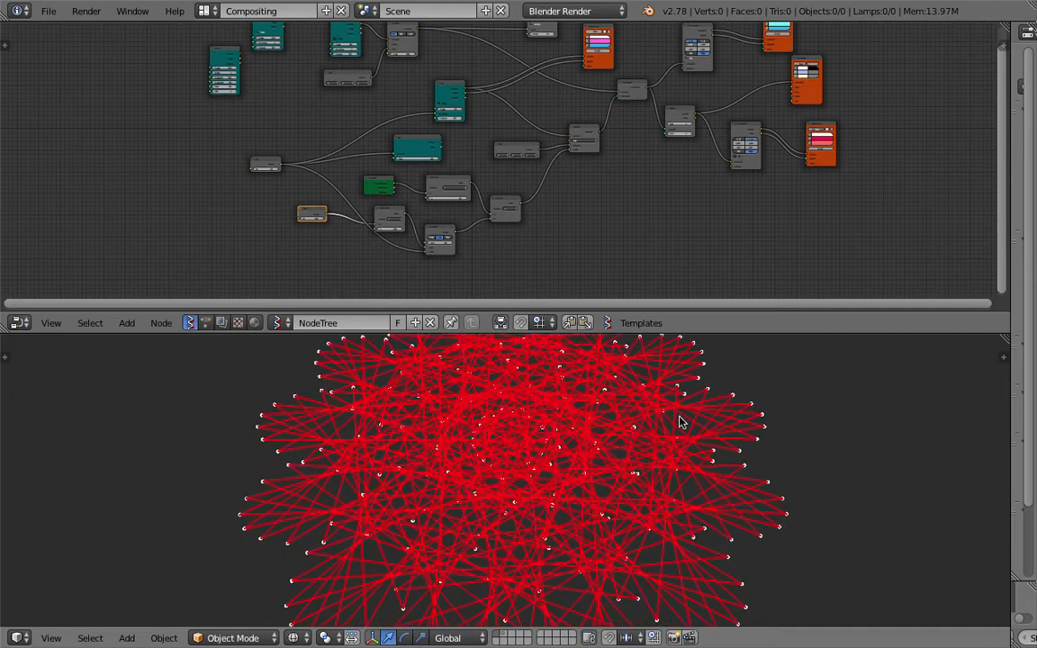
- Adjust the split between the node editor and the 3D view to give the node editor more height
left_click_drag(701, 333, 684, 259)
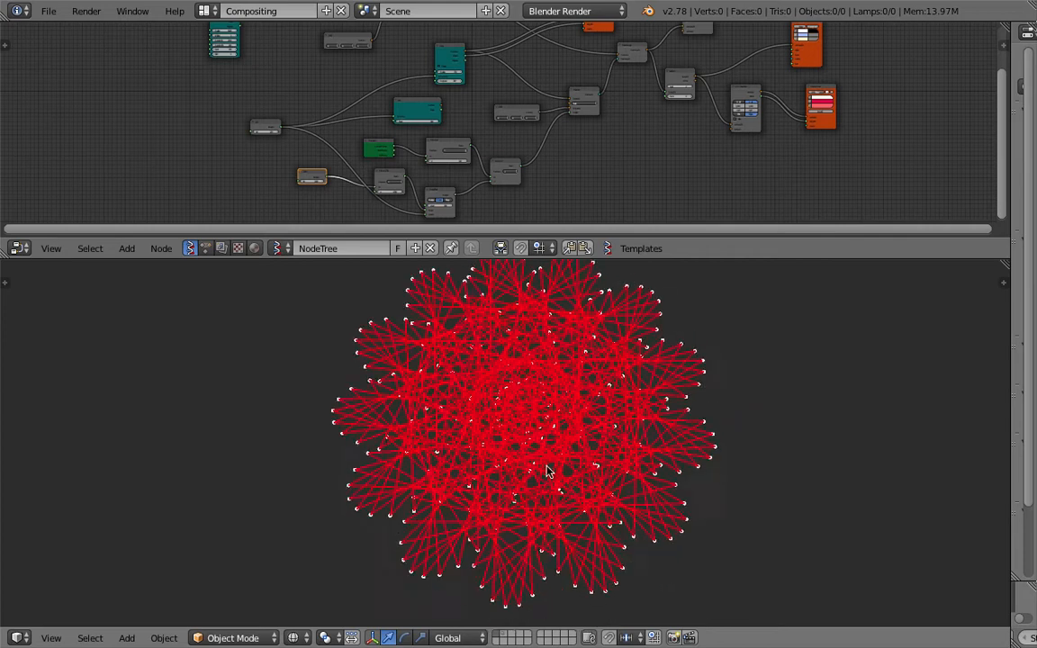
left_click(662, 251)
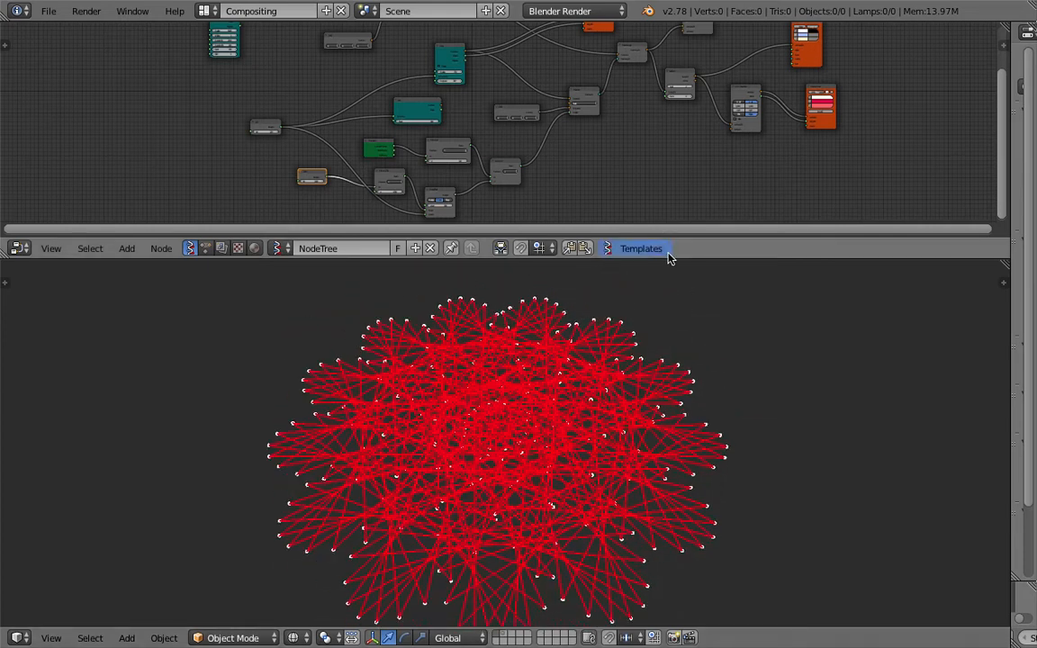
left_click_drag(671, 262, 670, 306)
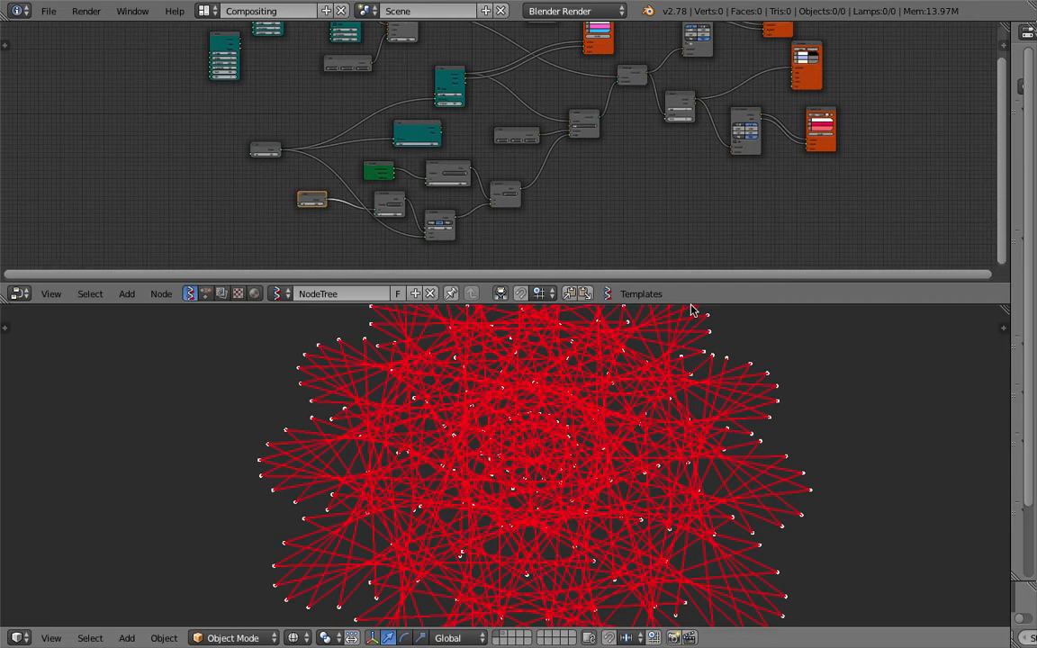
left_click_drag(692, 306, 616, 363)
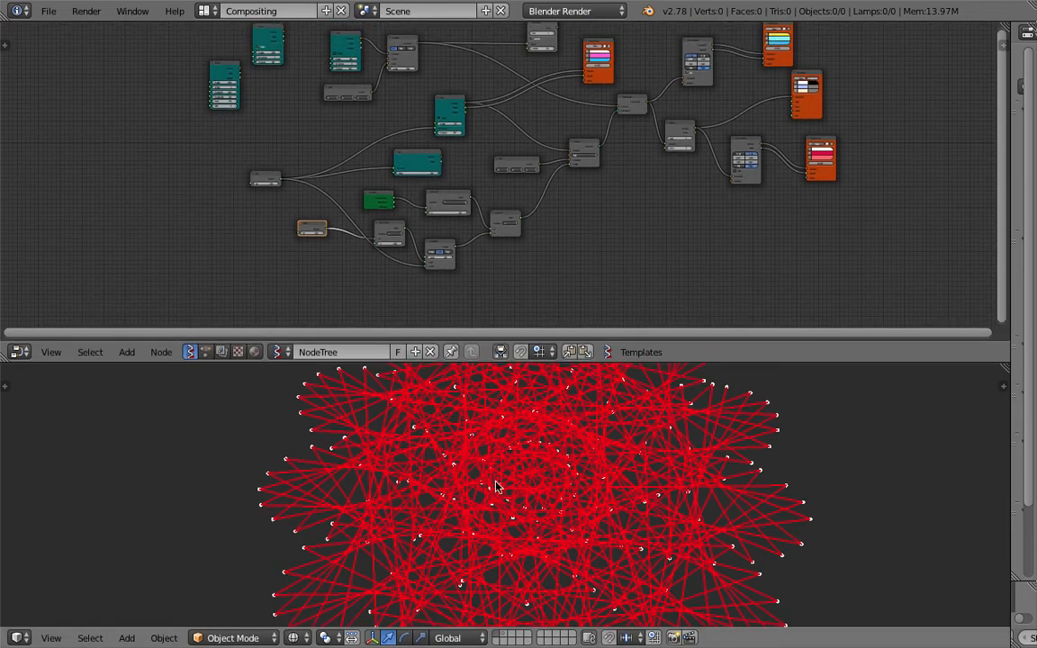
- Try hiding the red Viewer Draw output and switching the UV Connection node to U_dir and Pols, then restore V_dir and Edges
scroll(613, 175, "up", 3)
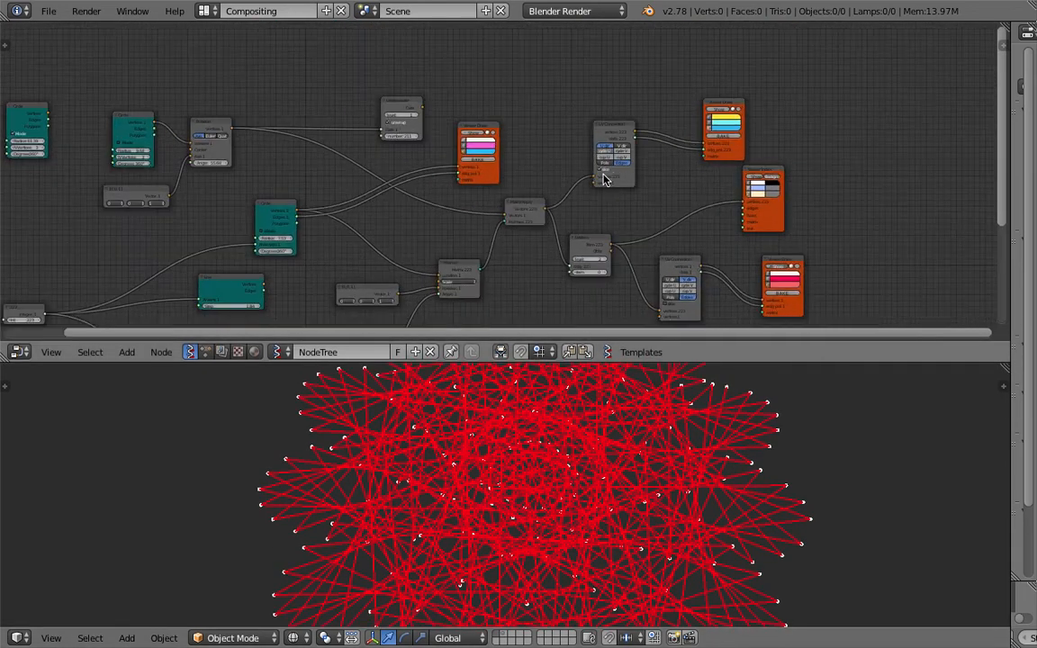
scroll(807, 230, "up", 2)
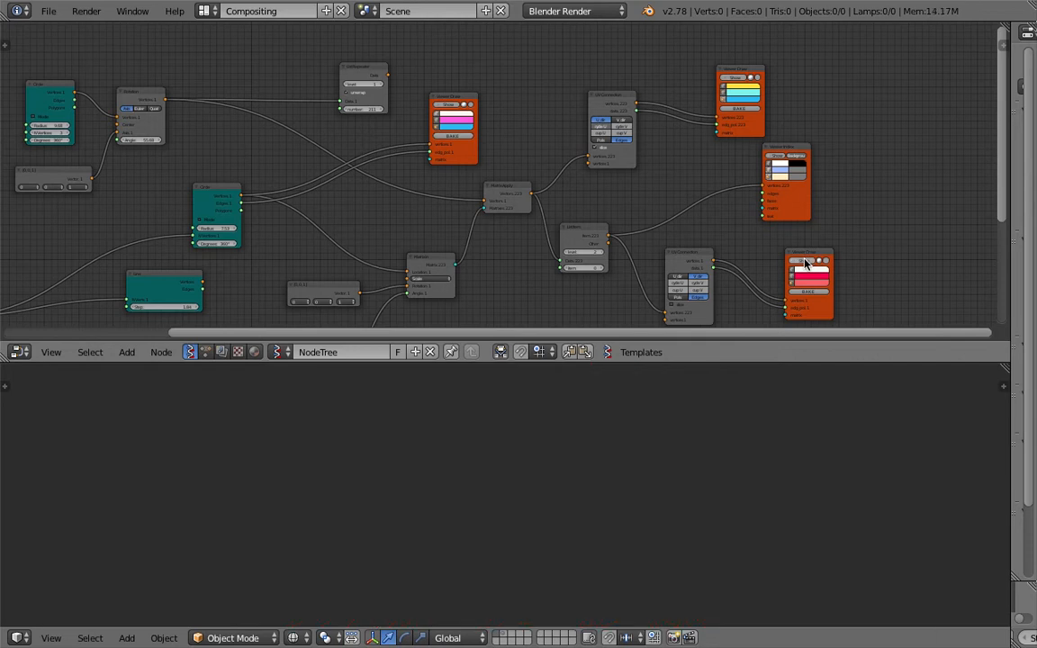
middle_click_drag(797, 263, 759, 164)
scroll(722, 150, "up", 2)
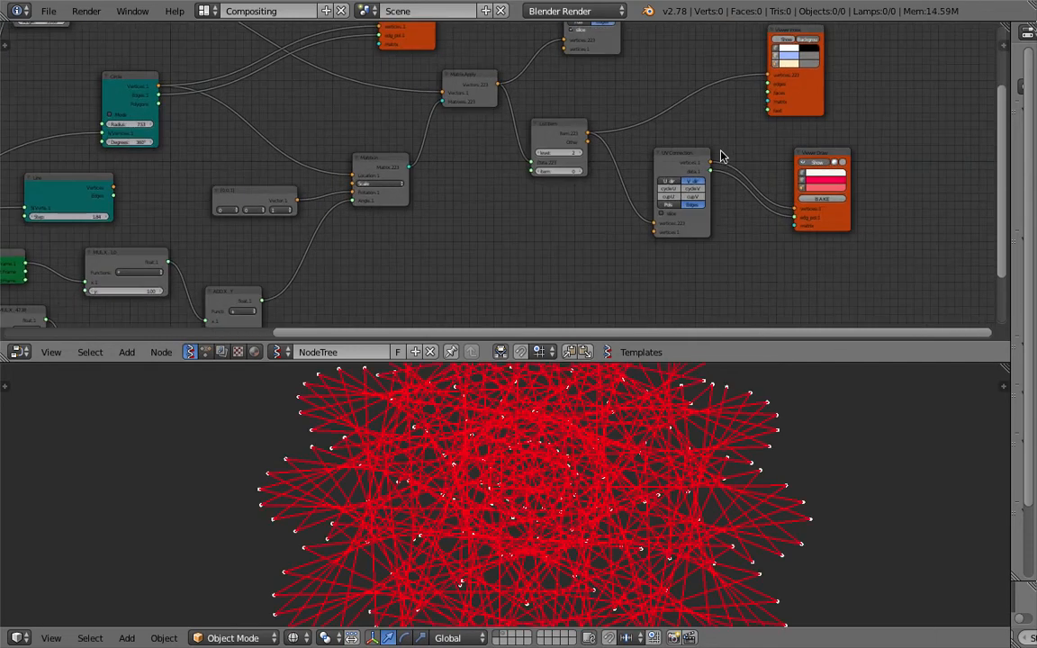
left_click(670, 184)
left_click(691, 182)
left_click(675, 206)
left_click(692, 204)
- Set the integer feeding the lower MUL X node to 849
scroll(606, 218, "down", 2)
middle_click_drag(597, 220, 855, 155)
scroll(306, 252, "up", 2)
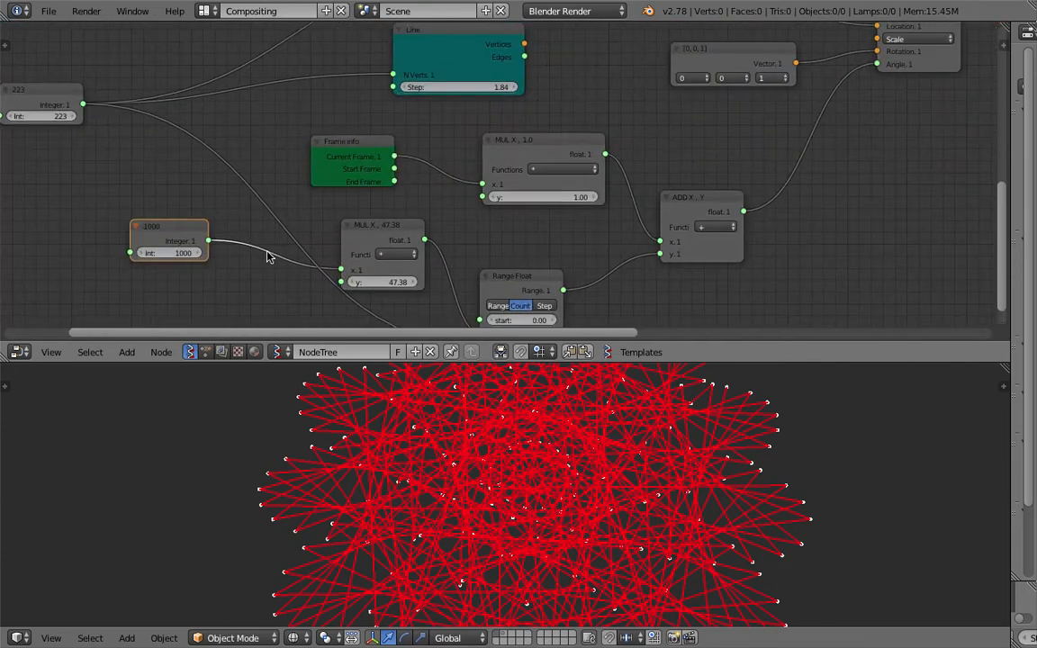
left_click_drag(183, 256, 111, 257)
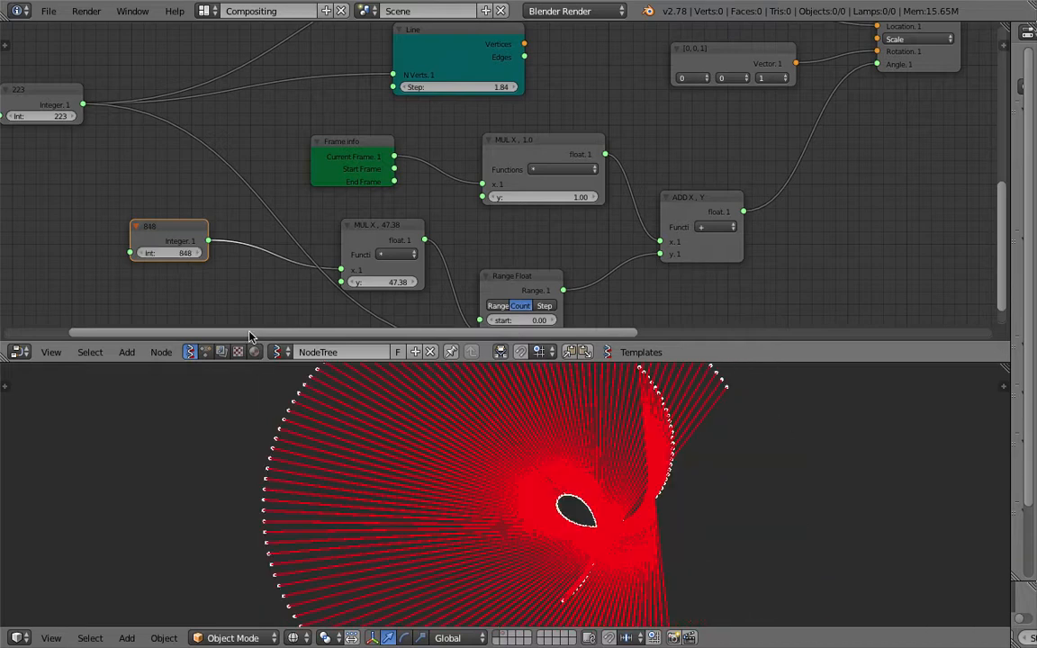
left_click_drag(171, 253, 174, 253)
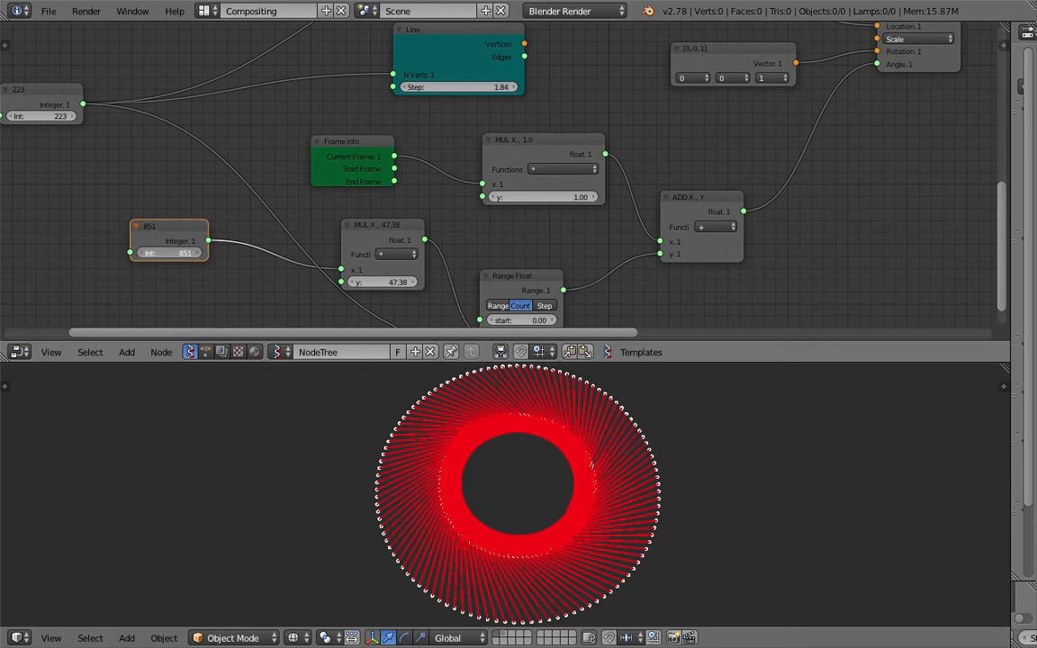
- Set the shared integer feeding the Circle, Line and Range Float nodes to 24 and save the file
middle_click_drag(268, 239, 371, 234)
middle_click_drag(120, 102, 149, 111)
mouse_move(171, 122)
left_mouse_down()
mouse_move(228, 122)
mouse_move(169, 127)
mouse_move(184, 130)
left_mouse_up()
key("Return")
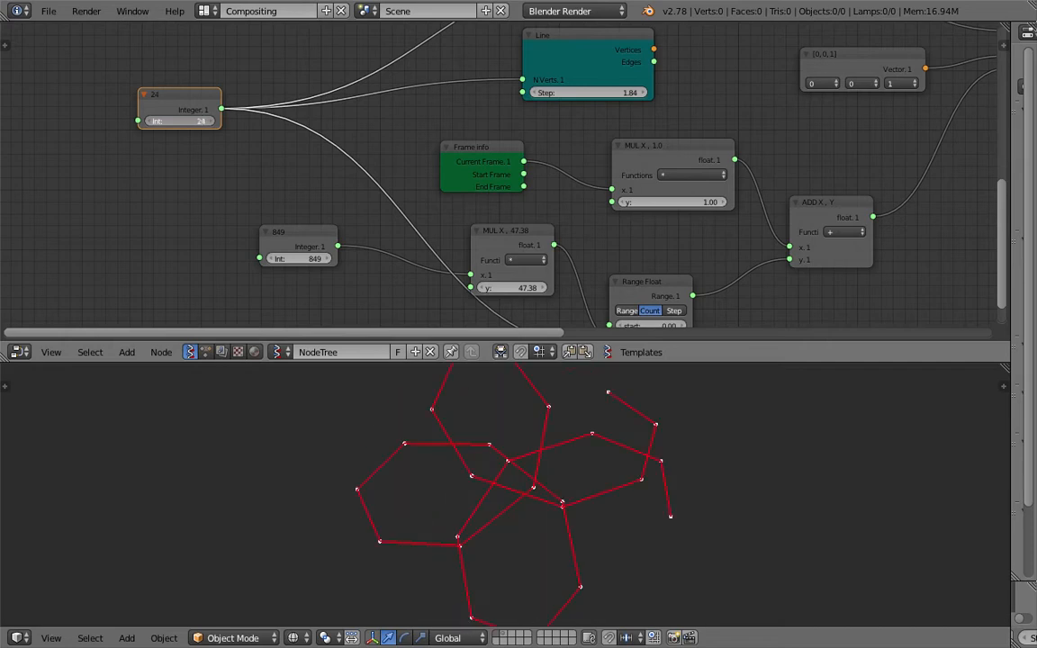
key("ctrl+s")
left_click(543, 457)
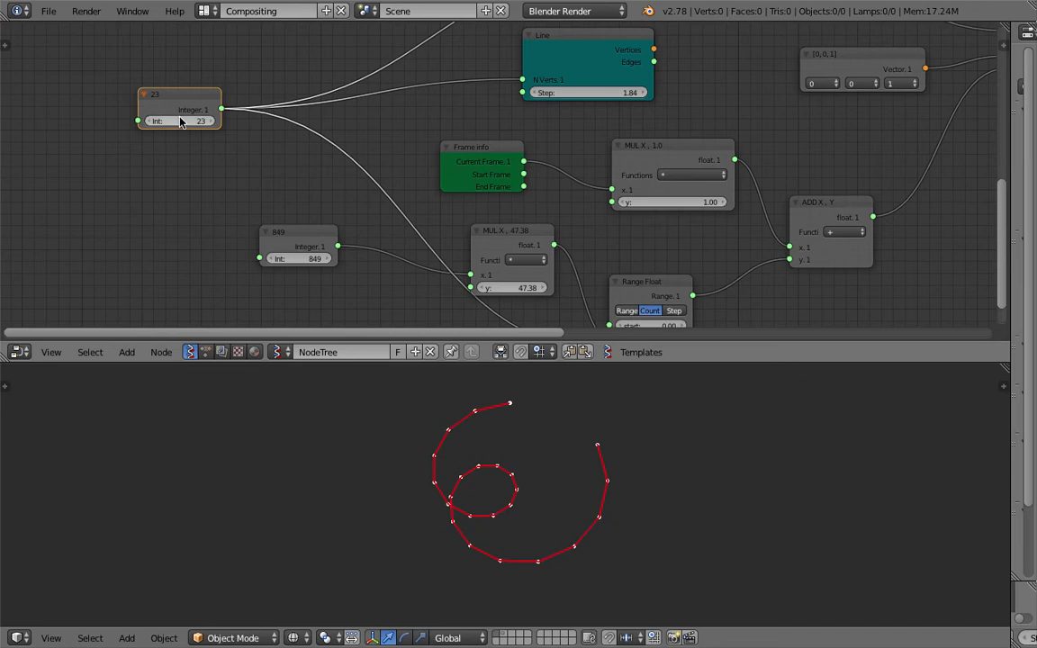
- Set the shared count integer to 60 and the integer feeding the lower MUL X node to 874
left_click_drag(178, 115, 183, 118)
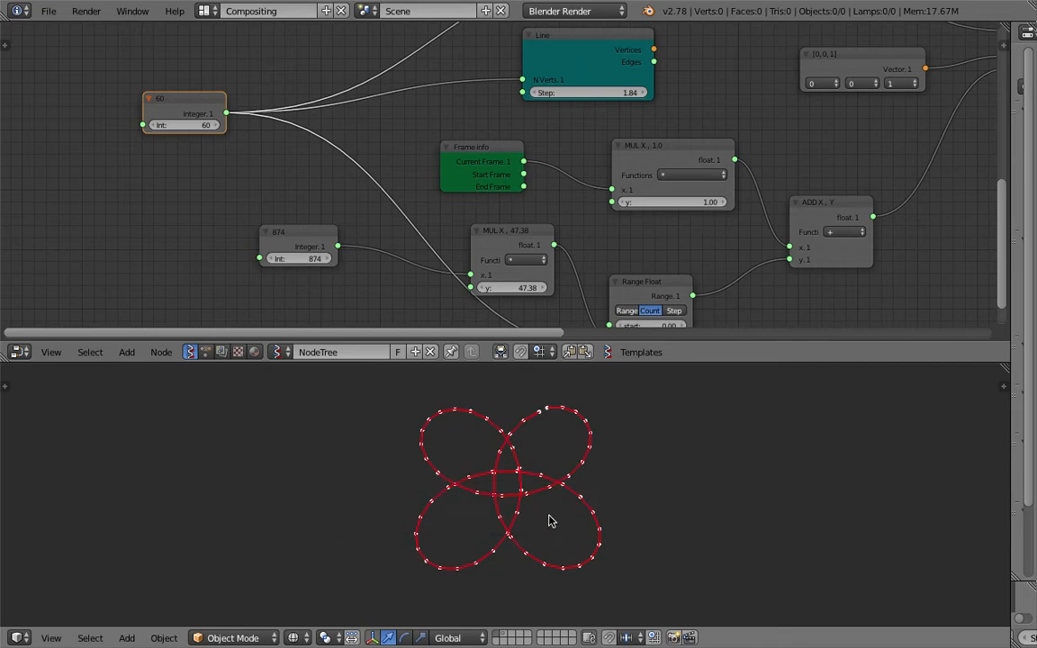
- Sketch a freehand five-petal looping curve with Grease Pencil beside the red pattern and save the file
left_click_drag(628, 362, 620, 330)
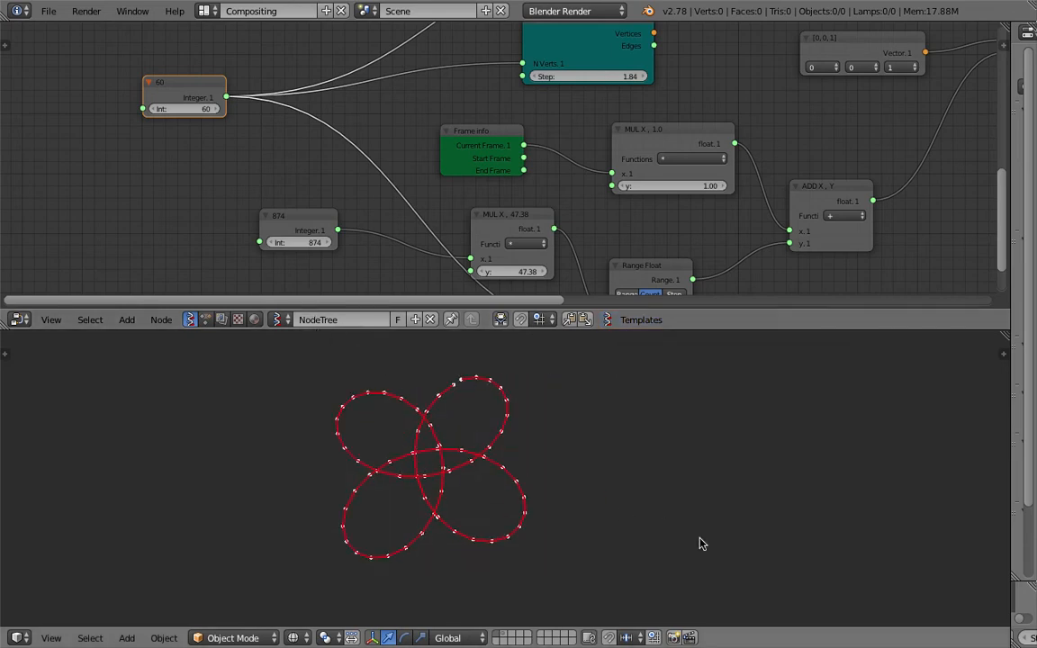
mouse_move(758, 475)
left_mouse_down()
mouse_move(746, 454)
mouse_move(741, 374)
left_mouse_up()
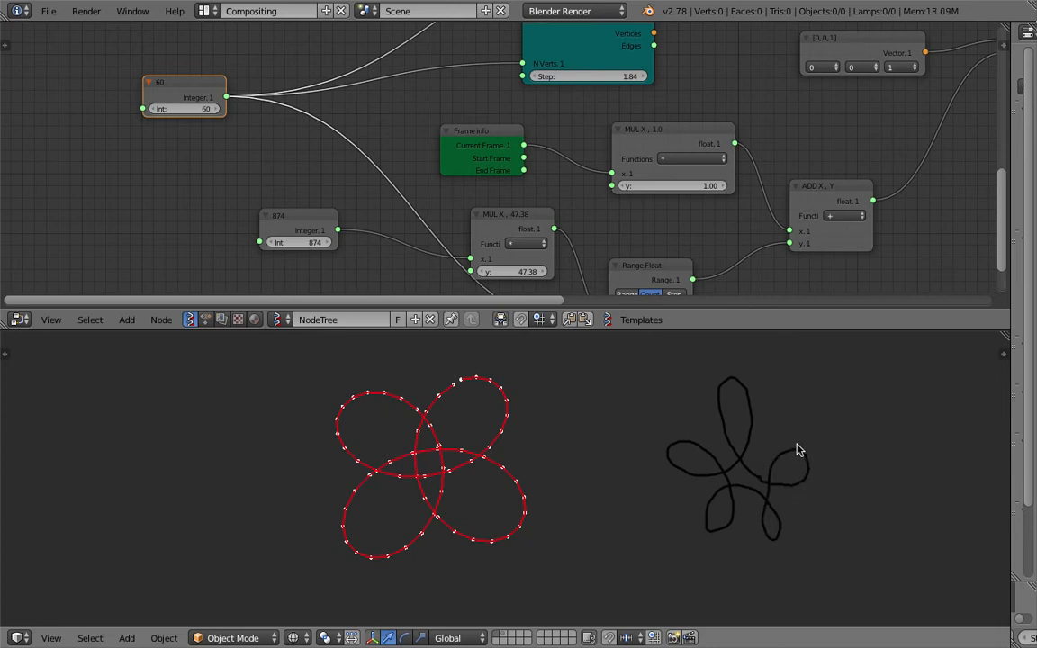
key("ctrl+s")
left_click(551, 452)
- Try 47.41 as the y value of the lower MUL X node and review the UV Connection node's options
scroll(449, 231, "up", 1)
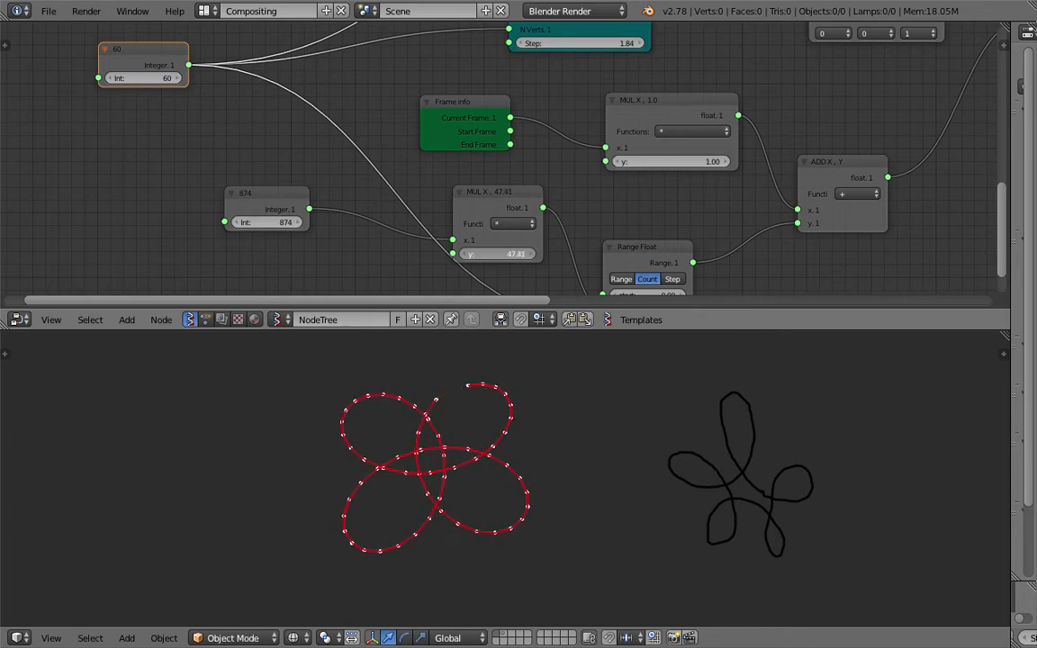
middle_click_drag(733, 227, 45, 236)
middle_click_drag(563, 169, 360, 312)
scroll(528, 234, "up", 3)
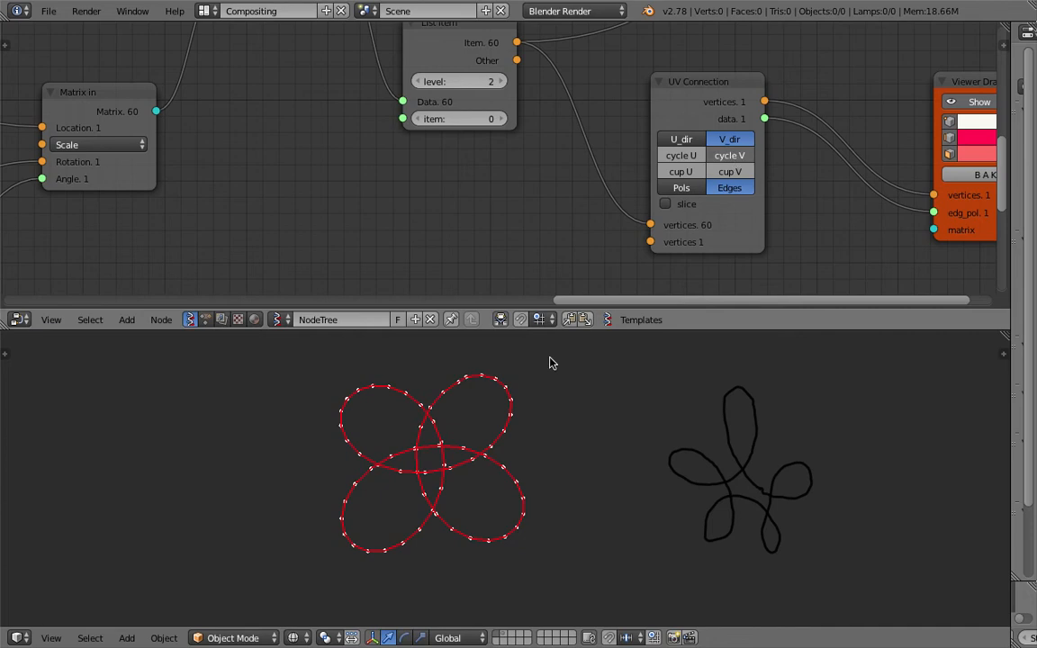
scroll(488, 236, "left", 10, "ctrl")
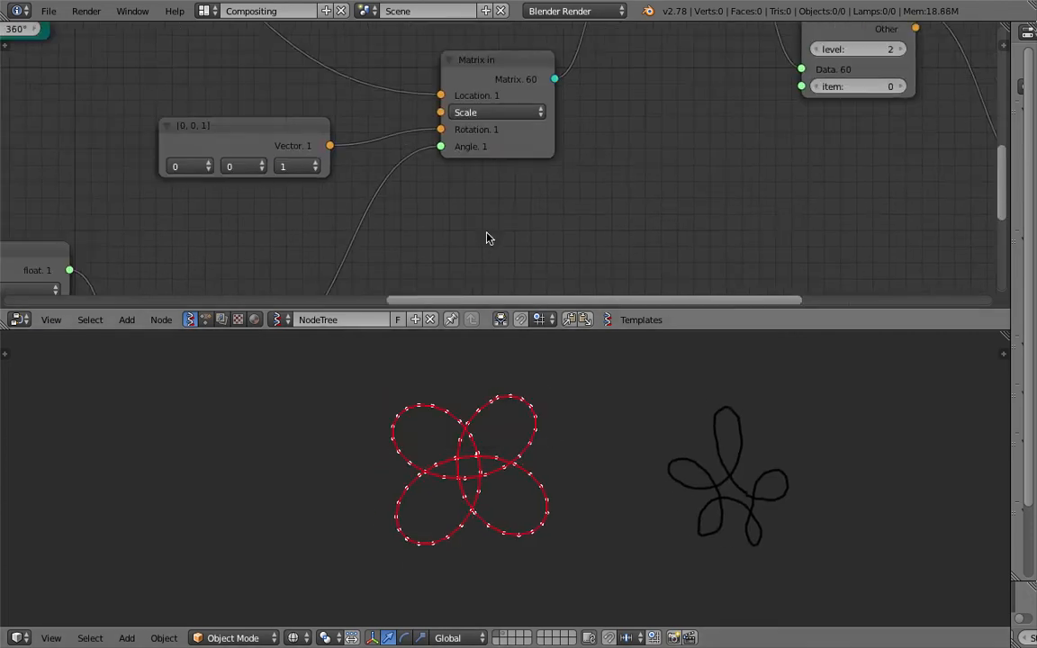
- Set the shared count integer to 72 and raise the integer feeding the lower MUL X node
scroll(353, 153, "down", 2)
middle_click_drag(250, 163, 369, 134)
scroll(315, 135, "up", 1)
mouse_move(197, 206)
left_mouse_down()
mouse_move(221, 207)
mouse_move(181, 206)
left_mouse_up()
middle_click_drag(244, 179, 415, 245)
left_click_drag(191, 105, 217, 104)
left_click_drag(324, 273, 490, 273)
- Shift the Circle node that feeds Matrix in slightly to the right and set its radius to 26.49
scroll(457, 135, "down", 3)
middle_click_drag(467, 110, 383, 217)
middle_click_drag(539, 134, 455, 187)
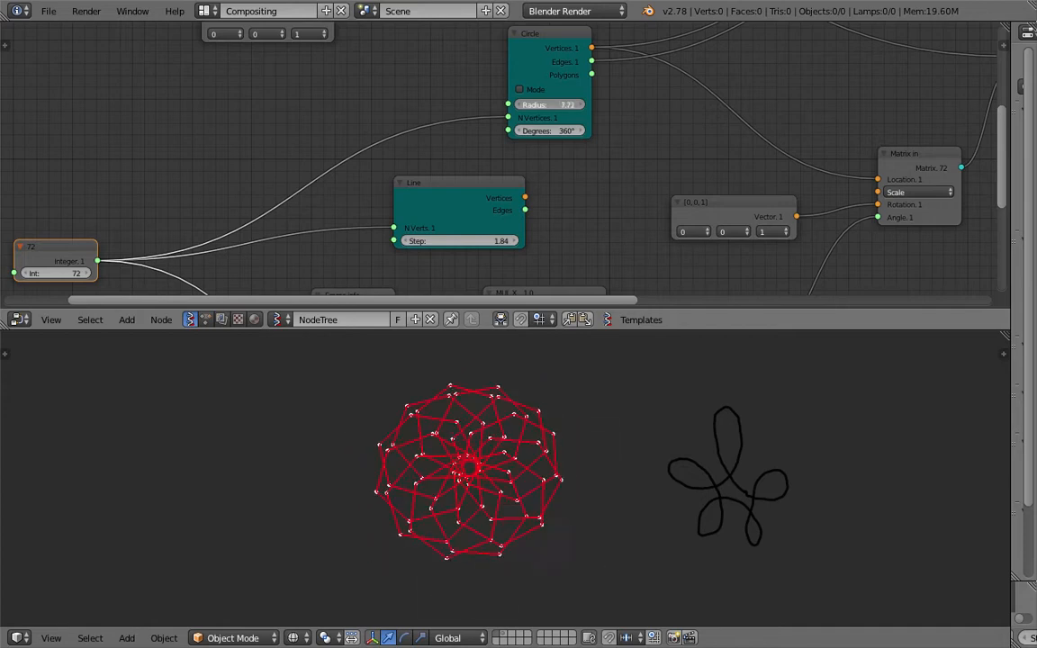
scroll(628, 133, "down", 2)
scroll(627, 129, "down", 4)
middle_click_drag(605, 112, 558, 210)
scroll(540, 210, "up", 4)
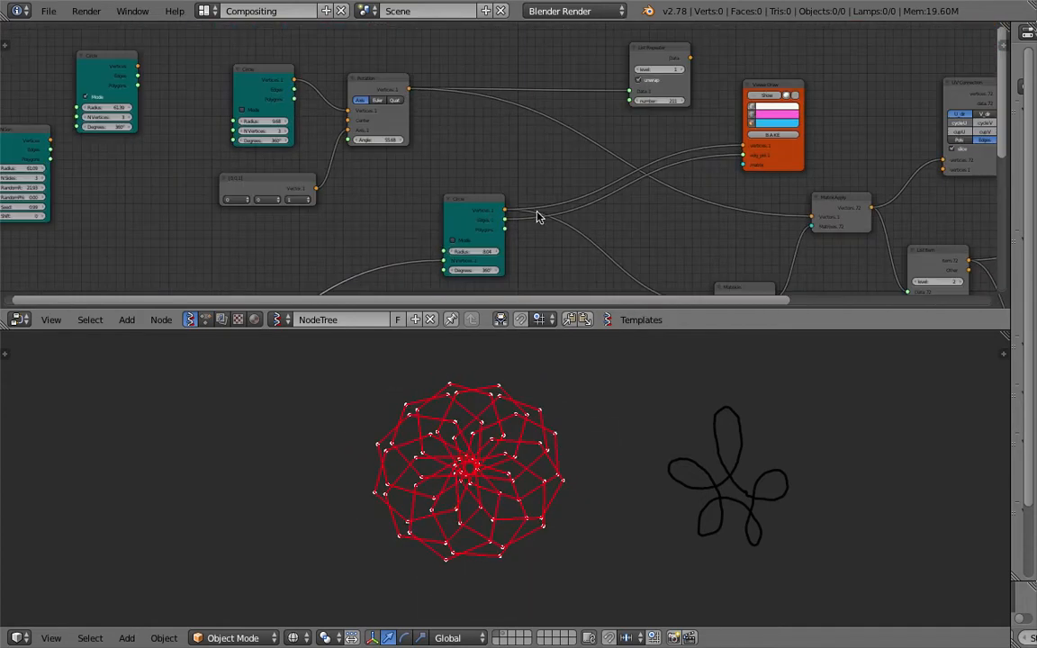
left_click_drag(473, 204, 540, 206)
scroll(498, 200, "up", 2)
- Set the shared count integer to 70 and the integer feeding the lower MUL X node to 996
scroll(378, 189, "down", 6)
middle_click_drag(314, 172, 417, 93)
scroll(264, 210, "up", 1)
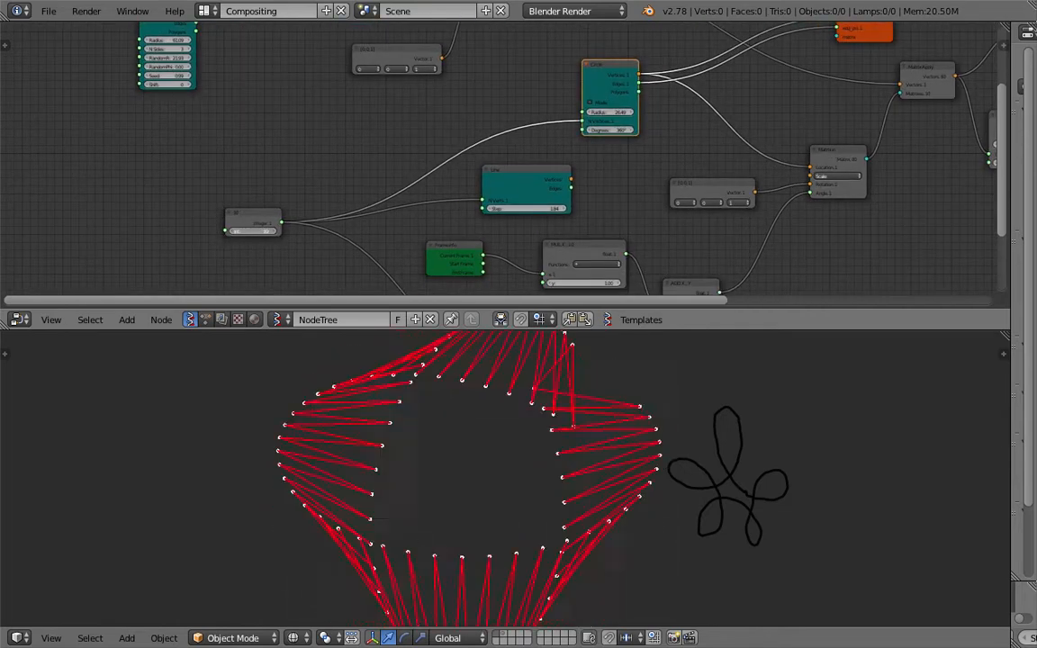
middle_click_drag(355, 213, 356, 180)
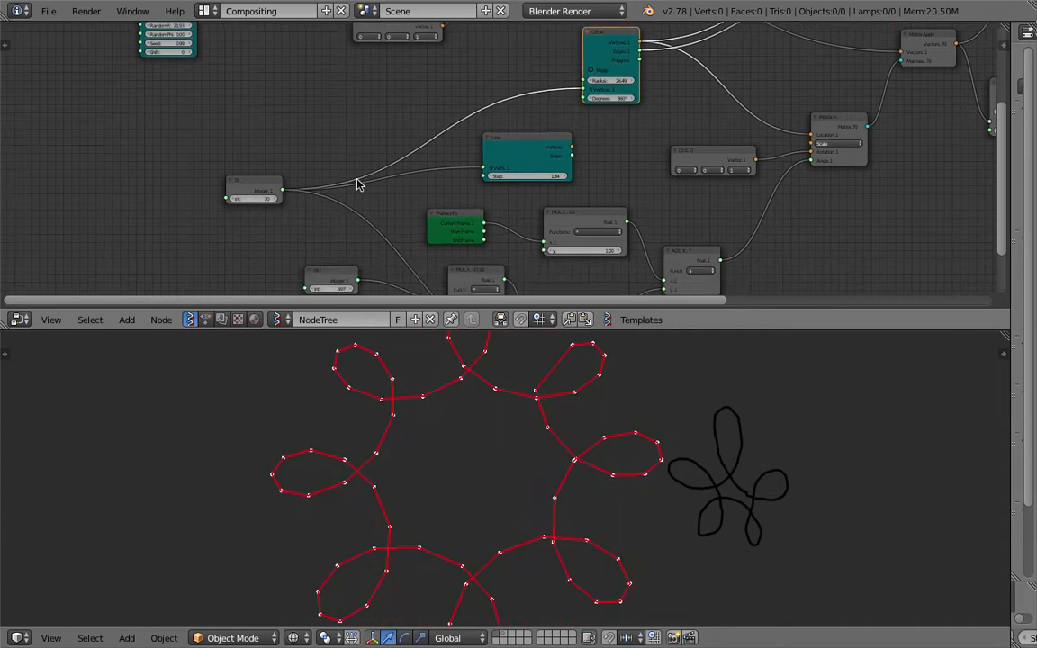
scroll(378, 207, "up", 5)
middle_click_drag(302, 293, 385, 158)
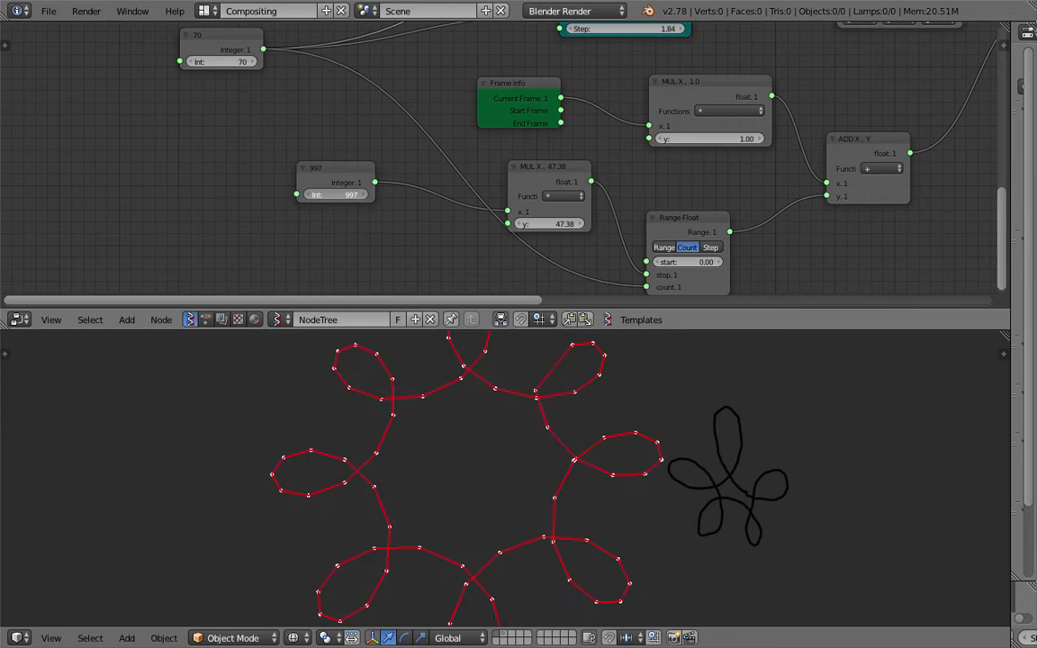
scroll(612, 200, "down", 3)
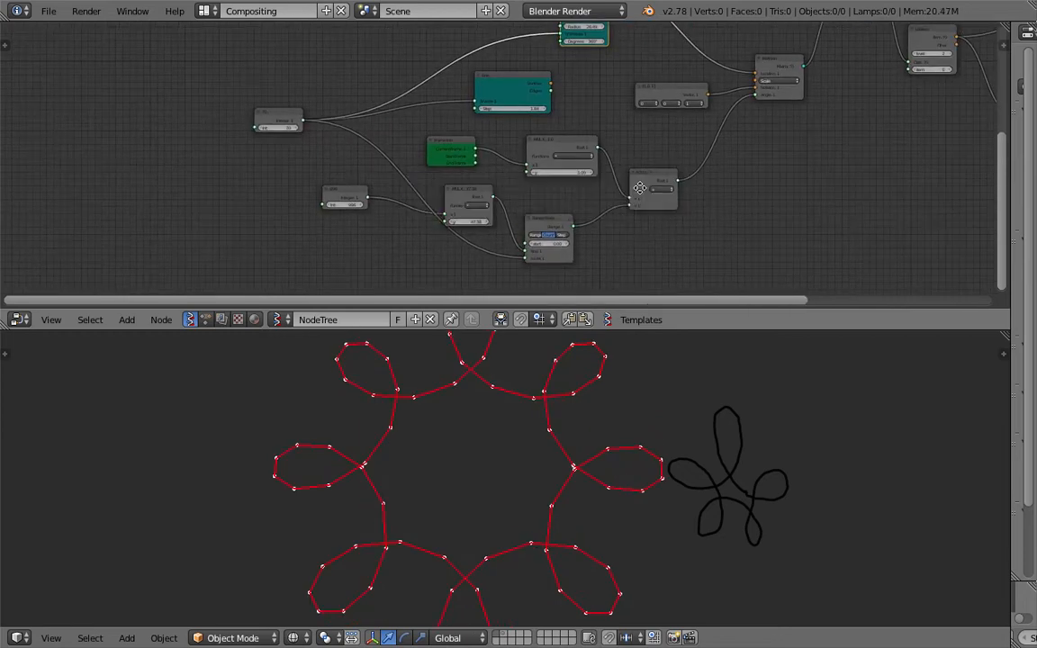
- Enlarge the node editor and move the Range Float, lower MUL X and 996 integer nodes right, closer to the ADD X, Y node
left_click_drag(734, 330, 730, 368)
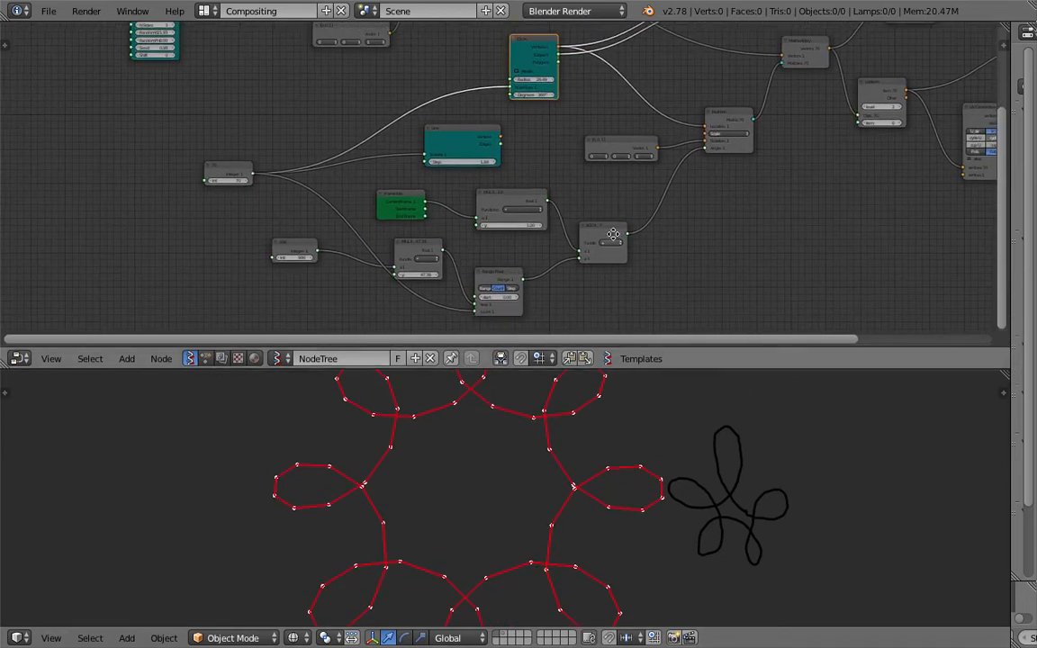
scroll(518, 268, "up", 3)
left_click_drag(517, 268, 557, 261)
left_click_drag(420, 230, 466, 231)
left_click_drag(236, 230, 282, 245)
- Give the node editor still more height and nudge the [0,0,1] vector node feeding Matrix in slightly up and left
middle_click_drag(664, 40, 596, 248)
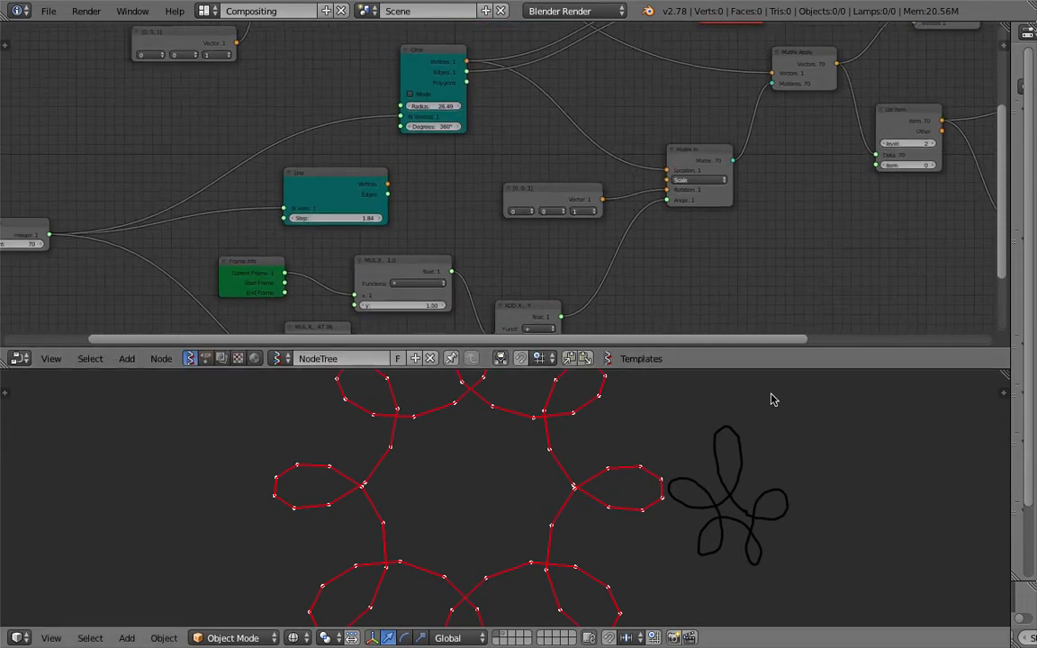
left_click_drag(775, 376, 775, 423)
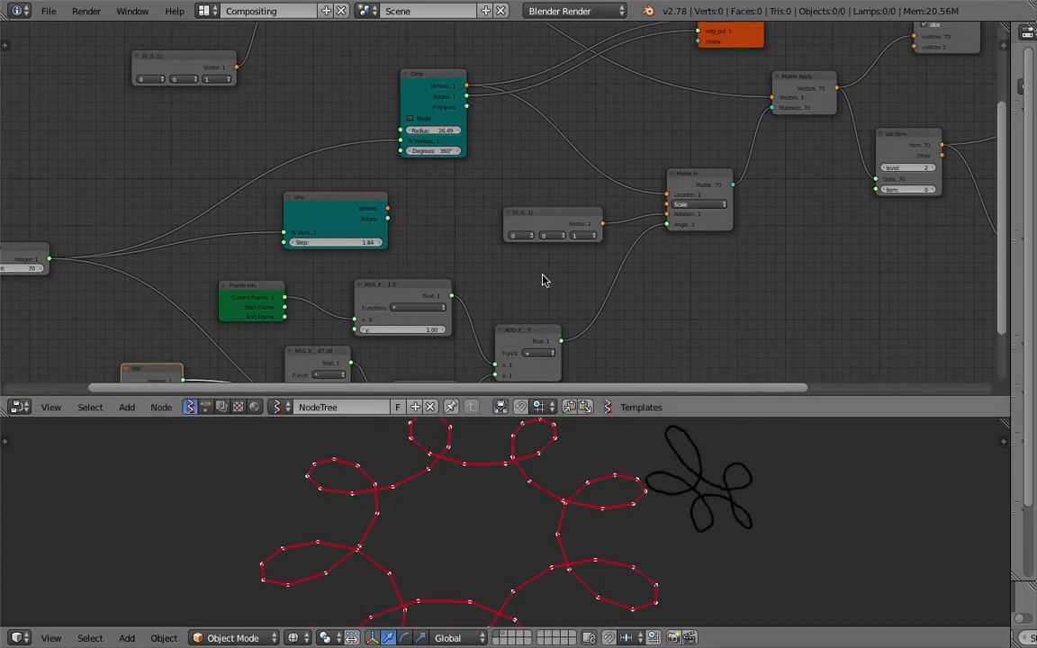
middle_click_drag(489, 246, 677, 205)
left_click_drag(690, 199, 680, 189)
middle_click_drag(700, 186, 767, 195)
- Set the radius of the Circle node feeding the Rotation node to 4.31 and adjust the Rotation node's angle
middle_click_drag(445, 174, 483, 324)
scroll(446, 155, "up", 1)
scroll(445, 155, "up", 1)
left_click_drag(396, 94, 358, 93)
scroll(312, 180, "up", 1)
mouse_move(365, 153)
left_mouse_down()
mouse_move(376, 153)
mouse_move(364, 153)
left_mouse_up()
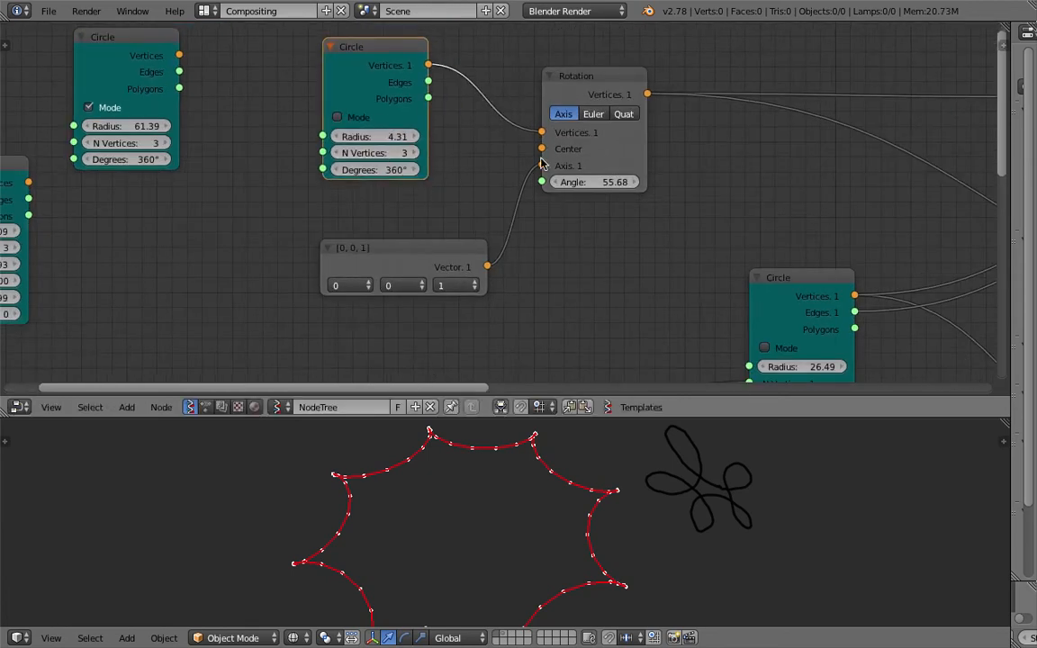
scroll(542, 161, "down", 2)
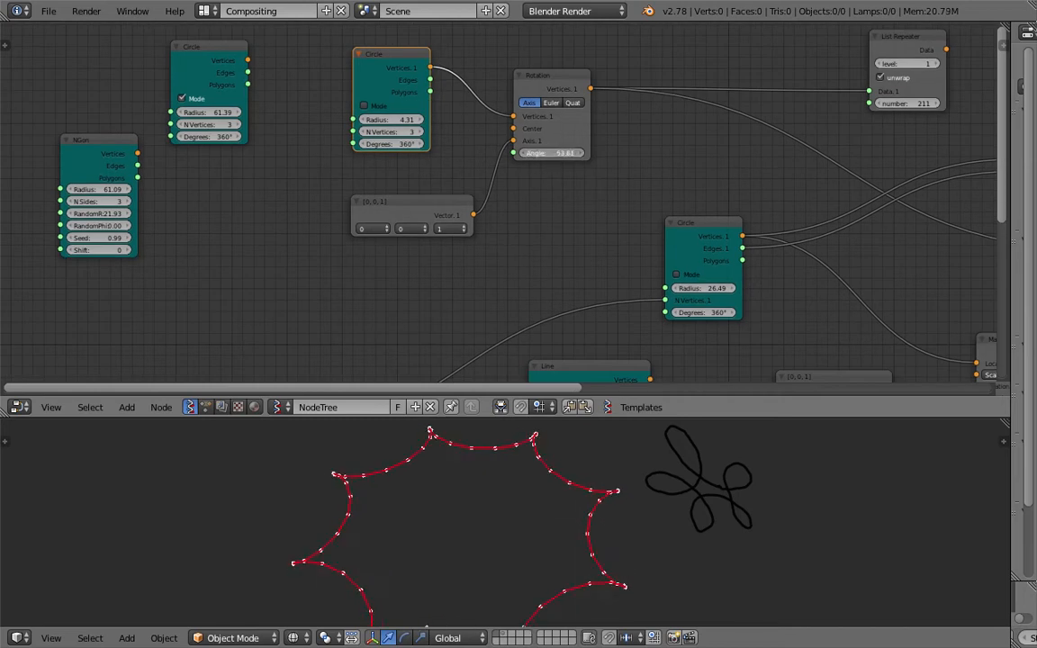
- Widen the properties and timeline areas and play the animation, viewing the rotating curve up close
middle_click_drag(545, 192, 536, 121)
middle_click_drag(603, 325, 515, 148)
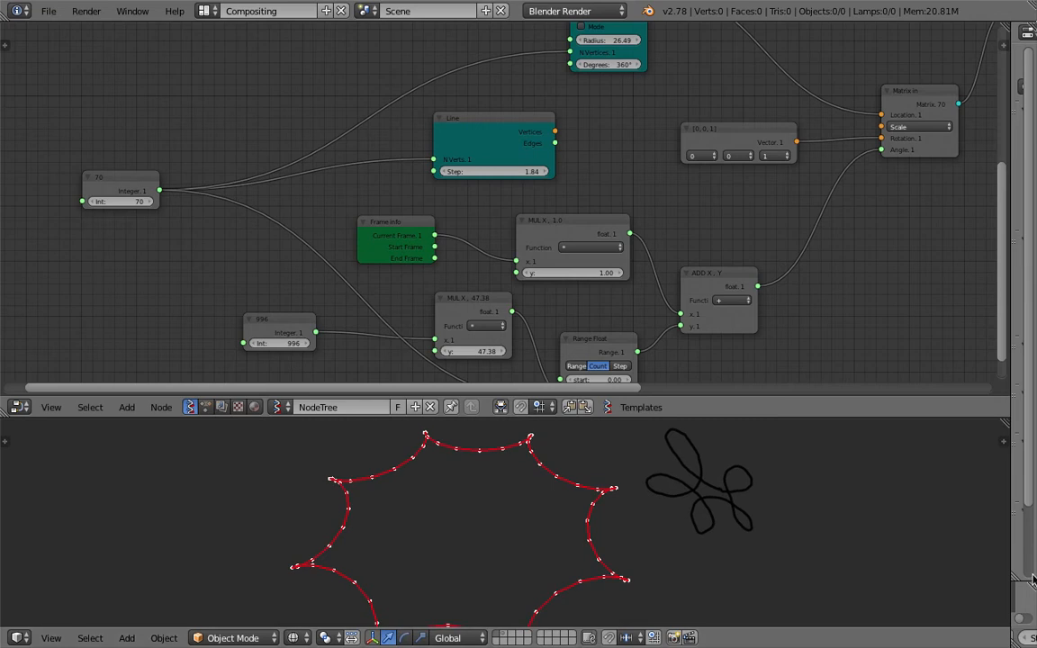
left_click_drag(1011, 520, 839, 540)
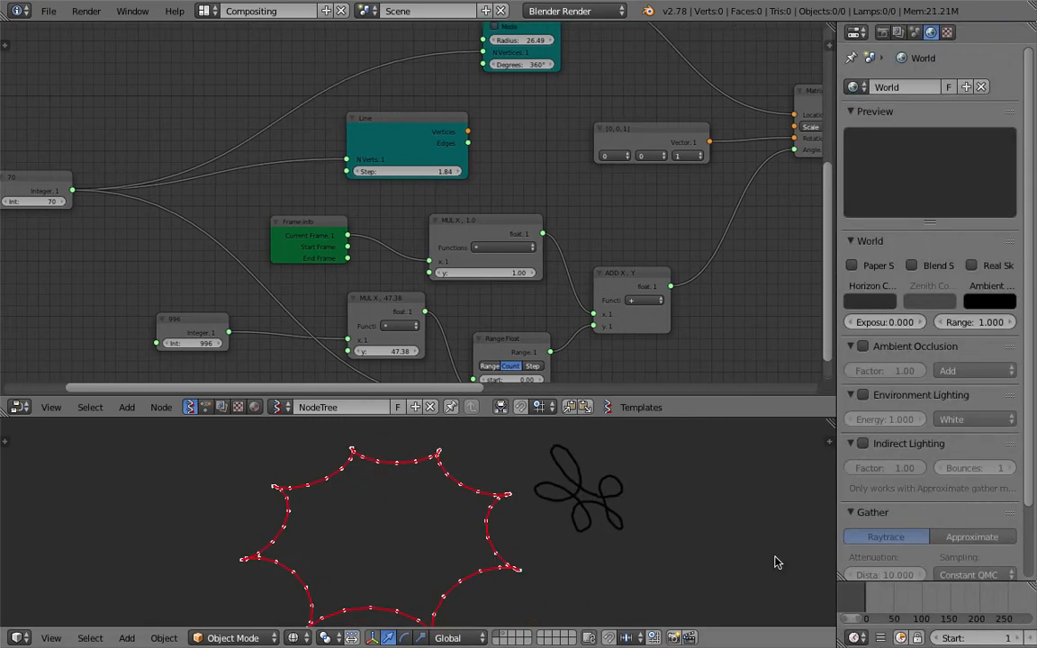
scroll(576, 536, "up", 2)
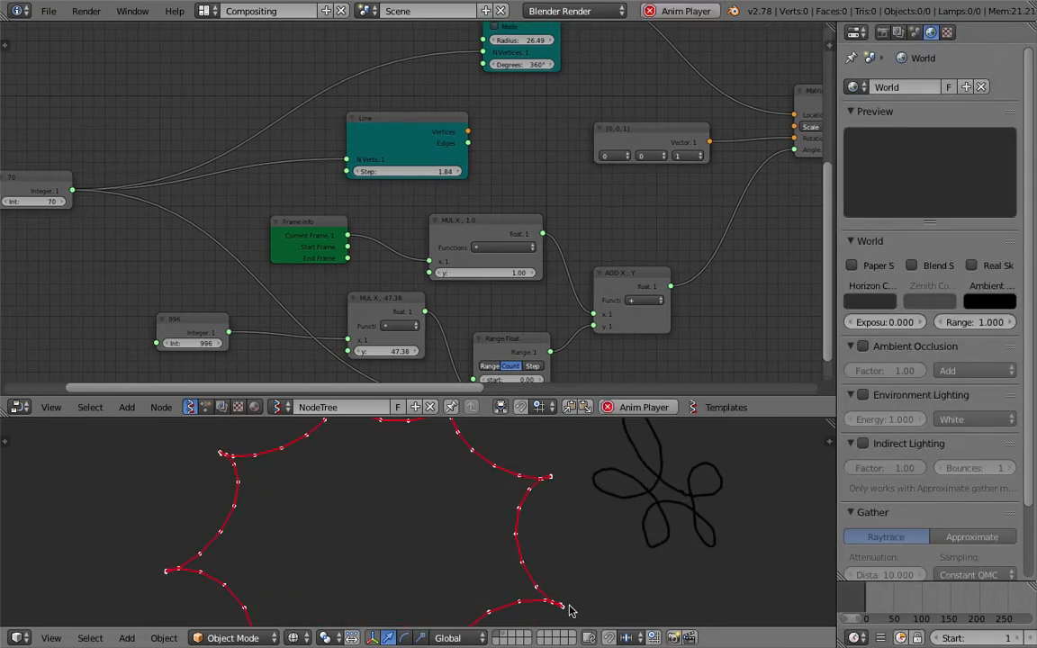
scroll(522, 544, "up", 1)
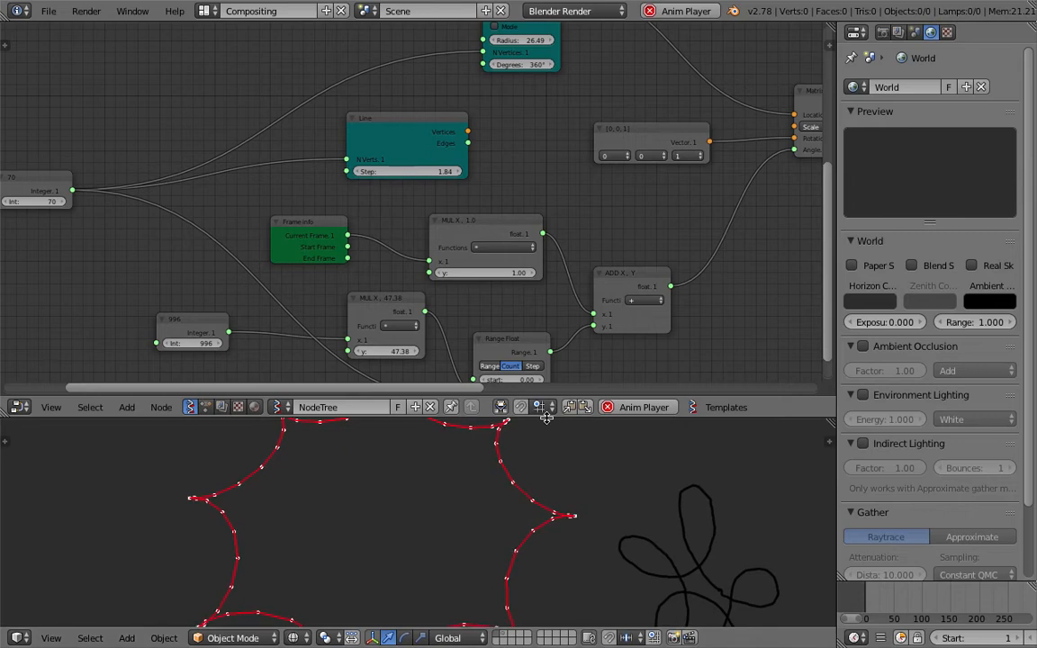
- Give the 3D view more height and stop the animation playback
left_click_drag(501, 417, 498, 355)
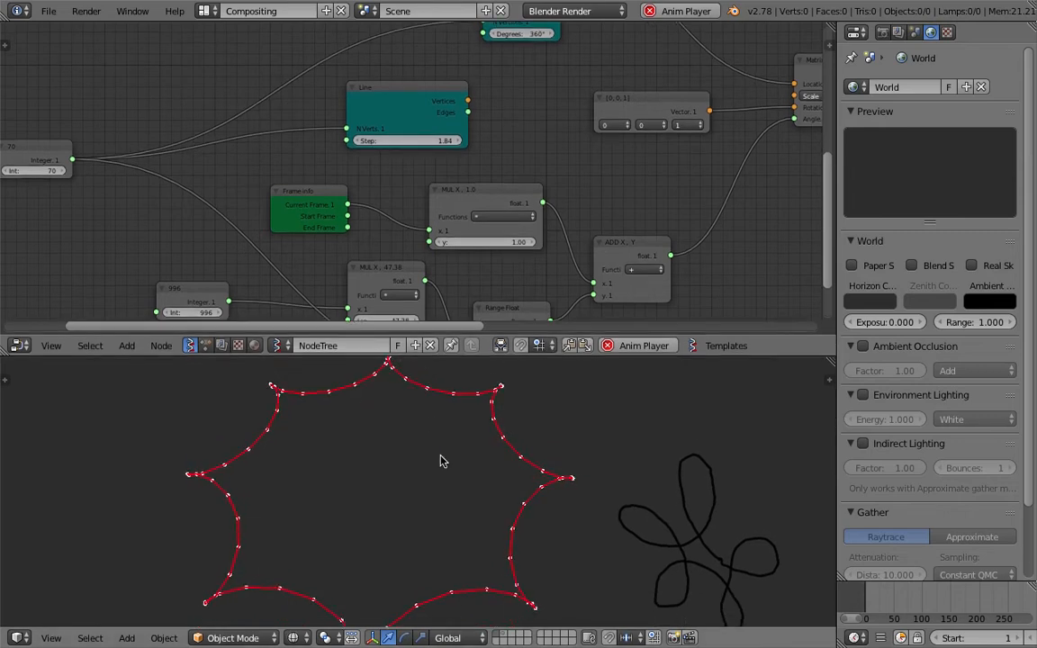
left_click_drag(890, 609, 949, 609)
key("Escape")
middle_click_drag(557, 264, 522, 250)
scroll(649, 273, "down", 4)
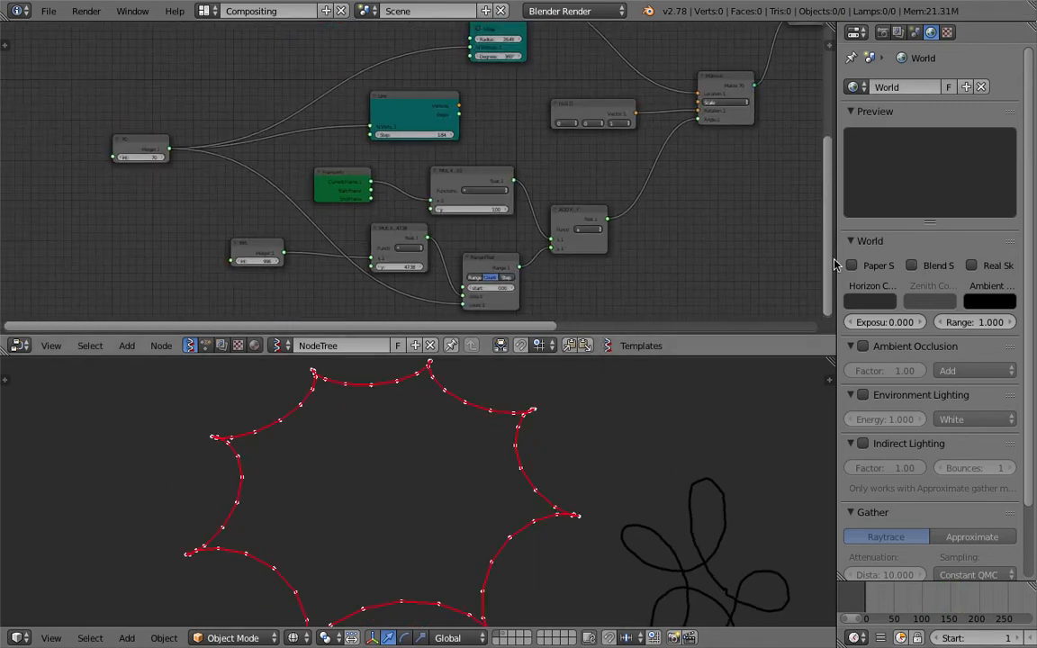
- Narrow the properties area, give the node editor more height and save the file
left_click_drag(836, 238, 993, 238)
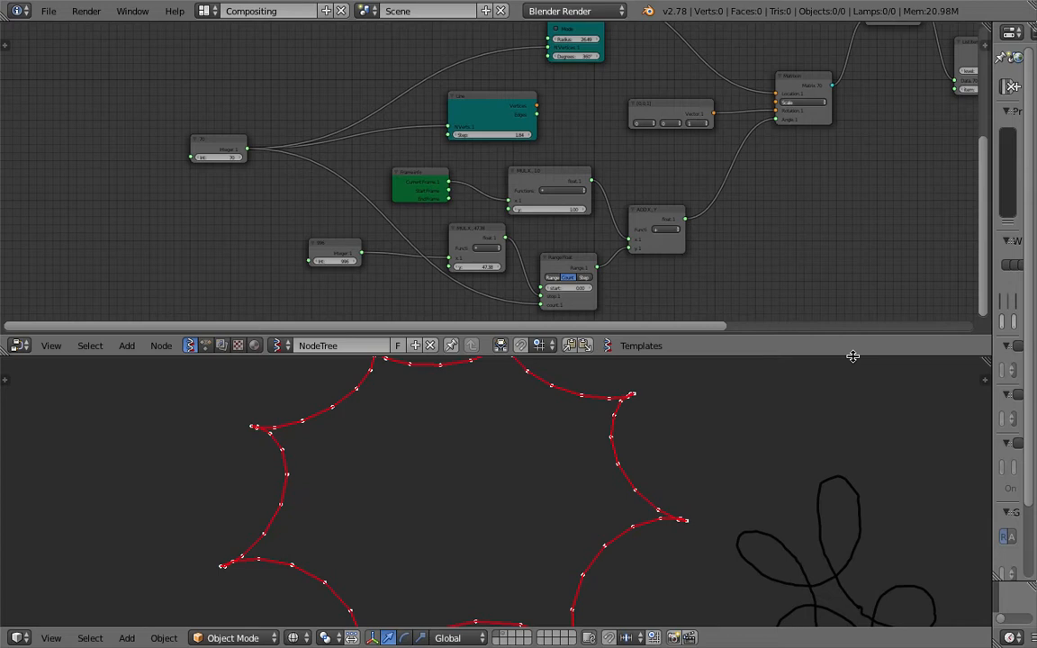
left_click_drag(855, 357, 855, 472)
key("ctrl+s")
- Tidy the node tree's input side by moving the shared count integer node and the Line node to the left
middle_click_drag(407, 250, 421, 278)
left_click_drag(240, 246, 216, 223)
scroll(310, 239, "up", 4)
left_click_drag(139, 208, 104, 189)
left_click_drag(500, 186, 378, 190)
middle_click_drag(471, 192, 462, 166)
middle_click_drag(560, 234, 457, 337)
scroll(554, 293, "down", 4)
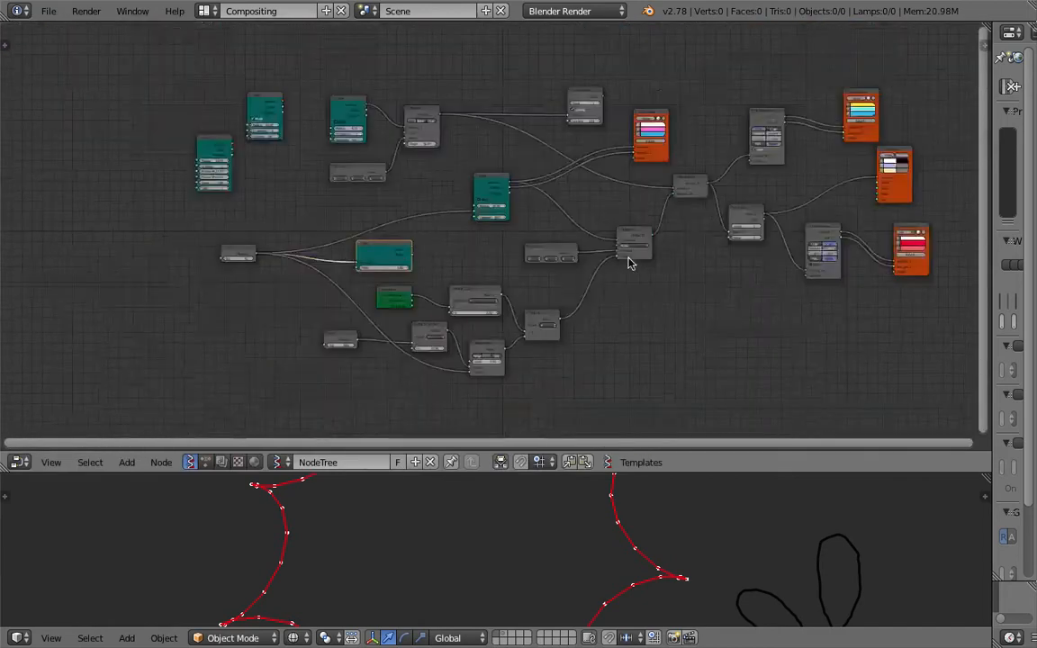
- Delete the unconnected NGon node and the unconnected Circle node with radius 61.39
scroll(645, 182, "up", 3)
middle_click_drag(576, 218, 496, 222)
scroll(256, 180, "up", 5)
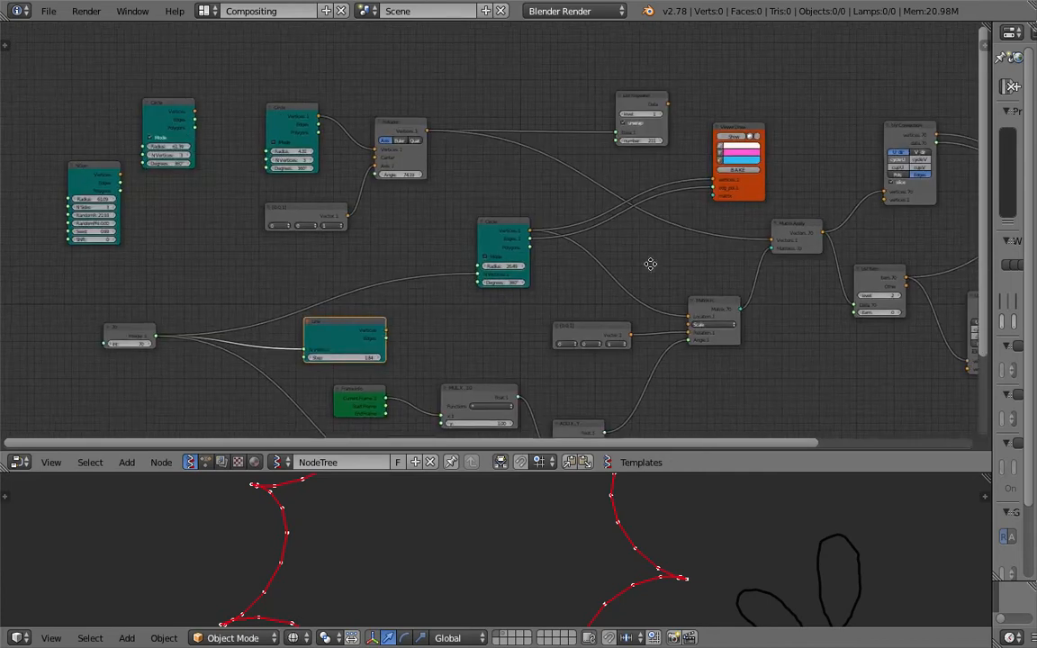
left_click_drag(495, 177, 481, 145)
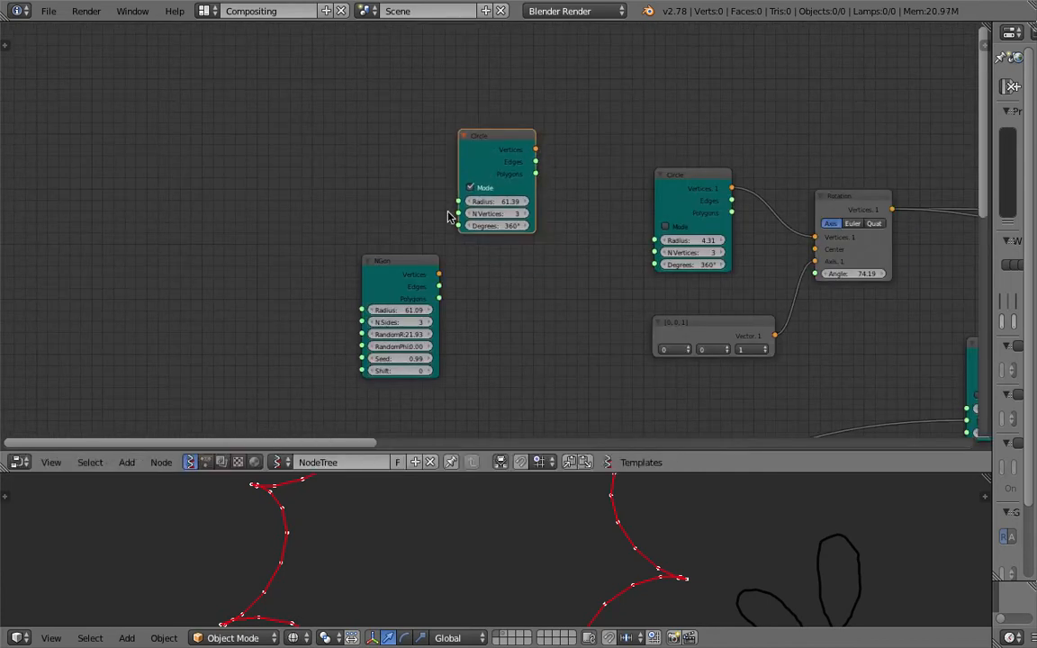
left_click_drag(419, 271, 374, 264)
key("x")
left_click_drag(513, 149, 460, 146)
key("x")
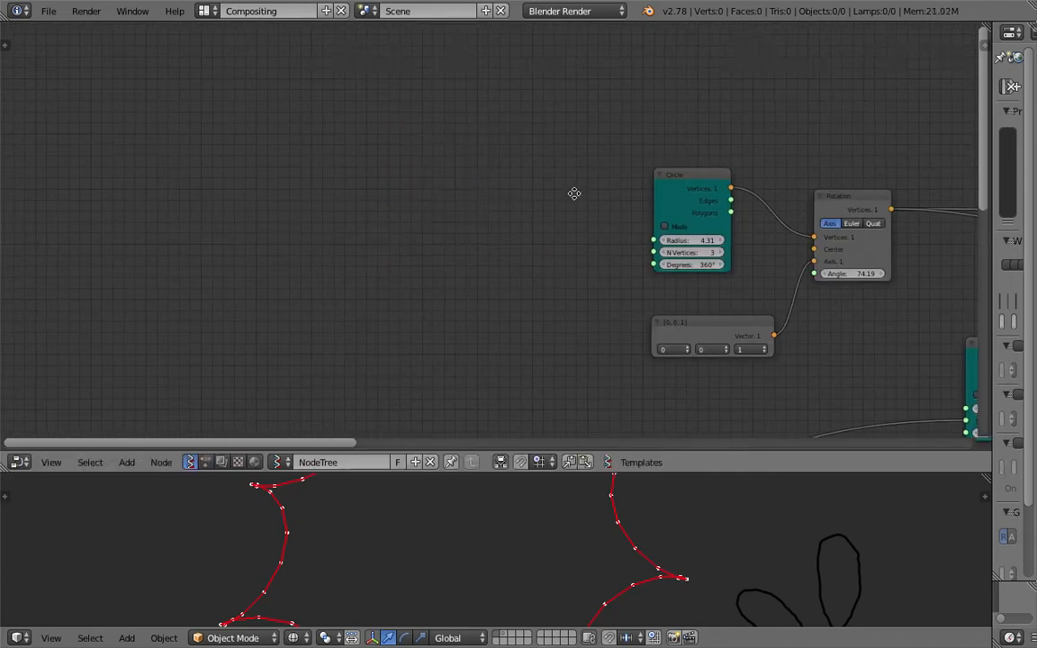
- Move the Circle node driven by the 70 integer node to the left, above the Line node
middle_click_drag(651, 191, 247, 150)
scroll(353, 188, "down", 8)
scroll(363, 202, "up", 4)
middle_click_drag(494, 269, 433, 187)
left_click(362, 195)
scroll(436, 187, "up", 1)
left_click_drag(484, 178, 447, 185)
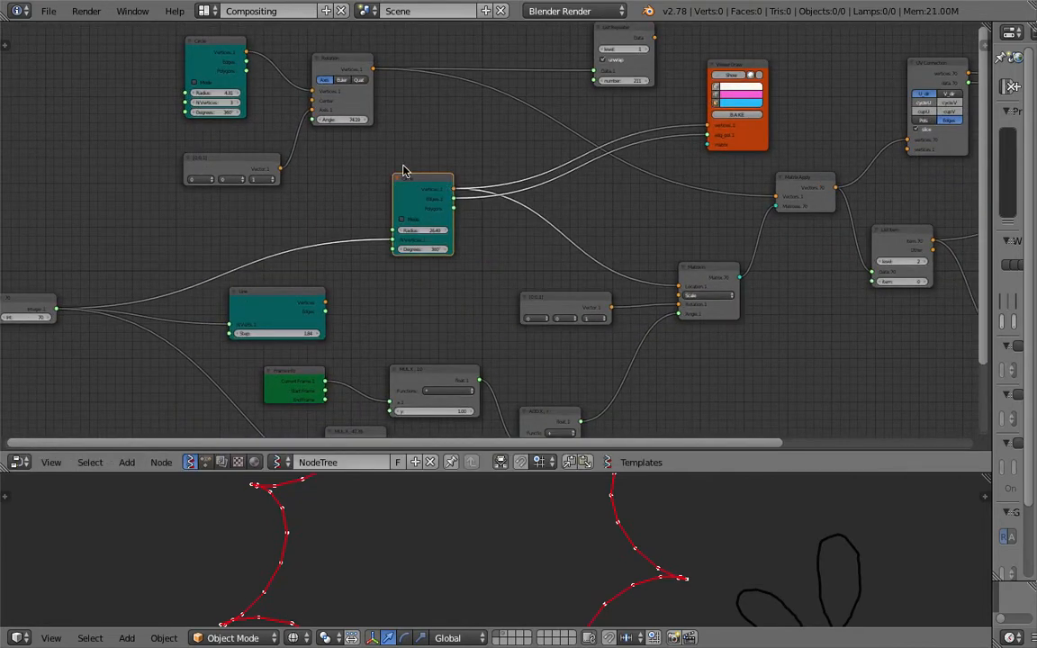
- Shift the upper Circle, Rotation and List Repeater nodes upward and save over circle_like_wheel_022.blend
middle_click_drag(271, 81, 345, 128)
left_click_drag(304, 95, 302, 82)
middle_click_drag(423, 138, 367, 156)
left_click_drag(351, 118, 353, 94)
left_click_drag(641, 96, 541, 61)
middle_click_drag(595, 138, 600, 146)
key("ctrl+s")
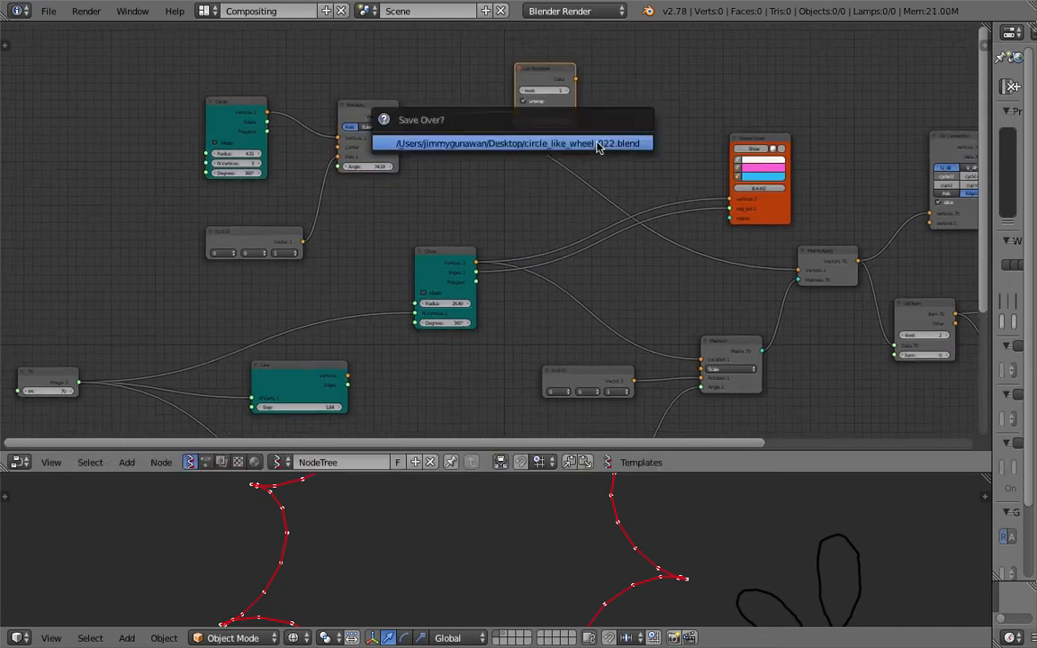
left_click(598, 144)
- Move the [0,0,1] vector node feeding Rotation slightly up and right beneath the upper Circle node
scroll(597, 142, "up", 1)
scroll(488, 223, "up", 1)
left_click(446, 262)
scroll(482, 274, "down", 1)
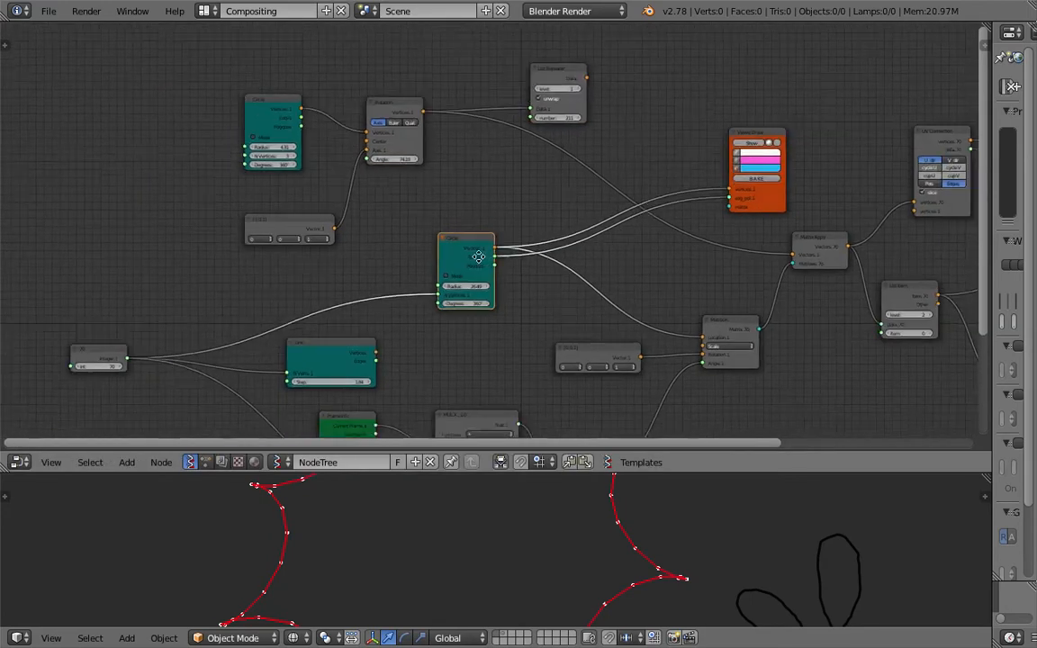
left_click_drag(305, 217, 323, 205)
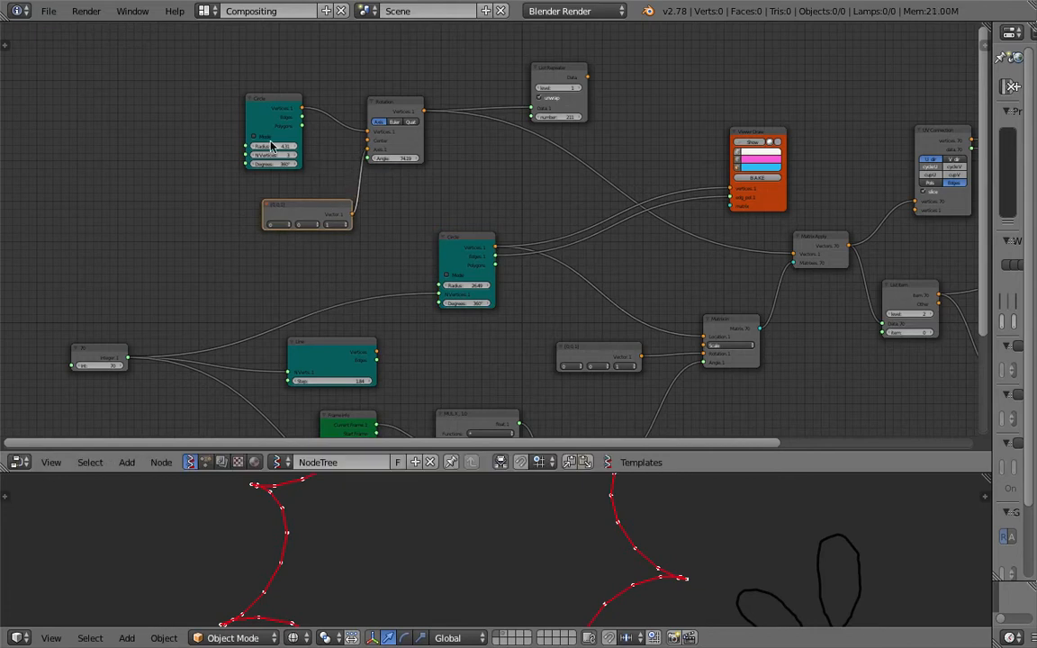
middle_click_drag(447, 162, 380, 168)
scroll(537, 219, "up", 1)
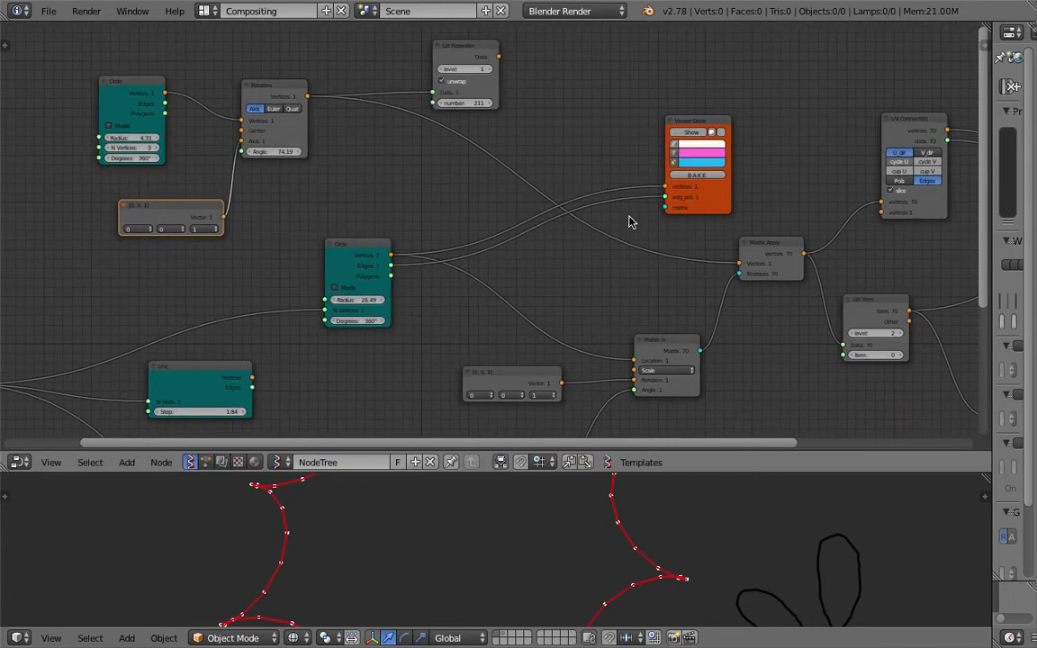
- Move the magenta Viewer Draw, Matrix in and Matrix Apply nodes up and to the left
left_click_drag(704, 124, 645, 85)
middle_click_drag(667, 282, 511, 239)
left_click_drag(465, 302, 443, 285)
left_click_drag(547, 215, 525, 187)
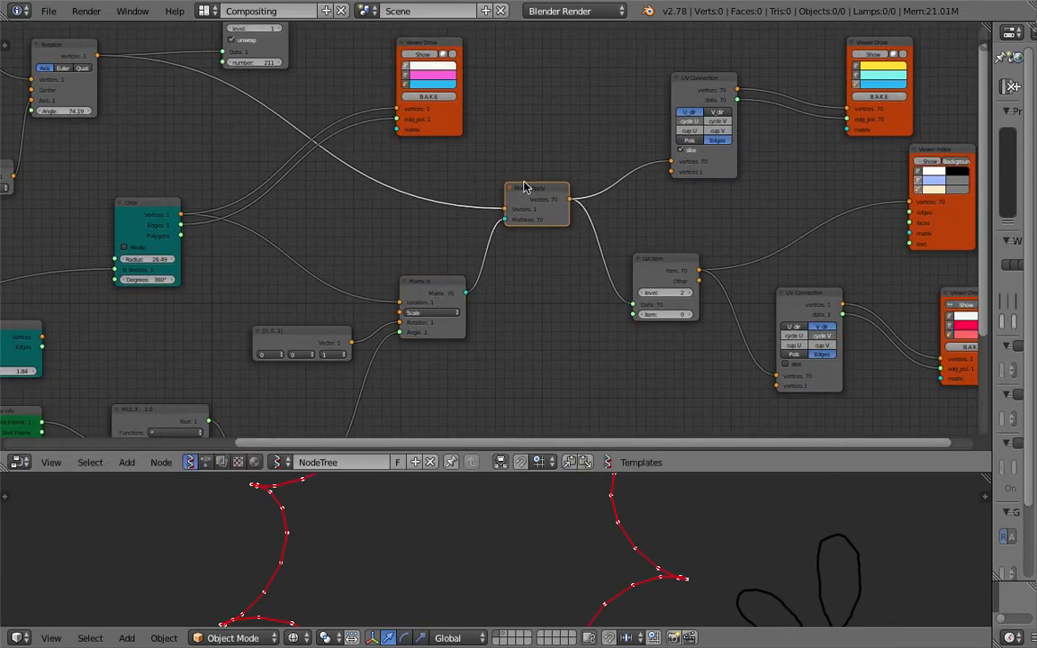
- Tidy the output side by repositioning both UV Connection nodes, the yellow Viewer Draw node and the List Item node
middle_click_drag(525, 188, 399, 212)
left_click_drag(491, 113, 512, 118)
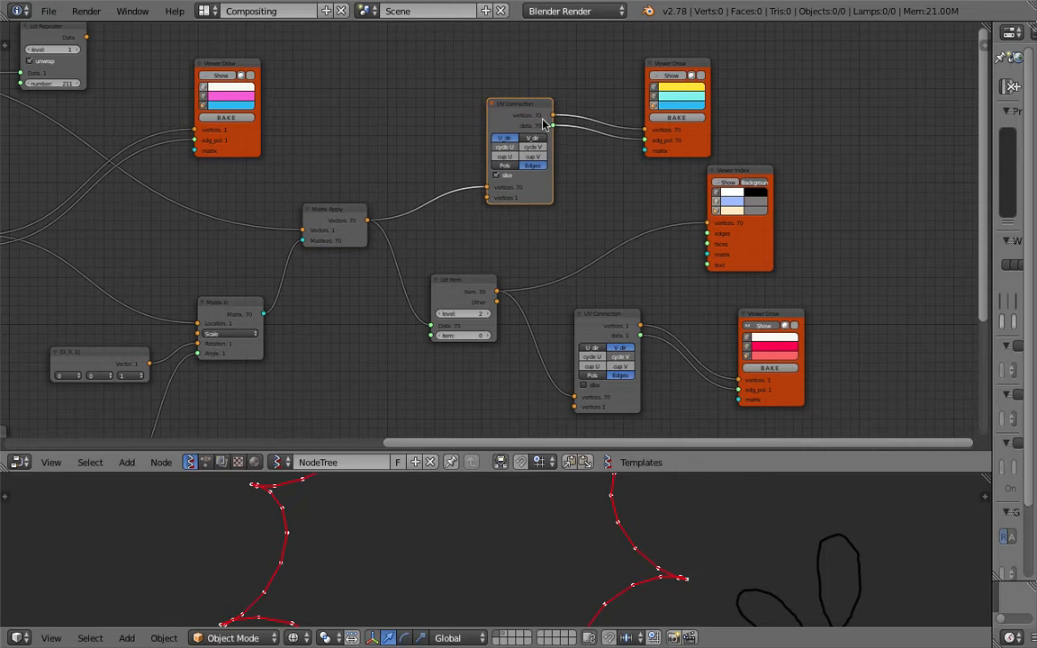
scroll(512, 118, "up", 1)
left_click_drag(630, 39, 608, 43)
middle_click_drag(503, 290, 449, 250)
left_click_drag(421, 260, 426, 237)
middle_click_drag(375, 245, 376, 212)
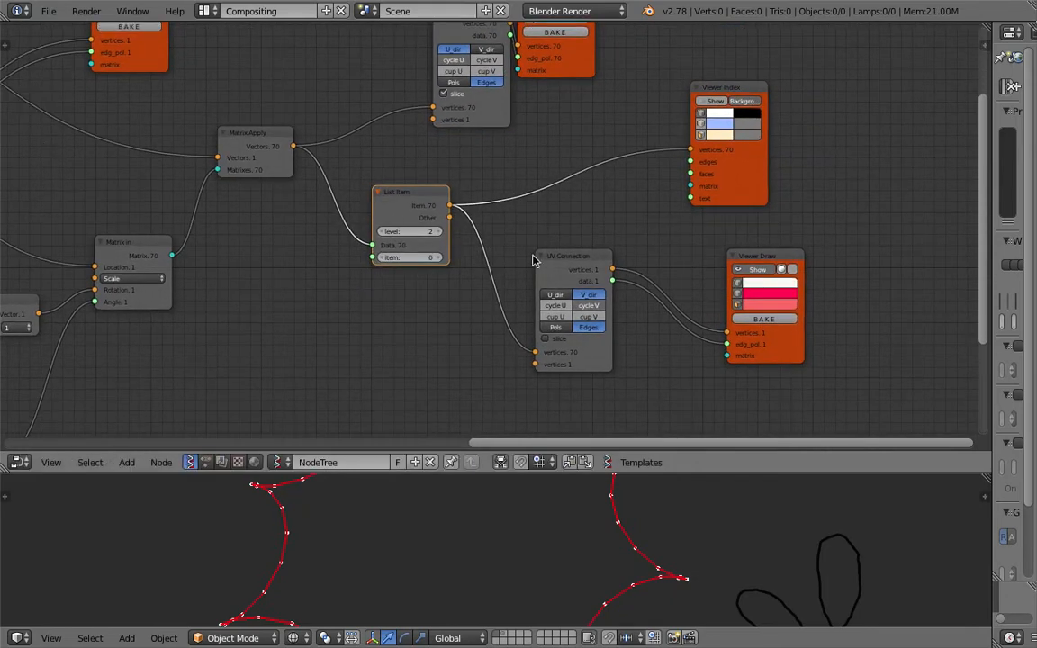
left_click_drag(538, 259, 506, 252)
scroll(415, 229, "up", 1)
left_click_drag(406, 200, 385, 196)
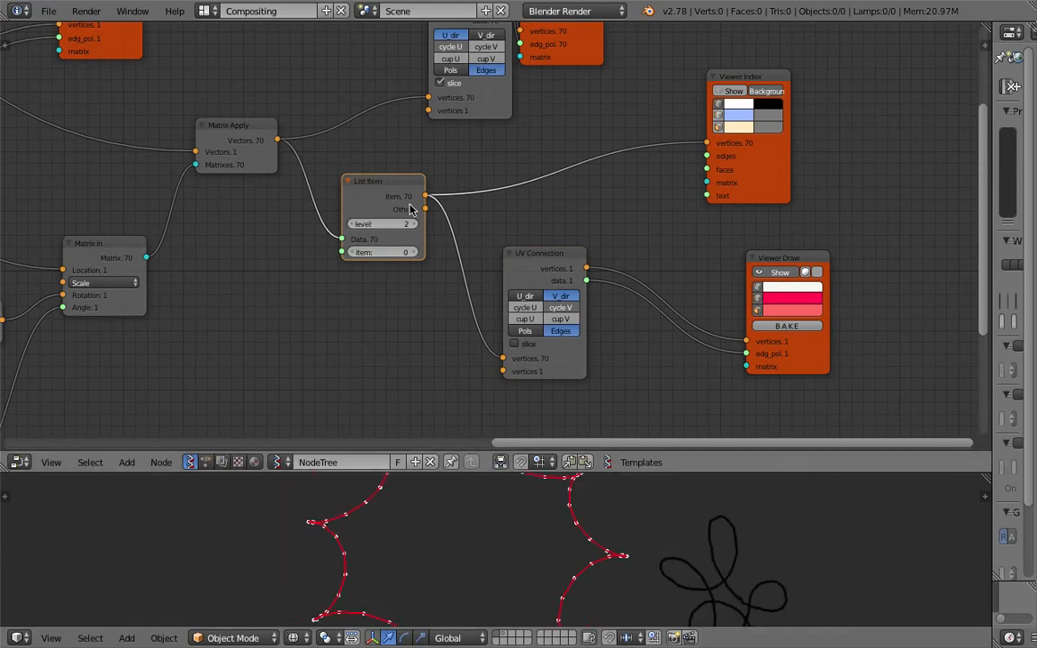
- Give the 3D view more height so the red curve and the freehand sketches are fully in view
scroll(410, 221, "down", 2)
middle_click_drag(414, 167, 411, 211)
scroll(412, 189, "up", 2)
middle_click_drag(609, 232, 564, 260)
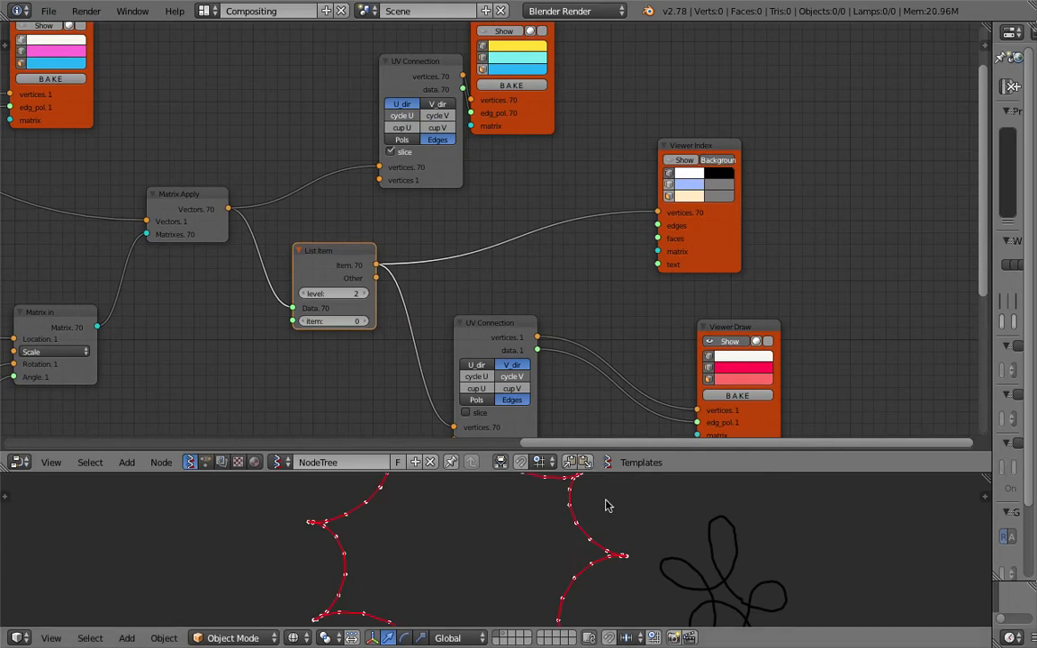
left_click_drag(614, 480, 618, 384)
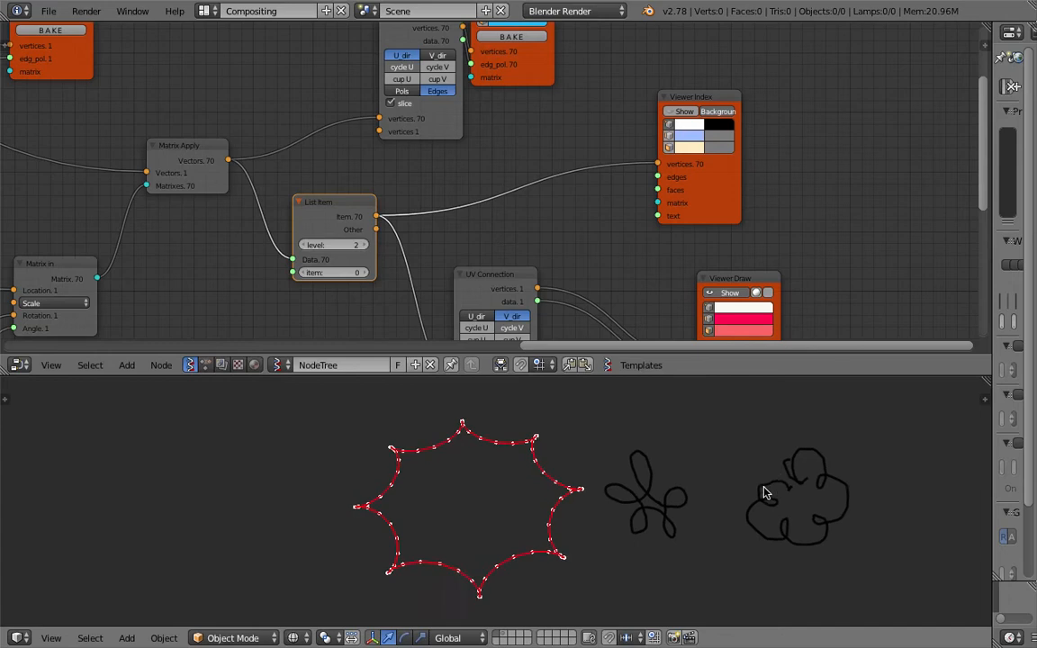
- Move the red Viewer Draw node beneath Viewer Index and bake its curve to a mesh, keeping its preview shown
mouse_move(734, 280)
left_mouse_down()
mouse_move(672, 247)
mouse_move(658, 252)
left_mouse_up()
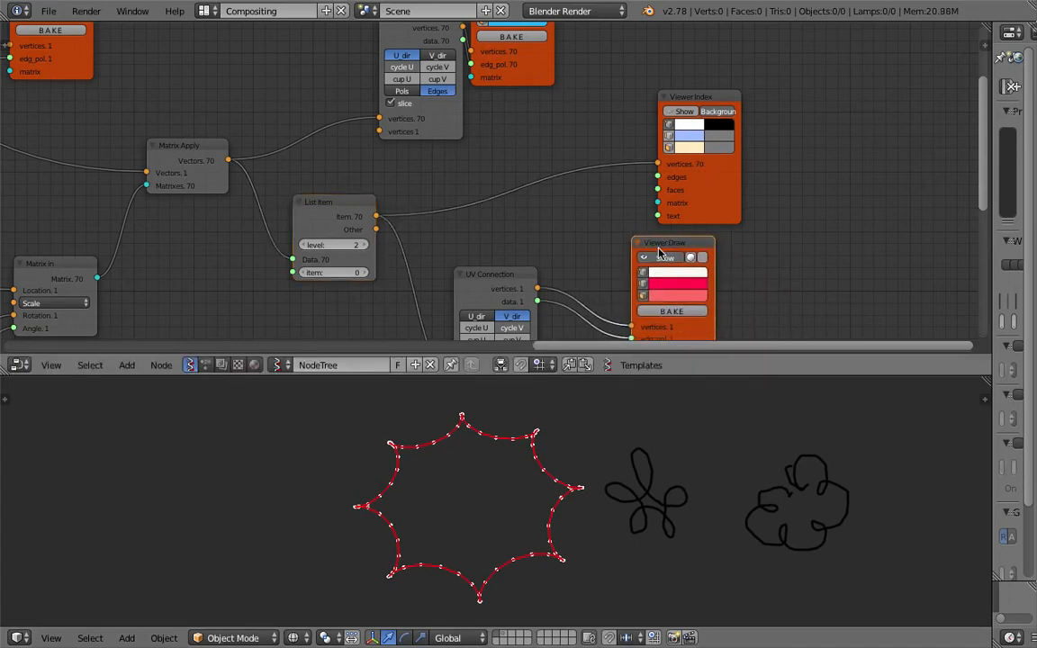
left_click(658, 257)
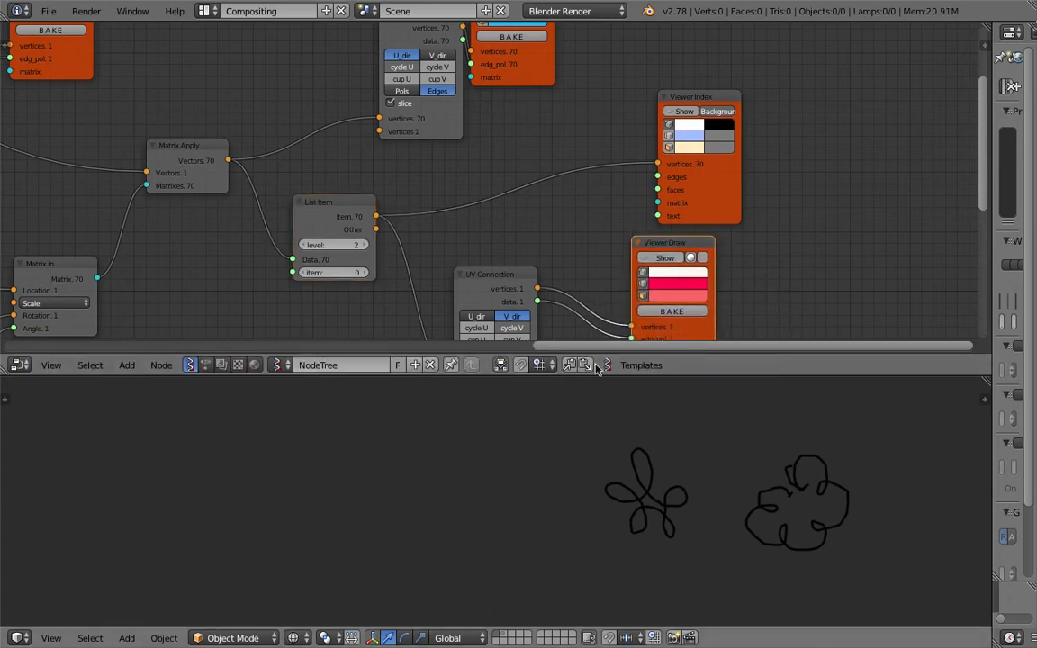
left_click(658, 258)
left_click(663, 310)
- Select the baked star curve, move it along X to the left of the red preview and resize it slightly
right_click(538, 445)
key("g")
key("x")
left_click(208, 447)
key("g")
key("s")
left_click(374, 494)
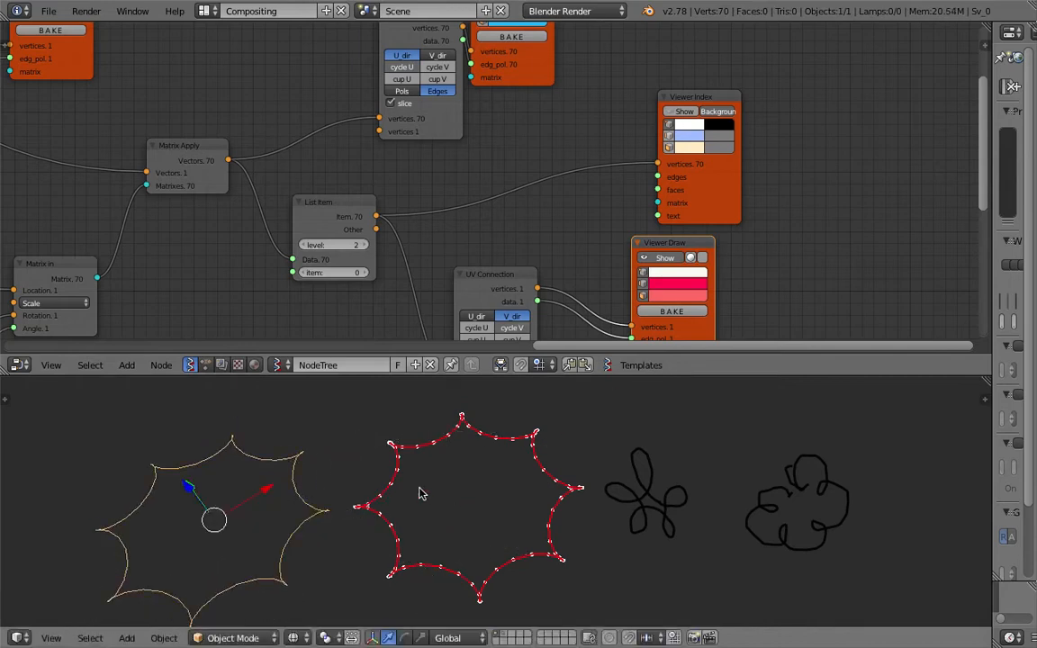
- Hide the red Viewer Draw preview and move the Matrix Apply node slightly up
left_click(659, 260)
middle_click_drag(433, 147, 571, 200)
scroll(570, 201, "down", 1)
left_click_drag(353, 196, 349, 173)
scroll(456, 165, "up", 3)
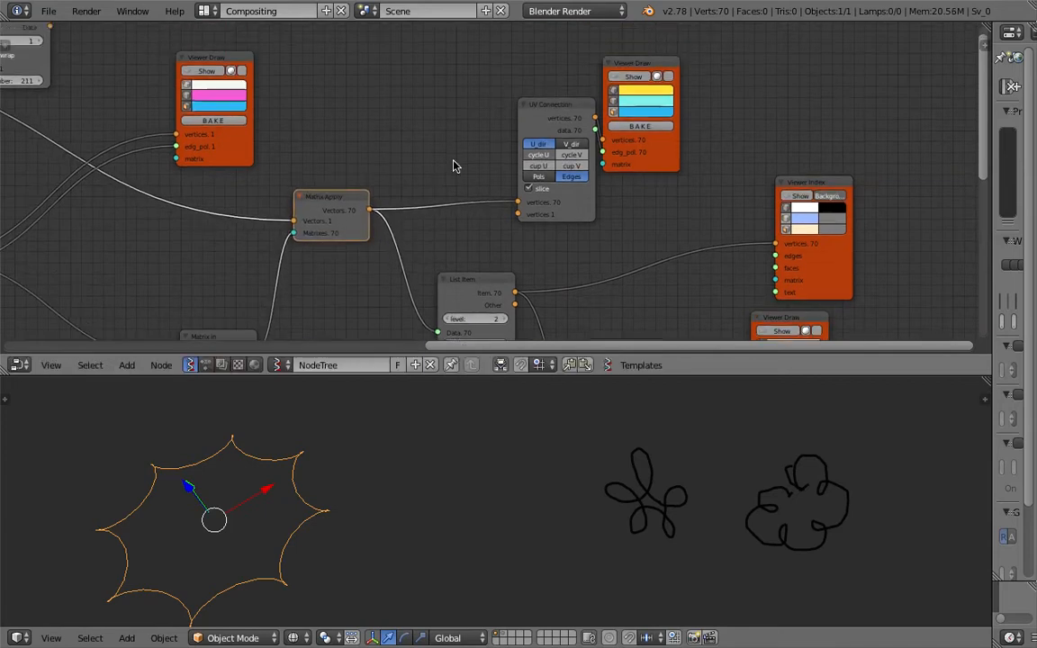
- Show the yellow Viewer Draw preview and switch its UV Connection node to V_dir
left_click(636, 60)
scroll(563, 479, "up", 4)
scroll(541, 485, "down", 4)
scroll(540, 482, "up", 2)
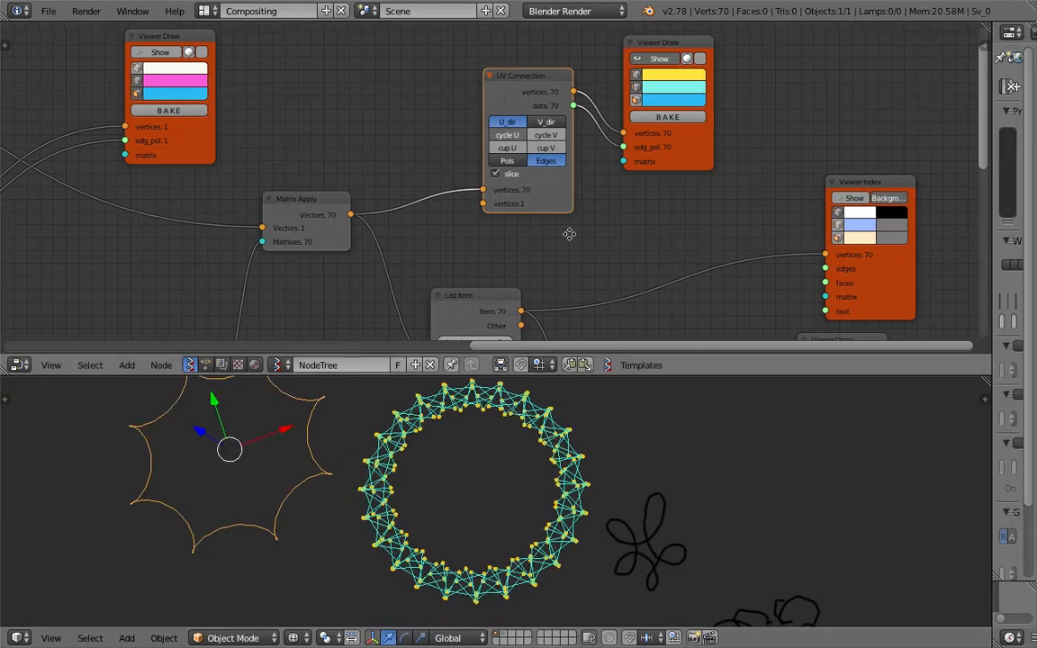
middle_click_drag(567, 231, 596, 236)
left_click(571, 128)
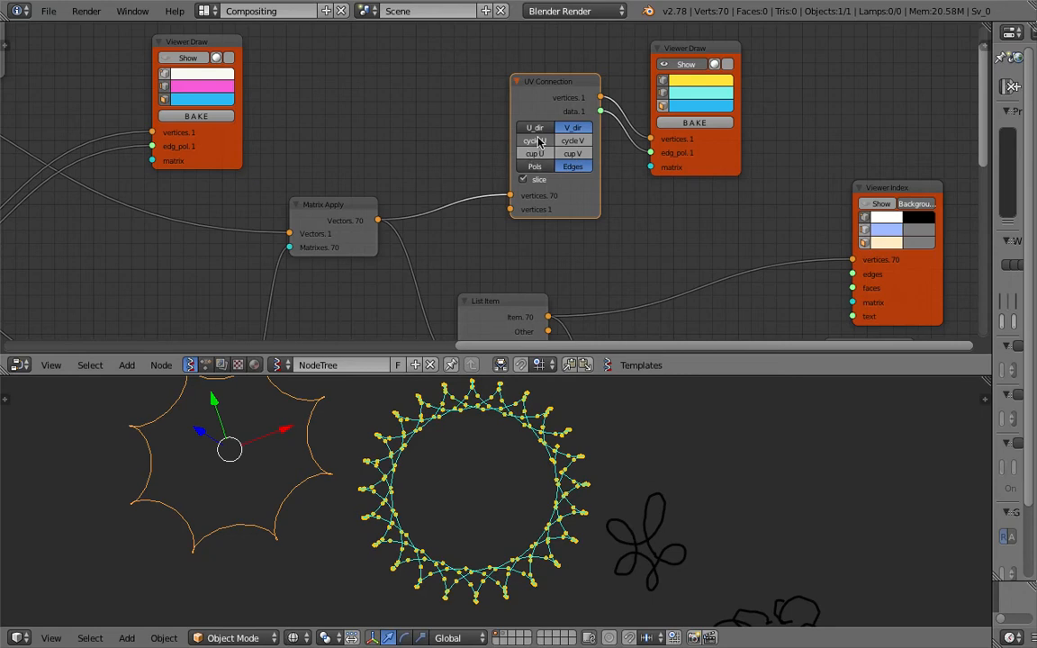
- Set the radius of the Circle node driven by the 70 integer node to 18.84
middle_click_drag(435, 150, 701, 105)
scroll(267, 208, "down", 2)
middle_click_drag(266, 208, 550, 137)
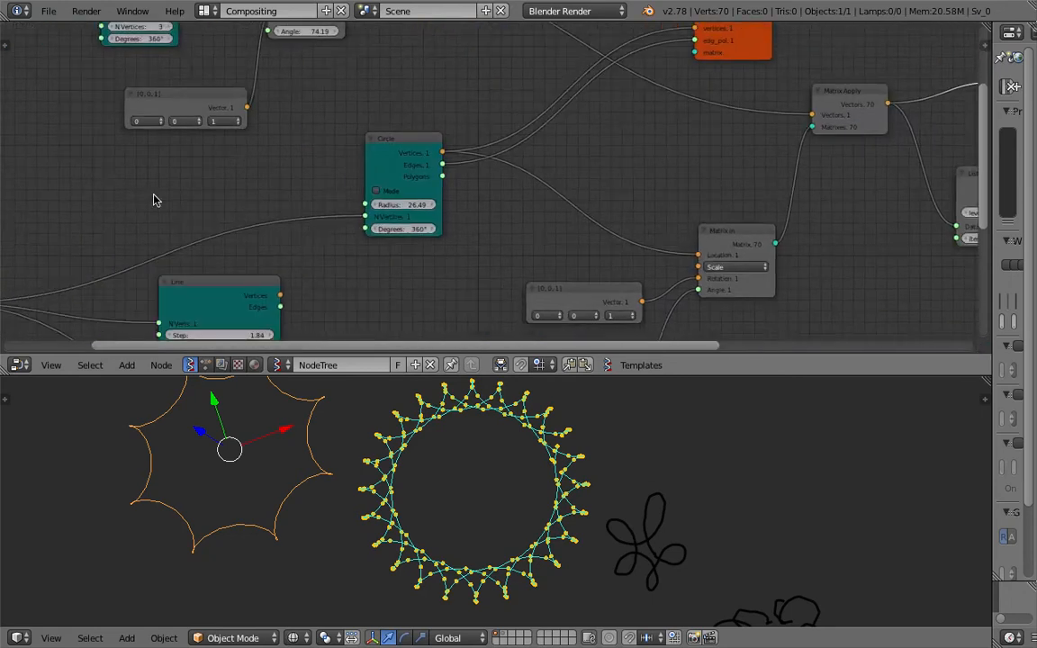
middle_click_drag(155, 199, 265, 166)
mouse_move(513, 172)
left_mouse_down()
mouse_move(526, 172)
mouse_move(486, 172)
mouse_move(505, 172)
left_mouse_up()
middle_click_drag(460, 181, 639, 117)
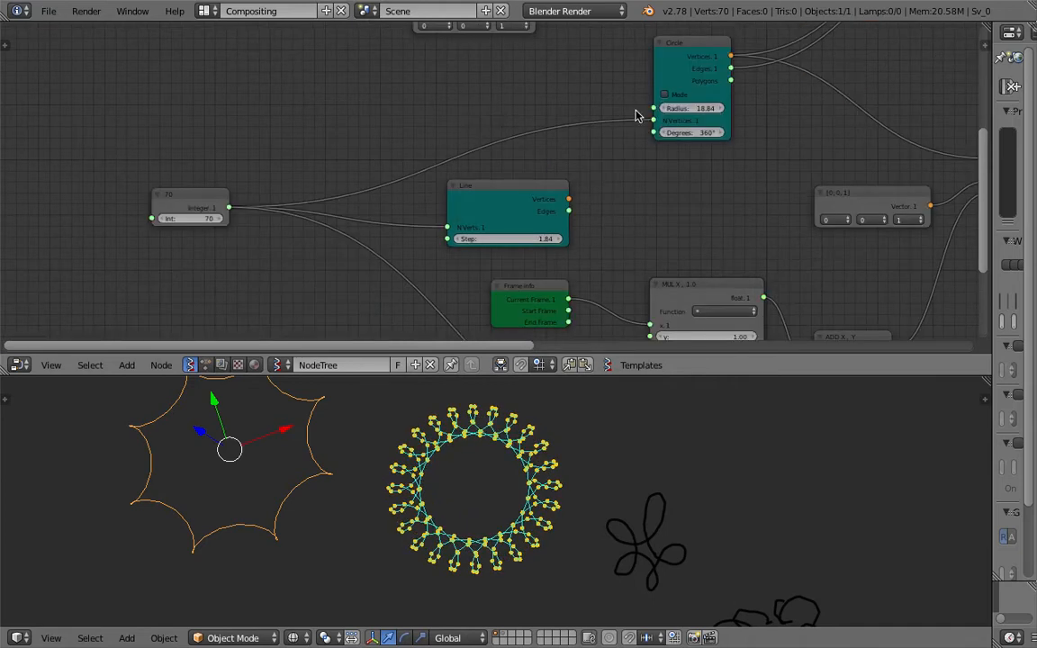
- Try an integer value of 773 in the node feeding the 47.38 multiplier
middle_click_drag(235, 211, 239, 119)
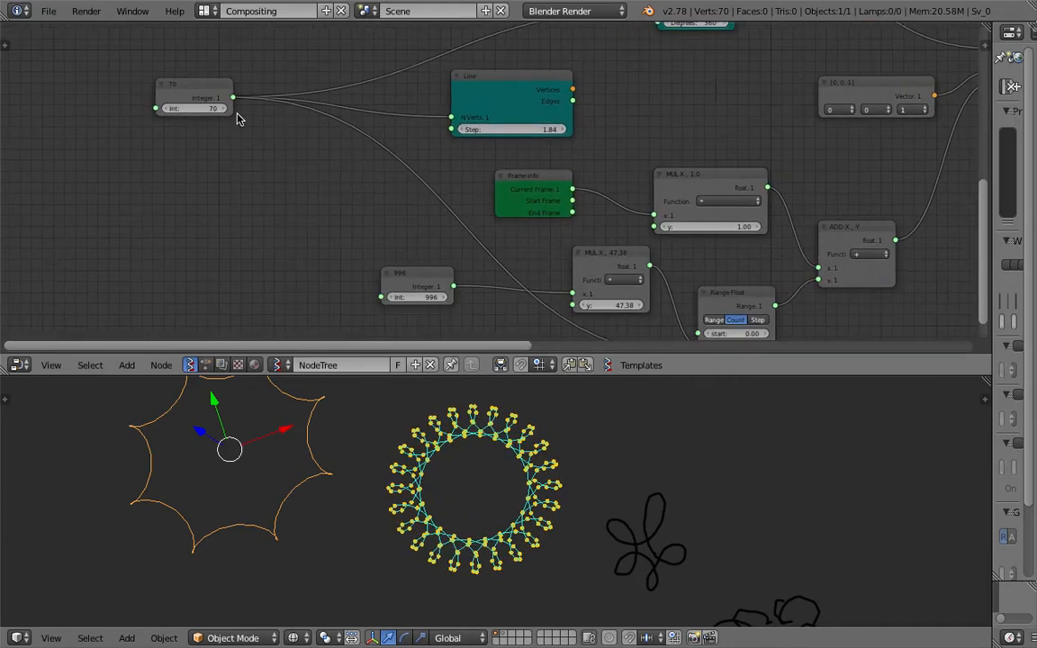
mouse_move(194, 109)
left_mouse_down()
mouse_move(175, 108)
mouse_move(189, 108)
left_mouse_up()
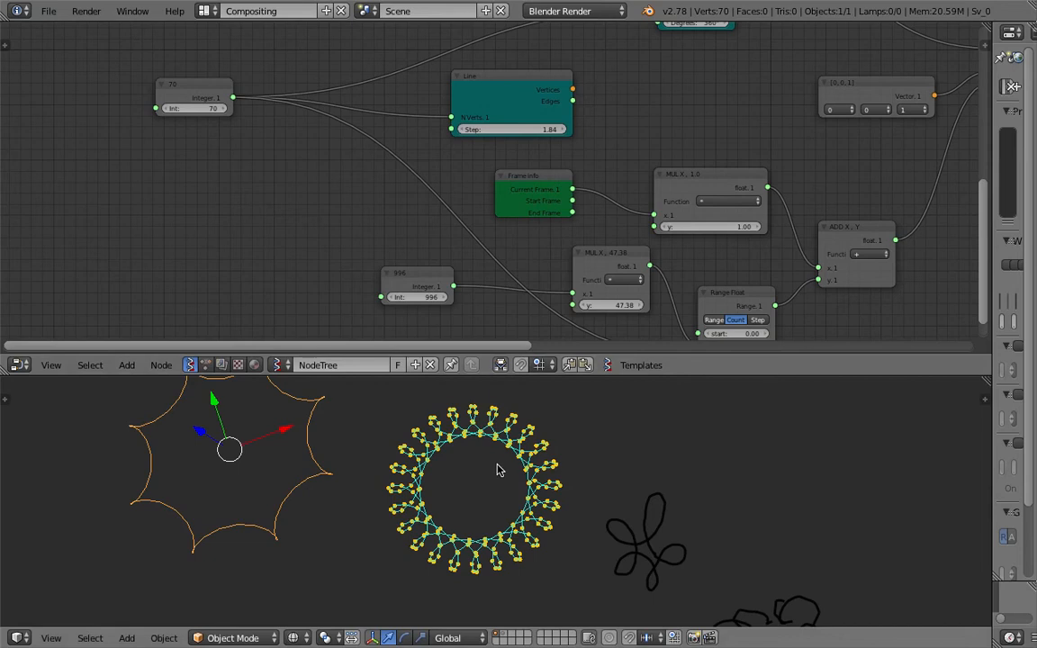
middle_click_drag(499, 291, 489, 248)
scroll(487, 247, "up", 1)
left_click_drag(405, 256, 310, 255)
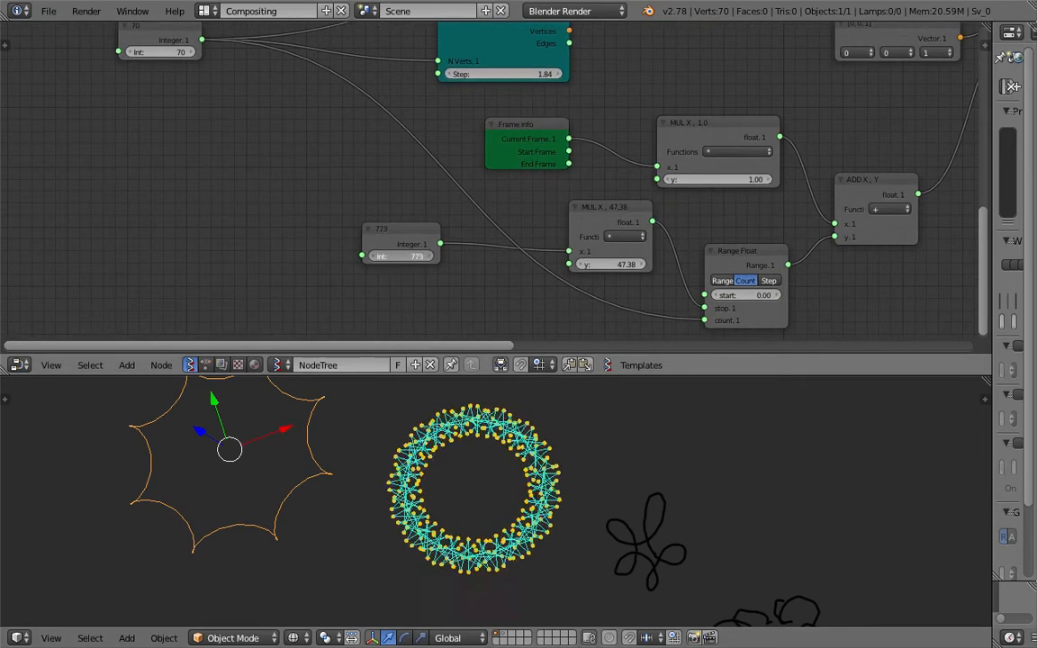
- Enter 3 in the integer node feeding the 47.38 multiplier and raise it to about 42
left_click(427, 256)
type("3")
key("Return")
left_click_drag(415, 257, 420, 257)
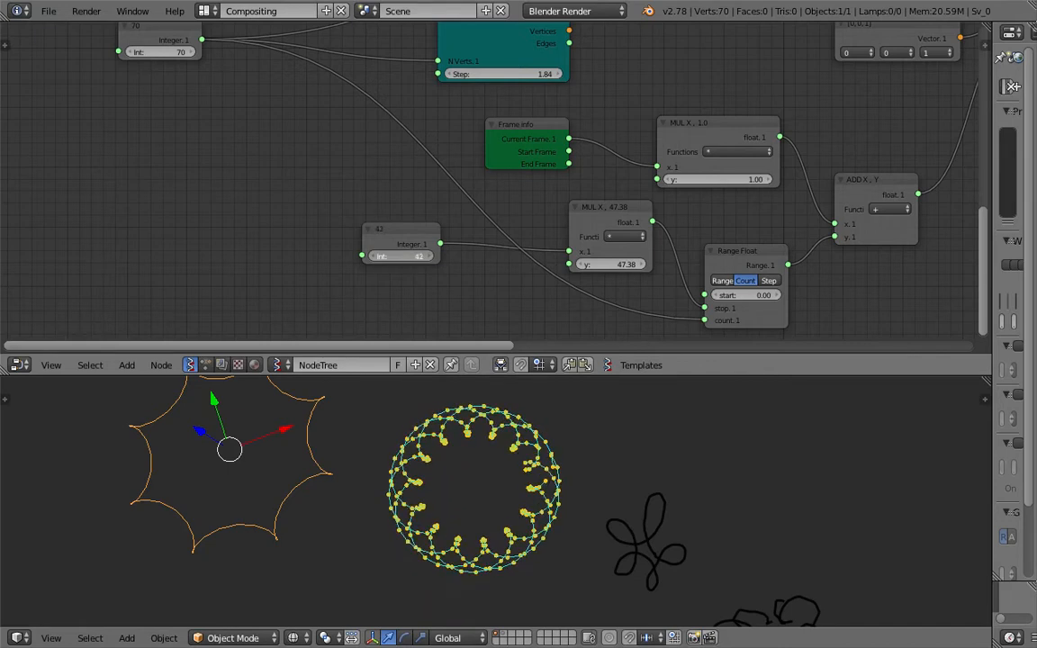
left_click_drag(420, 258, 414, 260)
- Raise the shared count integer to 82 and set the radius of the Circle feeding Rotation to 8.39
left_click_drag(180, 52, 172, 53)
middle_click_drag(424, 46, 424, 185)
middle_click_drag(512, 123, 424, 264)
middle_click_drag(399, 131, 365, 237)
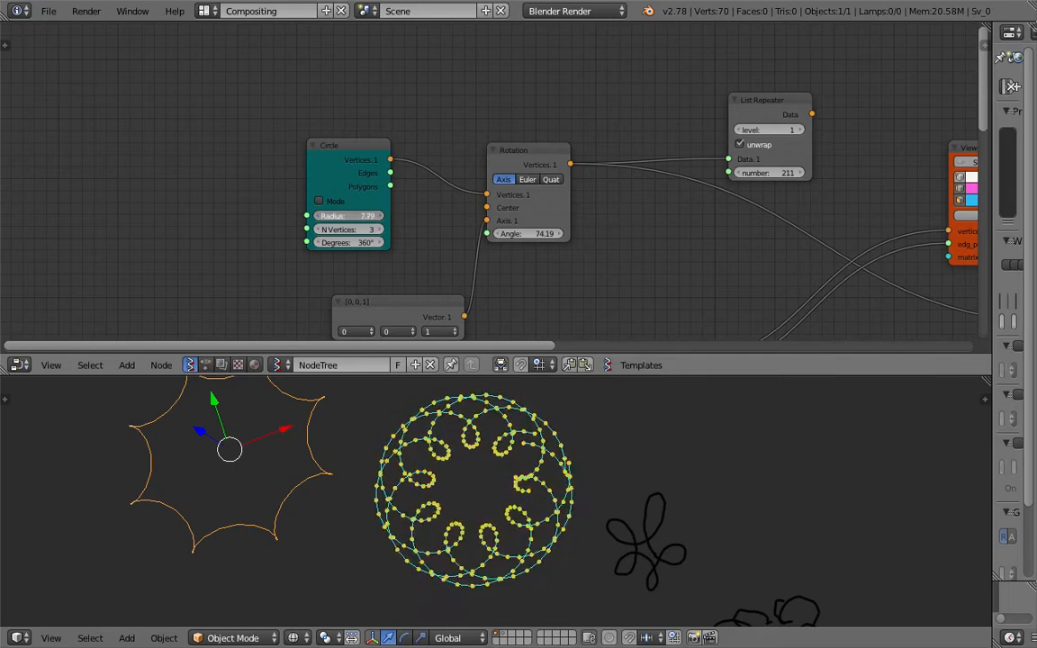
mouse_move(346, 216)
left_mouse_down()
mouse_move(365, 230)
mouse_move(351, 230)
left_mouse_up()
middle_click_drag(361, 251, 367, 226)
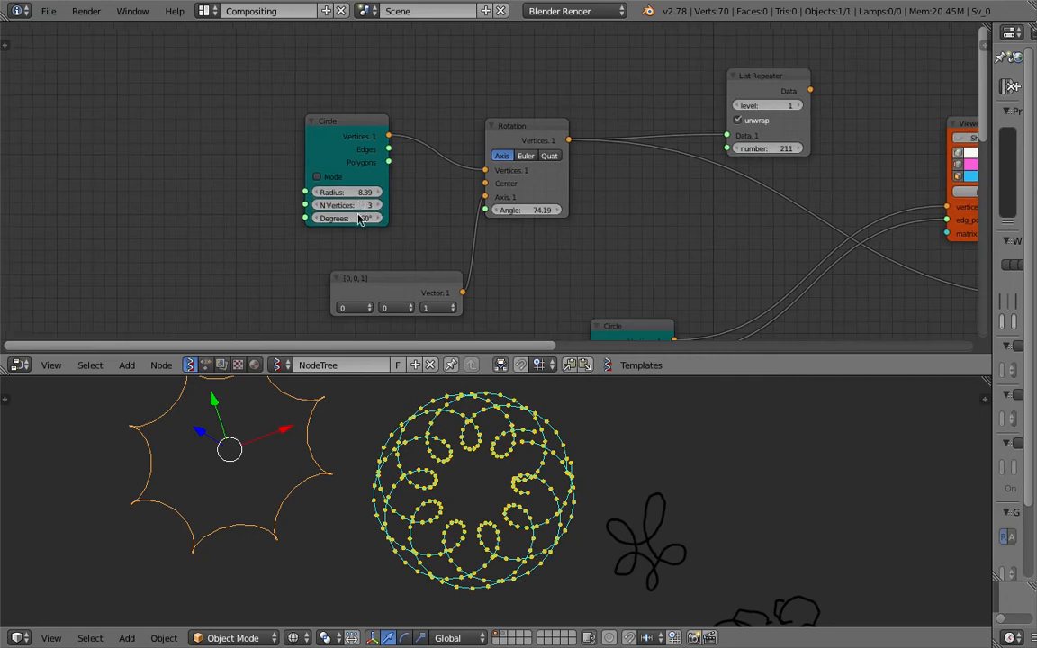
left_click_drag(347, 218, 360, 192)
- Set the radius of the Circle feeding Matrix in to 33.16 and adjust the multiplier ahead of Range Float
middle_click_drag(506, 334, 414, 124)
left_click_drag(533, 182, 478, 169)
left_click_drag(565, 184, 475, 186)
middle_click_drag(464, 295, 487, 123)
scroll(517, 157, "down", 2)
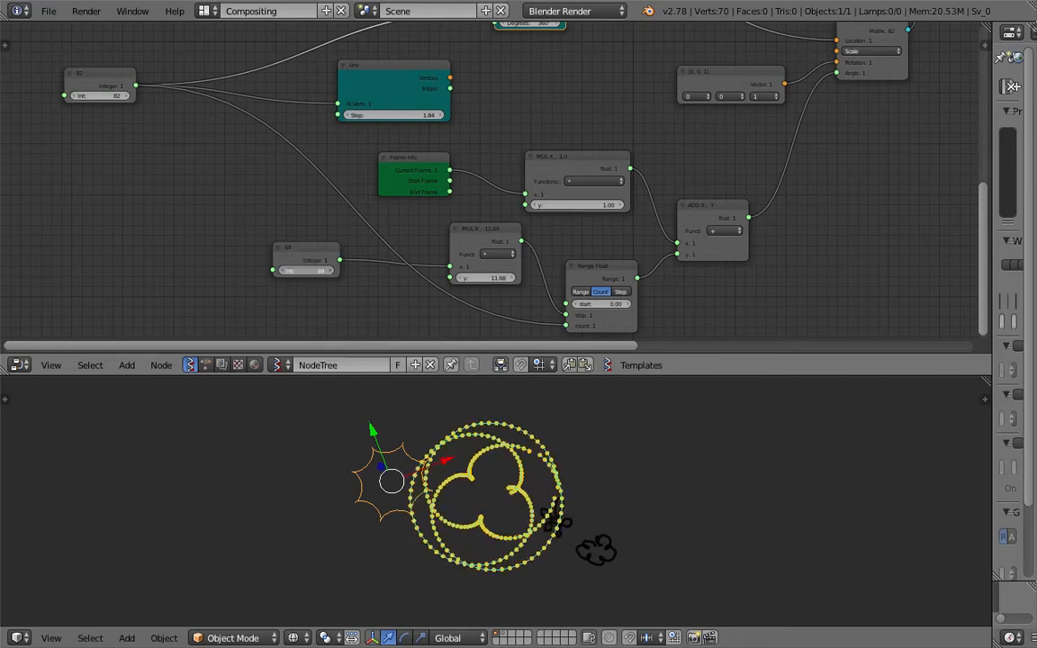
left_click_drag(484, 277, 504, 277)
- Move the baked star curve farther left and bake the yellow Viewer Draw curve to a mesh
key("g")
left_click(297, 456)
middle_click_drag(792, 127, 399, 265)
mouse_move(659, 188)
middle_mouse_down()
mouse_move(515, 224)
mouse_move(334, 337)
middle_mouse_up()
left_click(548, 112)
scroll(574, 535, "down", 1)
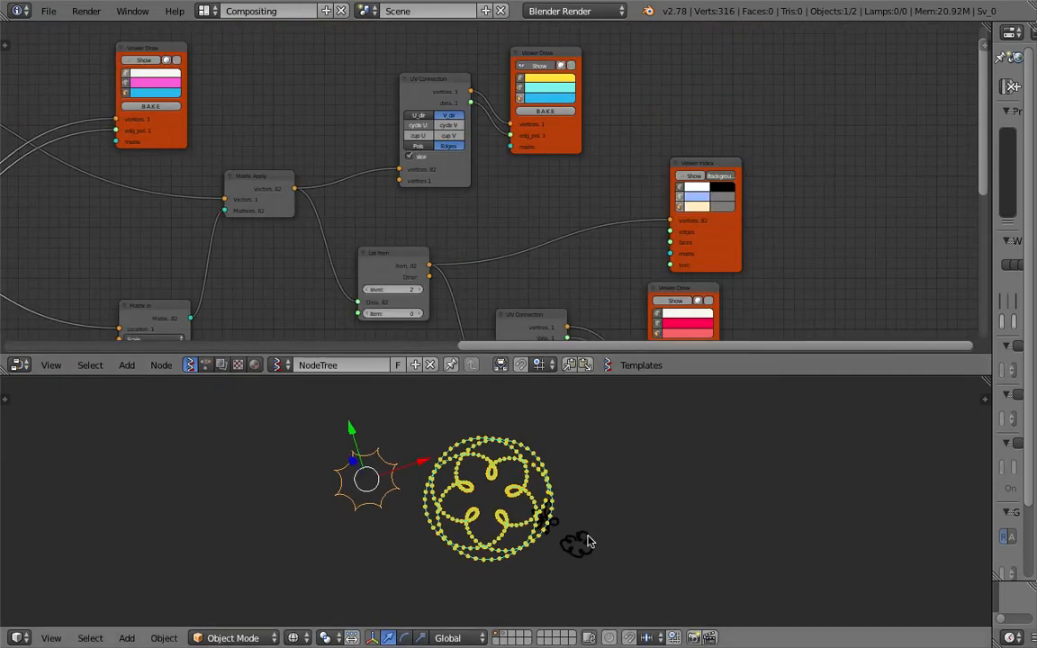
- Move both baked curves together to the right of the yellow preview
key("g")
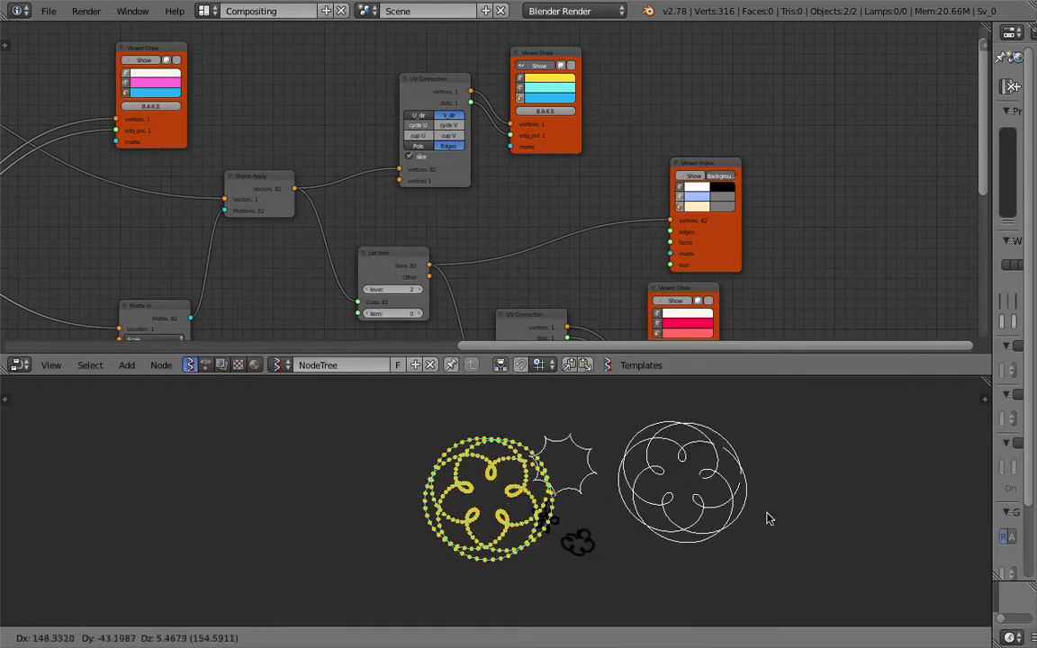
left_click(768, 518)
middle_click_drag(675, 457, 547, 454, "shift")
scroll(609, 436, "up", 2)
scroll(609, 435, "down", 2)
- Reposition and scale the baked looped curve freehand to the right of the yellow preview
key("g")
left_click(615, 396)
key("g")
left_click(567, 446)
key("s")
left_click(608, 495)
key("g")
left_click(618, 504)
key("s")
left_click(664, 528)
- Rotate the baked looped curve freely with trackball rotation, turn it once more and adjust its scale
key("r")
key("r")
left_click(600, 494)
middle_click_drag(534, 215, 564, 224)
key("r")
left_click(626, 460)
key("s")
left_click(613, 462)
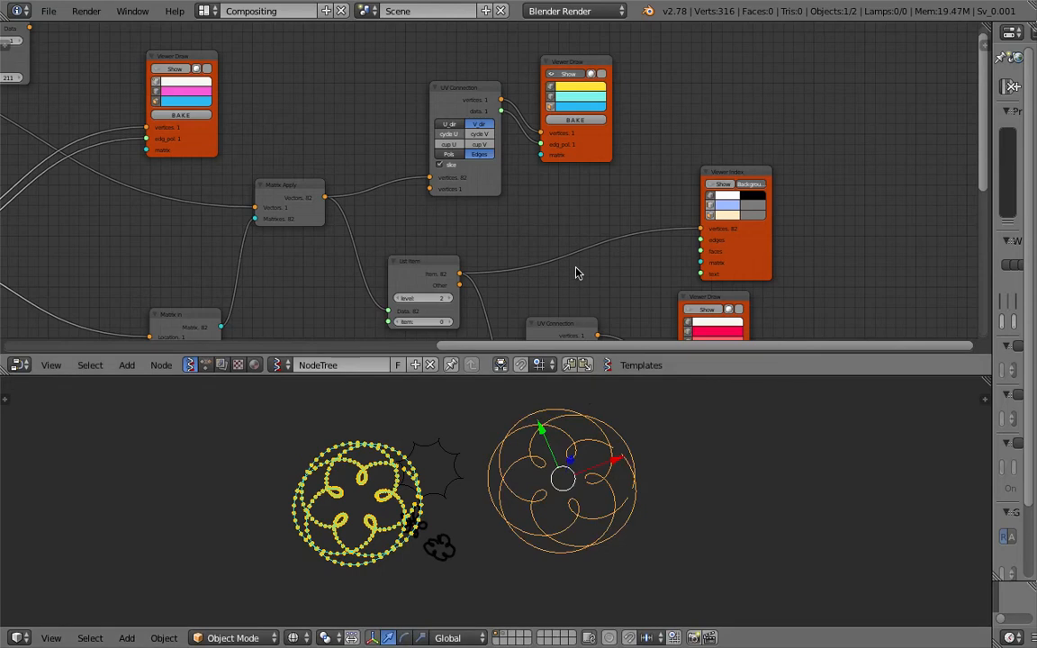
middle_click_drag(534, 204, 474, 185)
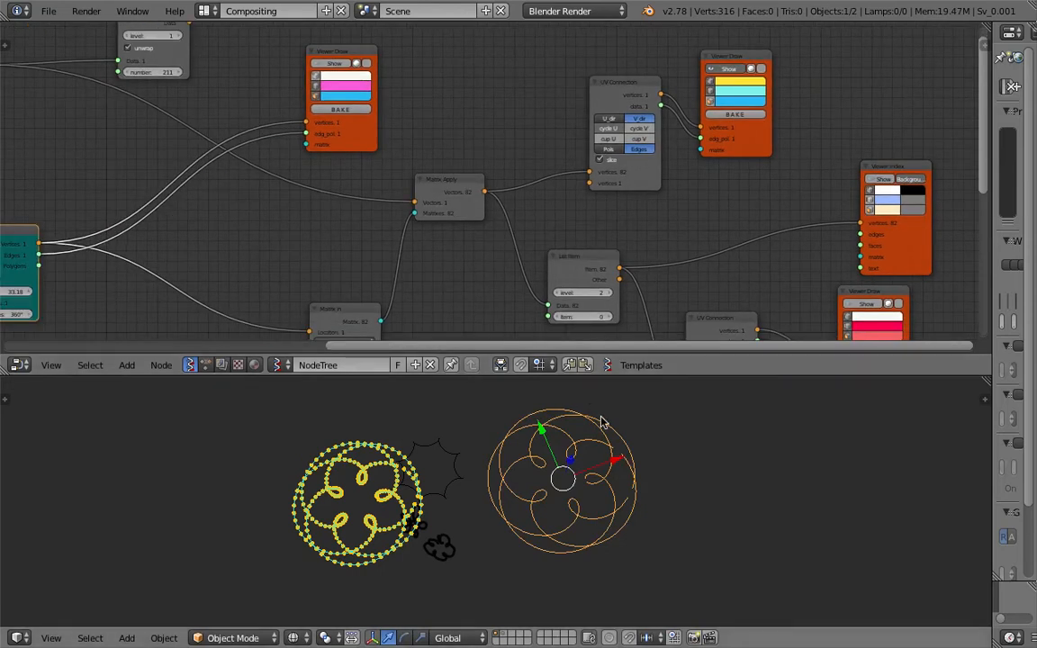
- Nudge the Matrix Apply node and set the UV Connection feeding the yellow Viewer Draw to the U direction
middle_click_drag(610, 236, 611, 210)
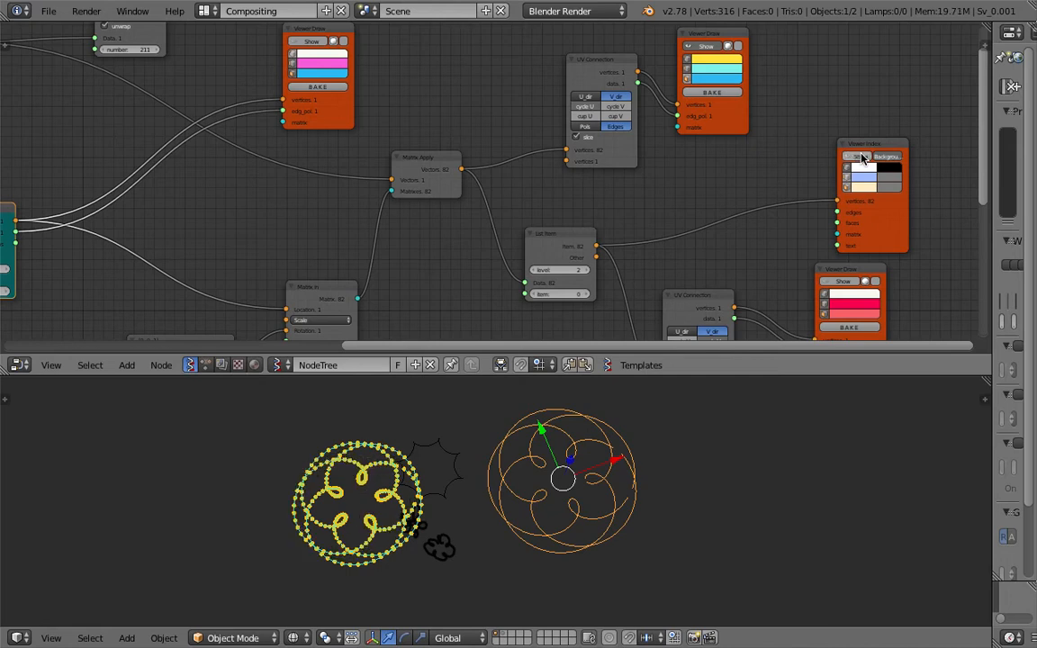
middle_click_drag(570, 180, 646, 201)
mouse_move(508, 176)
left_mouse_down()
mouse_move(507, 165)
mouse_move(500, 175)
left_mouse_up()
middle_click_drag(494, 175, 528, 197)
middle_click_drag(560, 157, 314, 159)
scroll(313, 159, "up", 2)
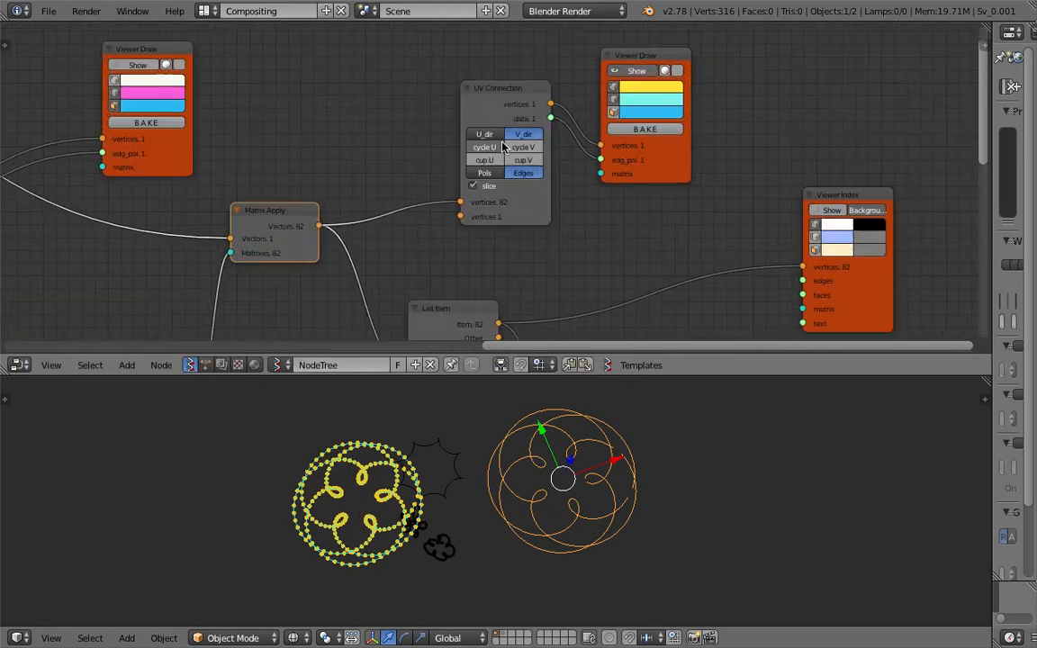
left_click(485, 134)
left_click(520, 134)
left_click(489, 134)
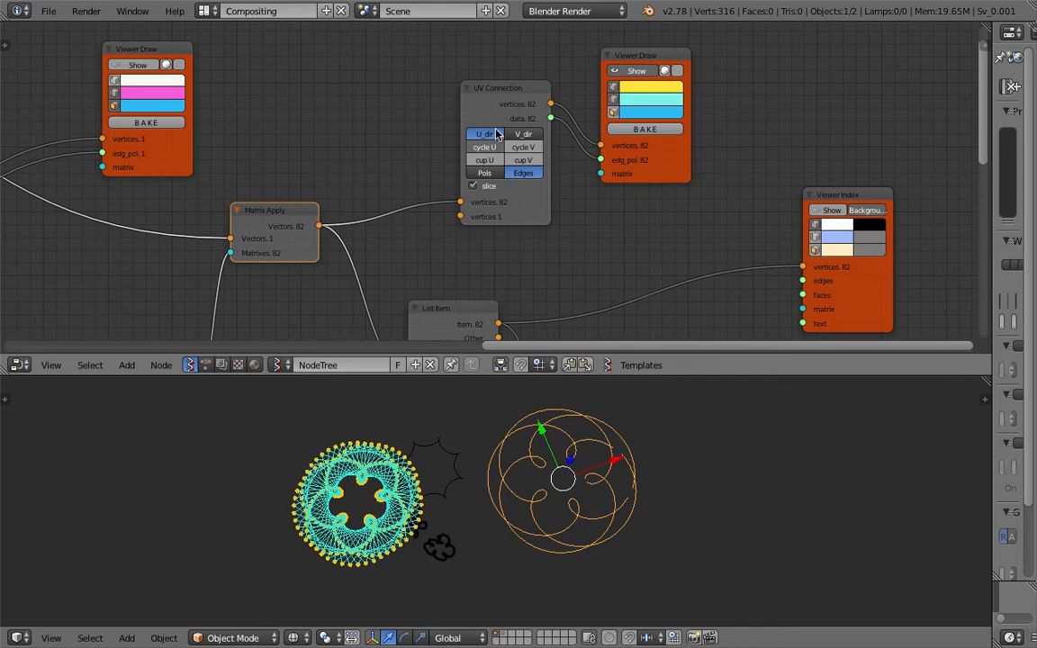
- Examine the start of the node tree, where the integer node feeds the Circle and Line nodes
scroll(463, 157, "down", 1)
middle_click_drag(365, 167, 594, 132)
scroll(414, 182, "down", 3)
middle_click_drag(286, 202, 764, 172)
scroll(546, 448, "up", 1)
middle_click_drag(435, 291, 542, 212)
scroll(379, 257, "up", 1)
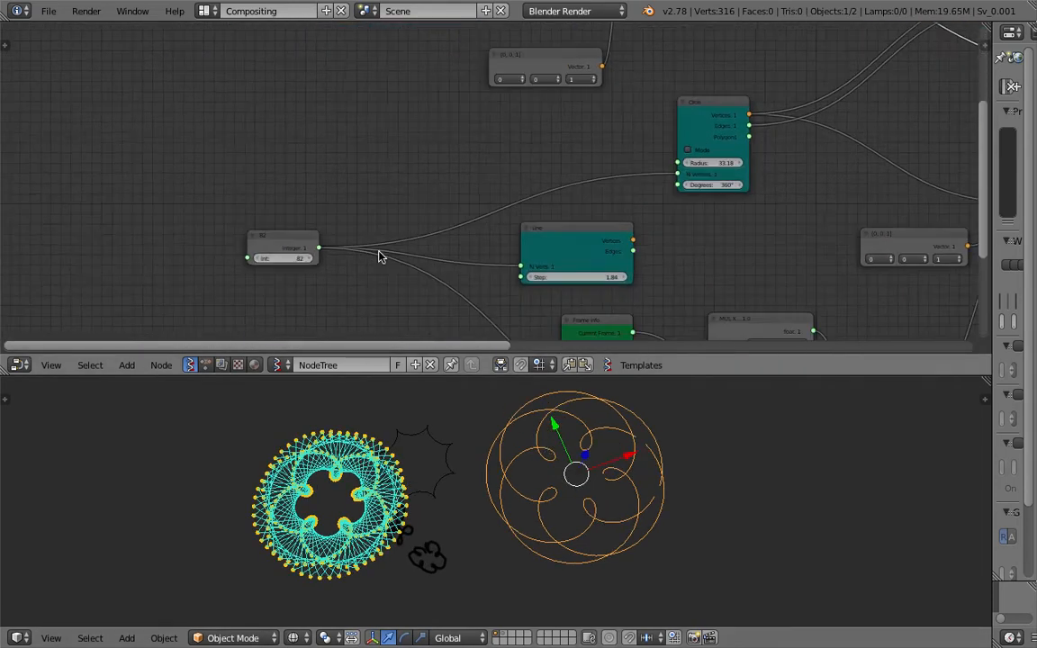
- Separate the baked looped curve's mesh by loose parts
scroll(595, 423, "up", 3)
scroll(629, 459, "down", 1)
middle_click_drag(621, 454, 570, 471, "shift")
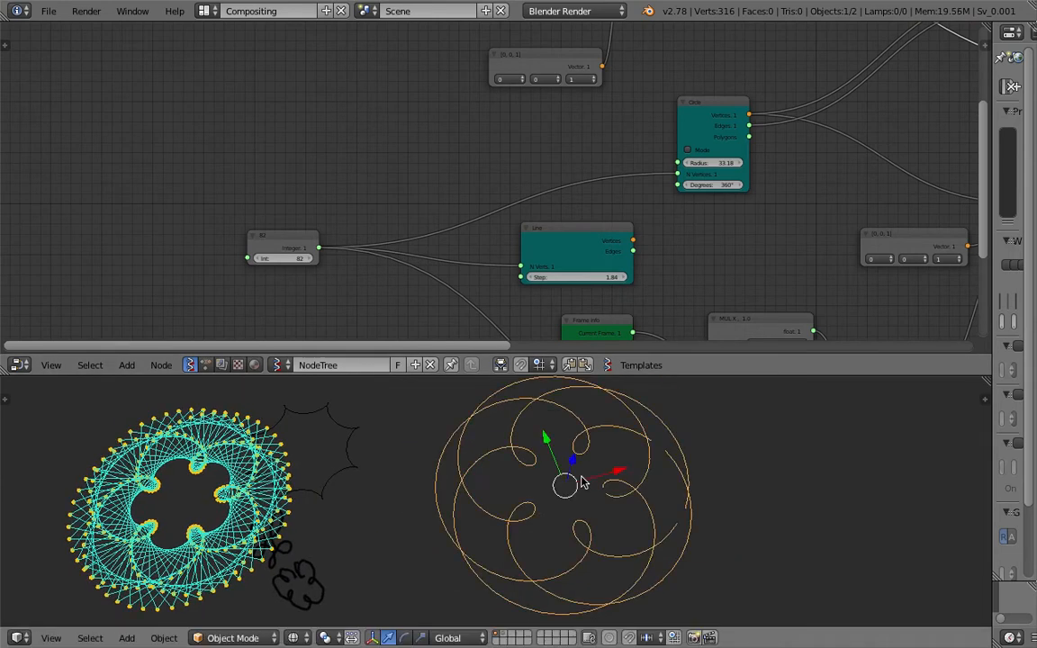
scroll(553, 476, "down", 3)
key("space")
type("sepa")
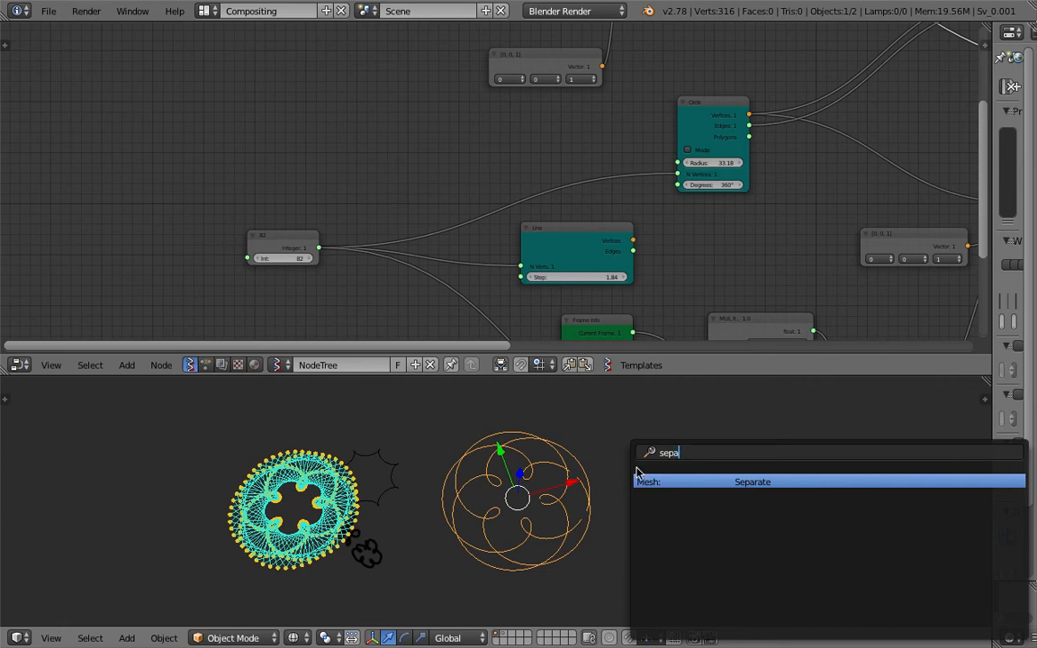
key("Return")
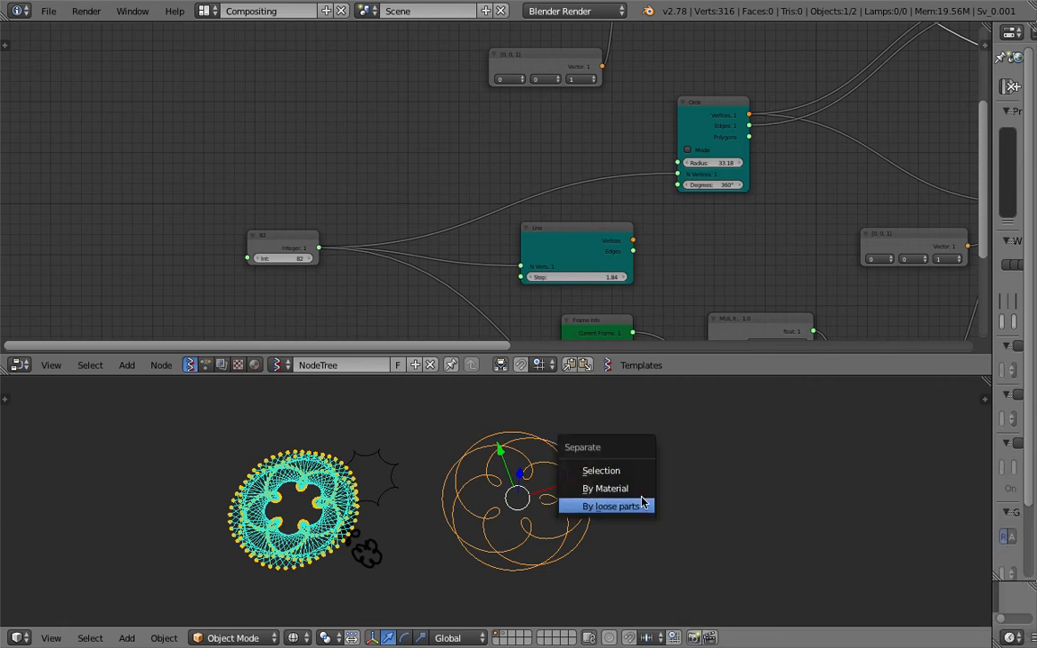
left_click(622, 506)
key("Tab")
- Spread the three loose pieces of the looped curve side by side and select the one farthest from the preview
key("g")
left_click(543, 473)
key("g")
left_click(604, 466)
right_click(529, 450)
key("g")
left_click(833, 443)
right_click(655, 474)
key("g")
left_click(527, 506)
scroll(690, 490, "up", 1)
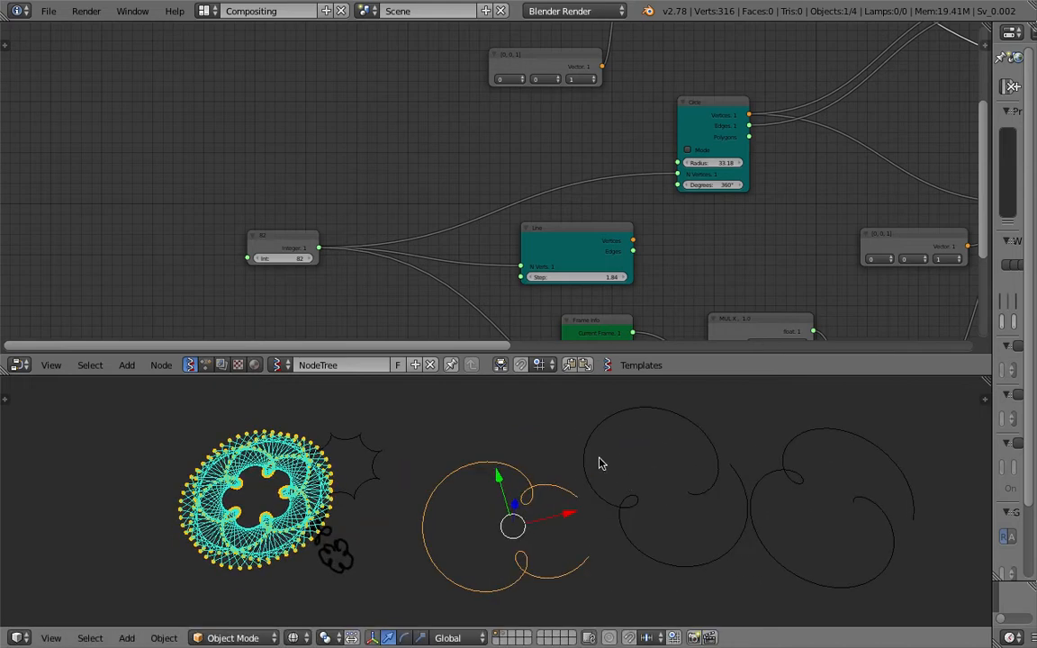
right_click(777, 473)
middle_click_drag(727, 458, 704, 465)
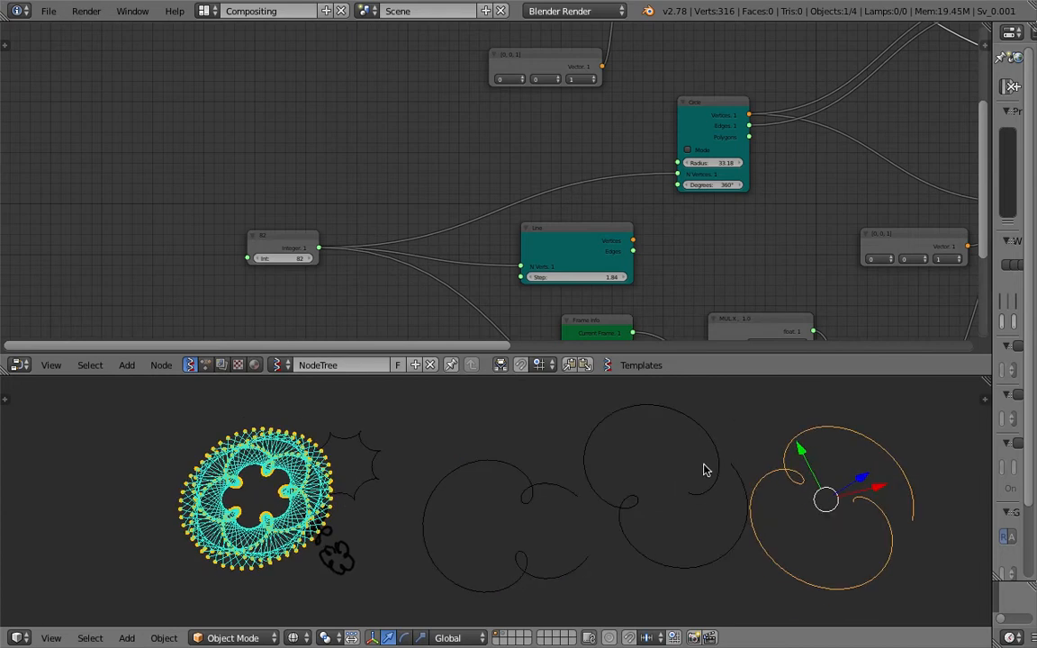
scroll(632, 423, "down", 1)
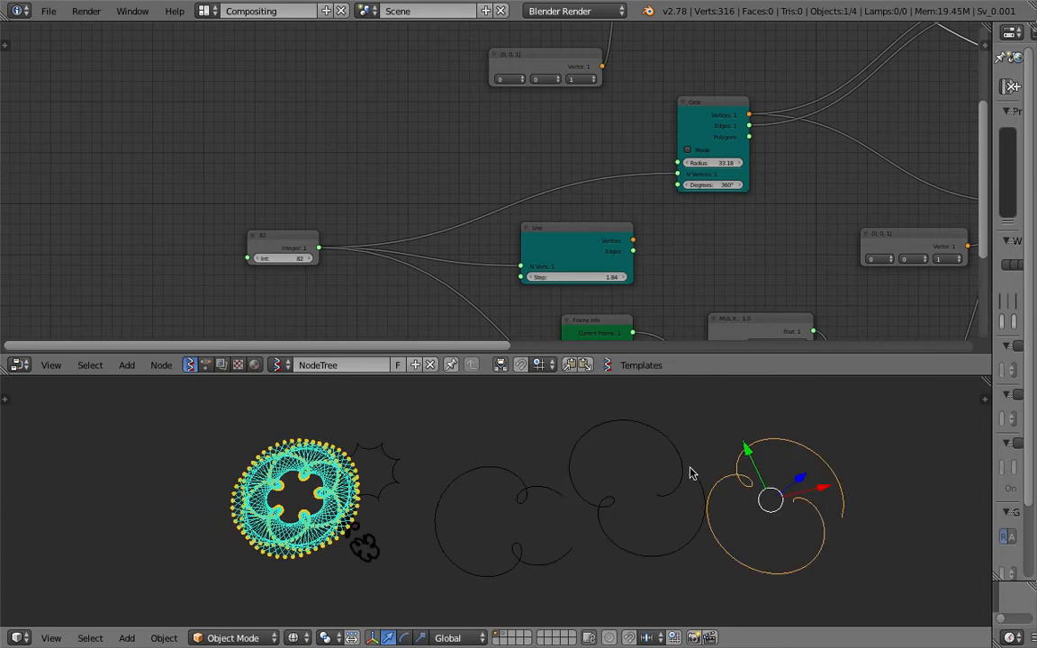
- Reposition the UV Connection node freehand between the Matrix Apply node and the yellow Viewer Draw node
middle_click_drag(681, 211, 360, 231)
middle_click_drag(732, 195, 582, 289)
middle_click_drag(559, 216, 411, 251)
left_click_drag(734, 128, 716, 117)
middle_click_drag(657, 155, 649, 141)
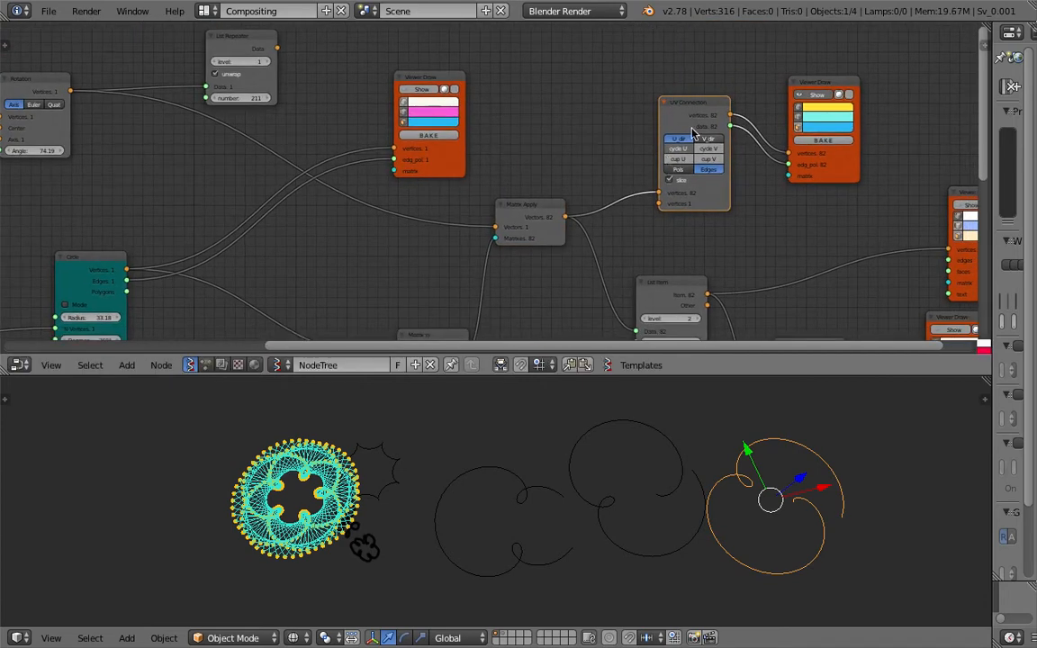
left_click_drag(687, 112, 662, 102)
middle_click_drag(668, 167, 676, 157)
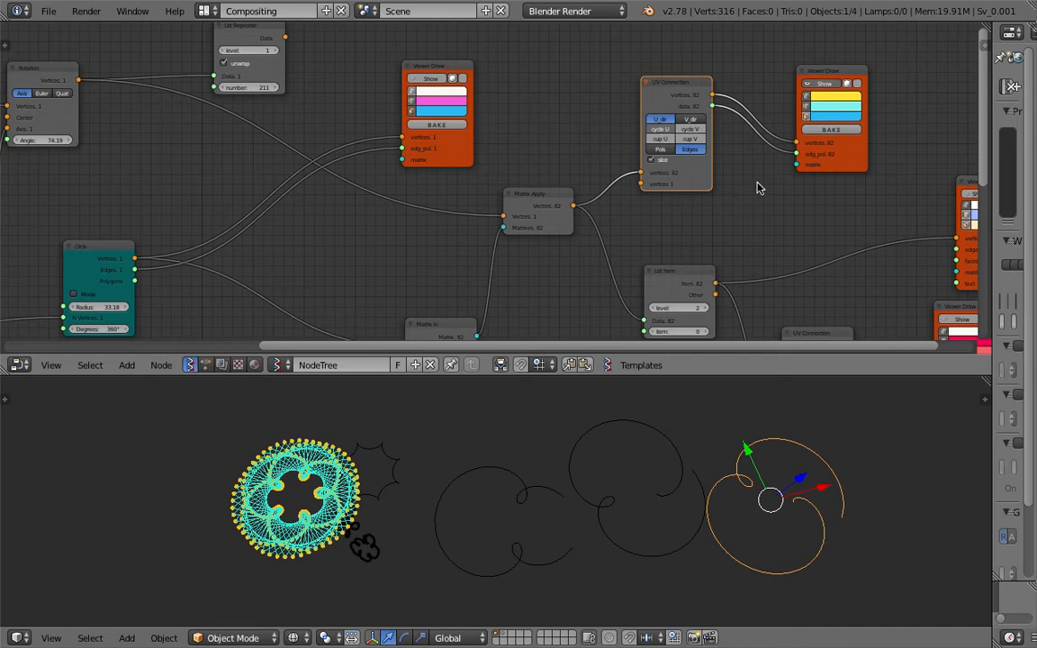
left_click_drag(680, 90, 726, 127)
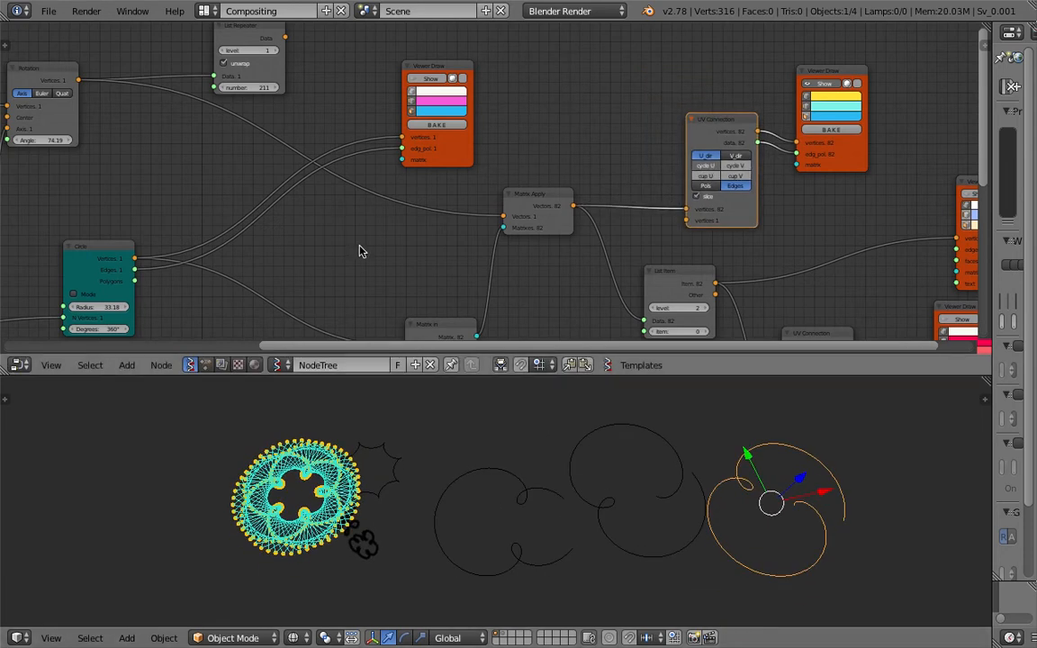
- Enlarge the node editor area by shrinking the 3D view so more of the tree fits
scroll(473, 225, "down", 5)
middle_click_drag(576, 210, 487, 184)
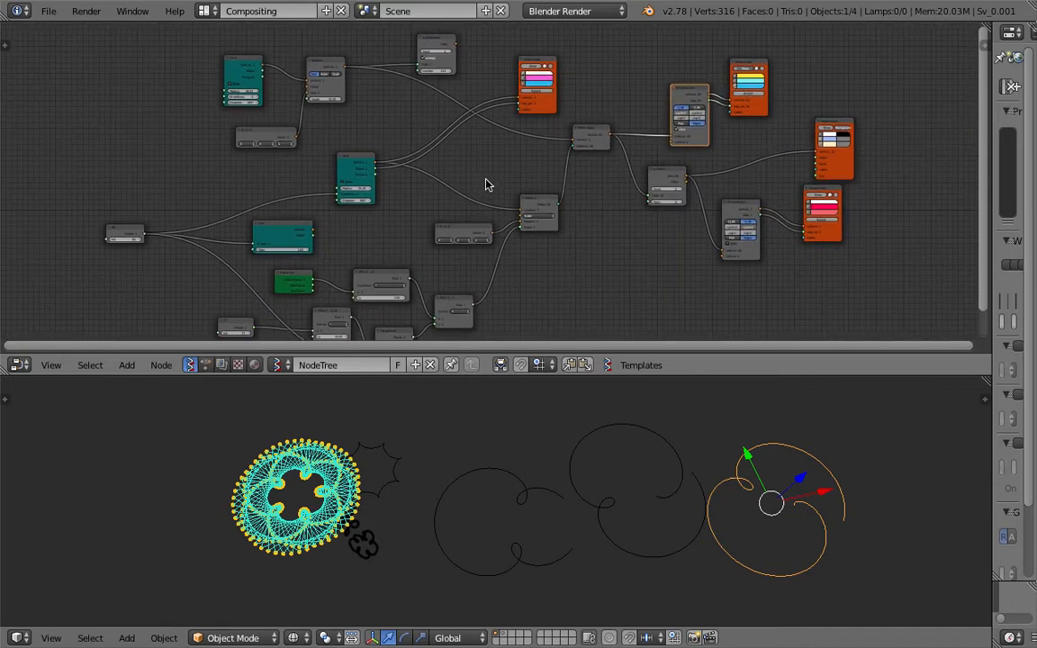
scroll(541, 178, "down", 1)
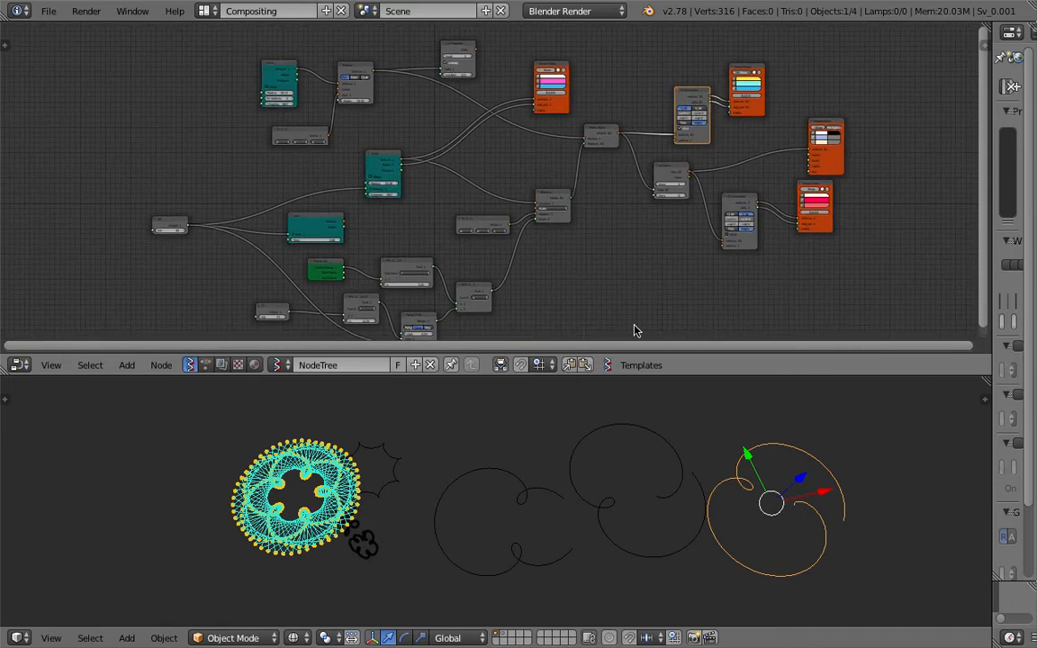
left_click_drag(656, 356, 576, 428)
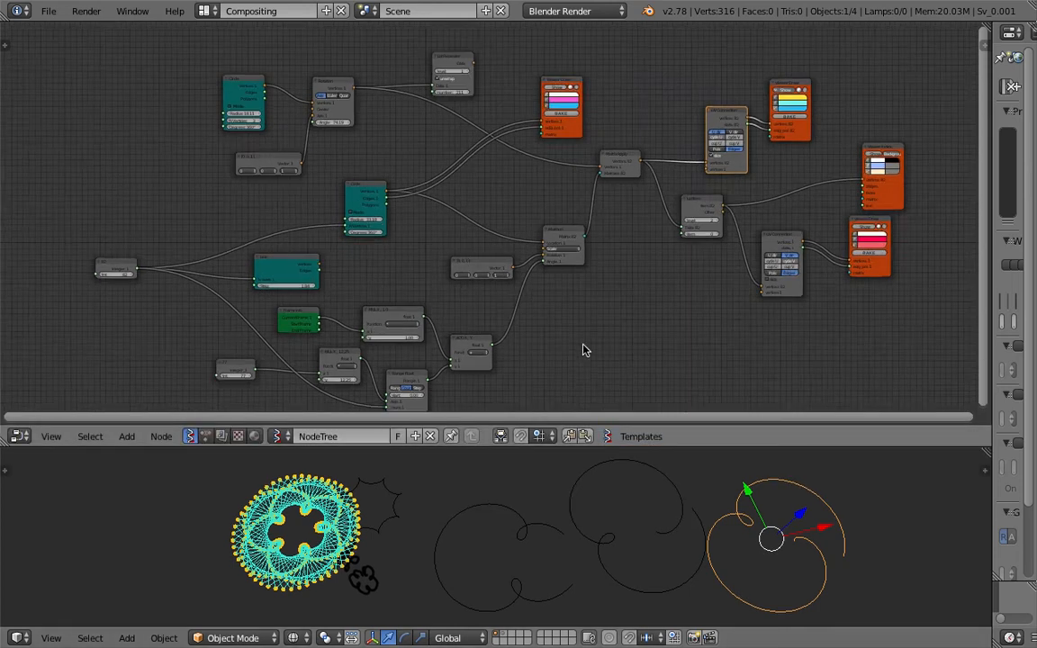
- Reposition the ADD, MUL X 1.0 and Range Float nodes slightly upward to tidy the rotation-angle branch
middle_click_drag(584, 345, 587, 324)
scroll(587, 323, "up", 1)
middle_click_drag(506, 332, 545, 307)
scroll(545, 307, "up", 2)
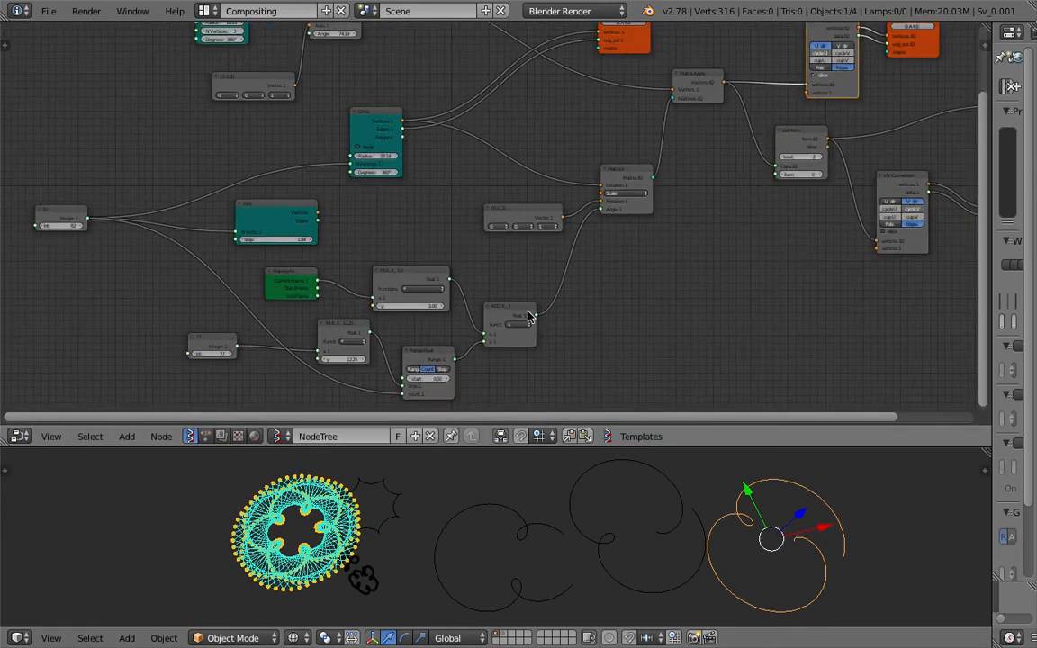
left_click_drag(507, 311, 539, 285)
left_click_drag(426, 270, 424, 238)
left_click_drag(539, 279, 554, 252)
left_click_drag(423, 353, 459, 326)
- Shift the pink Viewer Draw, Matrix In and rotation-axis vector nodes slightly upward to tidy the layout
middle_click_drag(458, 278, 351, 383)
middle_click_drag(490, 253, 432, 298)
left_click_drag(459, 132, 482, 98)
middle_click_drag(420, 273, 530, 139)
scroll(531, 138, "up", 3)
left_click_drag(608, 184, 607, 145)
middle_click_drag(521, 184, 536, 167)
left_click_drag(498, 204, 505, 183)
middle_click_drag(305, 126, 345, 105)
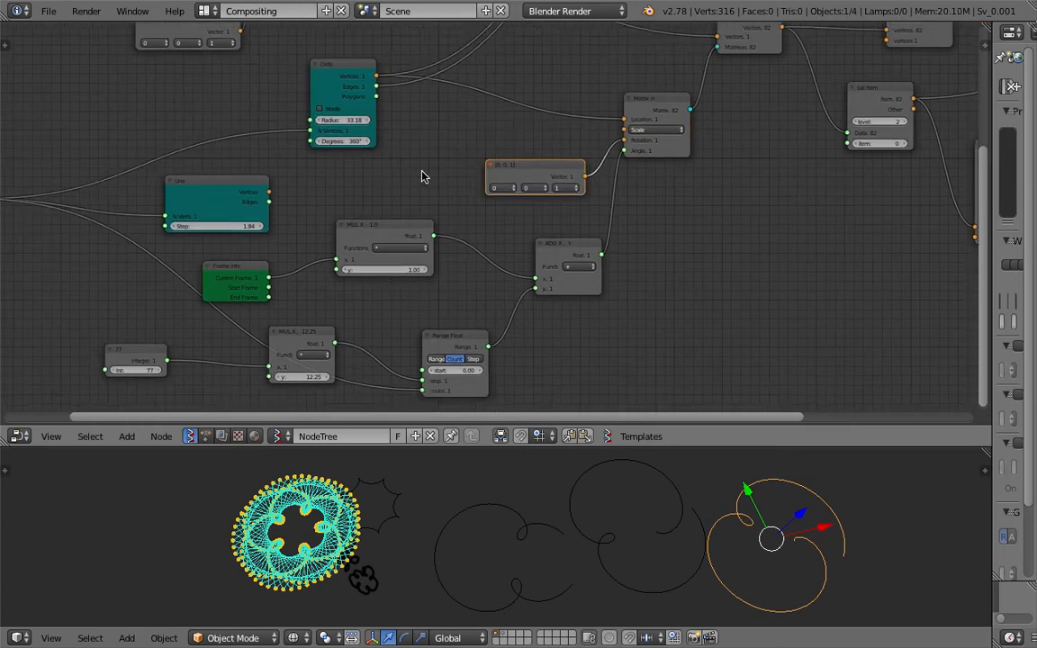
scroll(431, 178, "down", 1)
scroll(361, 500, "up", 1)
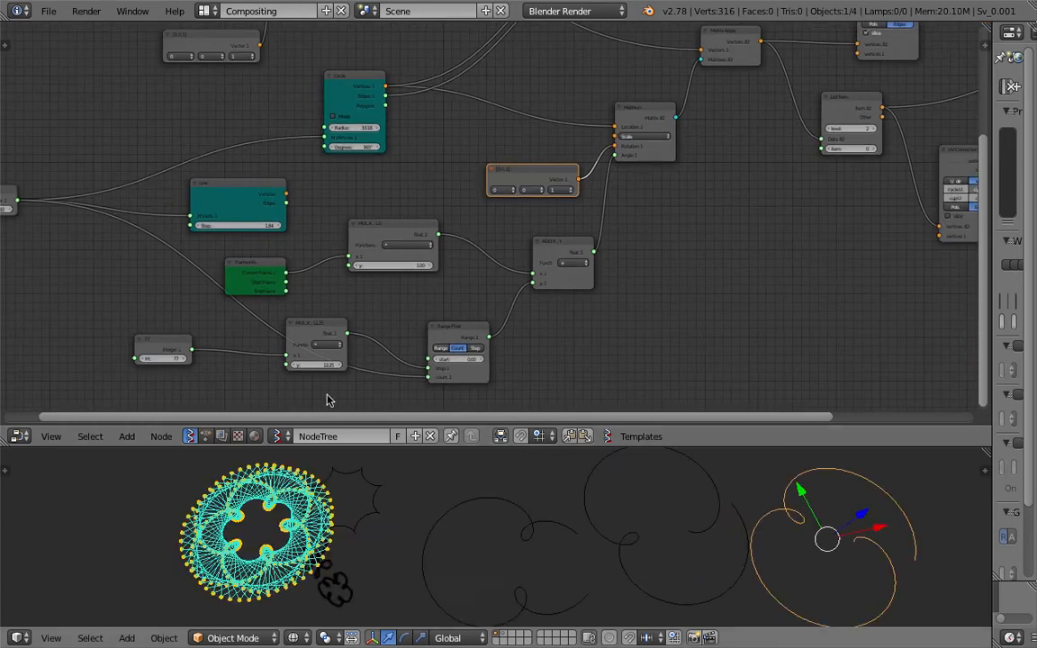
- Reload the start-up file and delete the default cube
left_click(48, 11)
left_click(60, 31)
left_click(81, 41)
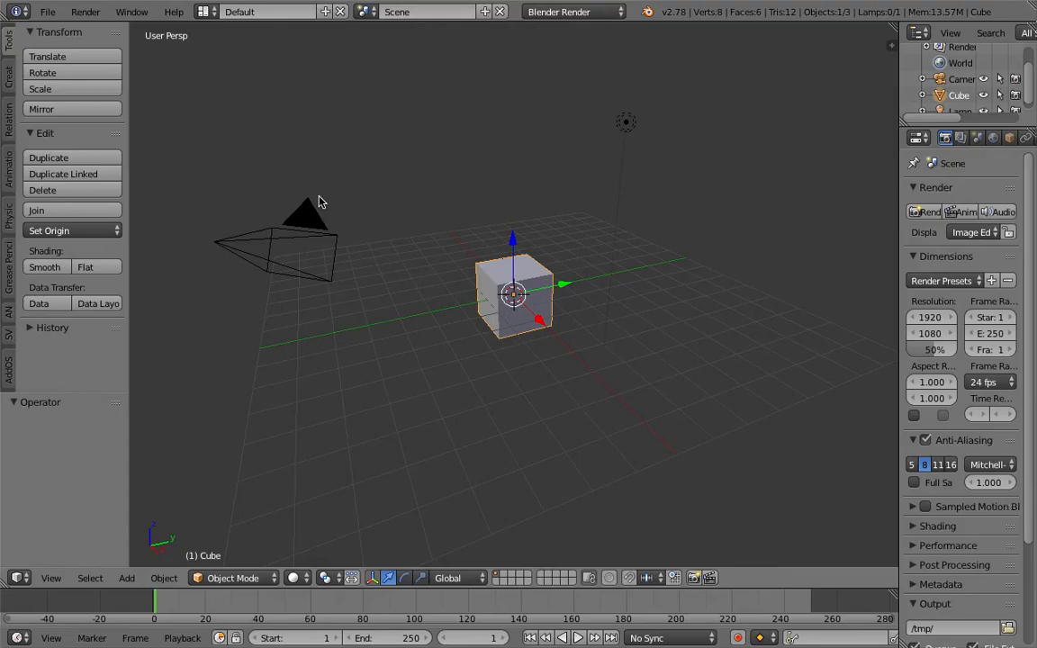
key("Delete")
- Move the lamp and camera together to layer 2
middle_click_drag(501, 232, 586, 153)
right_click(629, 106)
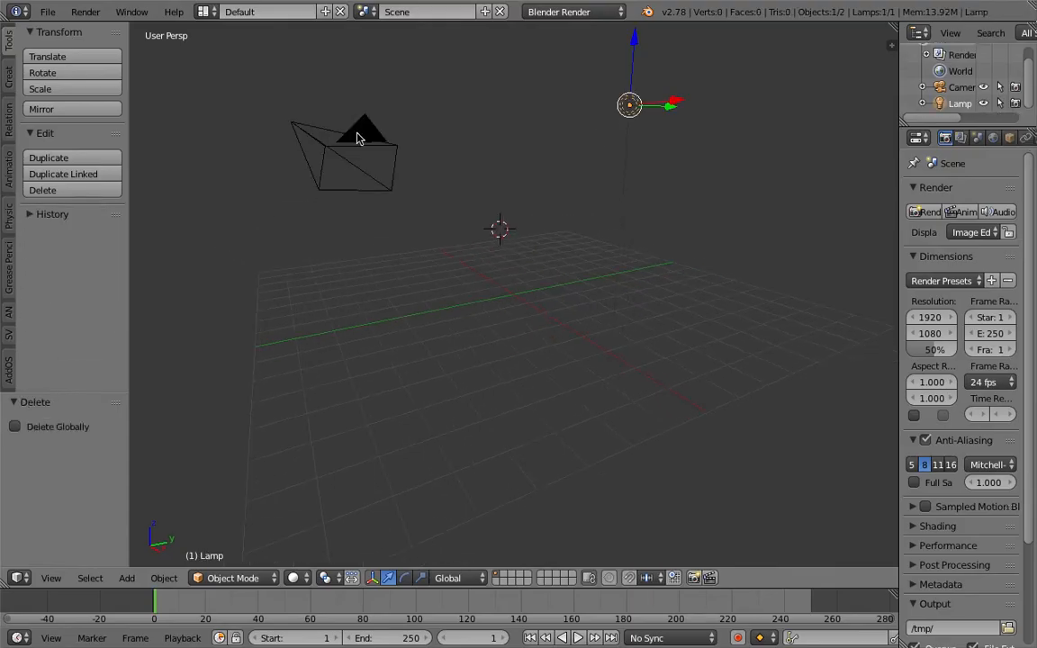
right_click(356, 135, "shift")
key("m")
key("2")
middle_click_drag(377, 232, 529, 226)
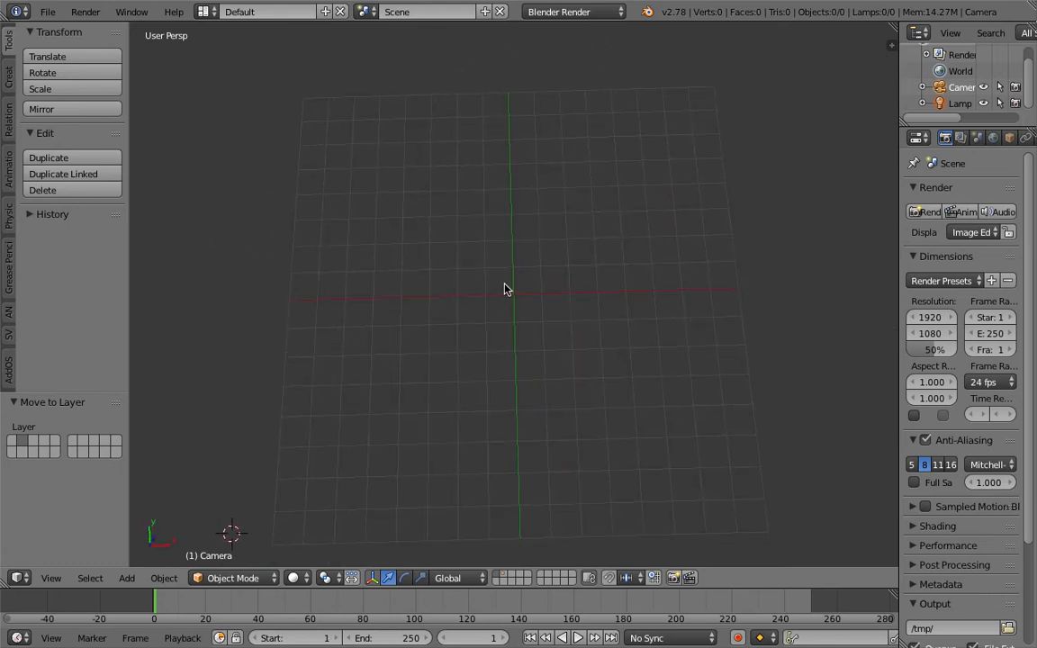
- Sketch a large grease pencil circle on the grid with a ring of small circles centred along its outline
mouse_move(460, 215)
left_mouse_down()
mouse_move(406, 246)
mouse_move(372, 378)
mouse_move(477, 462)
mouse_move(612, 446)
mouse_move(700, 350)
mouse_move(682, 236)
mouse_move(506, 180)
mouse_move(444, 211)
left_mouse_up()
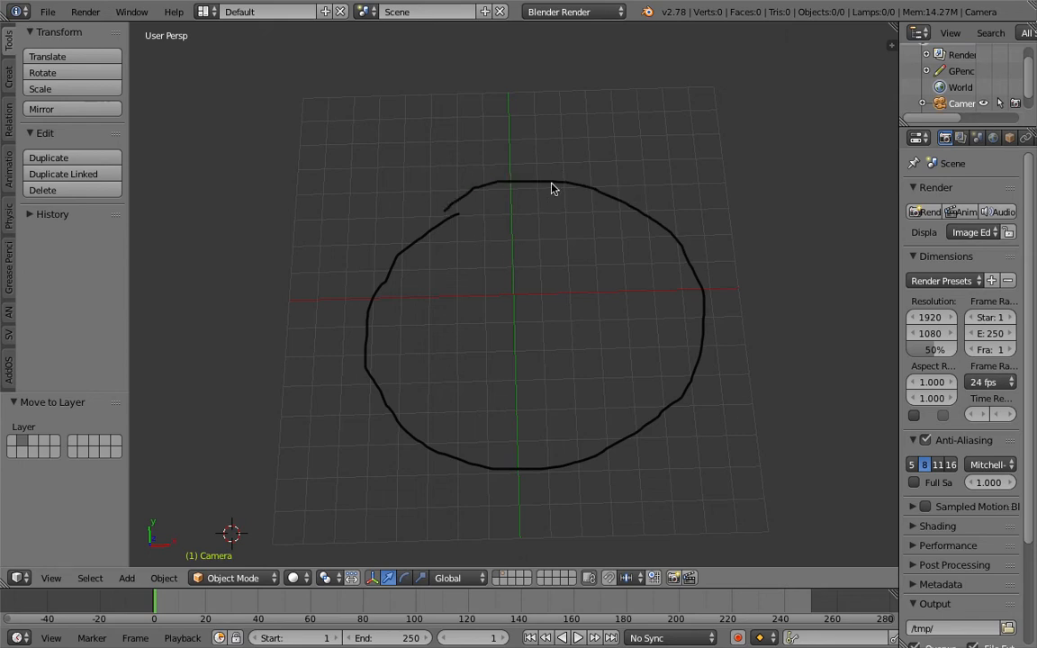
mouse_move(570, 157)
left_mouse_down()
mouse_move(581, 220)
mouse_move(632, 155)
mouse_move(573, 147)
left_mouse_up()
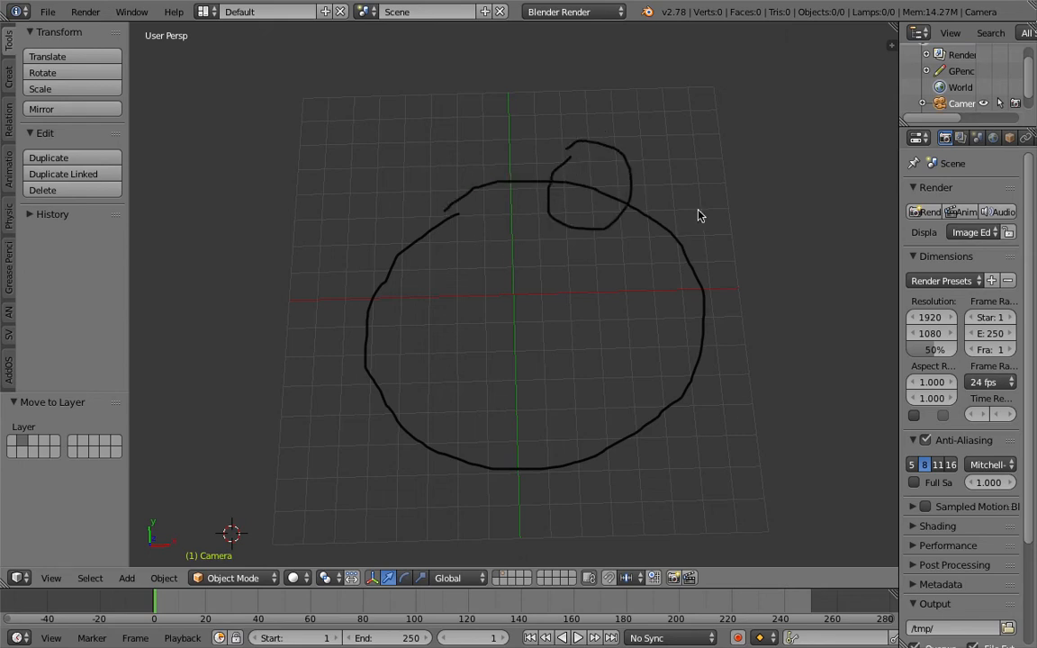
left_click_drag(647, 251, 682, 185)
mouse_move(708, 268)
left_mouse_down()
mouse_move(716, 329)
mouse_move(688, 270)
left_mouse_up()
left_click_drag(649, 341, 705, 341)
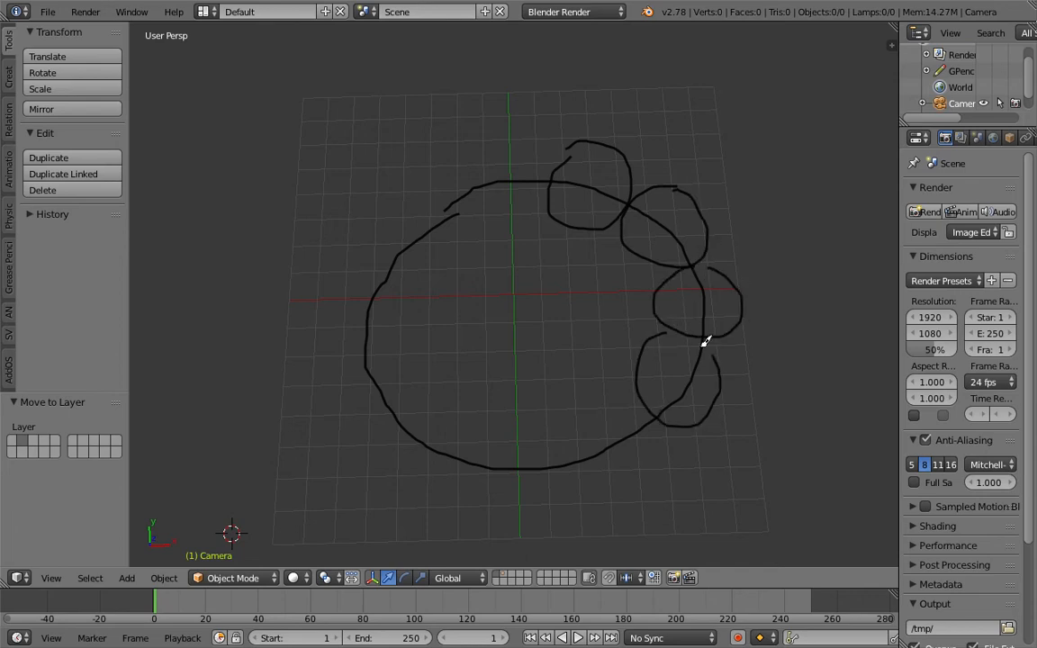
mouse_move(627, 381)
left_mouse_down()
mouse_move(625, 457)
mouse_move(583, 396)
mouse_move(507, 470)
mouse_move(567, 430)
mouse_move(534, 400)
left_mouse_up()
mouse_move(426, 380)
left_mouse_down()
mouse_move(494, 450)
mouse_move(459, 387)
left_mouse_up()
mouse_move(366, 336)
left_mouse_down()
mouse_move(429, 398)
mouse_move(364, 331)
left_mouse_up()
mouse_move(401, 225)
left_mouse_down()
mouse_move(366, 308)
mouse_move(399, 216)
left_mouse_up()
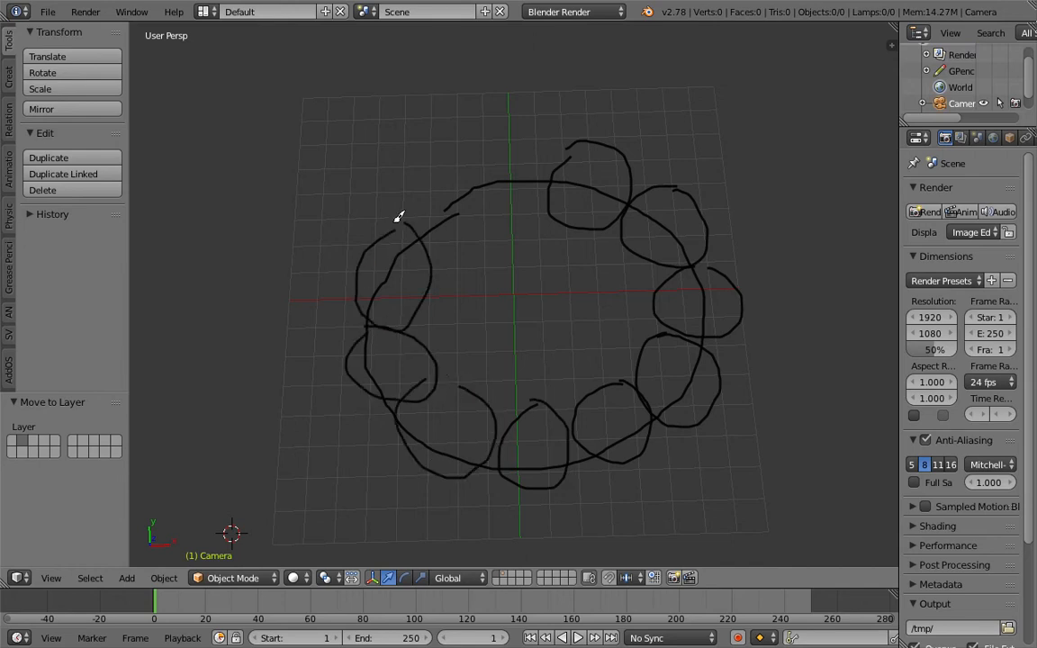
left_click_drag(433, 173, 459, 212)
mouse_move(505, 144)
left_mouse_down()
mouse_move(542, 204)
mouse_move(563, 162)
left_mouse_up()
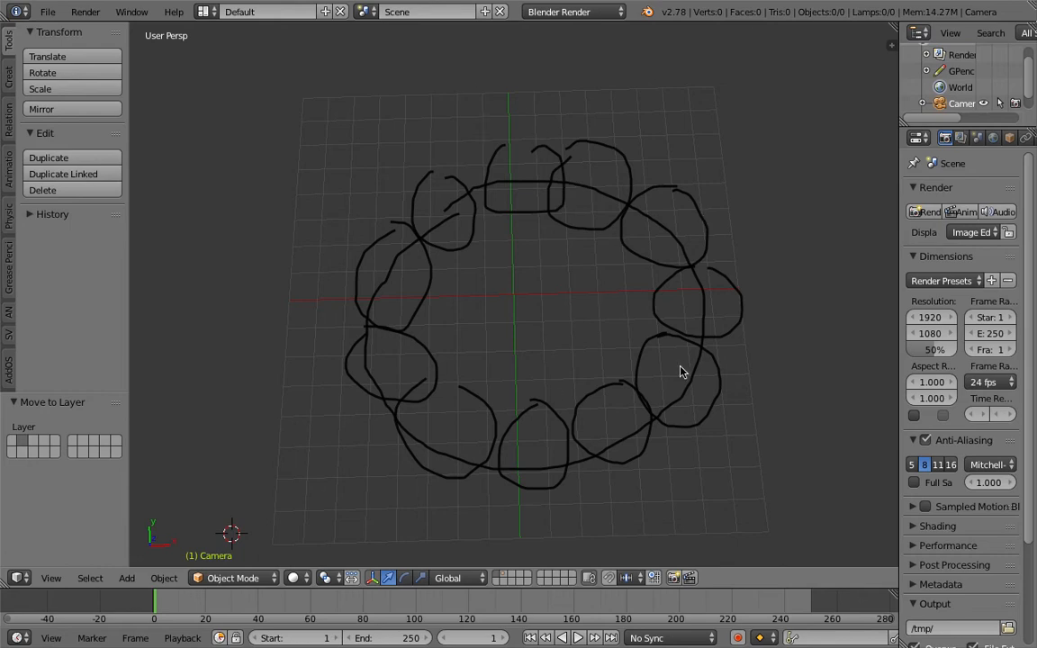
- Sketch overlapping in-between circles along the ring, then mark points on the small circles and trace a path through them
mouse_move(545, 154)
left_mouse_down()
mouse_move(584, 220)
mouse_move(701, 213)
mouse_move(625, 239)
mouse_move(704, 211)
mouse_move(741, 272)
mouse_move(674, 295)
mouse_move(648, 336)
mouse_move(671, 402)
left_mouse_up()
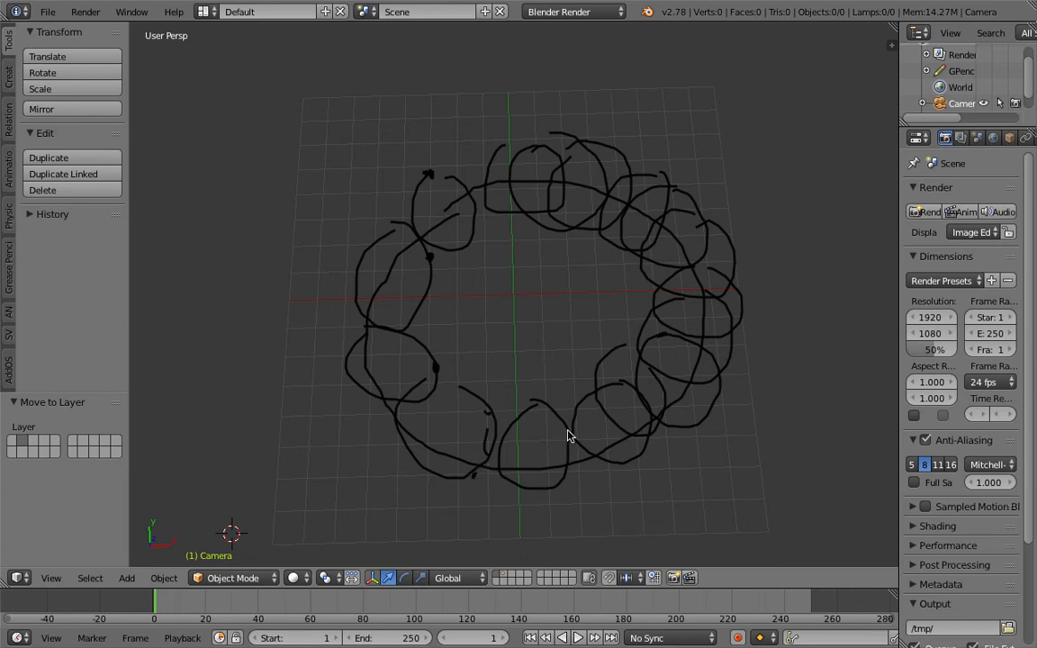
left_click_drag(440, 174, 438, 239)
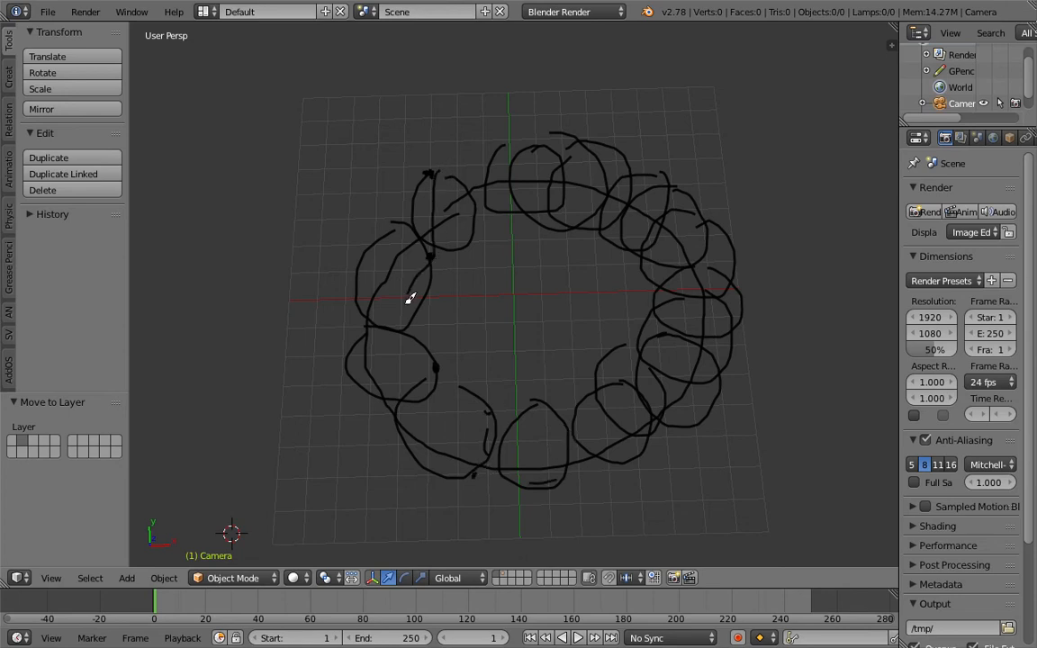
mouse_move(432, 364)
left_mouse_down()
mouse_move(493, 453)
mouse_move(667, 430)
mouse_move(715, 283)
mouse_move(469, 131)
left_mouse_up()
- Sketch three freehand looping spirograph curves outside the ring of circles
scroll(697, 175, "down", 5)
mouse_move(603, 190)
left_mouse_down()
mouse_move(699, 172)
mouse_move(626, 295)
mouse_move(586, 158)
mouse_move(569, 162)
left_mouse_up()
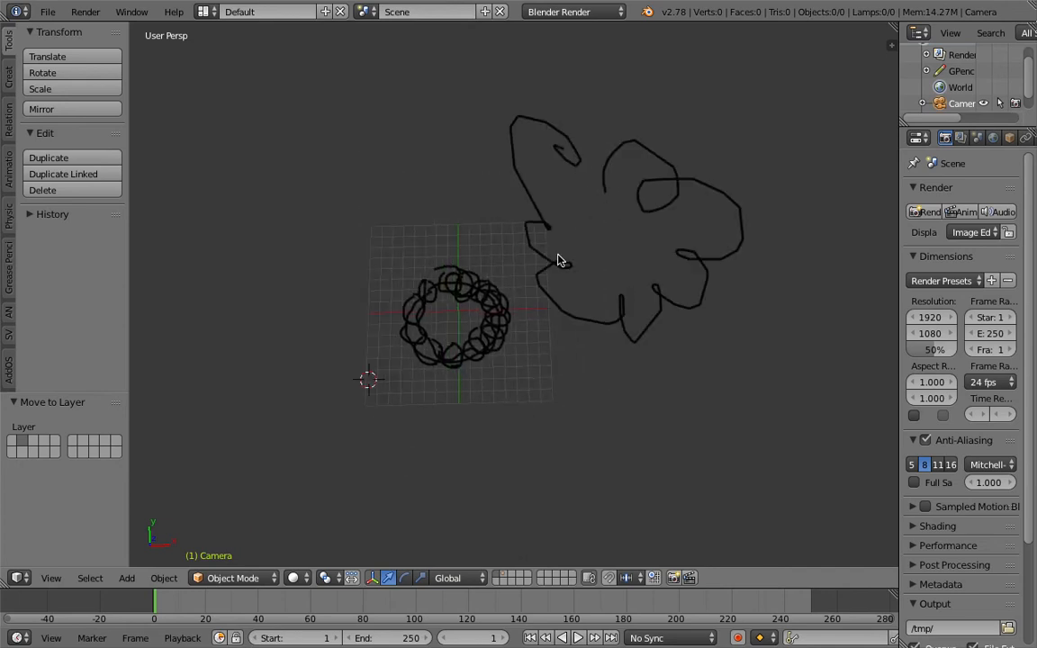
mouse_move(686, 461)
left_mouse_down()
mouse_move(735, 524)
mouse_move(597, 479)
mouse_move(599, 458)
left_mouse_up()
middle_click_drag(702, 268, 313, 281, "shift")
mouse_move(579, 187)
left_mouse_down()
mouse_move(718, 164)
mouse_move(567, 303)
left_mouse_up()
scroll(553, 333, "down", 3)
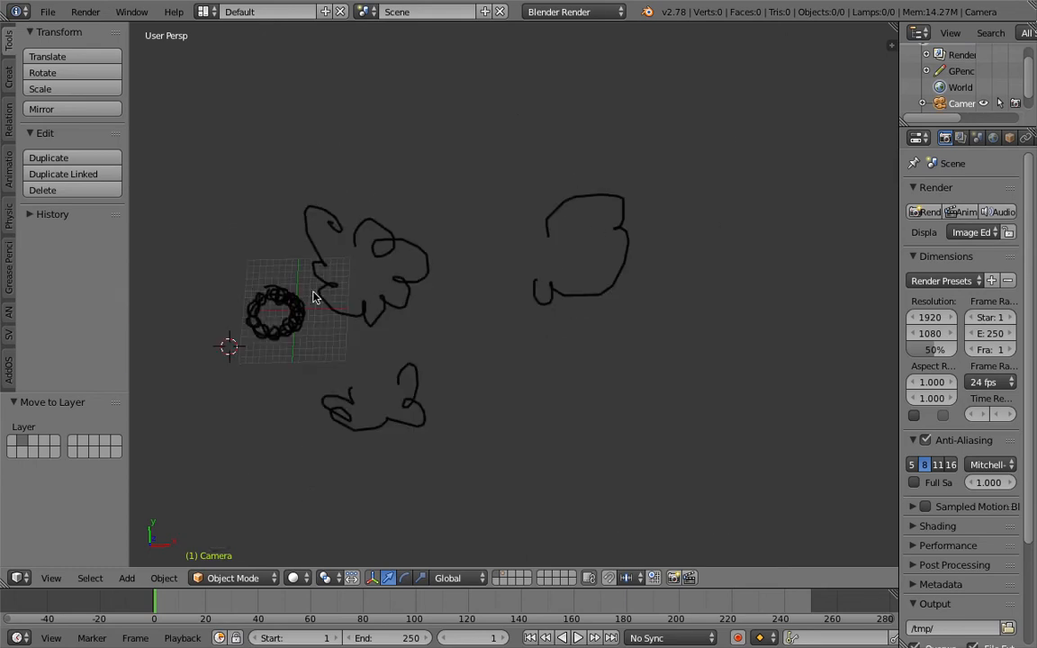
middle_click_drag(314, 297, 523, 288, "shift")
scroll(535, 234, "up", 3)
- Reload the start-up file to discard the grease pencil sketches and delete the default cube
left_click(48, 12)
left_click(61, 31)
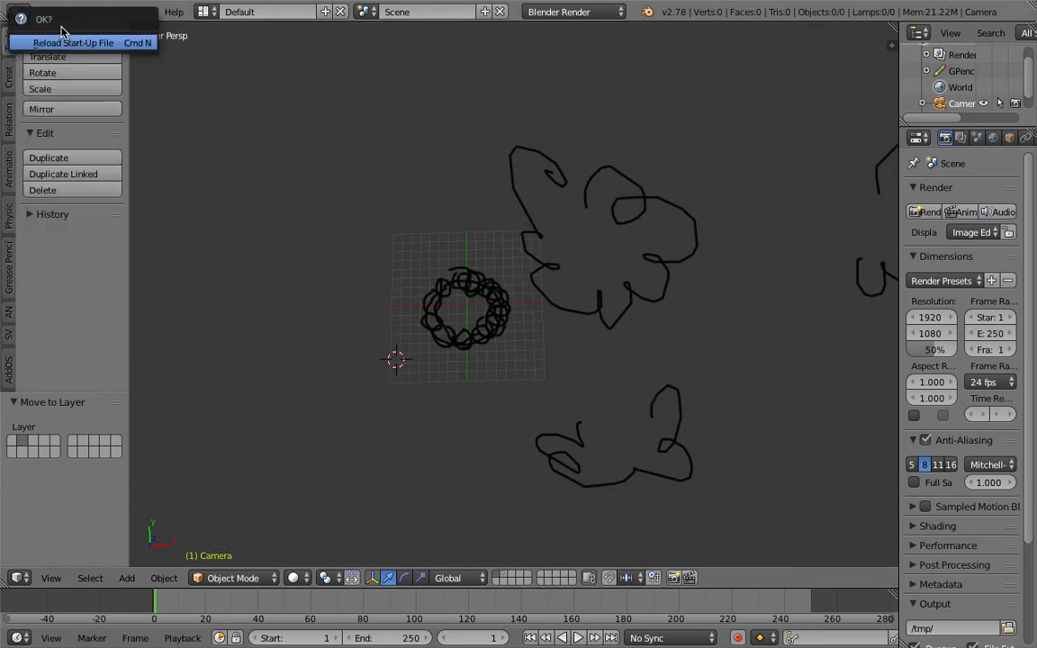
left_click(90, 43)
middle_click_drag(468, 270, 507, 239)
key("x")
left_click(479, 241)
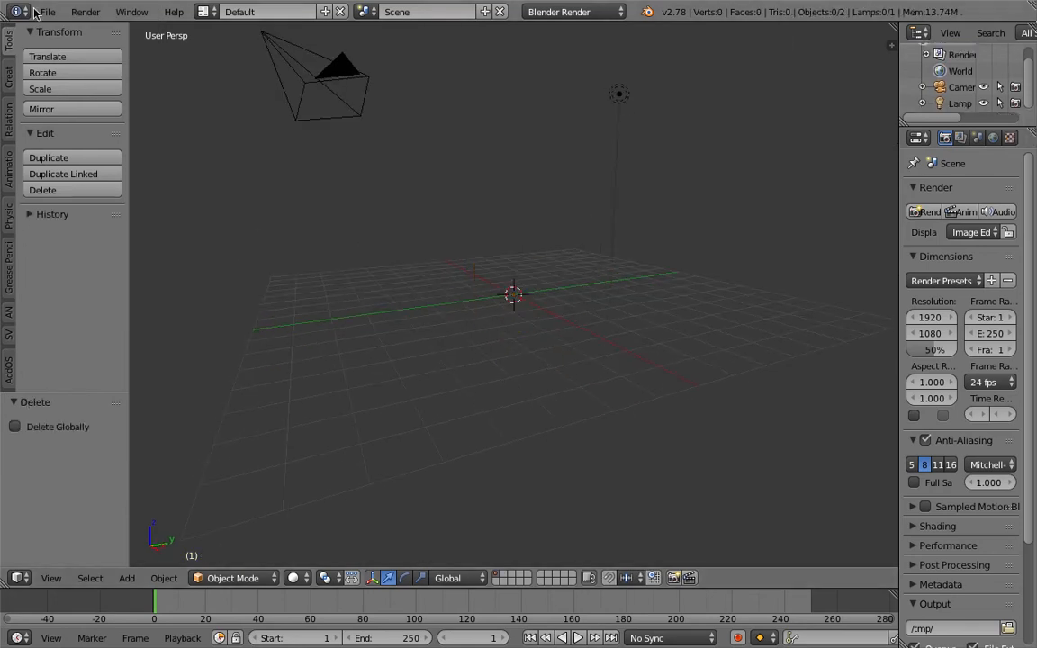
- Save the scene on the Desktop as sv_spirograph_fun_001.blend
left_click(48, 11)
left_click(81, 137)
double_click(243, 78)
type("sv")
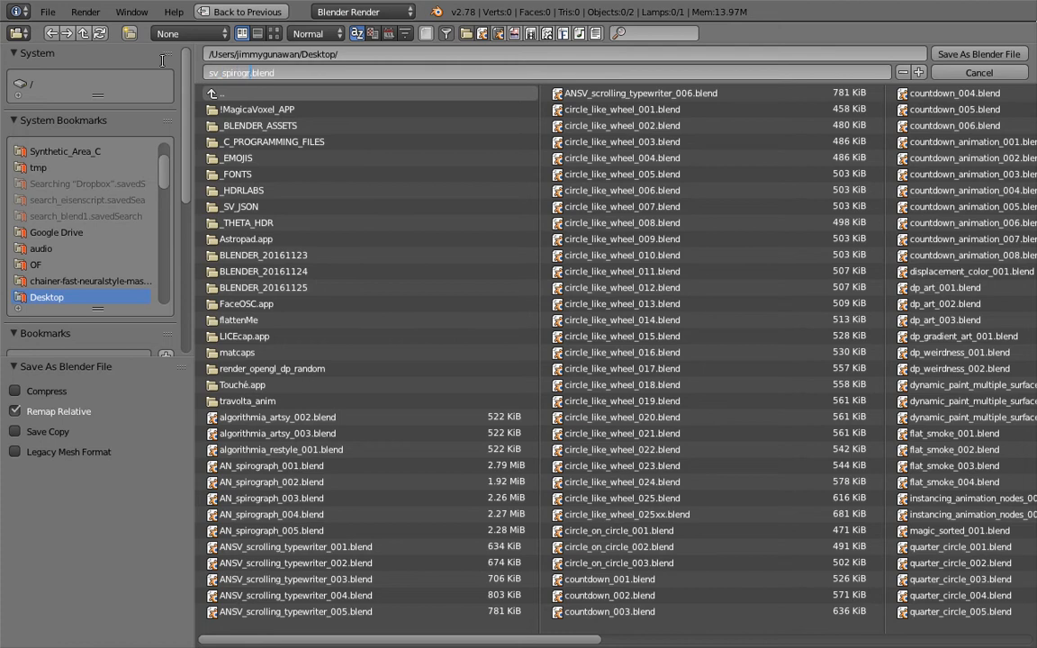
type("_spirograph_fun_00")
key("Return")
left_click(288, 75)
left_click(295, 71)
key("Return")
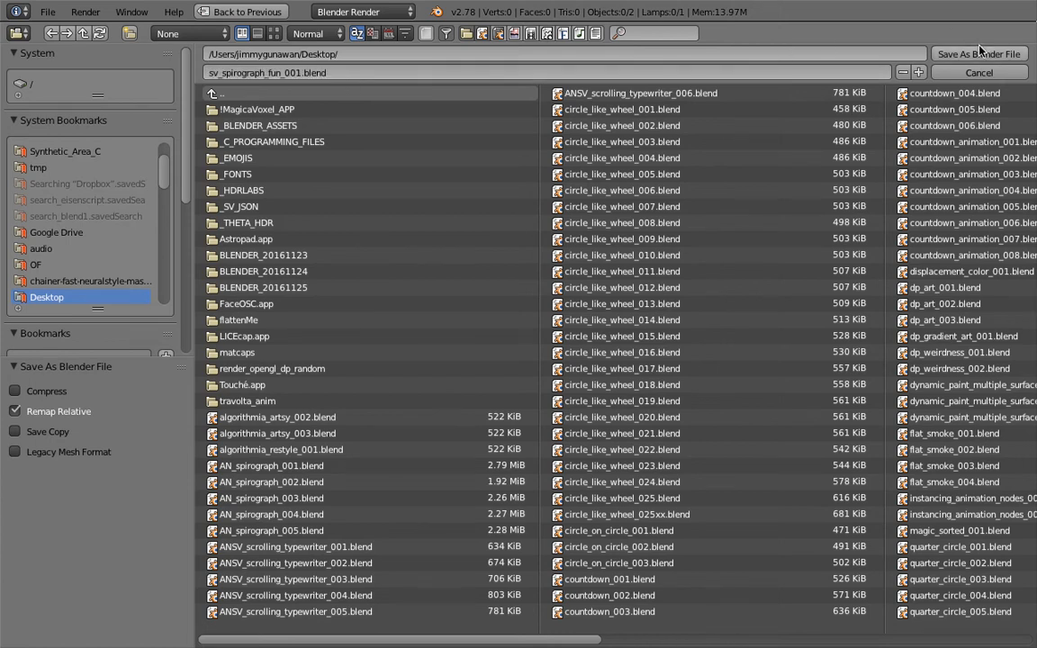
left_click(978, 54)
- Move the lamp and the camera together to layer 2
right_click(614, 97)
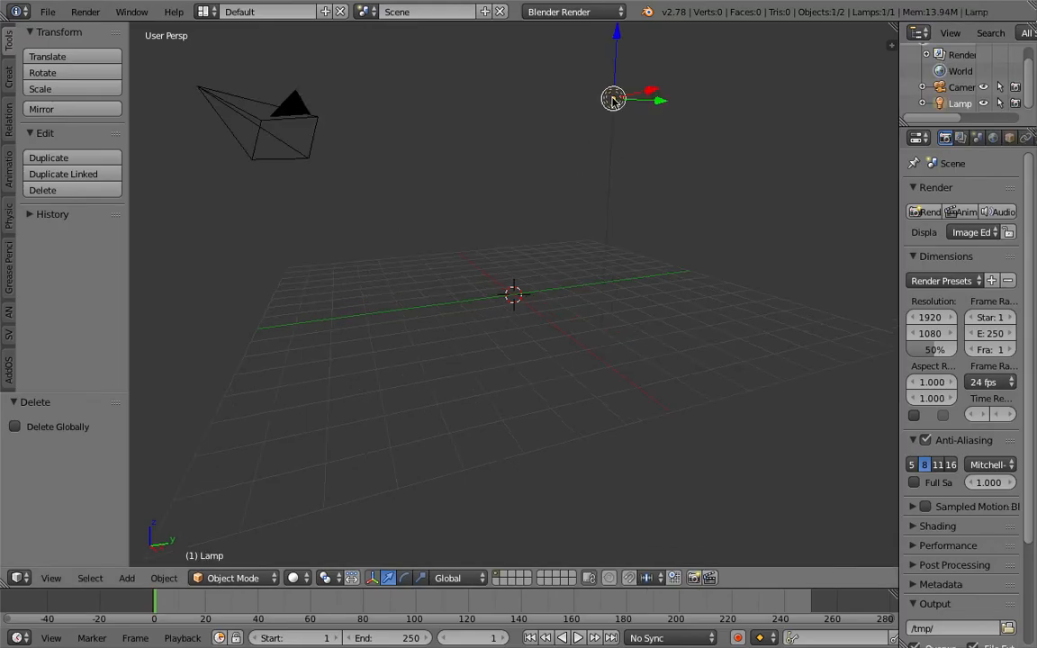
right_click(311, 119, "shift")
key("m")
key("2")
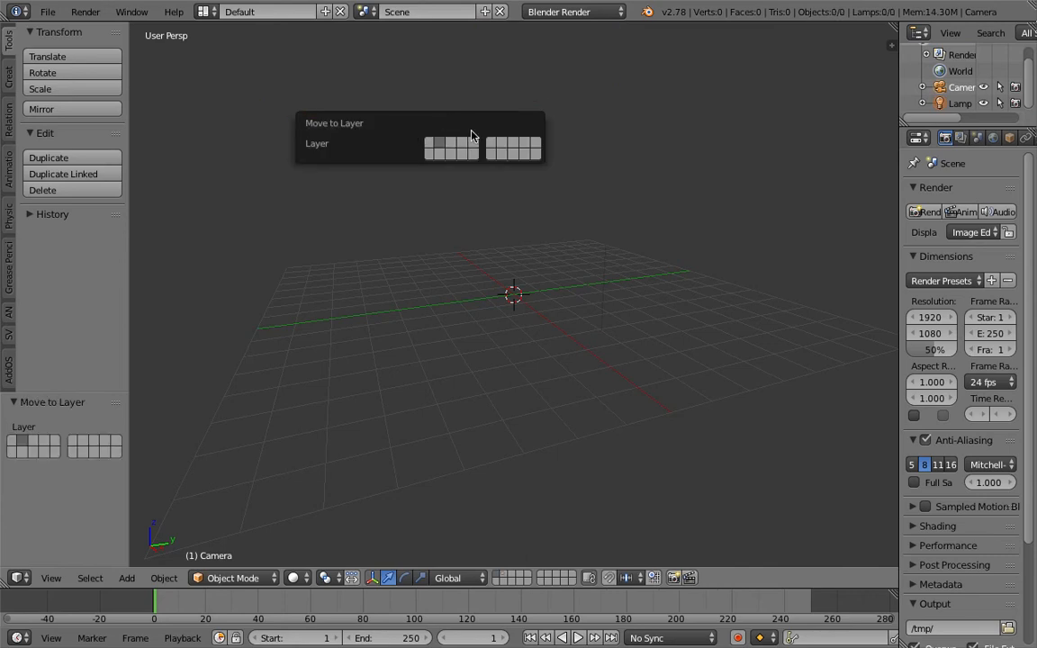
middle_click_drag(528, 232, 523, 262)
- Switch to the Compositing screen layout and save the file over the existing one
left_click(206, 12)
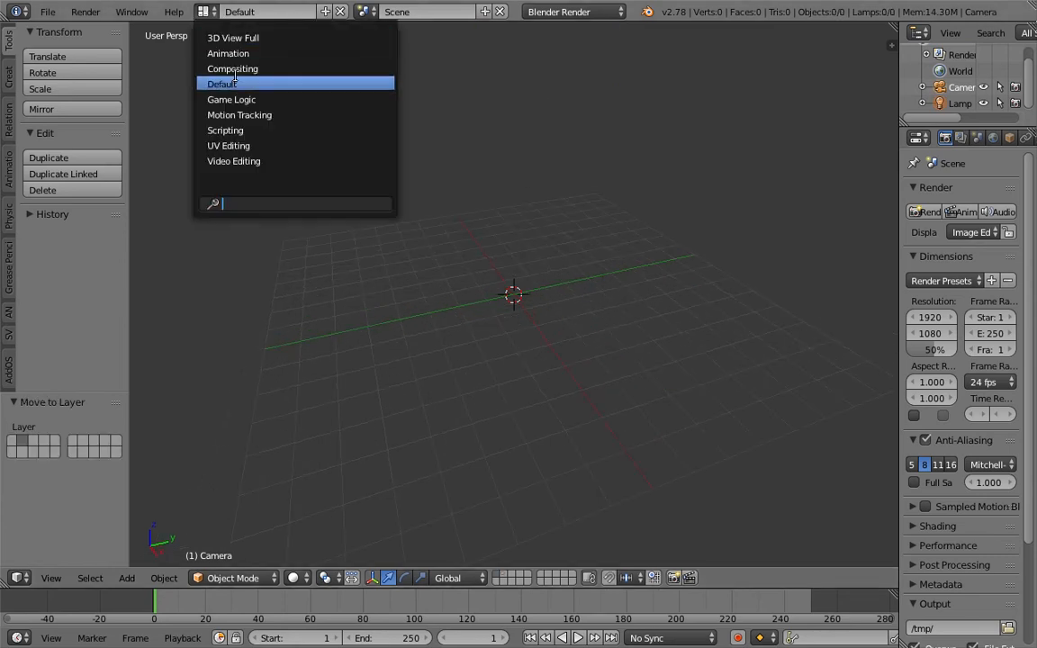
left_click(225, 65)
left_click_drag(596, 390, 596, 328)
middle_click_drag(601, 442, 636, 447)
key("ctrl+s")
left_click(644, 444)
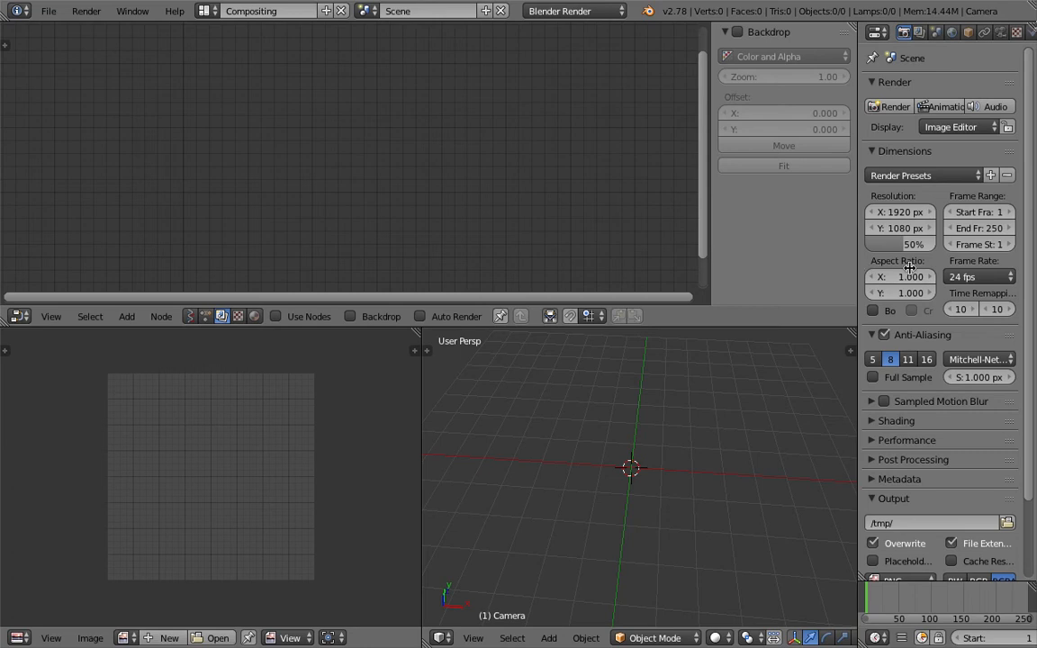
- Shrink the properties and image editor areas to give the node editor and 3D view more width
left_click_drag(860, 273, 991, 272)
left_click_drag(418, 344, 306, 349)
left_click_drag(419, 387, 321, 385)
- Start a new Sverchok node tree and add a Circle node
left_click(189, 316)
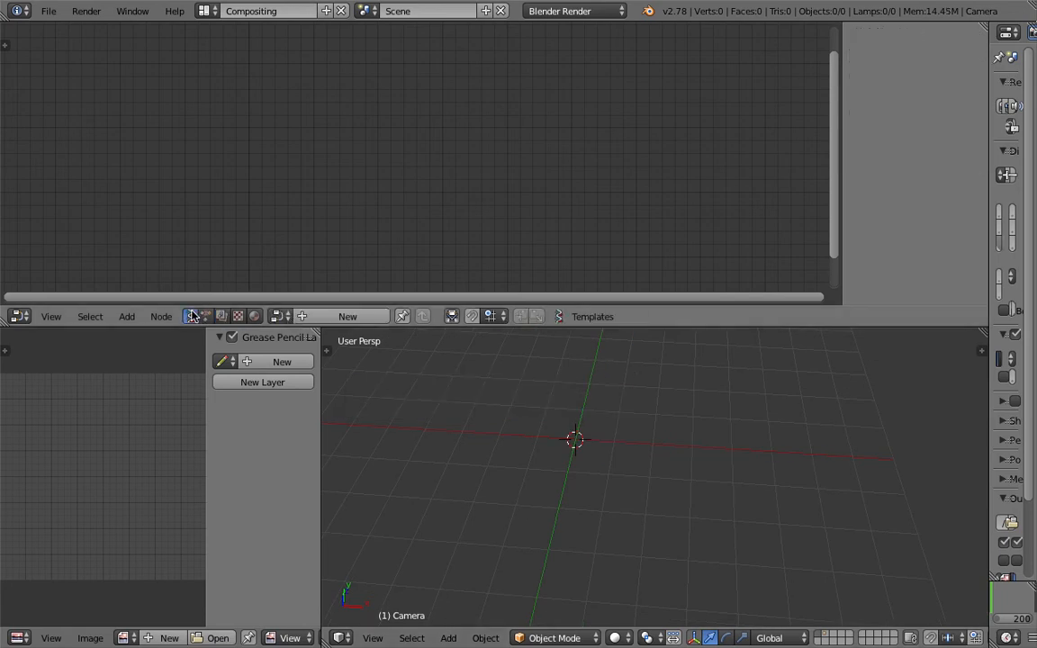
key("alt+space")
type("circ")
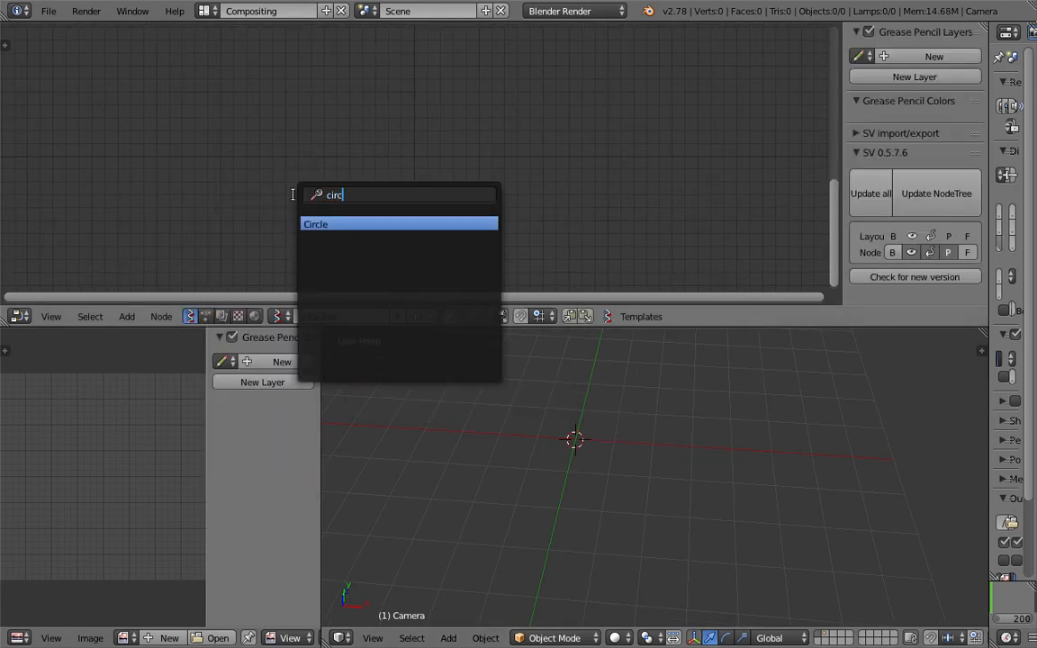
key("Return")
left_click(265, 135)
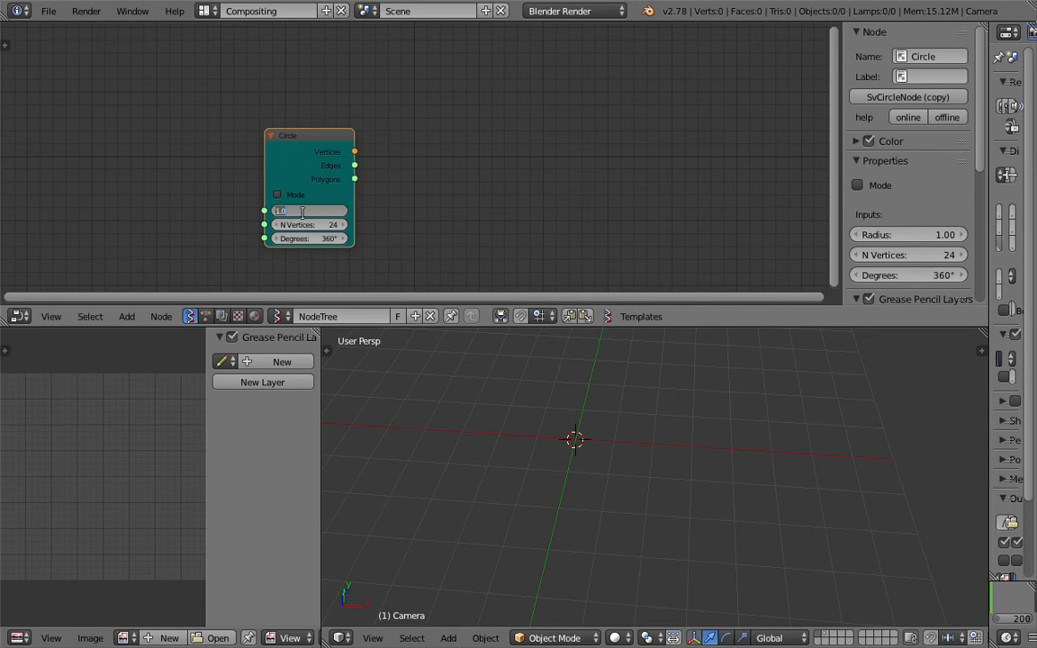
- Reposition the Circle node, set its N Vertices to 8 and save the file
left_click(301, 160)
left_click_drag(315, 141, 244, 51)
left_click(304, 167)
type("3")
key("Return")
left_click(263, 146)
type("8")
key("Return")
key("ctrl+s")
left_click(263, 146)
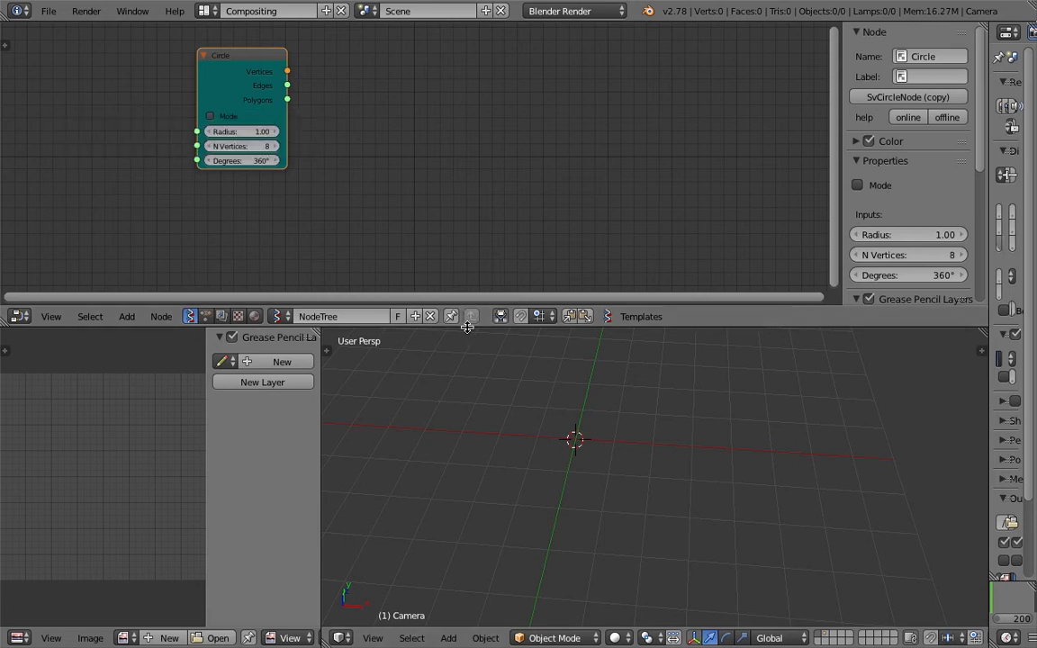
- Make the node editor taller and place a duplicate of the Circle node below the original
left_click_drag(420, 308, 420, 363)
left_click_drag(264, 101, 240, 79)
key("shift+d")
left_click(258, 226)
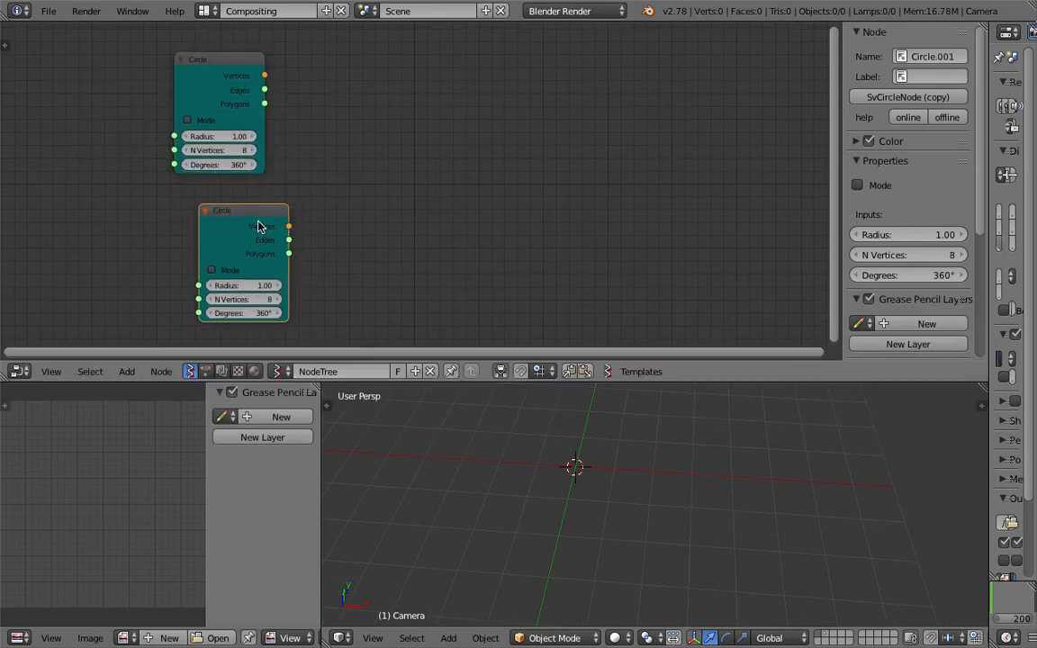
- Search for and add a Viewer Draw node beside the two Circle nodes
key("shift+a")
left_click(430, 141)
type("view")
key("Down")
key("Up")
key("Return")
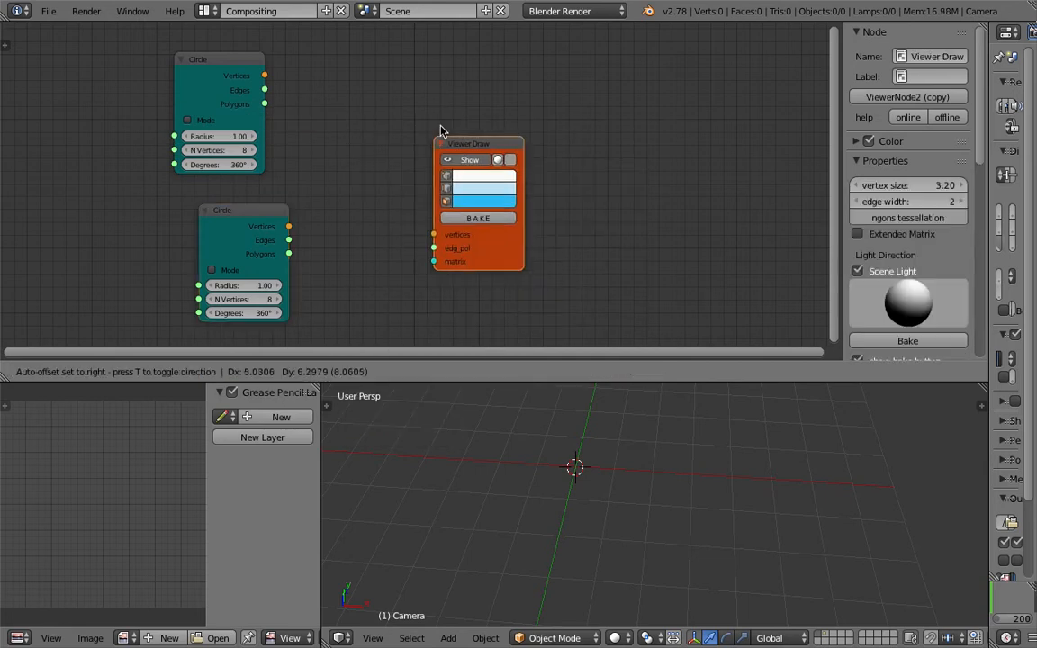
left_click(446, 117)
- Connect the upper Circle's Vertices and Edges to the Viewer Draw node's vertices and edg_pol inputs, and save the file
left_click_drag(272, 77, 447, 212)
left_click_drag(264, 89, 447, 227)
scroll(725, 518, "up", 3)
key("ctrl+s")
left_click(662, 498)
middle_click_drag(655, 461, 696, 467, "shift")
left_click(696, 467)
- Turn on Mode for the upper Circle node and inspect its outline in the 3D view
left_click_drag(218, 172, 244, 172)
left_click_drag(244, 164, 260, 165)
left_click(202, 120)
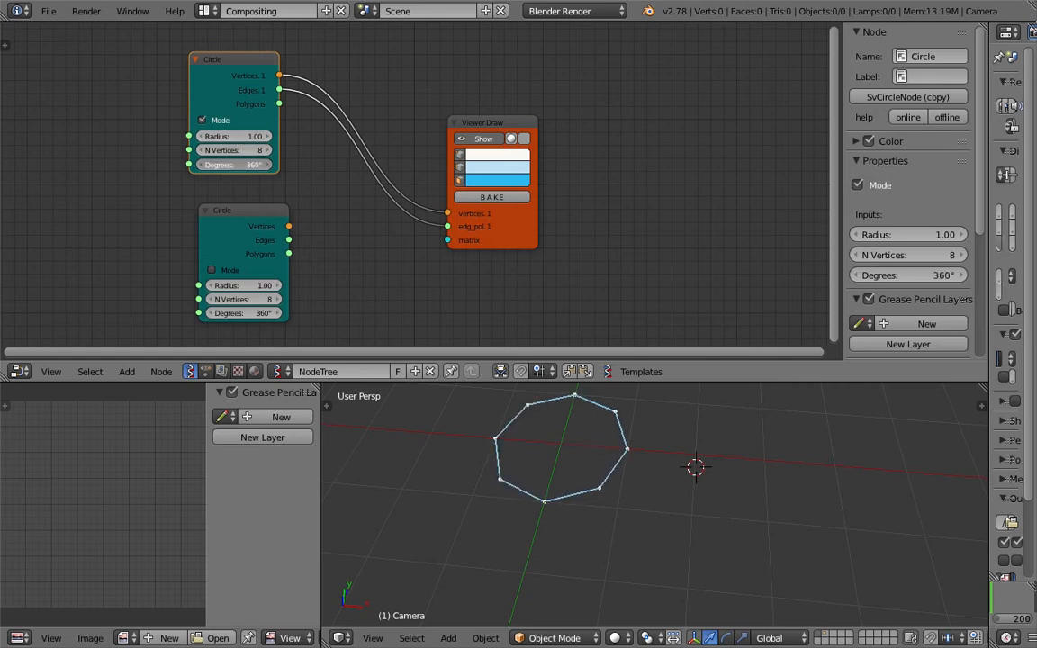
middle_click_drag(648, 576, 618, 505)
middle_click_drag(693, 525, 668, 488)
- Set the upper Circle to radius 1.66, 12 vertices and 358.53 degrees with Mode on, and save the file
left_click_drag(236, 136, 263, 136)
key("Return")
middle_click_drag(636, 463, 621, 498)
left_click(202, 120)
left_click(202, 119)
middle_click_drag(695, 548, 626, 552)
middle_click_drag(660, 512, 585, 500, "shift")
middle_click_drag(586, 501, 587, 492)
scroll(589, 502, "down", 2)
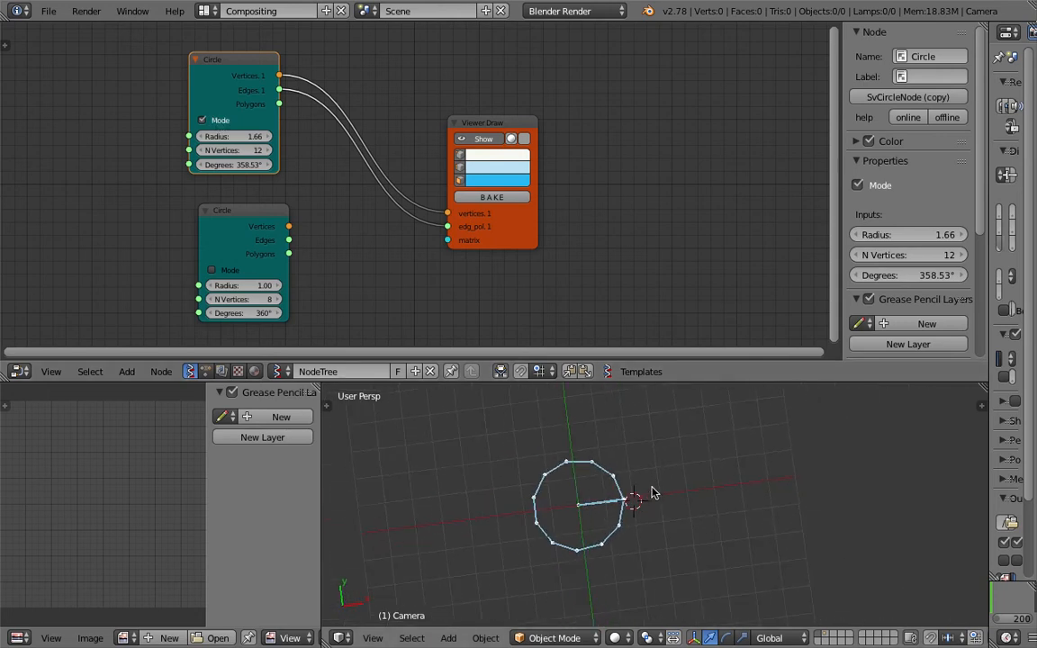
middle_click_drag(653, 493, 683, 505)
left_click(806, 499)
key("ctrl+s")
left_click(808, 498)
- Spread out the Viewer Draw and lower Circle nodes and set the lower Circle's radius to 5
middle_click_drag(509, 271, 527, 261)
left_click_drag(503, 117, 547, 98)
left_click_drag(286, 205, 224, 215)
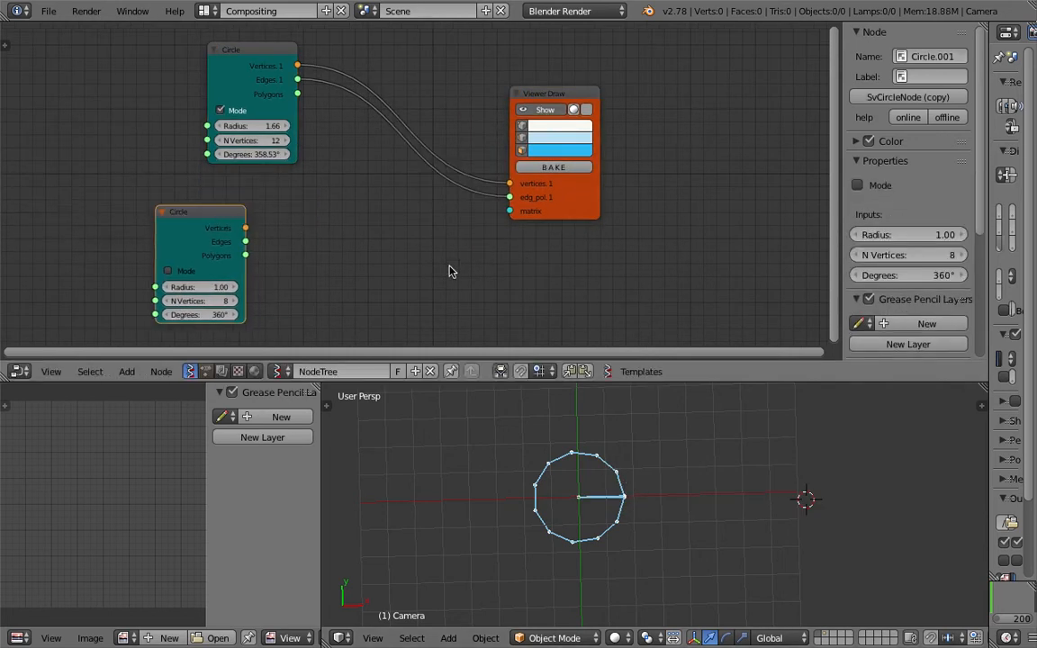
scroll(426, 263, "down", 1)
left_click_drag(520, 175, 616, 153)
left_click_drag(220, 224, 168, 205)
left_click(172, 267)
type("5")
key("Return")
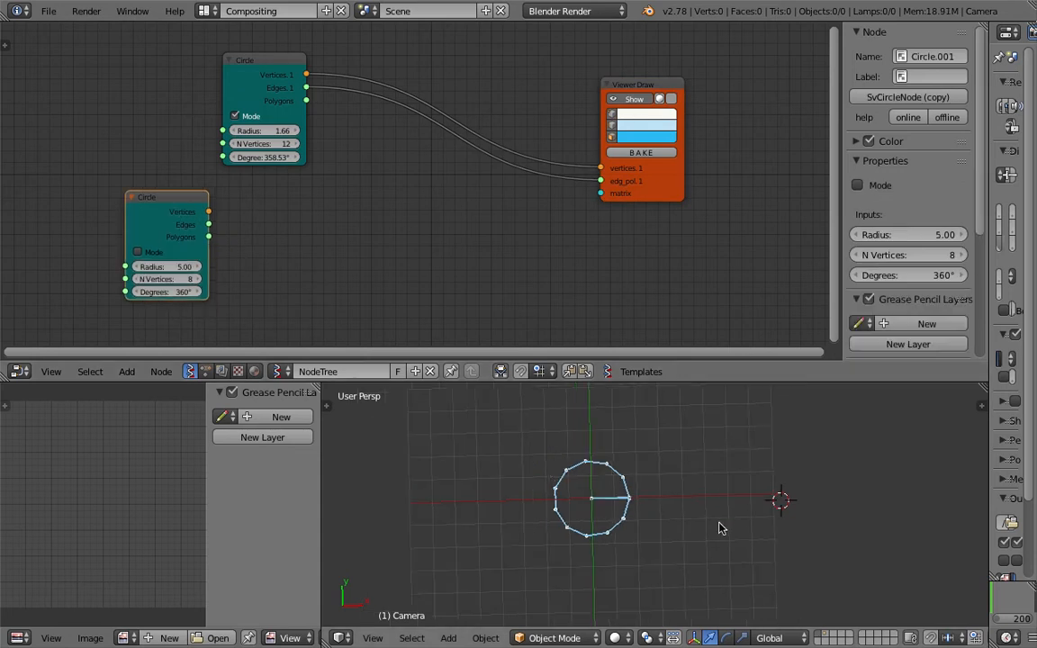
- Reposition the two Circle nodes farther apart and save the file
middle_click_drag(478, 480, 670, 429)
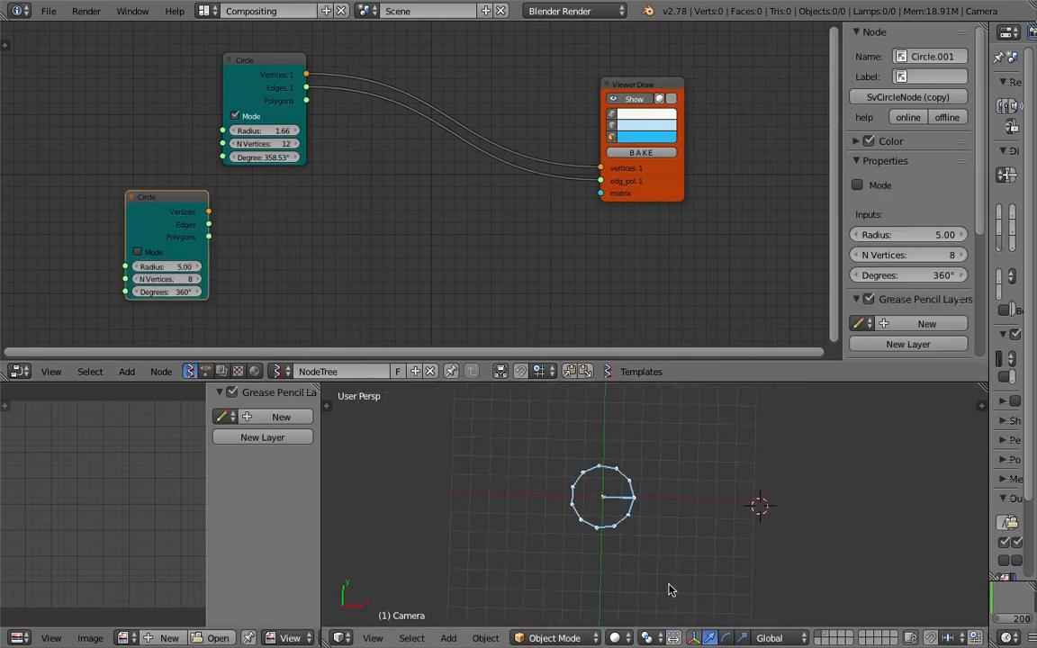
left_click_drag(255, 58, 326, 44)
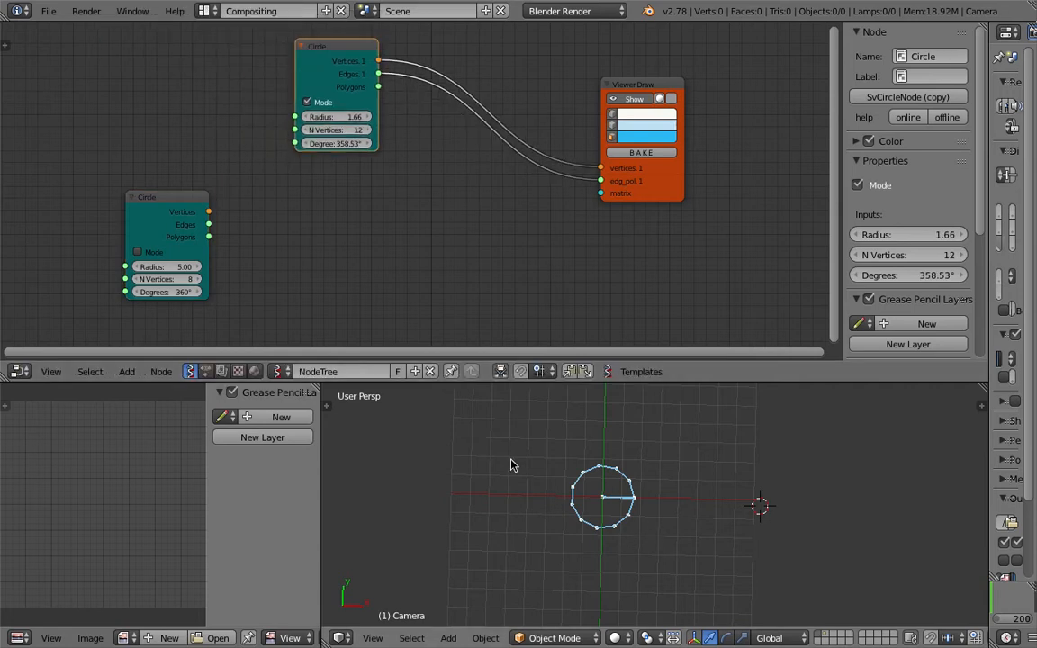
left_click_drag(178, 199, 184, 216)
key("ctrl+s")
left_click(184, 217)
- Add a Matrix Apply node between the Circle nodes and the Viewer Draw node
middle_click_drag(366, 227, 361, 194)
key("alt+space")
type("matrix")
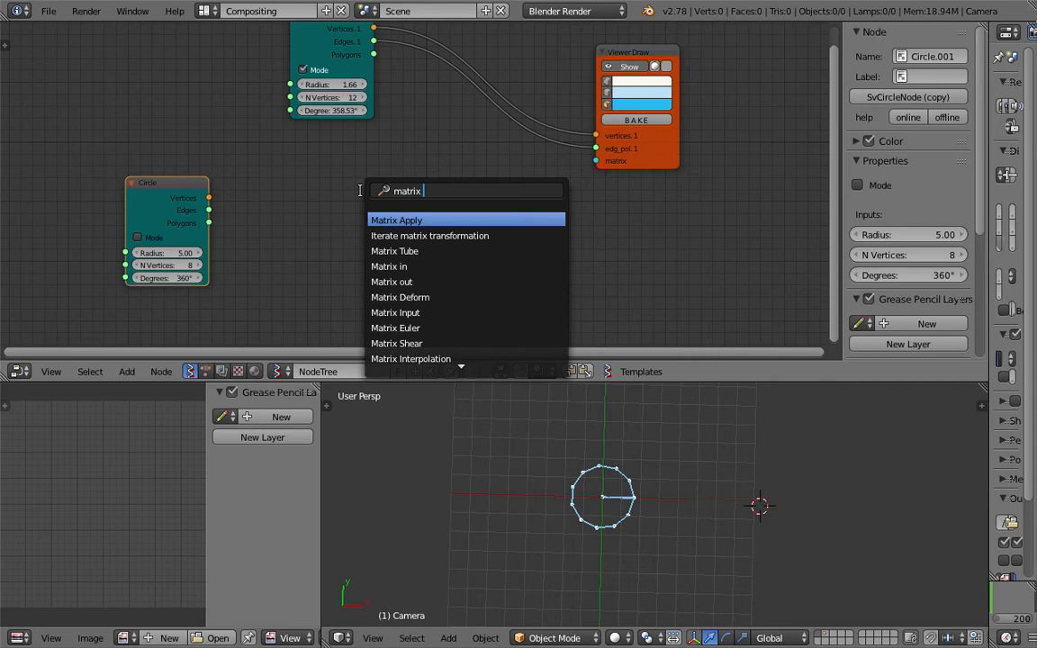
key("Return")
left_click(464, 166)
- Rearrange the upper Circle, Matrix Apply and Viewer Draw nodes to make room between them
left_click_drag(342, 69, 294, 90)
left_click_drag(298, 45, 279, 46)
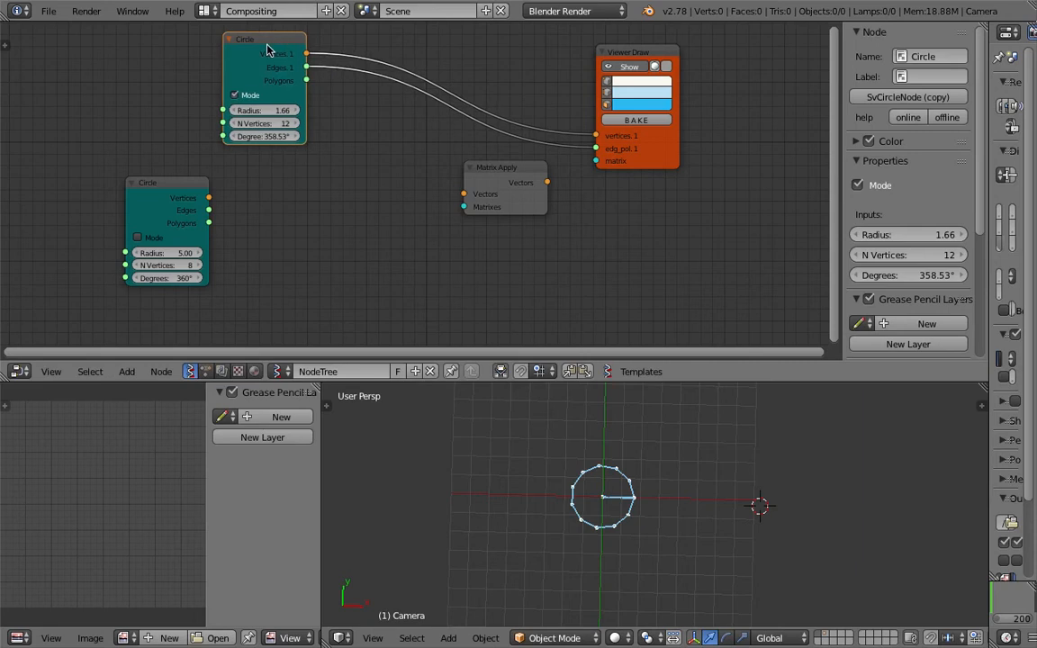
left_click_drag(621, 83, 645, 77)
left_click_drag(512, 173, 440, 178)
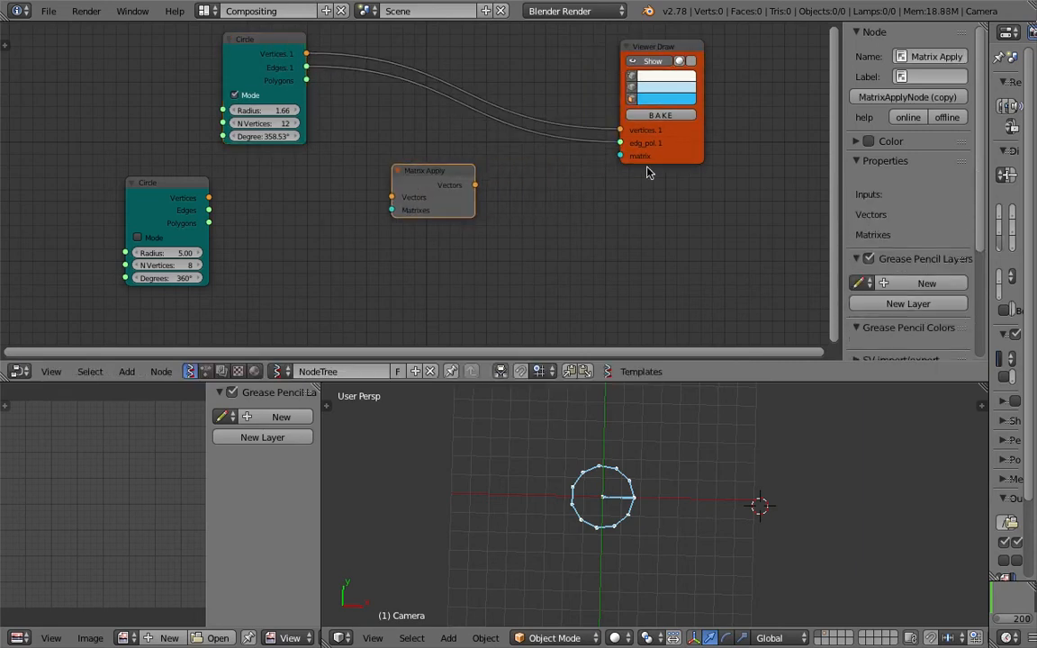
left_click_drag(644, 153, 672, 145)
- Search for and add a Matrix in node below the Viewer Draw node
key("space")
type("matrix i")
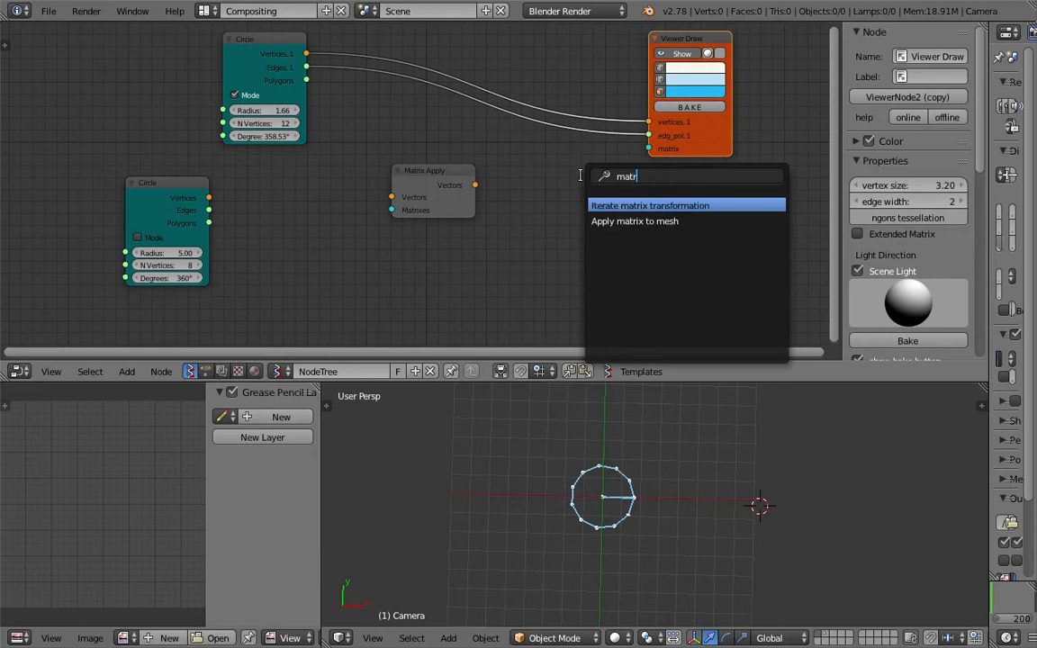
key("BackSpace")
key("BackSpace")
key("BackSpace")
key("BackSpace")
key("BackSpace")
key("BackSpace")
key("BackSpace")
key("BackSpace")
type("matrix i")
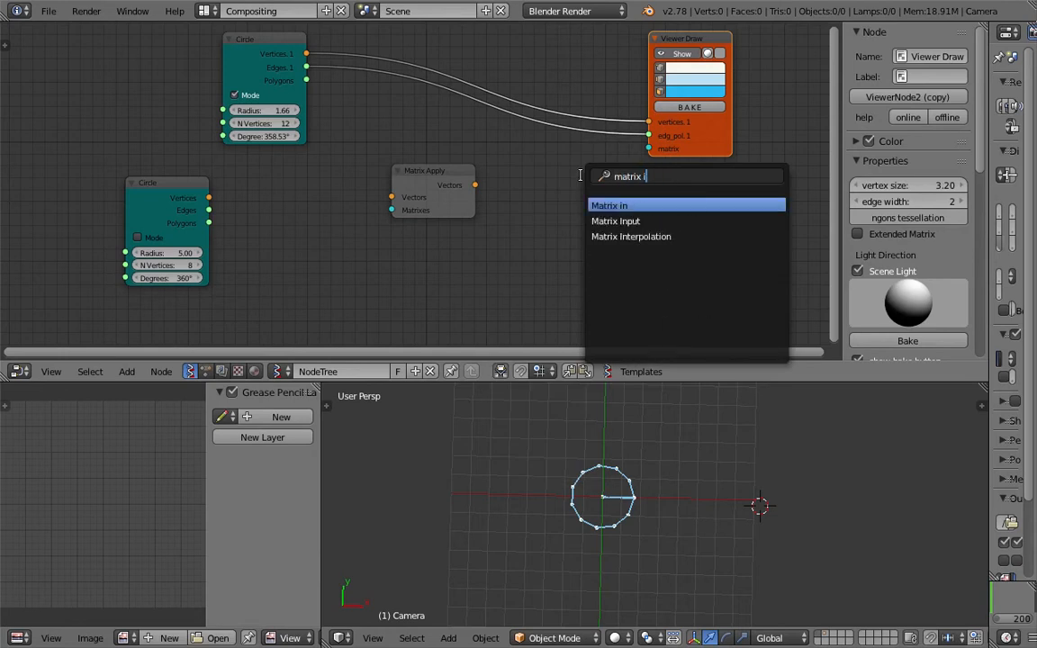
key("Return")
left_click(515, 174)
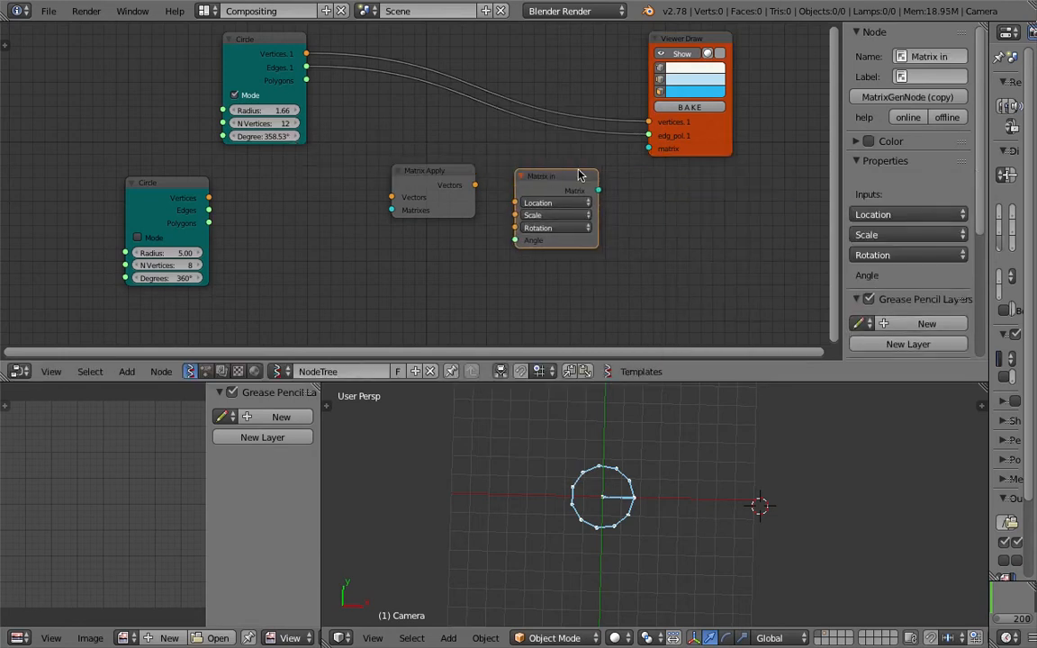
- Connect the Matrix in output to the viewer's matrix input and the lower Circle's Vertices to the Matrix in Location
left_click_drag(598, 190, 649, 149)
left_click_drag(457, 179, 408, 132)
left_click_drag(126, 204, 355, 222)
left_click_drag(462, 208, 515, 203)
left_click(780, 498)
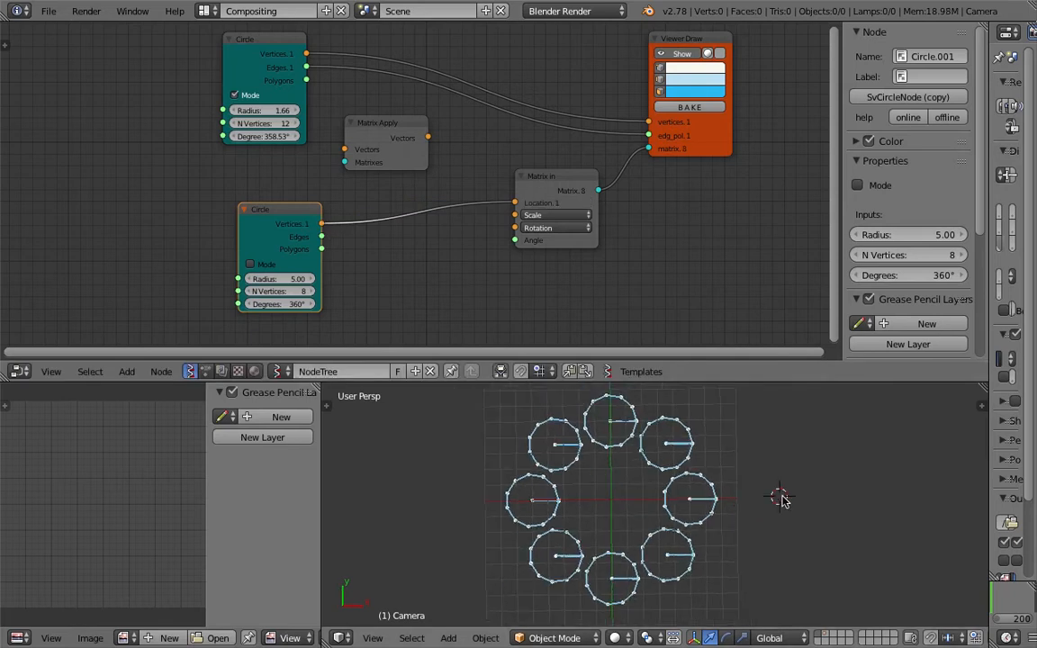
- Set the lower Circle's N Vertices to 10 and reposition it and the Matrix in node
left_click(279, 291)
type("33")
key("Return")
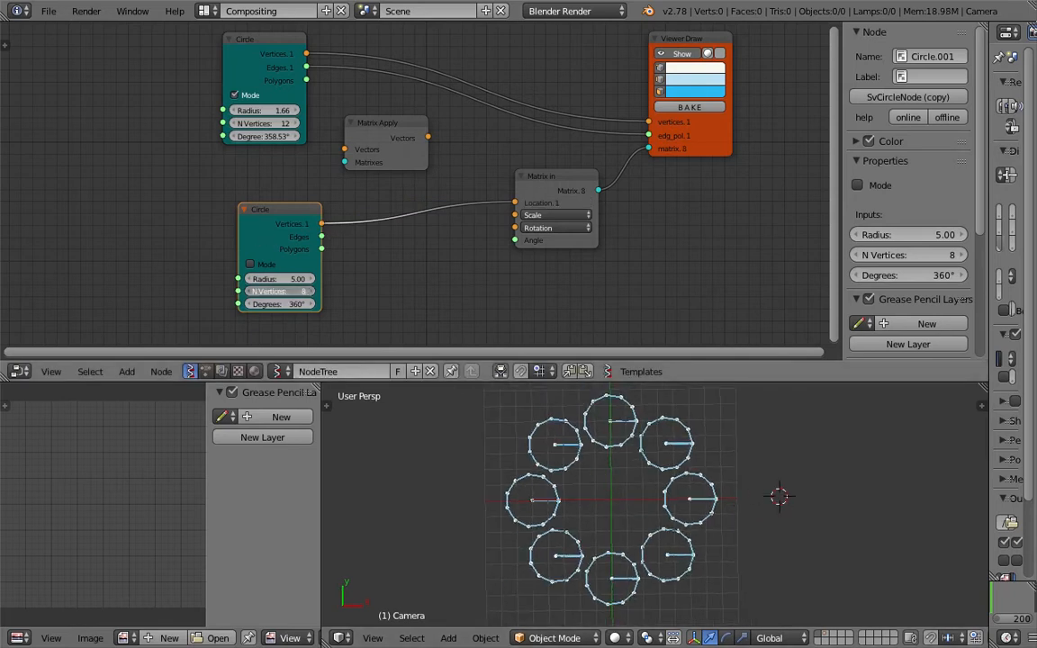
mouse_move(280, 291)
left_mouse_down()
mouse_move(306, 291)
mouse_move(252, 291)
mouse_move(290, 297)
mouse_move(275, 295)
left_mouse_up()
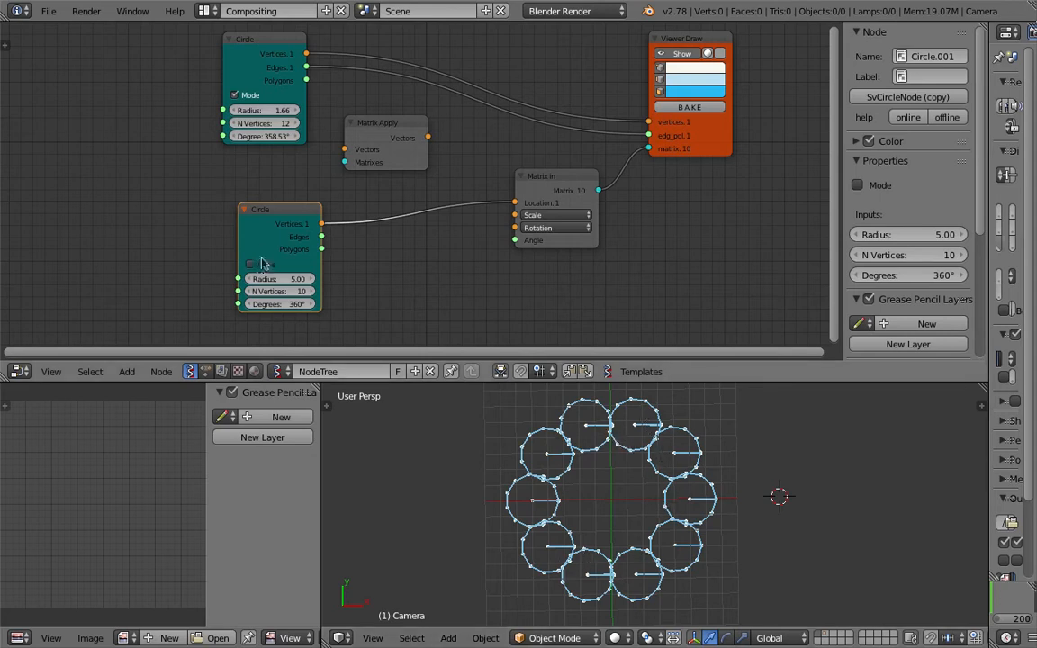
left_click_drag(268, 216, 229, 212)
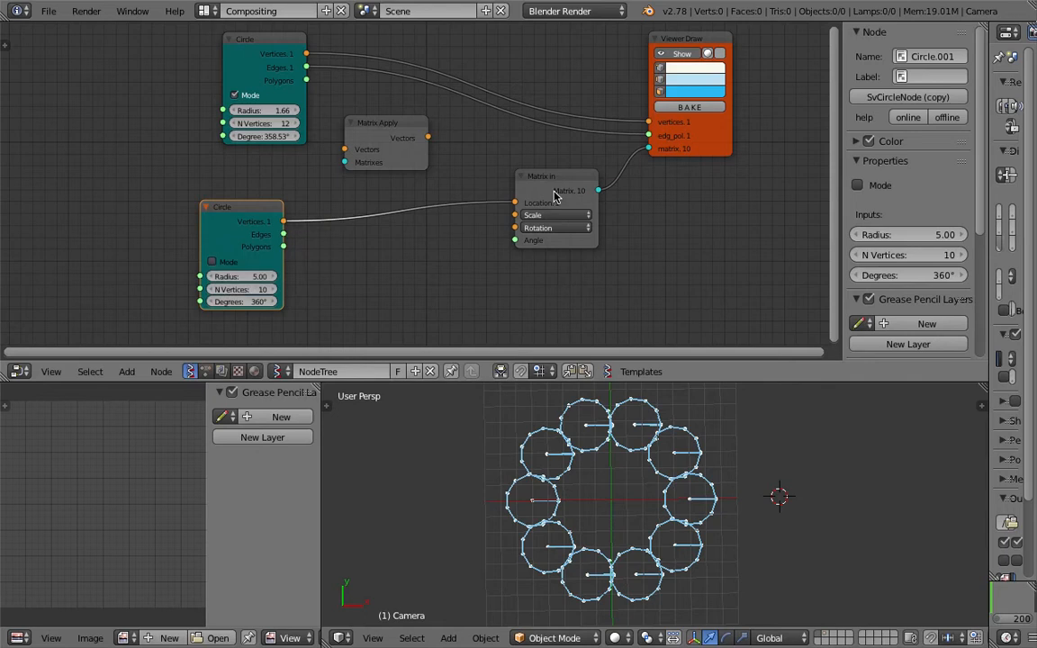
left_click_drag(562, 184, 571, 204)
- Add a Vector X | Y | Z MK2 node between the lower Circle and the Matrix in node
middle_click_drag(532, 262, 524, 220)
key("shift+a")
left_click(454, 245)
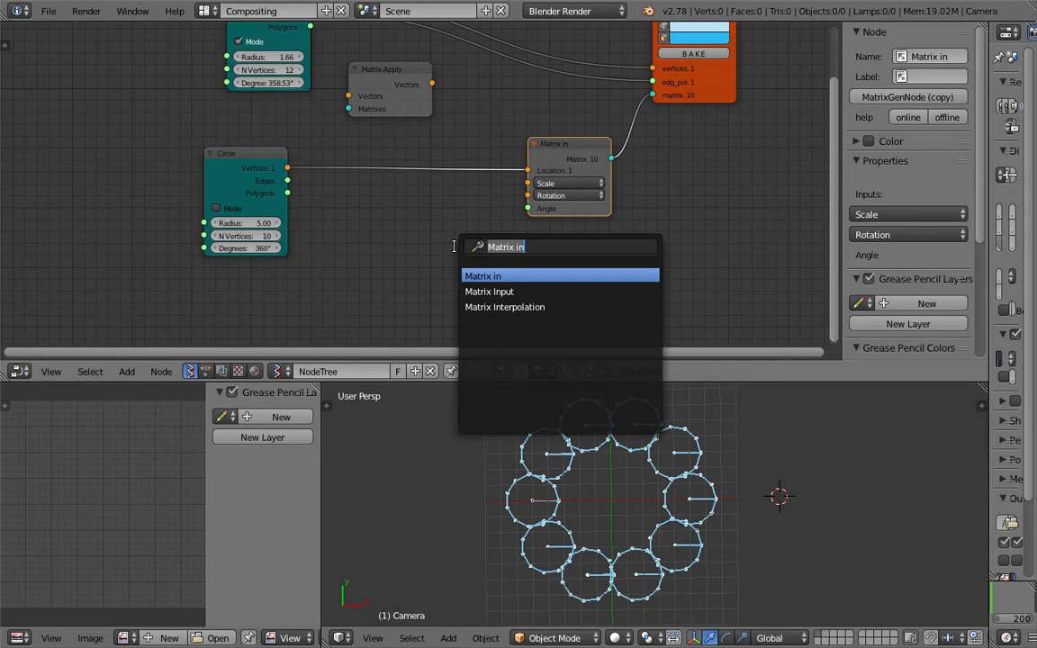
type("z")
key("Down")
key("Down")
key("Down")
key("Return")
left_click(408, 224)
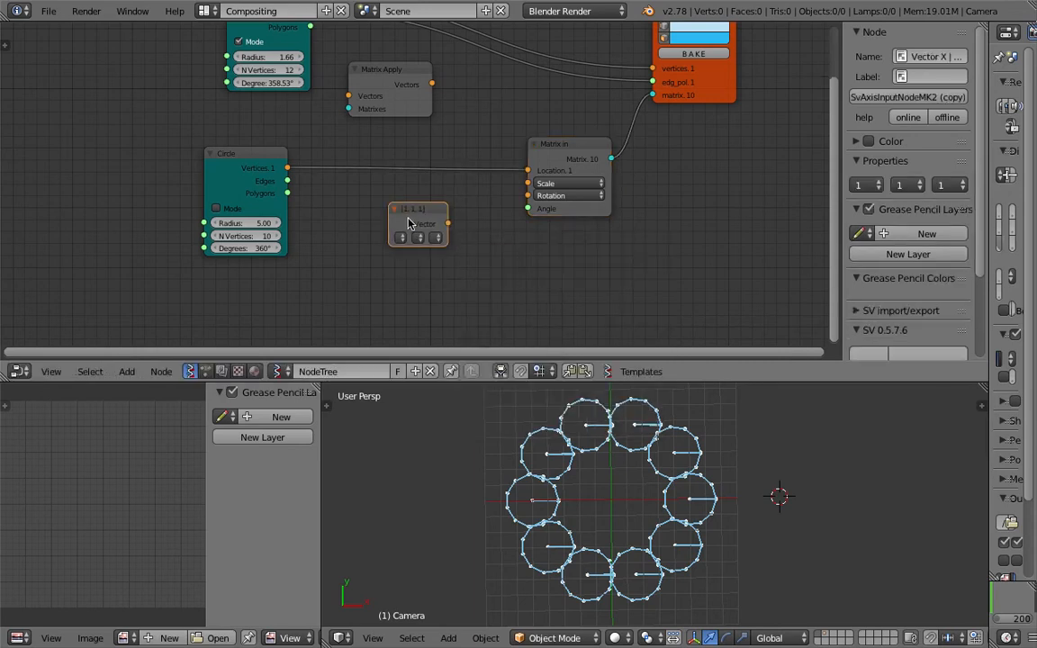
scroll(401, 233, "up", 2)
left_click_drag(377, 234, 313, 234)
key("shift+a")
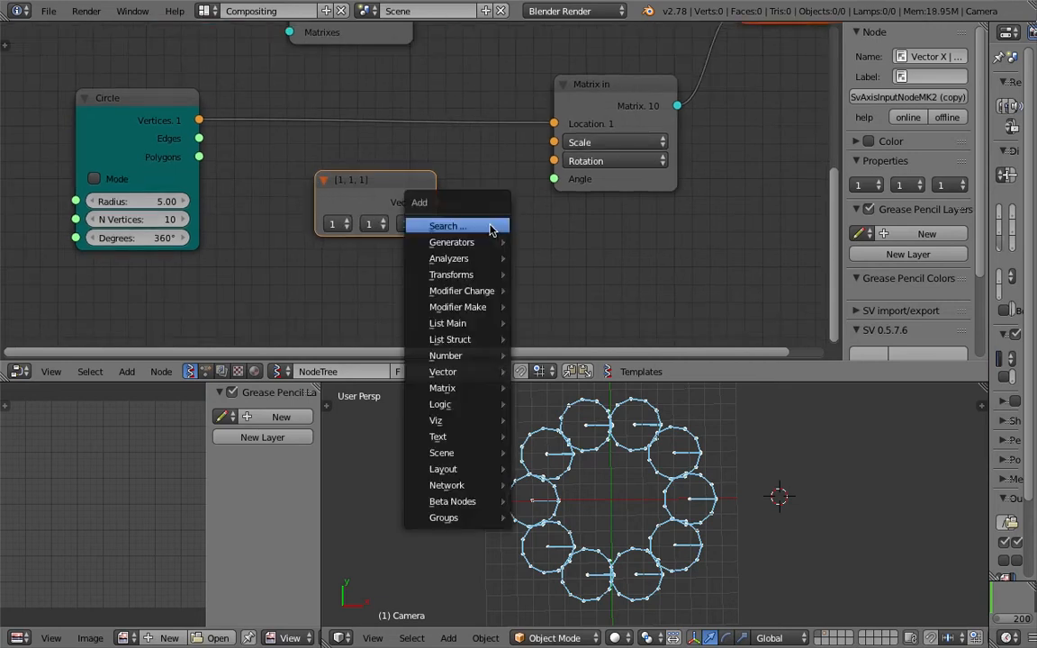
left_click(478, 226)
type("r")
key("BackSpace")
type("z")
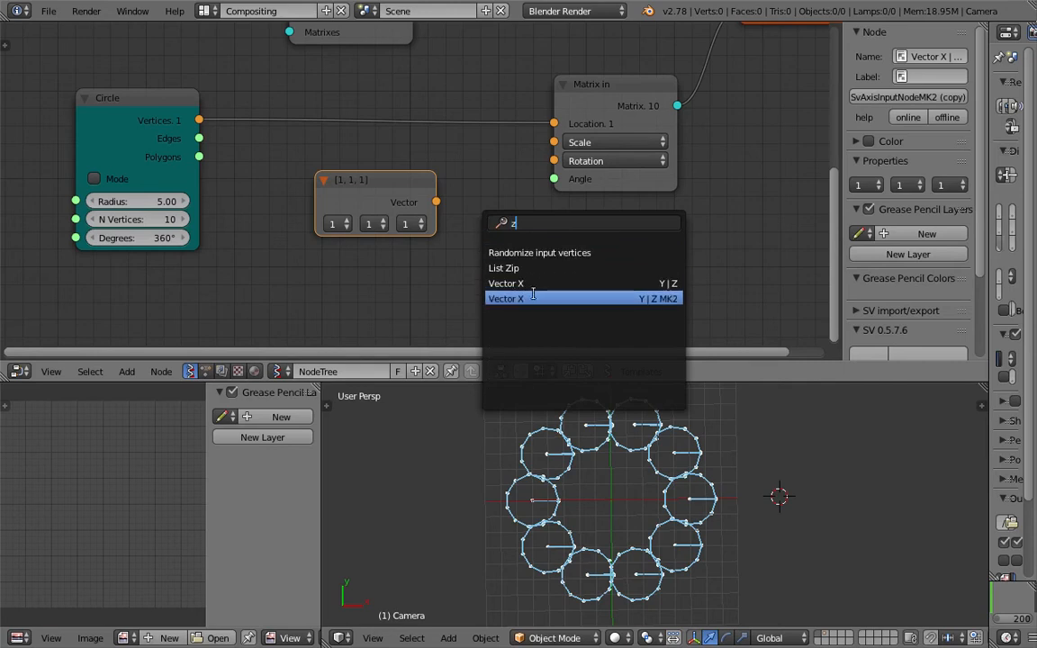
key("Escape")
- Set the vector node to 0, 0, 1, connect its output to the Matrix in Rotation, and reposition the node
key("ctrl+s")
left_click(487, 180)
scroll(360, 247, "up", 1)
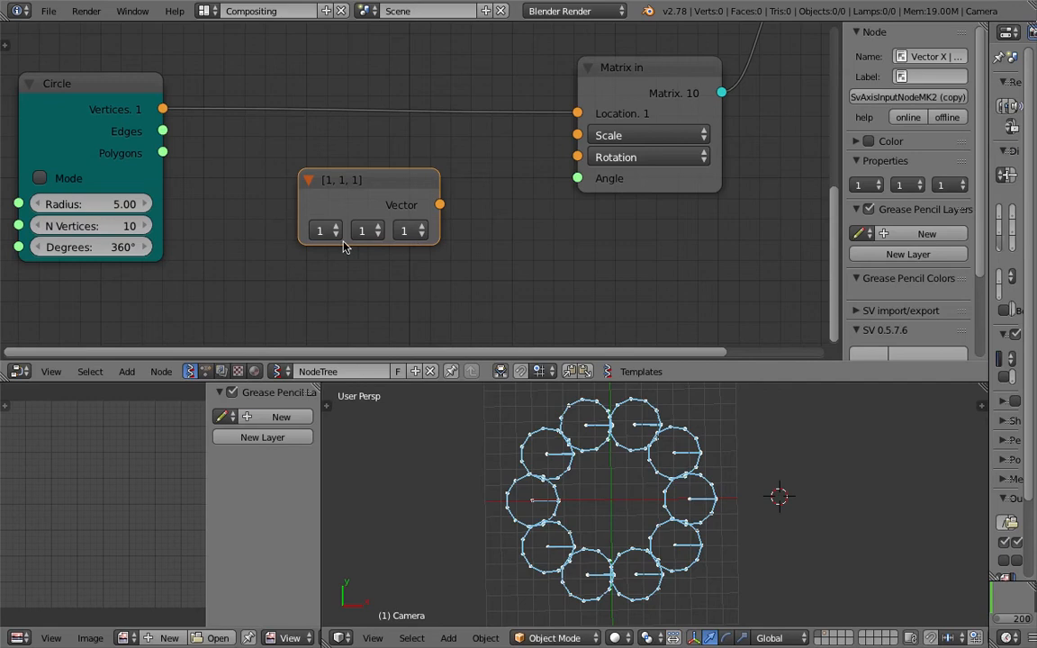
left_click(322, 230)
left_click(328, 183)
left_click(364, 231)
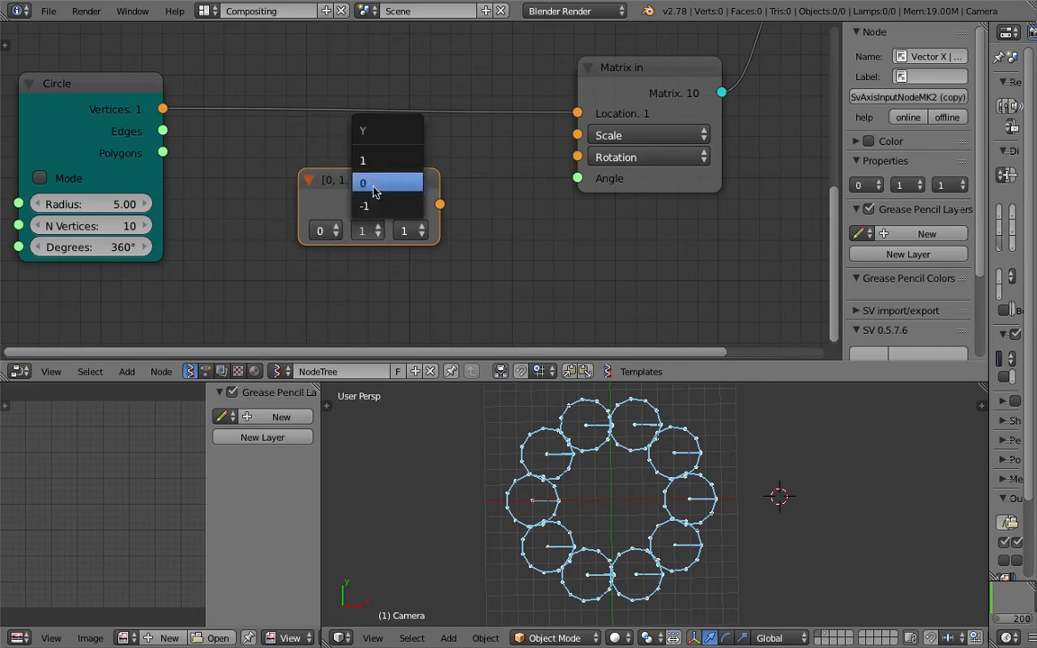
left_click(374, 185)
left_click_drag(439, 204, 576, 157)
left_click_drag(387, 183, 336, 160)
- Add a Frame info node below the vector node and connect its Current Frame output to the Matrix in Angle
scroll(478, 224, "down", 1)
key("shift+a")
left_click(486, 227)
type("frame")
key("Down")
key("Return")
left_click(383, 234)
left_click_drag(508, 260, 556, 179)
left_click_drag(479, 242, 421, 246)
middle_click_drag(440, 243, 409, 196)
- Widen the properties and timeline area and play the animation to watch the small circles rotate
left_click_drag(990, 567, 828, 546)
scroll(945, 637, "down", 3)
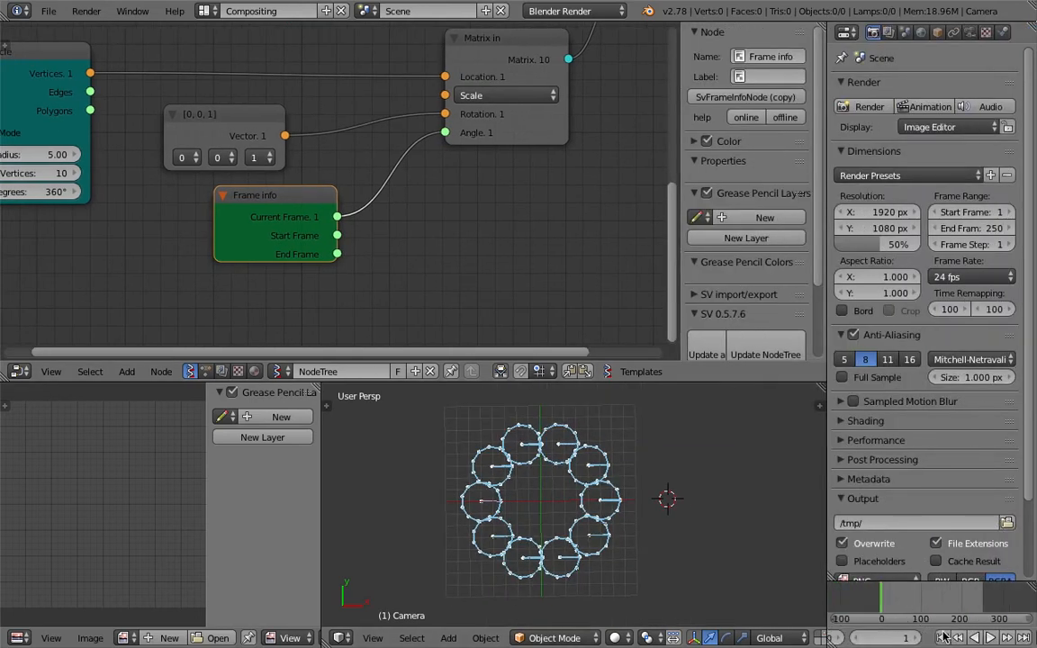
left_click(991, 637)
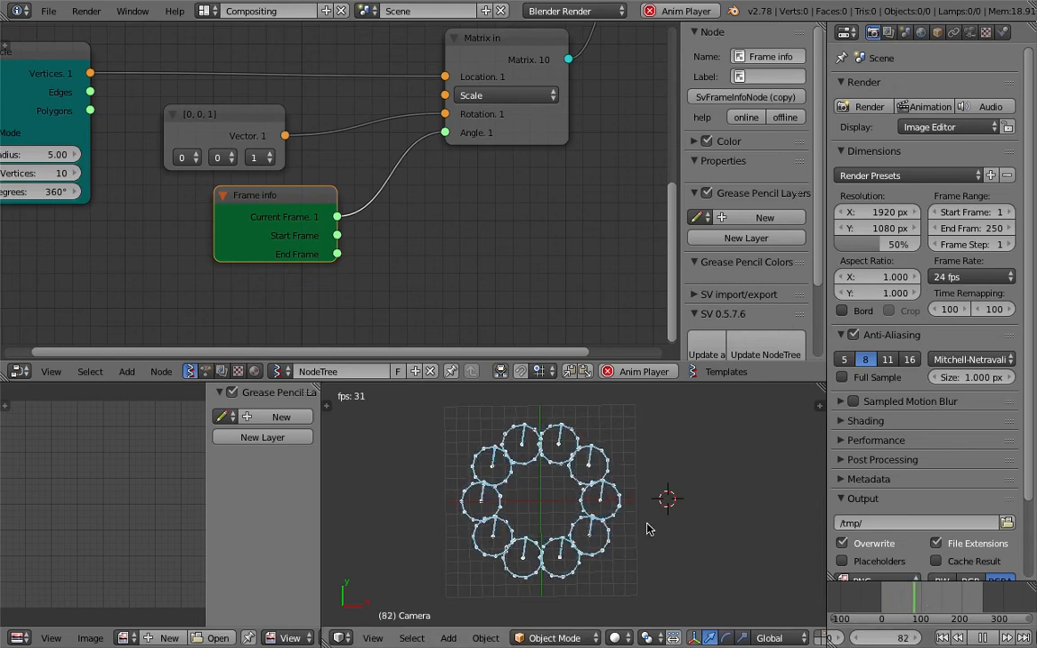
scroll(178, 181, "up", 3)
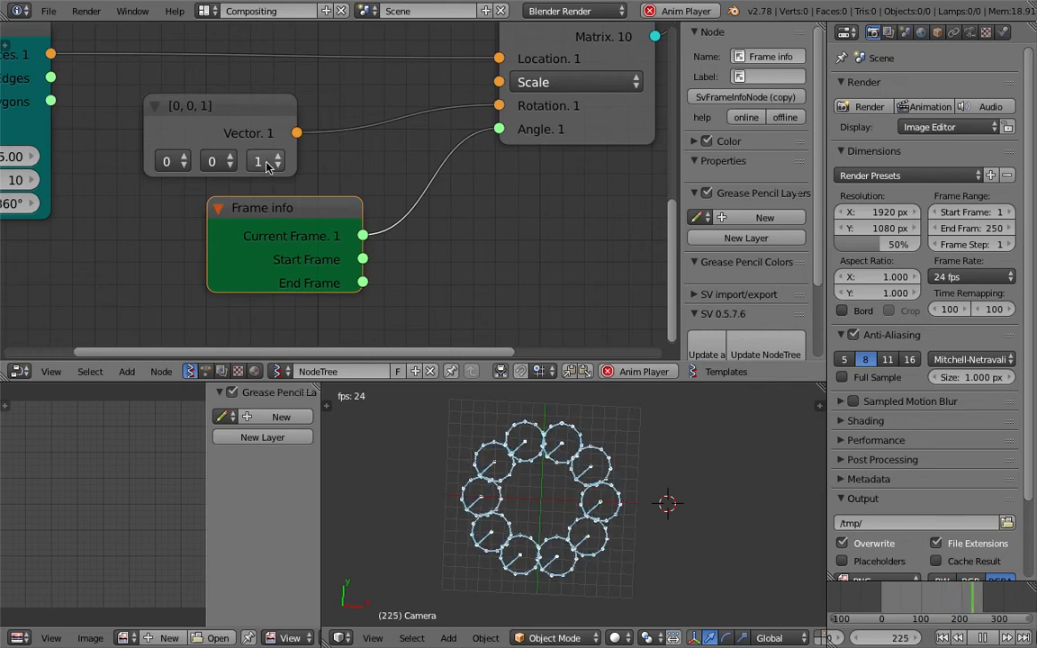
- Compare the rotation direction with the vector's Z at 1 and -1 during playback, ending with -1
key("minus")
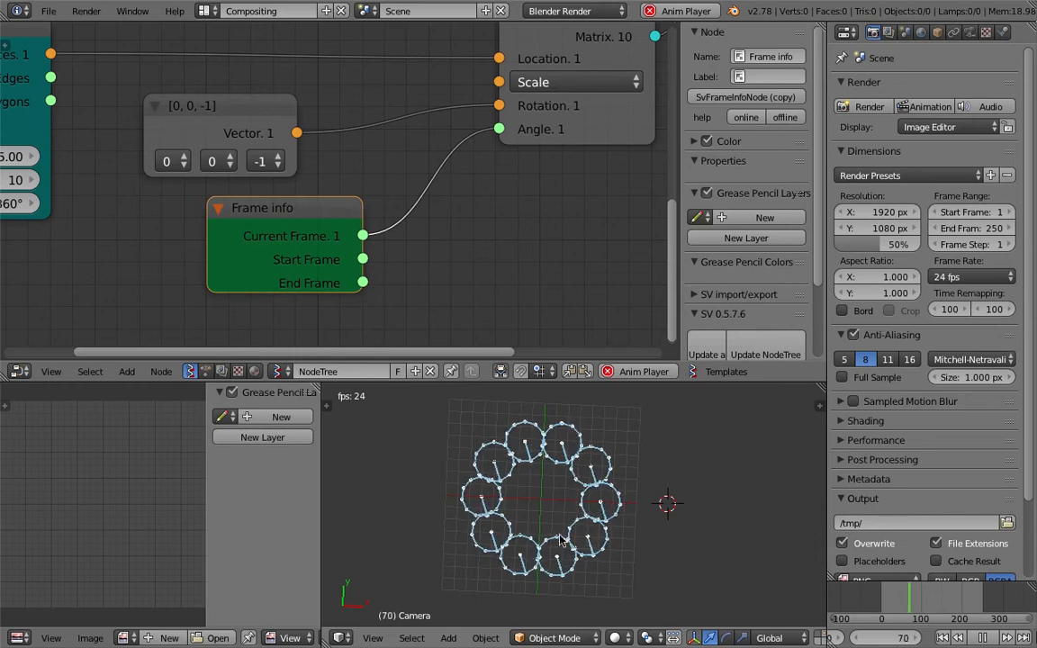
left_click(263, 161)
left_click(270, 75)
left_click(261, 161)
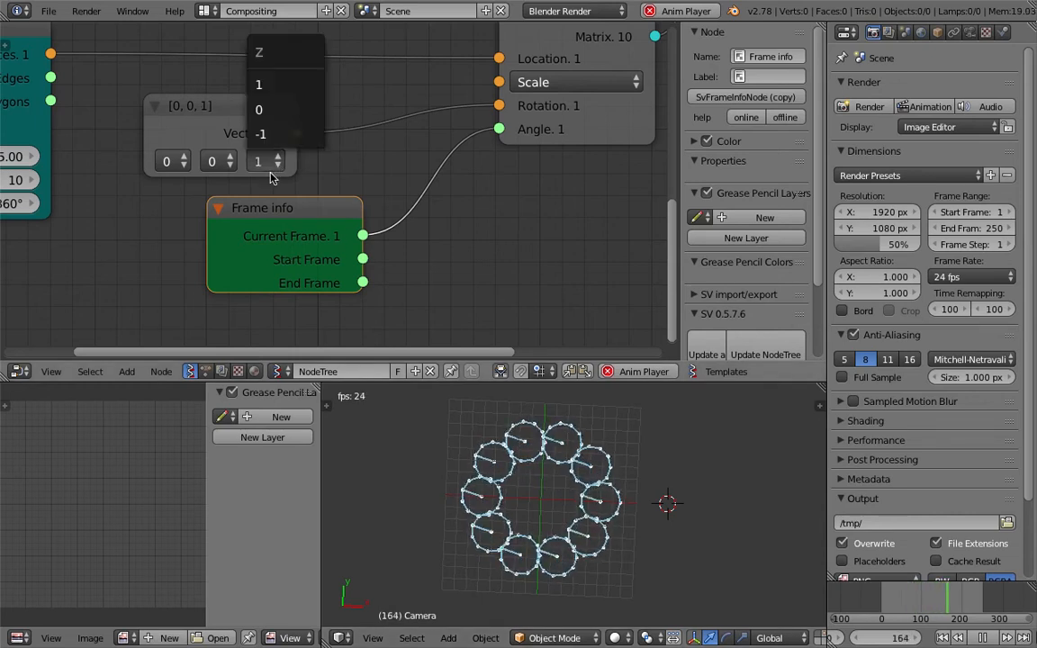
left_click(270, 132)
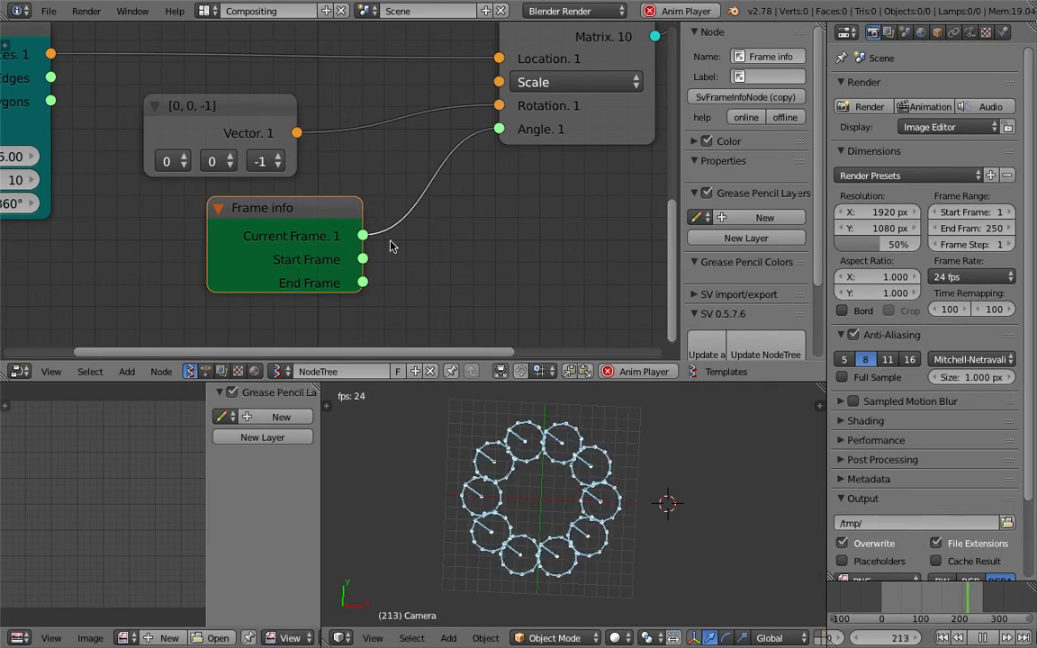
- Stop the animation playback and save the file over the existing one
scroll(579, 144, "down", 1)
scroll(579, 144, "down", 1)
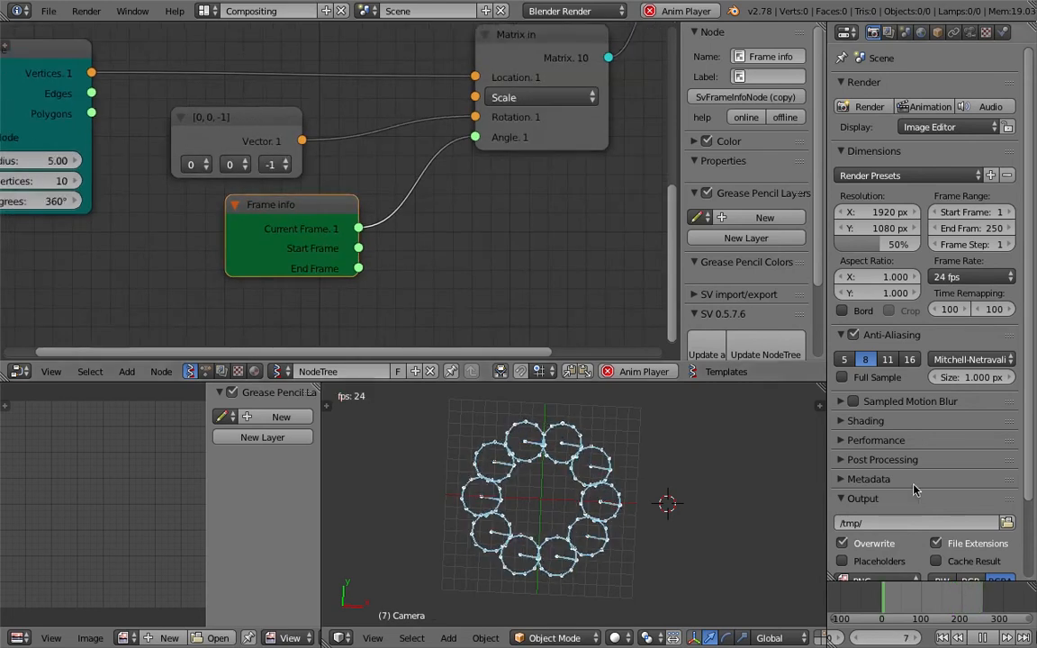
key("alt+a")
key("ctrl+s")
left_click(525, 278)
- Replace the Frame info node with a Range Float node below the vector node
left_click_drag(297, 207, 288, 227)
key("x")
middle_click_drag(287, 227, 301, 197)
key("shift+a")
left_click(313, 201)
type("range")
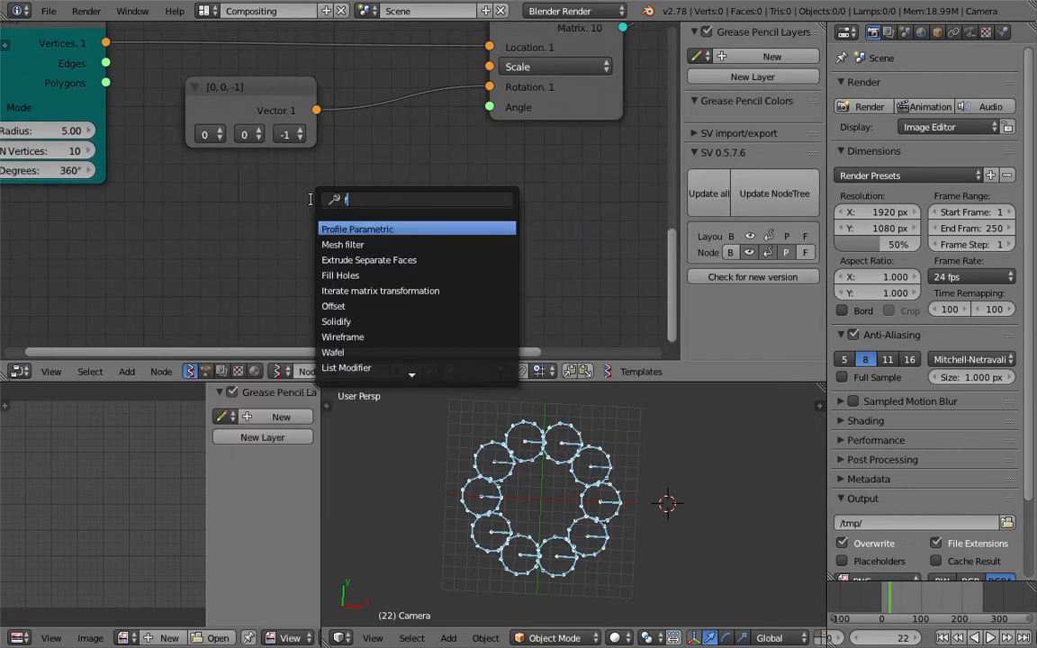
key("Return")
left_click(313, 200)
left_click(386, 254)
left_click_drag(394, 233, 334, 185)
- Switch the Range Float node to Step mode and connect its Range output to the Matrix in Angle
left_click(352, 218)
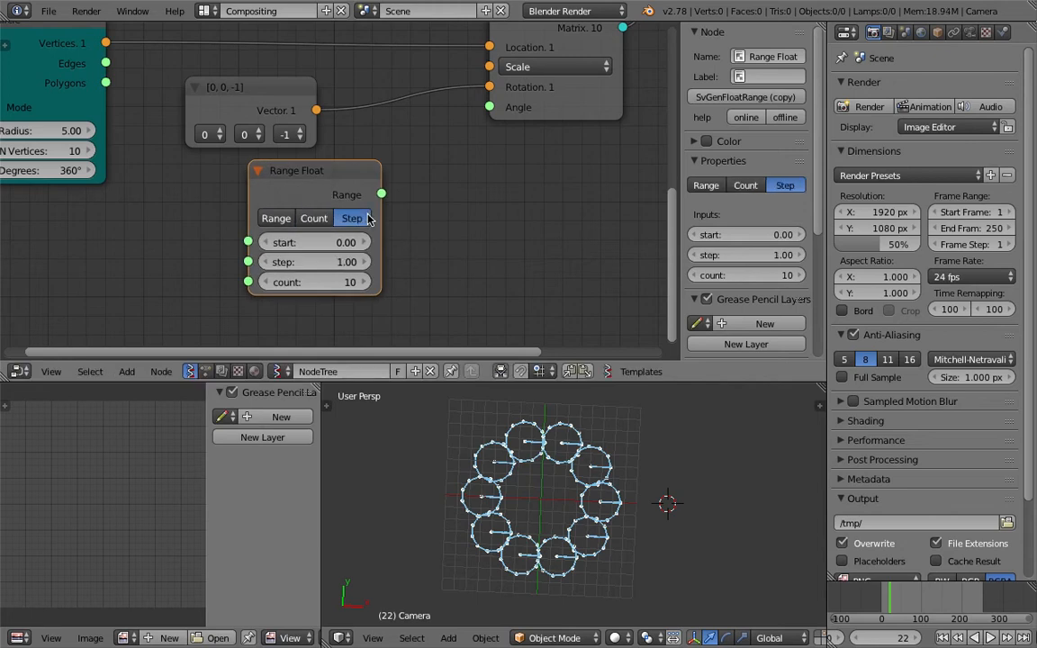
left_click_drag(382, 194, 489, 108)
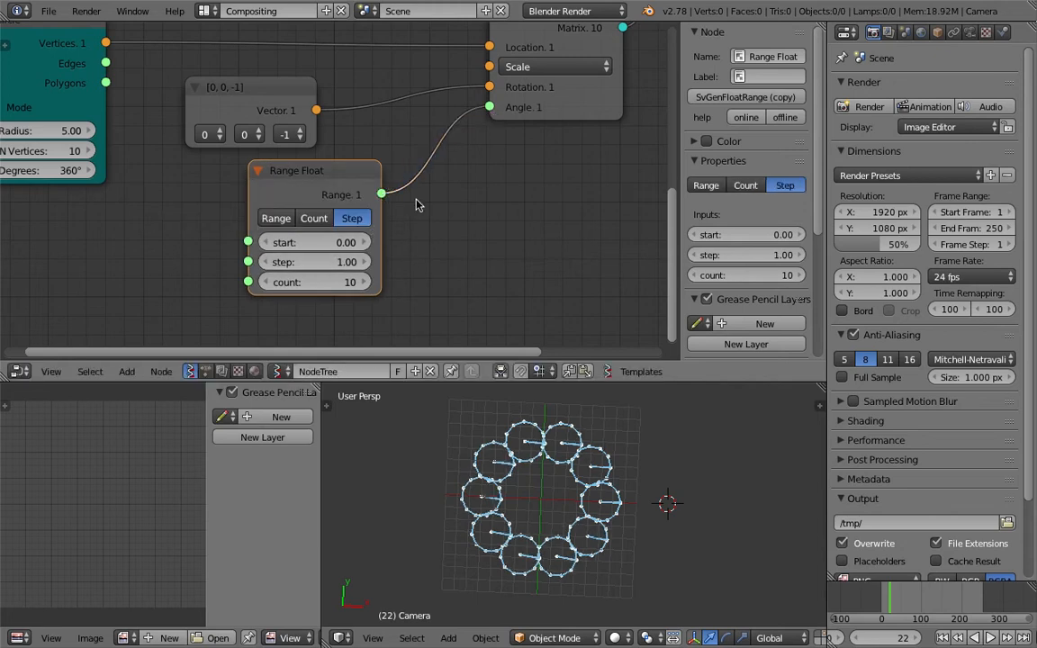
- Try a step of 36 on the Range Float node, and adjust the step to 29.76
left_click_drag(317, 270, 640, 270)
left_click(311, 264)
type("36")
key("Return")
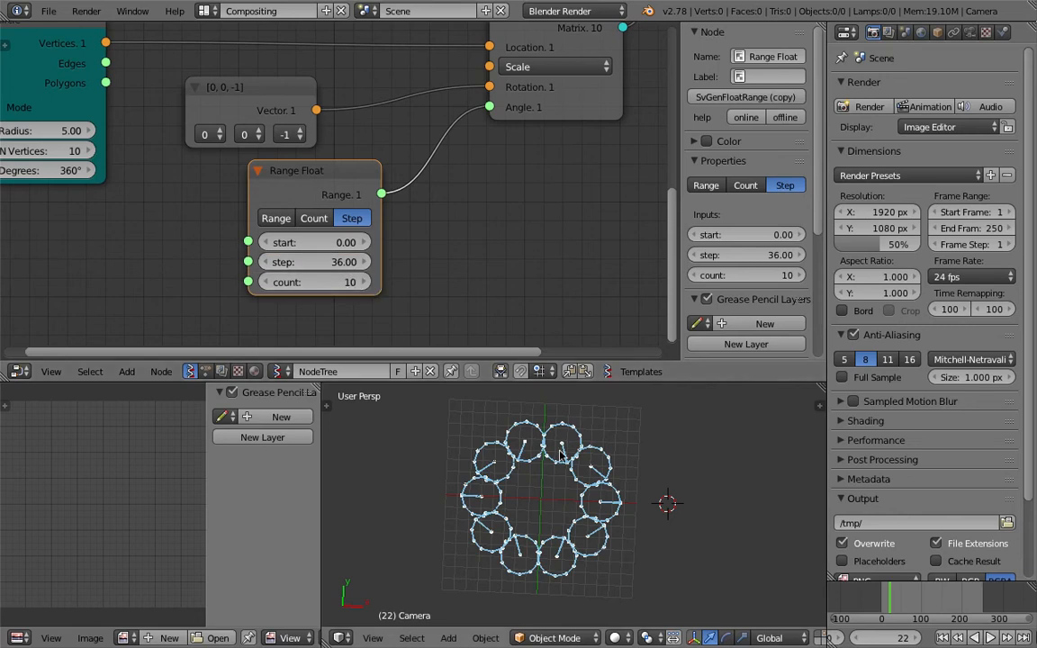
mouse_move(310, 262)
left_mouse_down()
mouse_move(149, 263)
mouse_move(330, 267)
left_mouse_up()
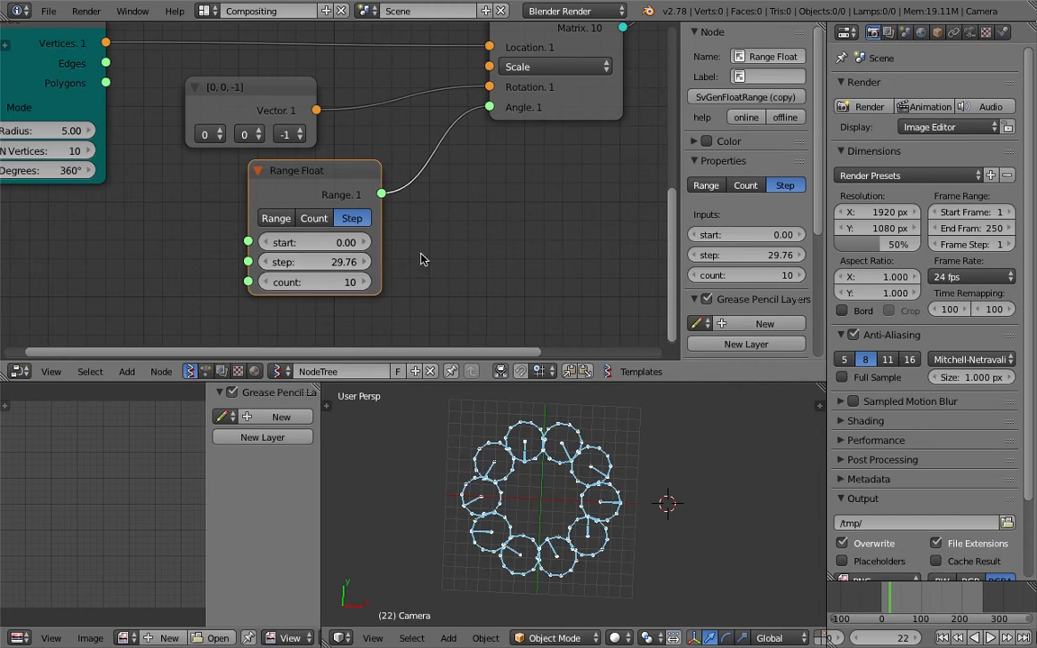
- Reposition the Range Float node and add an Int node in front of the lower Circle
scroll(440, 256, "down", 5)
middle_click_drag(391, 160, 361, 195)
scroll(378, 185, "down", 1)
left_click_drag(362, 216, 376, 220)
middle_click_drag(40, 194, 108, 174)
key("shift+a")
left_click(108, 173)
type("int")
key("Down")
key("Return")
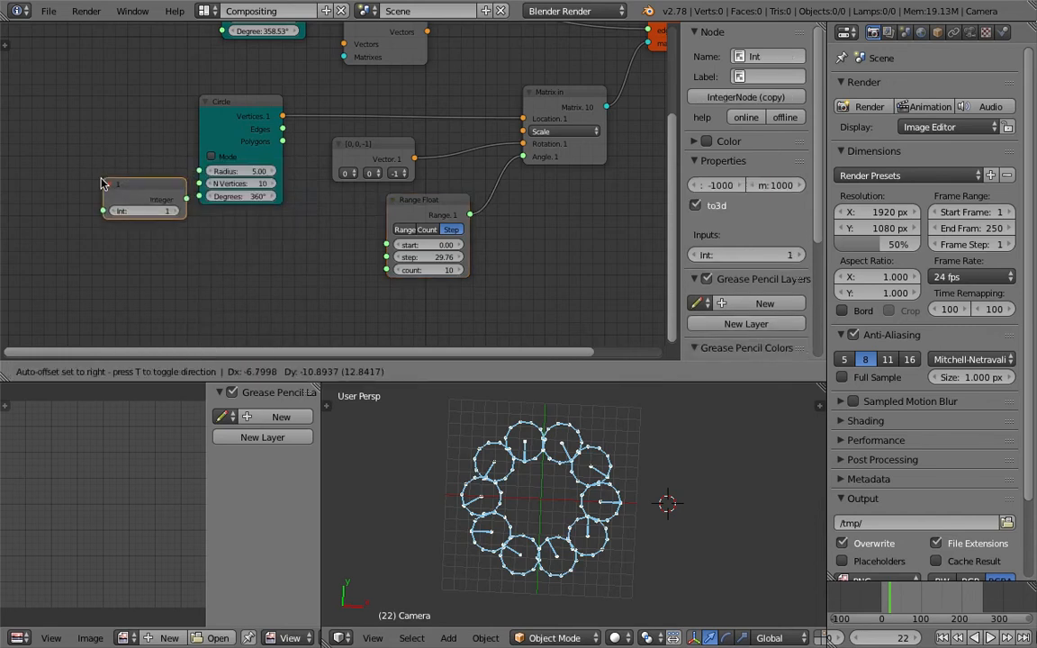
left_click(63, 189)
- Connect the Int node to the lower Circle's N Vertices and the Range Float's count, and set it to 9
left_click_drag(142, 206, 386, 270)
mouse_move(101, 217)
left_mouse_down()
mouse_move(135, 217)
mouse_move(105, 217)
mouse_move(119, 217)
left_mouse_up()
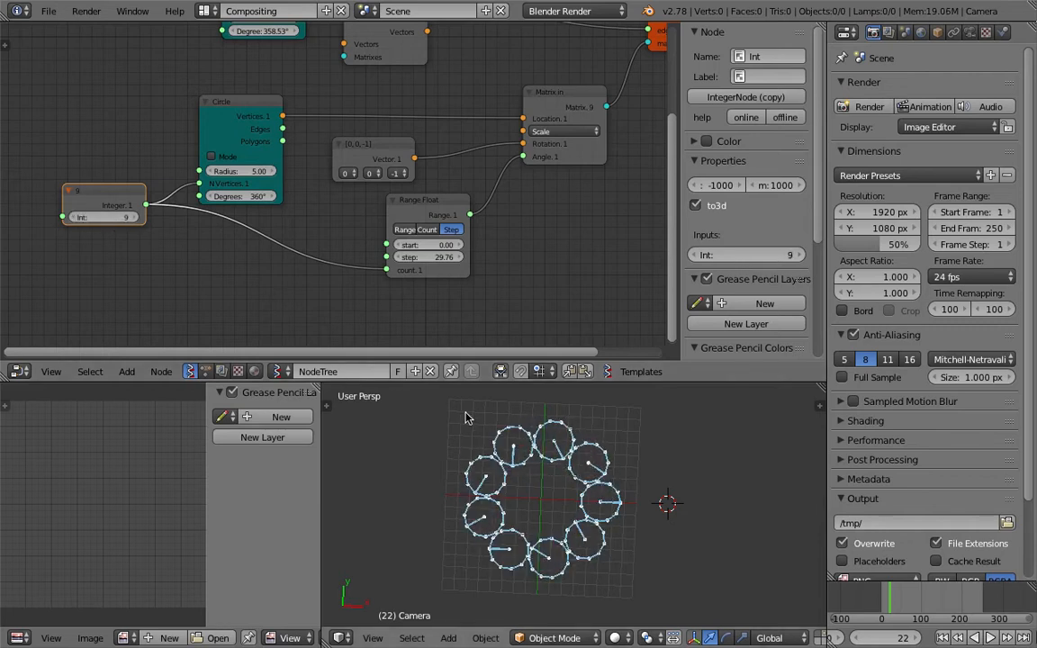
scroll(583, 524, "up", 2)
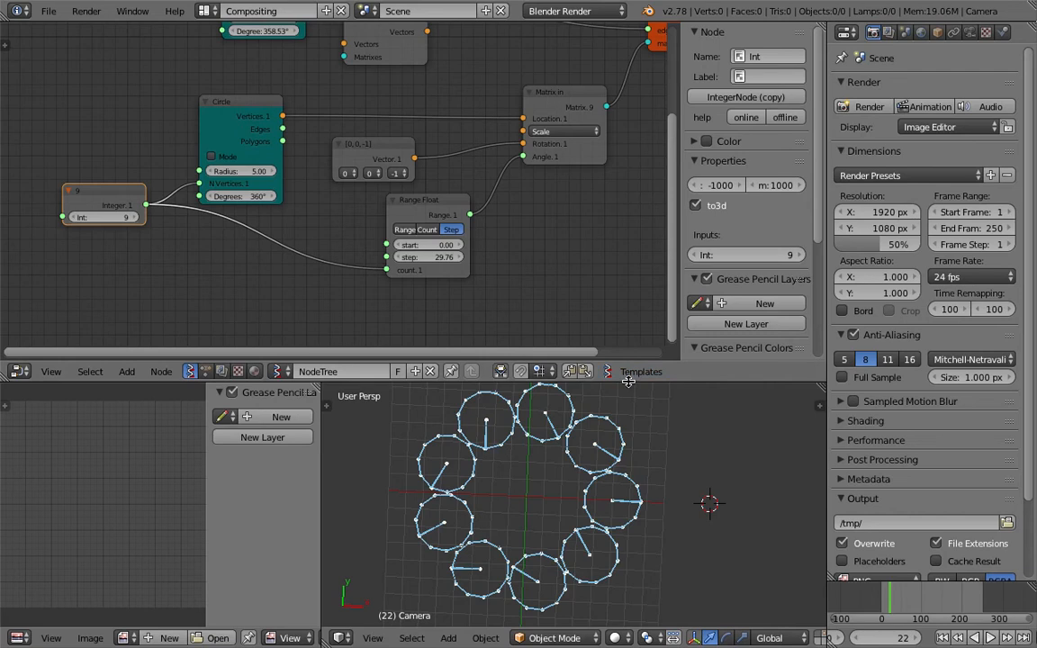
- Enlarge the 3D view by shrinking the node editor, and save the file over the existing one
left_click_drag(627, 381, 628, 281)
key("ctrl+s")
left_click(597, 347)
- Draw a freehand grease pencil line through the outer ends of the spokes of the small circles
middle_click_drag(597, 346, 563, 328)
scroll(562, 360, "up", 1)
middle_click_drag(554, 407, 558, 416)
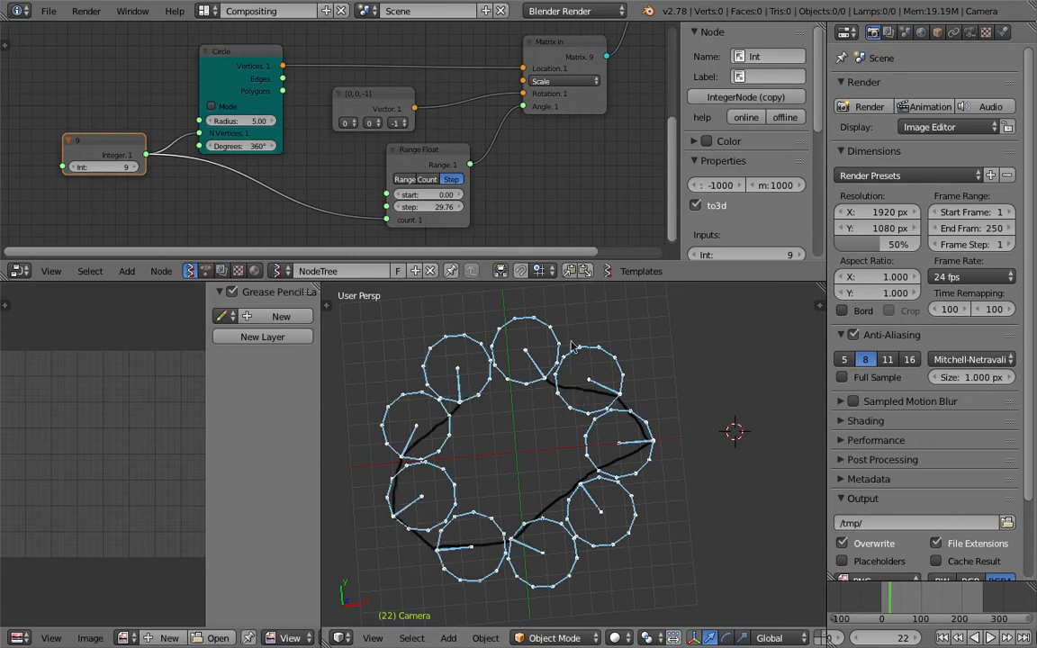
scroll(531, 457, "down", 3)
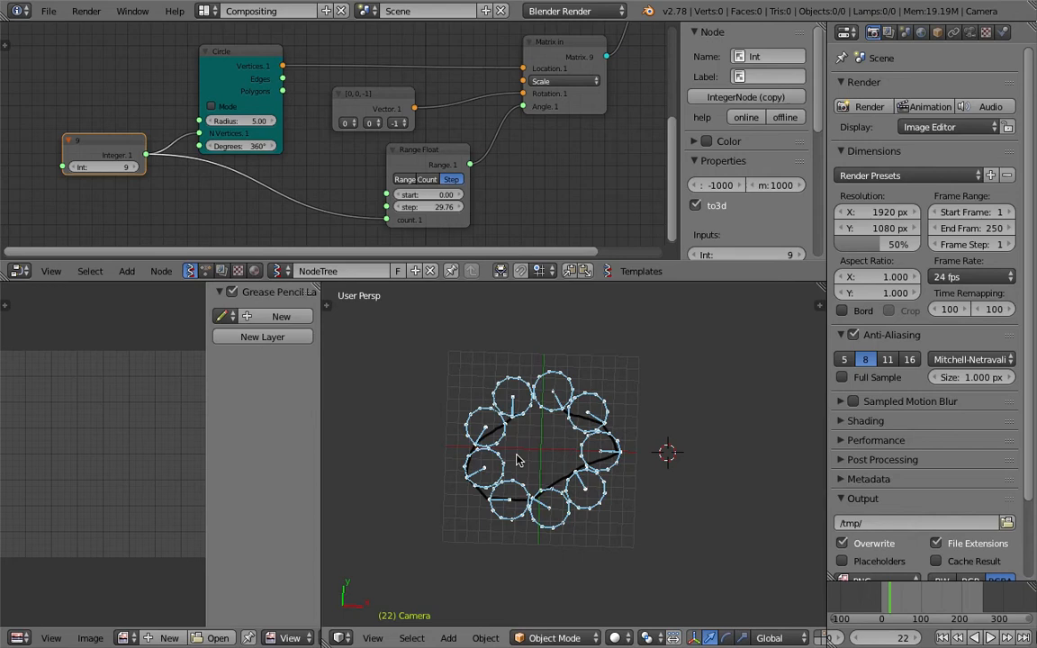
- Move the Int node away from the lower Circle and save the file over the existing one
middle_click_drag(112, 151, 117, 151)
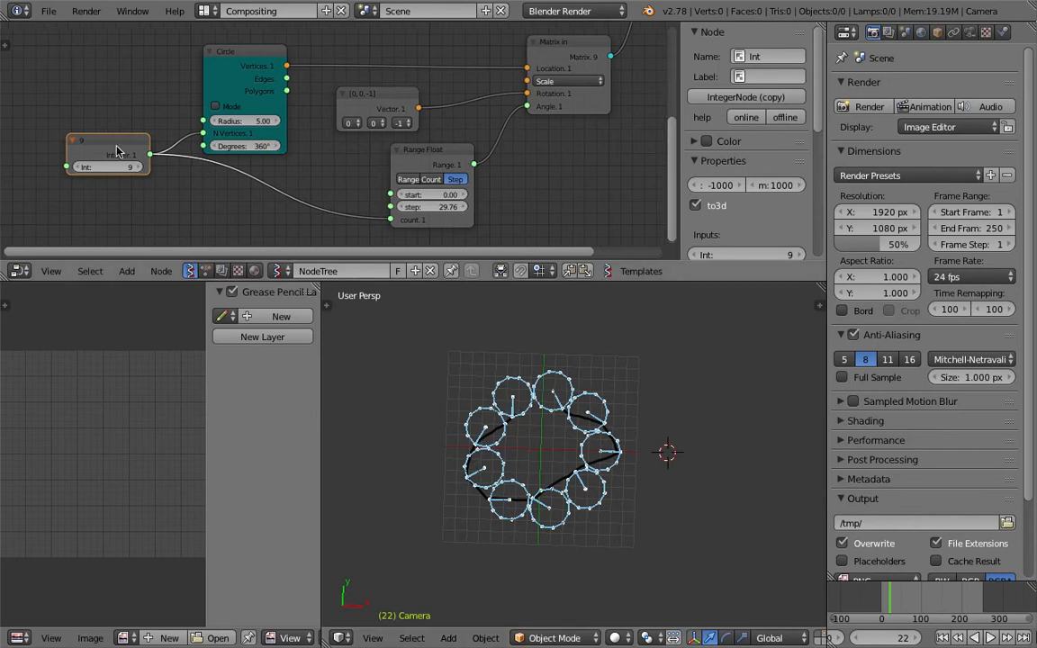
left_click_drag(115, 142, 70, 182)
key("ctrl+s")
key("Return")
scroll(164, 121, "down", 1)
middle_click_drag(164, 121, 203, 168)
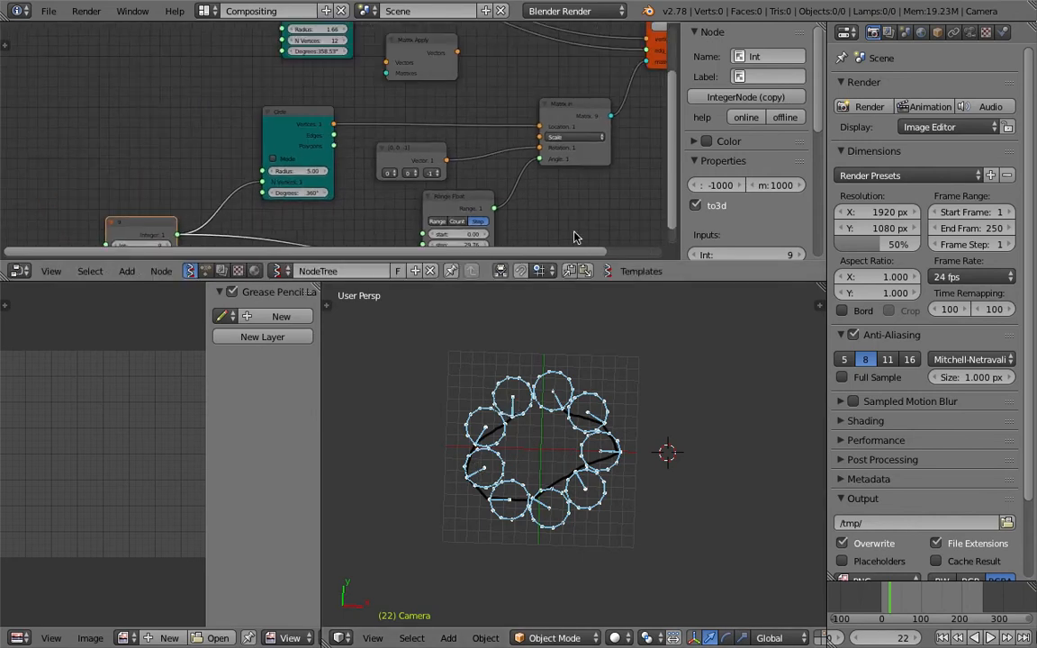
- Merge the image editor area into the 3D view and save the file over the existing one
left_click_drag(658, 282, 657, 320)
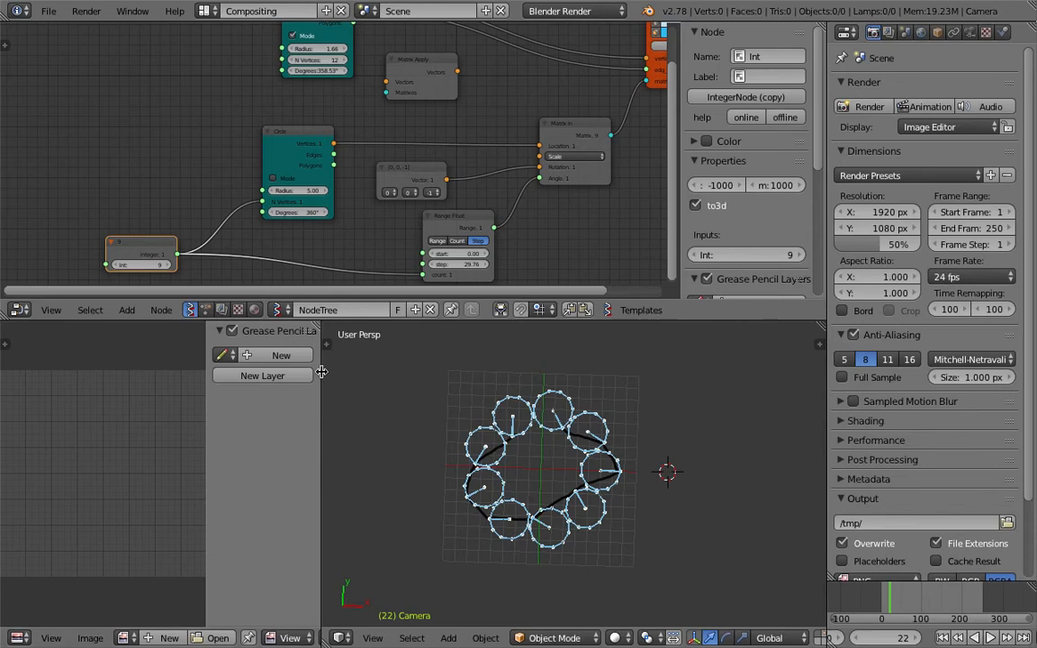
left_click_drag(319, 376, 90, 357)
middle_click_drag(91, 357, 126, 359)
left_click_drag(88, 322, 115, 332)
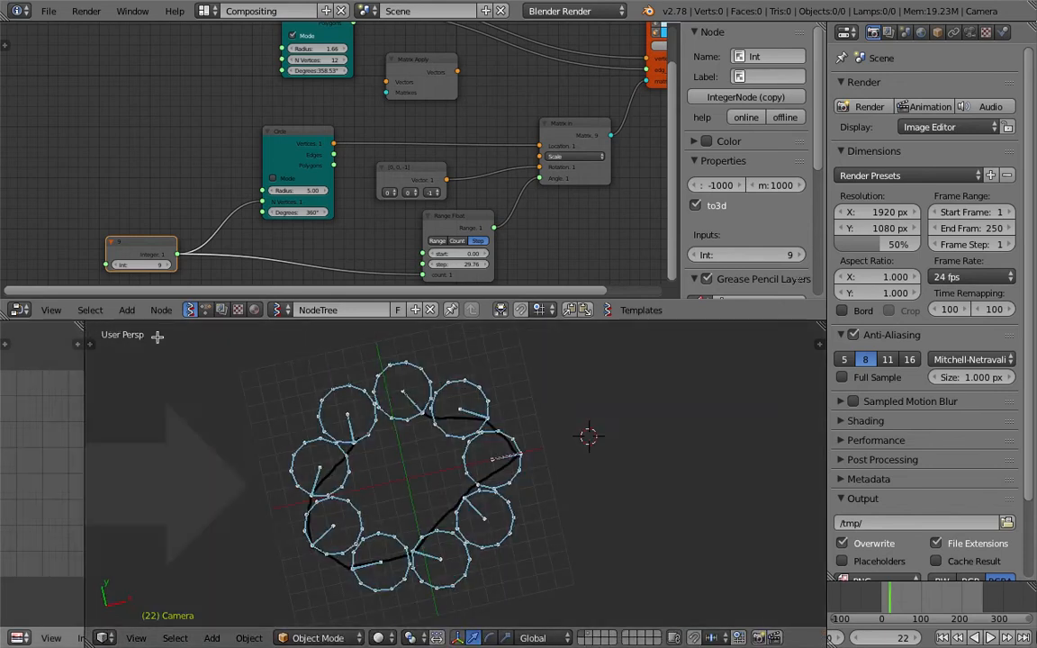
left_click_drag(236, 344, 18, 350)
scroll(359, 435, "down", 1)
middle_click_drag(363, 434, 413, 420)
key("ctrl+s")
left_click(445, 416)
- Enlarge the node editor with its properties sidebar hidden, and save the file over the existing one
middle_click_drag(307, 180, 303, 175)
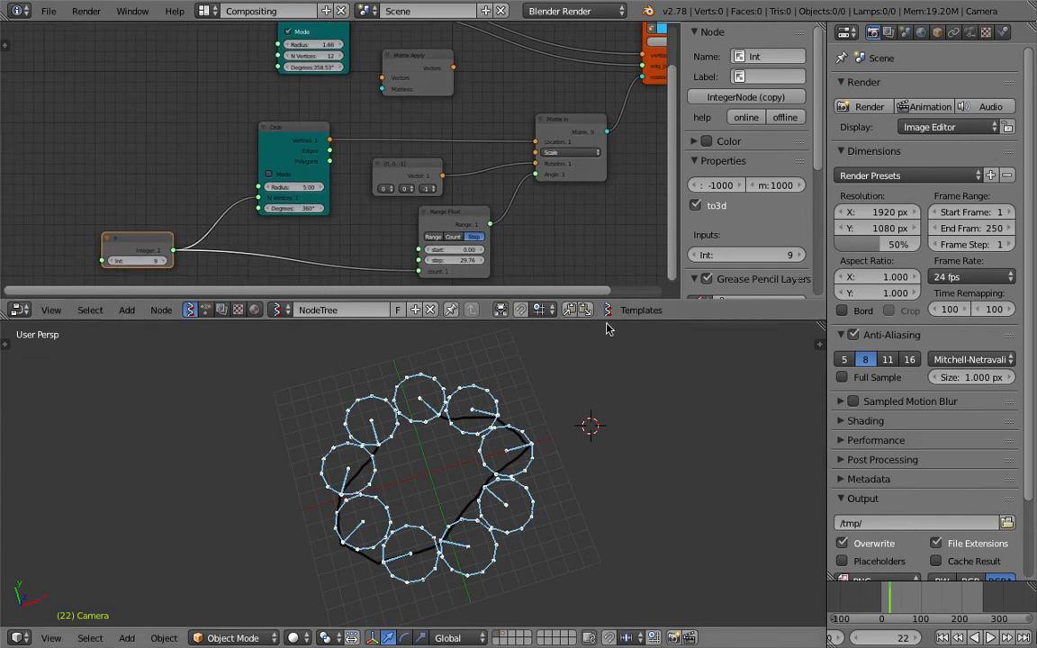
left_click_drag(608, 321, 621, 412)
key("n")
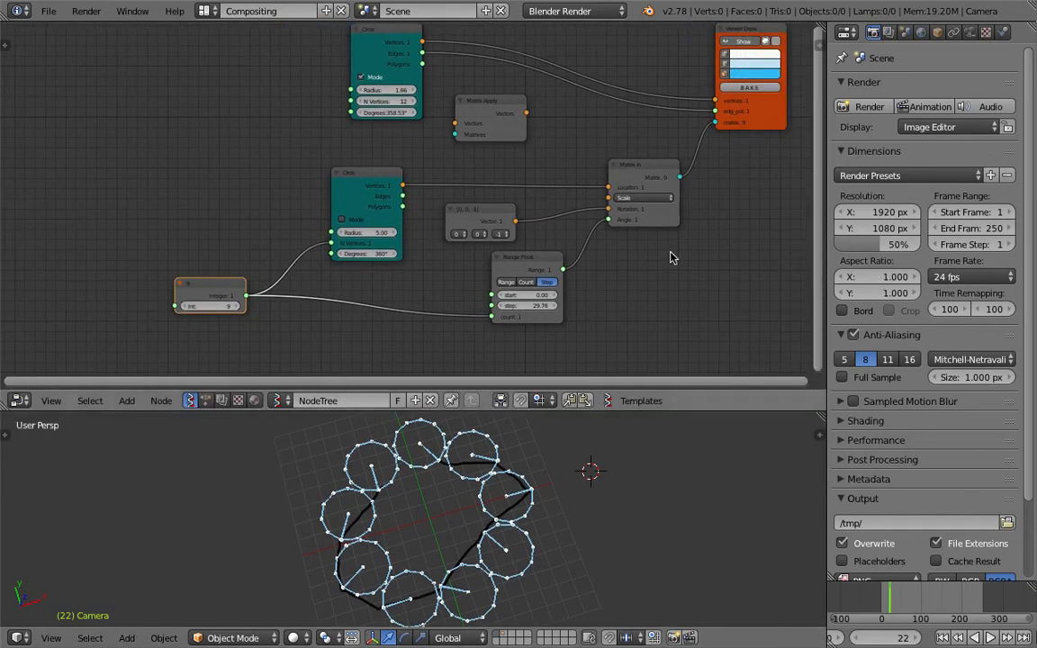
middle_click_drag(672, 257, 628, 269)
key("ctrl+s")
left_click(578, 266)
- Rearrange the nodes, moving Viewer Draw, the upper Circle and Matrix Apply away from the lower nodes to free up space
left_click(311, 192)
left_click_drag(311, 187, 265, 192)
middle_click_drag(454, 210, 410, 288)
left_click_drag(651, 123, 700, 86)
left_click_drag(273, 124, 235, 35)
left_click_drag(385, 196, 366, 119)
middle_click_drag(341, 184, 336, 197)
- Add a Line node between Matrix Apply and the lower Circle, and move the Int node further out
key("ctrl+a")
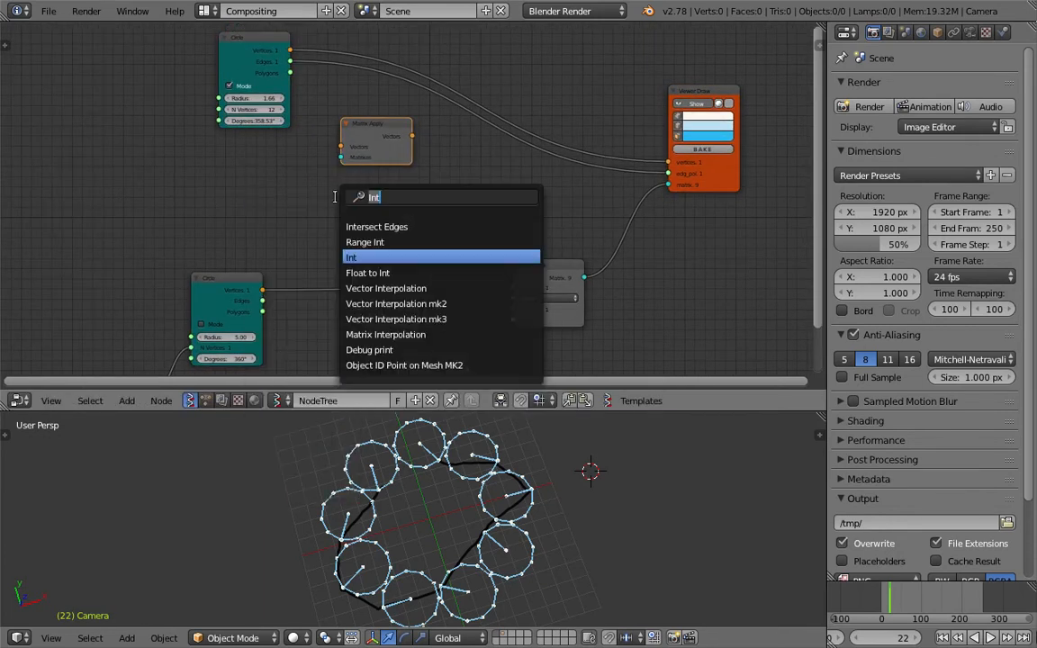
type("line")
key("Return")
left_click(338, 201)
left_click_drag(339, 200, 315, 193)
middle_click_drag(207, 307, 229, 266)
left_click_drag(116, 340, 54, 324)
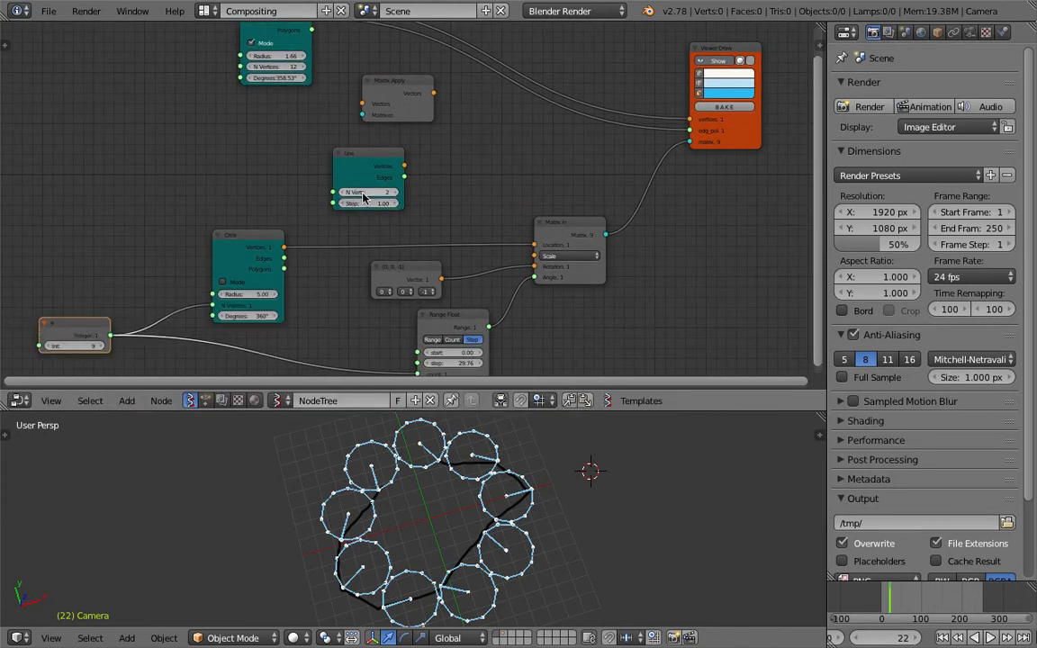
- Save the file and connect the Int output to the Line's N Verts input
middle_click_drag(364, 197, 371, 190)
key("ctrl+s")
left_click_drag(114, 327, 340, 184)
scroll(339, 187, "up", 2)
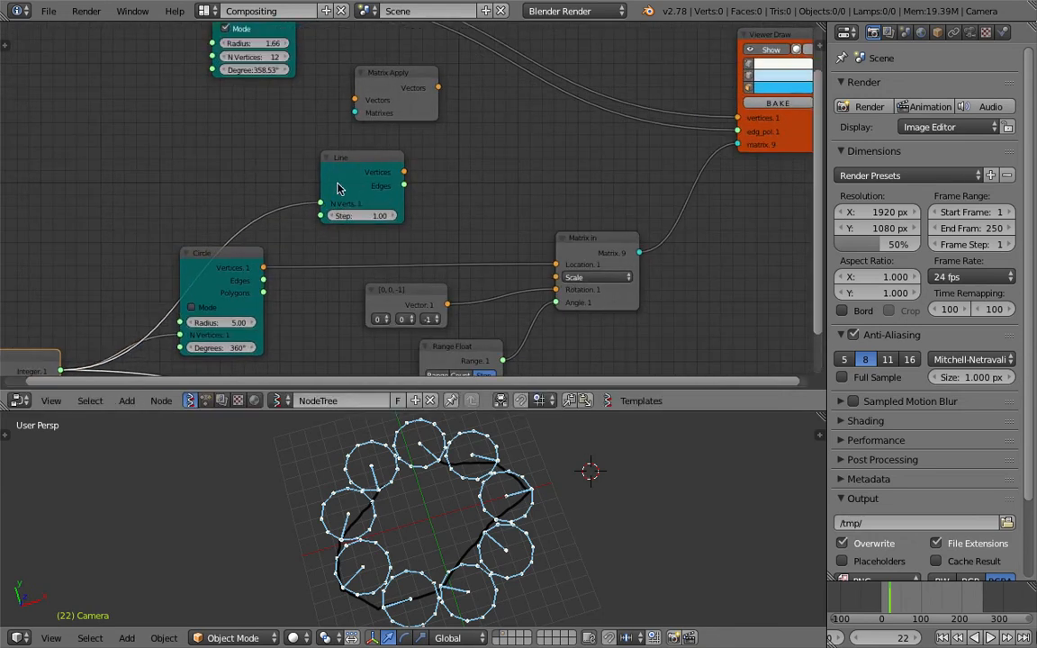
- Connect the Line's Vertices to the Matrix in Location in place of the Circle's, and set the Line's Step to 4.96
left_click_drag(404, 172, 489, 177)
middle_click_drag(479, 291, 473, 234)
left_click(456, 298)
middle_click_drag(511, 188, 482, 236)
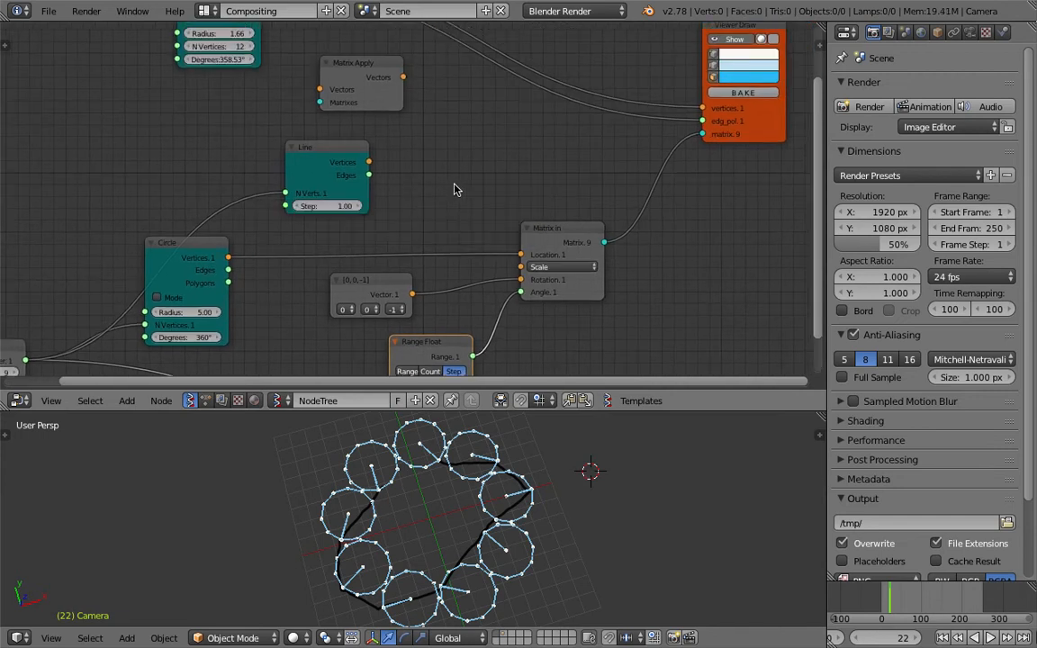
left_click_drag(371, 161, 595, 168)
mouse_move(329, 202)
left_mouse_down()
mouse_move(343, 207)
mouse_move(329, 209)
left_mouse_up()
- Enlarge the 3D view to frame the row of circles, and save the file over the existing one
middle_click_drag(566, 517, 513, 524)
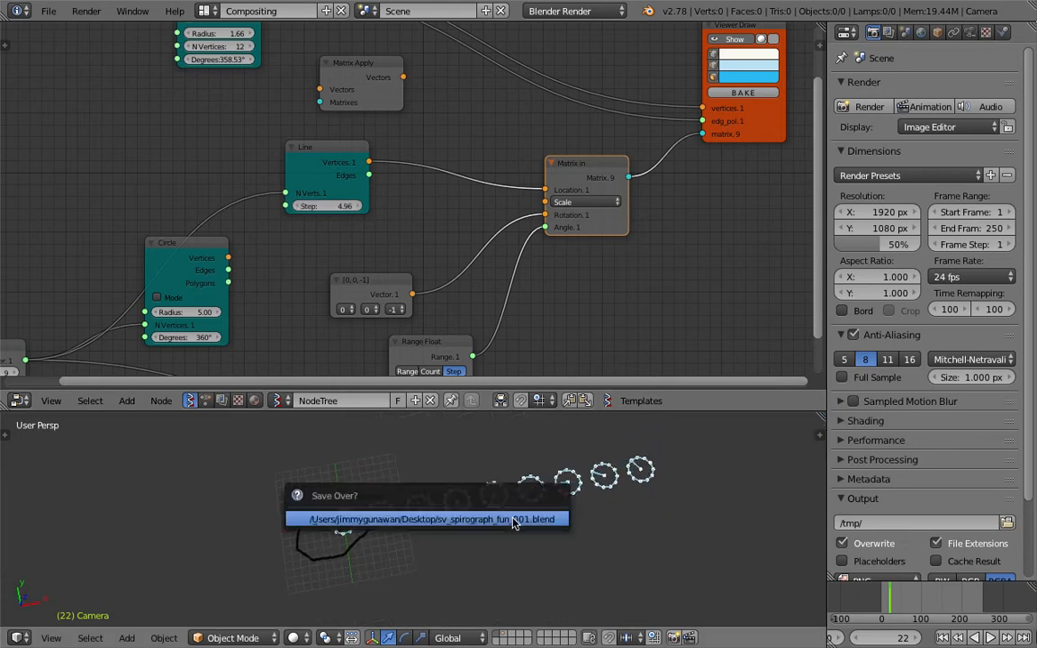
left_click_drag(585, 412, 594, 309)
scroll(532, 433, "up", 3)
key("ctrl+s")
left_click(532, 433)
- Give the node editor slightly more height and save the file over the existing one
middle_click_drag(613, 124, 519, 209)
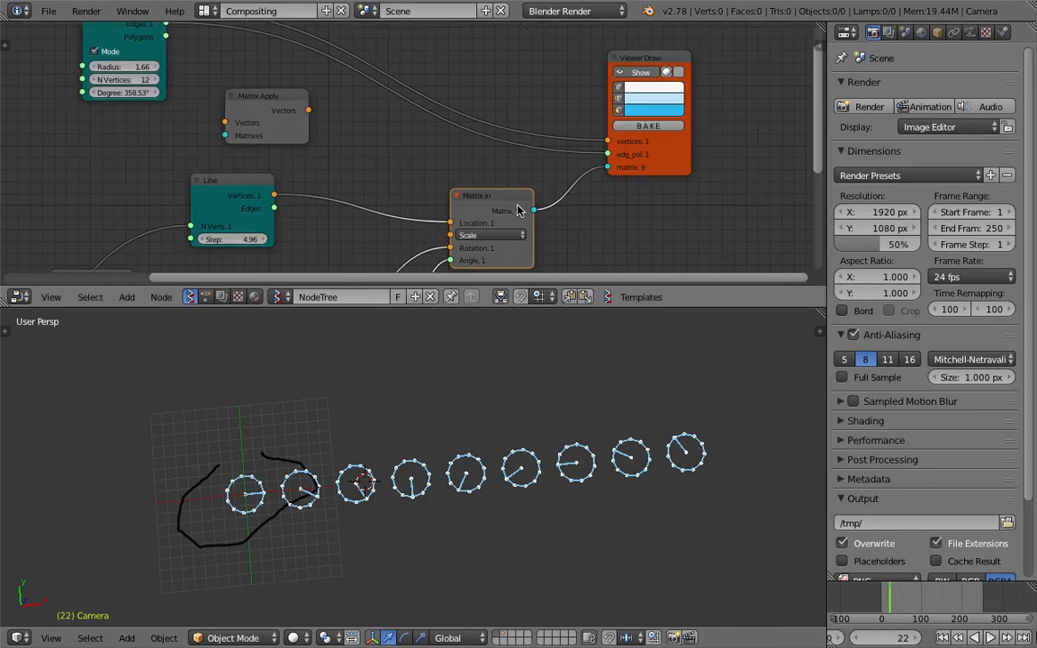
left_click_drag(607, 308, 576, 340)
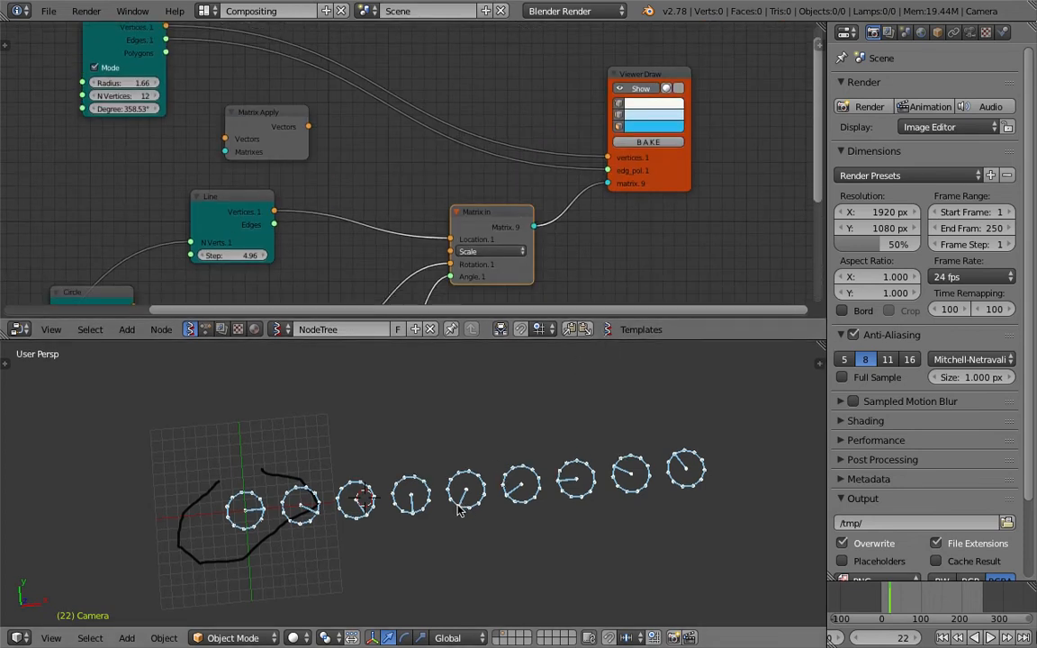
middle_click_drag(466, 510, 330, 488)
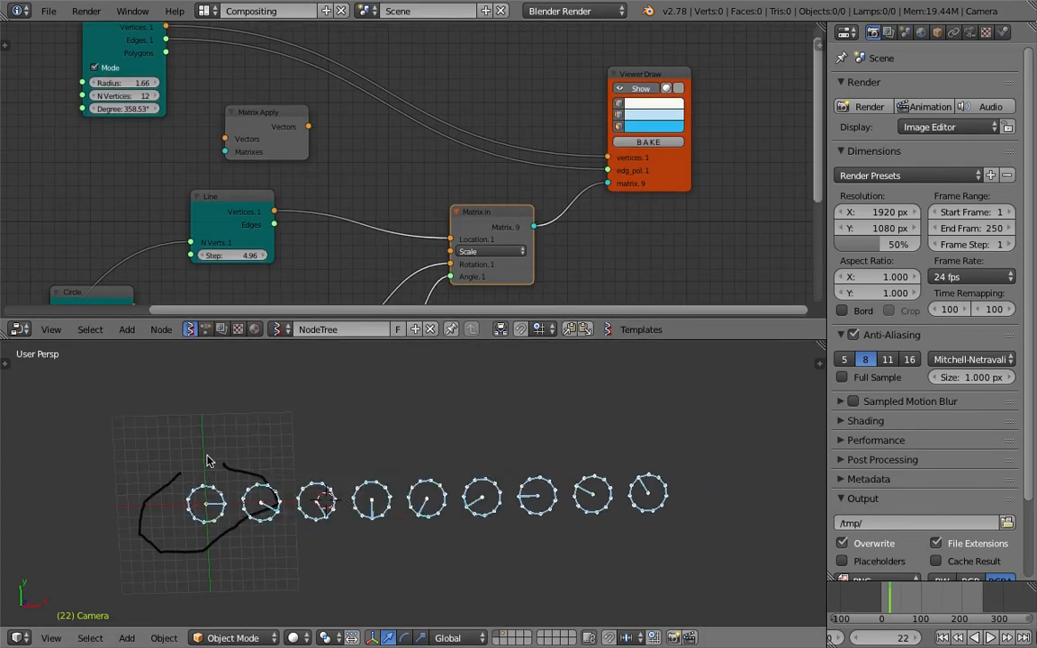
middle_click_drag(311, 153, 308, 179)
key("super+s")
left_click(308, 178)
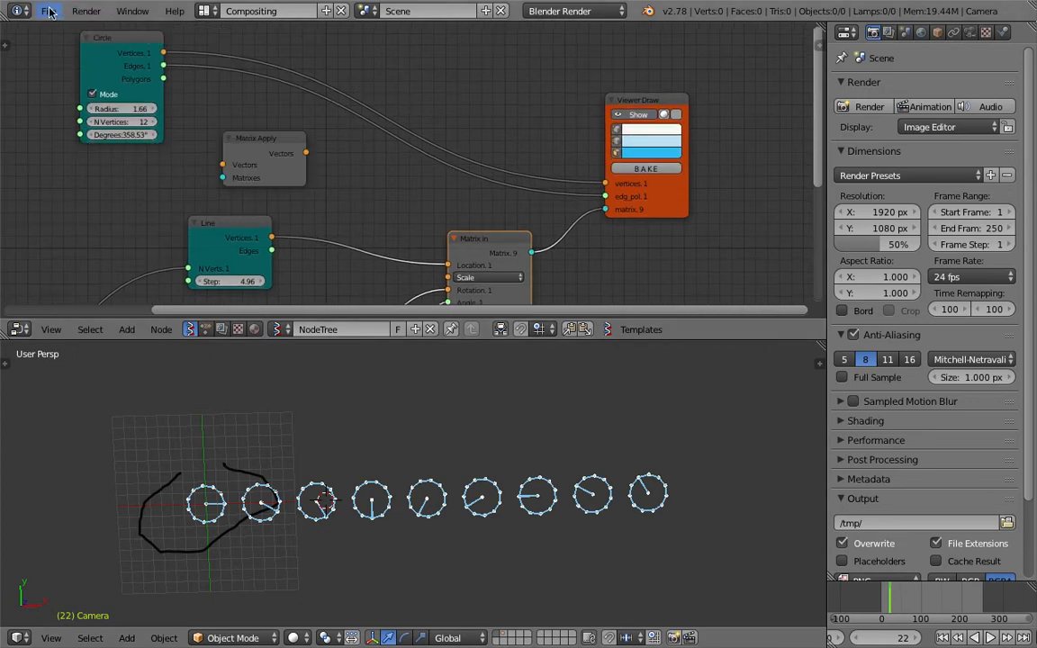
- Save the file as a new version with an incremented file name
left_click(49, 11)
left_click(80, 151)
key("KP_Add")
left_click(977, 51)
- Save the file again and move the Viewer Draw node further from the Matrix in node
key("super+s")
mouse_move(644, 184)
left_mouse_down()
mouse_move(649, 128)
mouse_move(688, 135)
left_mouse_up()
left_click(648, 129)
middle_click_drag(689, 135, 657, 163)
middle_click_drag(498, 160, 423, 138)
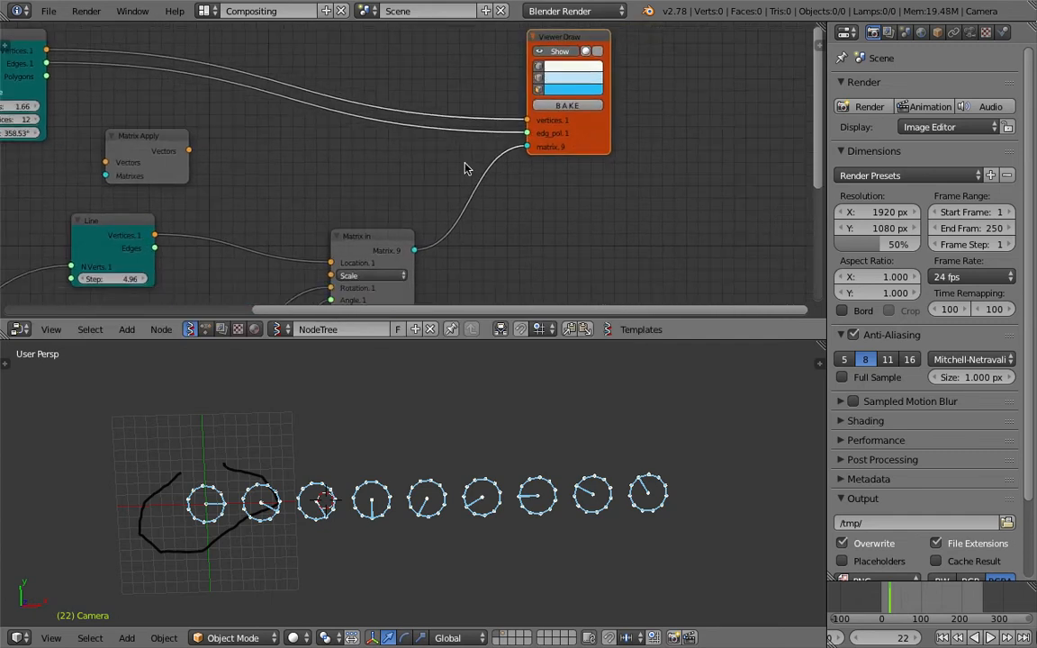
scroll(441, 153, "down", 2)
middle_click_drag(455, 171, 454, 165)
key("alt+space")
type("appl")
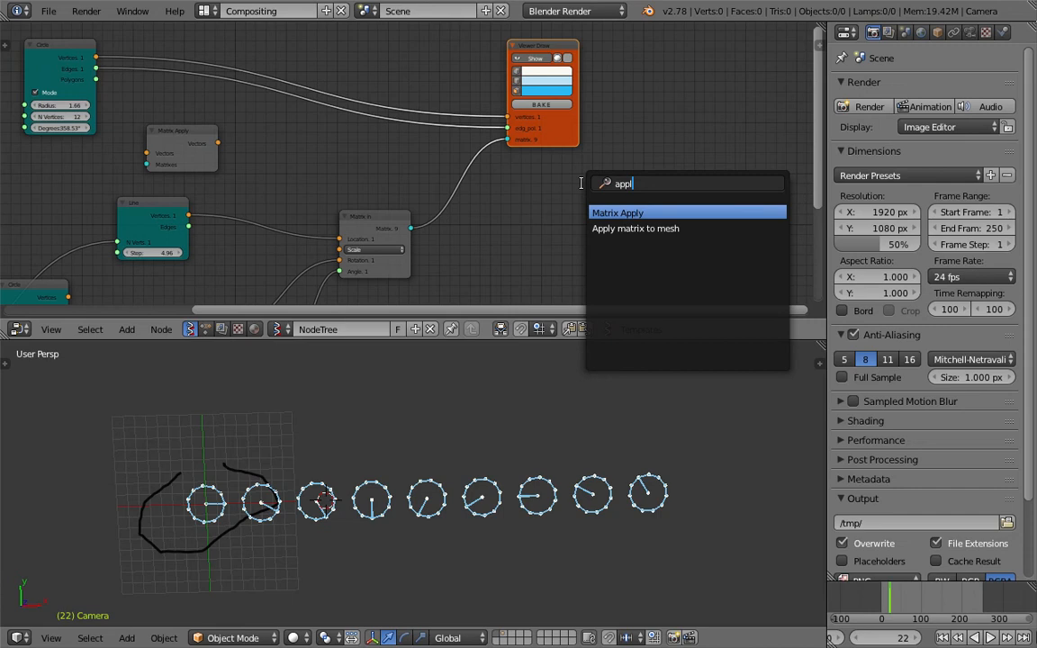
key("Escape")
- Widen the Viewer Draw node and add a second Matrix Apply node below it
left_click_drag(579, 132, 599, 123)
key("shift+a")
left_click(614, 186)
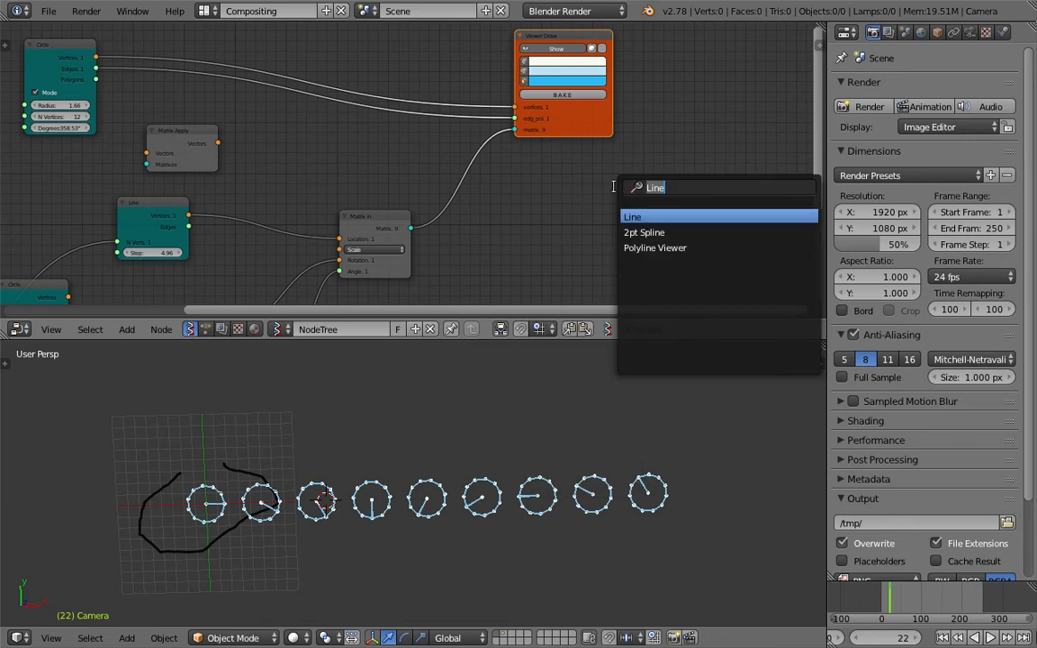
type("appl")
key("Return")
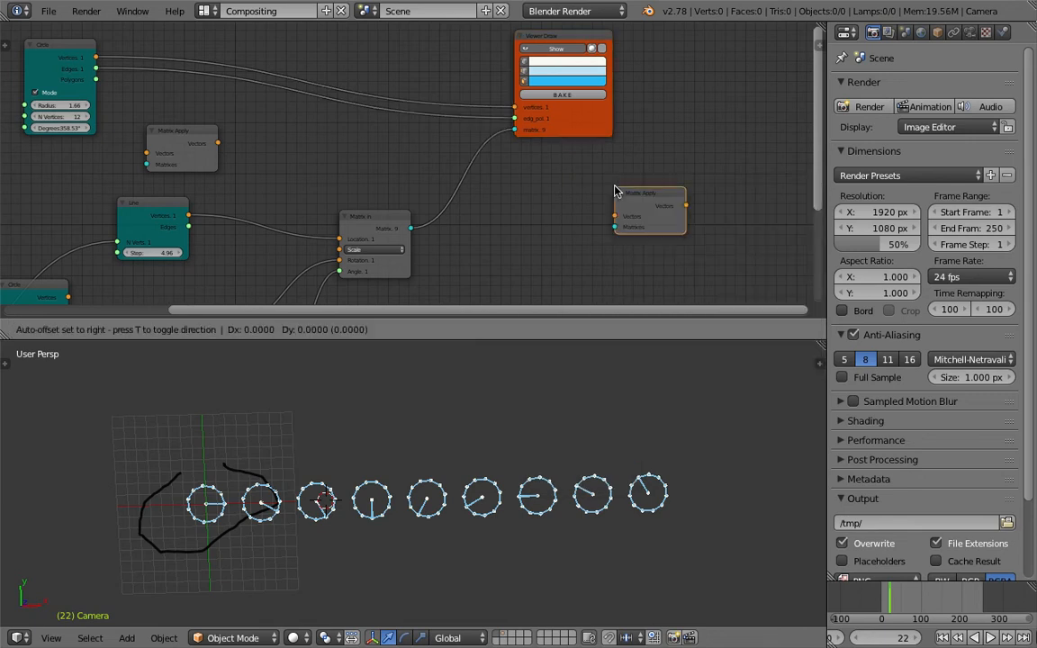
- Connect the first circle's vertices and the Matrix in output to the new Matrix Apply node, and shift that node closer to the viewer
left_click_drag(96, 58, 595, 219)
left_click_drag(414, 229, 595, 230)
left_click_drag(636, 207, 609, 186)
- Add a List Item node beyond the new Matrix Apply node
middle_click_drag(542, 185, 422, 193)
scroll(616, 173, "up", 1)
key("shift+a")
left_click(616, 171)
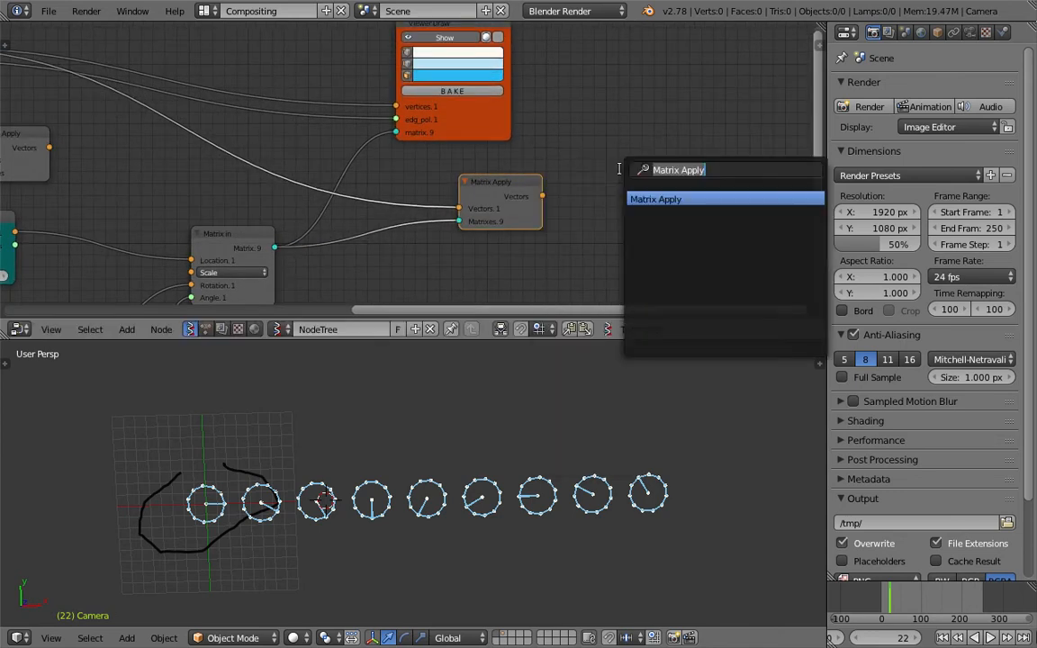
type("get")
key("BackSpace")
key("BackSpace")
key("BackSpace")
type("item")
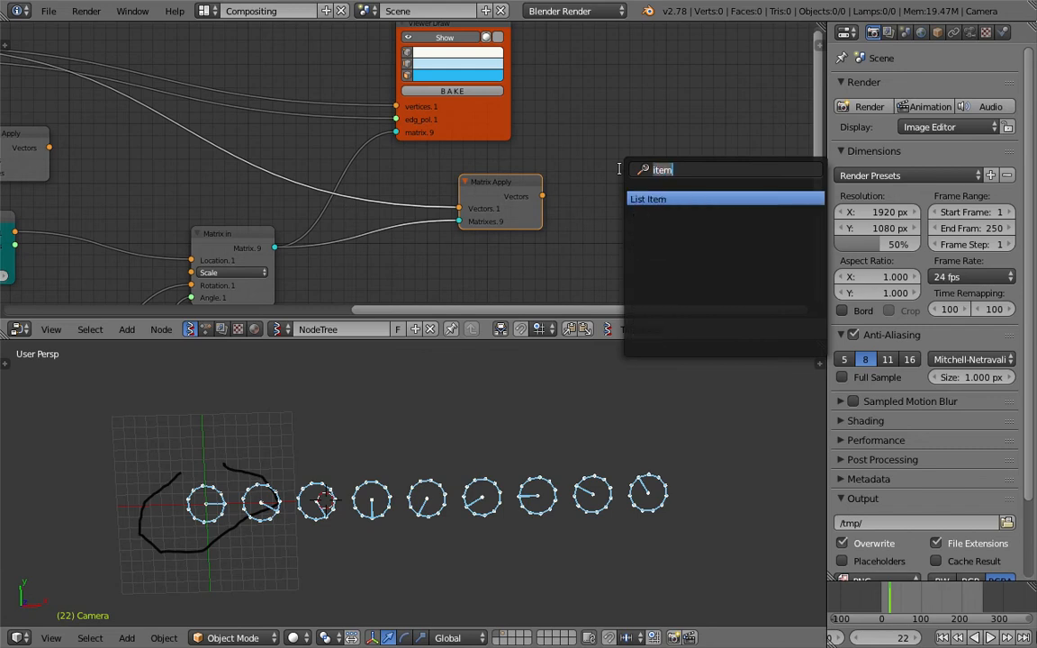
key("Return")
left_click(614, 124)
- Connect the Matrix Apply vectors to the List Item's data input and move List Item level with Matrix Apply
left_click_drag(542, 195, 613, 186)
middle_click_drag(657, 152, 471, 119)
left_click_drag(473, 110, 471, 134)
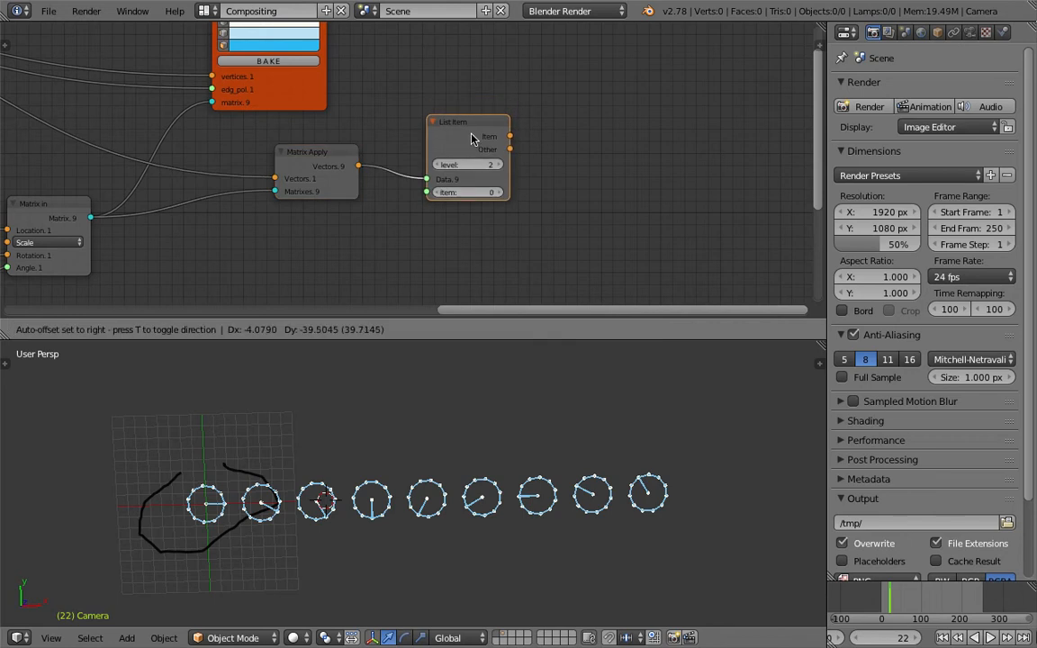
- Duplicate the Viewer Draw node, place the copy beyond List Item, and hide the original viewer's output
middle_click_drag(410, 111, 412, 140)
left_click(307, 119)
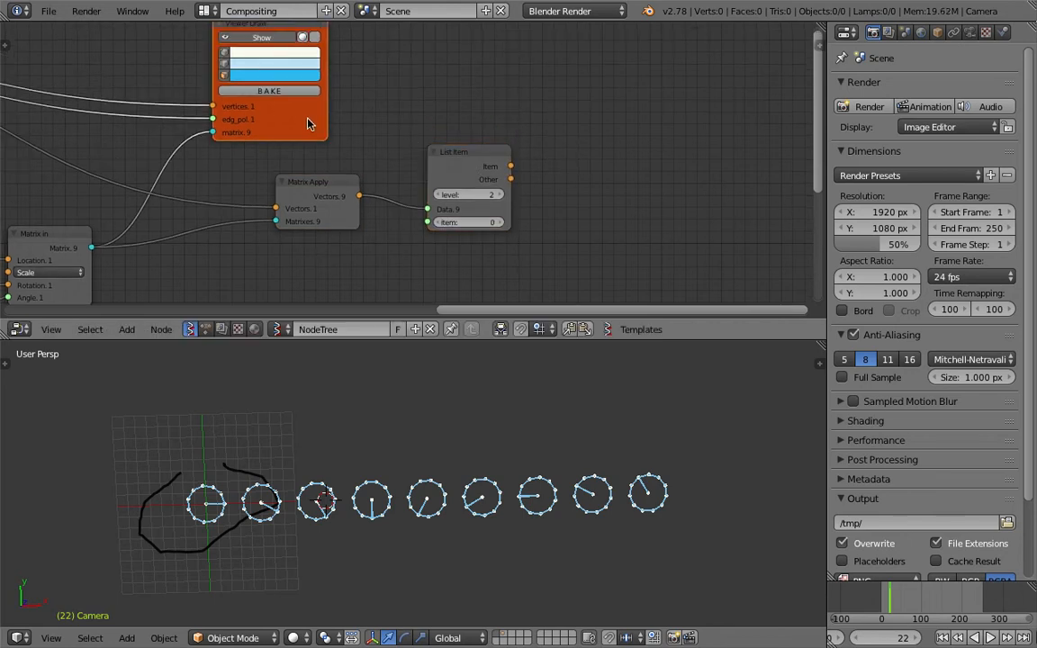
scroll(393, 122, "down", 1)
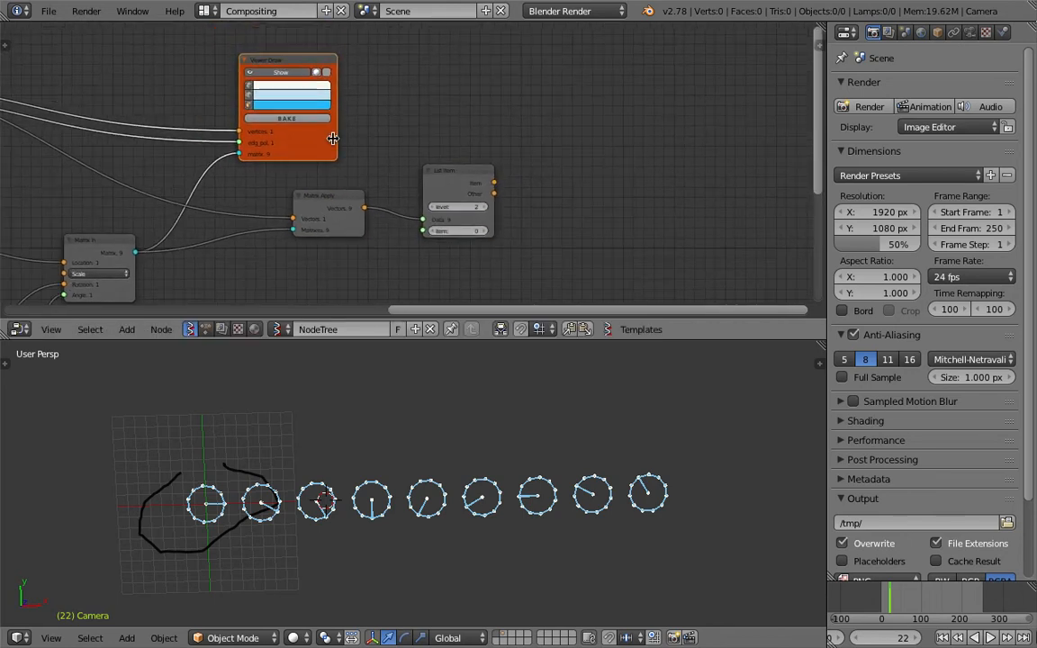
key("shift+d")
left_click(563, 159)
left_click(276, 72)
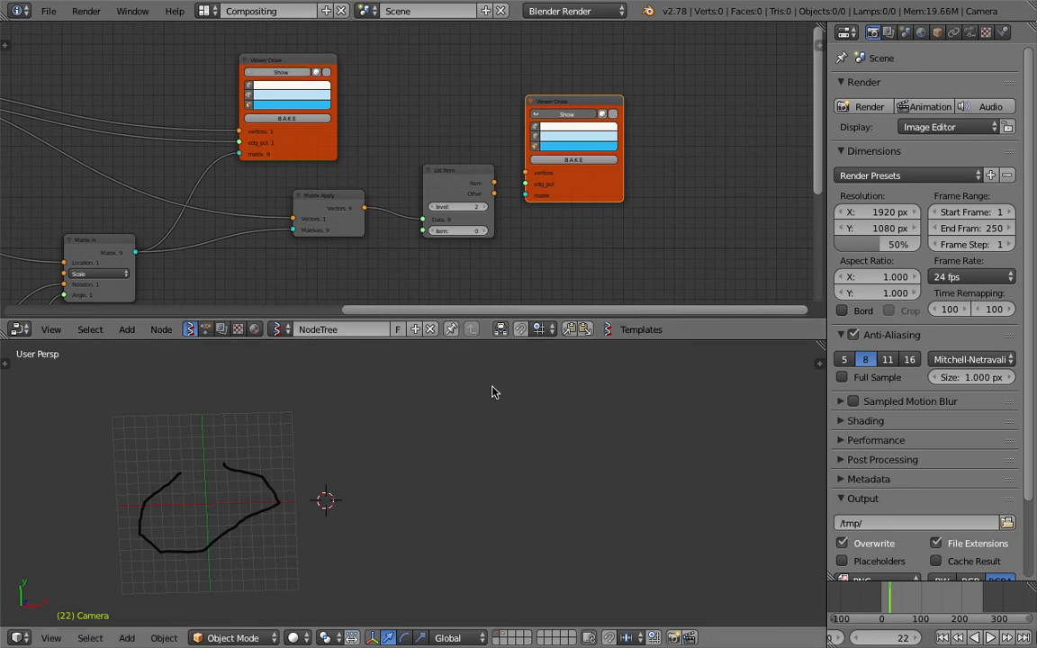
- Connect List Item's Item output to the duplicate viewer's vertices and save the file over the existing one
scroll(512, 191, "up", 2)
left_click_drag(510, 187, 543, 176)
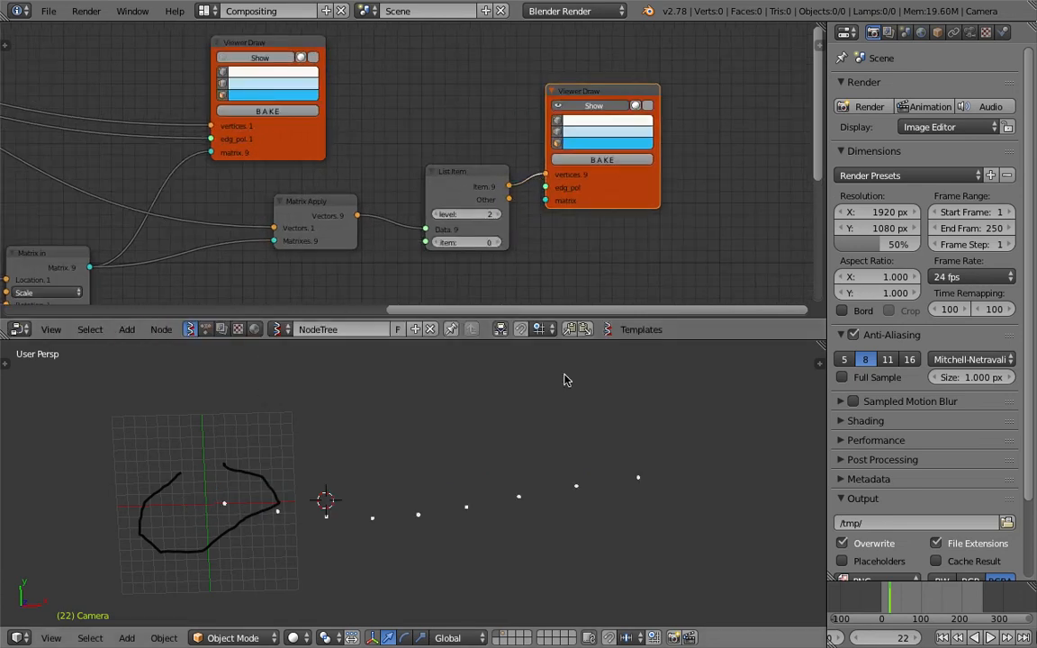
middle_click_drag(360, 477, 250, 489)
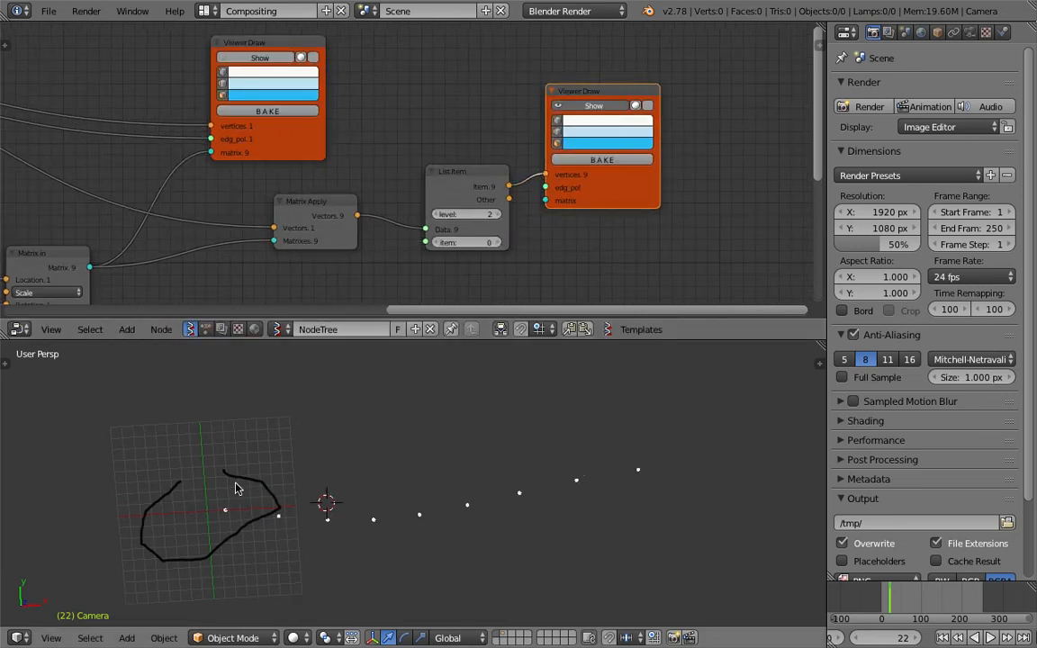
middle_click_drag(361, 434, 363, 425)
key("ctrl+s")
left_click(364, 409)
- Move the duplicate viewer further from List Item and add a UV Connection node in the node tree
middle_click_drag(690, 200, 604, 157)
left_click_drag(565, 163, 611, 157)
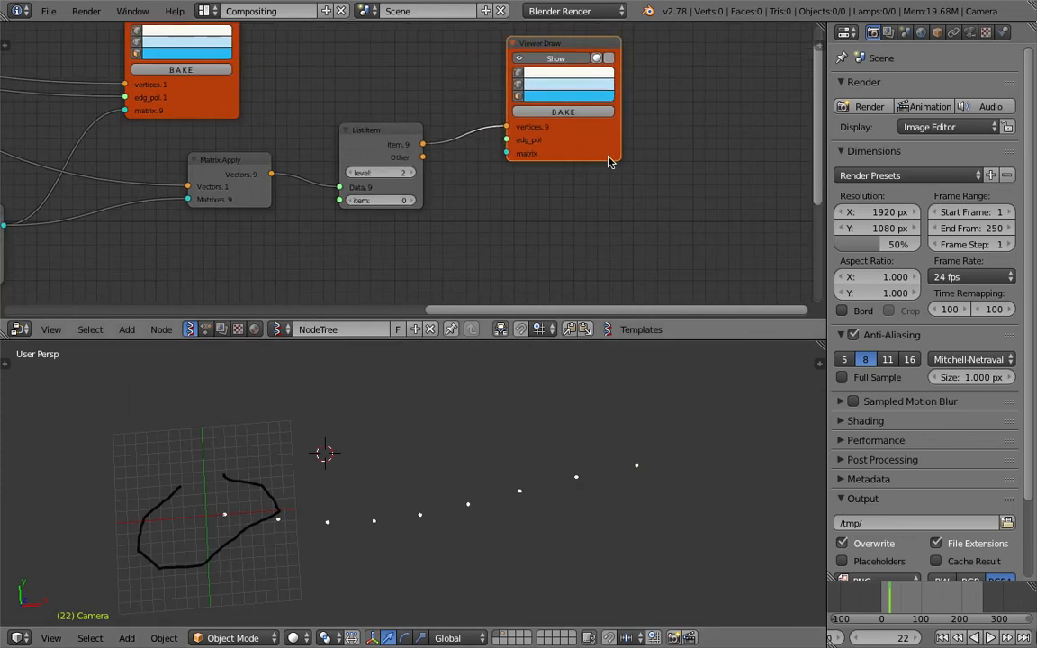
key("shift+a")
left_click(618, 198)
type("uv c")
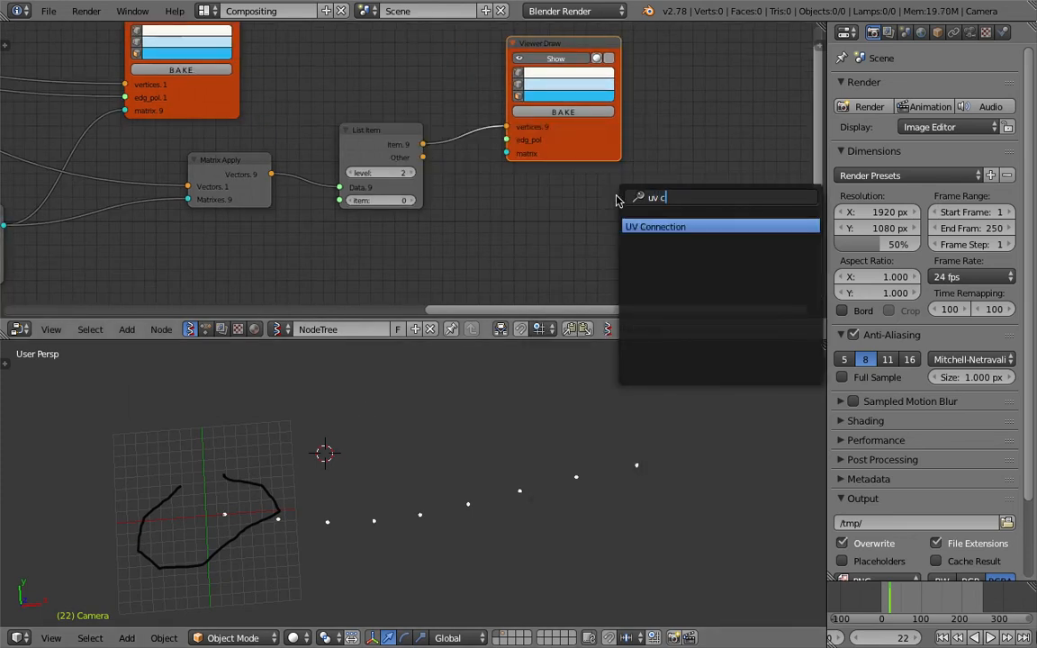
key("Return")
left_click(521, 187)
- Route List Item's output through UV Connection into the duplicate viewer's vertices and edges, using the V_dir and Edges options
left_click_drag(565, 148, 667, 132)
left_click_drag(559, 192, 544, 168)
left_click_drag(422, 144, 505, 273)
mouse_move(563, 167)
left_mouse_down()
mouse_move(531, 161)
mouse_move(611, 112)
left_mouse_up()
mouse_move(551, 198)
left_mouse_down()
mouse_move(597, 120)
mouse_move(541, 149)
mouse_move(611, 125)
left_mouse_up()
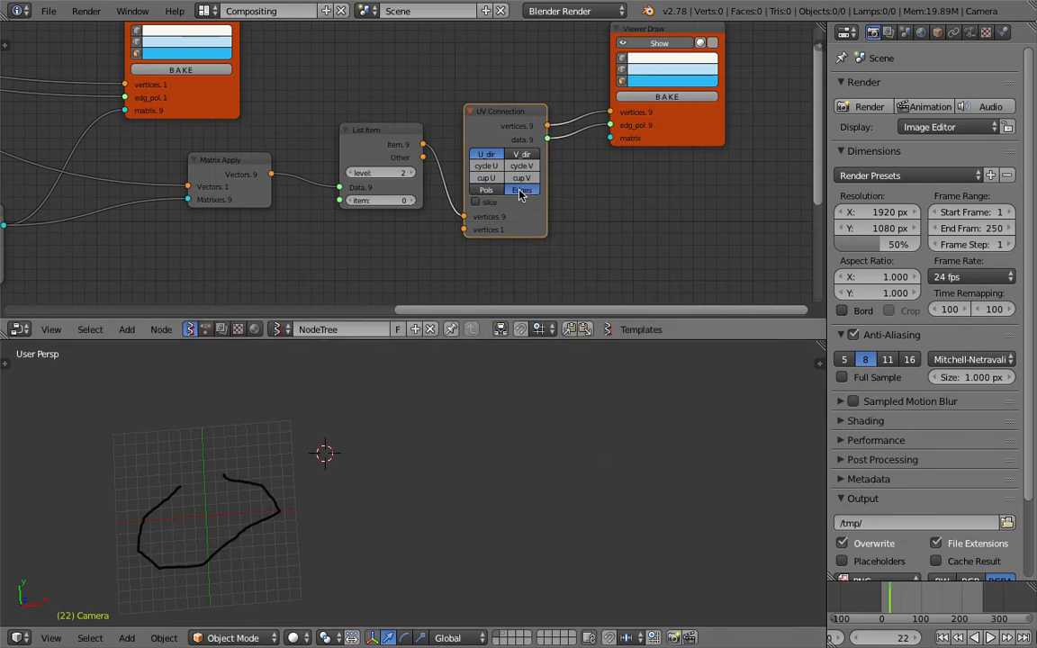
left_click(522, 156)
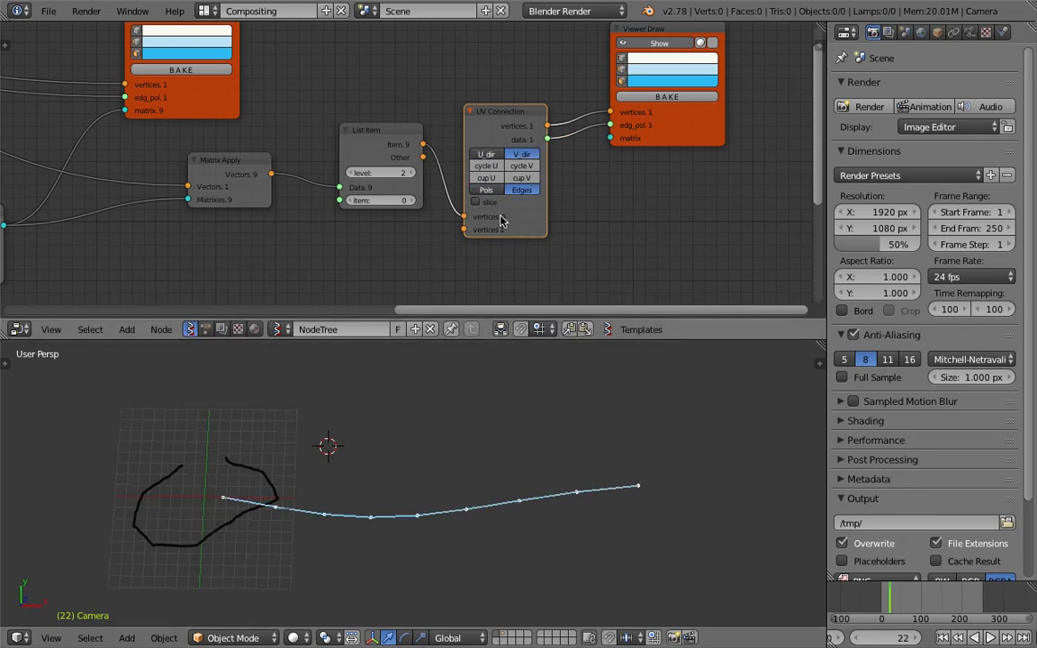
- Save the file as sv_spirograph_fun_003.blend
scroll(505, 225, "down", 5)
middle_click_drag(299, 203, 421, 198)
scroll(552, 187, "up", 2)
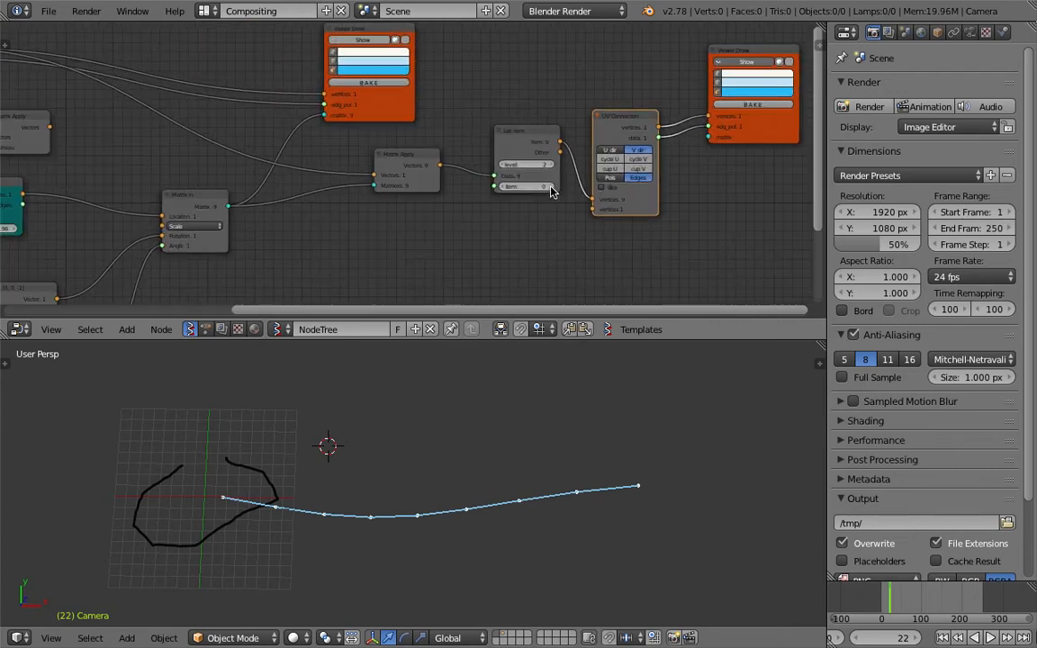
scroll(350, 196, "down", 4)
left_click(50, 12)
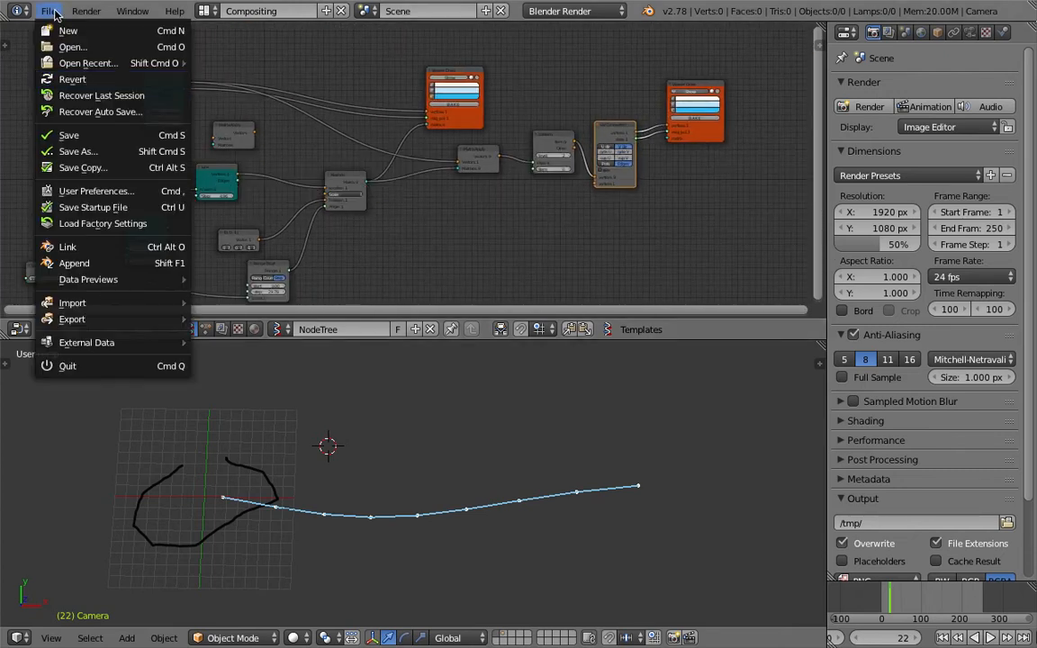
left_click(77, 151)
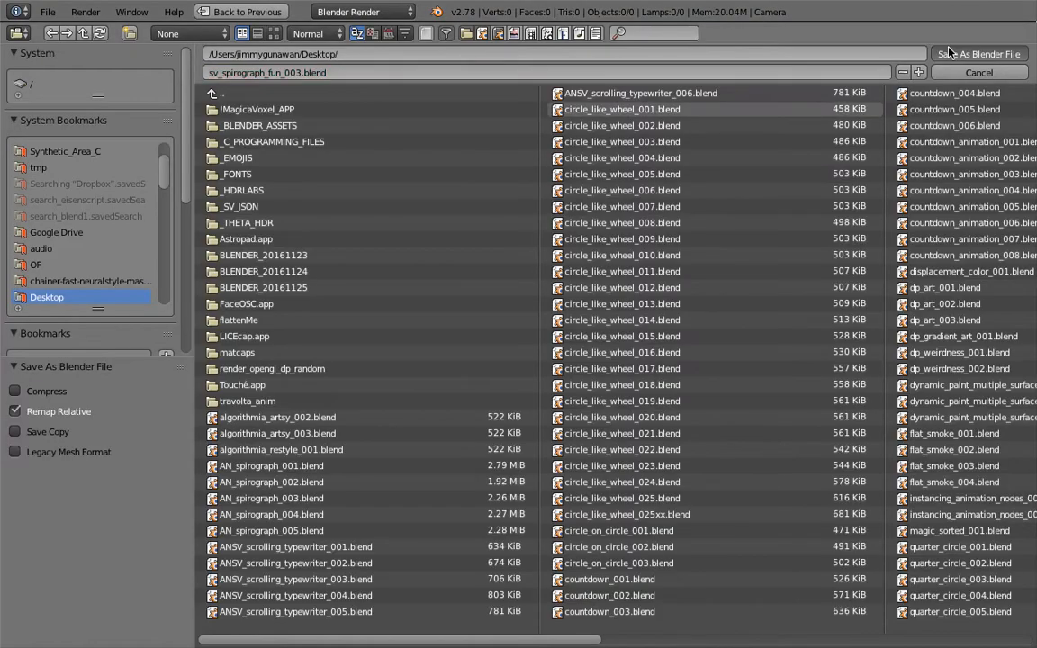
left_click(948, 54)
- Set the radius of the circle feeding the Matrix Apply node to 5.77
middle_click_drag(250, 144, 378, 109)
scroll(301, 225, "up", 4)
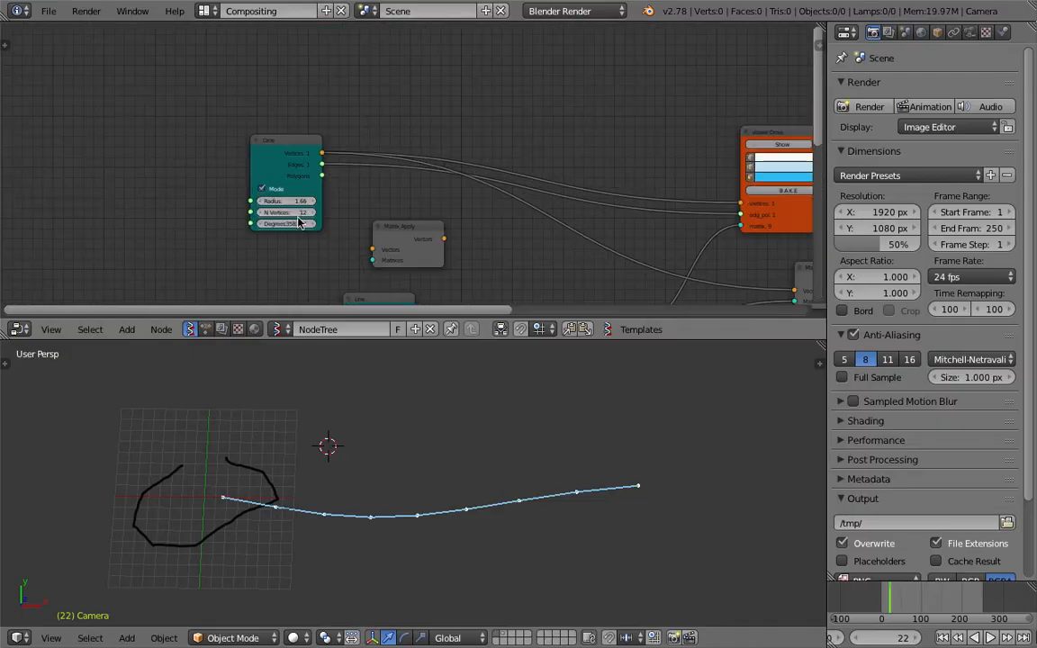
mouse_move(287, 200)
left_mouse_down()
mouse_move(329, 201)
mouse_move(286, 200)
left_mouse_up()
- Move the Circle node driven by the shared integer further down, away from the Line node
middle_click_drag(232, 250, 229, 27)
scroll(243, 154, "up", 2)
left_click_drag(259, 164, 279, 235)
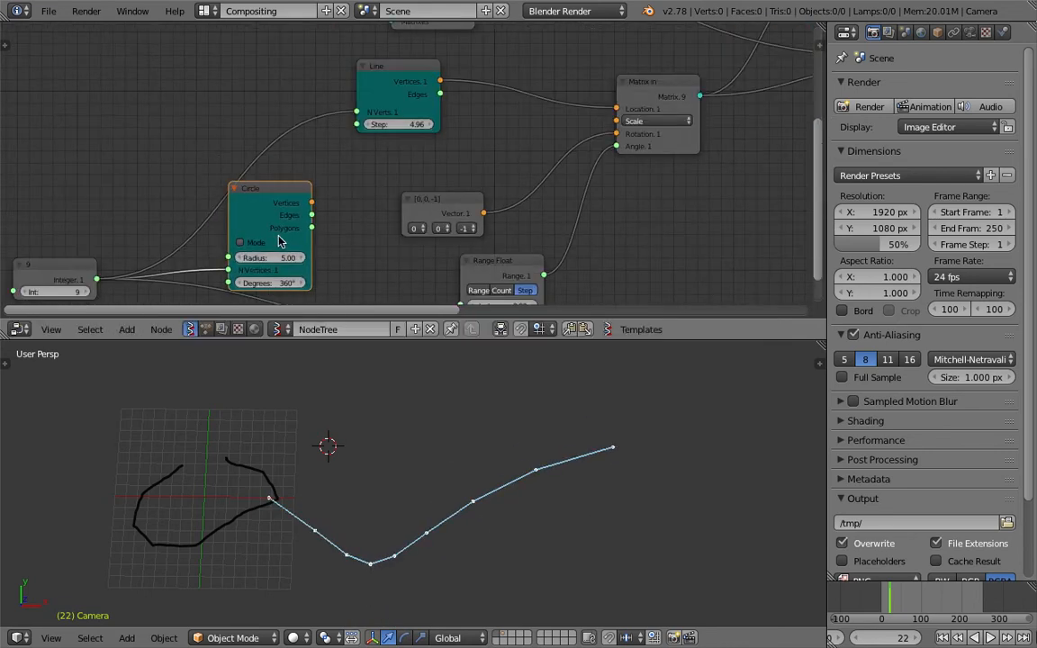
- Set the Line step to 5.05 and the Range Float step to 67.20
mouse_move(397, 123)
left_mouse_down()
mouse_move(423, 123)
mouse_move(373, 123)
mouse_move(410, 123)
mouse_move(399, 123)
left_mouse_up()
scroll(399, 149, "down", 2)
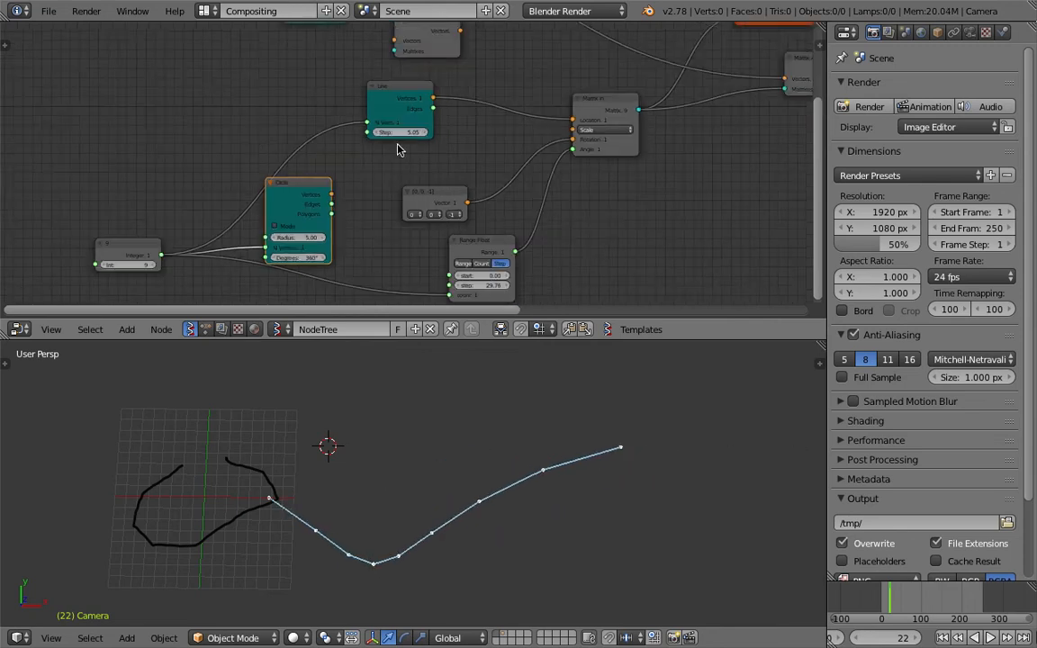
scroll(399, 149, "up", 1)
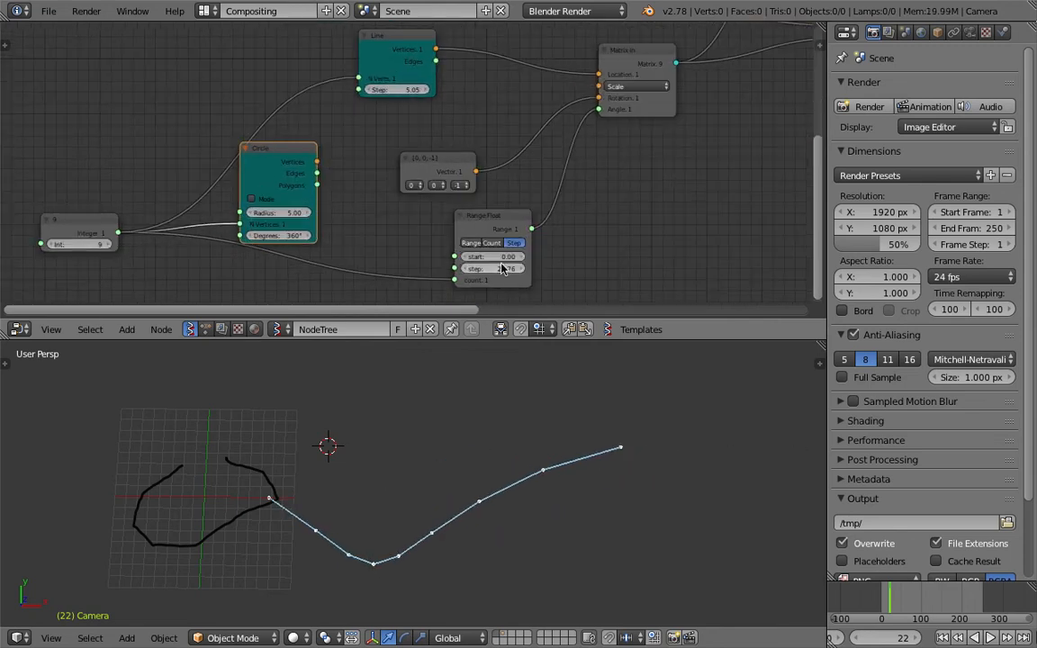
left_click_drag(493, 268, 590, 269)
- Shift the Integer node slightly and set its value to 68
scroll(405, 204, "down", 1)
middle_click_drag(312, 165, 317, 202)
middle_click_drag(289, 119, 308, 85)
middle_click_drag(187, 196, 186, 188)
left_click_drag(142, 214, 144, 241)
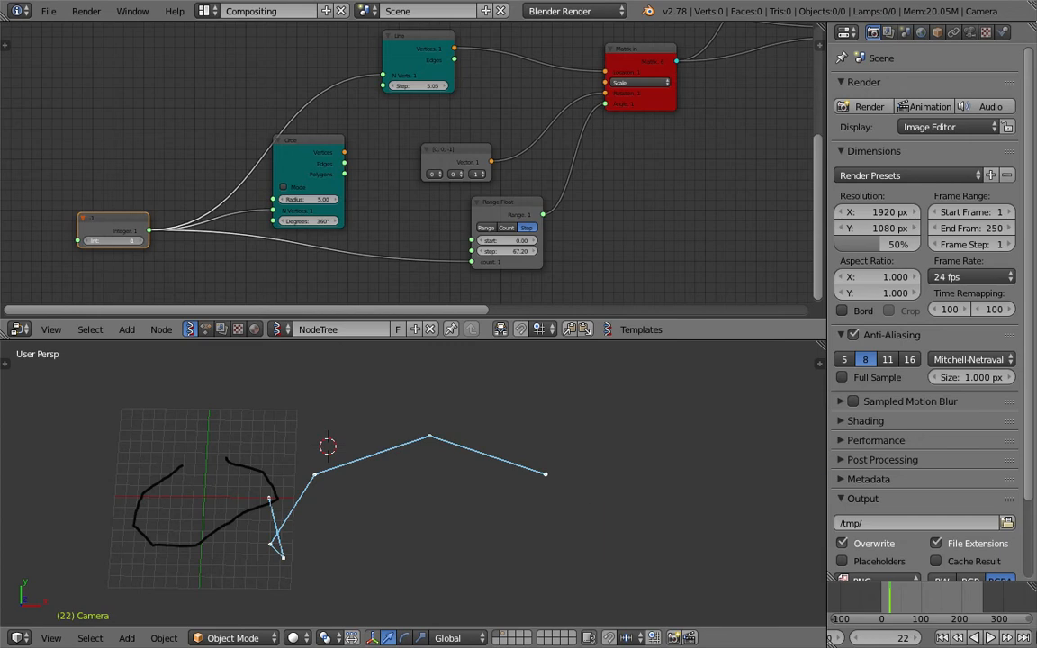
left_click_drag(125, 241, 185, 240)
- Space out the node layout by moving the Range Float and Integer nodes slightly further apart
middle_click_drag(127, 178, 117, 186)
scroll(621, 507, "down", 2)
middle_click_drag(570, 486, 478, 482, "shift")
left_click_drag(489, 207, 502, 206)
middle_click_drag(292, 169, 325, 116)
left_click_drag(146, 182, 124, 197)
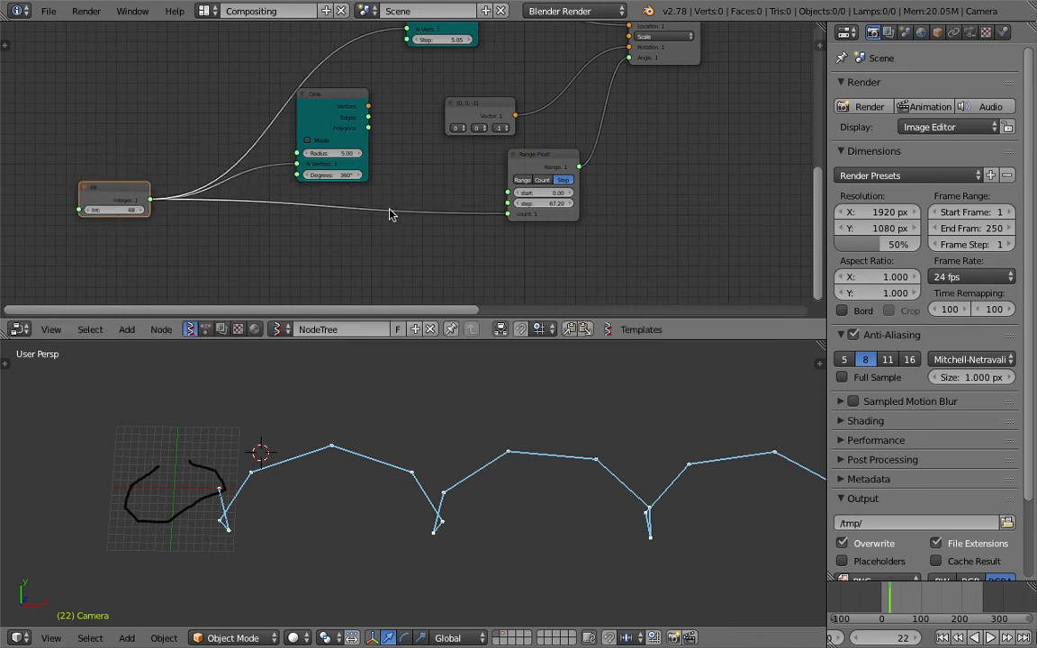
- Cut the links from the Integer node to the Range Float and Line nodes
left_click_drag(399, 210, 396, 222, "ctrl")
left_click_drag(317, 48, 351, 101, "ctrl")
middle_click_drag(355, 113, 355, 101)
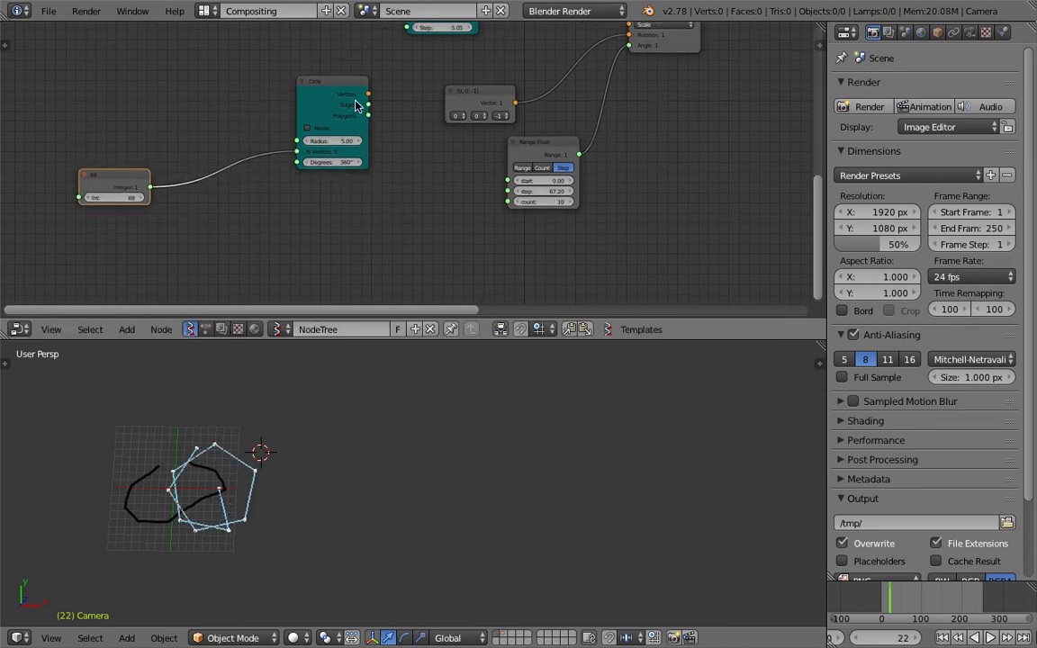
- Move the Integer node up and further away from the Circle node it feeds
left_click_drag(135, 180, 109, 113)
middle_click_drag(155, 124, 178, 158)
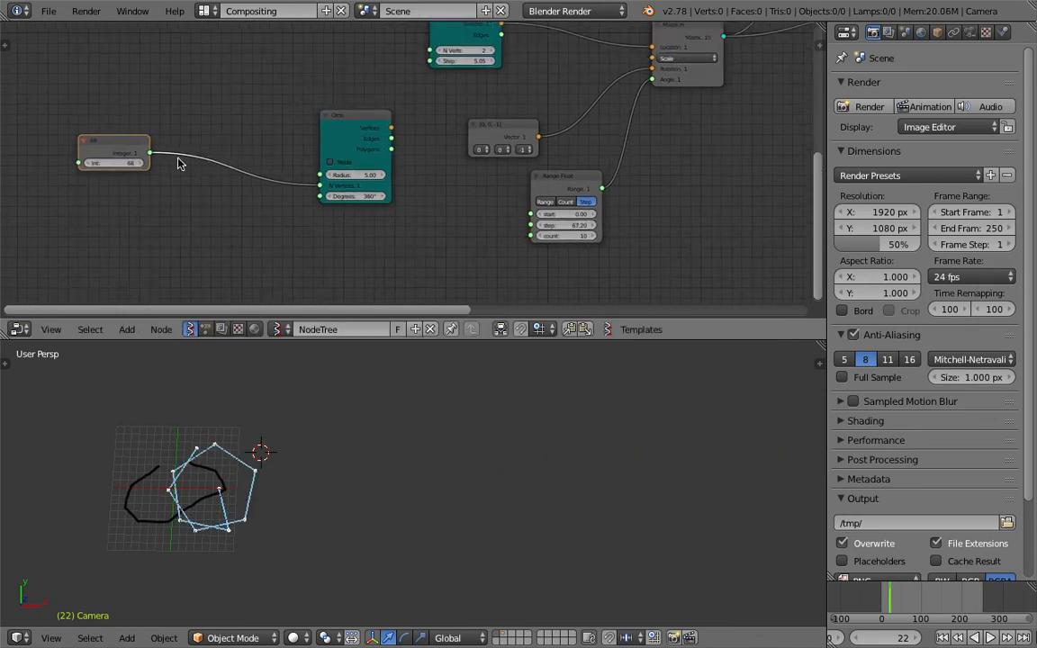
left_click_drag(129, 140, 110, 127)
middle_click_drag(197, 135, 131, 140)
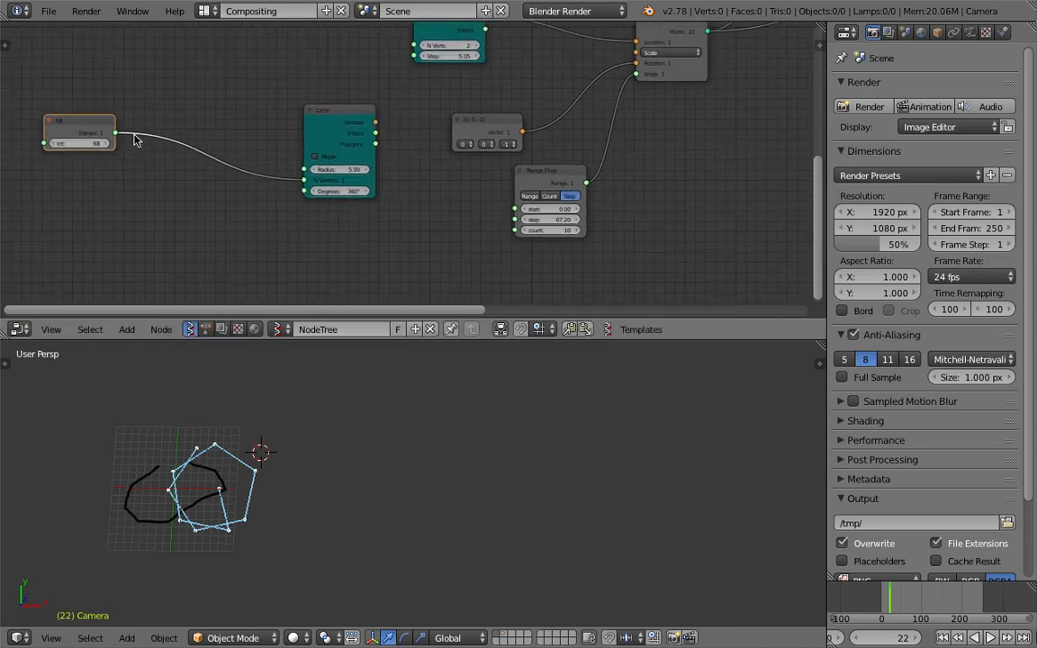
- Set the Line's vertex count and the Range Float's count to 50 each
middle_click_drag(264, 140, 233, 169)
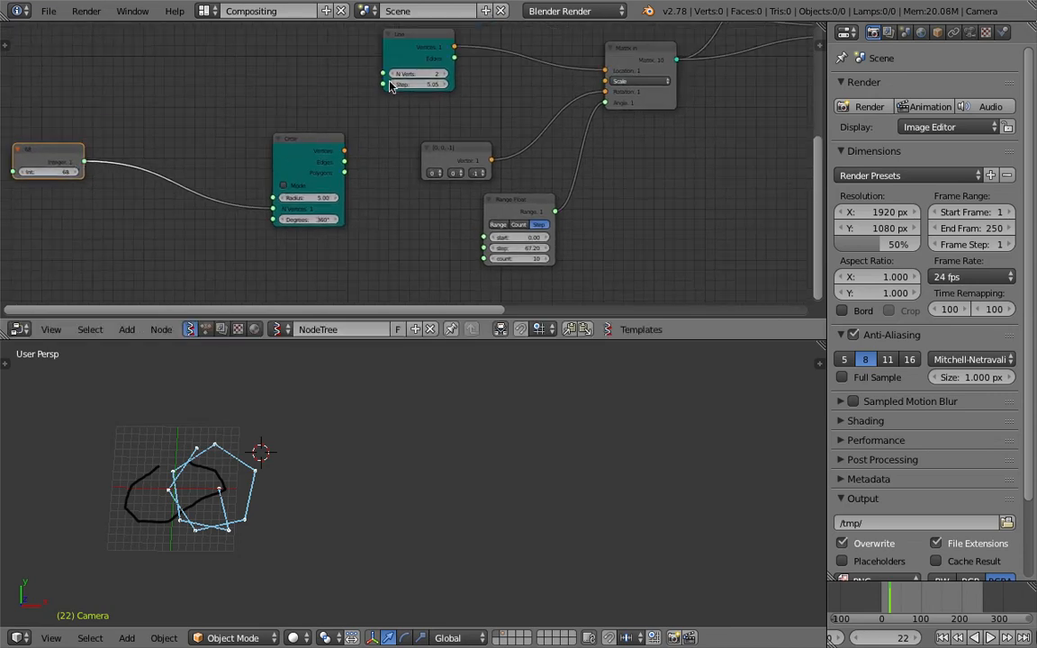
left_click_drag(419, 73, 451, 74)
middle_click_drag(428, 75, 410, 113)
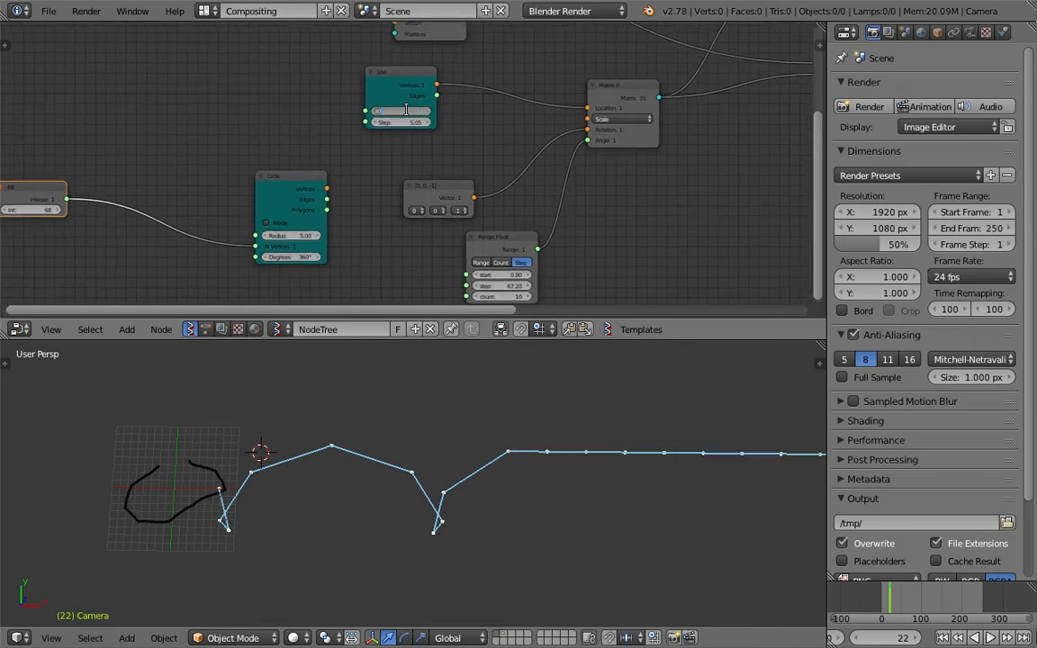
middle_click_drag(410, 186, 376, 136)
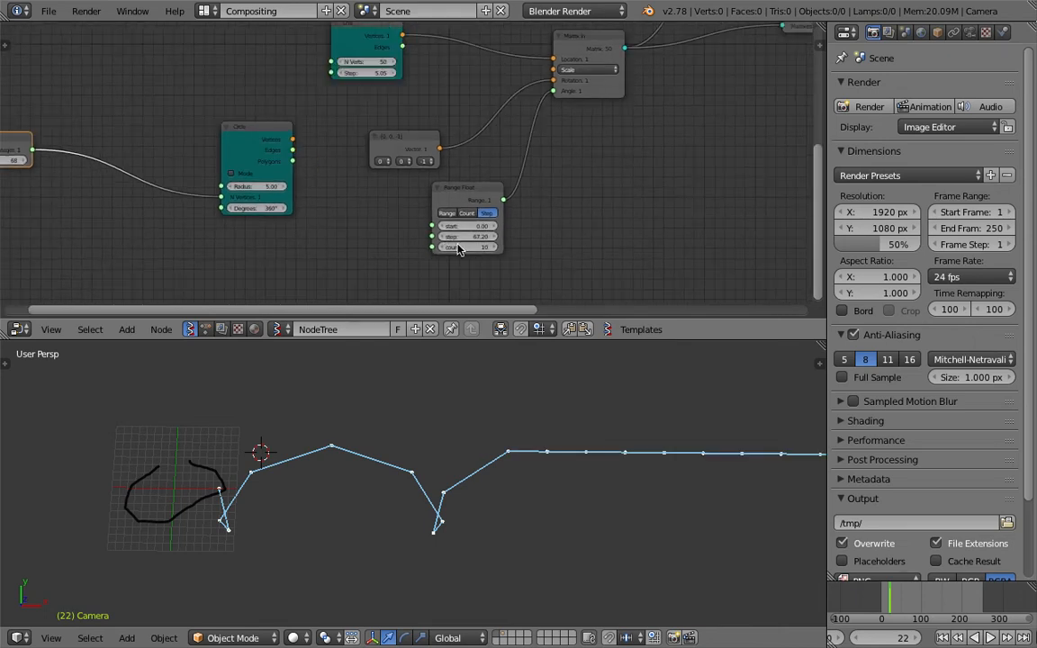
left_click_drag(458, 247, 480, 248)
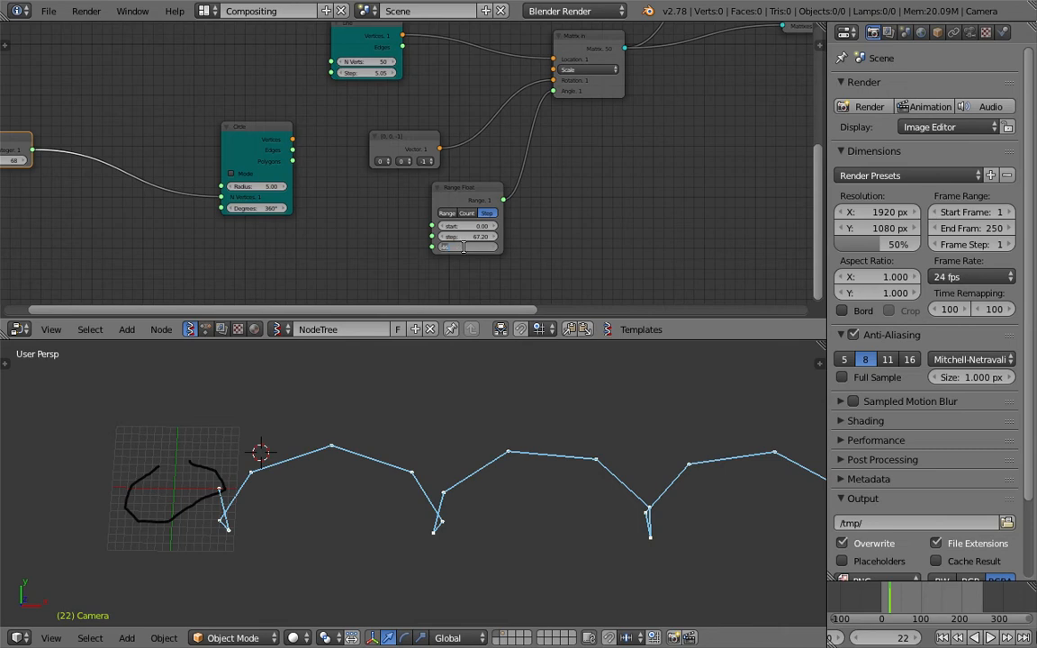
scroll(573, 421, "down", 3)
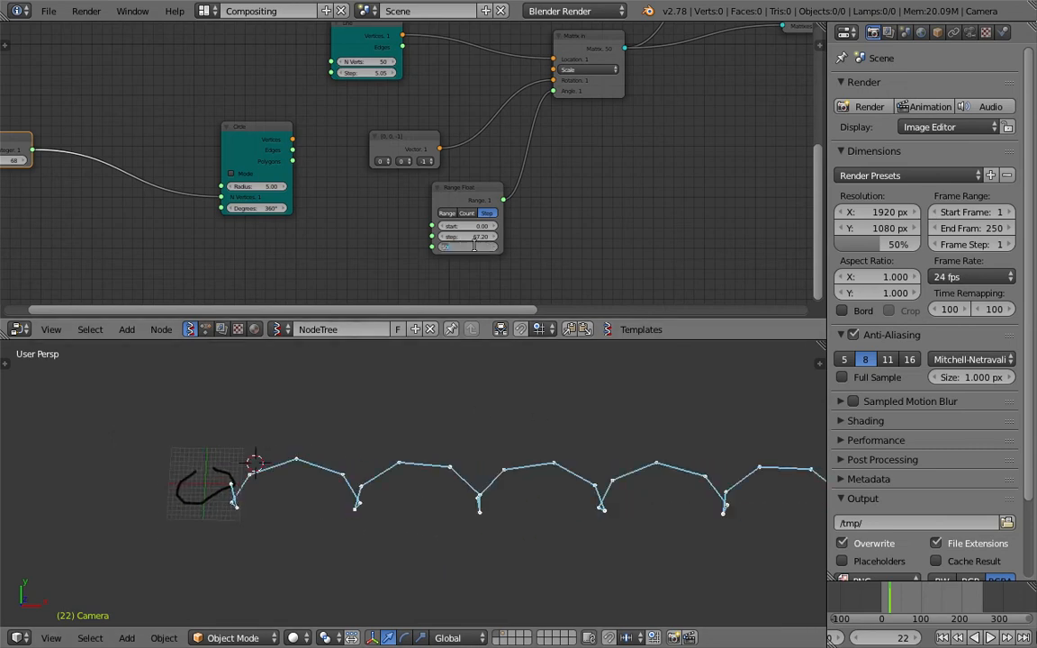
- Set the Range Float step to 18.16
left_click_drag(467, 236, 532, 236)
key("Escape")
left_click_drag(466, 236, 480, 236)
- Reconnect the Integer node to the Line's vertex count and the Range Float's count
middle_click_drag(245, 143, 308, 128)
scroll(239, 153, "down", 1)
left_click_drag(81, 140, 362, 61)
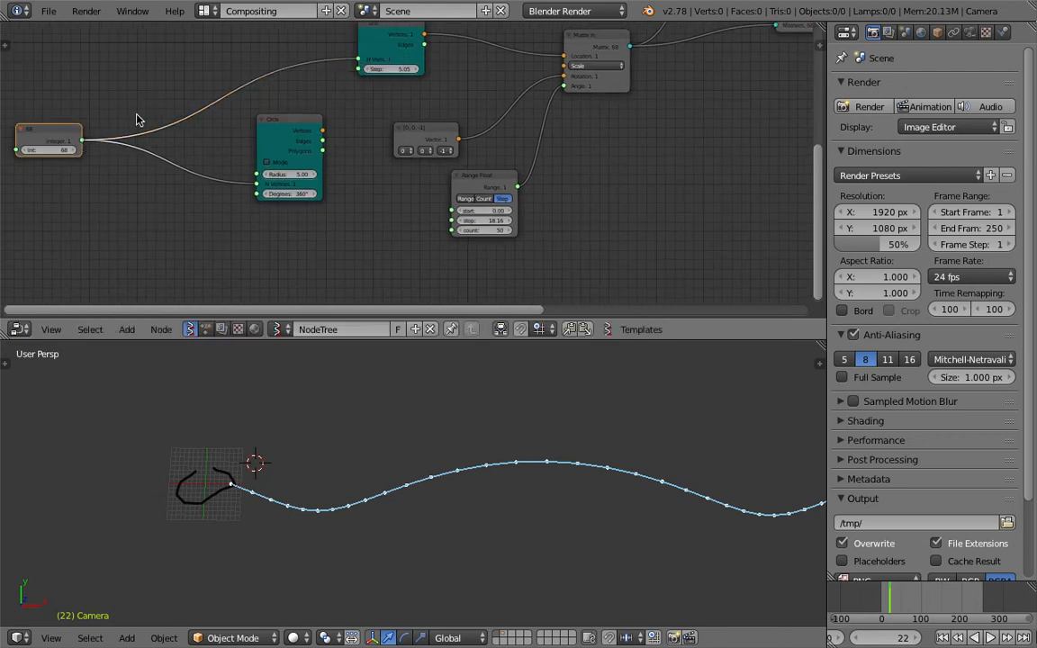
left_click_drag(82, 141, 451, 230)
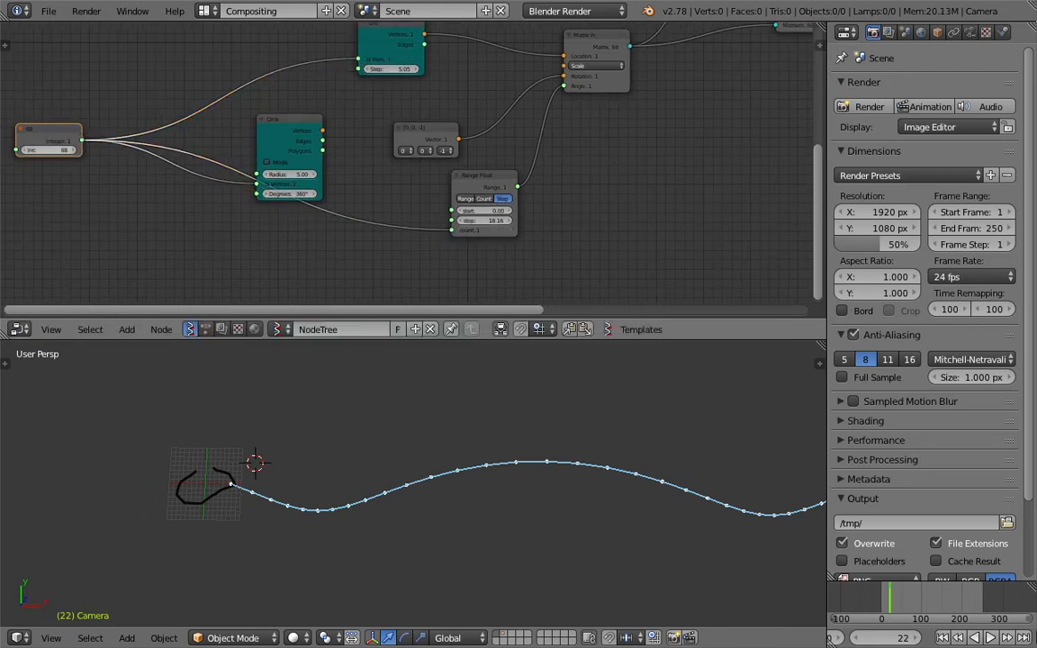
- Set the shared Integer value to 153 and frame the longer curve in the 3D view
left_click_drag(49, 149, 46, 149)
scroll(529, 436, "down", 3)
scroll(364, 453, "down", 2)
middle_click_drag(529, 436, 381, 436, "shift")
middle_click_drag(397, 122, 391, 255)
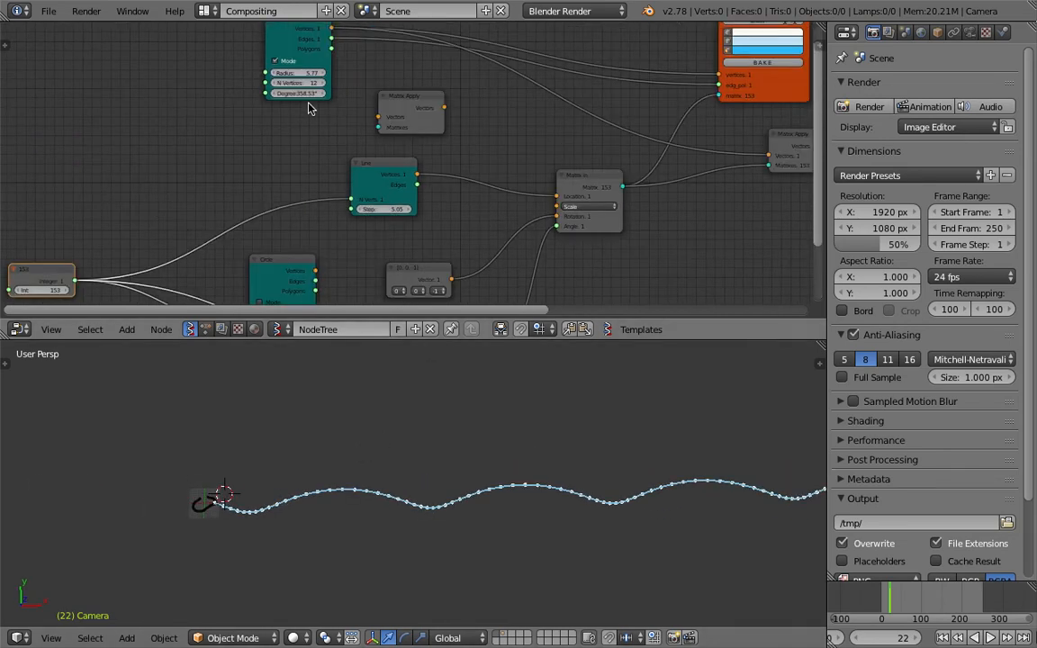
- Increase the tracing Circle's radius to 25.09 to form loops along the line
left_click_drag(306, 72, 329, 72)
scroll(433, 483, "down", 3)
middle_click_drag(433, 482, 330, 488, "shift")
scroll(618, 539, "down", 2)
scroll(611, 510, "up", 5)
middle_click_drag(419, 494, 409, 470)
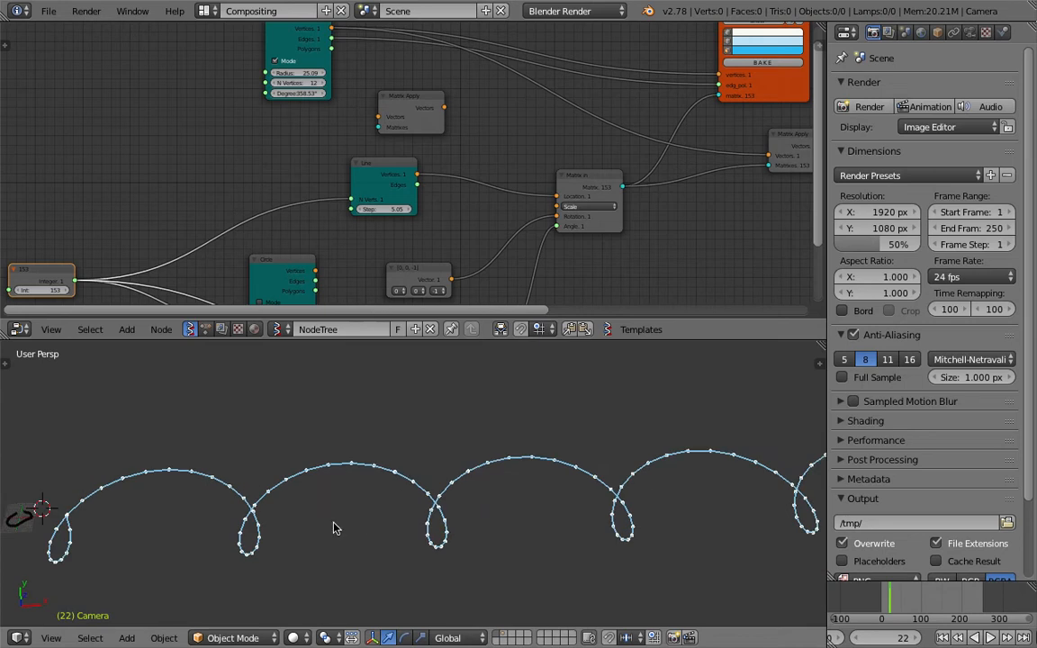
scroll(560, 480, "down", 2)
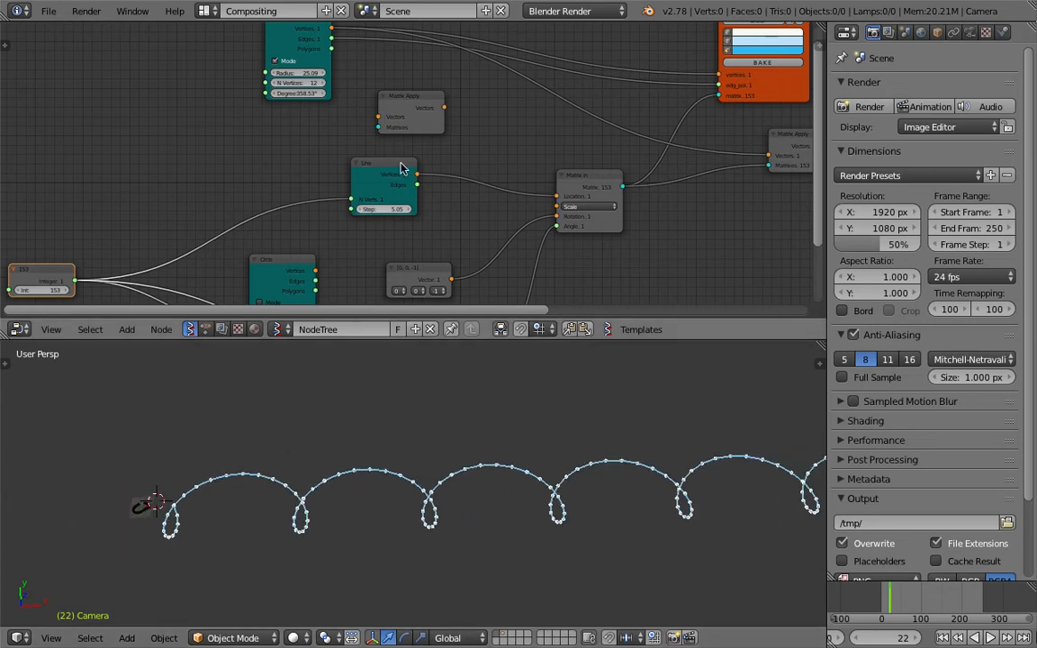
- Shift the unused lower Circle and Matrix Apply nodes slightly, and save over the existing file
middle_click_drag(407, 165, 383, 183)
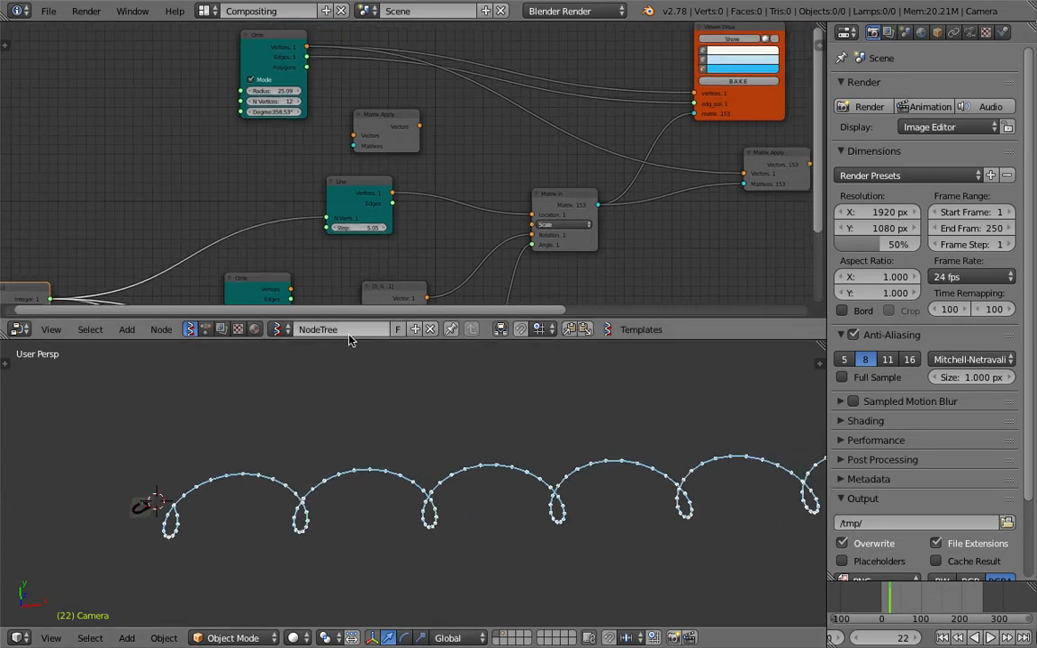
middle_click_drag(278, 253, 332, 218)
left_click_drag(295, 262, 302, 252)
scroll(365, 199, "down", 1)
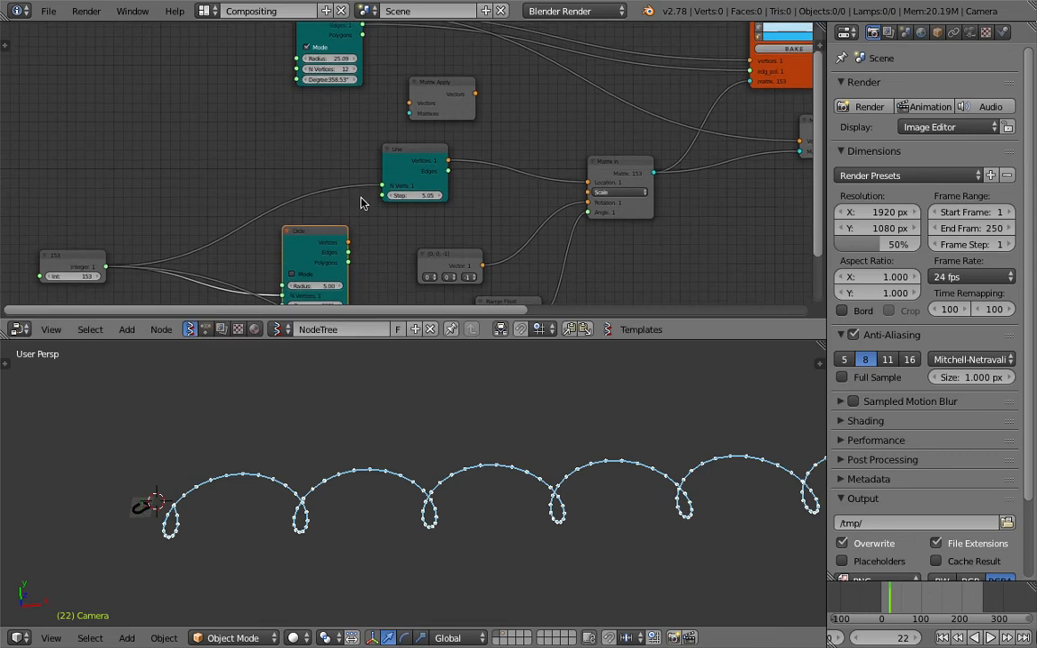
left_click_drag(445, 98, 463, 101)
key("ctrl+s")
left_click(463, 102)
- Briefly play and stop the animation, and move the Vector and Range Float nodes up closer to the Matrix In node
scroll(678, 572, "down", 1)
middle_click_drag(625, 521, 619, 516)
left_click(996, 636)
left_click(996, 636)
middle_click_drag(554, 278, 543, 199)
scroll(504, 194, "up", 1)
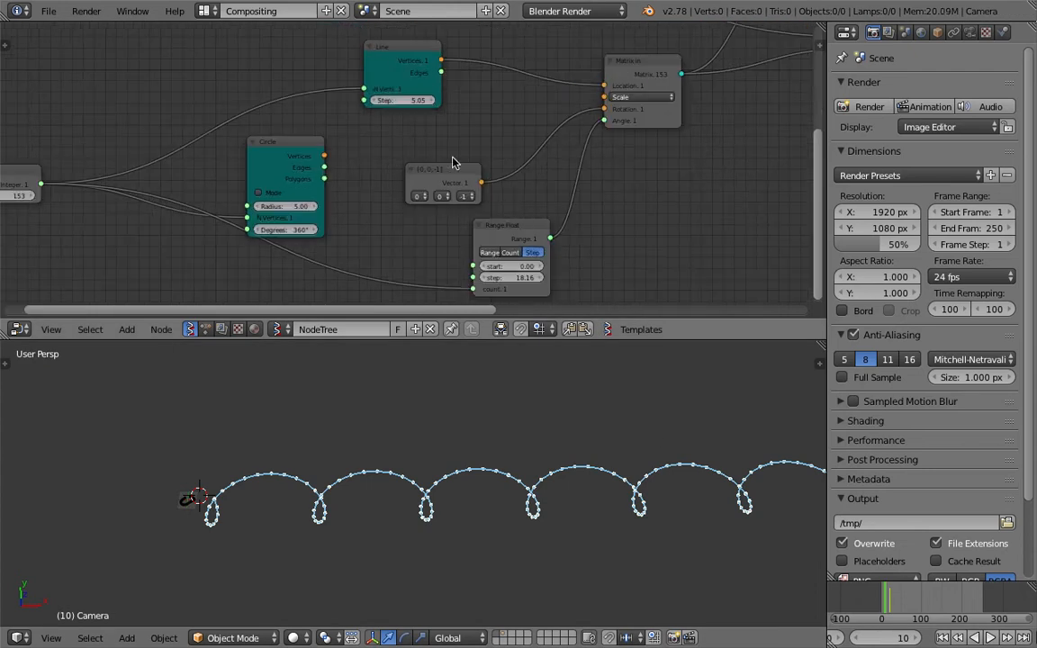
left_click_drag(450, 169, 463, 122)
left_click_drag(507, 231, 492, 200)
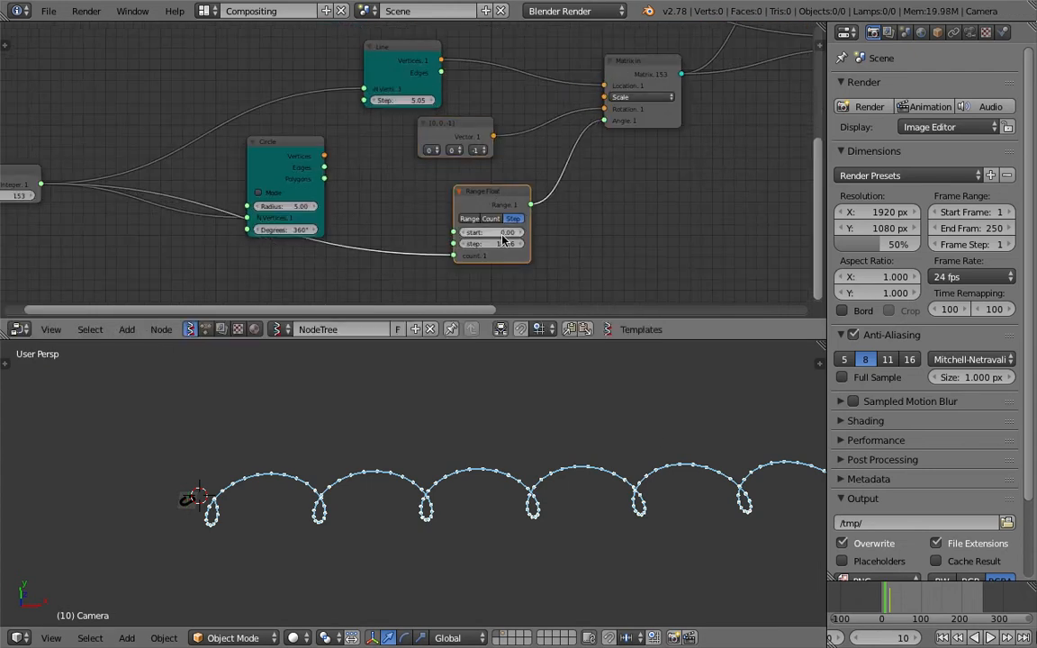
- Set the Range Float step to 27.64 and its start to 0
left_click_drag(490, 232, 516, 235)
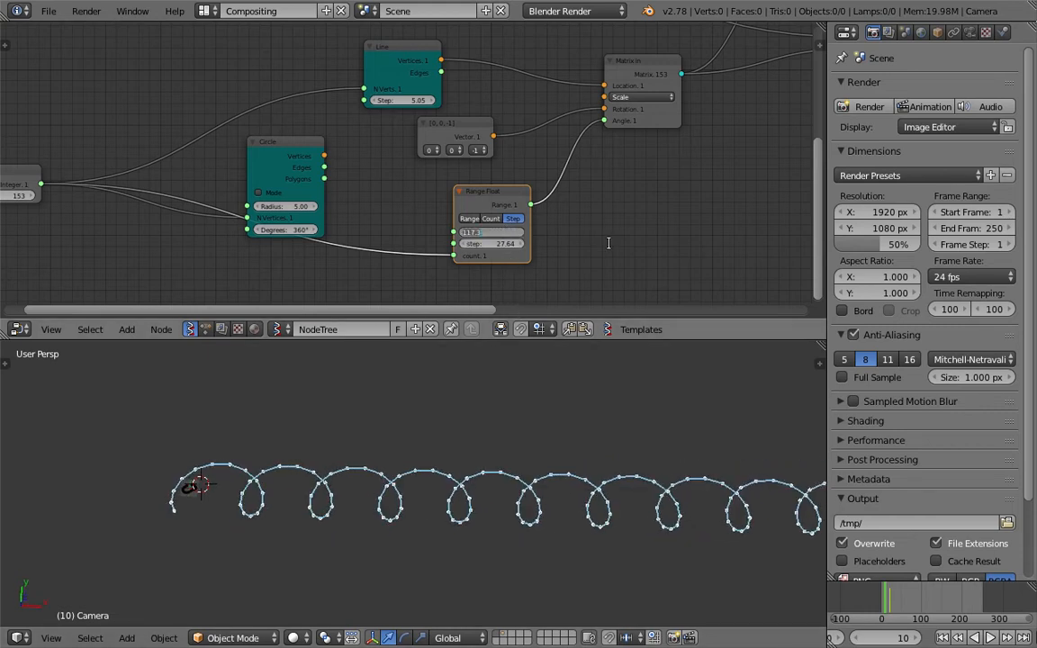
type("0")
key("Return")
- Adjust the tracing Circle's radius and save over the existing file
middle_click_drag(614, 228, 618, 244)
middle_click_drag(361, 128, 390, 328)
mouse_move(342, 158)
left_mouse_down()
mouse_move(389, 158)
mouse_move(342, 157)
mouse_move(351, 158)
left_mouse_up()
middle_click_drag(618, 139, 534, 87)
key("ctrl+s")
left_click(534, 110)
- Set the Line's step to 3.73 and move the Line node away from the Matrix In node
middle_click_drag(430, 212, 453, 152)
mouse_move(369, 202)
left_mouse_down()
mouse_move(397, 202)
mouse_move(356, 202)
mouse_move(389, 203)
left_mouse_up()
middle_click_drag(383, 154, 393, 132)
left_click_drag(393, 133, 312, 129)
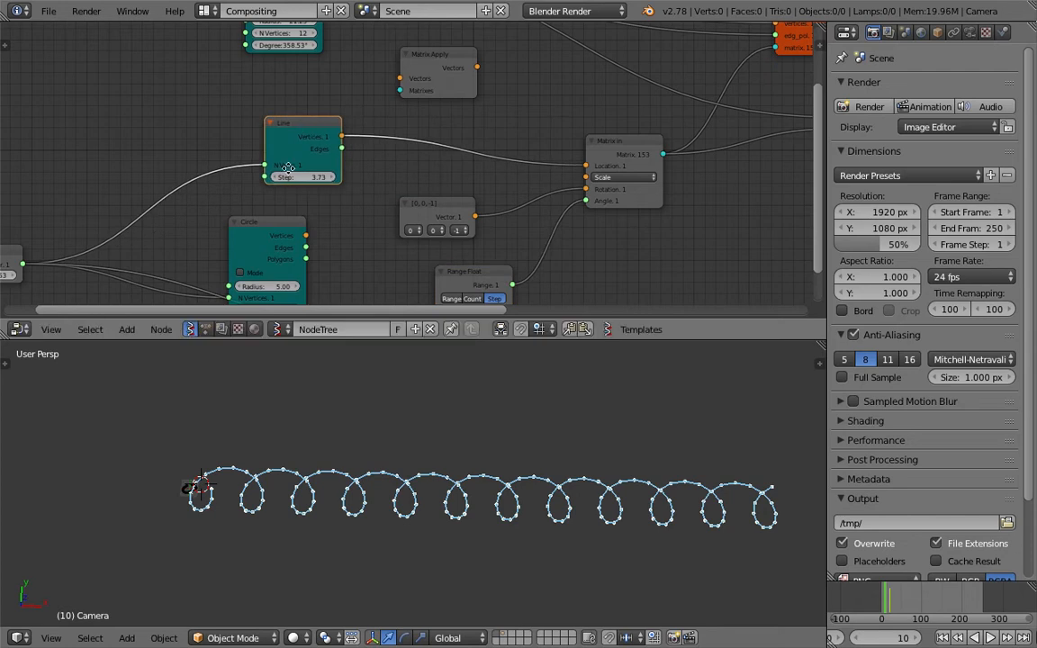
middle_click_drag(288, 168, 314, 140)
- Replace the Line with the lower Circle, linking the Integer to its vertex count and its vertices to the Matrix In location
left_click_drag(293, 200, 321, 171)
left_click_drag(48, 236, 116, 237)
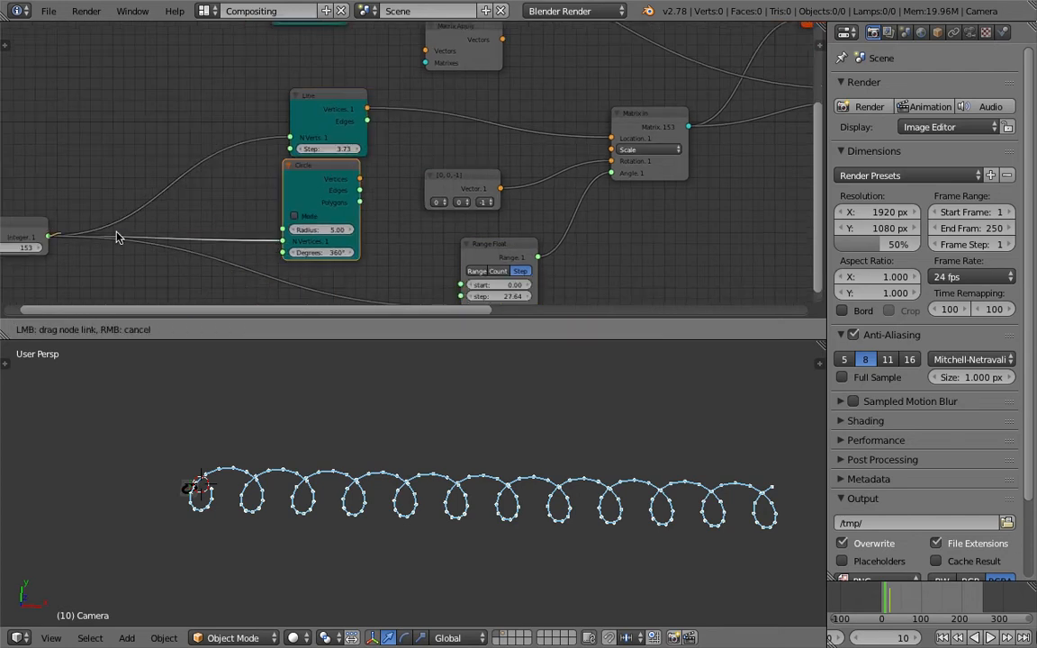
left_click_drag(284, 244, 284, 242)
left_click_drag(361, 179, 612, 137)
left_click_drag(346, 185, 351, 130)
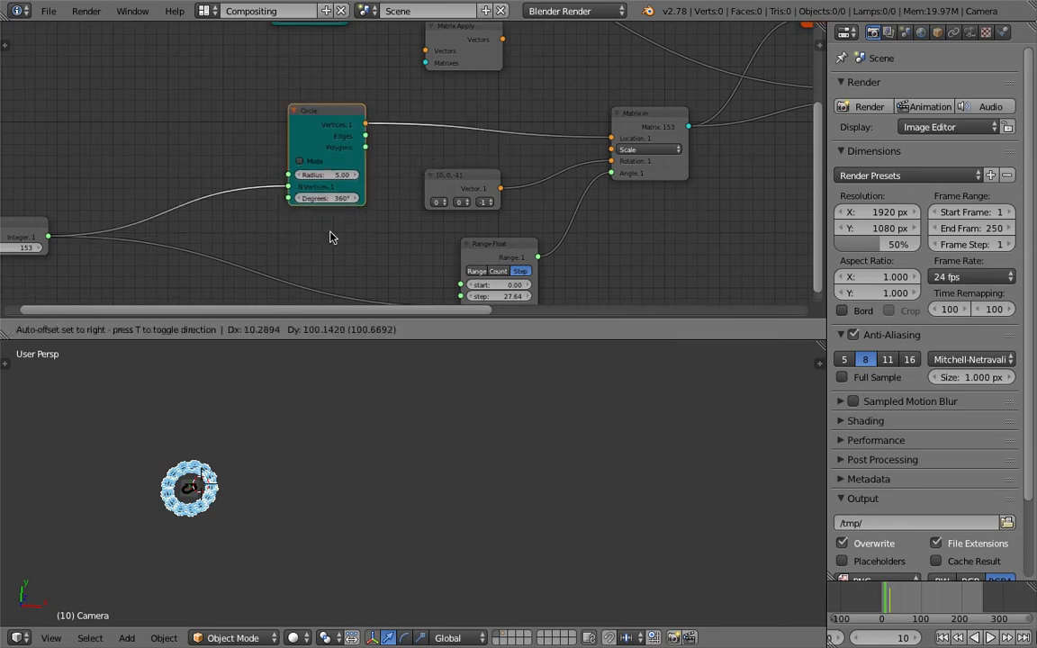
- Frame the circular curve, save the file, and set the path Circle's radius to 29.21
key("Home")
left_click(531, 461)
left_click(556, 491)
key("ctrl+s")
left_click(555, 493)
scroll(407, 250, "down", 3)
middle_click_drag(375, 214, 341, 176)
left_click_drag(319, 135, 597, 135)
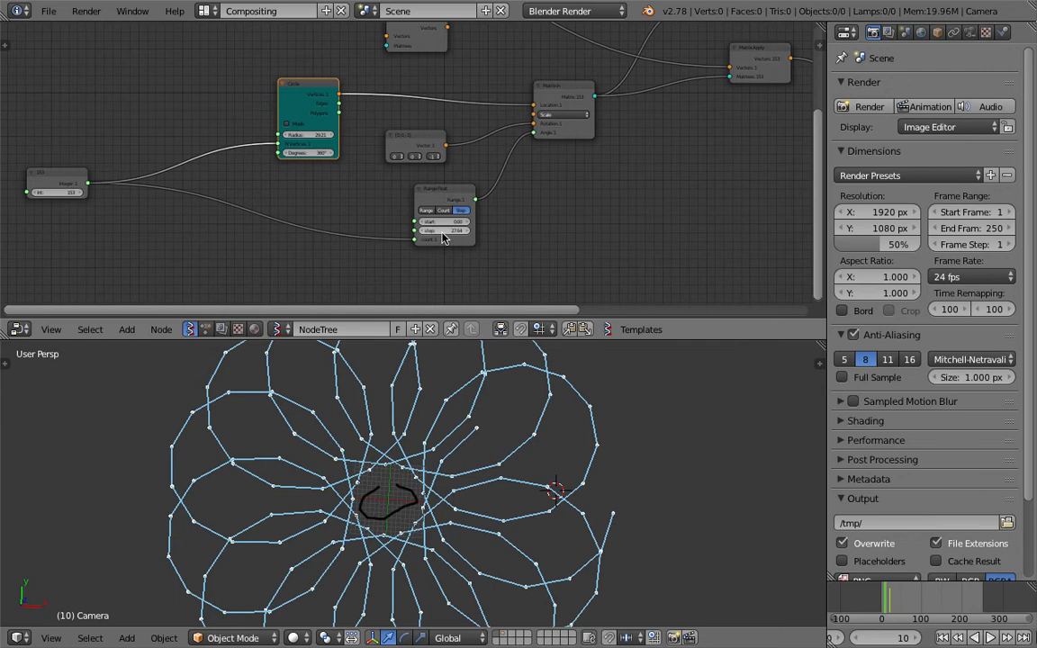
- Set the Range Float step to 28.36 so the loops nearly close, saving over the existing file
left_click_drag(445, 230, 474, 231)
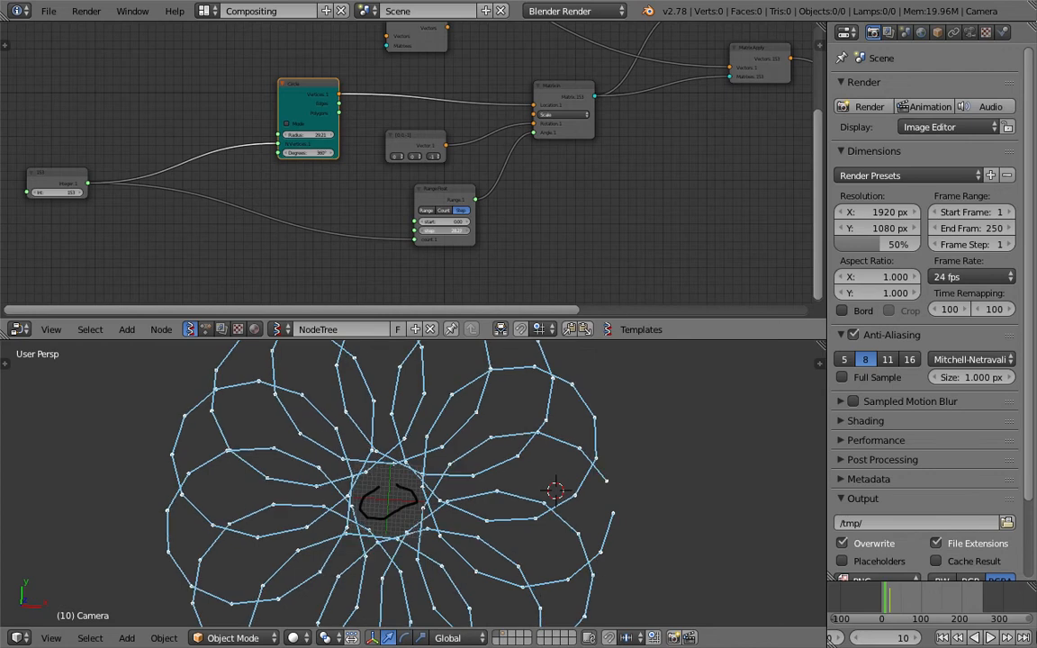
scroll(442, 237, "up", 3)
key("ctrl+s")
left_click(461, 239)
middle_click_drag(418, 173, 532, 110)
scroll(532, 110, "down", 1)
middle_click_drag(551, 450, 536, 443)
mouse_move(564, 186)
left_mouse_down()
mouse_move(550, 186)
mouse_move(558, 185)
left_mouse_up()
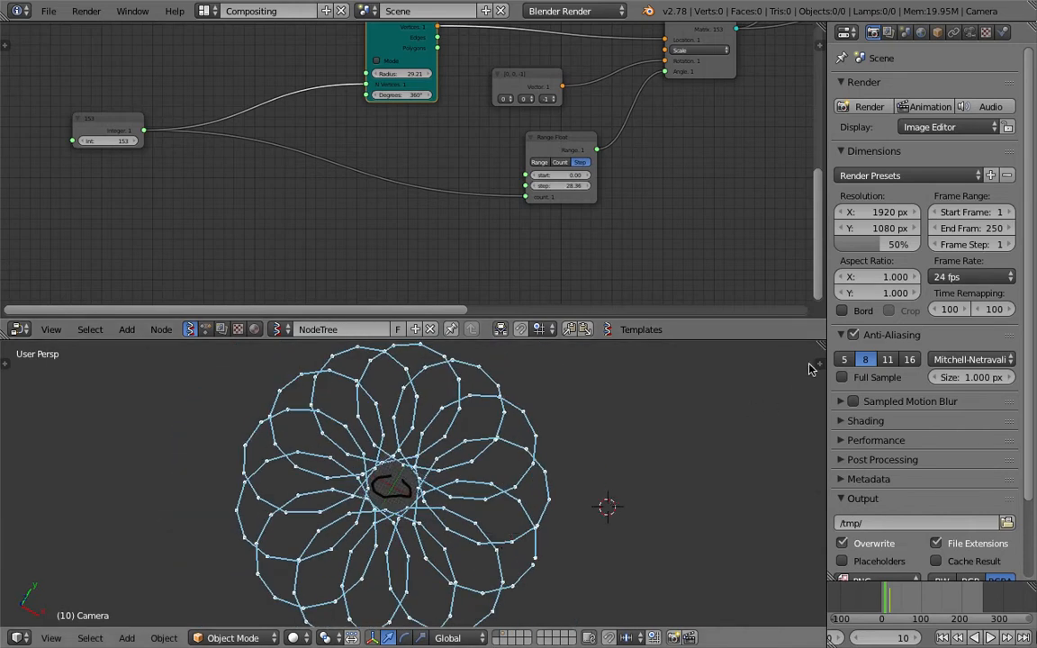
- Remove the scene's grease pencil layer from the 3D view and save over the existing file
key("n")
scroll(774, 553, "down", 6)
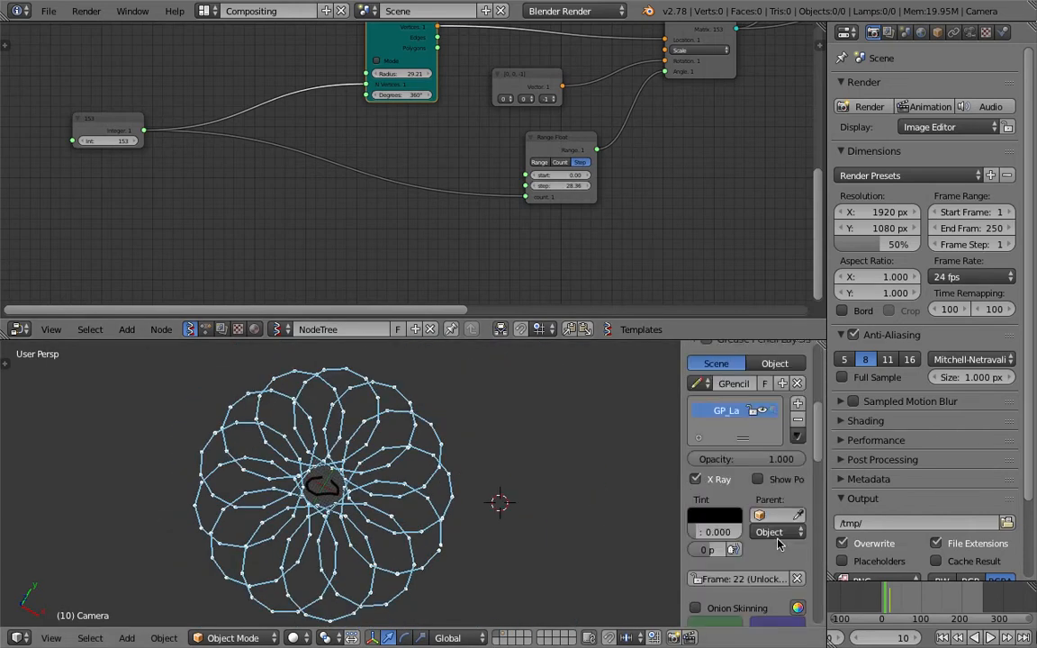
left_click(798, 420)
left_click_drag(680, 395, 812, 407)
key("ctrl+s")
left_click(334, 218)
- Set the shared Integer value to 76 and adjust the Range Float step
left_click_drag(122, 142, 45, 141)
left_click_drag(561, 185, 537, 196)
- Set the path Circle's radius to 41.72 and the tracing Circle's radius to 21.76, and save the file
middle_click_drag(437, 92, 413, 275)
mouse_move(374, 256)
left_mouse_down()
mouse_move(410, 257)
mouse_move(393, 256)
left_mouse_up()
middle_click_drag(414, 134, 398, 181)
left_click_drag(343, 137, 326, 137)
scroll(488, 510, "down", 2)
key("ctrl+s")
left_click(489, 501)
- Examine the chain from Matrix Apply through List Item and UV Connection against the flower curve, saving the file
middle_click_drag(624, 265, 342, 184)
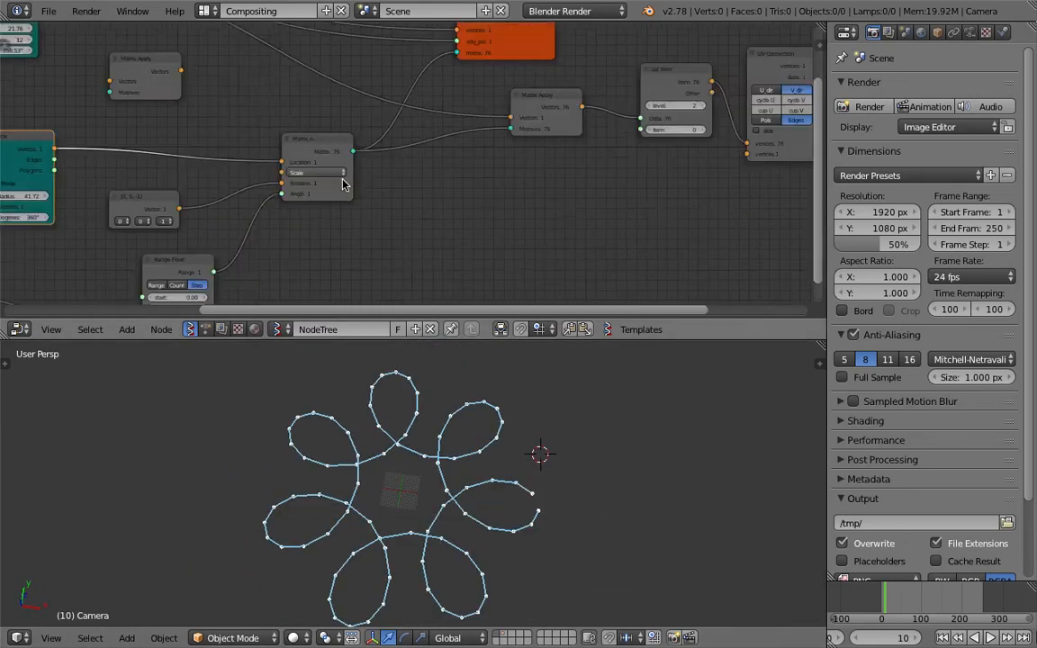
middle_click_drag(541, 185, 423, 210)
key("ctrl+s")
left_click(424, 211)
middle_click_drag(544, 152, 392, 213)
scroll(394, 213, "up", 3)
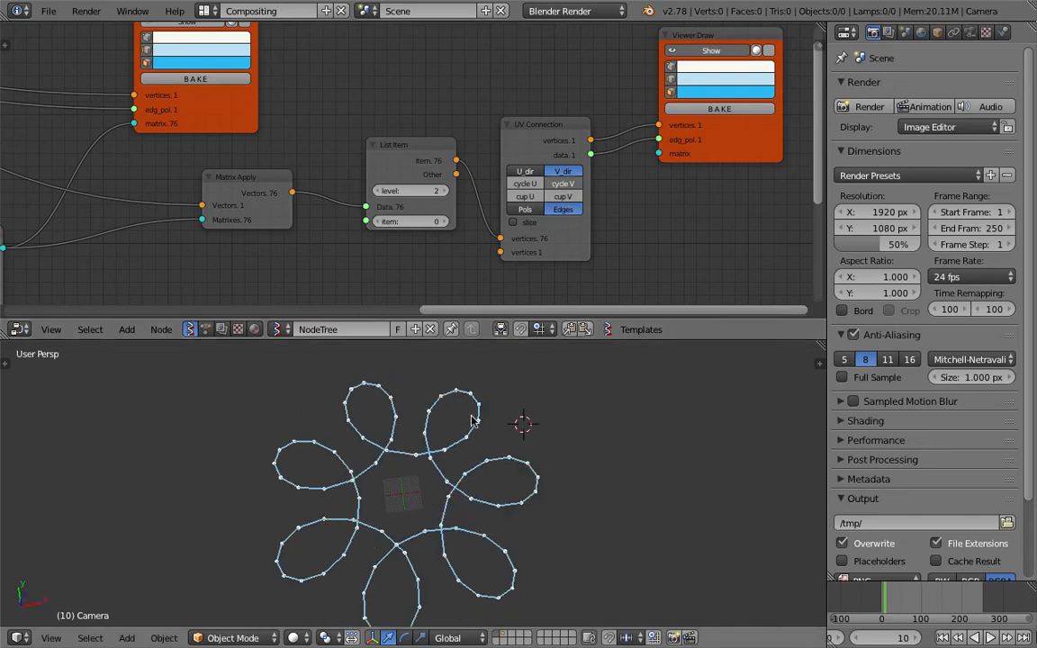
middle_click_drag(472, 420, 452, 446)
key("ctrl+s")
left_click(452, 447)
scroll(235, 252, "down", 3)
scroll(255, 216, "up", 2)
- Set the Range Float step to 28.45
middle_click_drag(113, 219, 369, 181)
middle_click_drag(146, 240, 425, 46)
left_click_drag(364, 208, 326, 208)
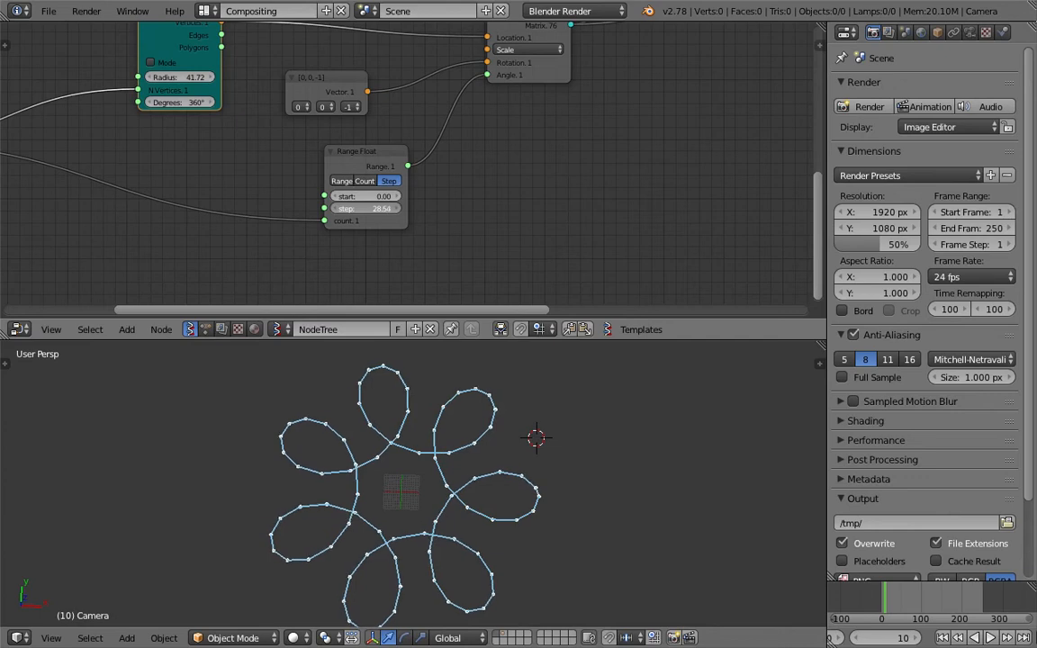
scroll(457, 478, "down", 1)
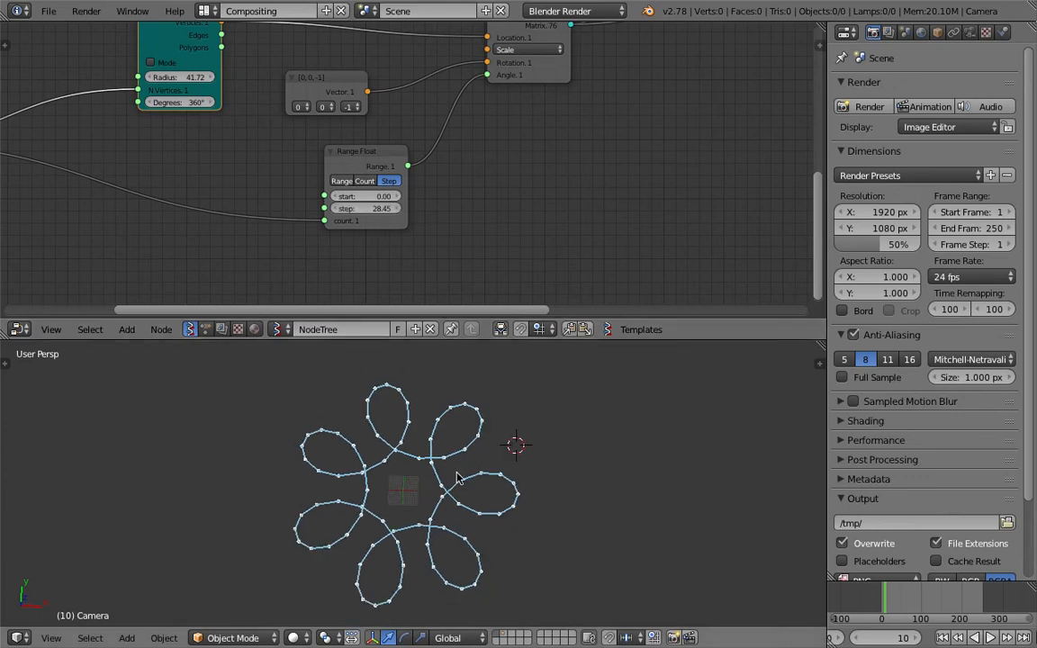
middle_click_drag(474, 394, 449, 464)
- Increase the path Circle's radius slightly from 41.72 and save over the existing file
middle_click_drag(276, 146, 425, 177)
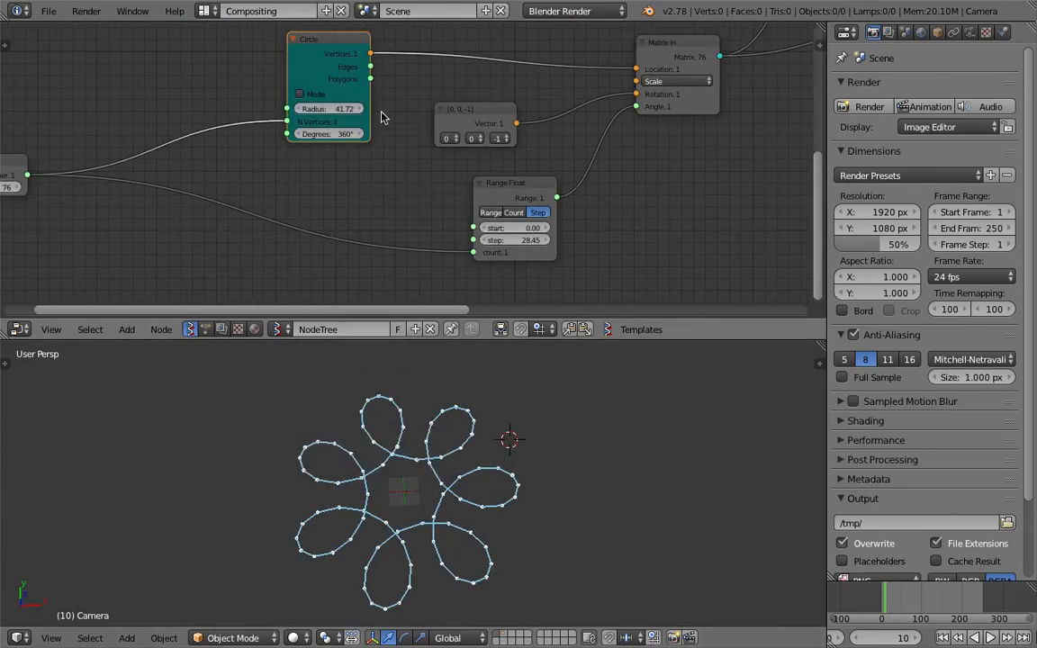
mouse_move(329, 108)
left_mouse_down()
mouse_move(373, 108)
mouse_move(344, 108)
left_mouse_up()
key("ctrl+s")
left_click(341, 111)
- Set the tracing Circle's radius to 24.64 and its vertex count to 36, and save the file
middle_click_drag(359, 148, 368, 294)
middle_click_drag(369, 171, 368, 225)
scroll(356, 168, "up", 1)
left_click_drag(329, 103, 338, 118)
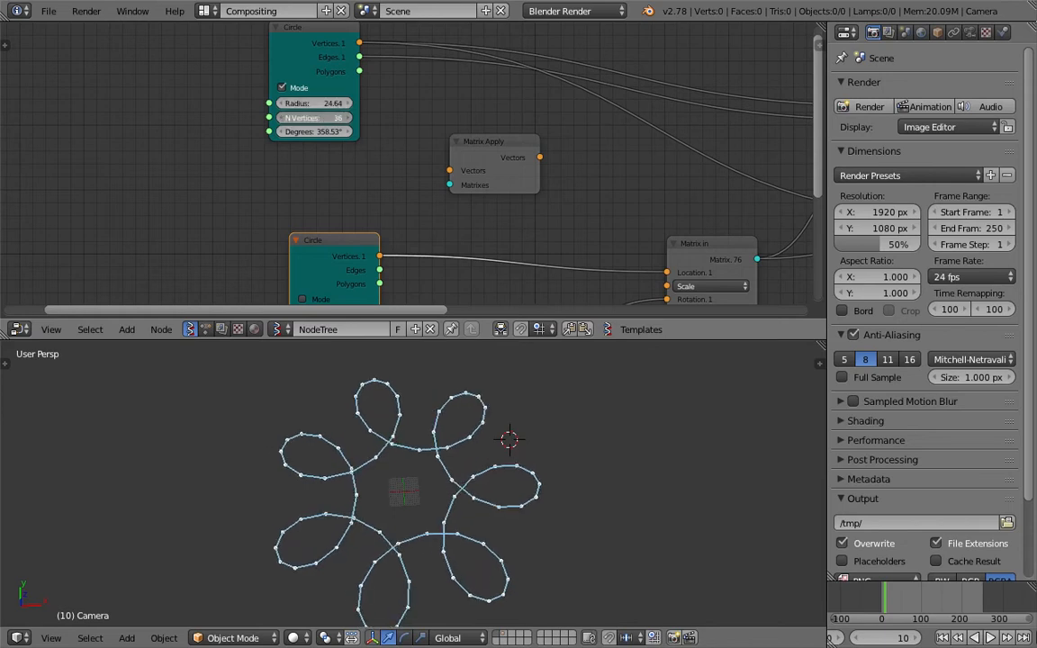
scroll(512, 115, "down", 4)
middle_click_drag(793, 171, 451, 193)
key("ctrl+s")
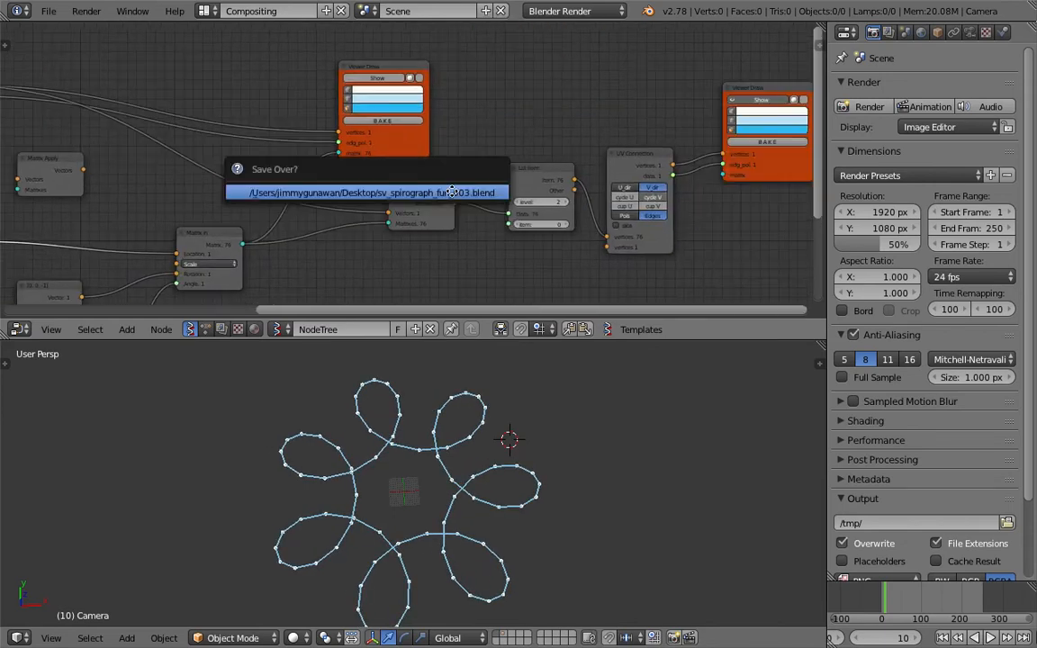
left_click(451, 193)
- Space out the UV Connection node and the final Viewer Draw node, and save the file
middle_click_drag(635, 151, 433, 153)
left_click_drag(581, 95, 665, 110)
left_click_drag(438, 158, 472, 164)
key("ctrl+s")
left_click(469, 168)
- Turn on the first Viewer Draw to display all the rotated circles, and save the file
middle_click_drag(414, 148, 496, 159)
left_click(707, 112)
left_click(271, 96)
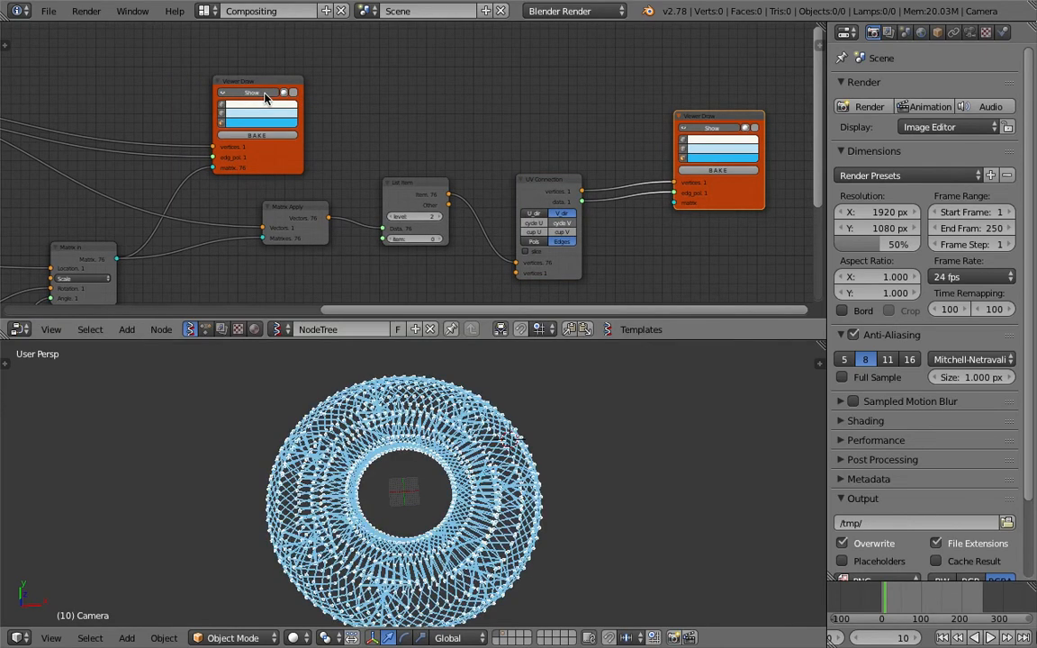
middle_click_drag(604, 208, 669, 179)
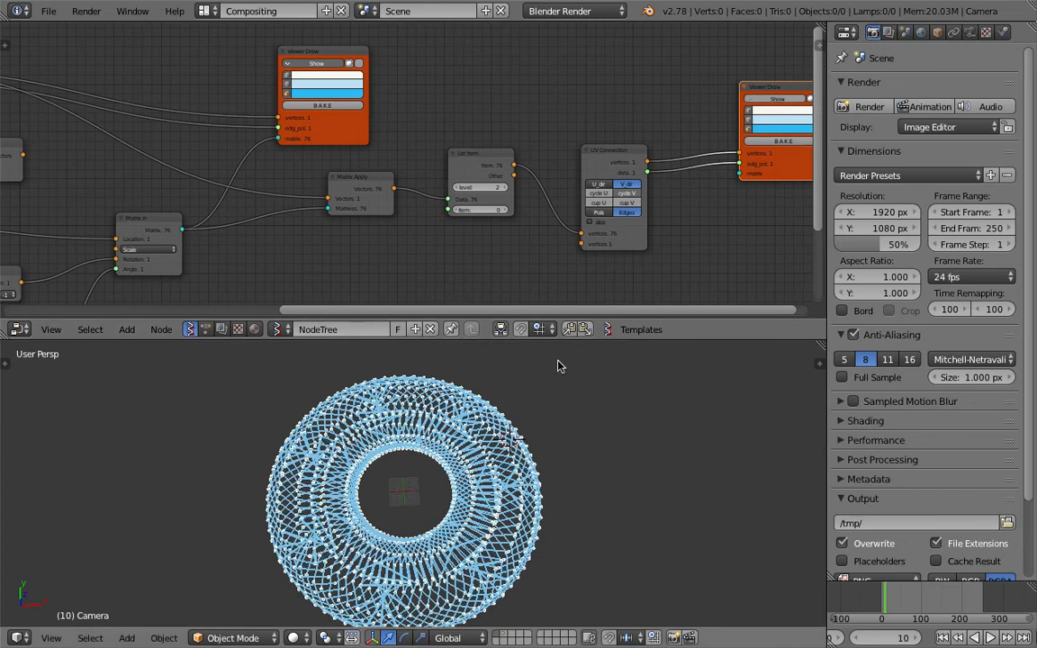
middle_click_drag(558, 365, 553, 353)
middle_click_drag(345, 160, 518, 153)
key("ctrl+s")
left_click(519, 153)
middle_click_drag(792, 144, 559, 145)
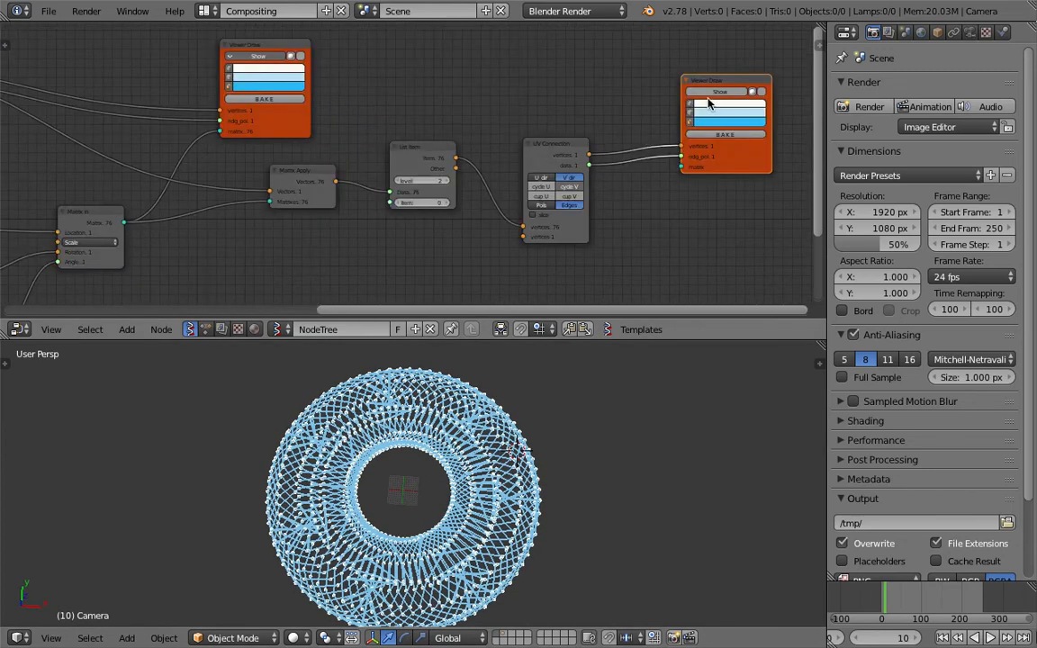
- Hide the rotated circles' Viewer Draw and set the traced curve's edge color to orange-red
left_click(275, 59)
left_click(714, 113)
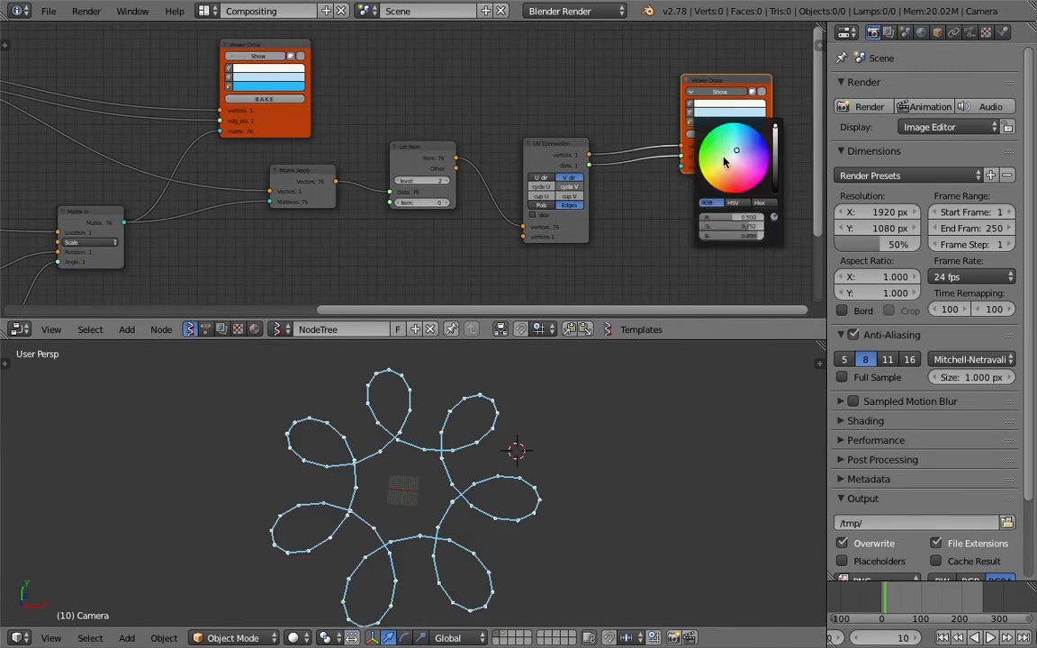
left_click_drag(725, 162, 739, 183)
middle_click_drag(439, 96, 477, 89)
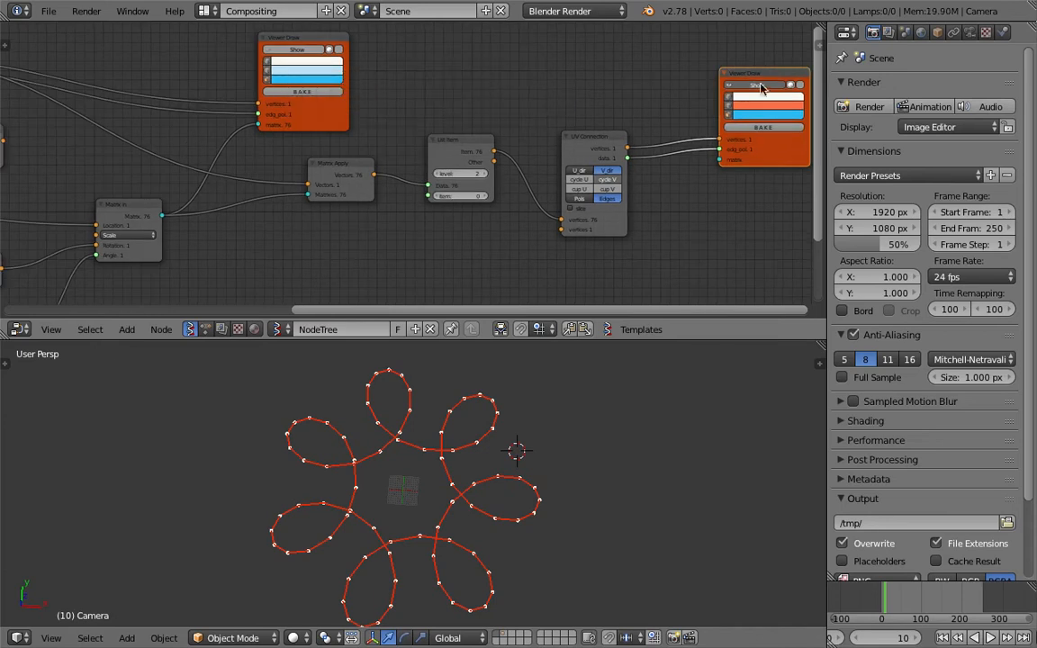
- Show the rotated circles' Viewer Draw, bake them into mesh objects, and move the baked objects beside the original
left_click(275, 50)
left_click(335, 94)
key("g")
left_click(669, 440)
- Pull three individual baked circles out of the ring and deselect everything
middle_click_drag(676, 440, 522, 460, "shift")
right_click(527, 455)
key("g")
left_click(633, 421)
right_click_drag(548, 447, 621, 402)
left_click(621, 402)
right_click_drag(511, 432, 620, 420)
left_click(627, 402)
left_click(621, 420)
key("a")
key("a")
key("a")
key("a")
key("a")
key("a")
key("a")
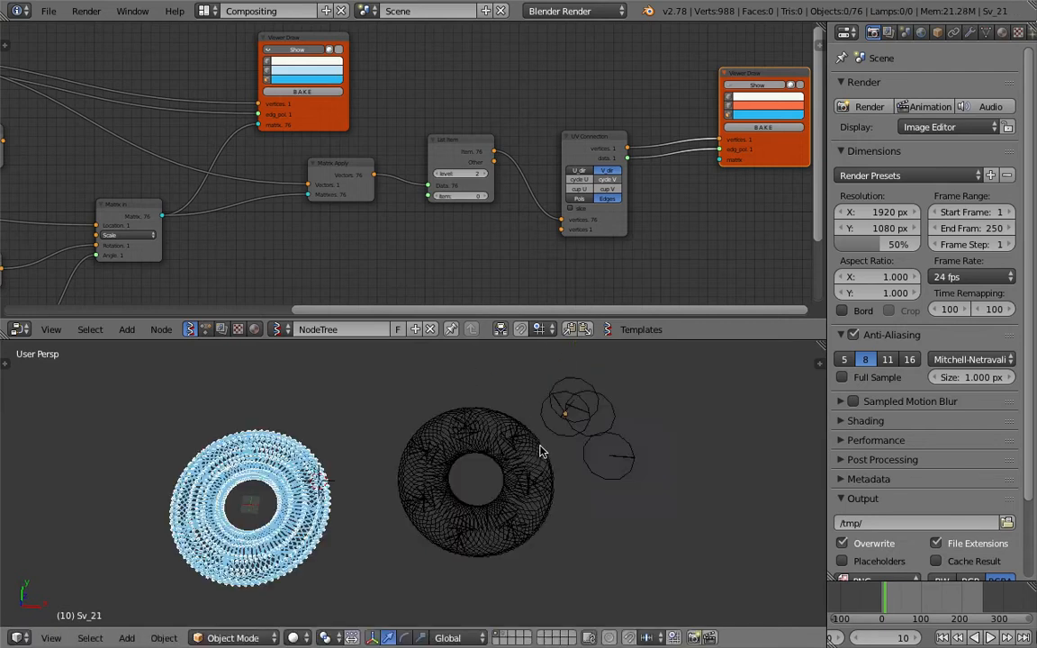
- Delete all the baked circle objects beside the original spirograph, recenter the view and save the file
key("b")
left_click_drag(393, 358, 688, 548)
key("Delete")
key("shift+c")
key("ctrl+s")
- Tidy the node layout around Matrix In, bringing the small Circle node closer to Matrix Apply
left_click(540, 455)
middle_click_drag(311, 83, 518, 105)
left_click_drag(532, 144, 562, 130)
middle_click_drag(304, 215, 369, 195)
left_click_drag(399, 205, 424, 215)
middle_click_drag(424, 214, 451, 205)
left_click_drag(266, 118, 304, 154)
middle_click_drag(304, 153, 317, 159)
mouse_move(134, 53)
left_mouse_down()
mouse_move(473, 63)
mouse_move(405, 65)
left_mouse_up()
middle_click_drag(625, 153, 447, 169)
- Move the rotated circles' Viewer Draw node clear of Matrix Apply, above the List Item node, and save the file
left_click_drag(461, 179, 427, 179)
middle_click_drag(500, 181, 384, 199)
key("ctrl+s")
left_click(386, 200)
left_click_drag(458, 178, 467, 189)
key("ctrl+s")
left_click(463, 190)
mouse_move(374, 146)
left_mouse_down()
mouse_move(412, 134)
mouse_move(392, 135)
mouse_move(507, 142)
left_mouse_up()
middle_click_drag(435, 133, 443, 156)
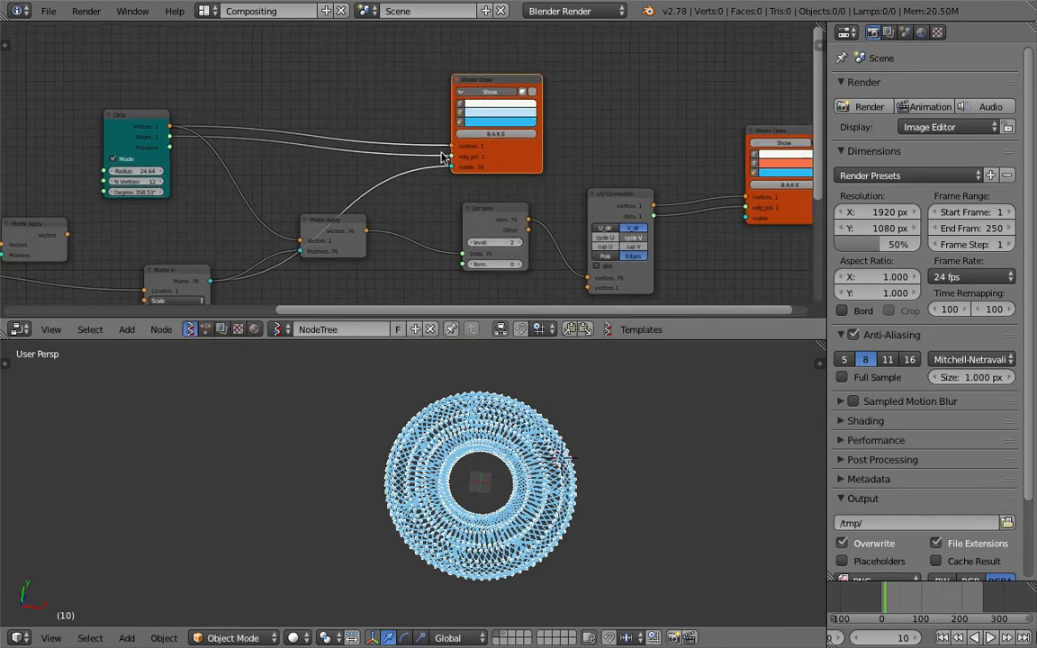
- Duplicate the UV Connection and Viewer Draw nodes above the originals, and hide the rotated circles' Viewer Draw
middle_click_drag(491, 88, 473, 158)
left_click(591, 270)
key("shift+d")
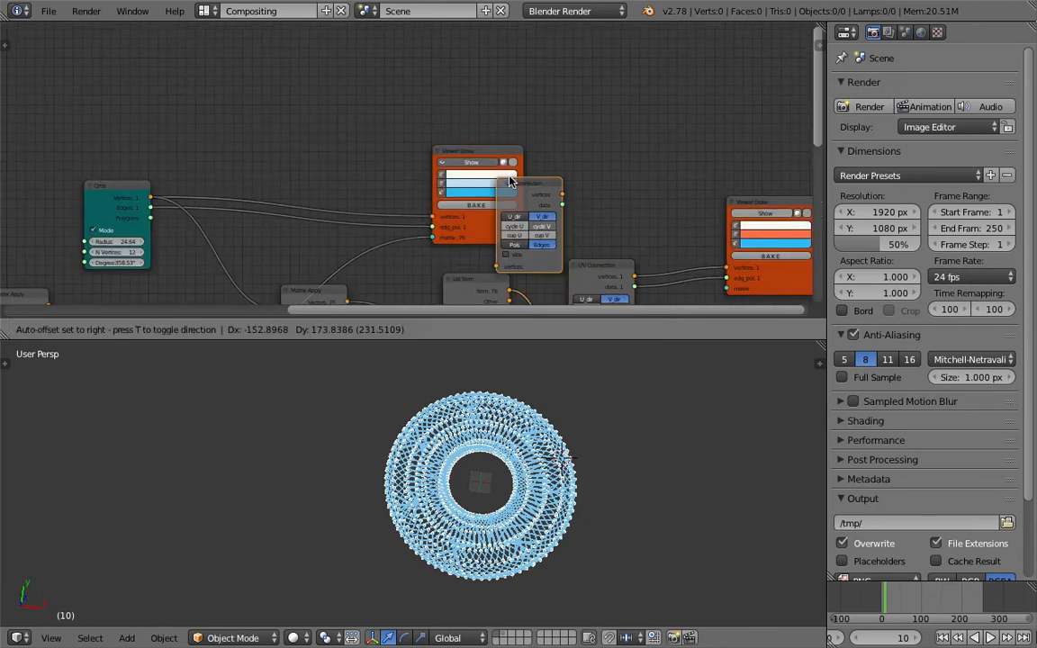
left_click(327, 83)
left_click_drag(507, 158, 522, 164)
key("shift+d")
left_click(522, 51)
middle_click_drag(486, 90, 503, 104)
left_click(507, 183)
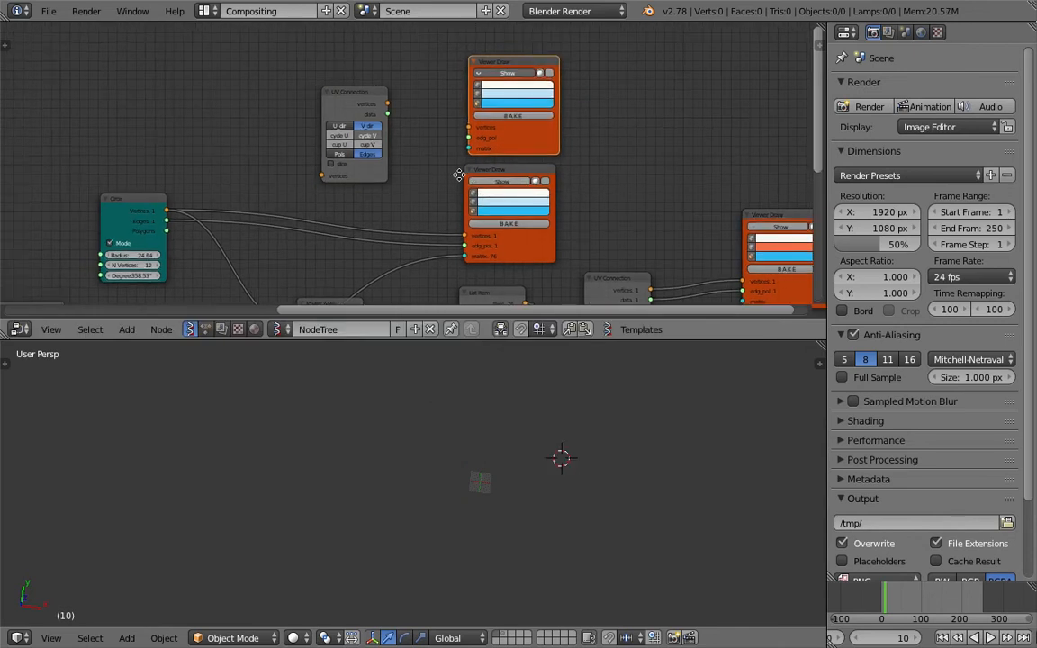
- Make room around the duplicated nodes, connect Matrix Apply's Vectors to the duplicated UV Connection's vertices, and save
middle_click_drag(459, 174, 500, 184)
scroll(501, 184, "up", 2)
mouse_move(550, 179)
left_mouse_down()
mouse_move(597, 178)
mouse_move(517, 138)
left_mouse_up()
left_click_drag(422, 99, 365, 100)
left_click_drag(173, 228, 295, 189)
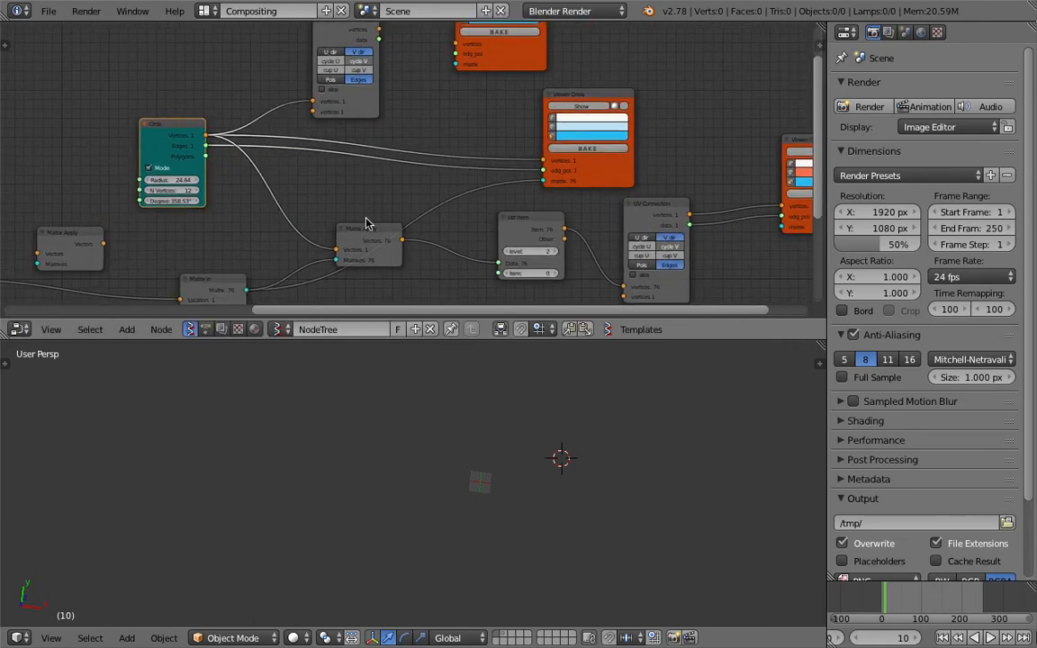
mouse_move(363, 235)
left_mouse_down()
mouse_move(303, 200)
mouse_move(341, 108)
left_mouse_up()
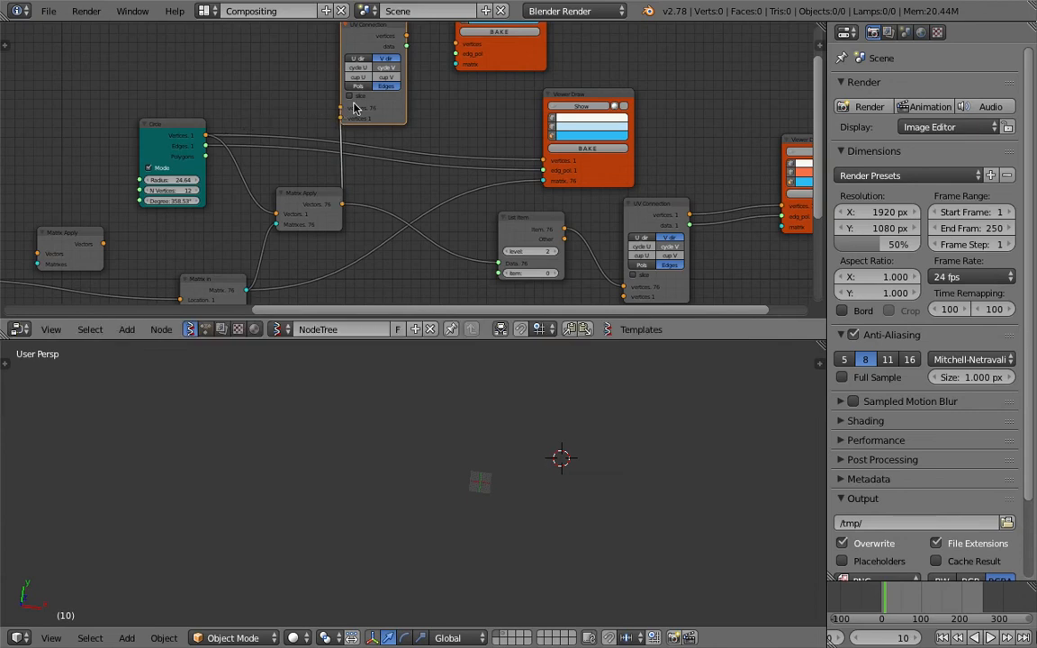
middle_click_drag(401, 112, 363, 193)
key("ctrl+s")
left_click(364, 192)
- Connect the duplicated UV Connection's vertices and data to the duplicated Viewer Draw, and set its direction to U_dir
left_click_drag(427, 105, 445, 100)
mouse_move(369, 118)
left_mouse_down()
mouse_move(437, 121)
mouse_move(403, 127)
mouse_move(437, 132)
mouse_move(532, 129)
mouse_move(424, 103)
left_mouse_up()
key("ctrl+s")
left_click(411, 109)
left_click(386, 139)
scroll(516, 431, "up", 3)
key("ctrl+s")
- Switch the duplicated UV Connection to V_dir and hide the vertices in its Viewer Draw
left_click(516, 430)
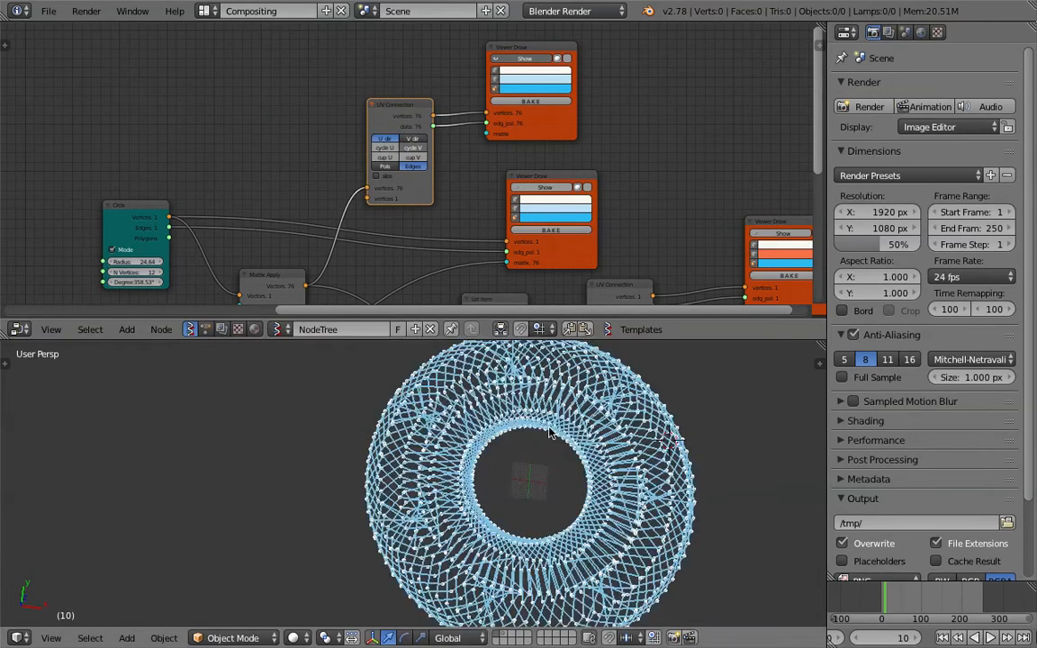
scroll(531, 453, "down", 2)
middle_click_drag(538, 455, 500, 444, "shift")
scroll(503, 445, "up", 2)
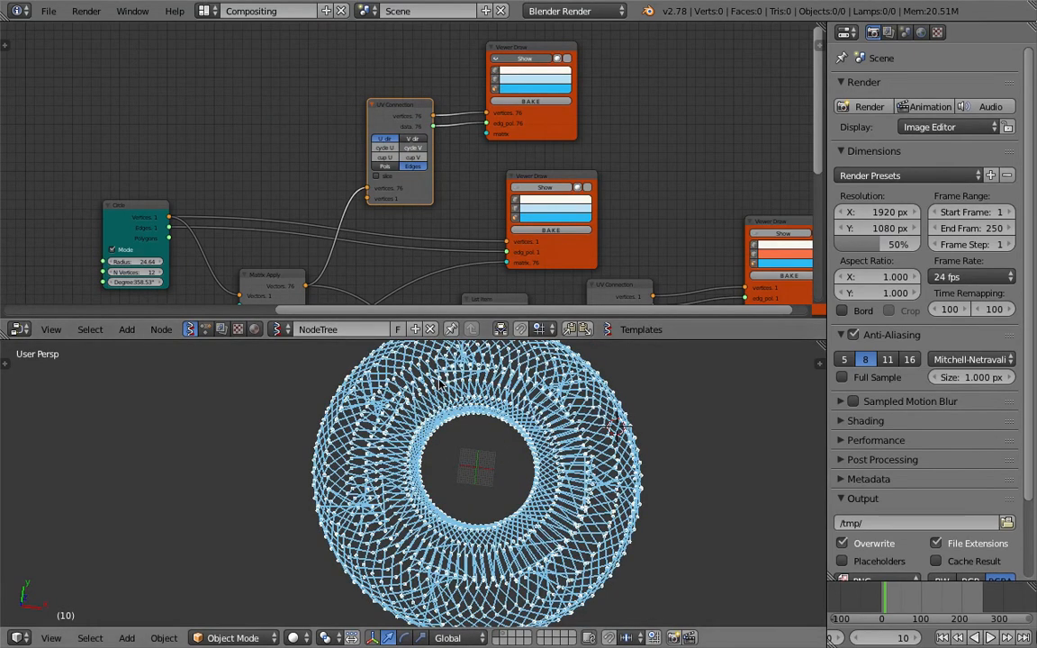
left_click(411, 141)
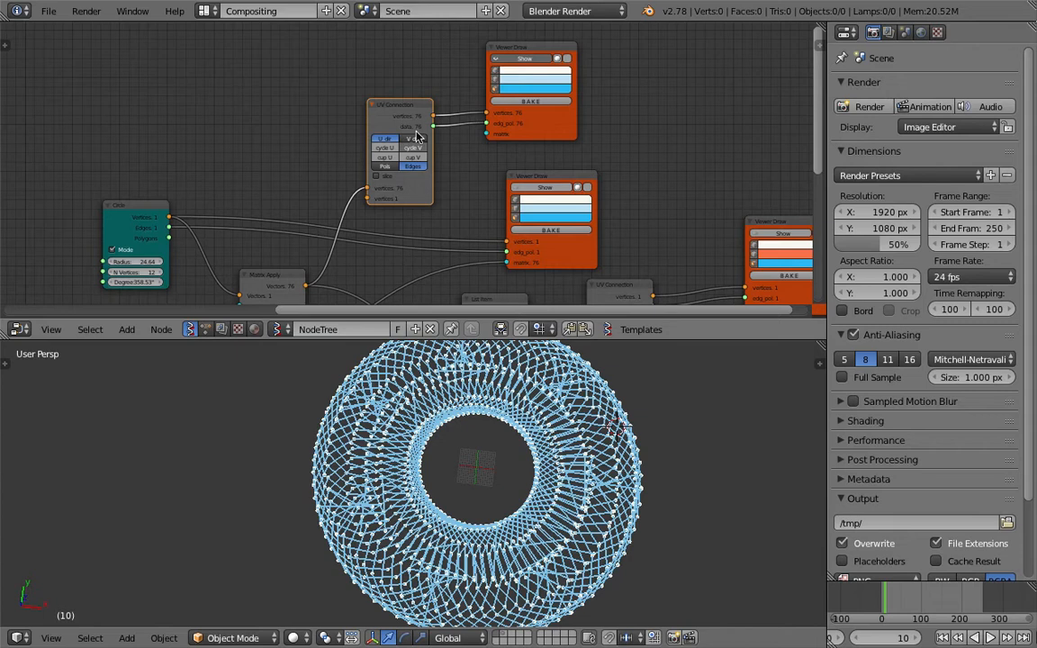
scroll(397, 104, "down", 2)
middle_click_drag(227, 192, 393, 106)
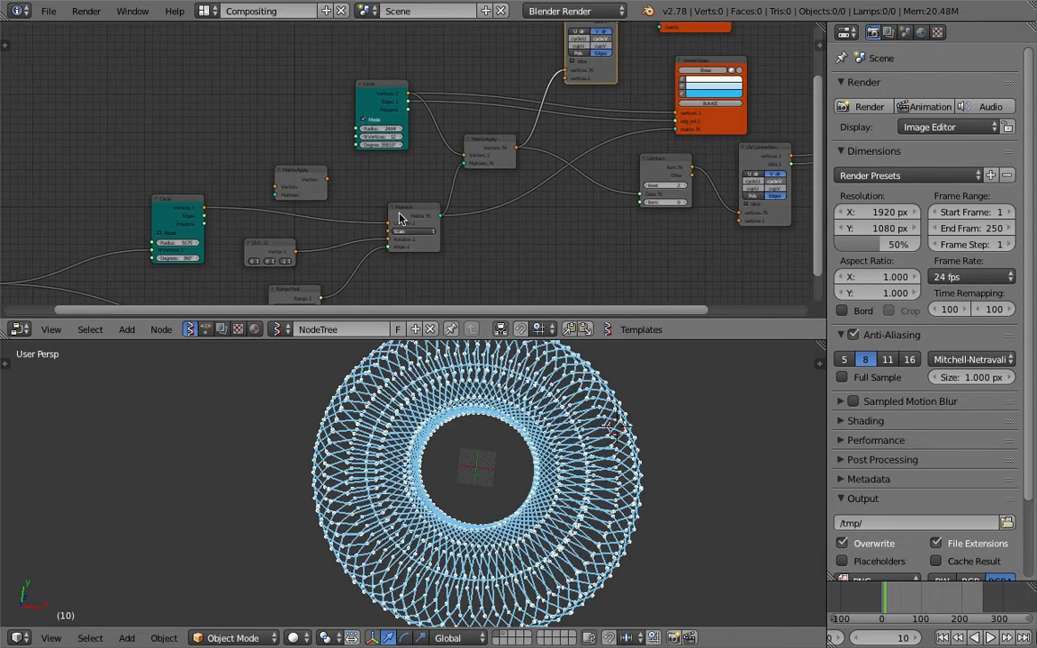
middle_click_drag(399, 219, 364, 268)
scroll(457, 132, "up", 2)
middle_click_drag(660, 25, 594, 72)
left_click(600, 59)
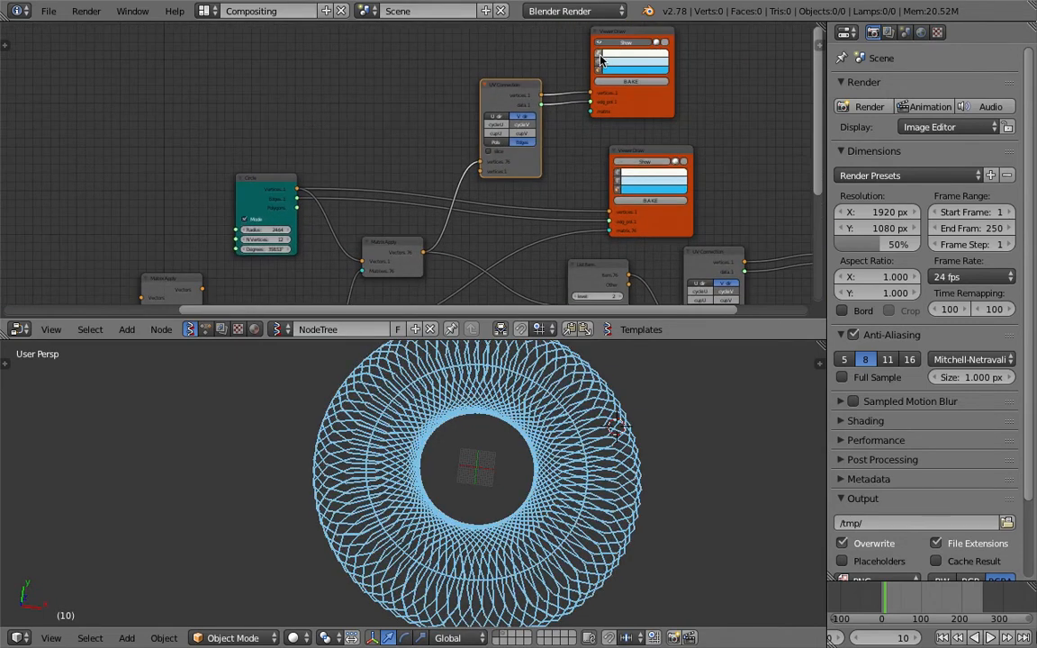
- Set the shared integer count to 36 and the path Circle's radius to 72.59
scroll(466, 240, "down", 3)
middle_click_drag(206, 256, 408, 149)
middle_click_drag(334, 210, 417, 137)
scroll(410, 146, "up", 2)
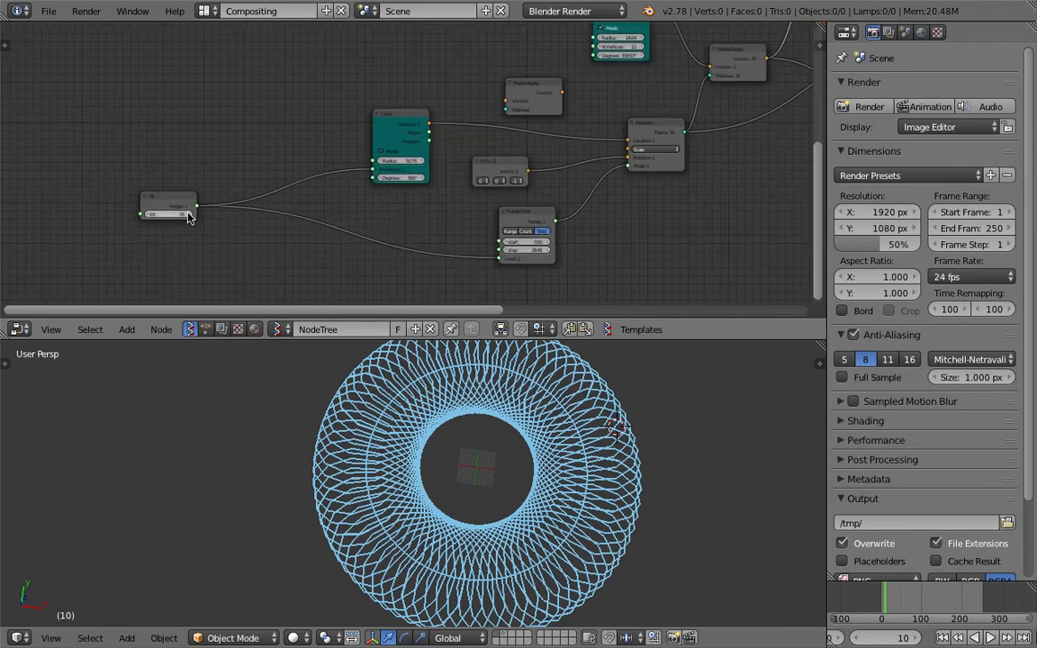
mouse_move(168, 214)
left_mouse_down()
mouse_move(117, 214)
mouse_move(179, 221)
left_mouse_up()
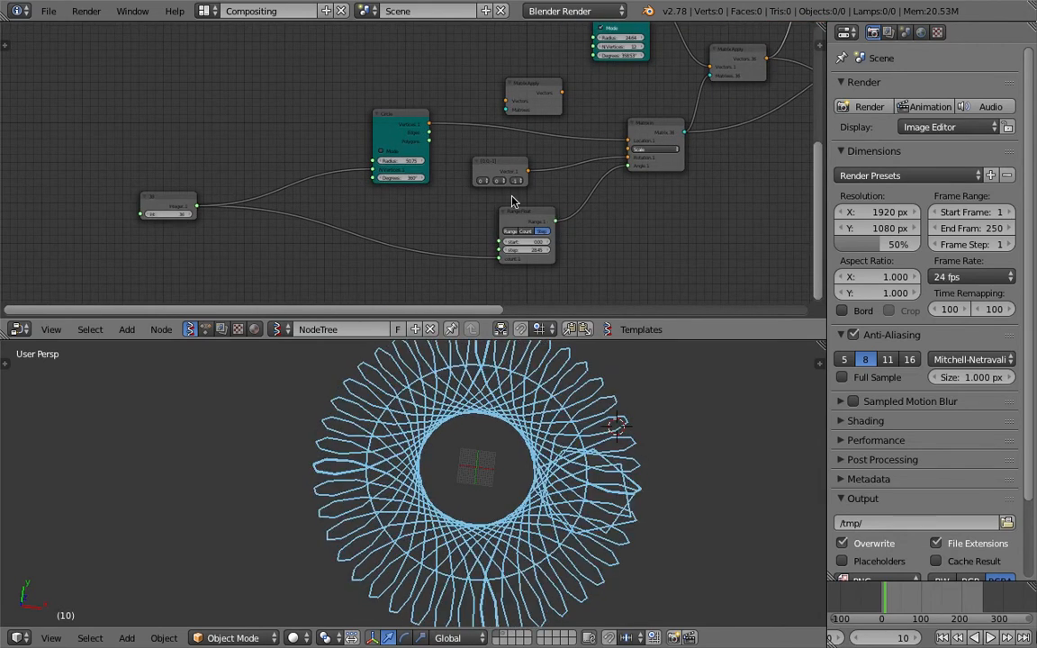
left_click_drag(405, 160, 428, 160)
scroll(518, 382, "down", 1)
scroll(460, 393, "down", 3)
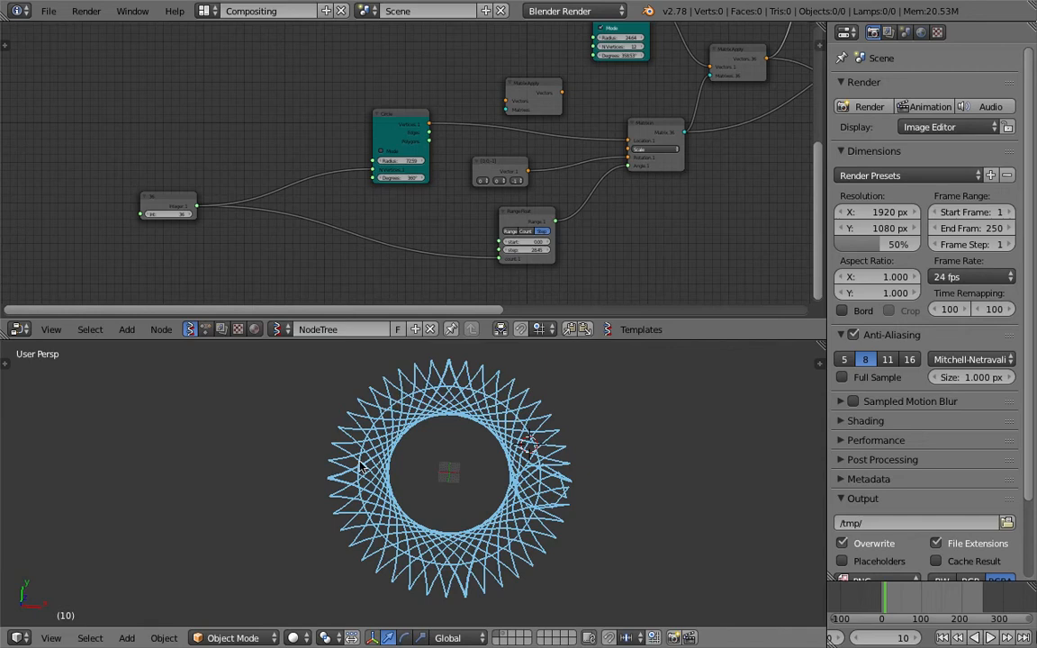
- Adjust the Range Float step to 20.14
middle_click_drag(580, 90, 190, 191)
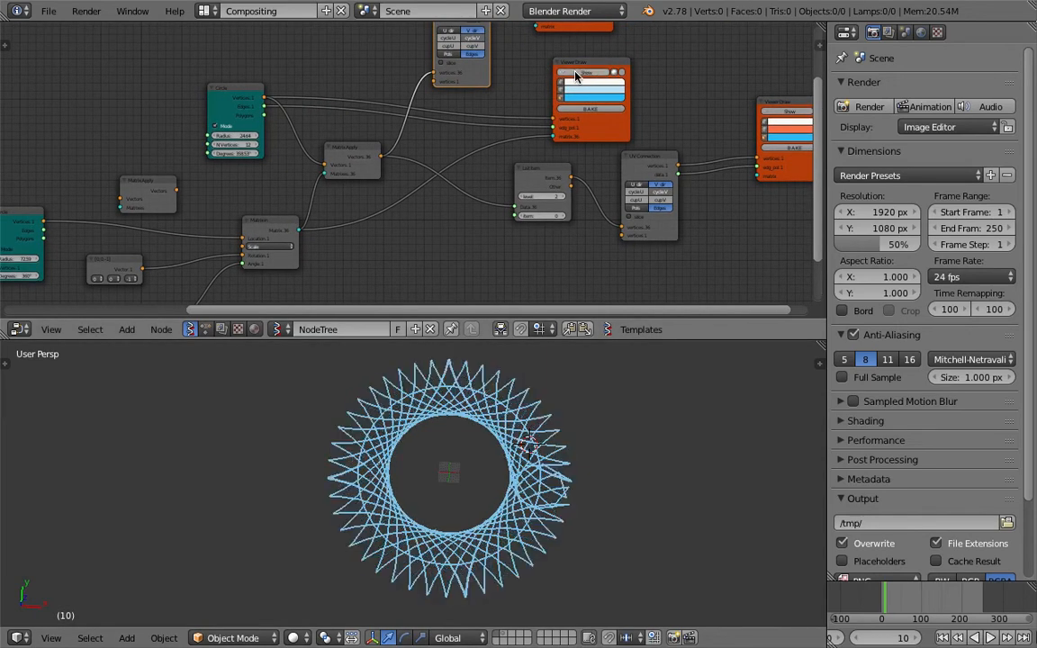
scroll(576, 76, "up", 3, "shift")
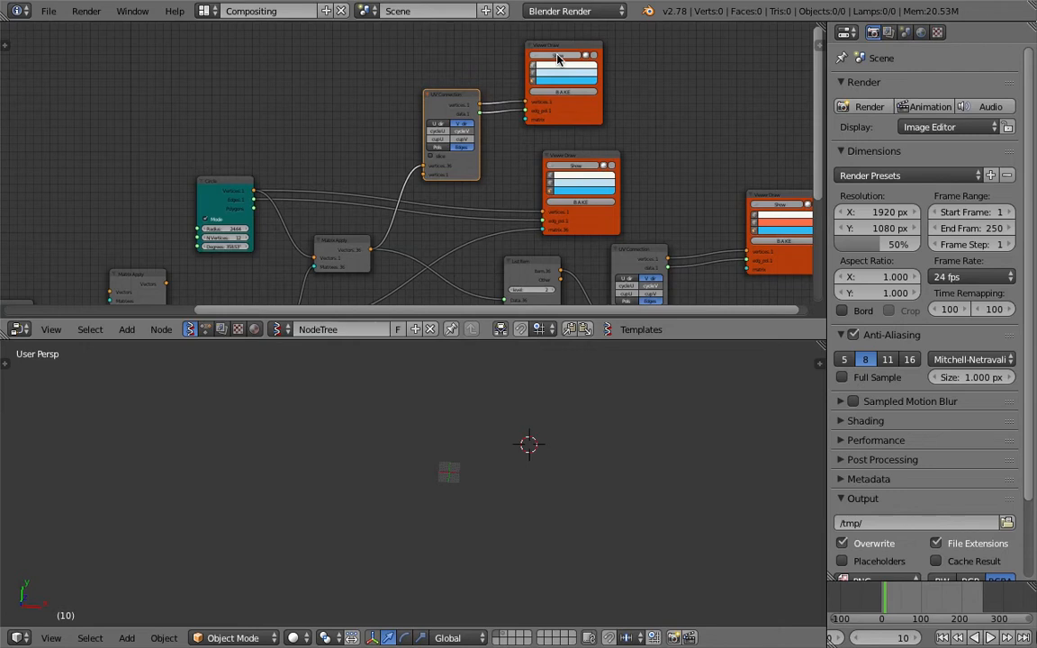
middle_click_drag(368, 172, 409, 142)
middle_click_drag(280, 255, 431, 75)
scroll(357, 149, "up", 3)
left_click_drag(304, 244, 317, 244)
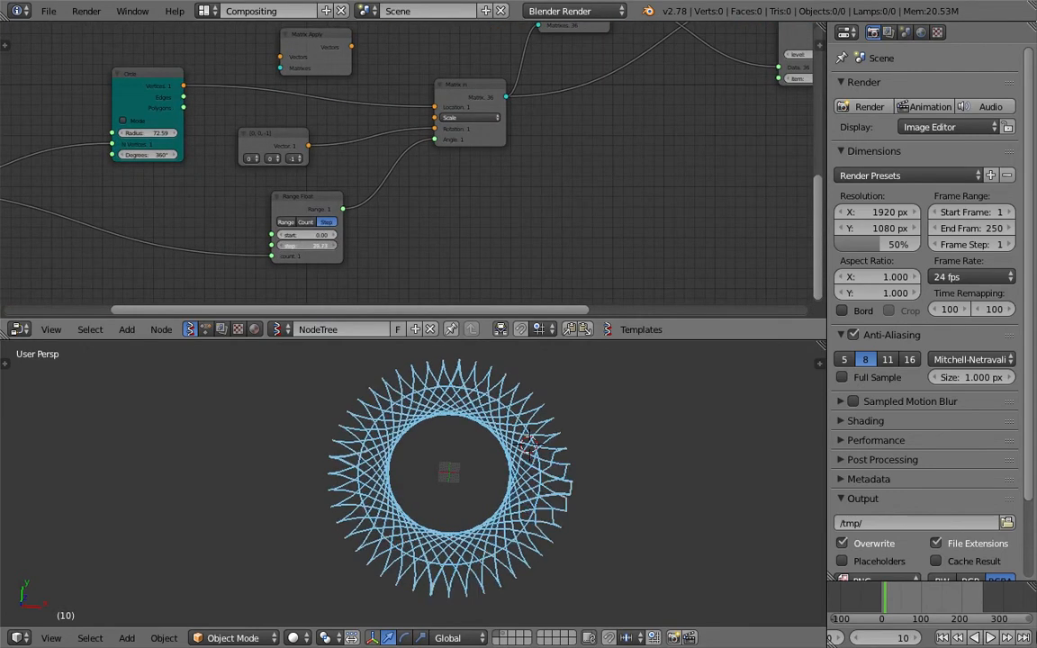
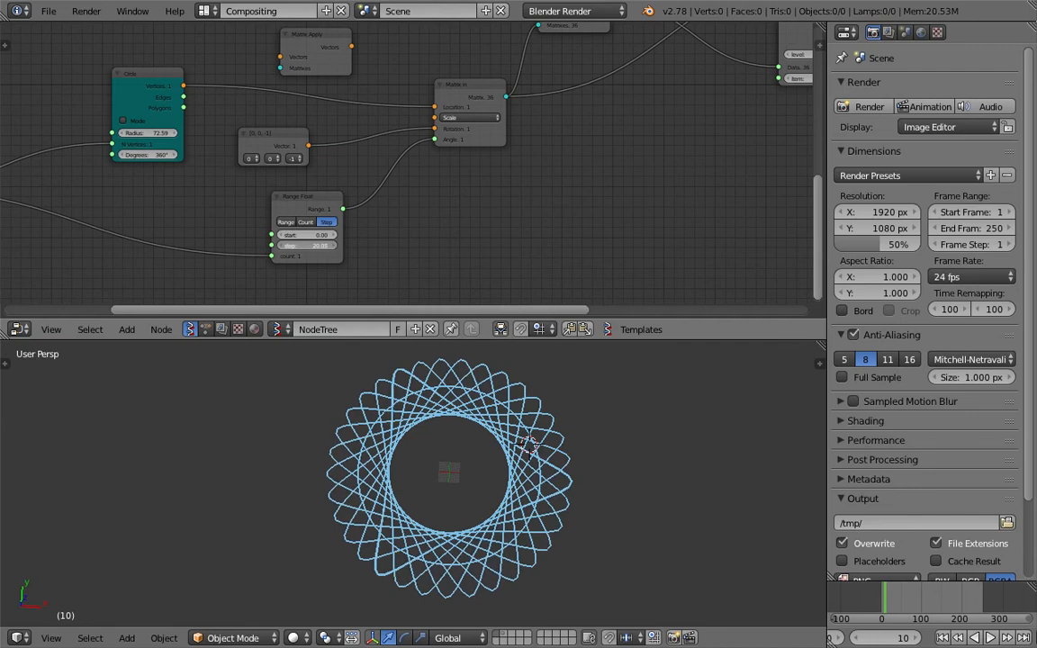
middle_click_drag(525, 438, 535, 442)
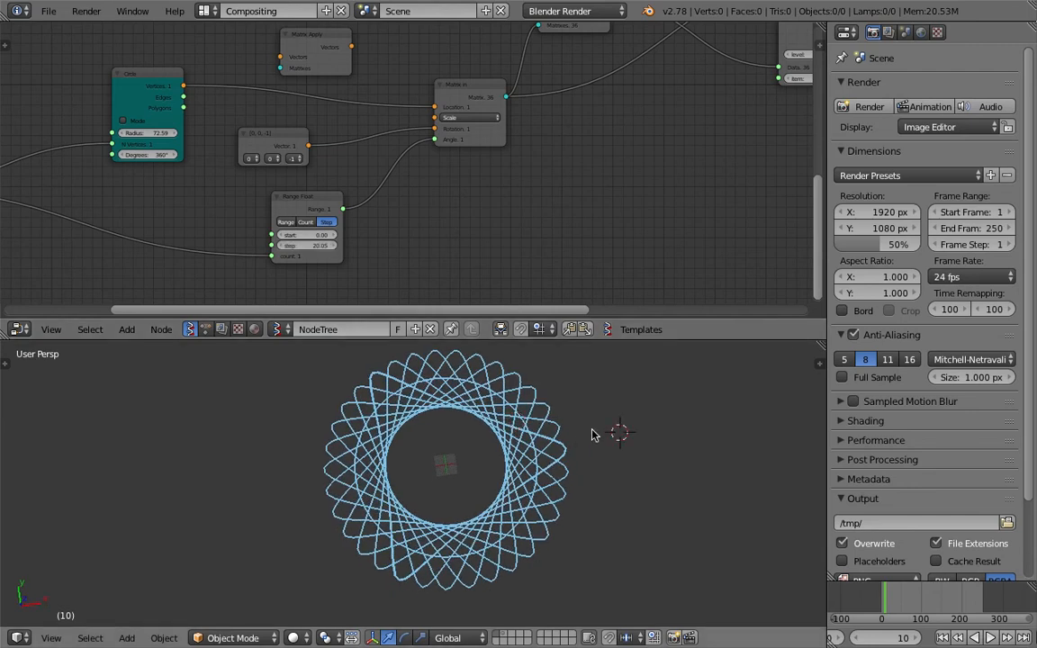
scroll(592, 435, "up", 3)
left_click_drag(307, 245, 309, 245)
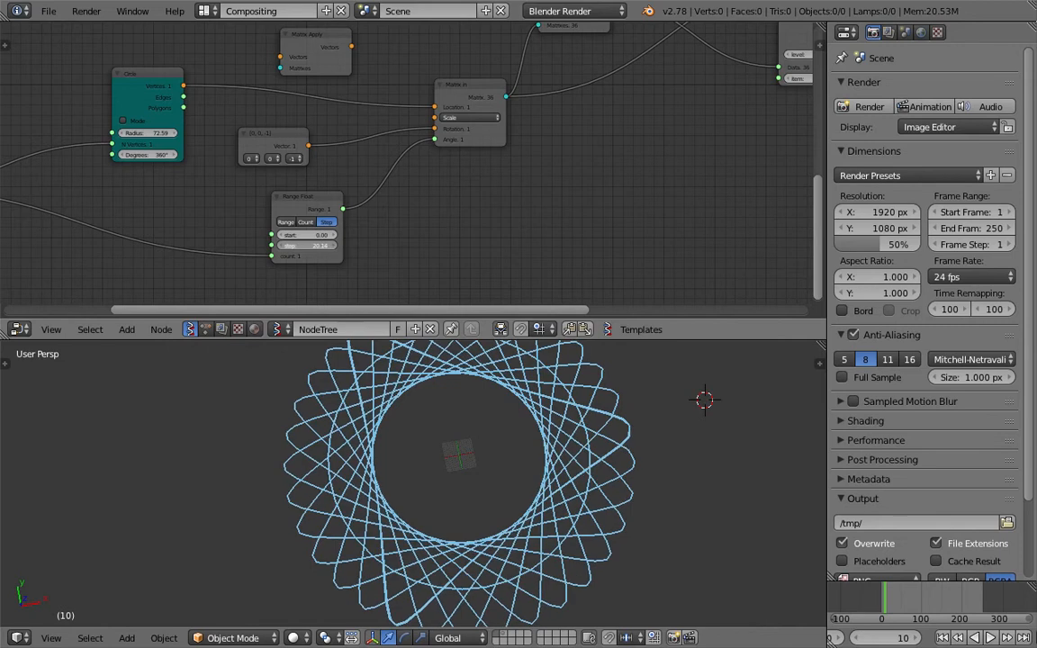
- Set the path Circle's radius to 66.23 and move the integer node closer to it, keeping the count at 36
middle_click_drag(173, 158, 368, 173)
left_click_drag(343, 147, 331, 147)
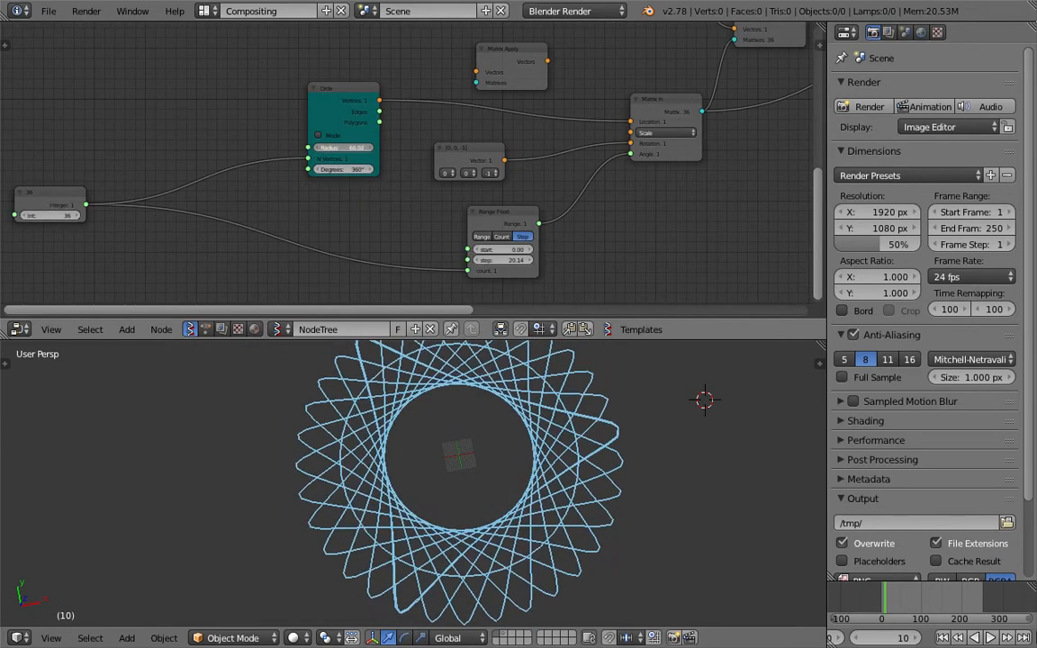
mouse_move(52, 216)
left_mouse_down()
mouse_move(65, 215)
mouse_move(52, 215)
left_mouse_up()
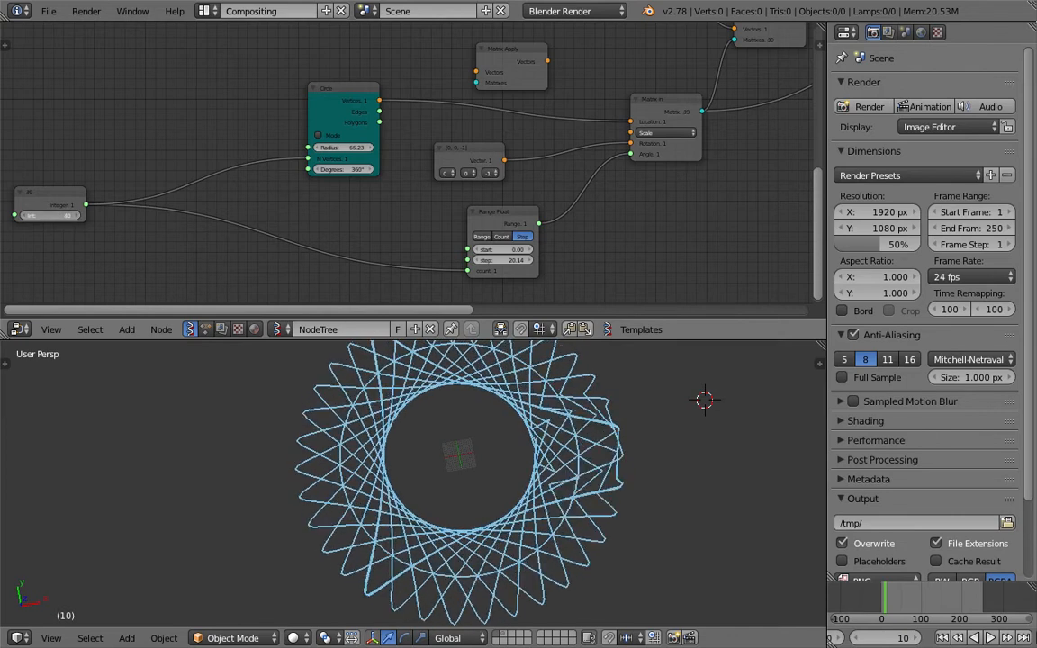
left_click(77, 223)
left_click_drag(70, 205, 185, 204)
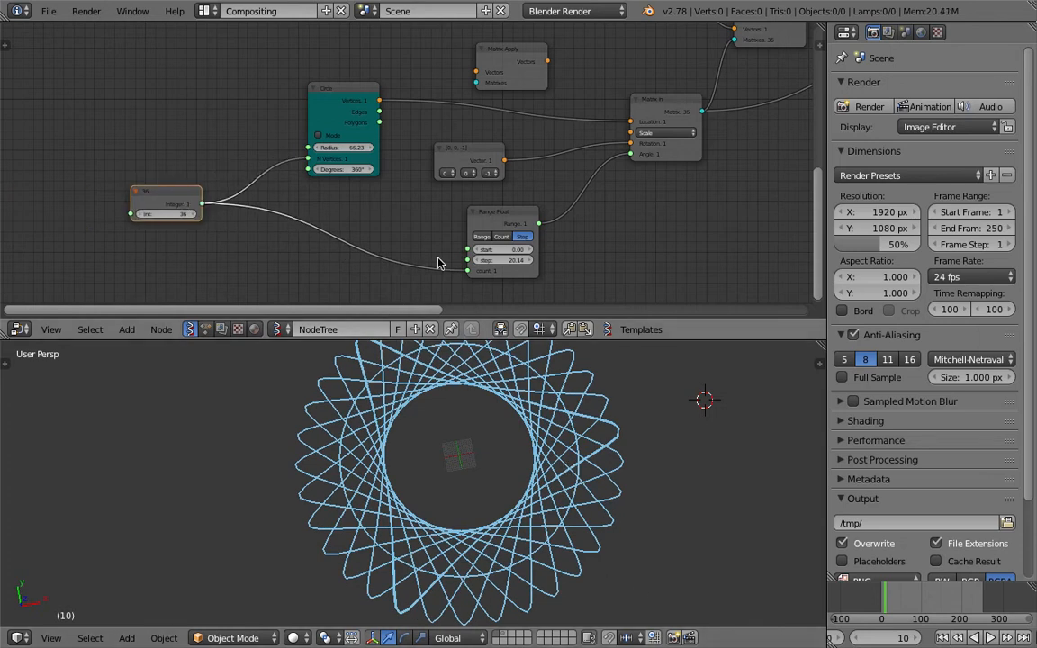
- Set the Range Float step to 20 and save the file
scroll(438, 263, "up", 1)
type("20")
key("Return")
key("ctrl+s")
left_click(543, 434)
- Try a Range Float step of 10, and return it to 20
mouse_move(524, 269)
left_mouse_down()
mouse_move(513, 269)
mouse_move(537, 269)
left_mouse_up()
left_click(519, 269)
type("10")
key("Return")
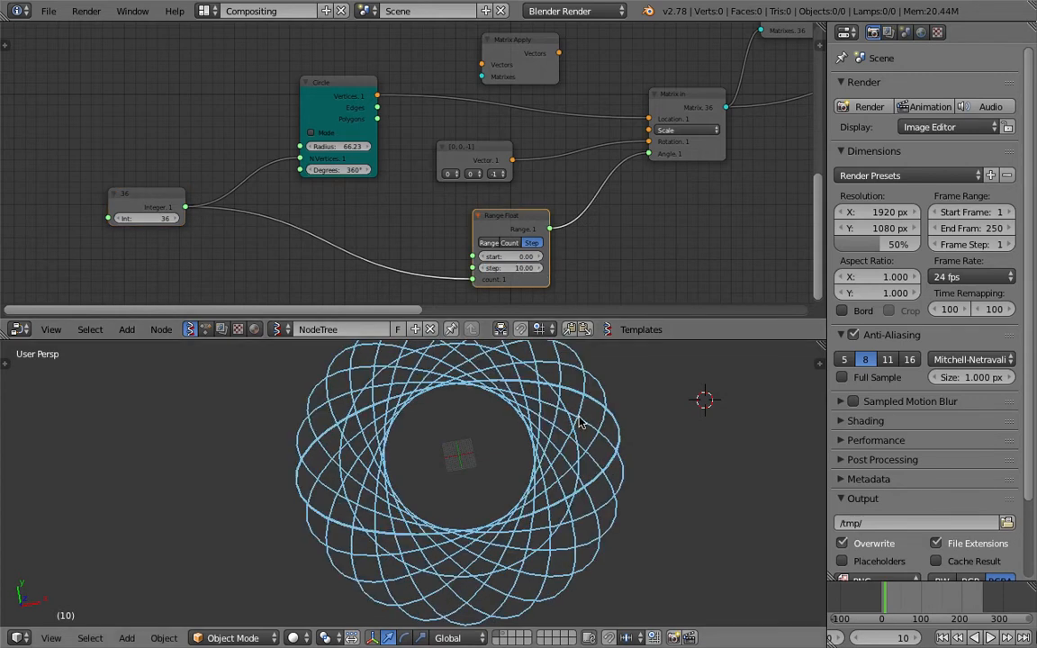
left_click(616, 428)
left_click(510, 270)
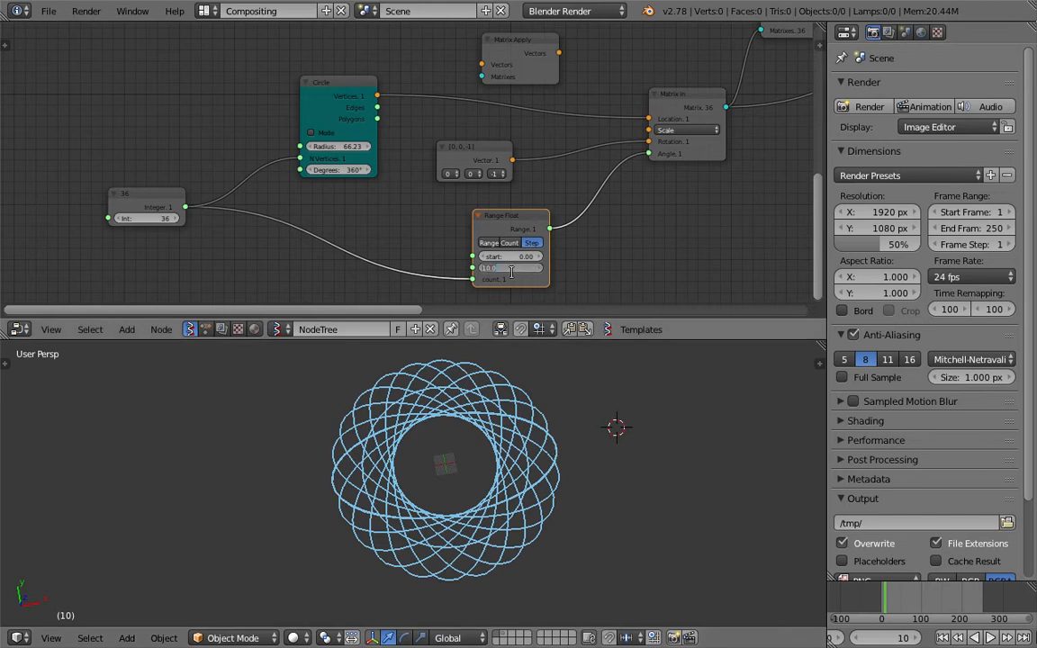
type("20")
key("Return")
- Try a Range Float step of 30, and set it back to 20
left_click(511, 270)
type("3")
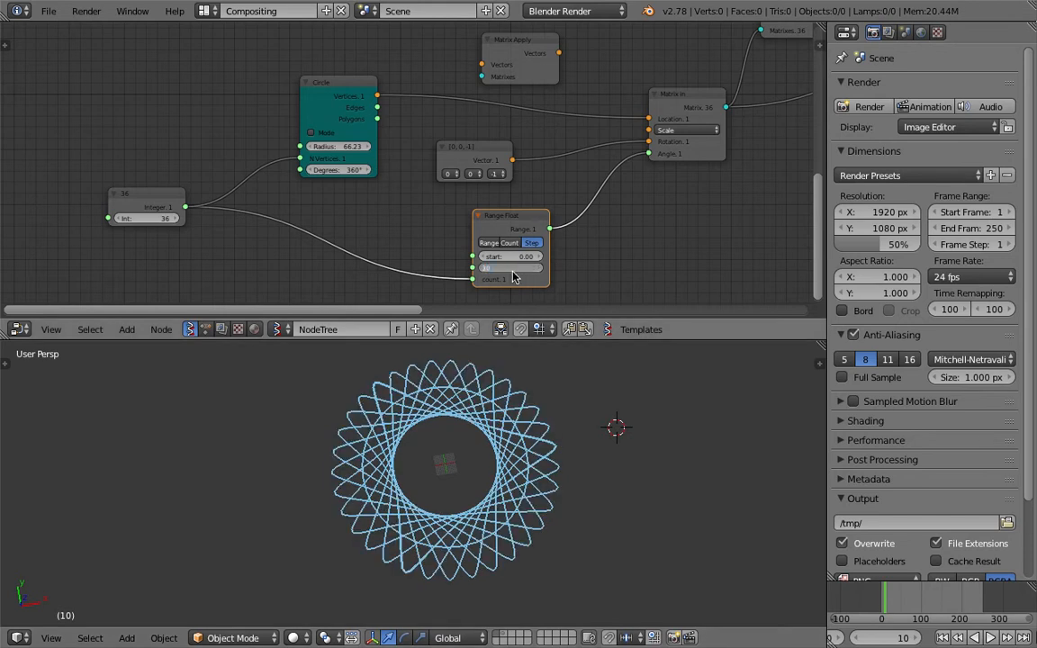
type("0")
key("Return")
left_click(511, 269)
type("20")
key("Return")
- On the Circle feeding Matrix Apply, set the radius to 25.84, N Vertices to 9 and Degrees to 360
middle_click_drag(602, 122, 530, 310)
mouse_move(579, 169)
left_mouse_down()
mouse_move(558, 169)
mouse_move(581, 168)
mouse_move(581, 184)
mouse_move(648, 184)
mouse_move(581, 183)
left_mouse_up()
scroll(610, 184, "up", 2)
middle_click_drag(571, 178, 356, 167)
scroll(379, 169, "up", 3)
key("ctrl+s")
left_click(398, 174)
left_click_drag(410, 171, 468, 171)
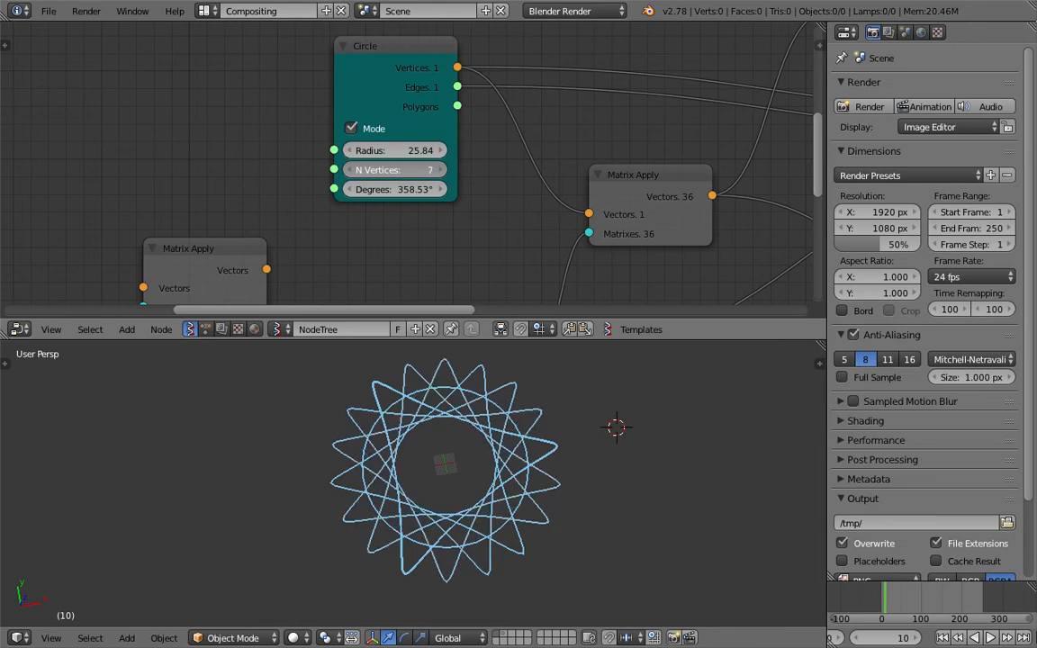
left_click_drag(405, 189, 450, 189)
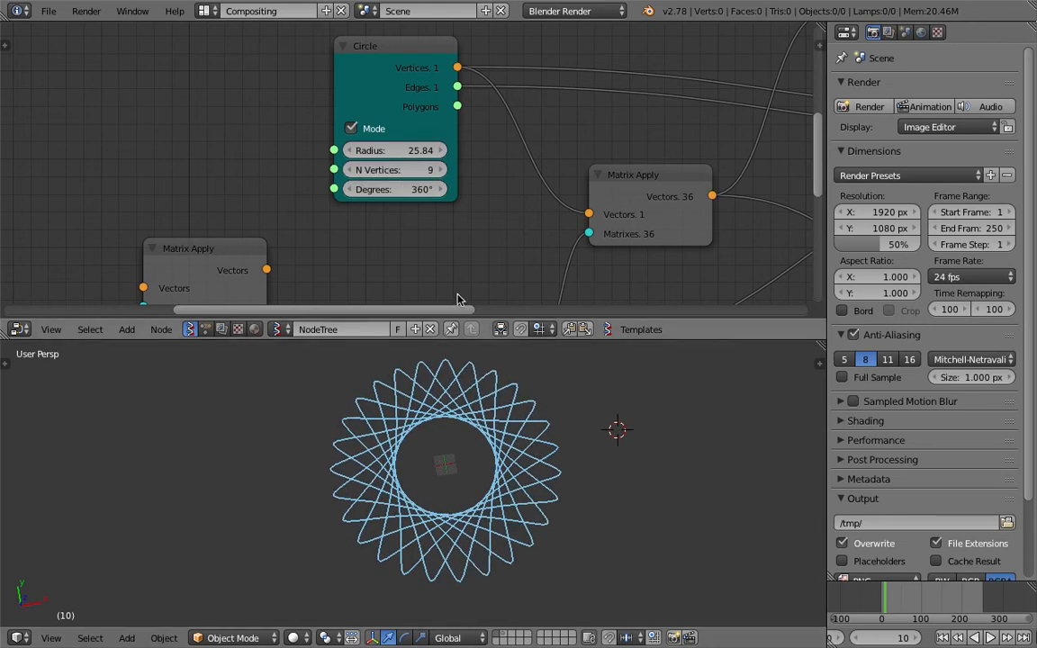
- Set the same Circle's radius to 22.74 with 7 vertices, turn its Mode off, and save the file
left_click(404, 152)
type("30")
key("Return")
left_click_drag(405, 158, 387, 171)
key("ctrl+s")
left_click(479, 216)
middle_click_drag(563, 196, 380, 197)
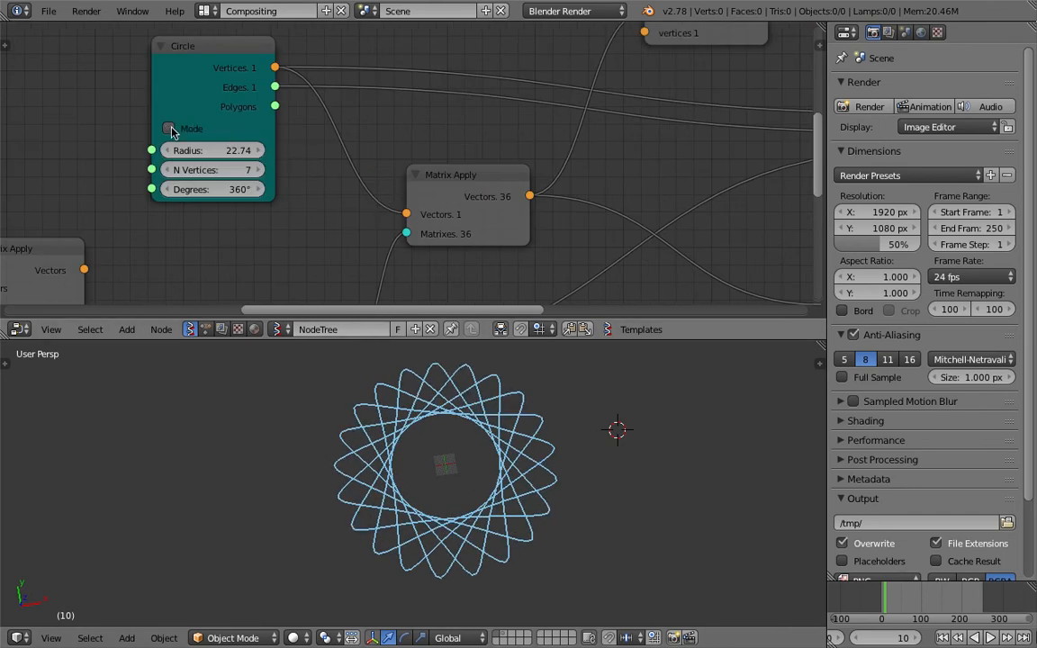
- Turn slice off in the duplicated UV Connection and save the file
scroll(454, 239, "down", 4)
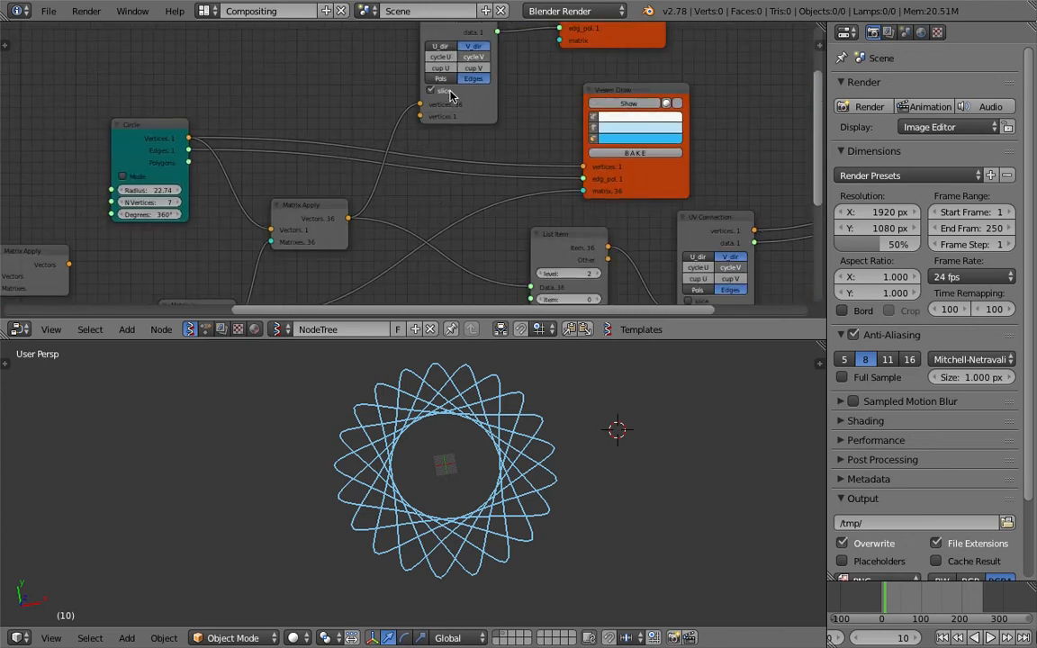
left_click(451, 91)
middle_click_drag(451, 96, 405, 174)
key("ctrl+s")
left_click(459, 184)
- Bake the connected curves from the duplicated Viewer Draw and move the baked mesh beside the original
left_click(553, 83)
scroll(600, 531, "down", 4)
scroll(550, 479, "up", 3)
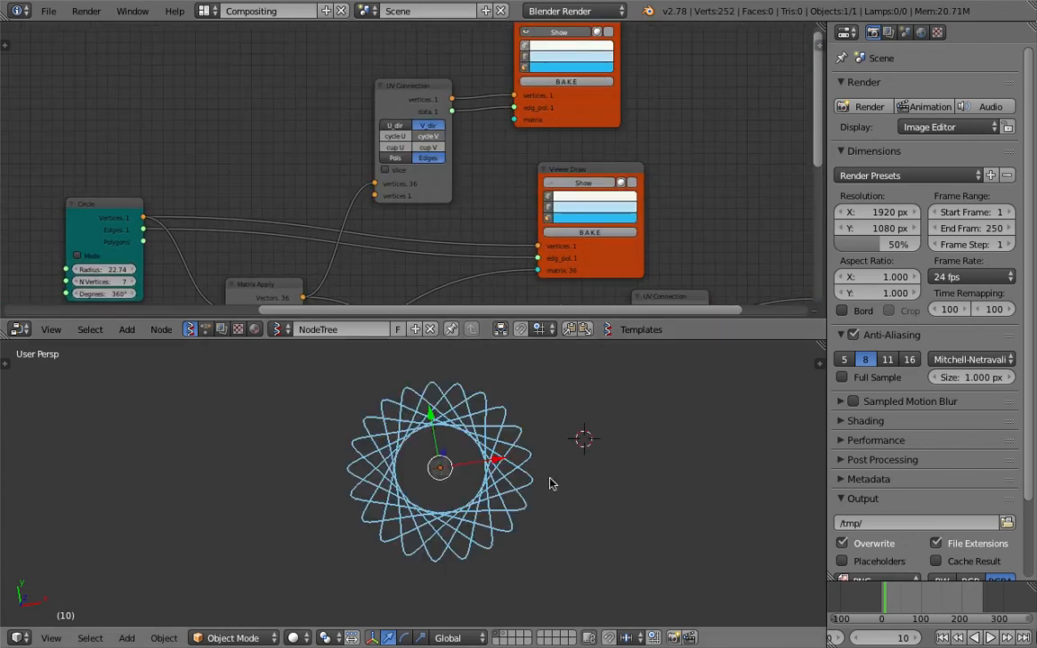
key("g")
left_click(317, 447)
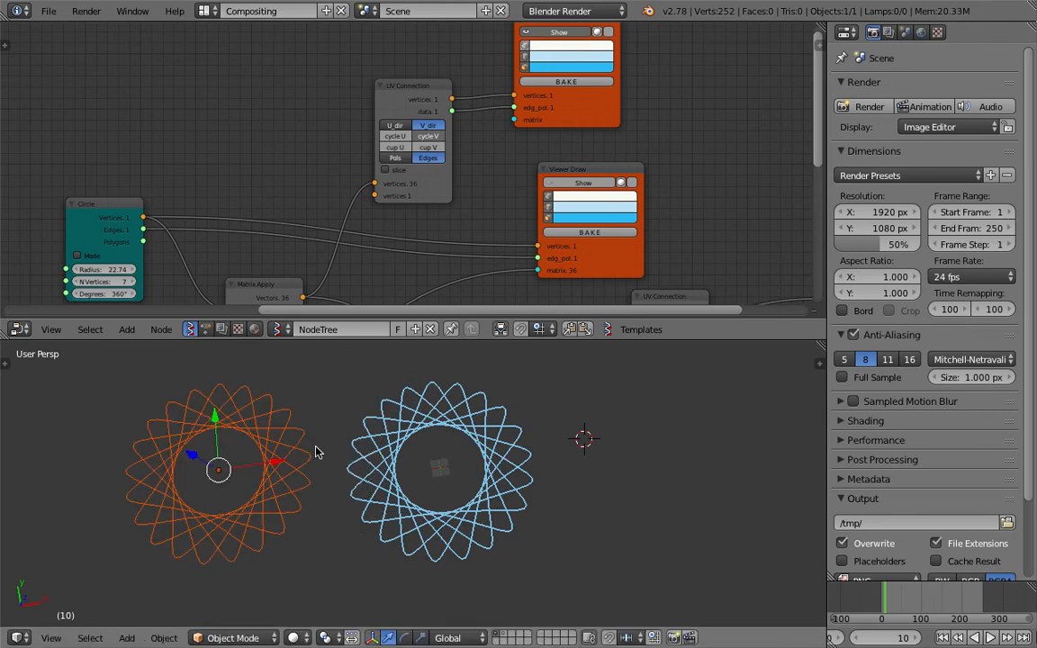
key("g")
left_click(270, 450)
- Scale the baked spirograph mesh down
key("s")
key("Escape")
key("s")
left_click(276, 480)
scroll(277, 480, "up", 3)
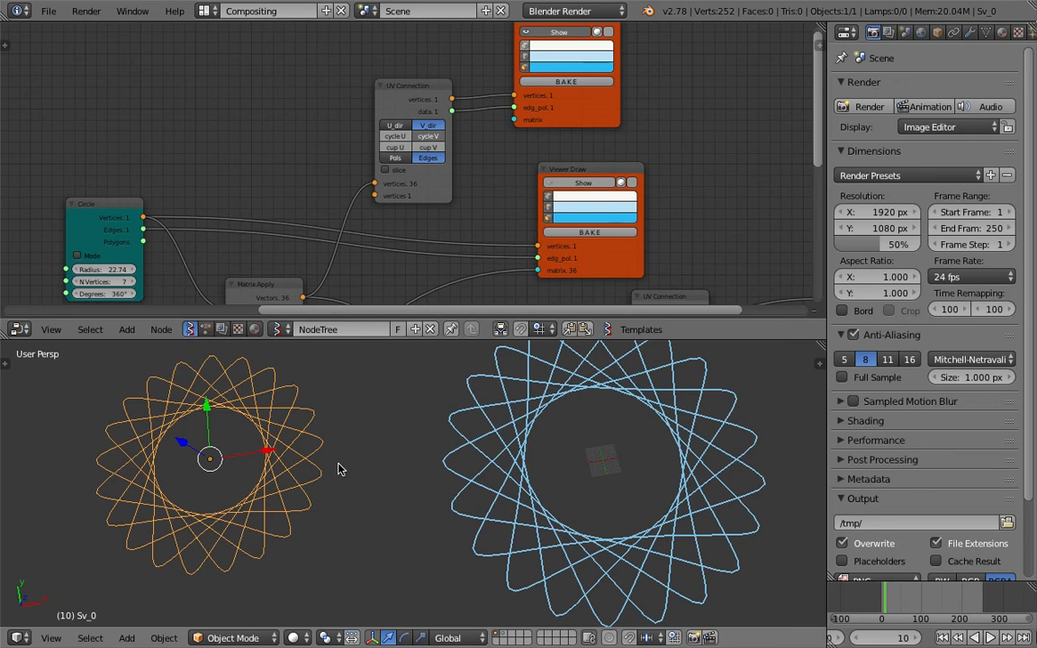
- Separate the baked spirograph mesh by loose parts
key("space")
type("sep")
key("Return")
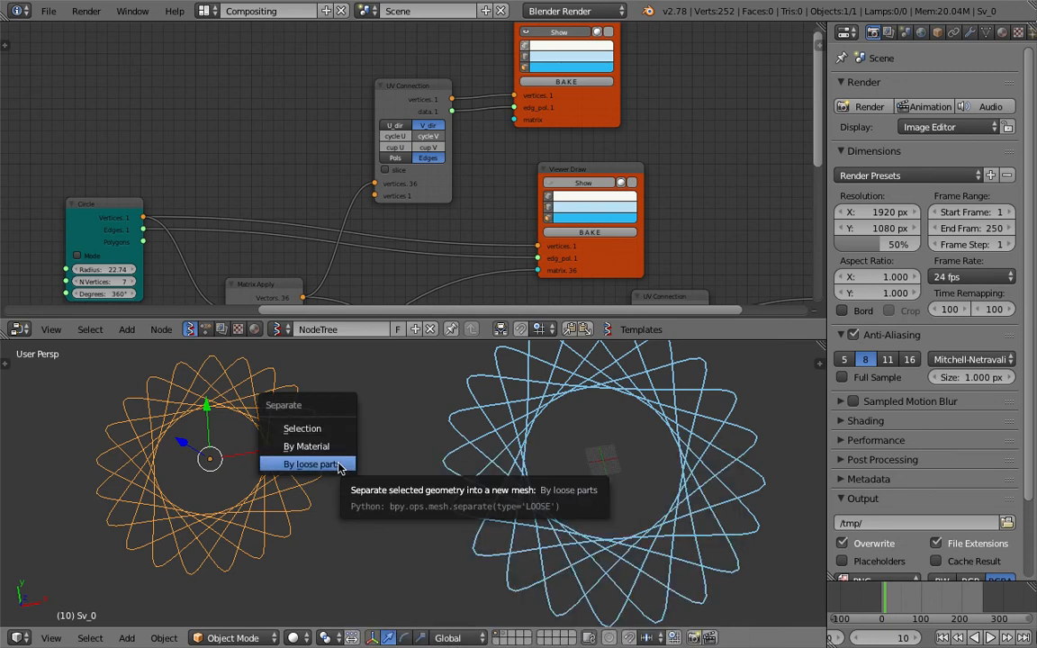
left_click(332, 463)
- Pull two of the separated triangular loops out of the baked ring
right_click(297, 451)
scroll(297, 450, "down", 2)
key("g")
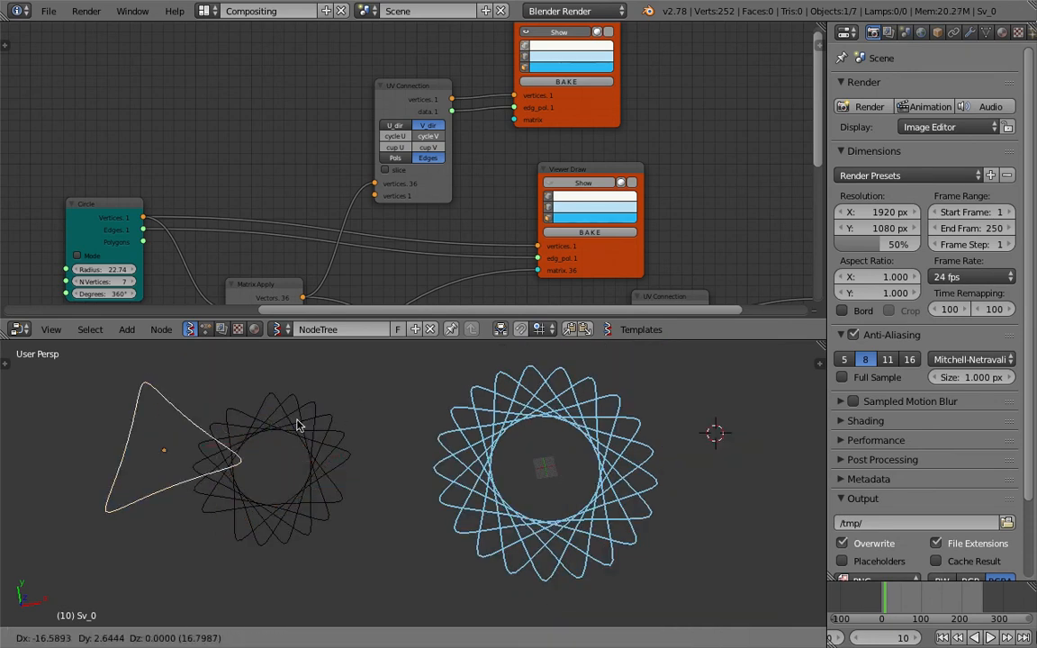
left_click(290, 433)
right_click(290, 433)
key("g")
left_click(187, 398)
- Select all the separated baked loops and delete them
key("a")
key("a")
key("a")
key("b")
left_click_drag(141, 387, 273, 515)
key("x")
left_click(265, 523)
middle_click_drag(266, 523, 297, 472)
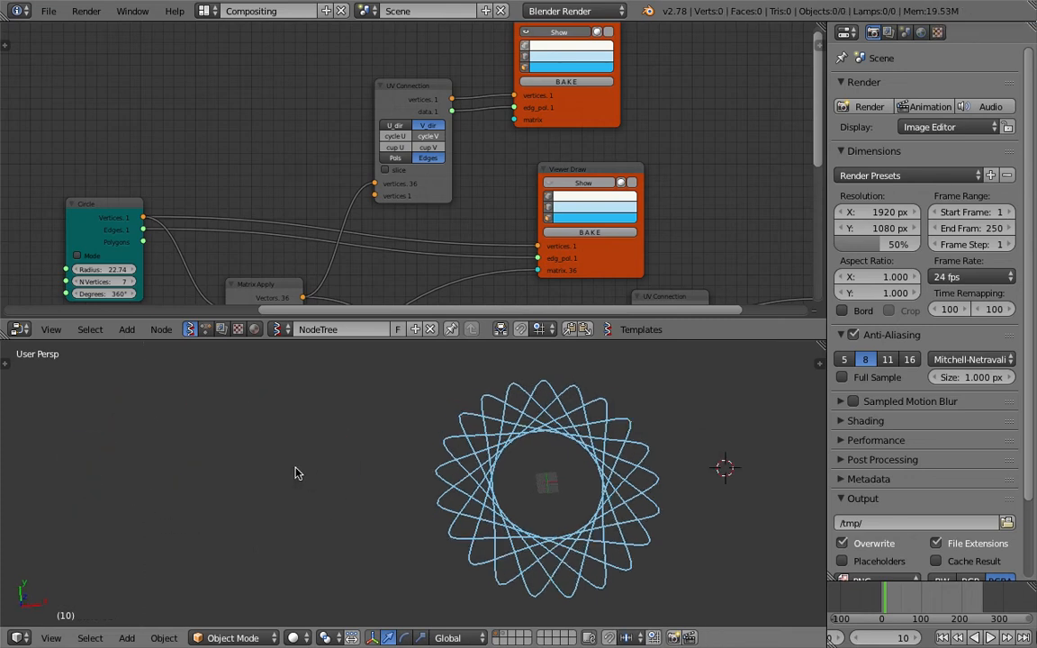
- Widen the node editor and 3D view by narrowing the properties area
middle_click_drag(576, 459, 440, 433, "shift")
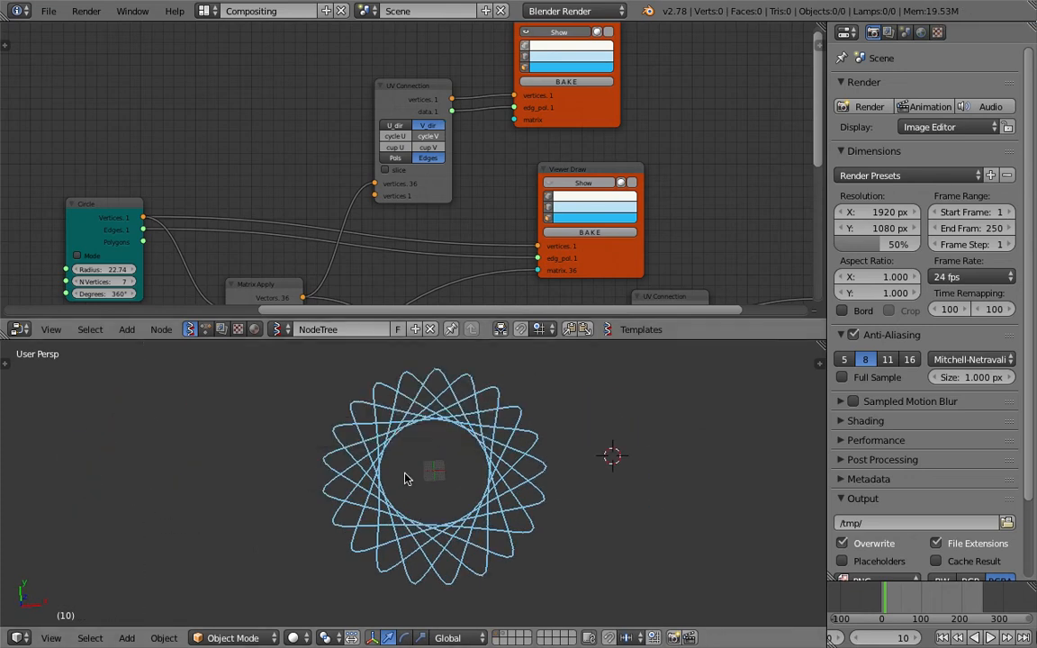
scroll(526, 277, "down", 2)
middle_click_drag(526, 278, 442, 266)
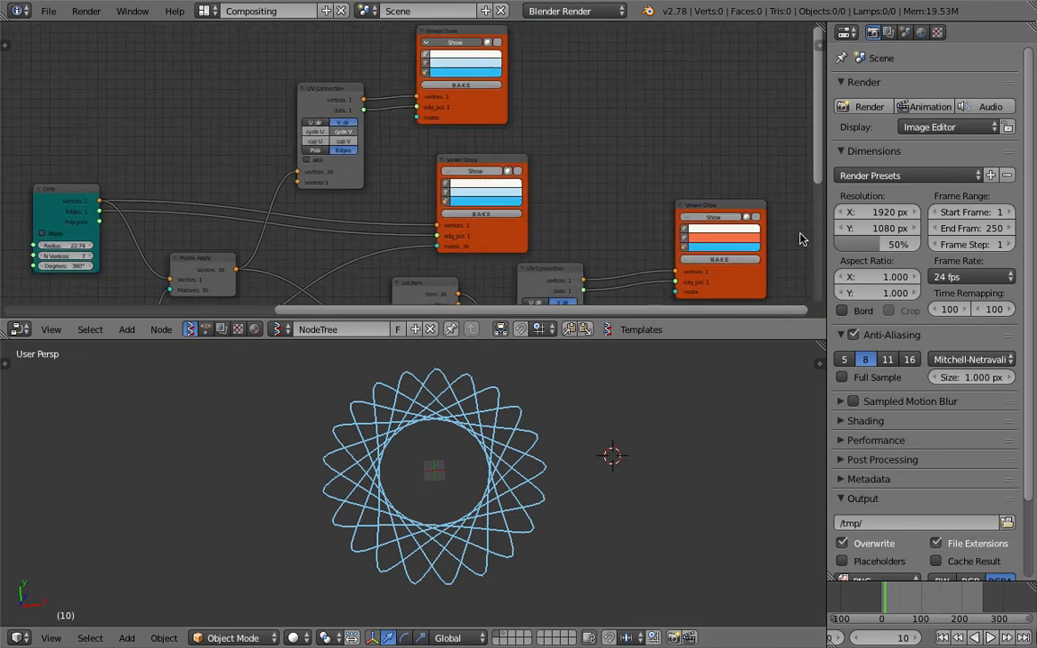
left_click_drag(826, 231, 876, 232)
middle_click_drag(469, 376, 482, 396)
- Save the scene to the Desktop as sv_spirograph_fun_004.blend
key("super+s")
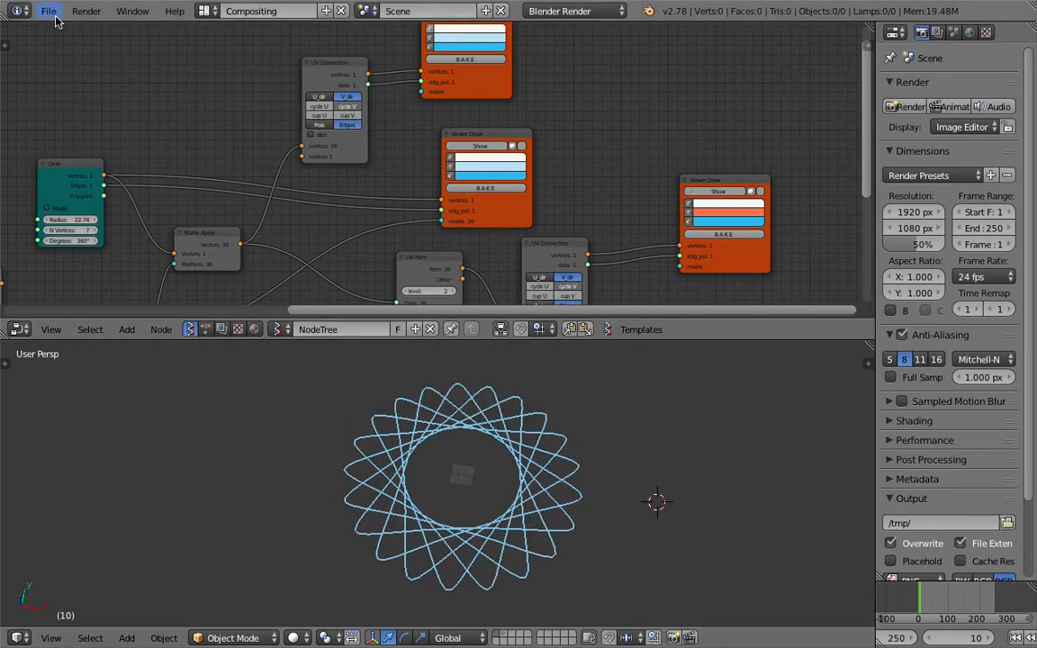
left_click(48, 11)
left_click(134, 151)
left_click(826, 66)
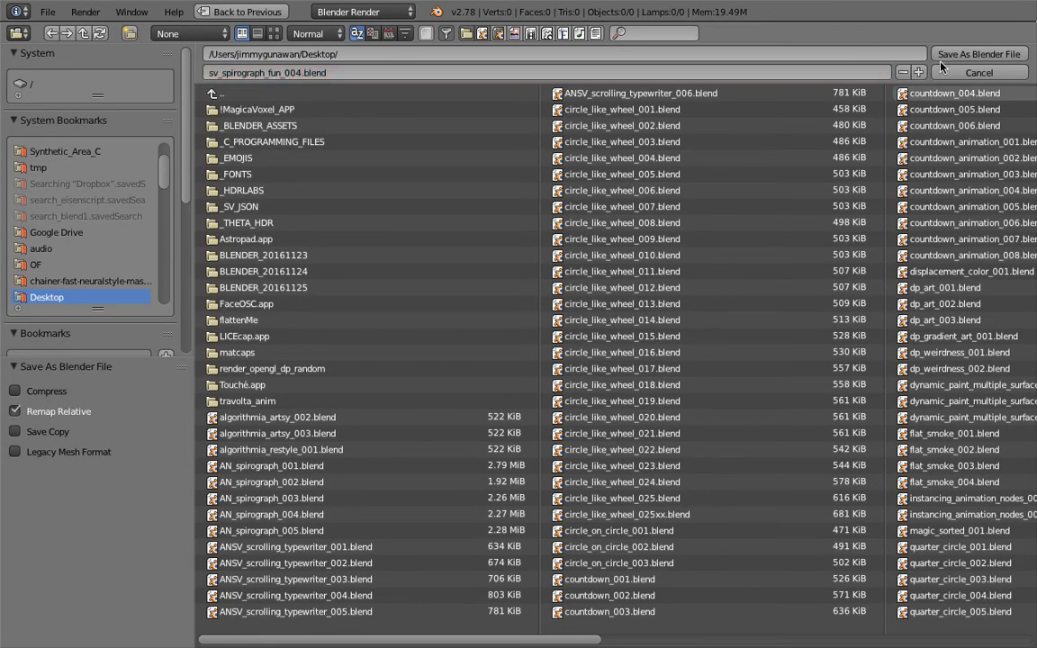
left_click(980, 51)
middle_click_drag(573, 469, 563, 479)
key("super+s")
left_click(563, 480)
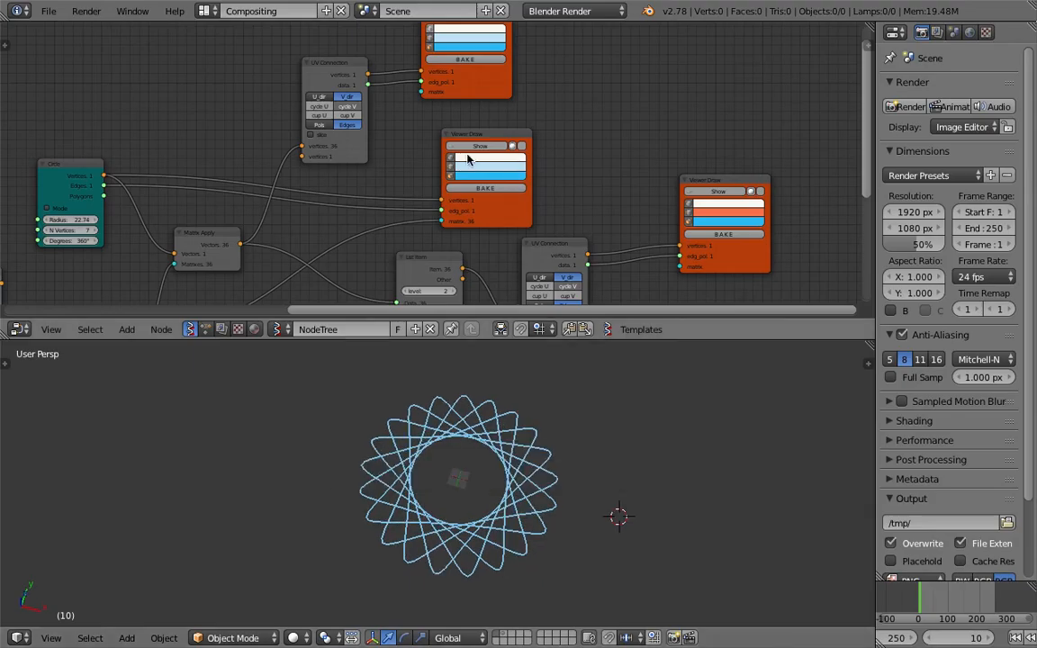
- Move the Viewer Draw node fed by the upper UV Connection node further up to free space beside it
scroll(517, 47, "down", 2)
middle_click_drag(517, 46, 529, 76)
left_click_drag(496, 117, 535, 105)
scroll(535, 104, "up", 2)
middle_click_drag(535, 105, 449, 162)
left_click_drag(452, 168, 396, 143)
- Add a Viewer BMeshMK2 node fed by the UV Connection's vertices and data outputs, and hide the upper Viewer Draw node's display
scroll(481, 126, "up", 2)
key("shift+a")
left_click(535, 108)
type("bm")
key("Return")
left_click(486, 90)
left_click_drag(241, 184, 491, 211)
left_click(341, 52)
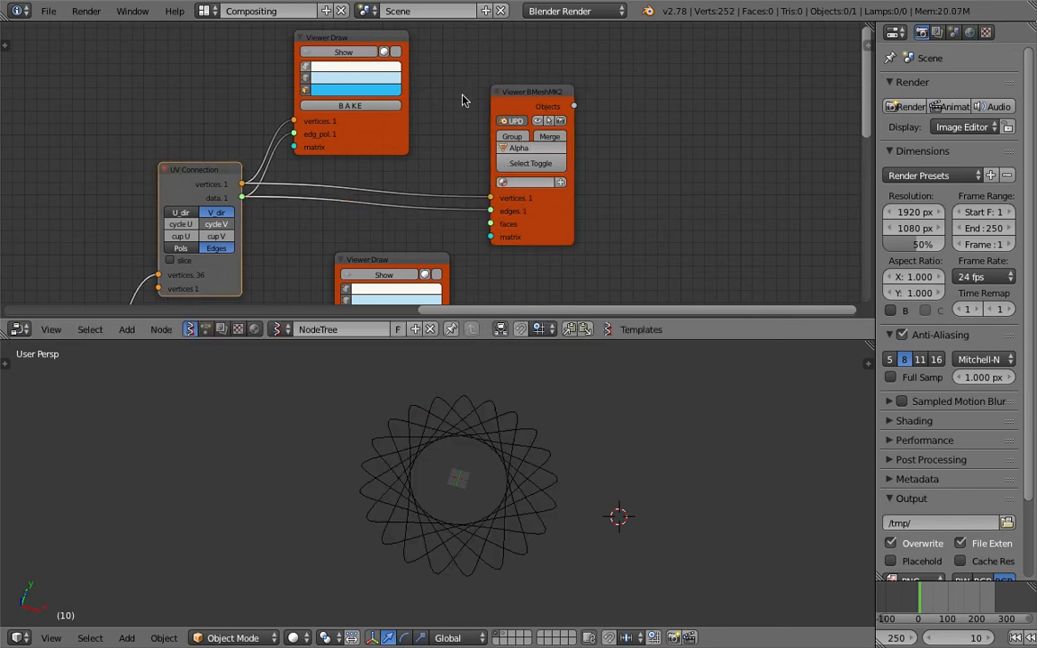
- Save over sv_spirograph_fun_004.blend with the generated spirograph mesh selected, and return the timeline to frame 1
right_click(410, 389)
key("ctrl+s")
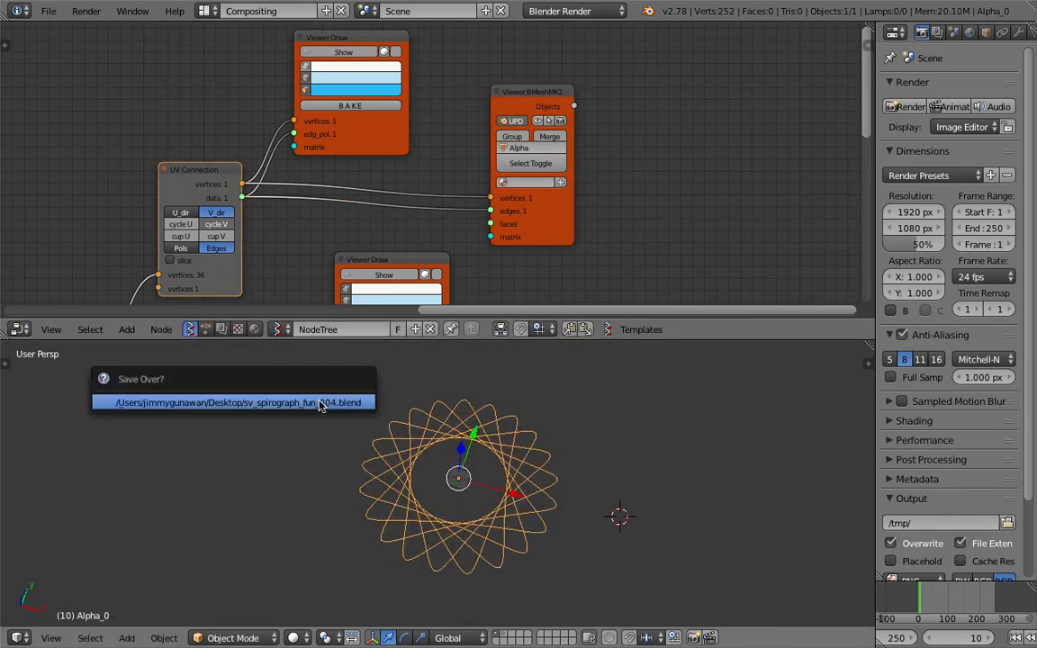
left_click(1027, 637)
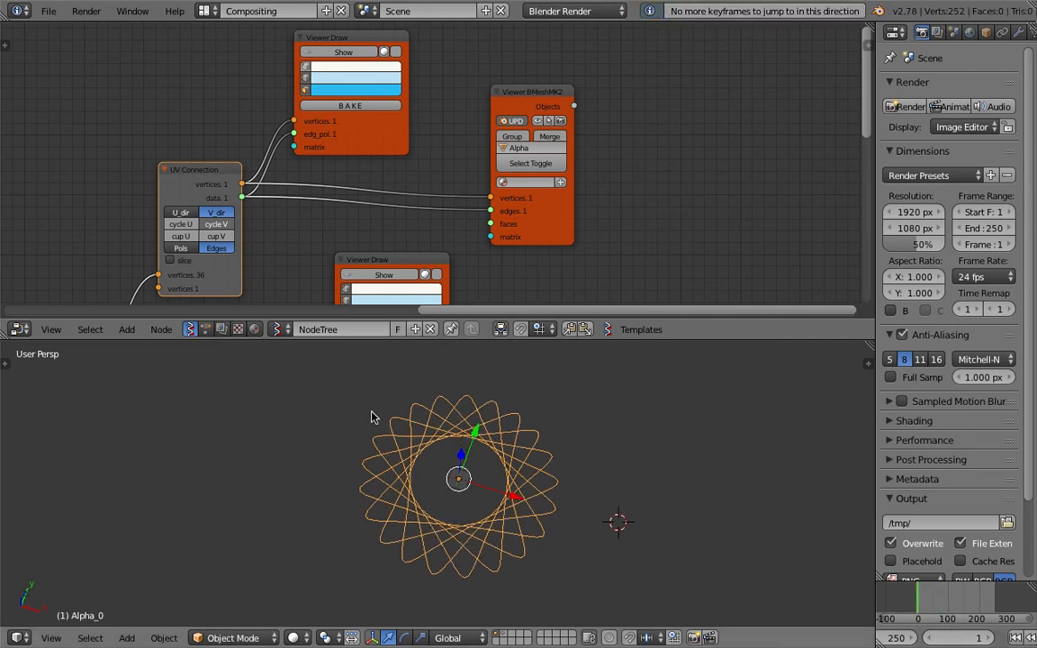
- Switch the node editor to Animation Nodes and create a new, empty node tree
left_click(206, 330)
left_click(342, 330)
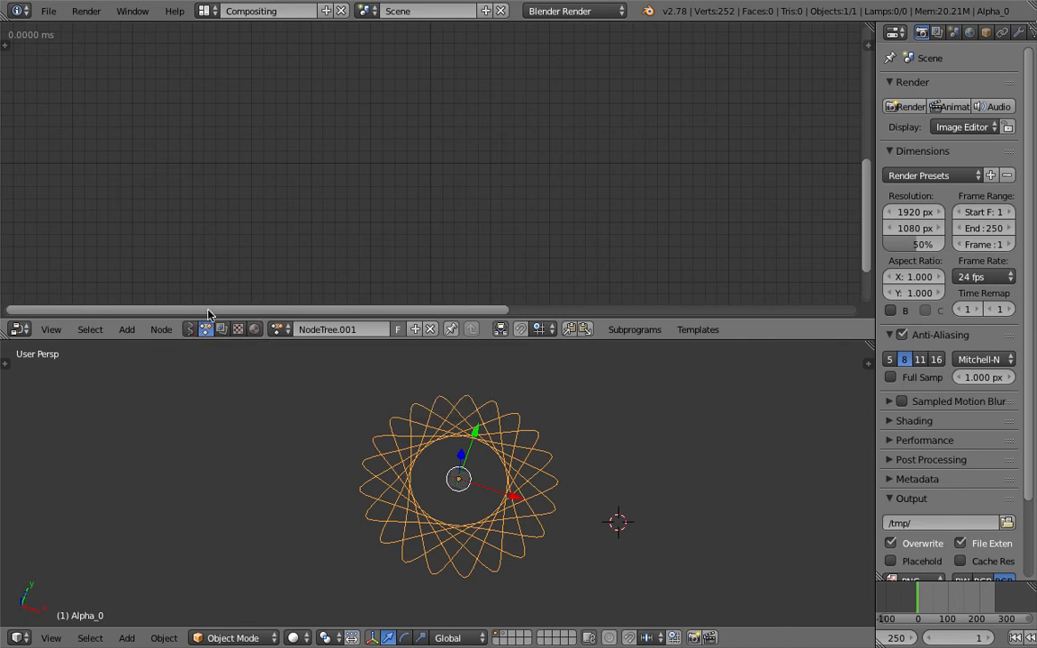
- Add an Ico Sphere just outside the spirograph ring and scale it up
middle_click_drag(555, 469, 533, 450)
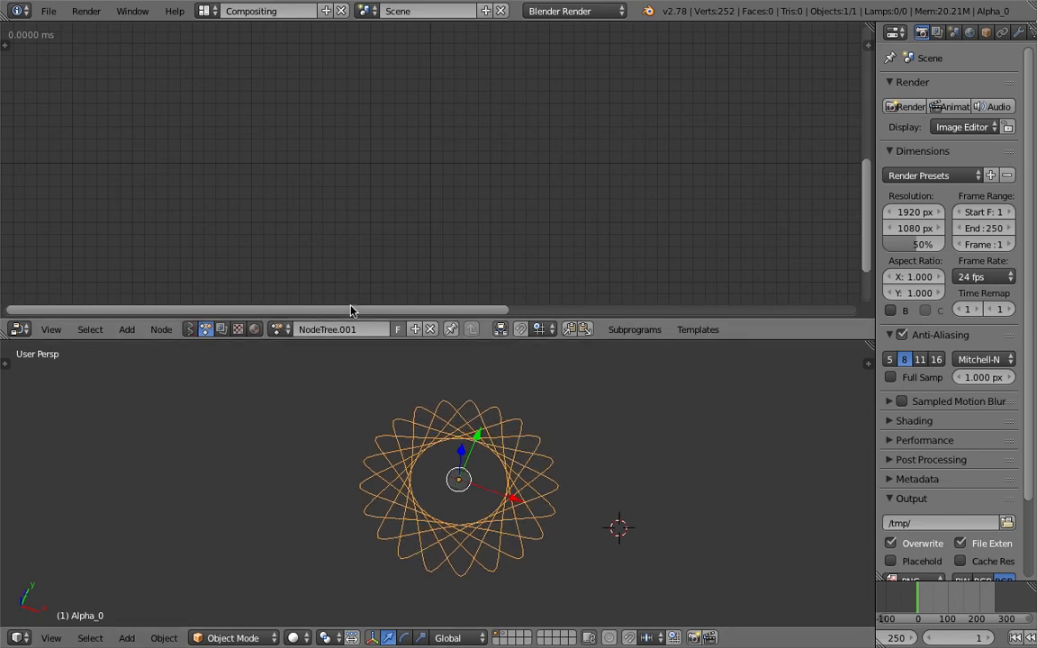
key("shift+a")
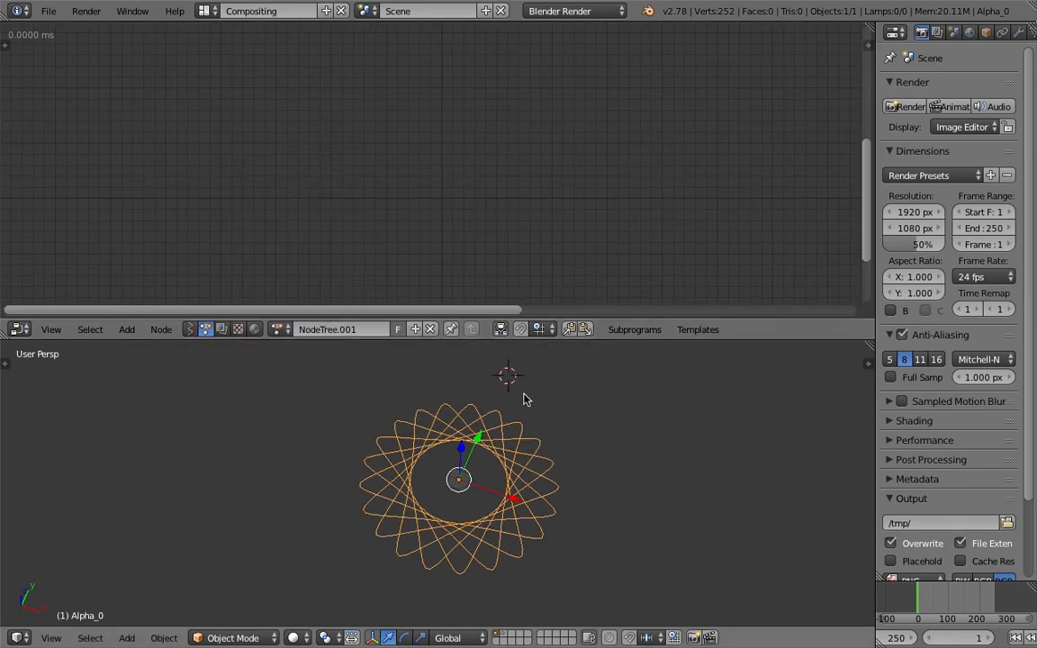
key("shift+a")
mouse_move(529, 396)
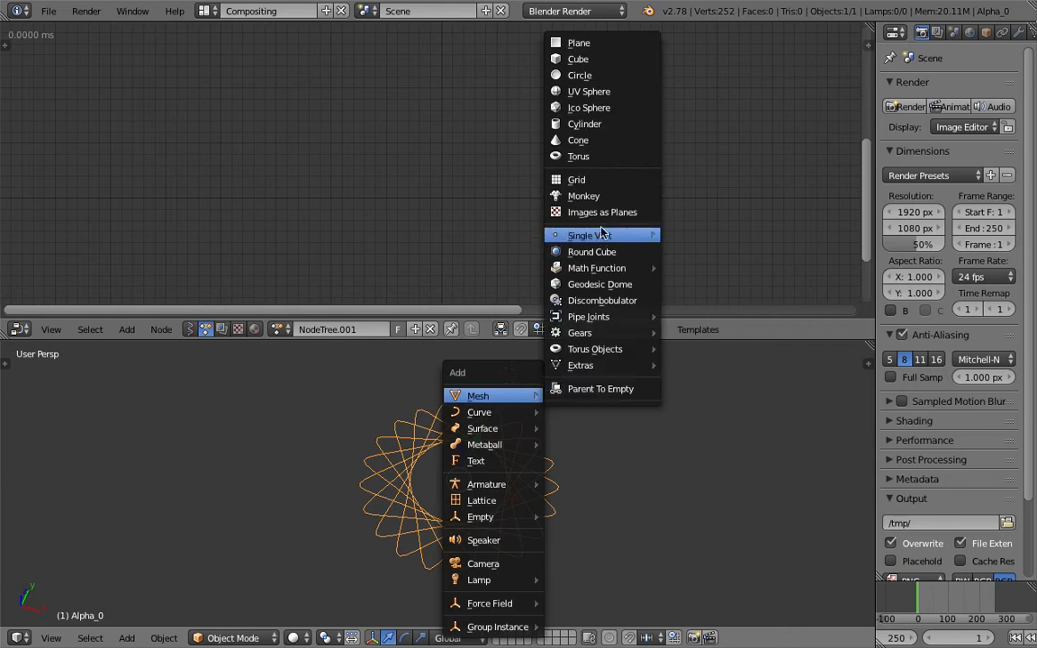
left_click(591, 109)
key("s")
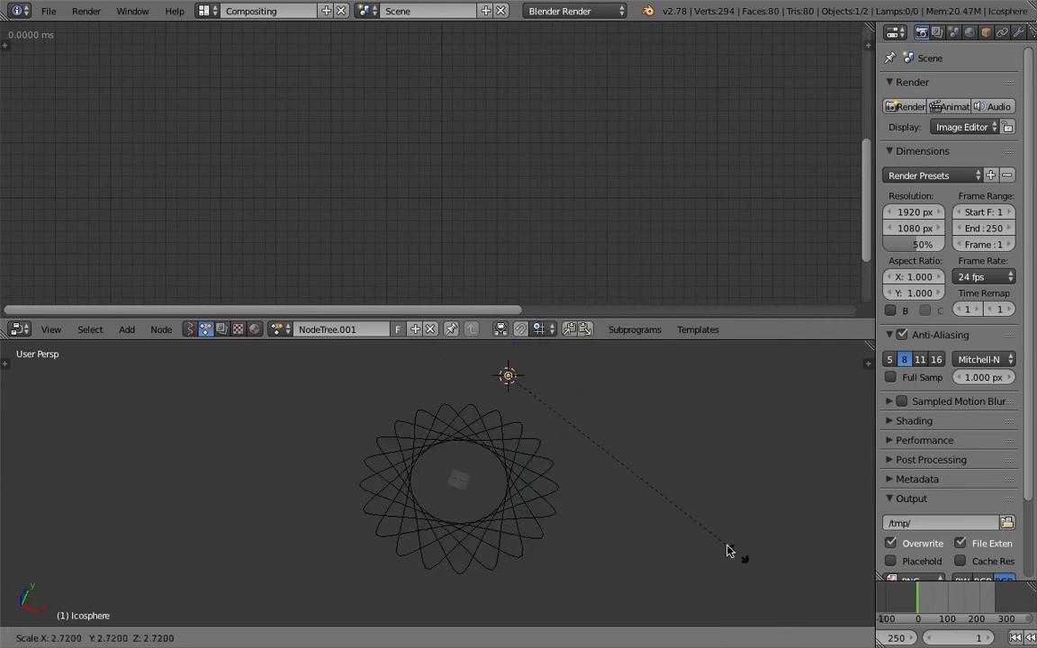
left_click(685, 529)
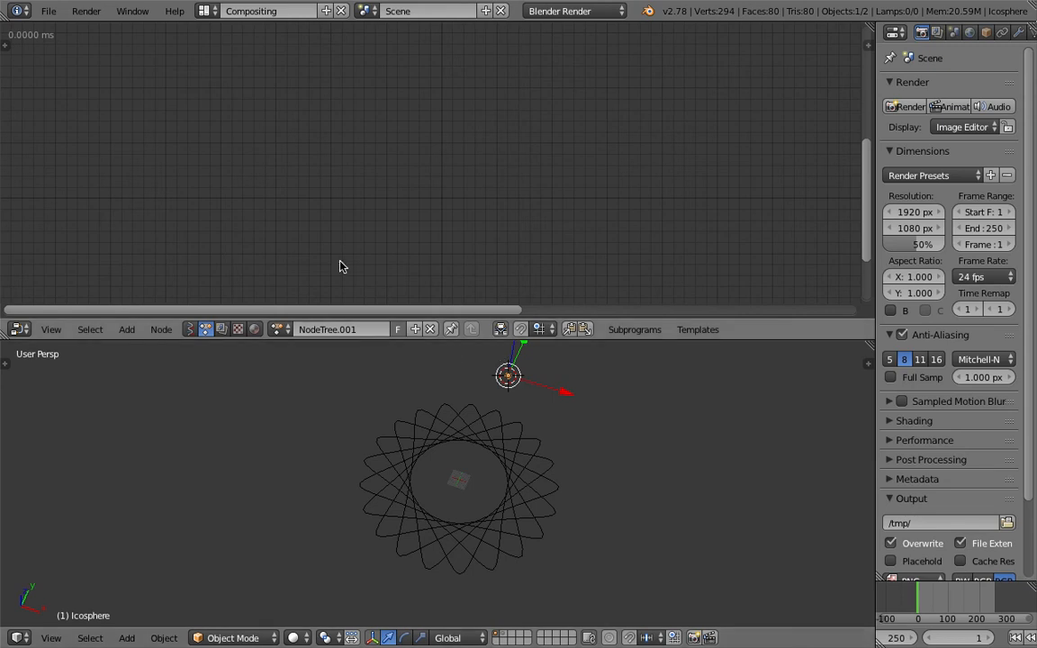
- Give the Ico Sphere a new material, keeping Blender Render as the engine
left_click(565, 12)
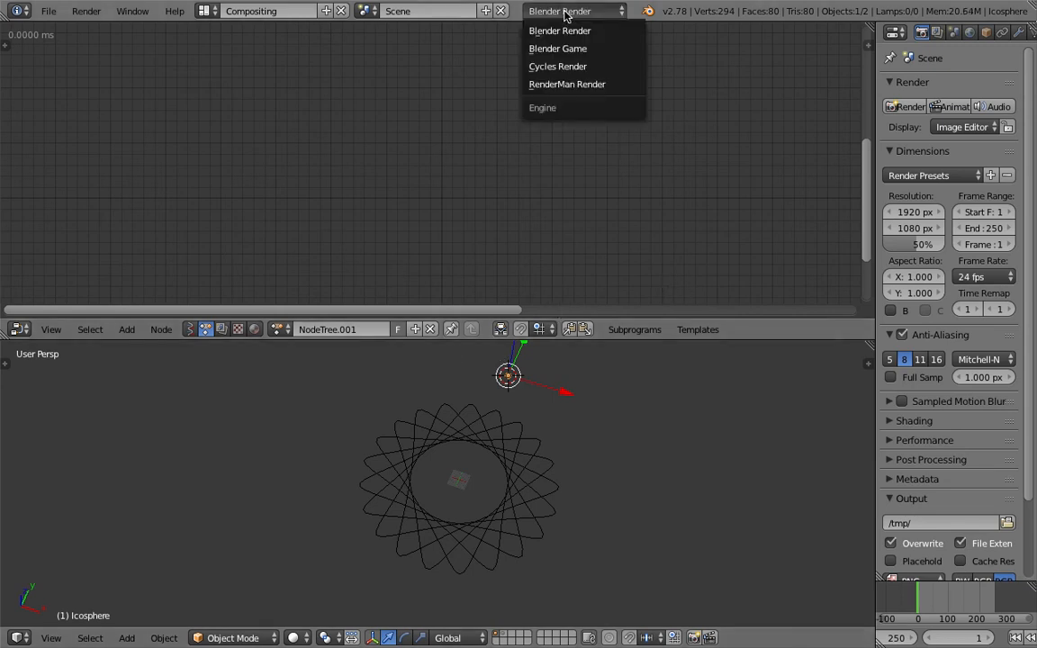
middle_click_drag(612, 361, 597, 364)
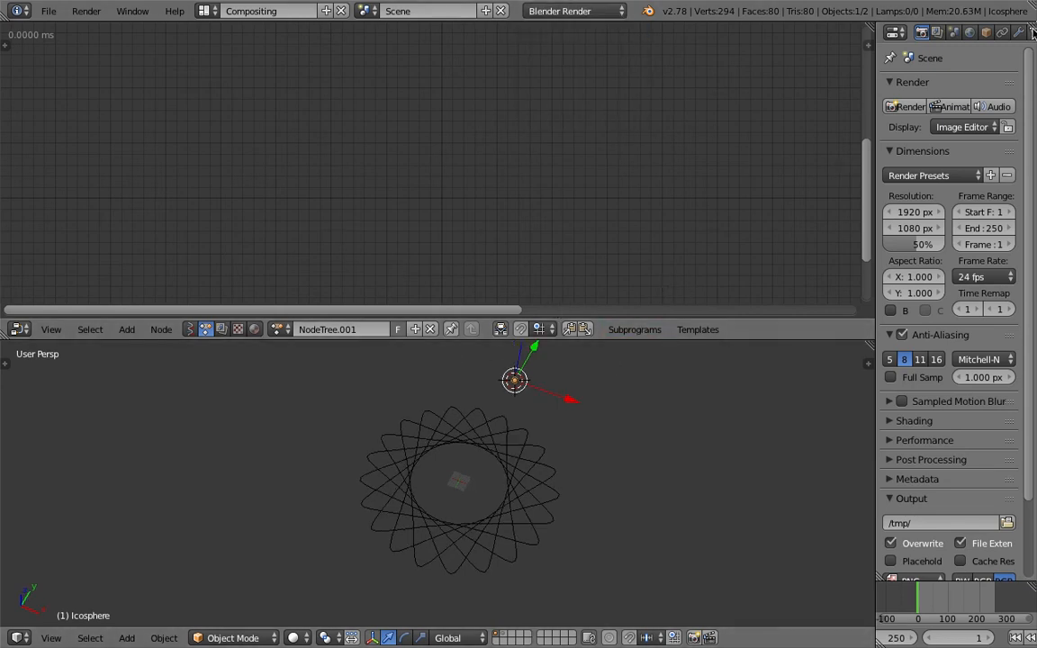
scroll(1018, 38, "down", 2)
left_click(987, 33)
left_click(941, 138)
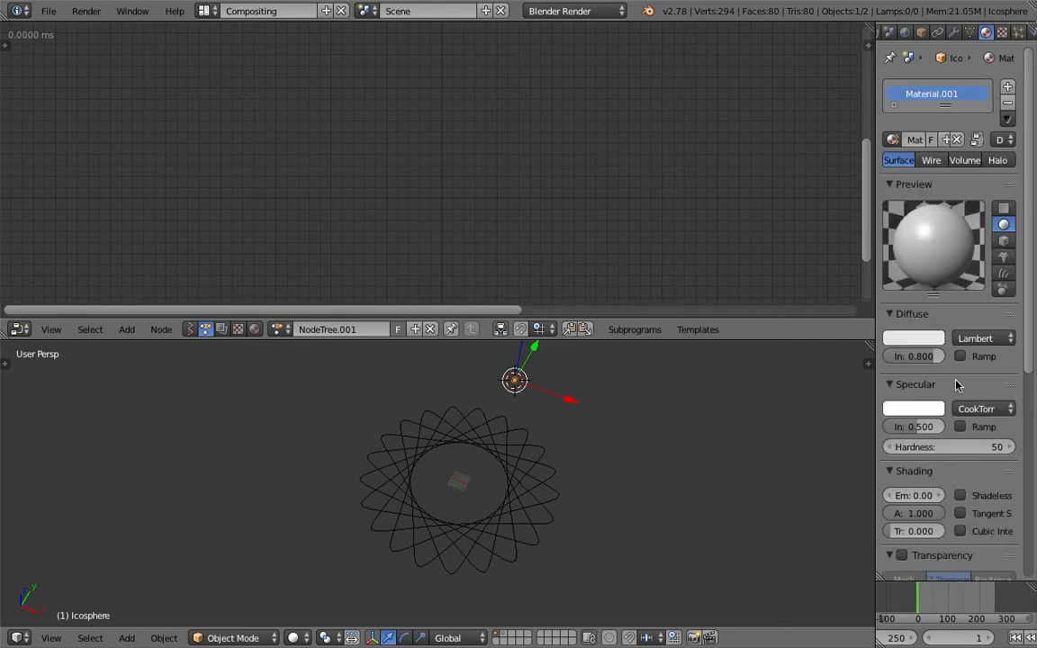
- Enable Object Color in the icosphere's material options and save the file
scroll(979, 440, "down", 4)
scroll(995, 457, "down", 4)
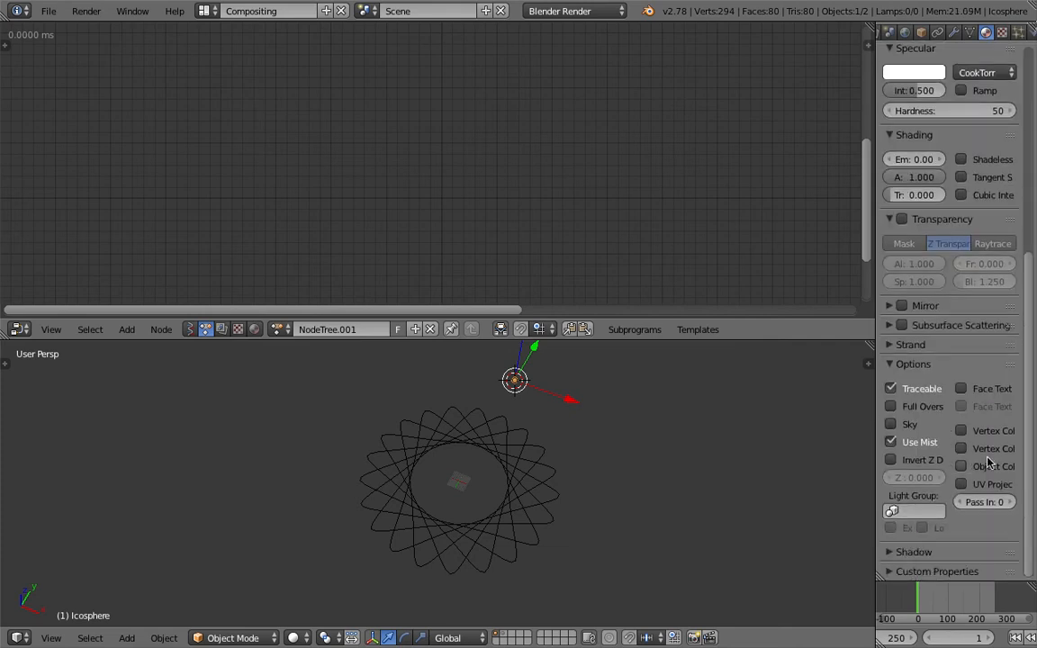
left_click(969, 466)
key("ctrl+s")
left_click(389, 379)
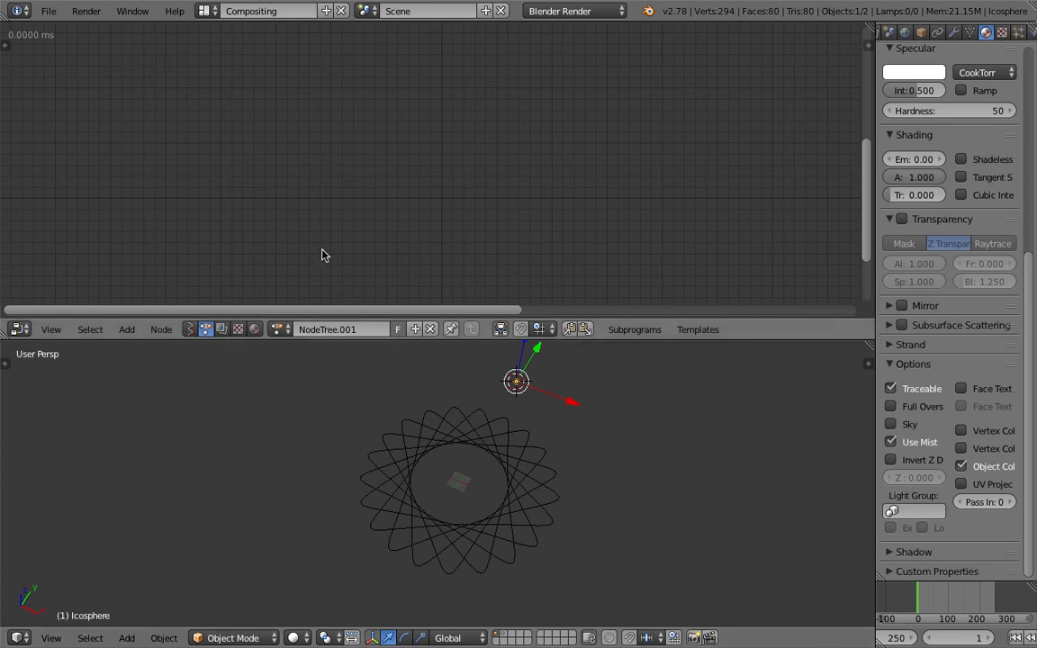
- Search for the Object Instancer node and place it in the empty node tree
key("shift+a")
mouse_move(317, 185)
left_click(303, 59)
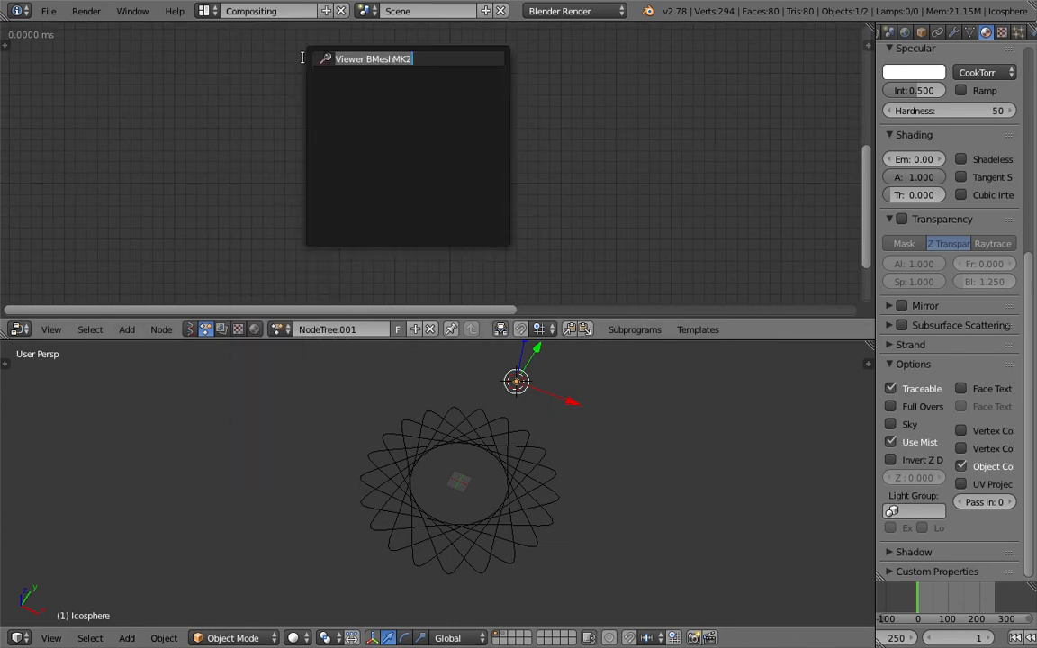
type("object i")
key("Down")
key("Up")
key("Return")
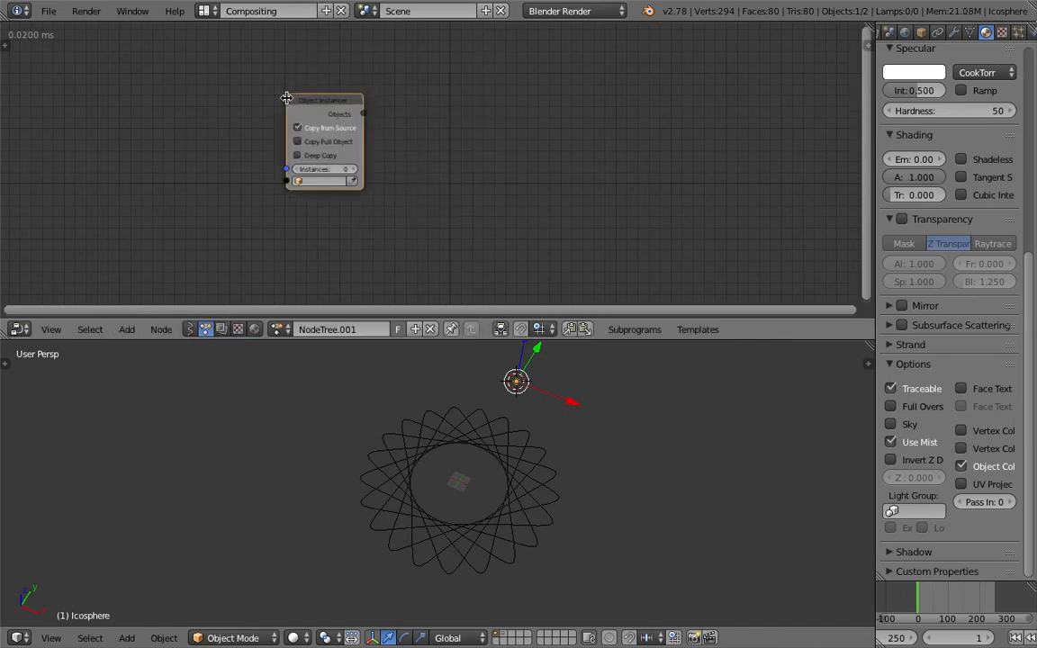
left_click(268, 90)
- Set the Object Instancer's source to Icosphere, enable Copy Full Object and Deep Copy, and set Instances to 10
left_click(311, 184)
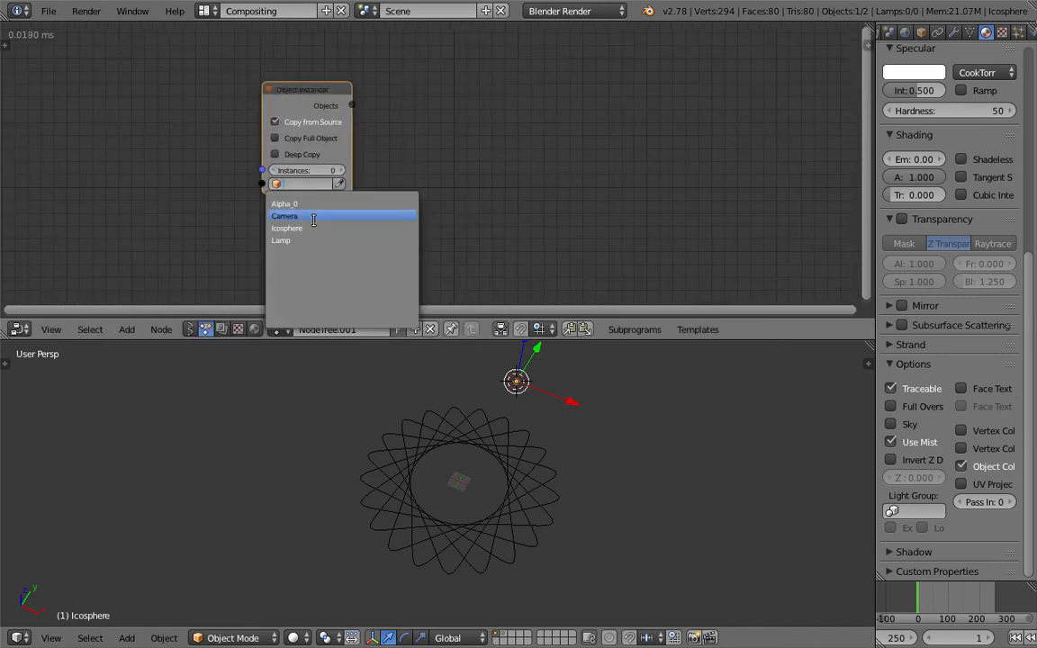
left_click(306, 229)
left_click(303, 138)
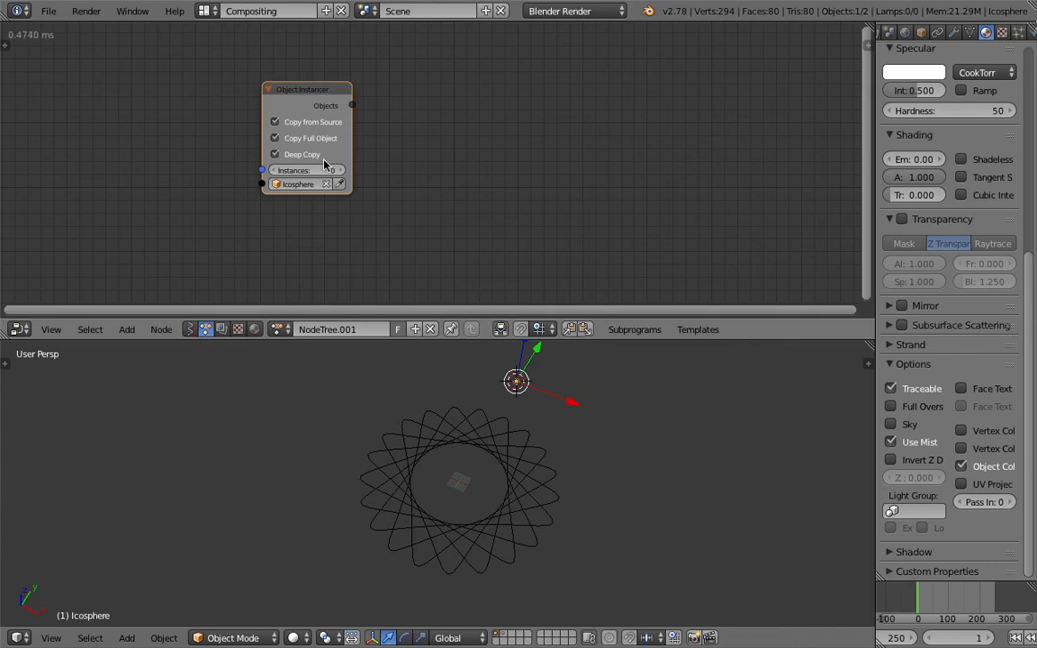
type("10")
key("Return")
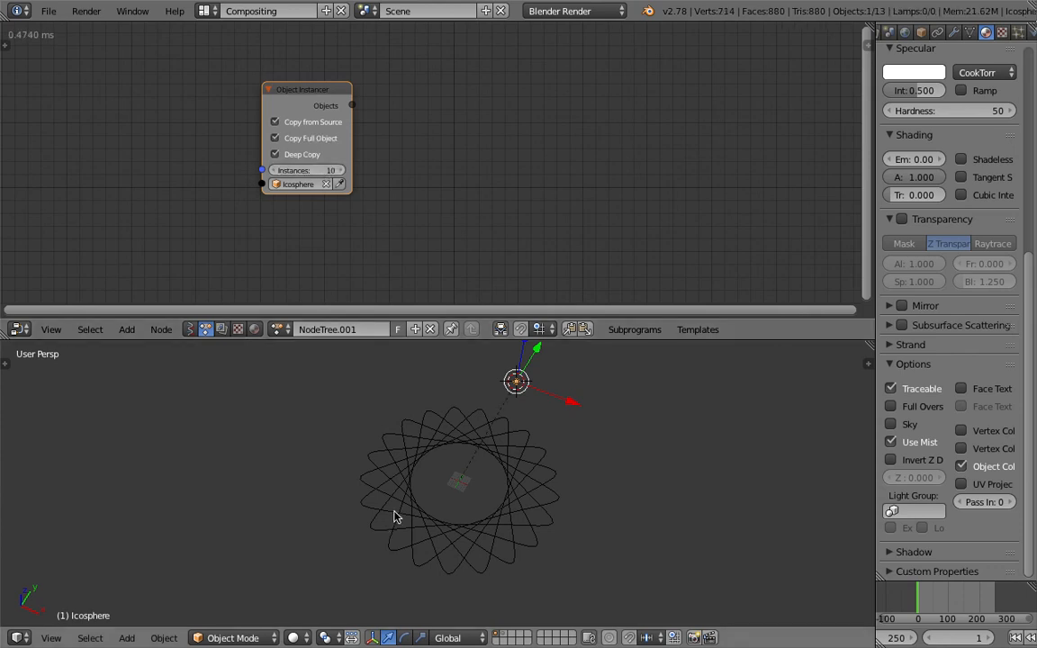
scroll(418, 450, "up", 2)
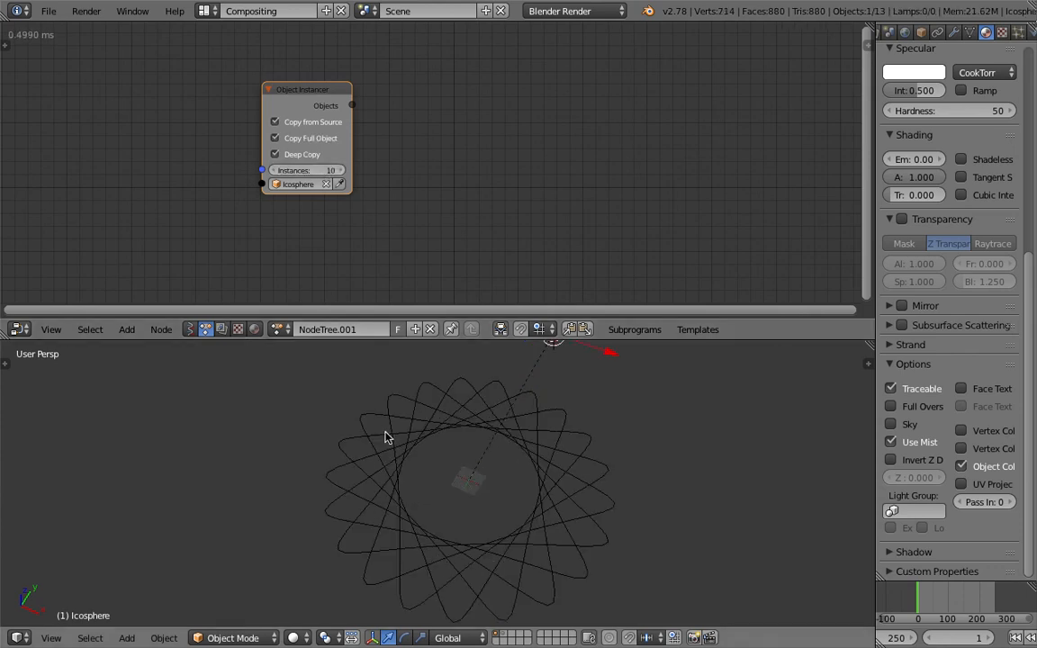
scroll(470, 475, "down", 1)
scroll(477, 504, "down", 1)
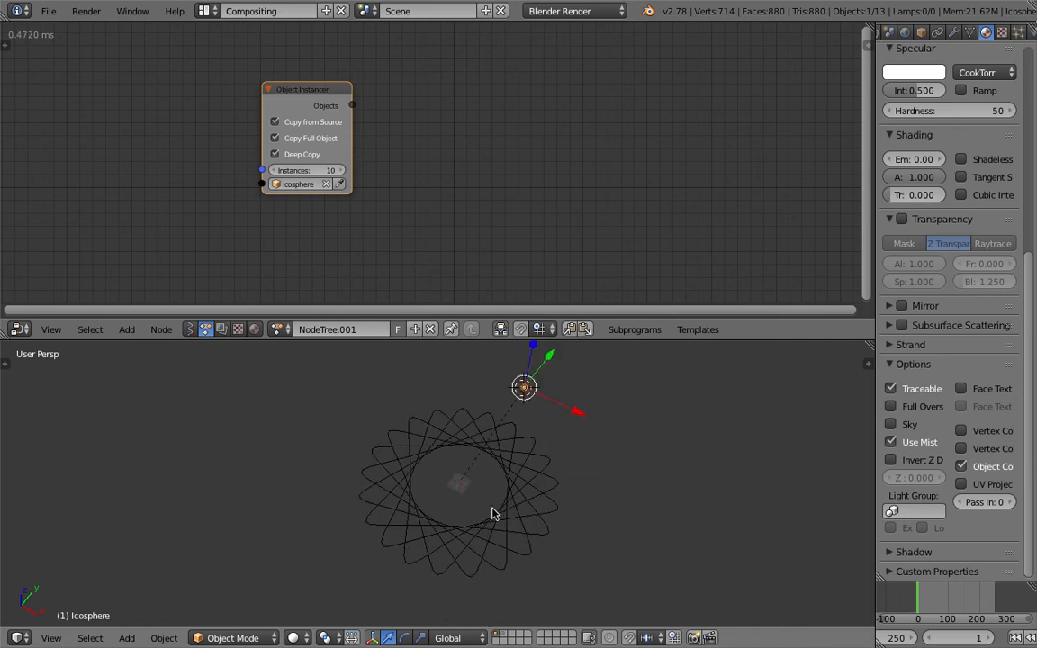
key("shift+a")
key("Escape")
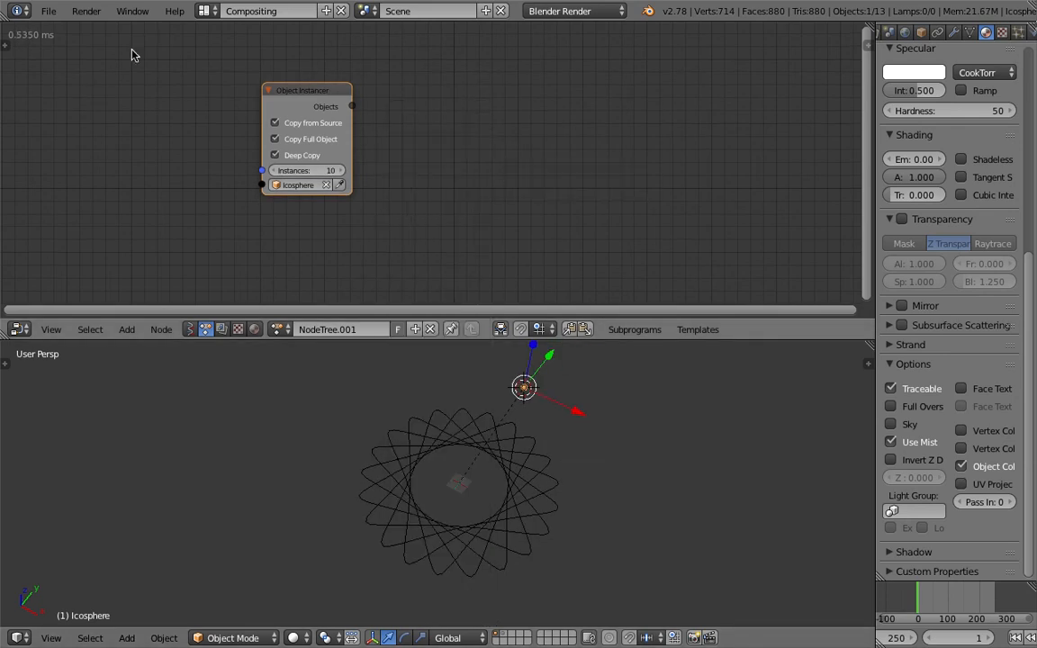
- Switch the node tree's auto execution from Always to Tree Changed, Frame Changed and Property Changed, and save the file
left_click(6, 48)
left_click(11, 131)
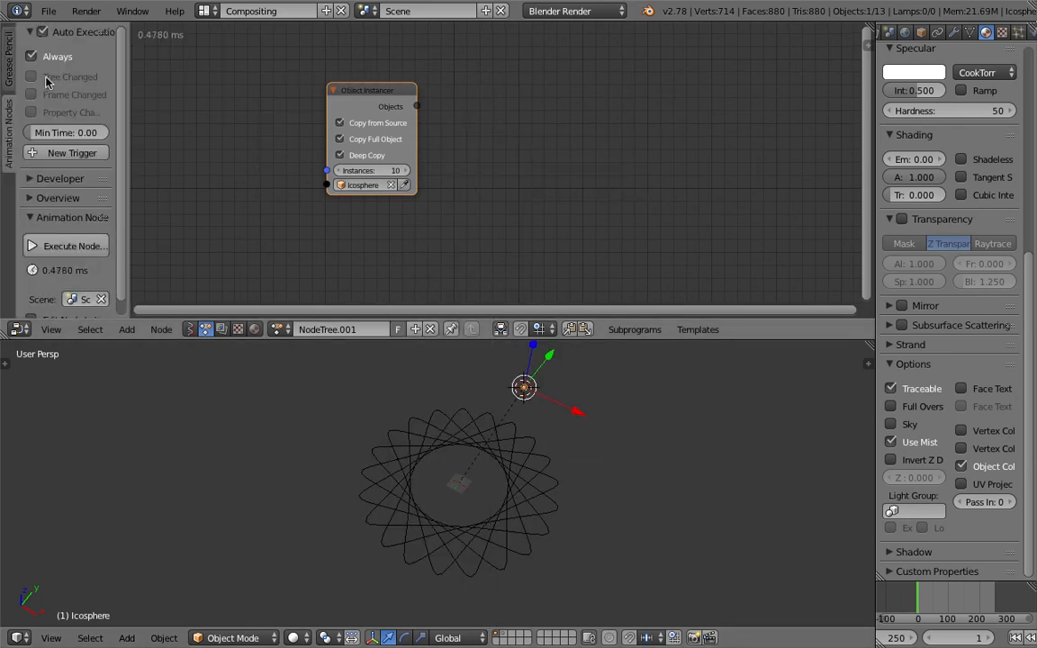
left_click(48, 59)
left_click_drag(51, 76, 60, 113)
middle_click_drag(477, 154, 406, 162)
key("ctrl+s")
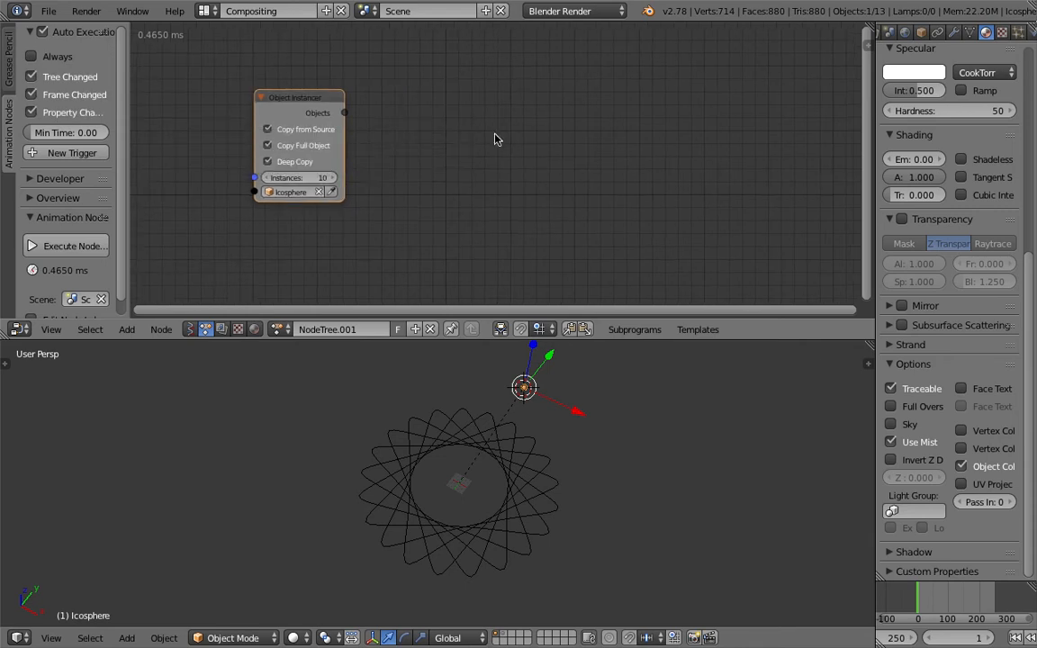
- Create a loop over the Object Instancer's Objects list and place its Loop Input node beside the Invoke Subprogram node
left_click(414, 167)
key("ctrl+a")
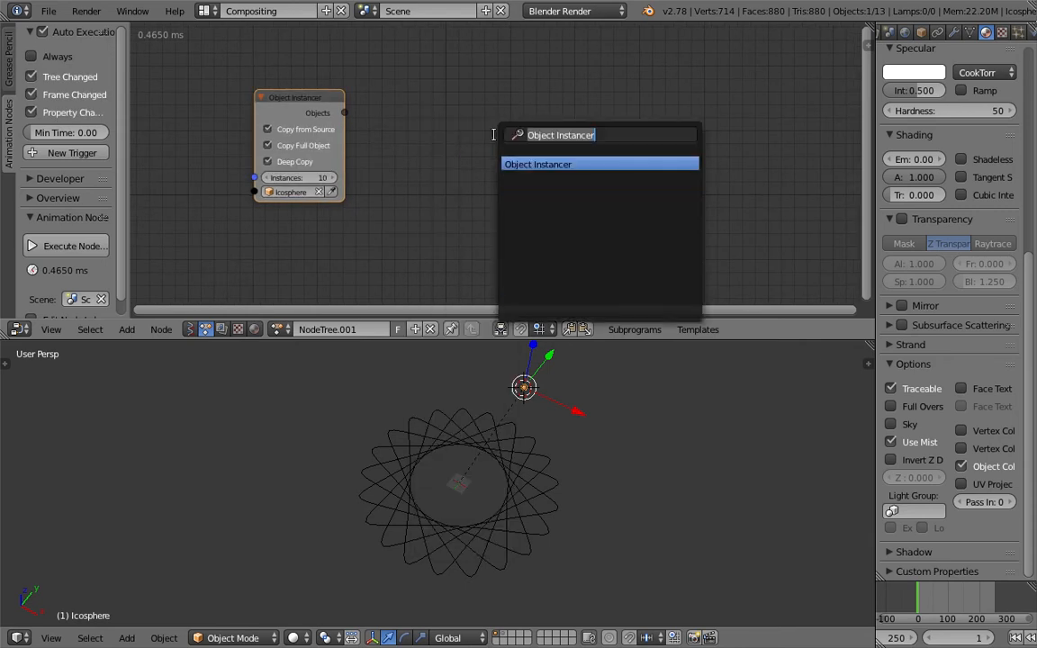
key("w")
left_click(430, 111)
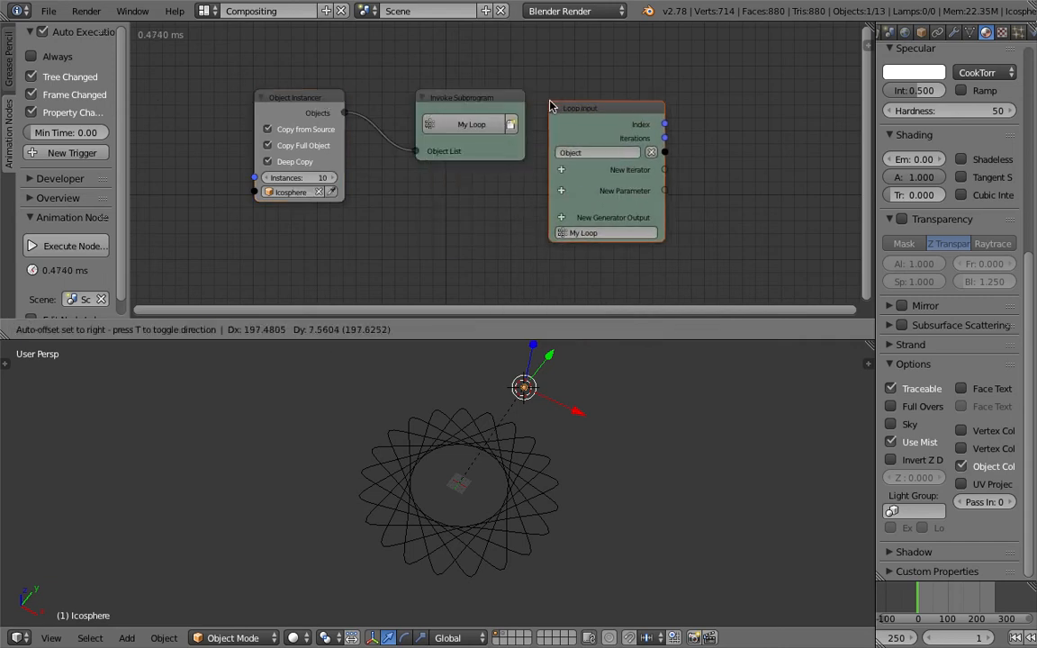
left_click(551, 106)
- Add an Object Transforms Output node beyond the Loop Input node and save the file
scroll(577, 123, "down", 2)
key("ctrl+a")
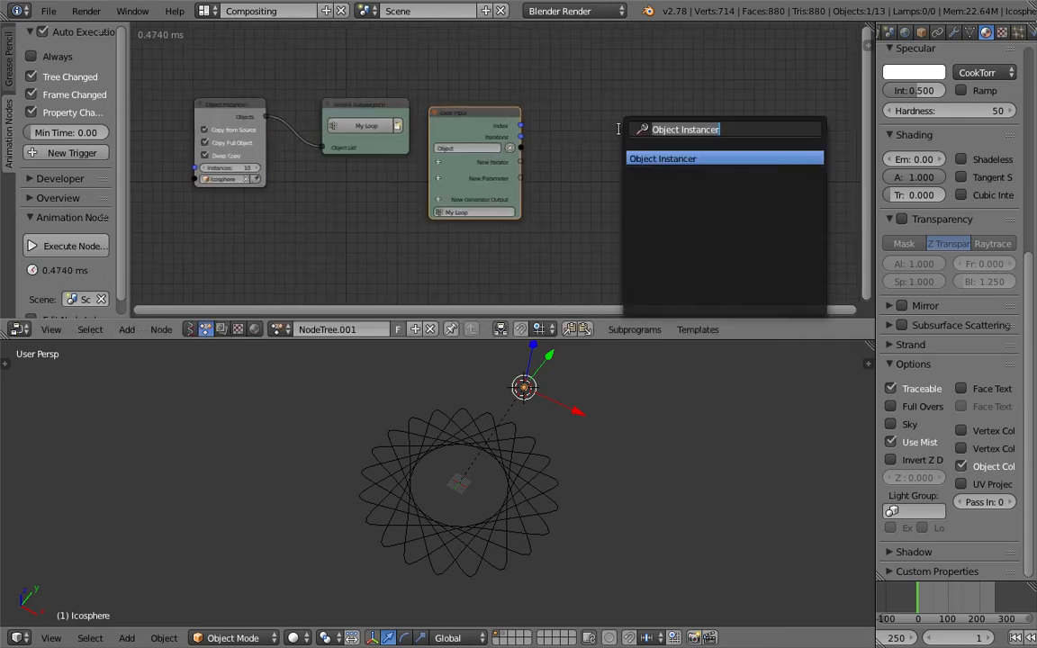
type("object tr")
key("Down")
key("Down")
key("Up")
key("Up")
key("Return")
left_click(621, 132)
key("ctrl+s")
- Link the Loop Input's Object to the Object Transforms Output's Object and enable Location X, Y and Z
left_click_drag(509, 148, 623, 192)
left_click_drag(656, 144, 745, 153)
scroll(721, 143, "up", 1)
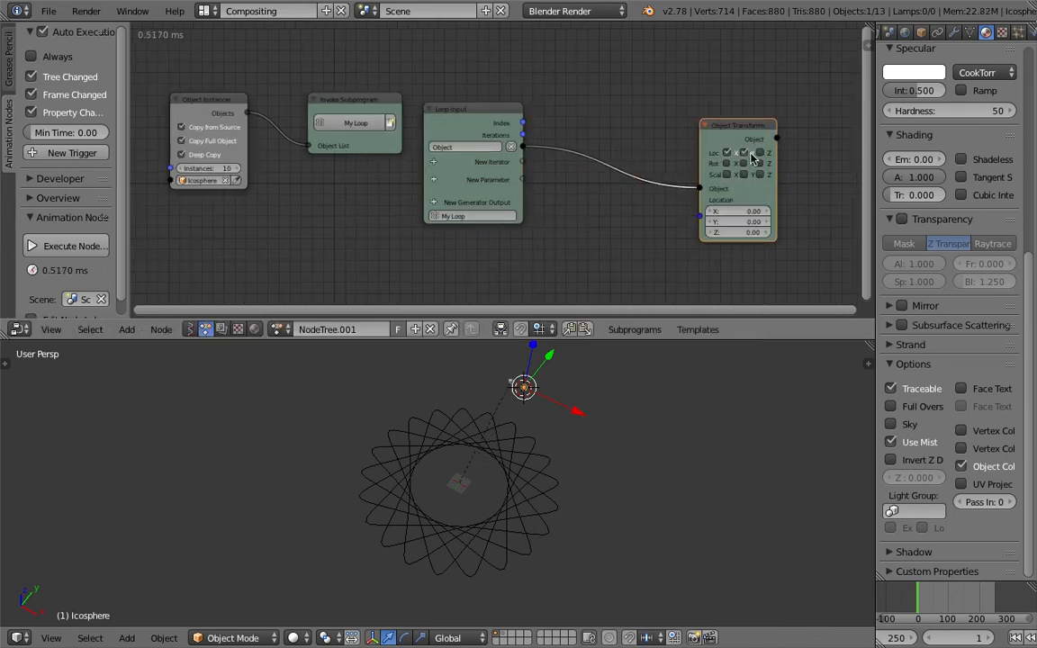
middle_click_drag(642, 156, 682, 145)
- Select the spirograph-shaped object Alpha_0 in the viewport and add an Object Mesh Data node below the Object Instancer
right_click(385, 459)
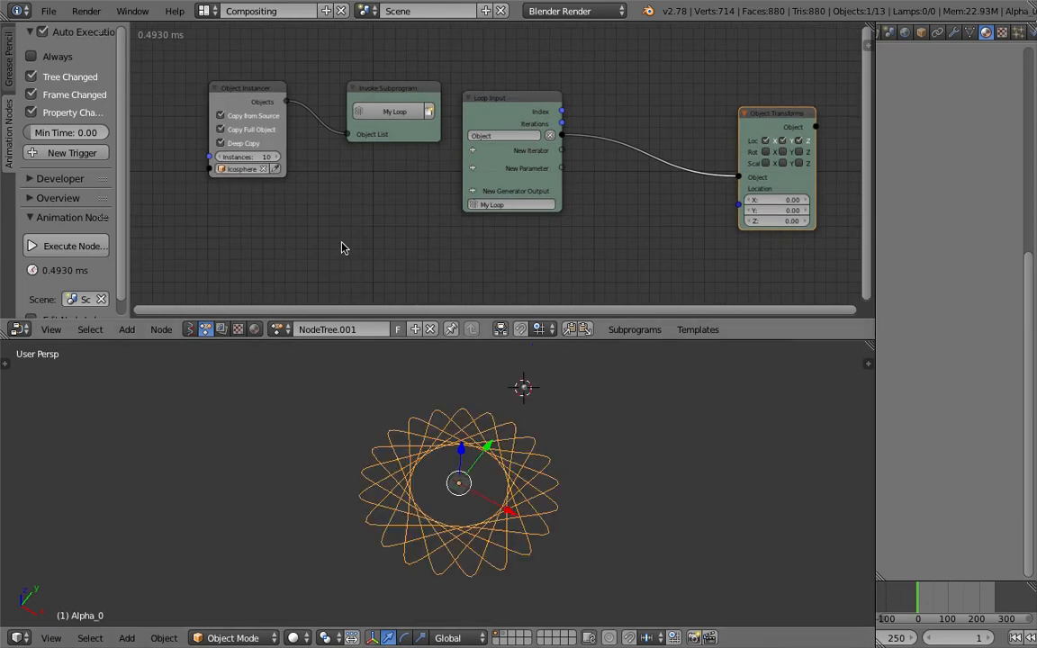
key("shift+a")
mouse_move(342, 244)
left_click(337, 220)
type("mes")
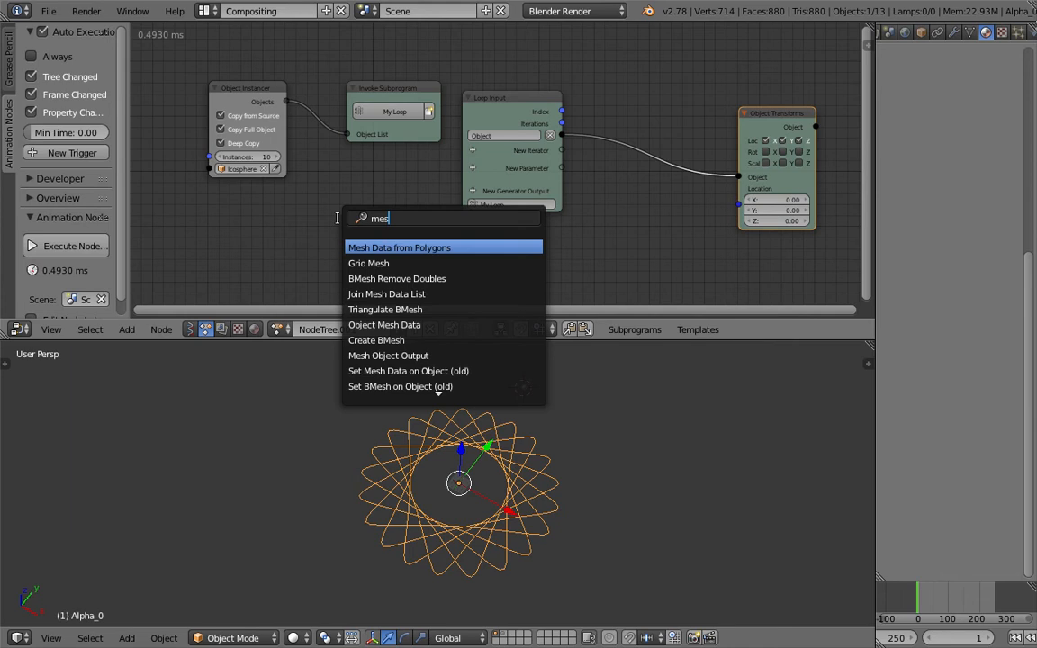
key("Return")
left_click(337, 217)
key("ctrl+a")
type("object mes")
key("Return")
left_click(314, 163)
left_click_drag(287, 101, 327, 256)
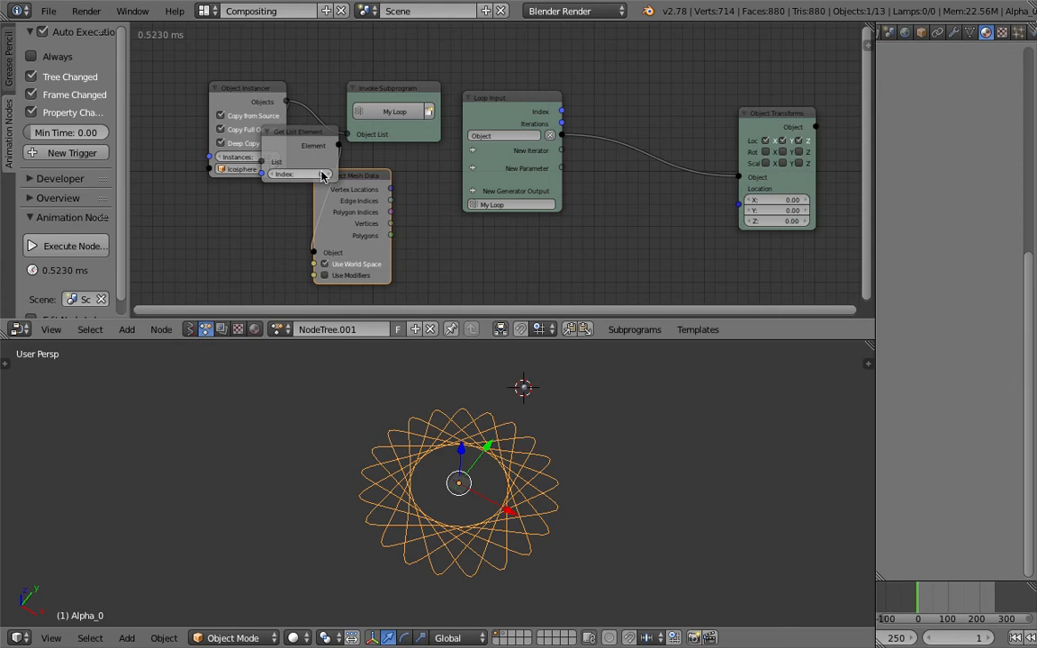
left_click(291, 263)
left_click_drag(250, 104, 146, 105)
middle_click_drag(246, 109, 315, 112)
left_click(310, 207)
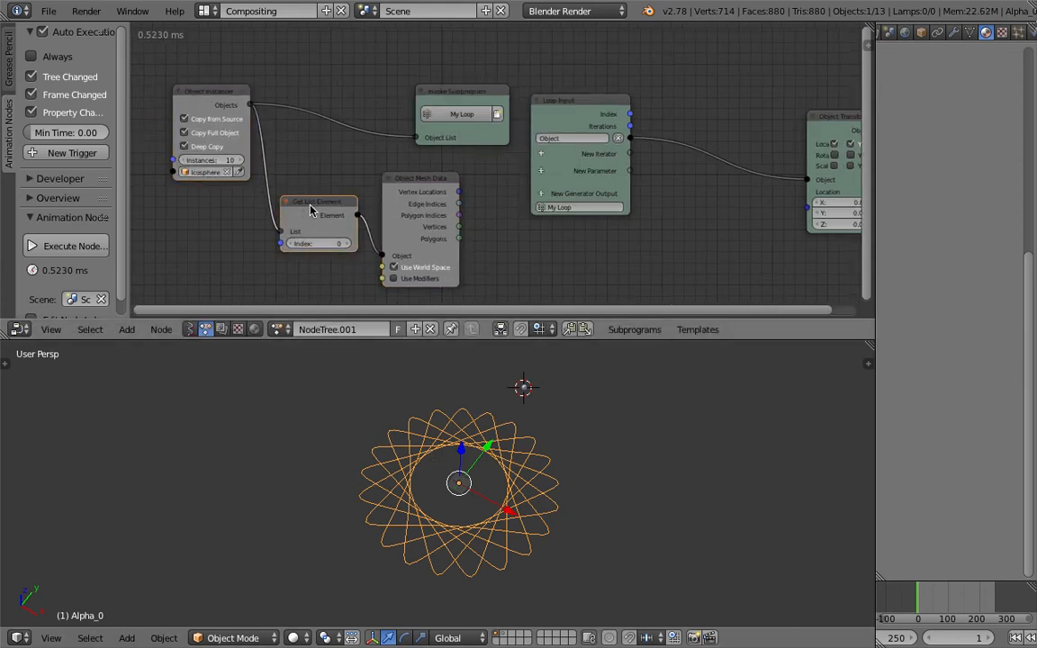
key("x")
- Use Alpha_0 as the Object Mesh Data node's source and add a Vector iterator to the My Loop input
left_click_drag(407, 181, 362, 180)
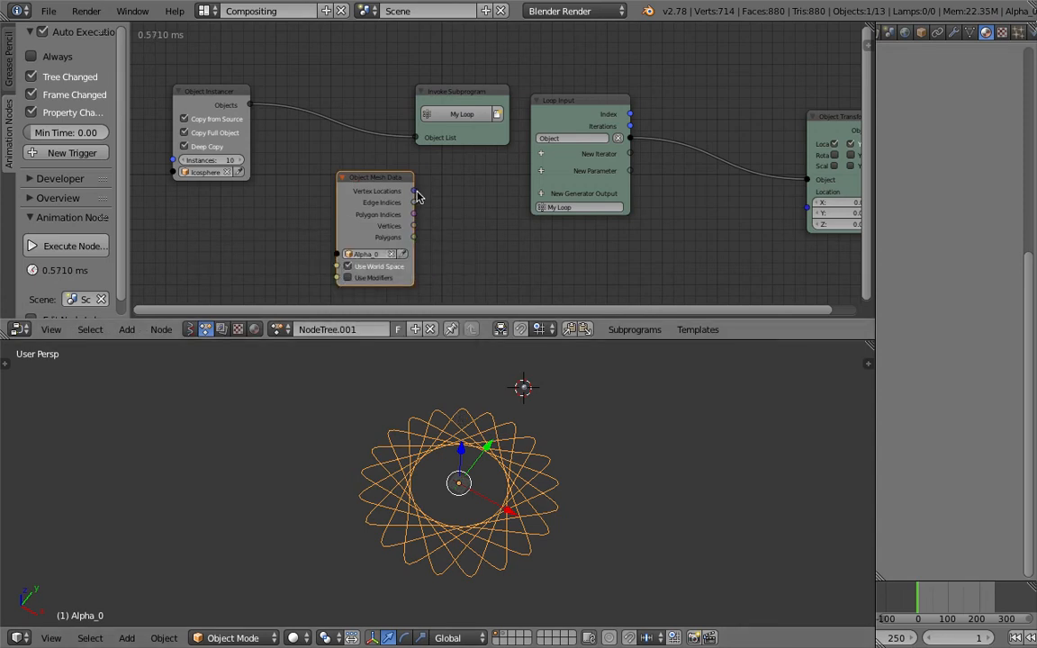
left_click(542, 153)
type("vec")
left_click(558, 183)
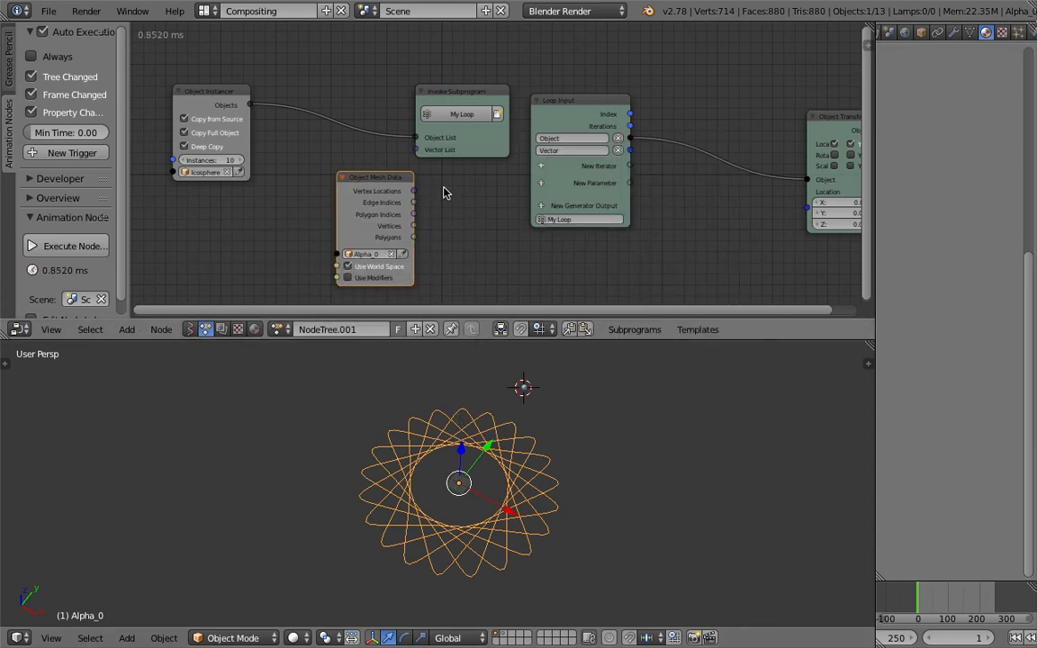
- Link Vertex Locations to My Loop's Vector List, and the loop's Vector to the Object Transforms Output's Location
left_click_drag(409, 179, 415, 150)
left_click_drag(361, 176, 310, 191)
middle_click_drag(419, 202, 339, 202)
left_click_drag(550, 144, 728, 207)
middle_click_drag(614, 299, 614, 291)
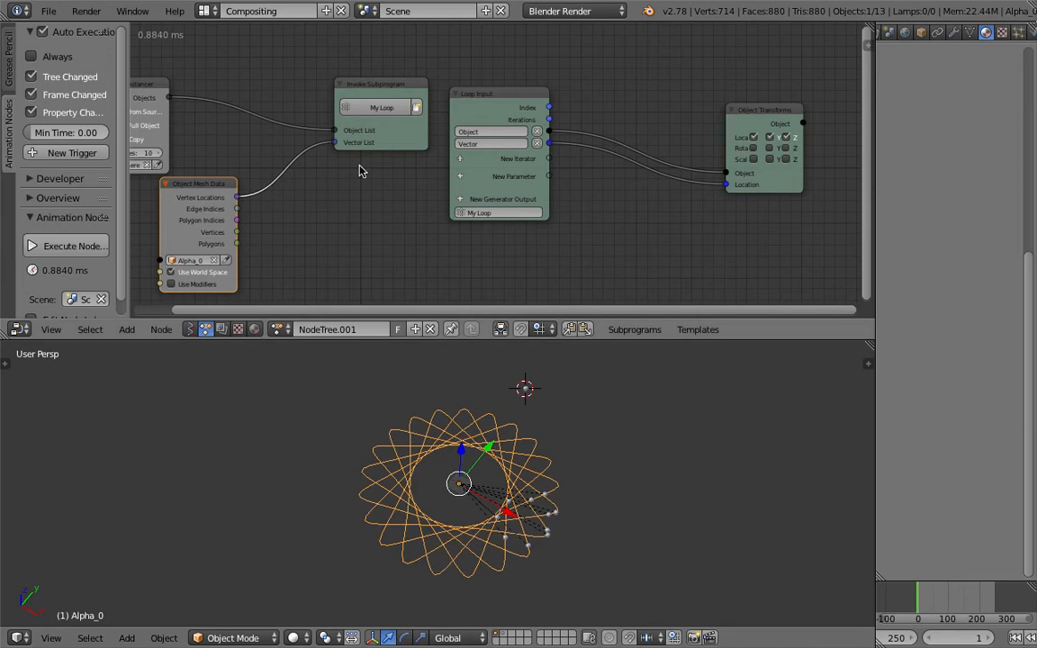
- Rearrange the source nodes and drive the Object Instancer's Instances with the list length of the mesh's Vertex Locations
middle_click_drag(324, 148, 498, 129)
left_click_drag(376, 160, 409, 160)
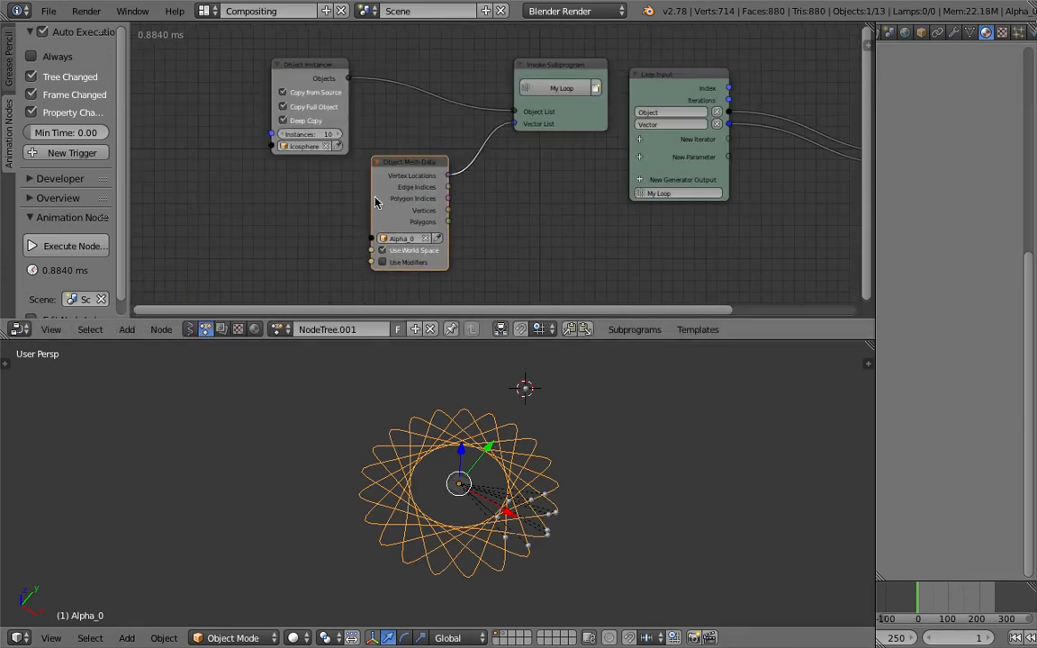
left_click_drag(311, 88, 270, 81)
left_click_drag(379, 160, 310, 164)
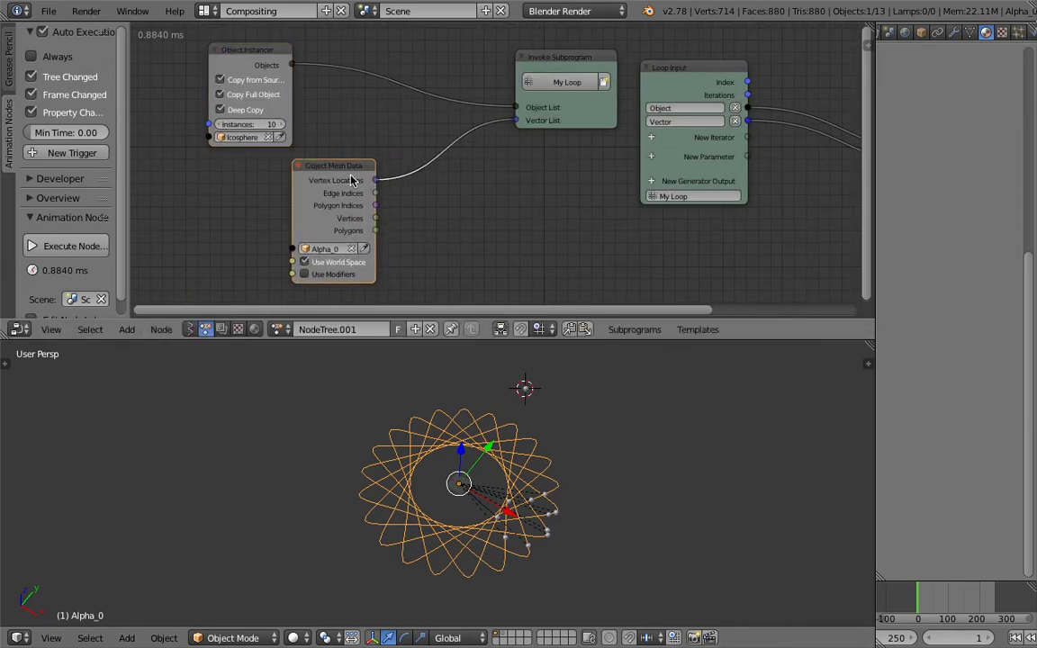
left_click_drag(377, 186, 204, 130)
middle_click_drag(563, 448, 544, 481)
scroll(544, 481, "up", 2)
left_click_drag(320, 174, 295, 192)
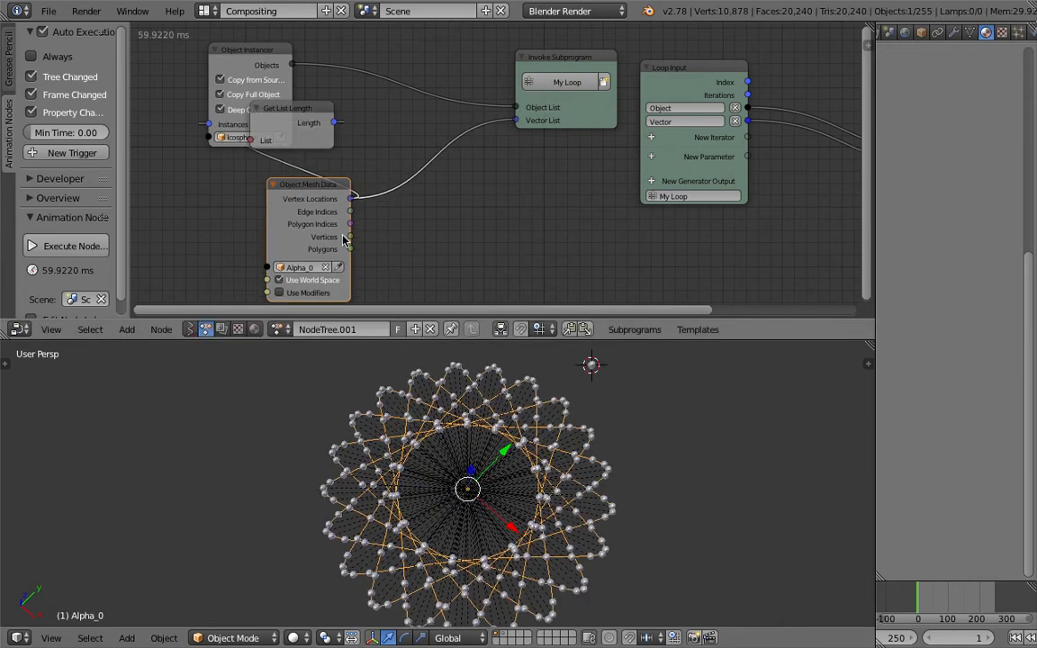
- Turn off Relationship Lines in the 3D viewport's display settings and hide those settings
scroll(520, 476, "up", 1)
left_click(869, 363)
scroll(811, 532, "down", 8)
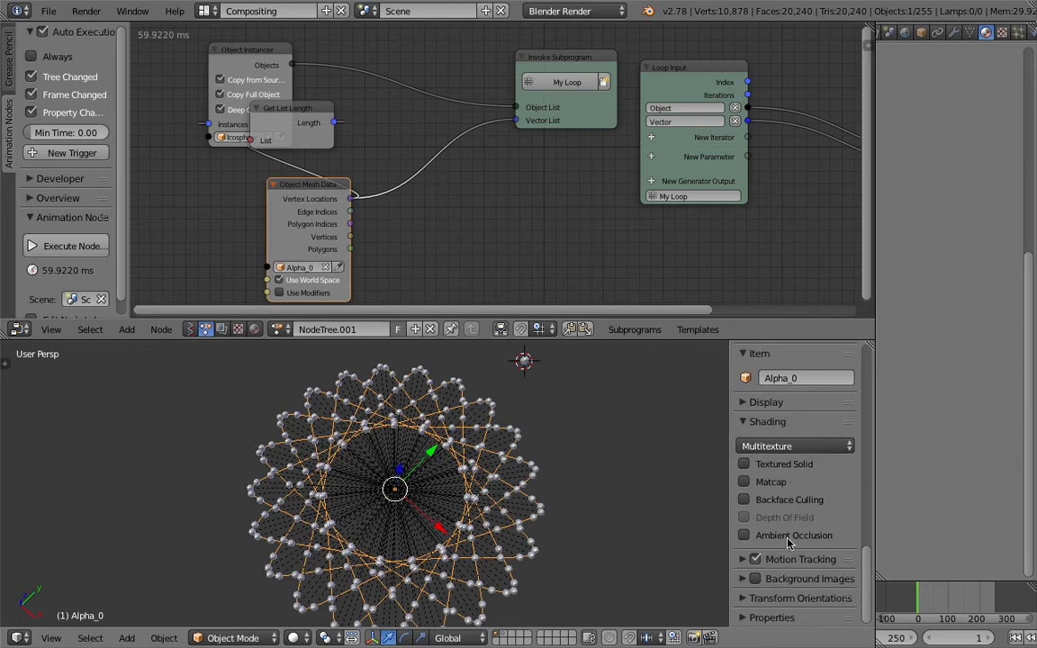
left_click(762, 427)
left_click(767, 403)
left_click(744, 501)
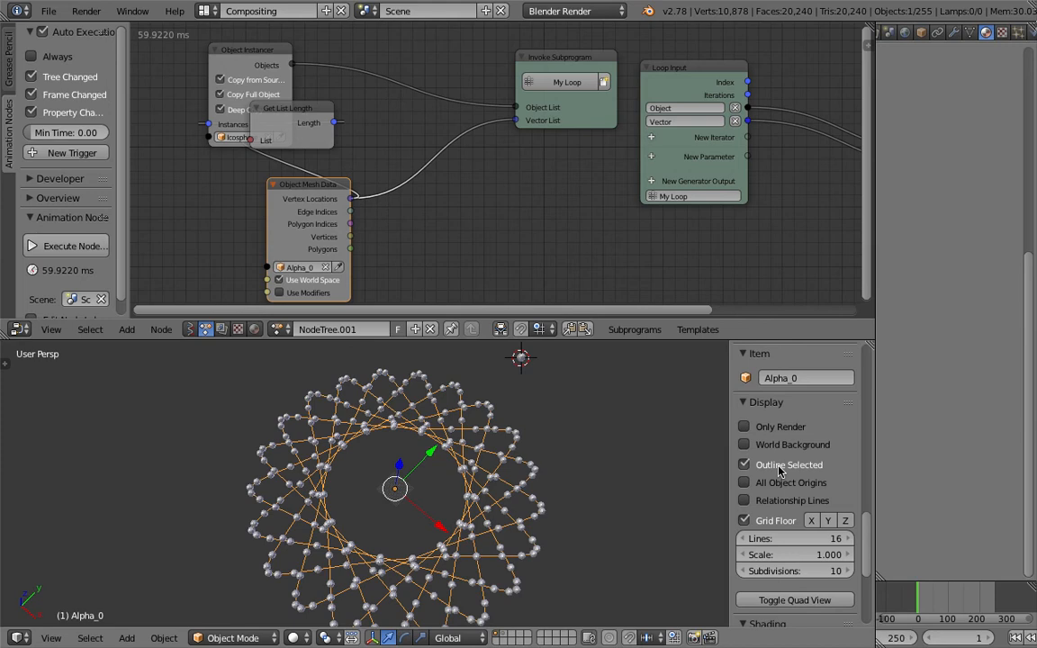
middle_click_drag(511, 511, 503, 461)
scroll(504, 461, "up", 2)
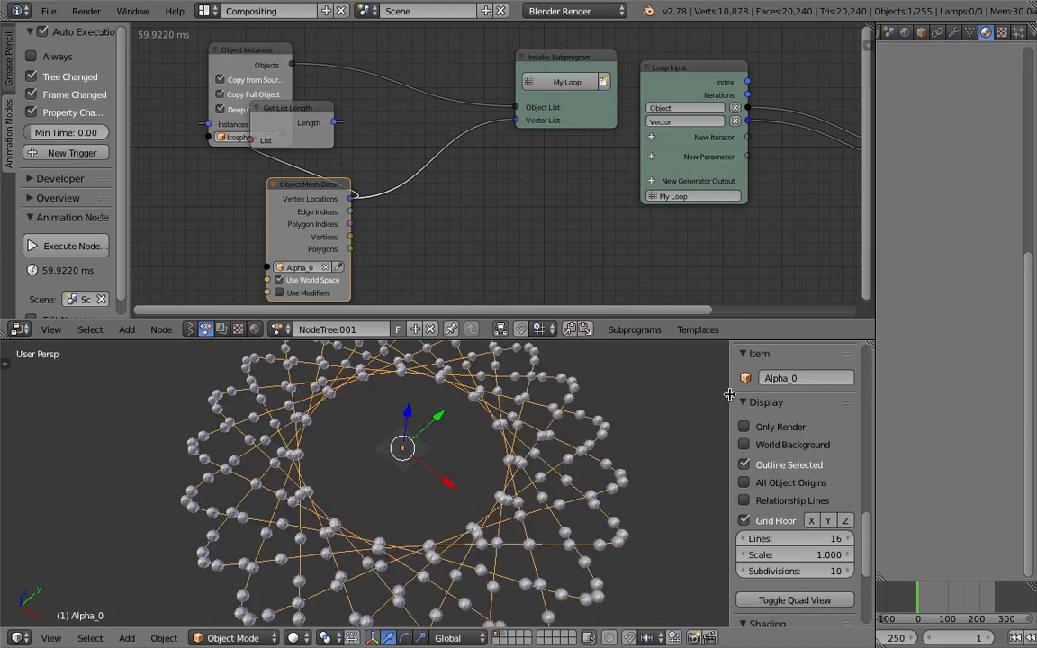
left_click_drag(730, 394, 863, 417)
mouse_move(704, 458)
middle_mouse_down()
mouse_move(694, 417)
mouse_move(709, 454)
middle_mouse_up()
scroll(645, 465, "down", 2)
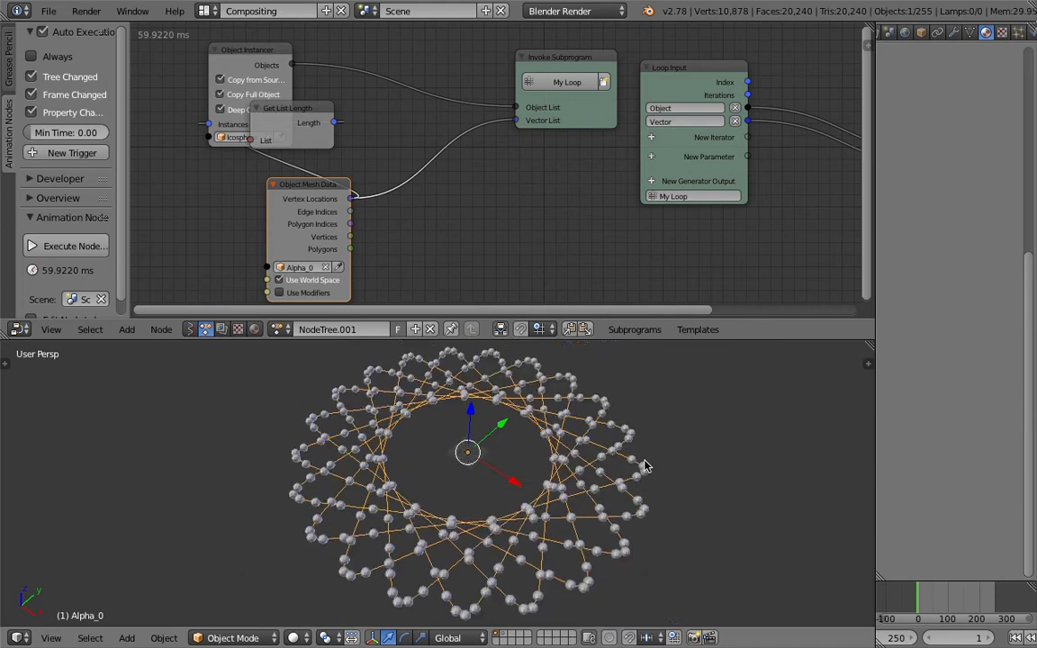
middle_click_drag(641, 416, 653, 435)
- Widen the Object Transforms Output node, move it slightly up, and save the file
middle_click_drag(652, 286, 628, 285)
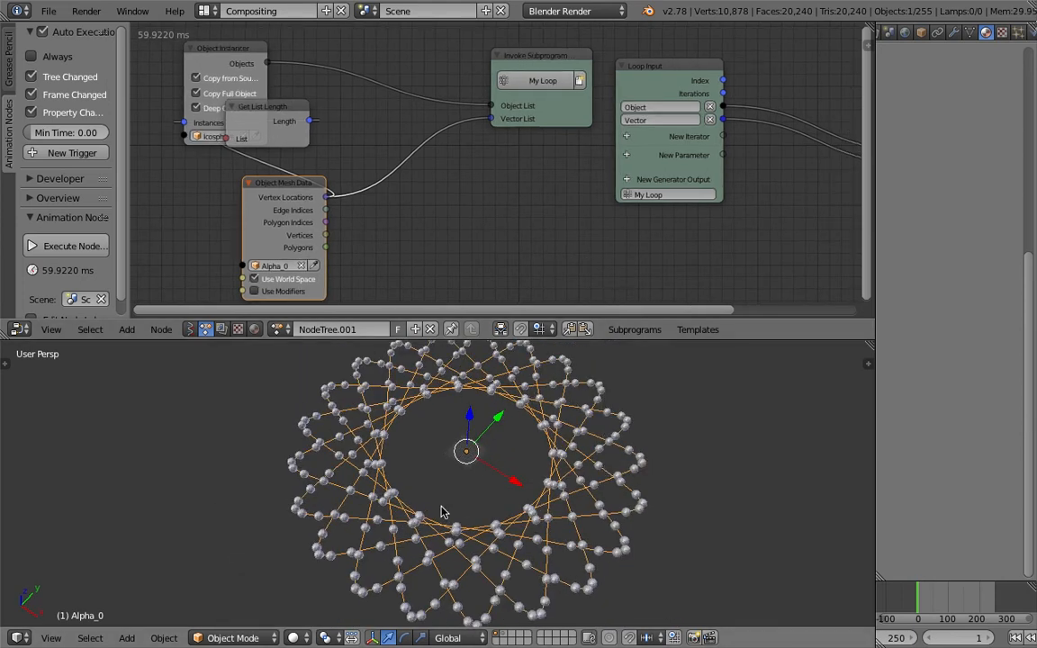
middle_click_drag(677, 172, 370, 196)
left_click_drag(680, 186, 742, 191)
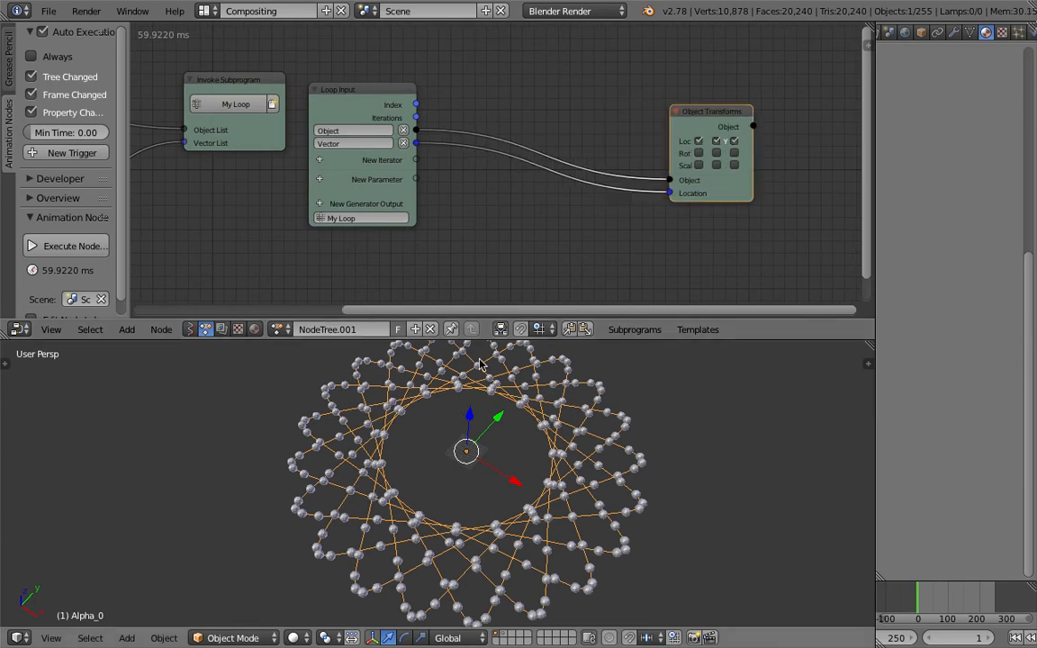
middle_click_drag(541, 251, 546, 240)
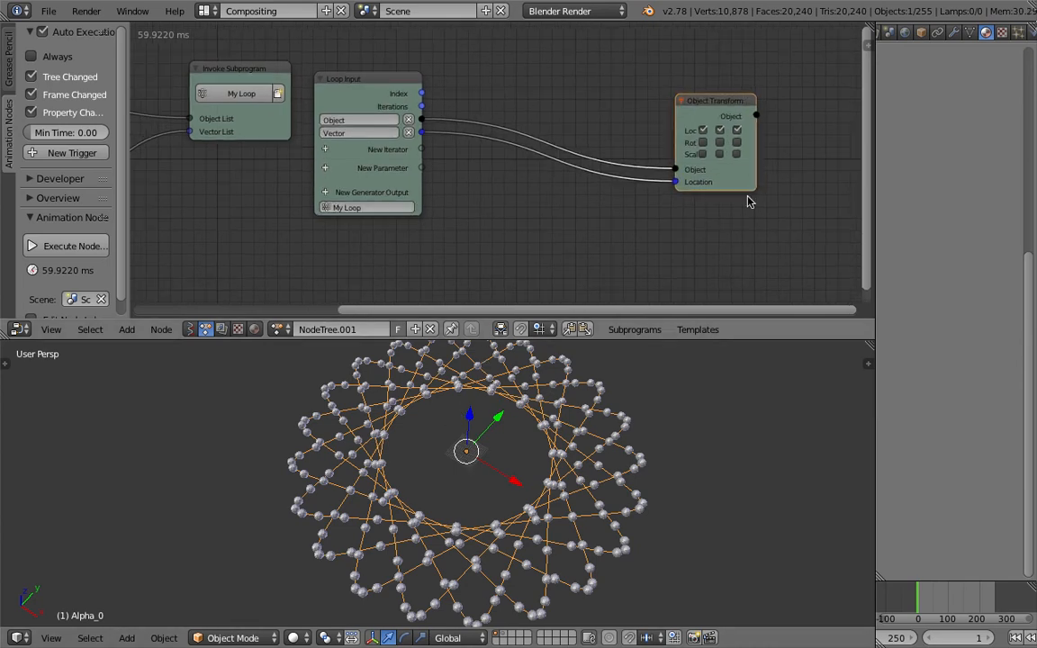
mouse_move(756, 179)
left_mouse_down()
mouse_move(777, 178)
mouse_move(743, 167)
left_mouse_up()
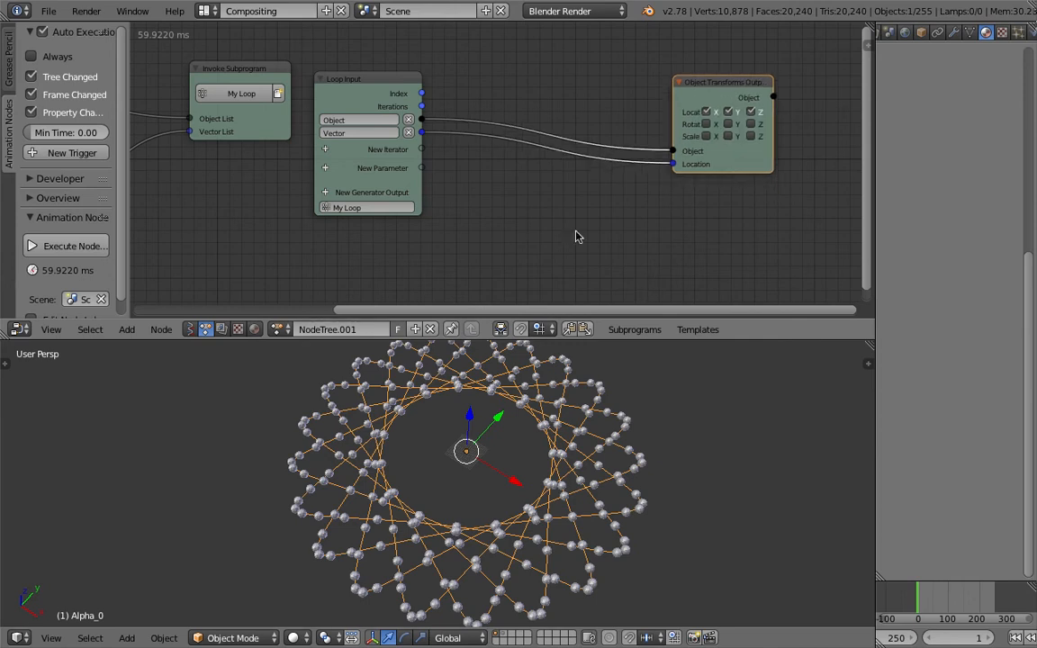
middle_click_drag(558, 184, 559, 181)
key("ctrl+s")
middle_click_drag(613, 441, 558, 442)
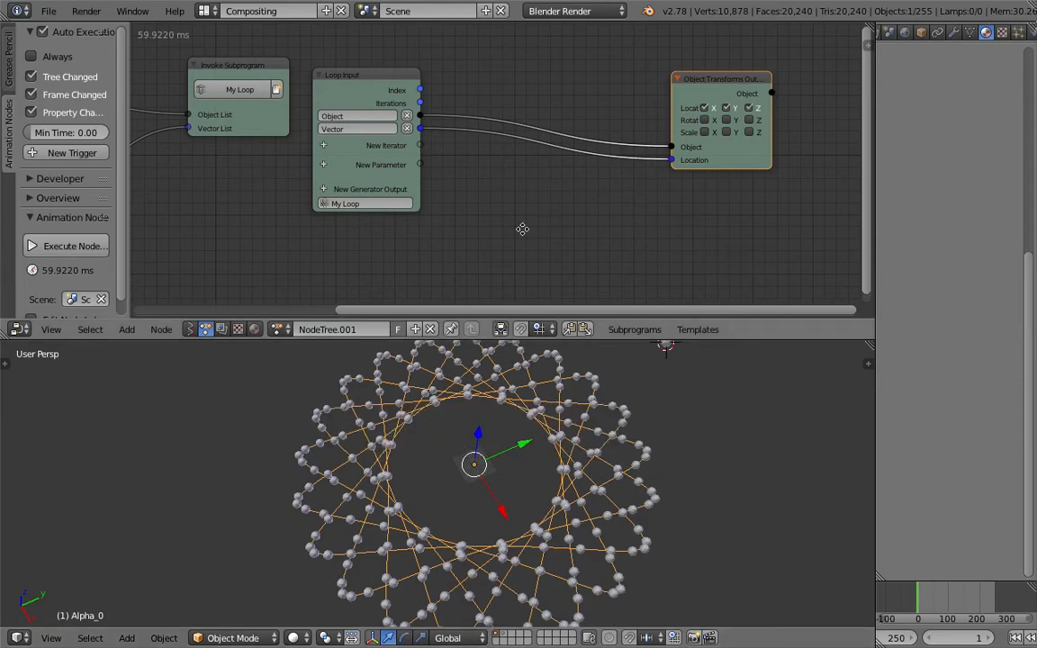
key("ctrl+a")
type("combine c")
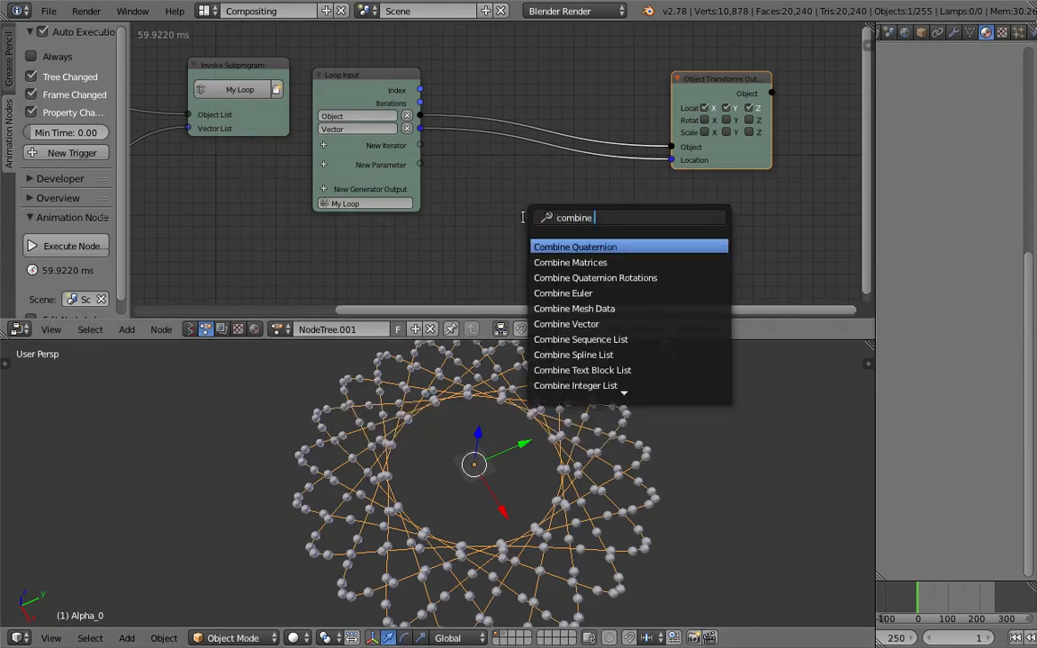
key("Return")
key("Escape")
- Add a Combine Color node between the Loop Input and Object Transforms Output nodes, just below their links
key("ctrl+a")
type("comnbine c")
key("BackSpace")
key("BackSpace")
key("BackSpace")
key("BackSpace")
key("BackSpace")
key("BackSpace")
key("BackSpace")
type("bine co")
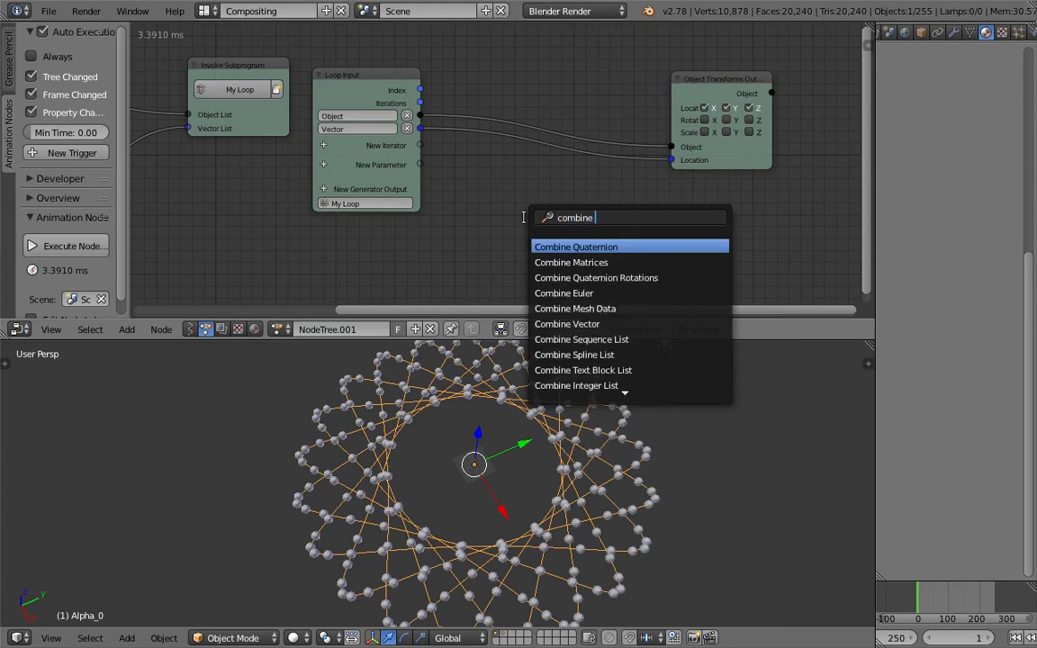
key("Return")
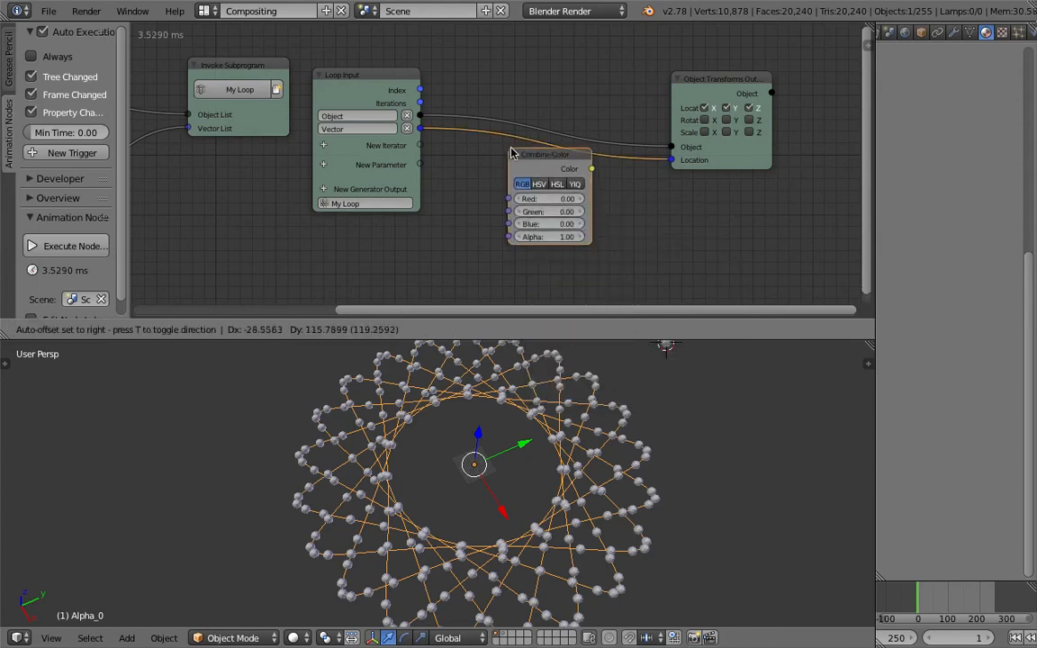
left_click(504, 164)
- Add an Object Attribute Output node beside Object Transforms Output and link the latter's Object output to its Object input
left_click_drag(733, 149, 719, 132)
middle_click_drag(704, 155, 584, 163)
key("shift+a")
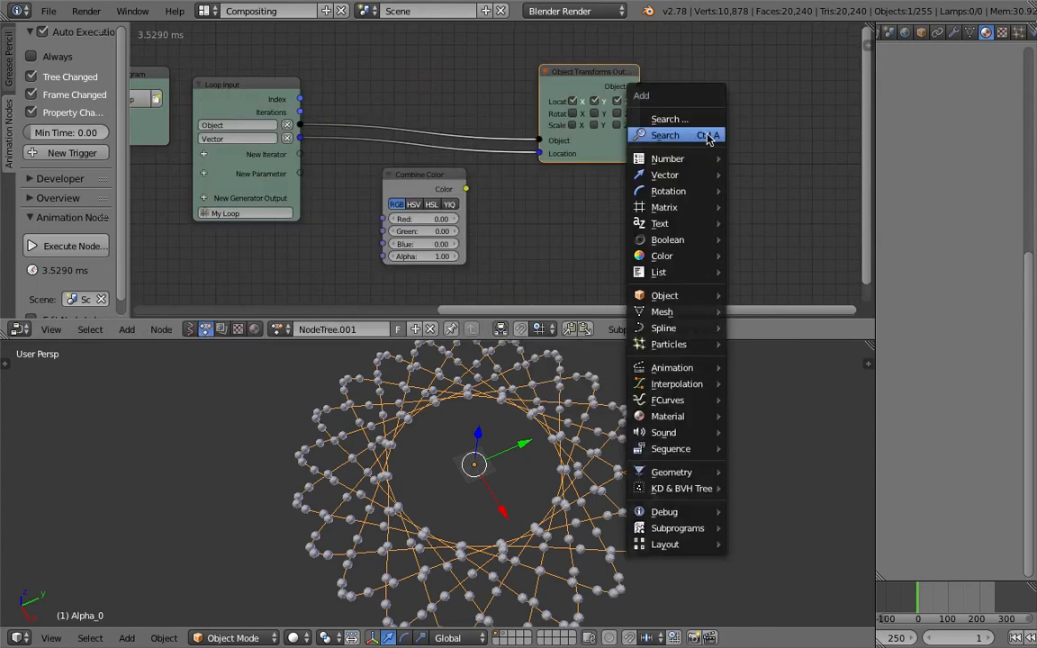
left_click(708, 134)
type("oat")
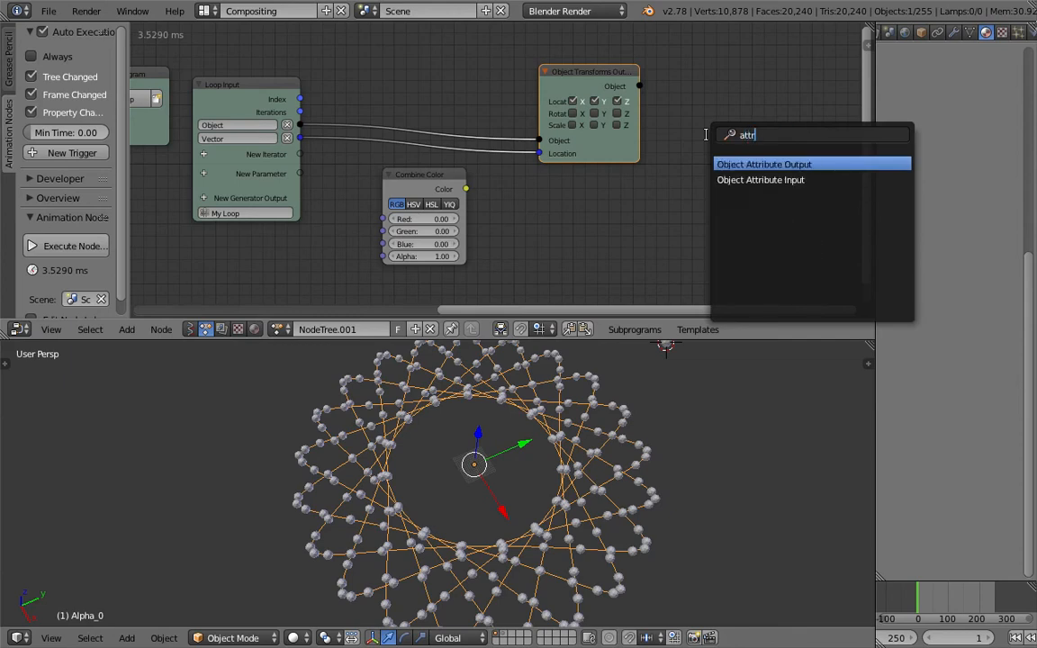
key("Return")
left_click(702, 117)
left_click_drag(639, 86, 704, 177)
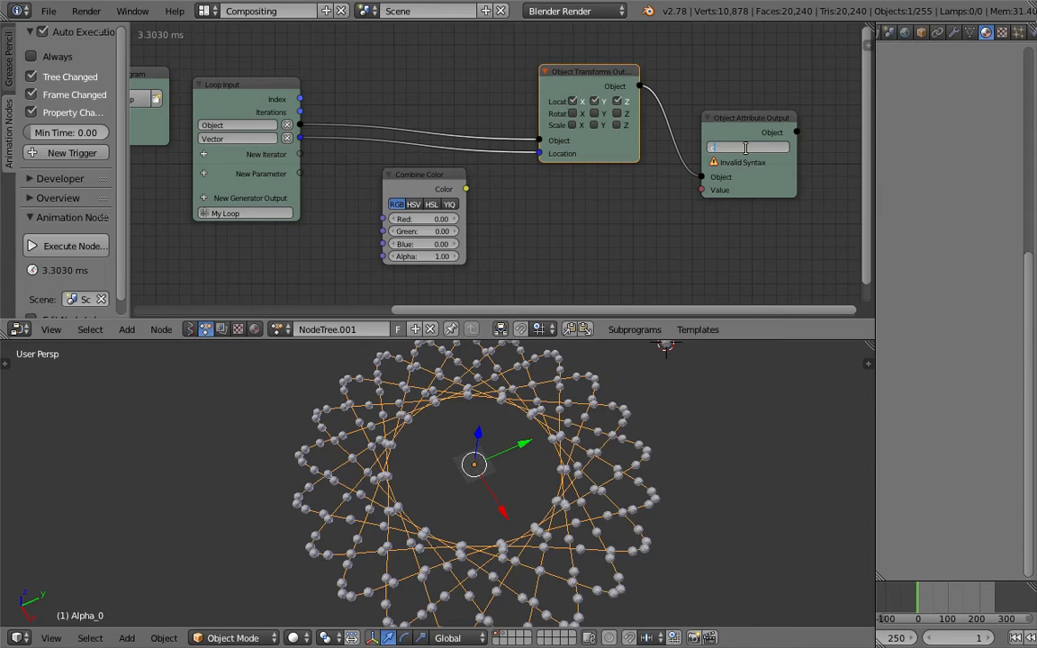
- Set the Object Attribute Output's attribute to color, save the file, and widen the node
key("Return")
key("ctrl+s")
left_click(747, 153)
left_click_drag(796, 154, 828, 155)
- Add a Separate Color node fed by Combine Color's Color output, and switch Combine Color to HSV
middle_click_drag(737, 239, 681, 191)
left_click_drag(365, 128, 339, 142)
key("ctrl+a")
key("BackSpace")
type("separa")
key("Down")
key("Down")
key("Up")
key("Return")
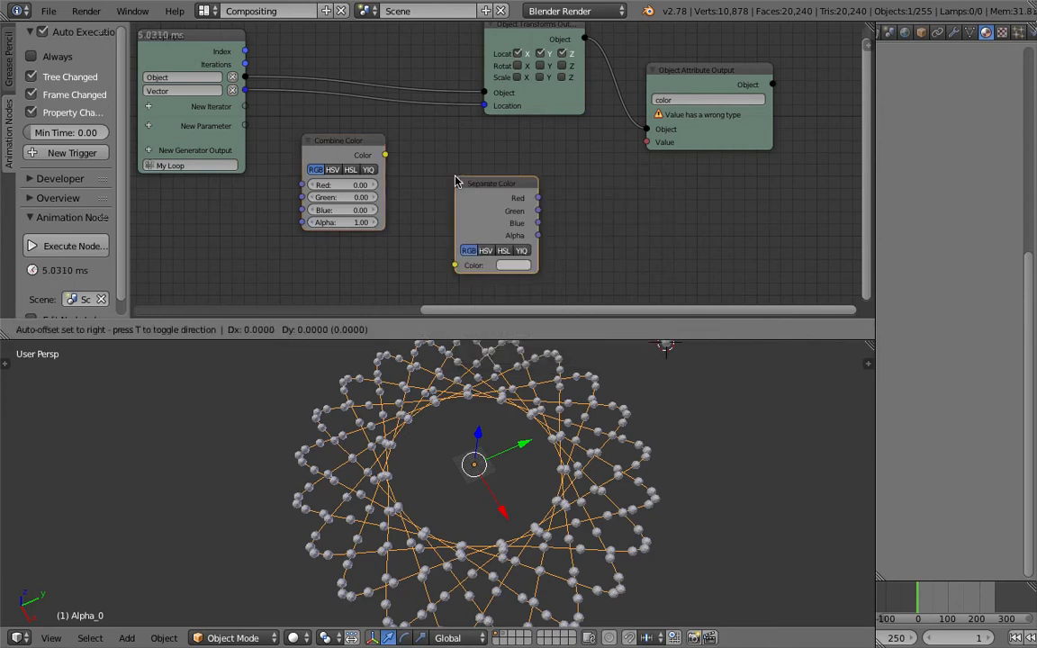
left_click(431, 164)
left_click_drag(385, 155, 428, 246)
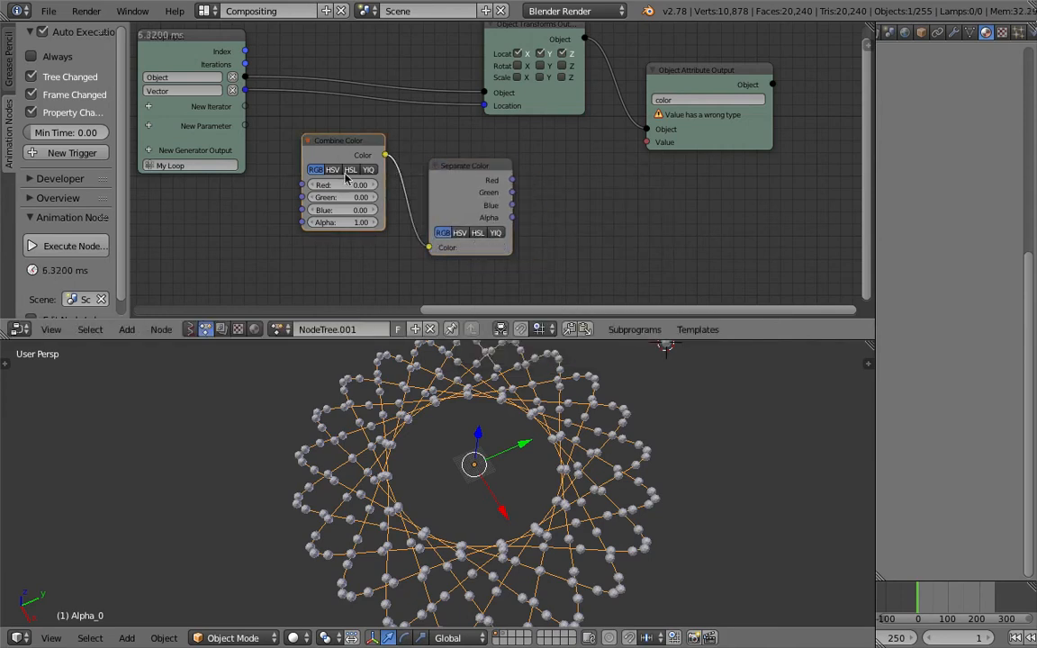
- Add a Combine Vector node beside Separate Color and save the file
key("ctrl+a")
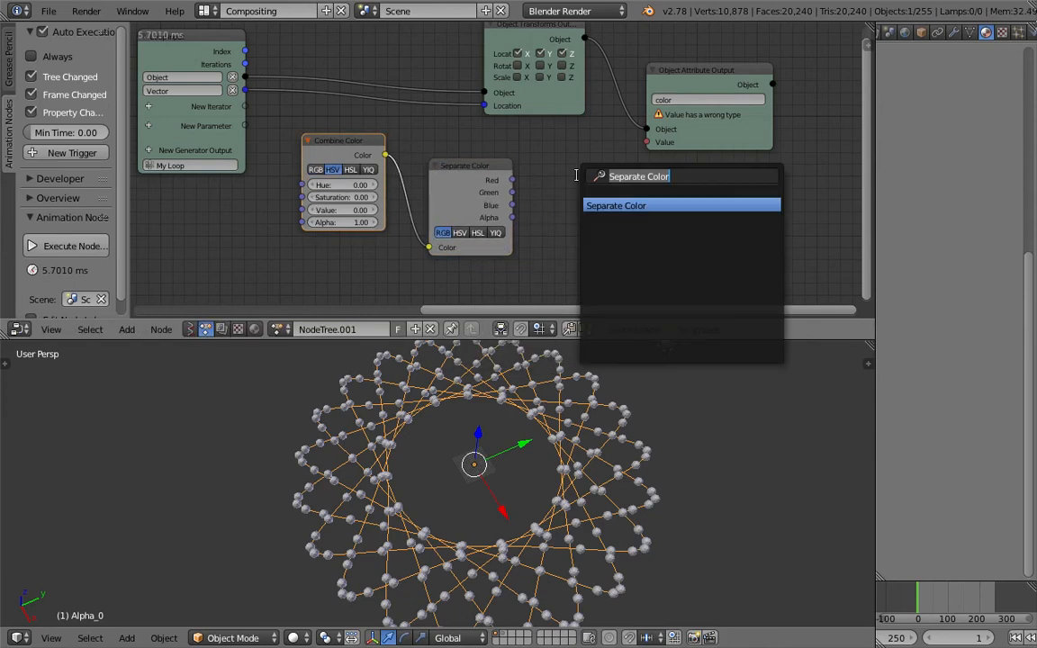
type("combine v")
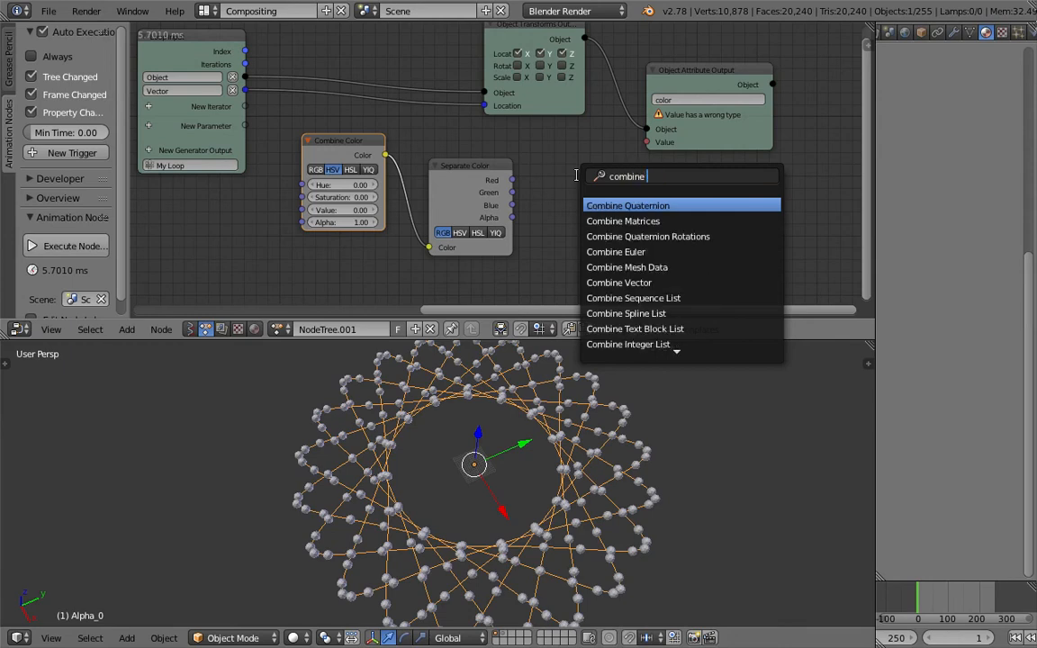
key("Return")
left_click(579, 180)
key("ctrl+s")
left_click(579, 176)
- Link Separate Color's Red, Green and Blue to Combine Vector's X, Y and Z, and its Vector to the Object Attribute Output's Value
left_click_drag(512, 180, 578, 227)
left_click_drag(512, 205, 578, 240)
left_click_drag(660, 196, 697, 119)
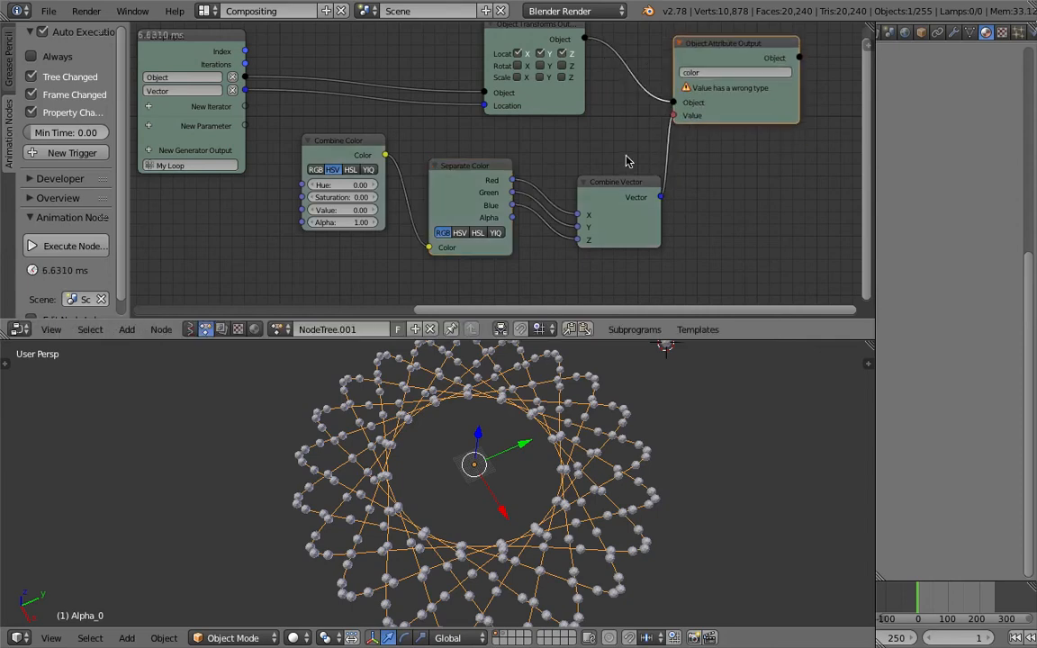
- Move the timeline to frame 55 and shift the Separate Color and Combine Vector nodes lower in the tree
left_click_drag(631, 179, 621, 149)
middle_click_drag(621, 148, 622, 175)
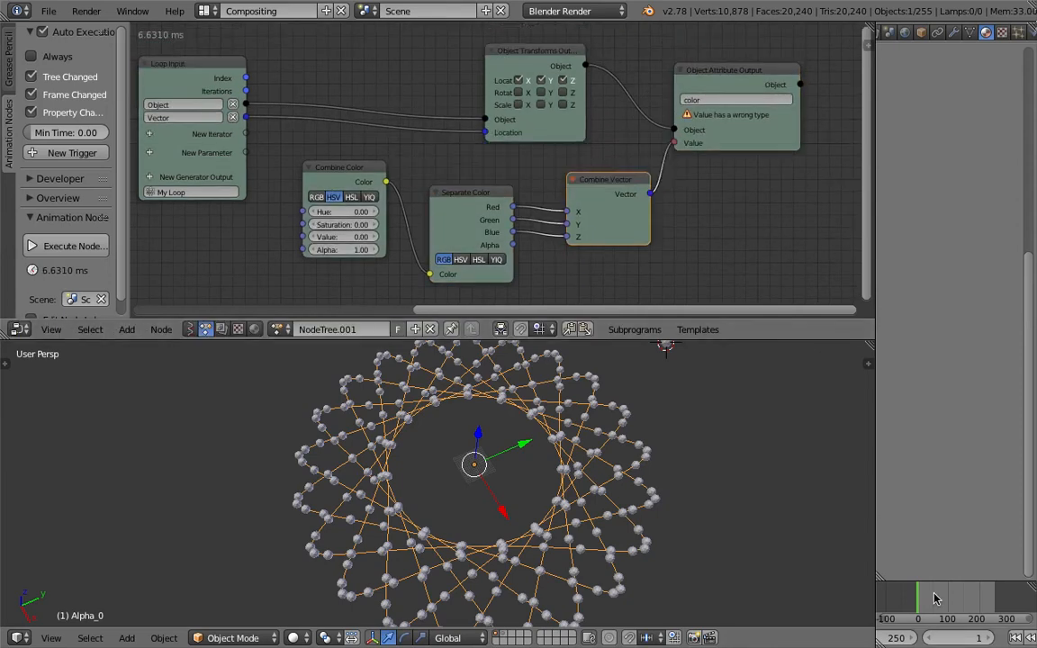
left_click_drag(935, 601, 938, 600)
middle_click_drag(429, 147, 433, 165)
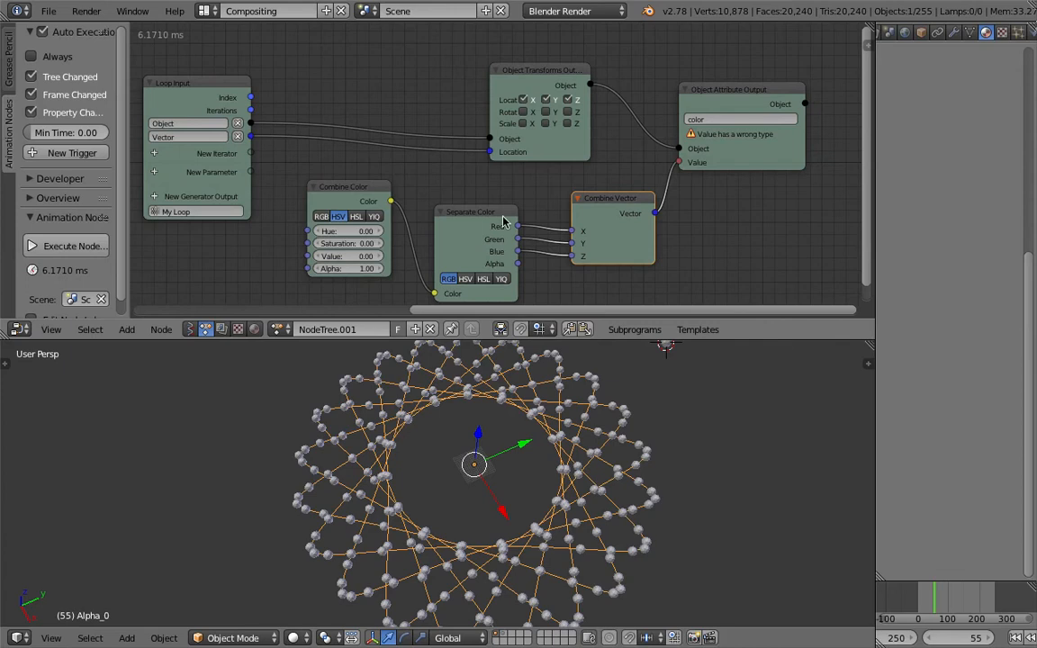
left_click_drag(503, 221, 511, 247)
left_click_drag(604, 208, 606, 258)
middle_click_drag(555, 268, 560, 233)
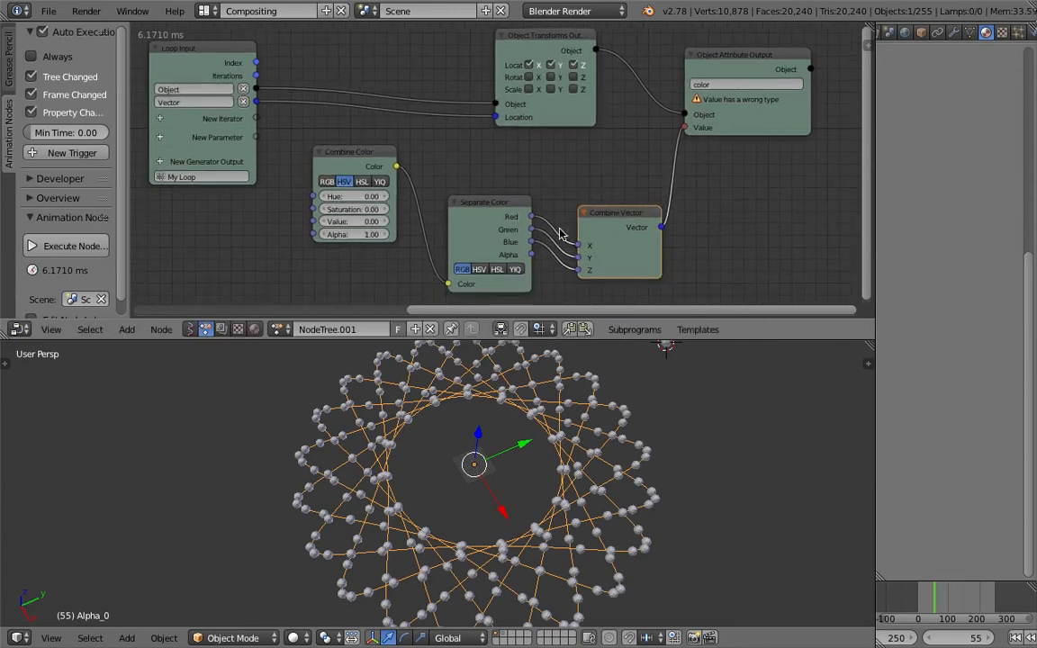
- Link Combine Color's Color output directly to the Object Attribute Output's Value and save the file
left_click_drag(396, 168, 685, 112)
key("ctrl+s")
key("Return")
- Set Combine Color's Saturation to 0.85, Value to 4.45 and Alpha to 5.35
scroll(341, 195, "up", 1)
type("1")
left_click_drag(338, 213, 360, 242)
key("Return")
middle_click_drag(317, 231, 334, 228)
left_click_drag(358, 208, 345, 208)
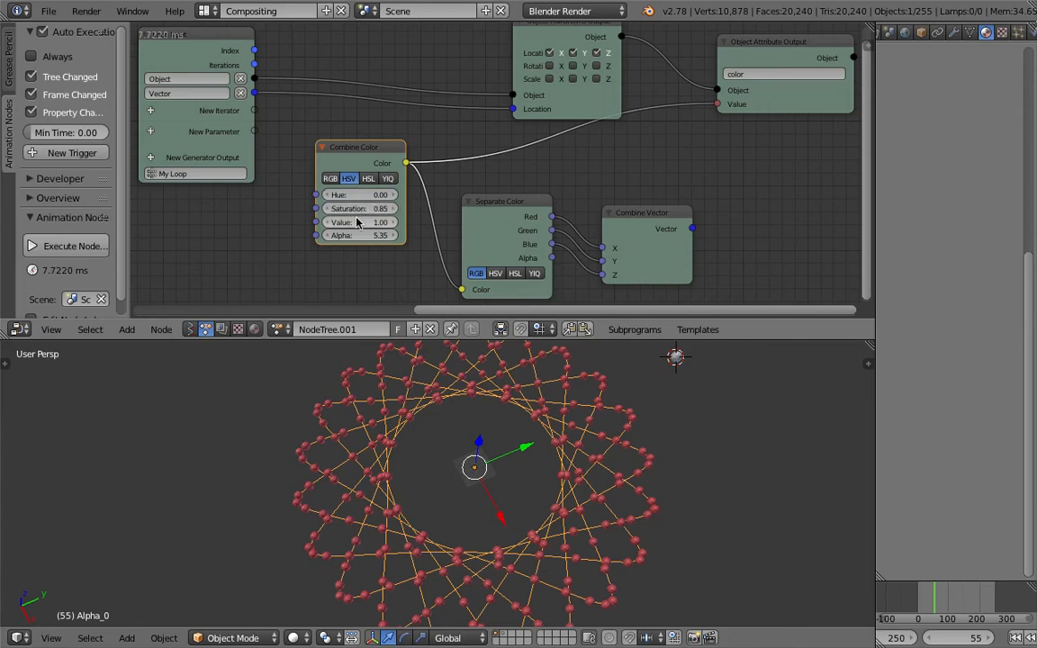
left_click_drag(358, 222, 408, 222)
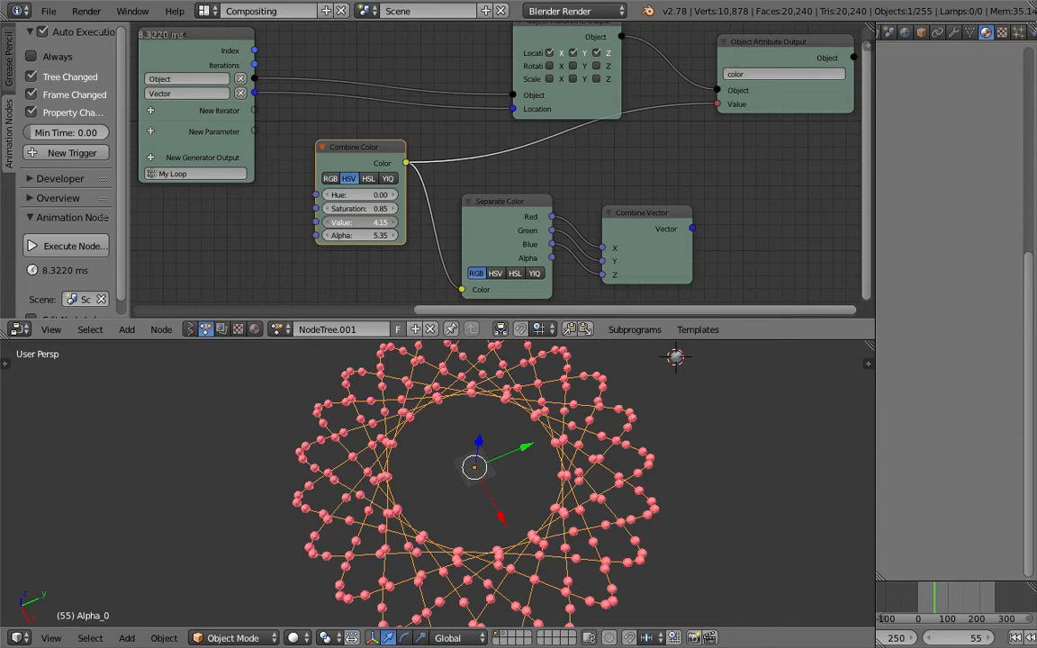
mouse_move(524, 448)
middle_mouse_down()
mouse_move(487, 424)
mouse_move(519, 419)
mouse_move(506, 441)
middle_mouse_up()
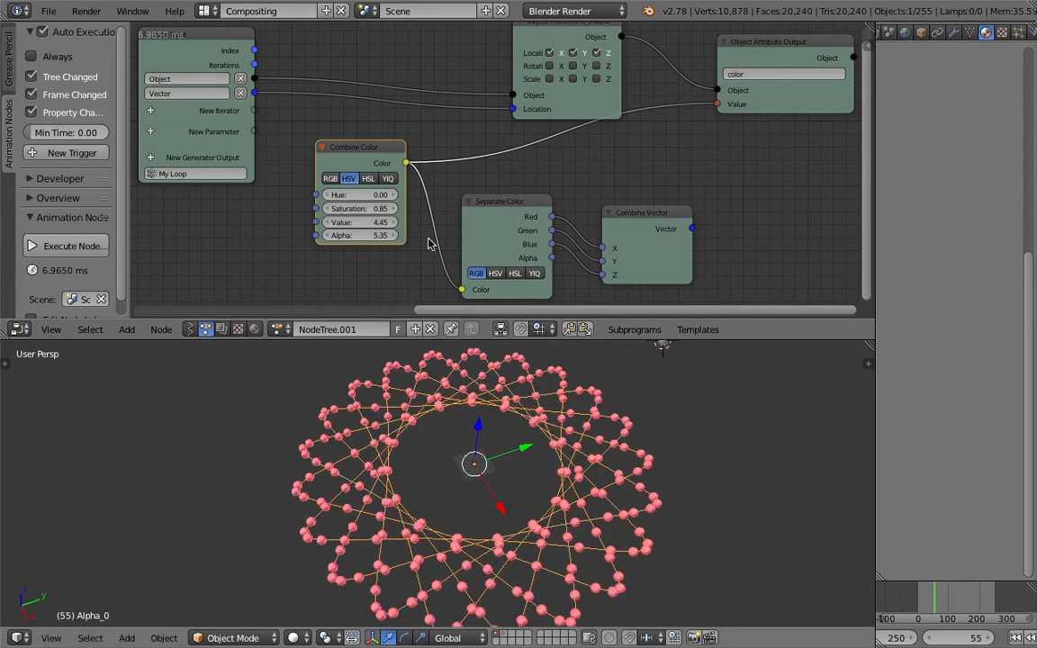
- Link the Loop Input's Index to Combine Color's Hue and save over sv_spirograph_fun_004.blend
middle_click_drag(311, 102, 353, 122)
left_click_drag(300, 71, 322, 98)
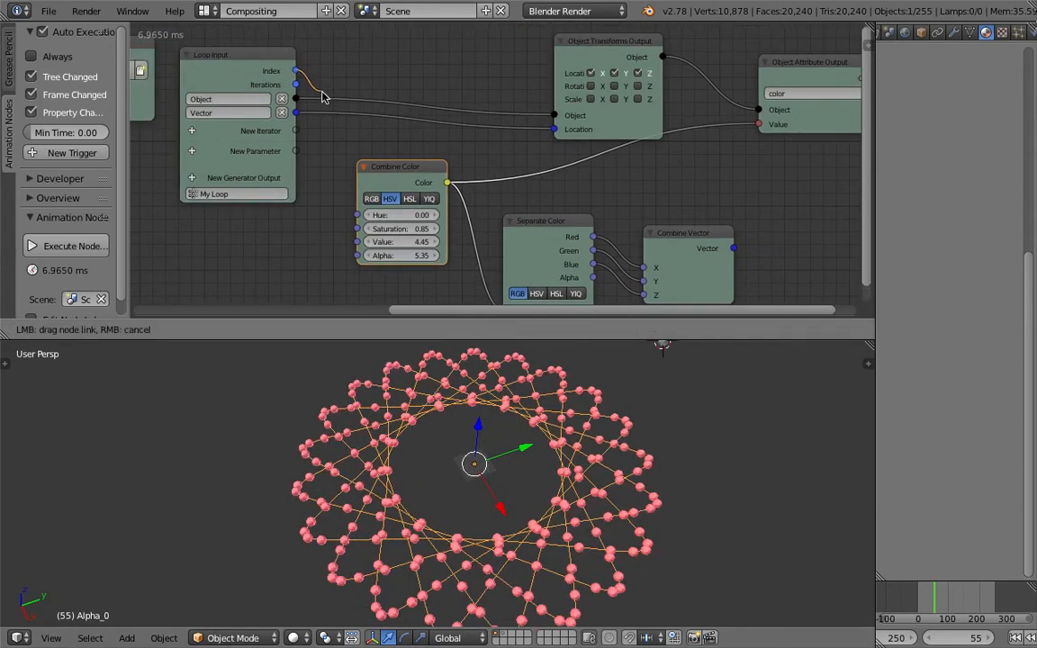
left_click_drag(361, 216, 359, 216)
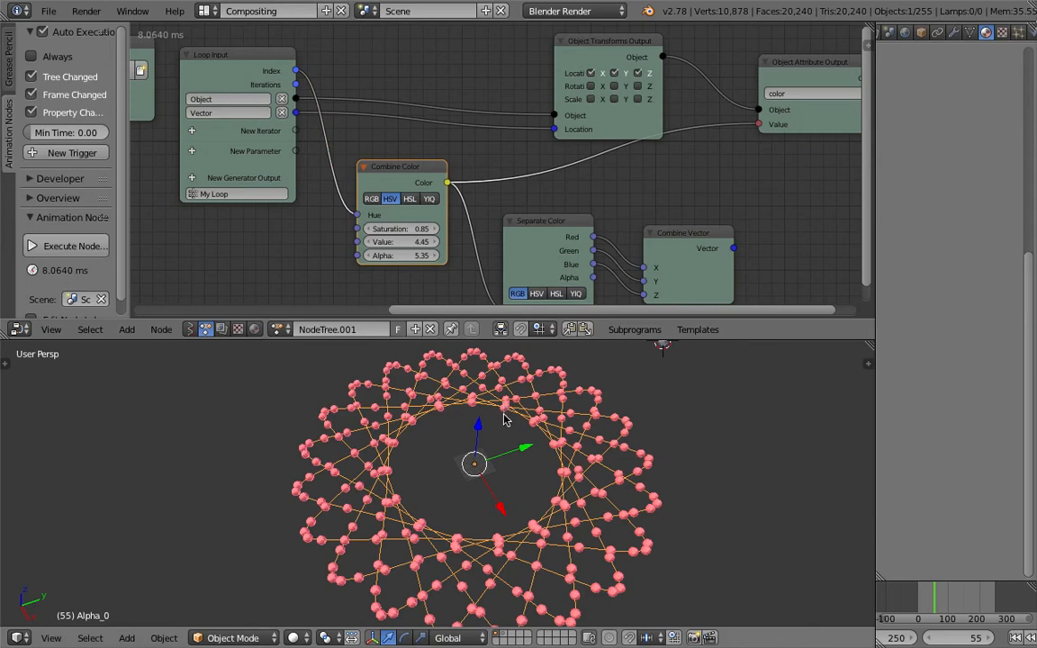
middle_click_drag(391, 118, 389, 170)
key("ctrl+s")
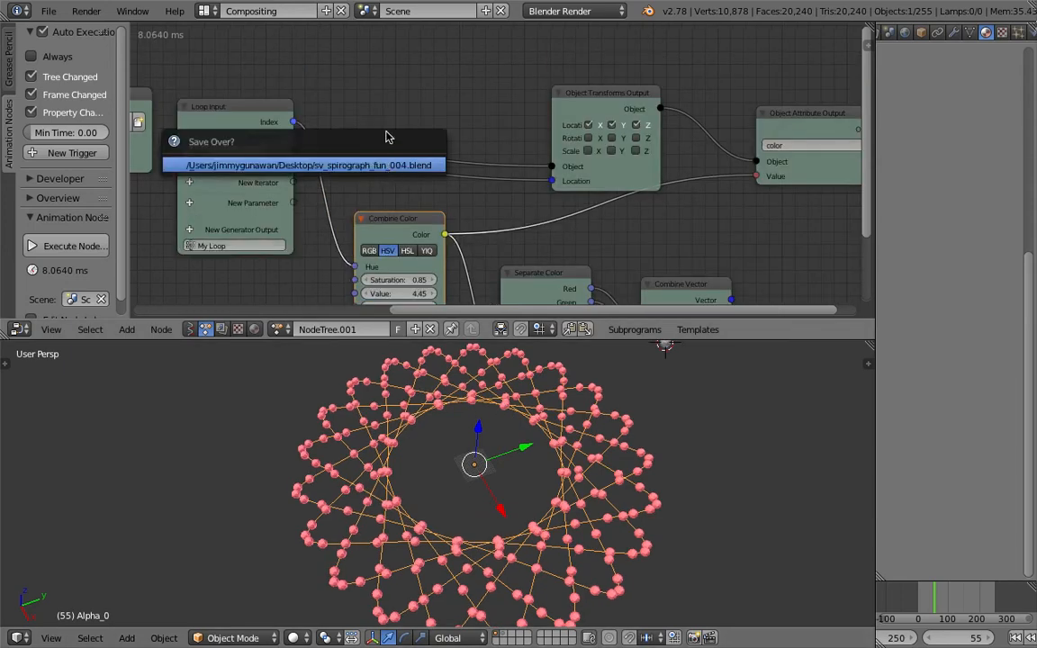
- Add a Math node above Combine Color and set its operation to Divide
key("shift+a")
left_click(389, 86)
type("math")
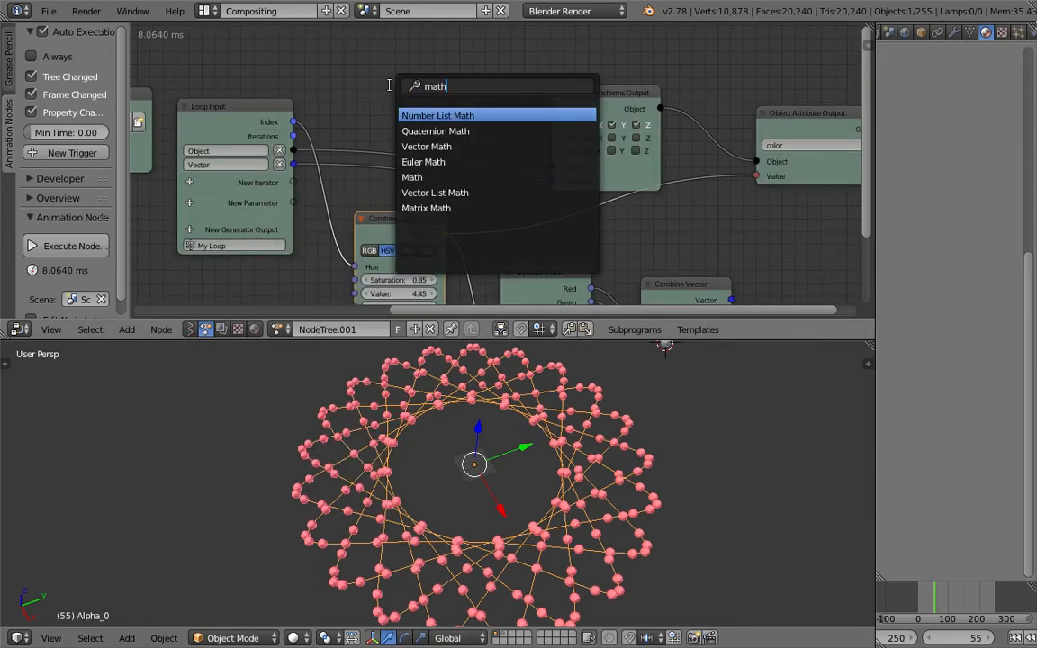
key("Down")
key("Down")
key("Down")
key("Down")
key("Return")
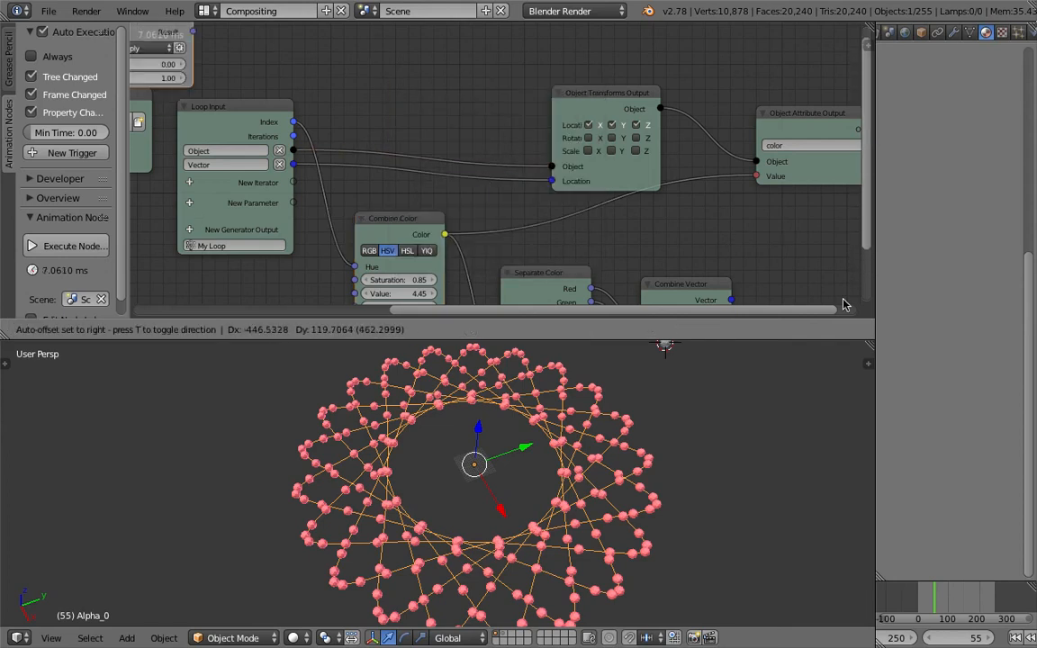
left_click(380, 84)
left_click(377, 82)
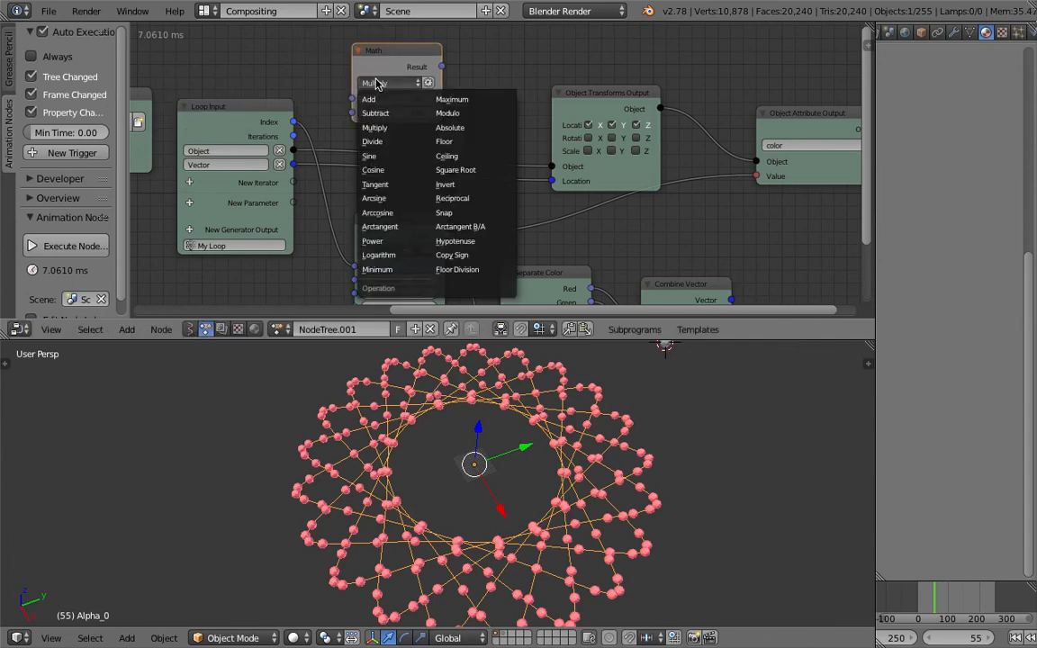
left_click(397, 142)
- Link the loop's Index and Iterations to the Divide node's A and B, and its Result to Combine Color's Hue
left_click_drag(294, 122, 354, 113)
left_click_drag(378, 273, 356, 268)
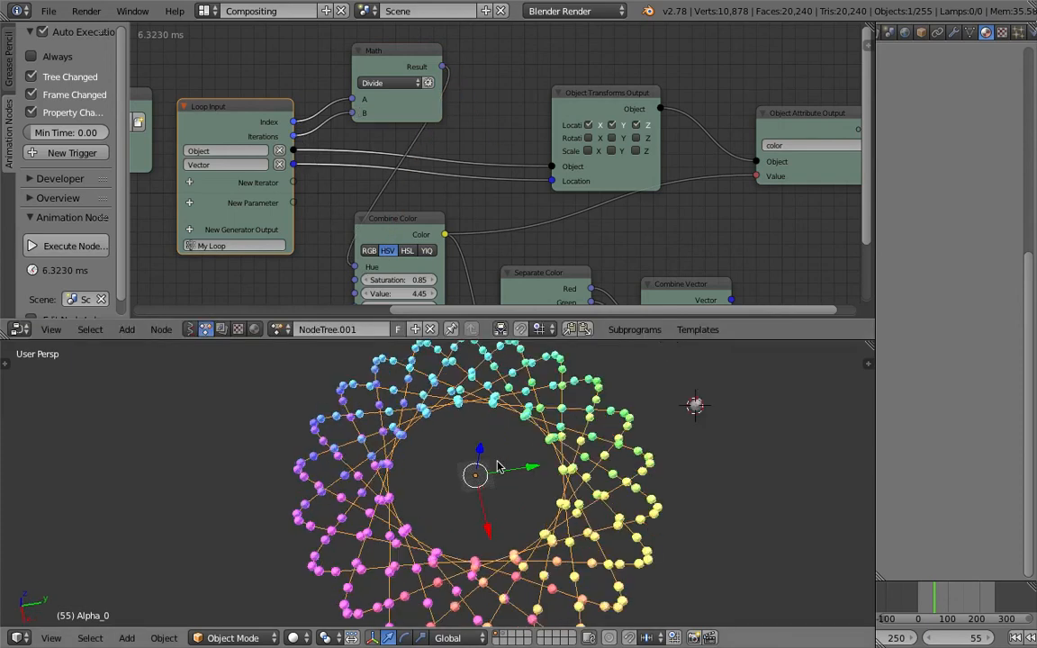
scroll(518, 474, "down", 3)
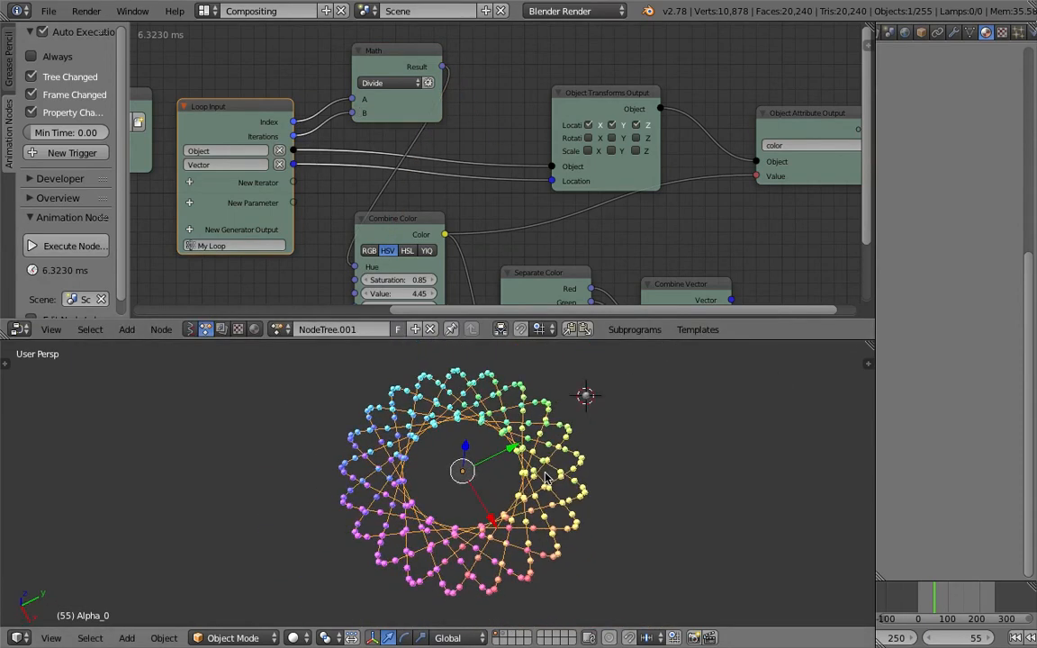
- Enlarge the 3D viewport, show its view settings, and set the clip End to 2500
left_click_drag(595, 340, 613, 240)
scroll(624, 405, "up", 6)
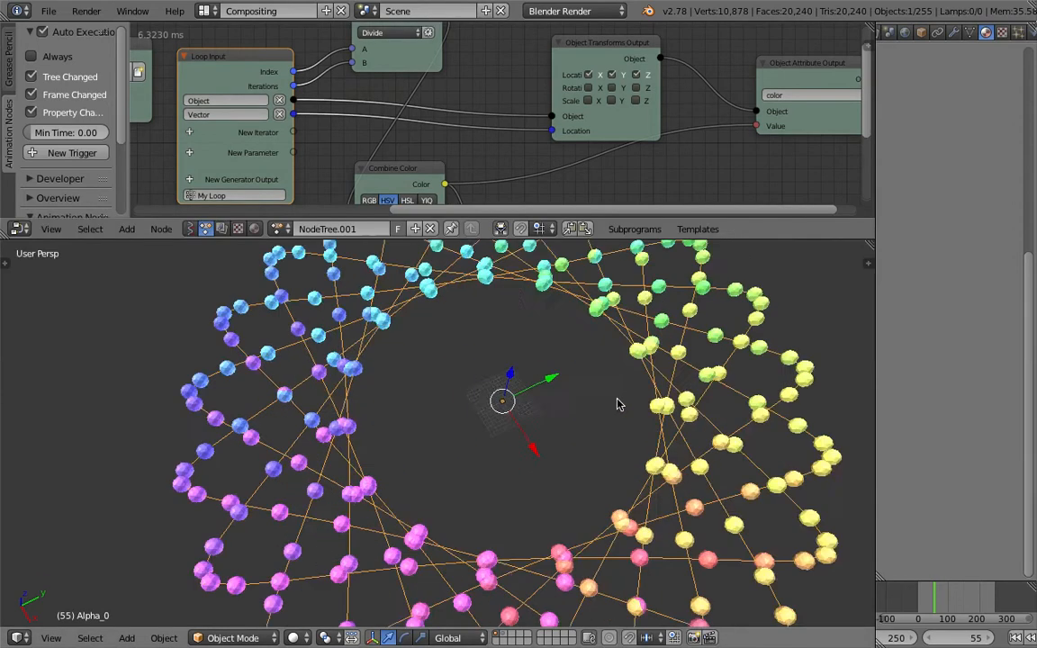
scroll(626, 421, "down", 3)
middle_click_drag(639, 417, 527, 387)
left_click(870, 264)
scroll(787, 425, "down", 4)
scroll(780, 436, "up", 3)
scroll(781, 405, "up", 9)
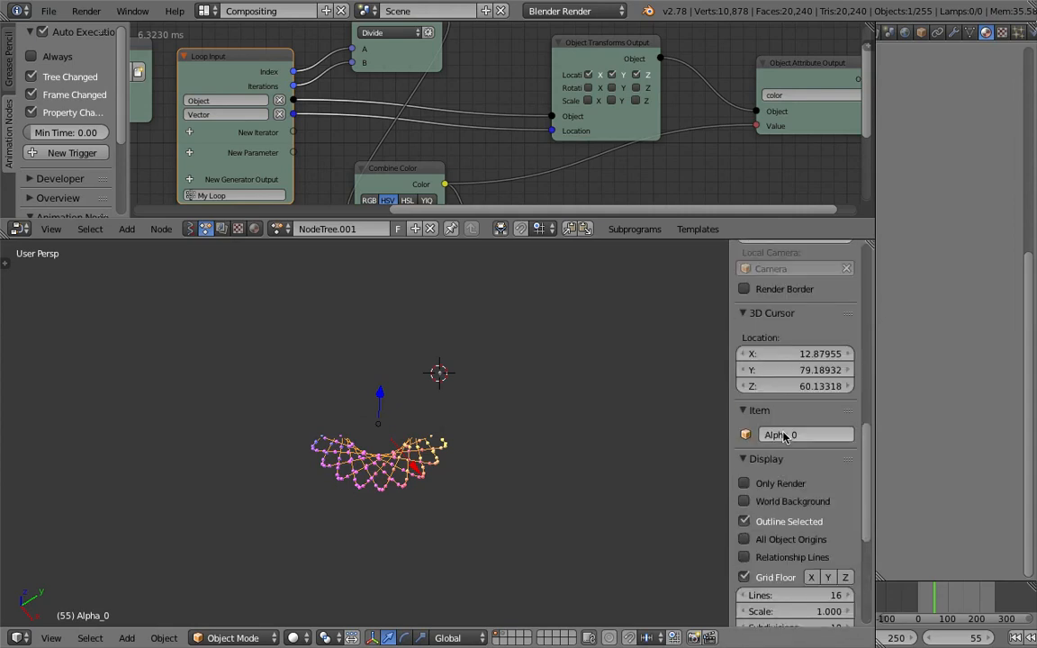
left_click_drag(759, 431, 801, 432)
left_click(801, 432)
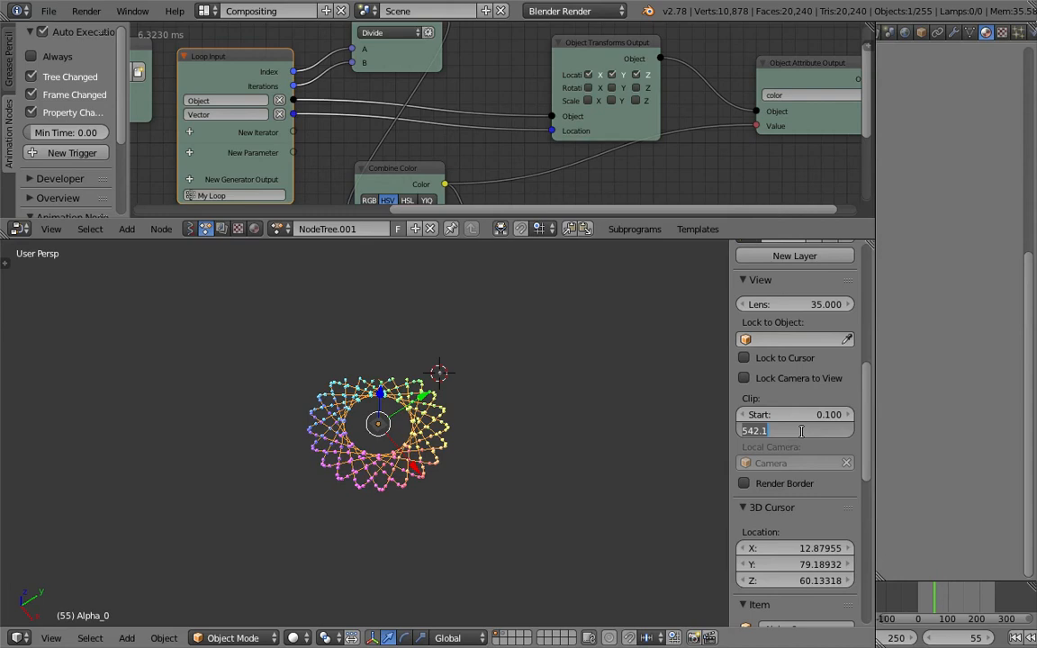
type("2500")
key("Return")
- Save the file and briefly play the animation
key("ctrl+s")
left_click(504, 424)
middle_click_drag(546, 434, 579, 434)
key("ctrl+s")
left_click(579, 433)
scroll(996, 637, "down", 4)
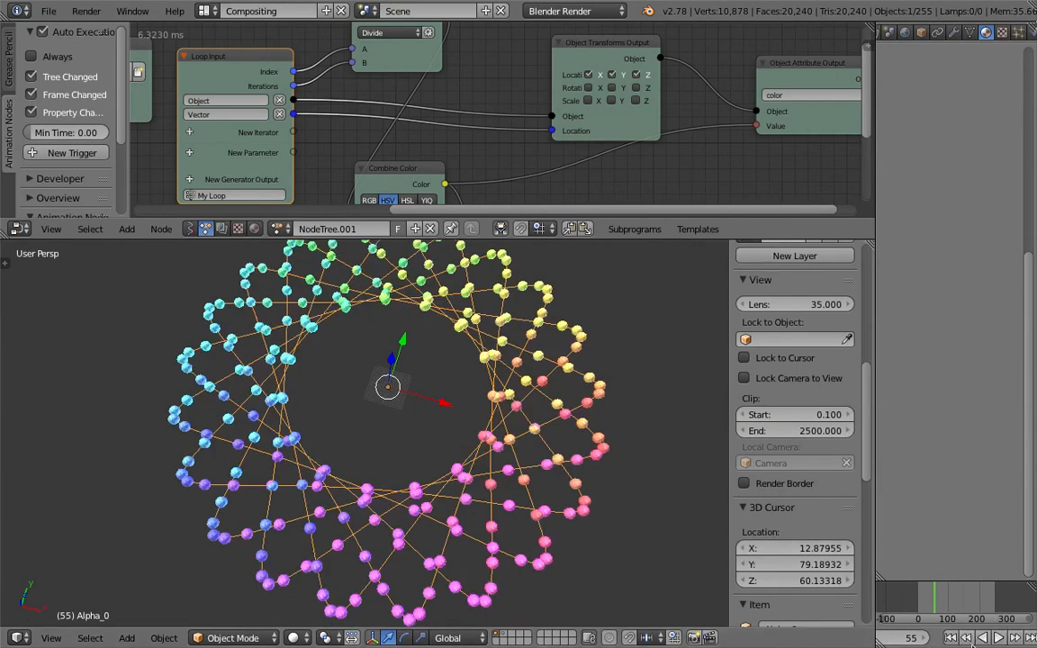
left_click(999, 638)
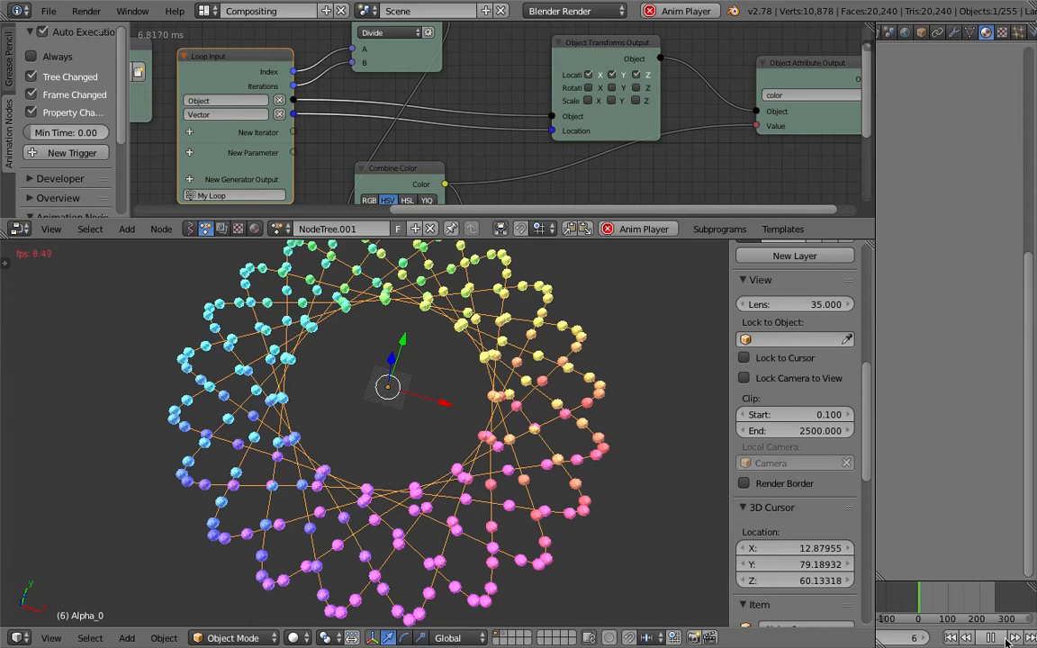
left_click(1004, 638)
- Switch the node editor to the Sverchok tree NodeTree and enlarge the editor
left_click(208, 230)
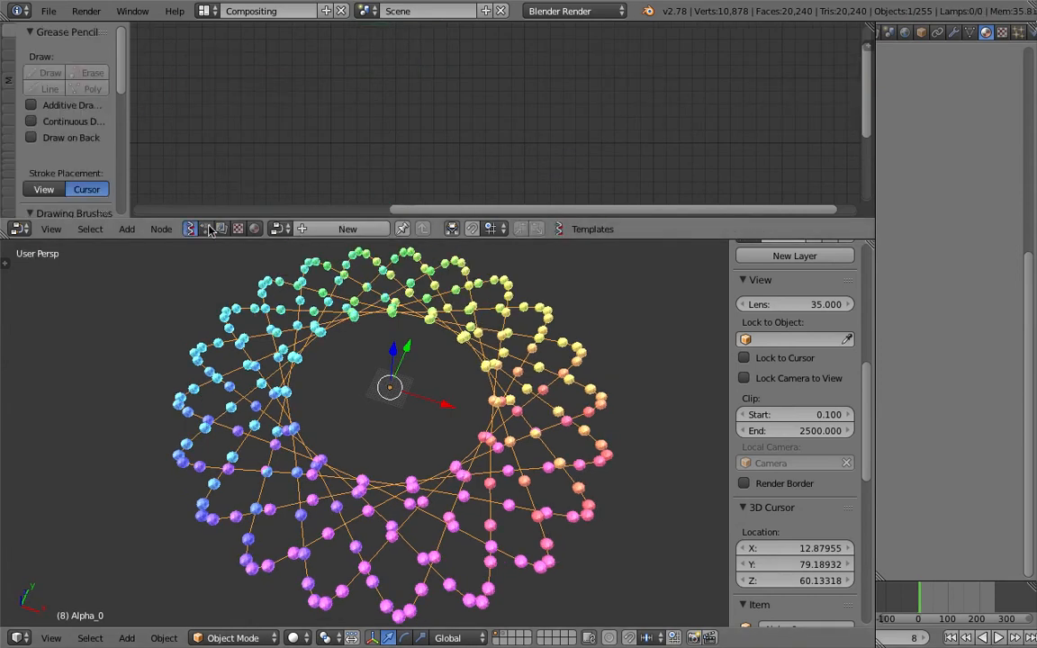
left_click(278, 228)
left_click(293, 256)
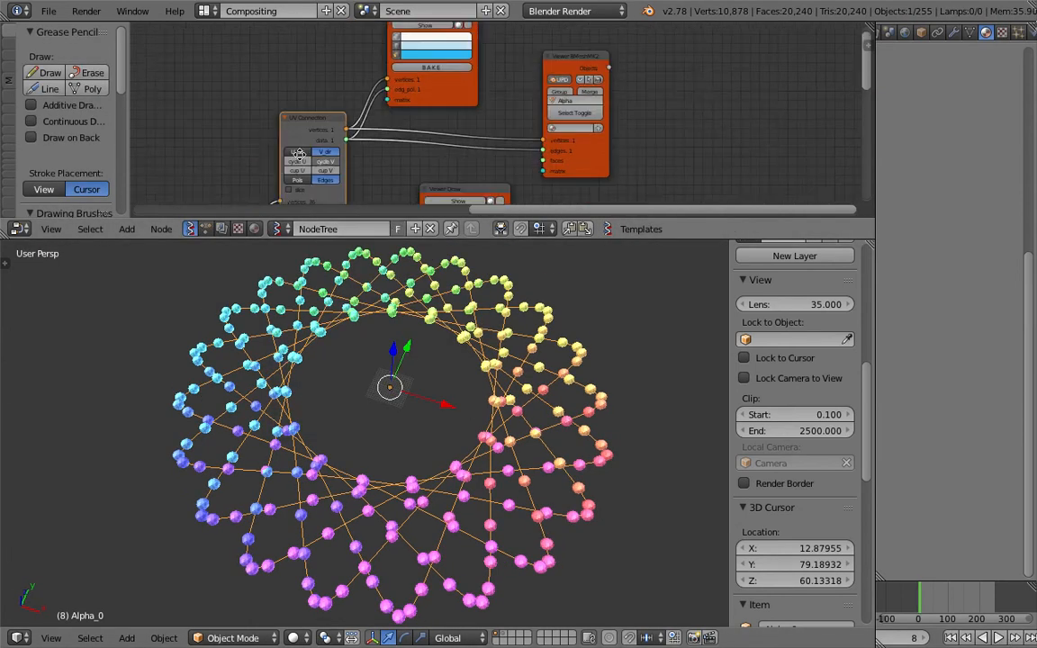
left_click_drag(448, 241, 448, 391)
- Add a Frame Info node below the integer node and link its Current Frame to the Range Float's start
middle_click_drag(378, 263, 426, 192)
mouse_move(391, 236)
middle_mouse_down()
mouse_move(454, 190)
mouse_move(414, 199)
mouse_move(380, 184)
mouse_move(658, 223)
middle_mouse_up()
scroll(421, 259, "up", 1)
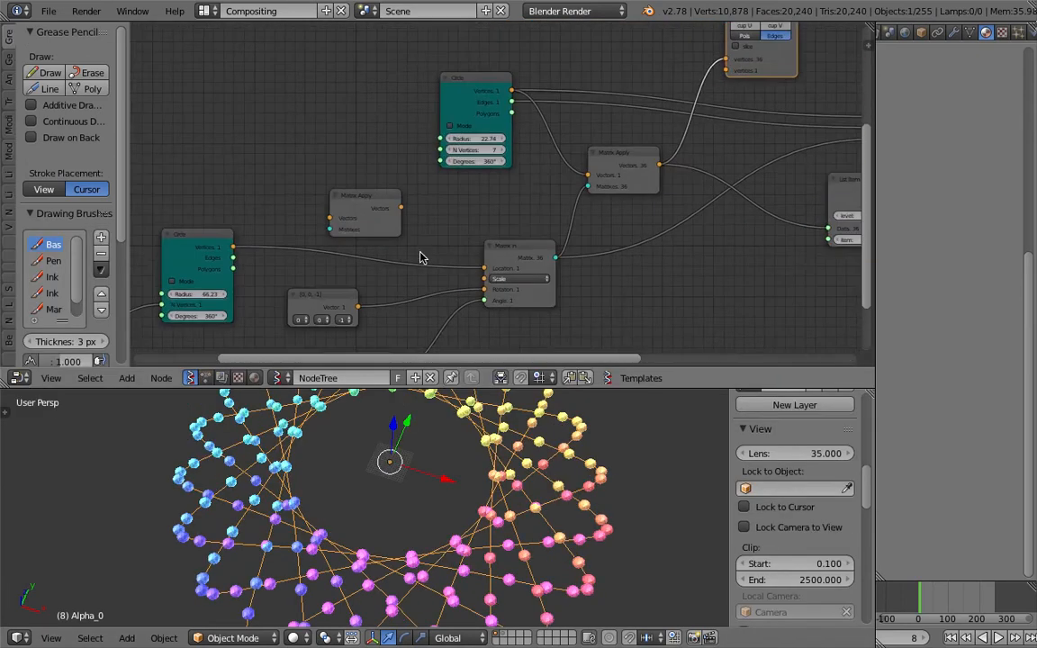
middle_click_drag(394, 289, 461, 190)
middle_click_drag(438, 229, 563, 140)
key("shift+a")
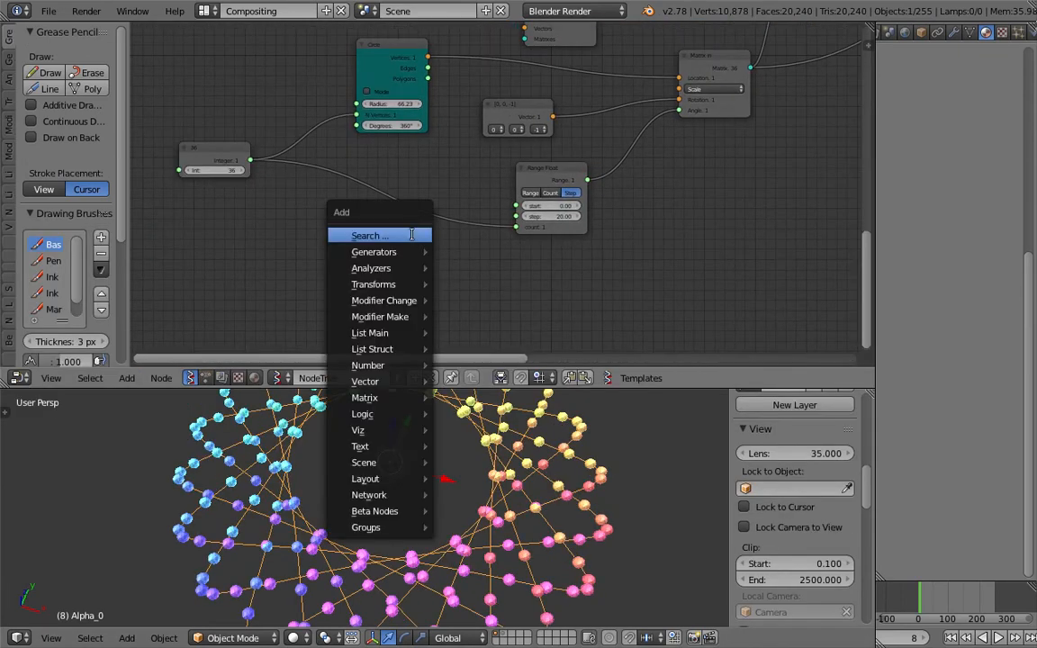
left_click(410, 234)
type("frame")
key("Return")
left_click(377, 236)
left_click_drag(459, 255, 504, 215)
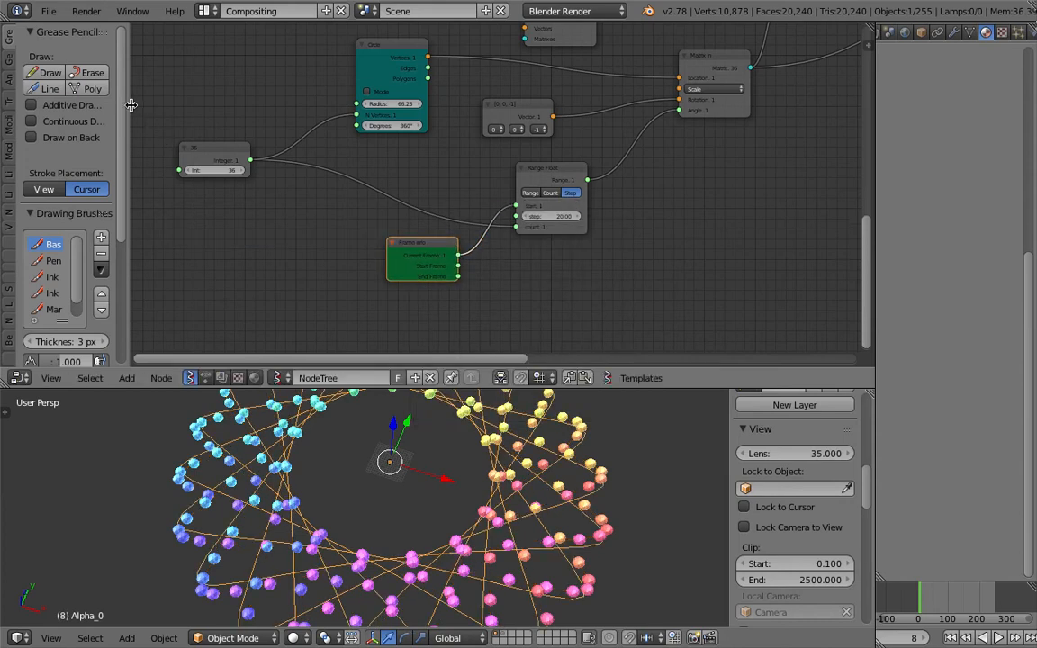
- Save the file, switch to the 3D View Full layout, and play the animation from the first frame
key("t")
key("ctrl+s")
left_click(369, 448)
left_click(204, 11)
left_click(232, 35)
key("shift+Left")
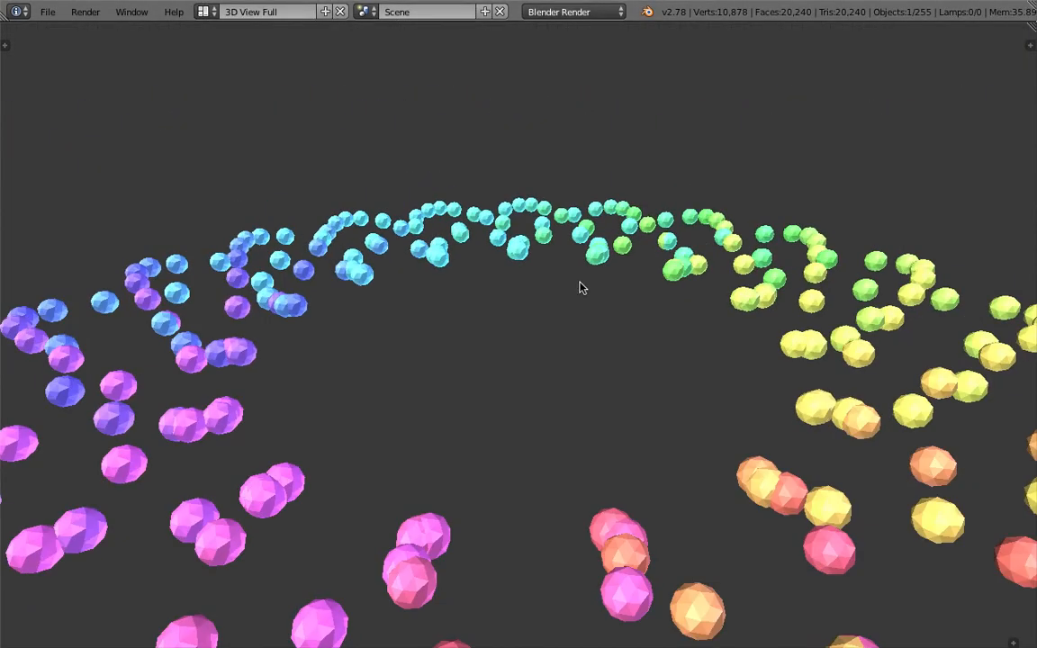
key("alt+a")
scroll(598, 351, "down", 5)
middle_click_drag(560, 347, 600, 383)
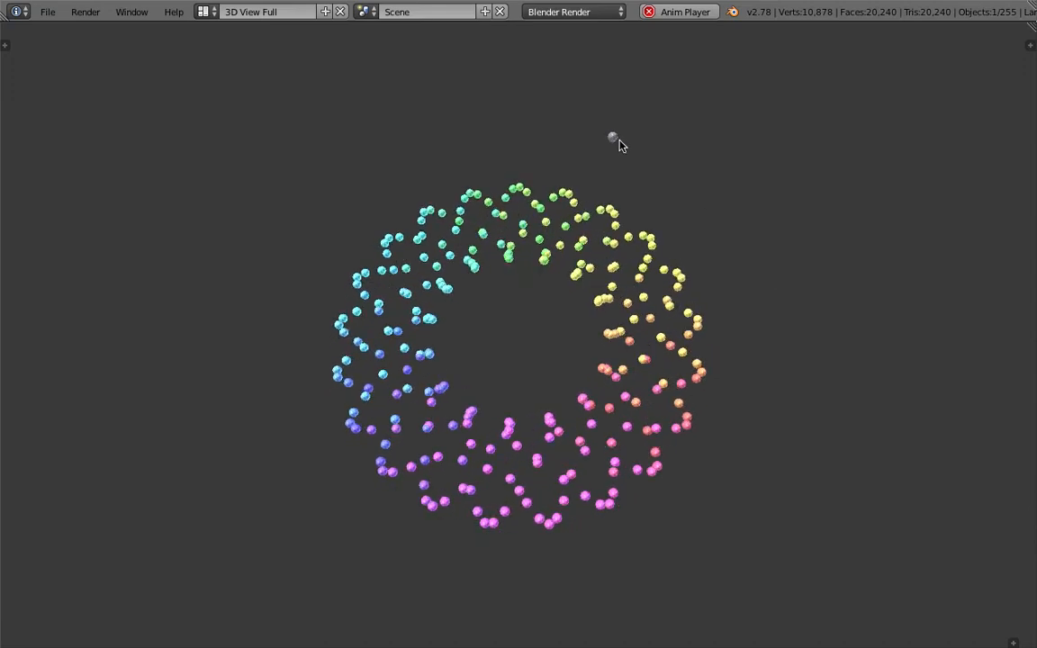
- Delete the stray grey icosphere outside the spirograph, save the file, and stop the playback
key("m")
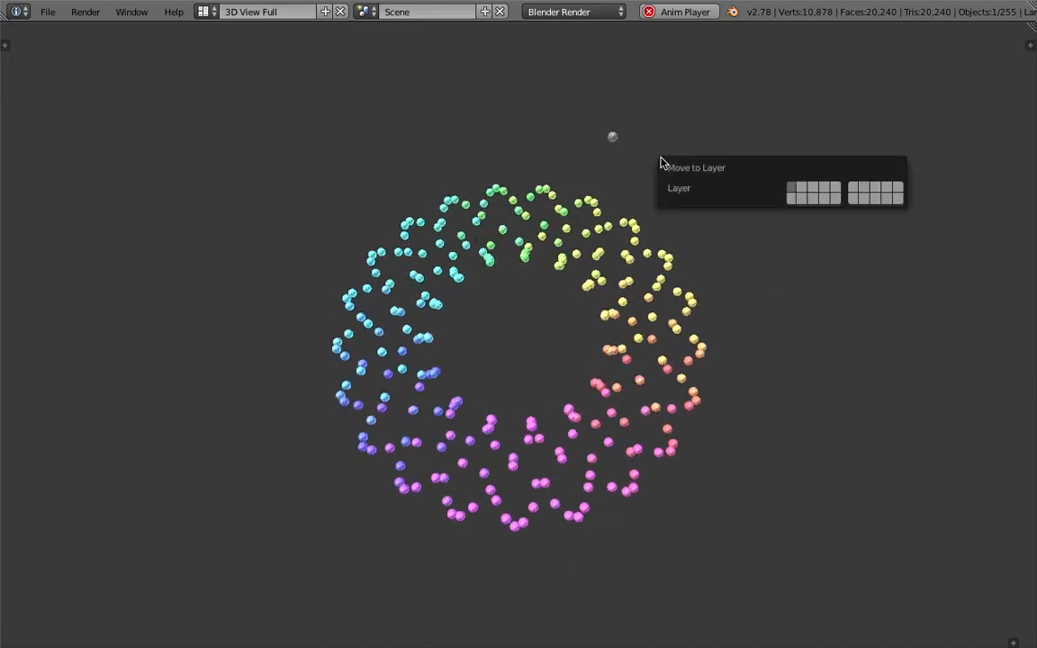
key("Escape")
key("Delete")
key("ctrl+s")
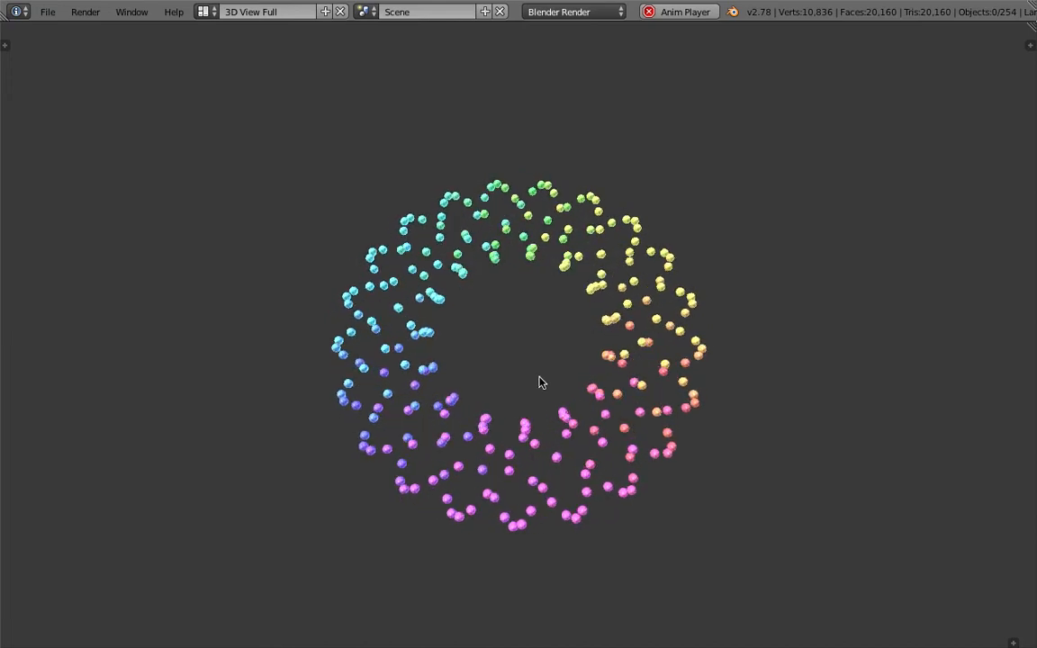
key("alt+a")
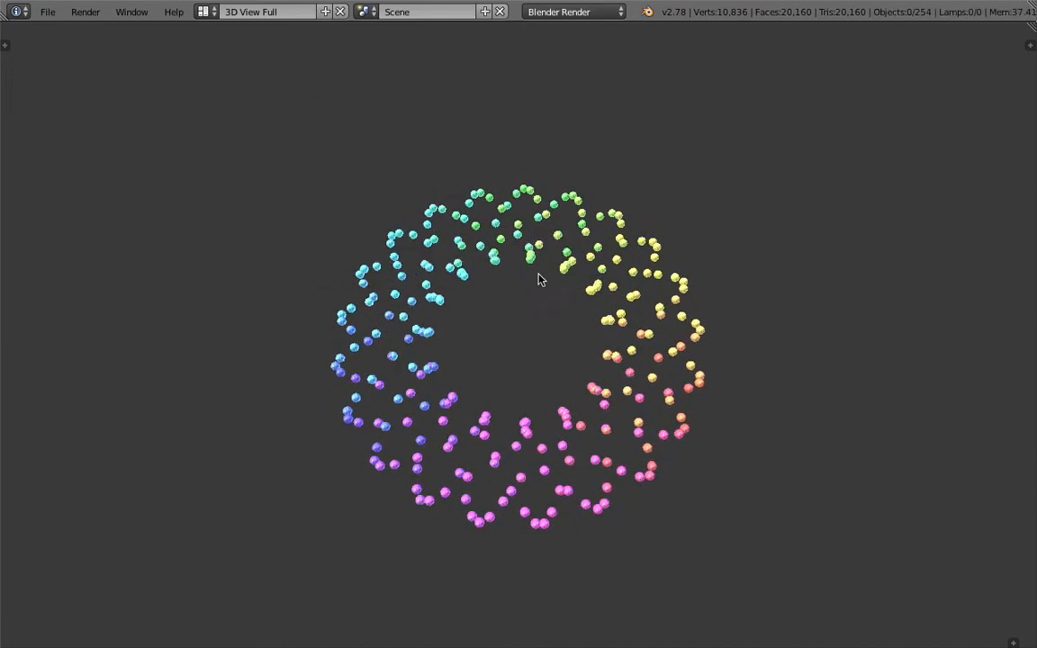
- Return to the Compositing layout and look over the Animation Nodes tree in the node editor
left_click(203, 11)
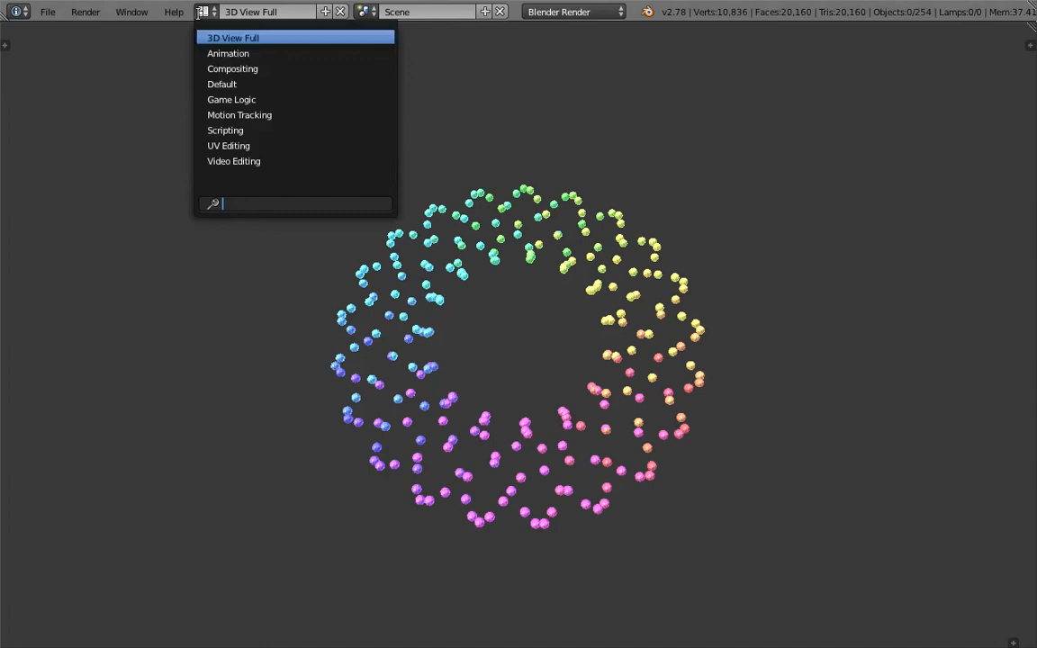
left_click(231, 72)
scroll(523, 487, "down", 2)
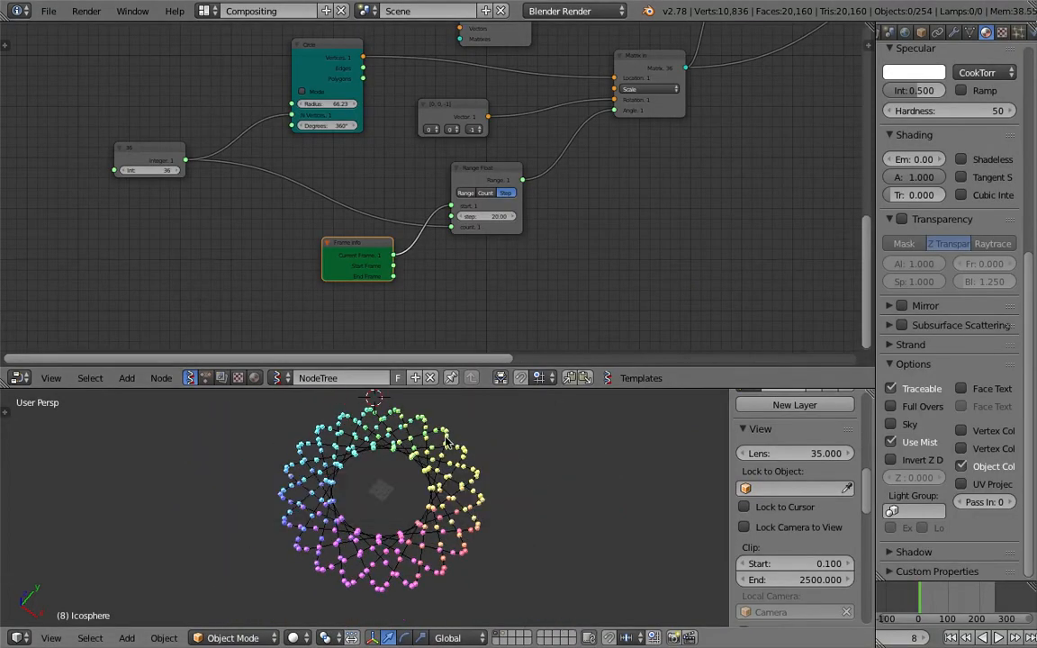
middle_click_drag(415, 263, 412, 252)
left_click(206, 378)
middle_click_drag(433, 211, 249, 344)
middle_click_drag(525, 214, 261, 302)
- Reopen the Sverchok tree NodeTree in the node editor, rename it SpirographCurve, and save
left_click(190, 378)
left_click(280, 379)
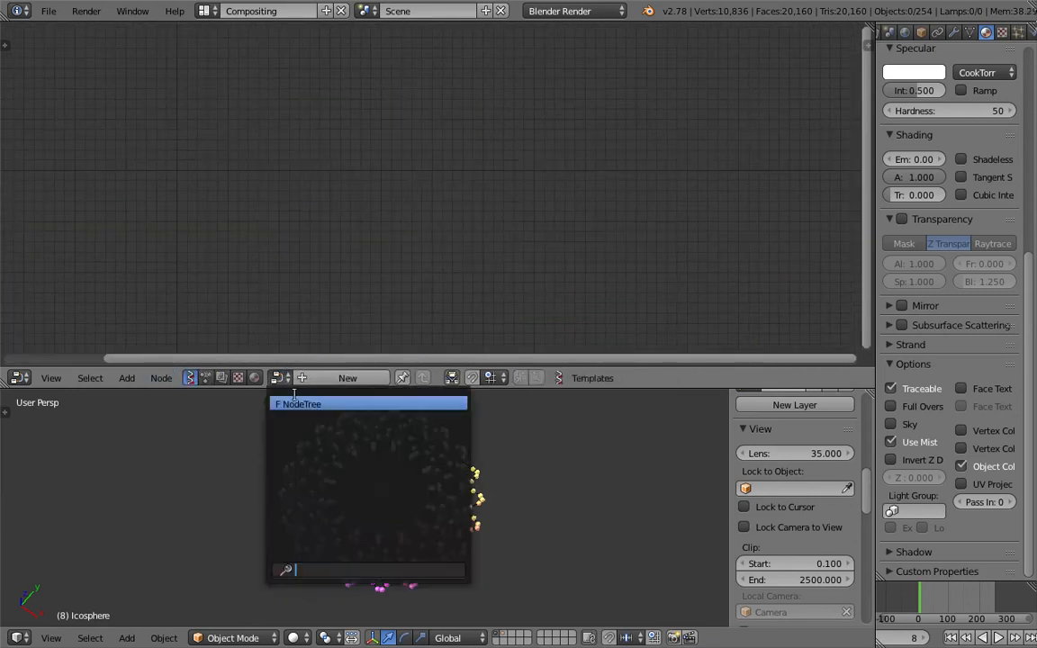
left_click(297, 403)
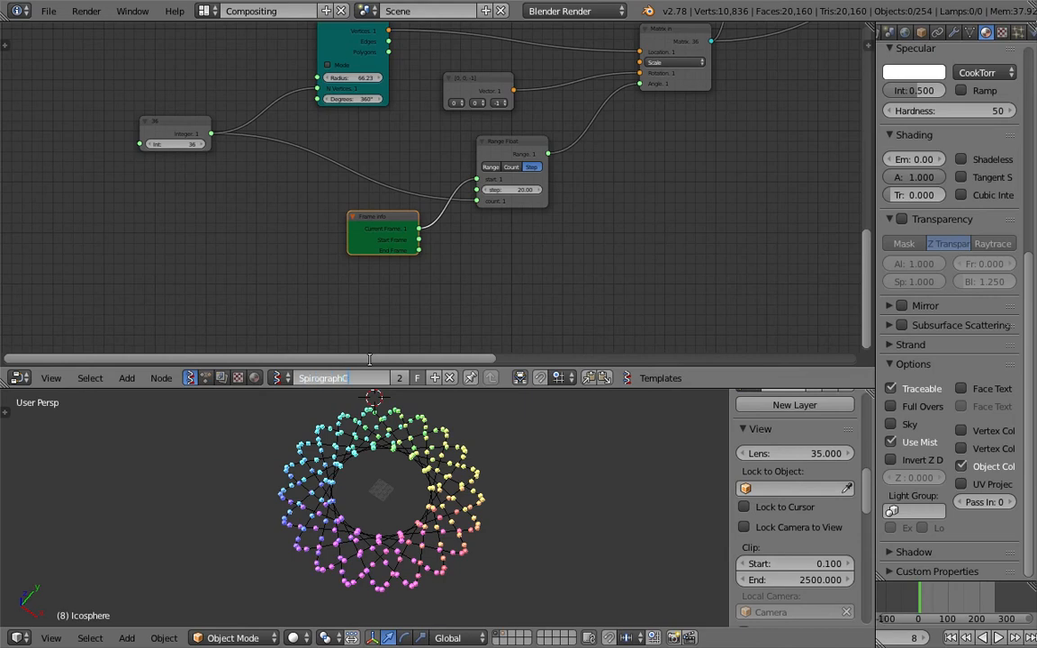
middle_click_drag(402, 254, 328, 359)
key("ctrl+s")
- Export the SpirographCurve node tree as JSON to the Desktop under the name sv_spirograph_fun_004.blend
left_click(421, 229)
left_click(868, 44)
scroll(820, 216, "down", 3)
left_click_drag(792, 229, 792, 209)
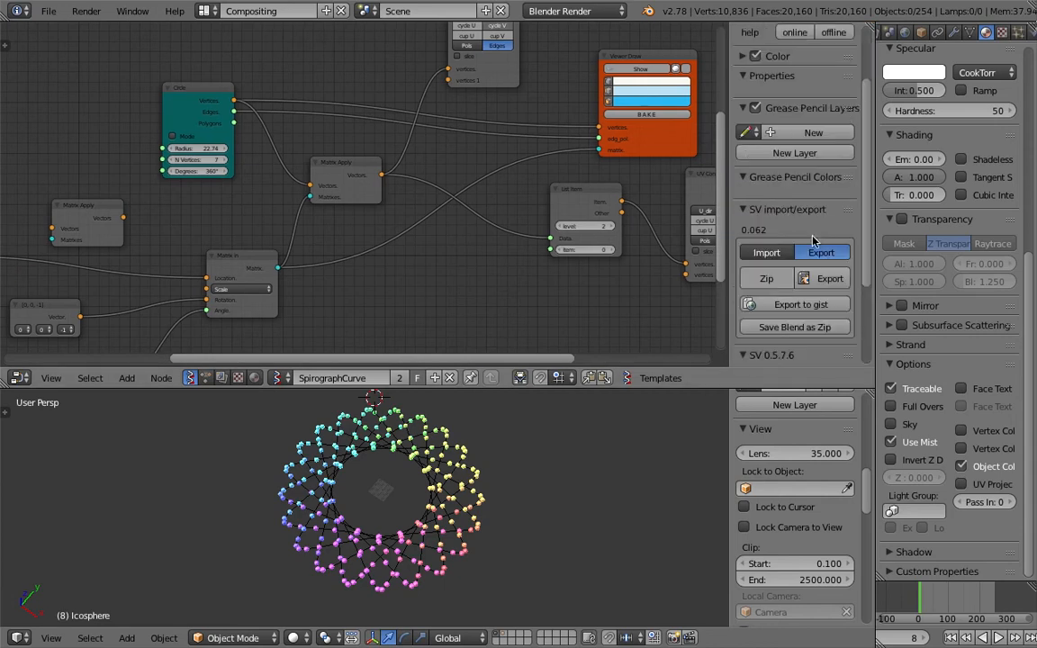
left_click(828, 280)
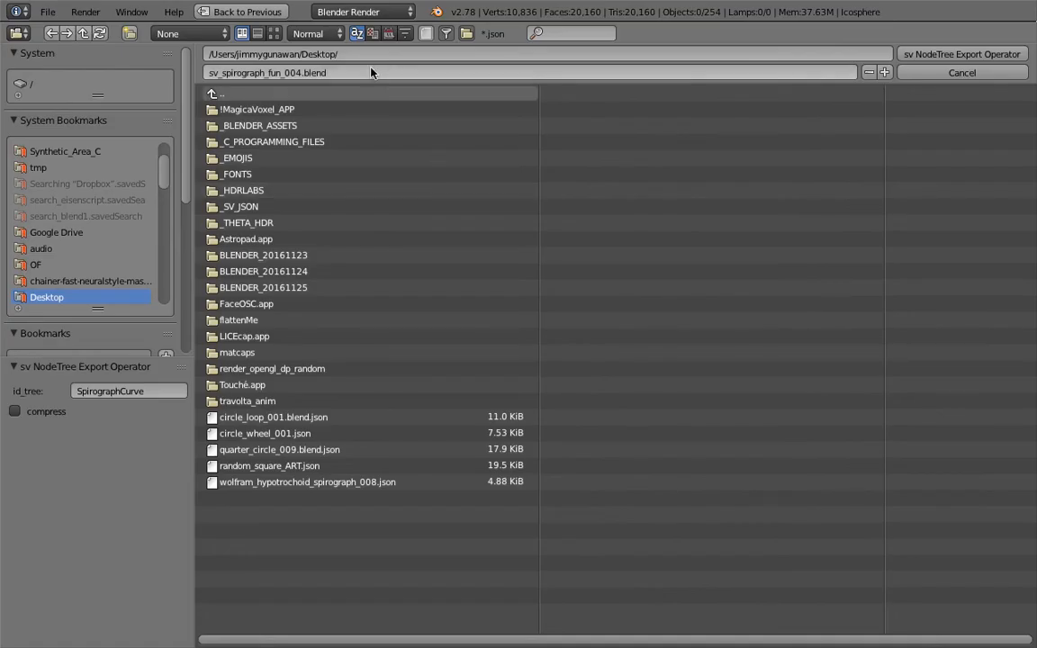
key("Return")
- Move the red-edged Viewer Draw node and its UV Connection node further right of List Item, and save
middle_click_drag(384, 231, 347, 278)
key("ctrl+s")
left_click(347, 278)
middle_click_drag(434, 160, 365, 222)
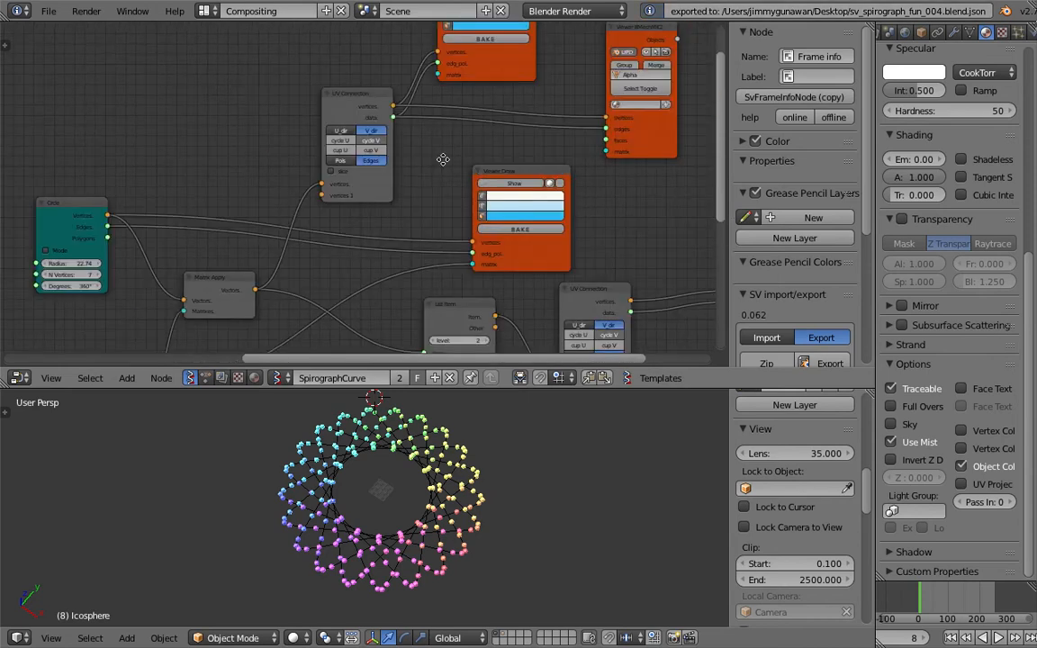
middle_click_drag(443, 160, 397, 179)
middle_click_drag(546, 217, 321, 168)
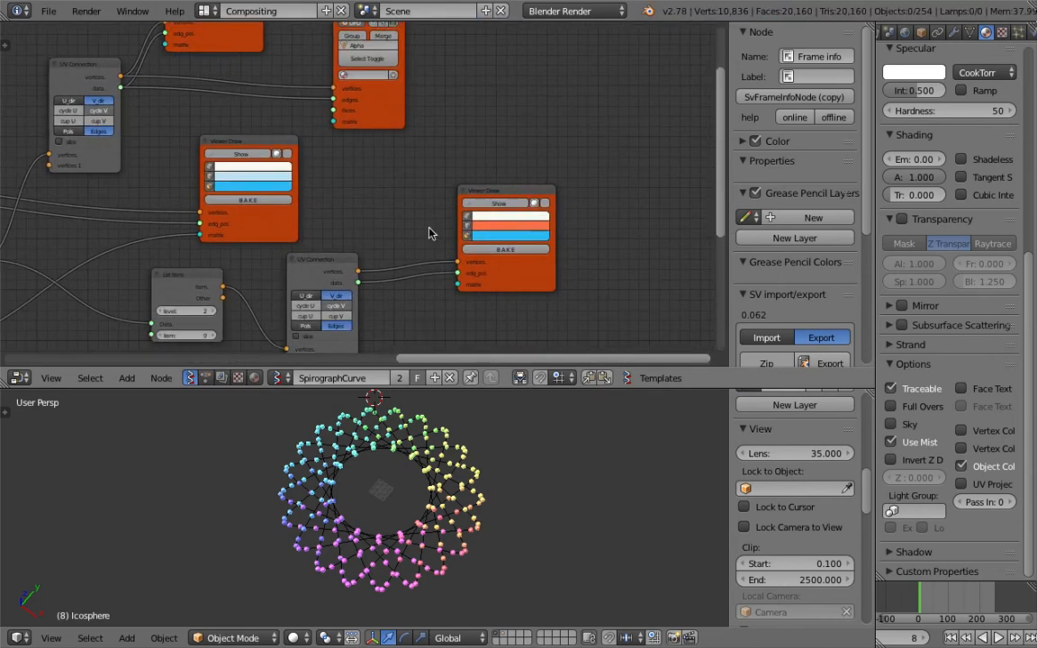
left_click_drag(524, 207, 658, 230)
middle_click_drag(437, 189, 412, 148)
left_click_drag(318, 219, 452, 214)
middle_click_drag(399, 242, 408, 176)
key("ctrl+s")
scroll(359, 184, "up", 2)
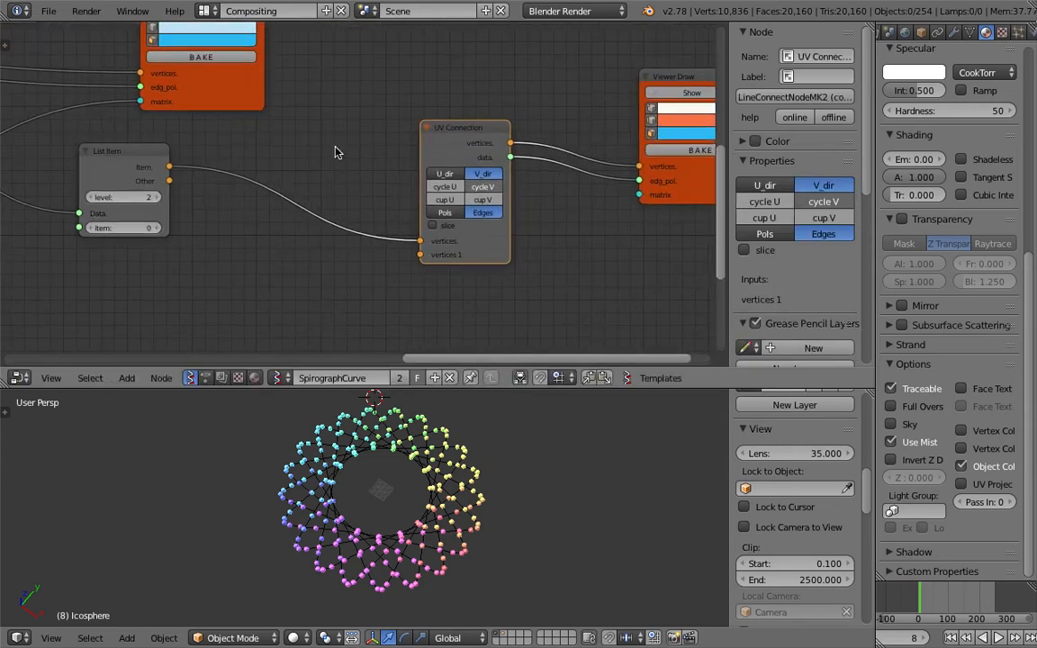
key("ctrl+s")
left_click(334, 143)
key("alt+space")
type("vec")
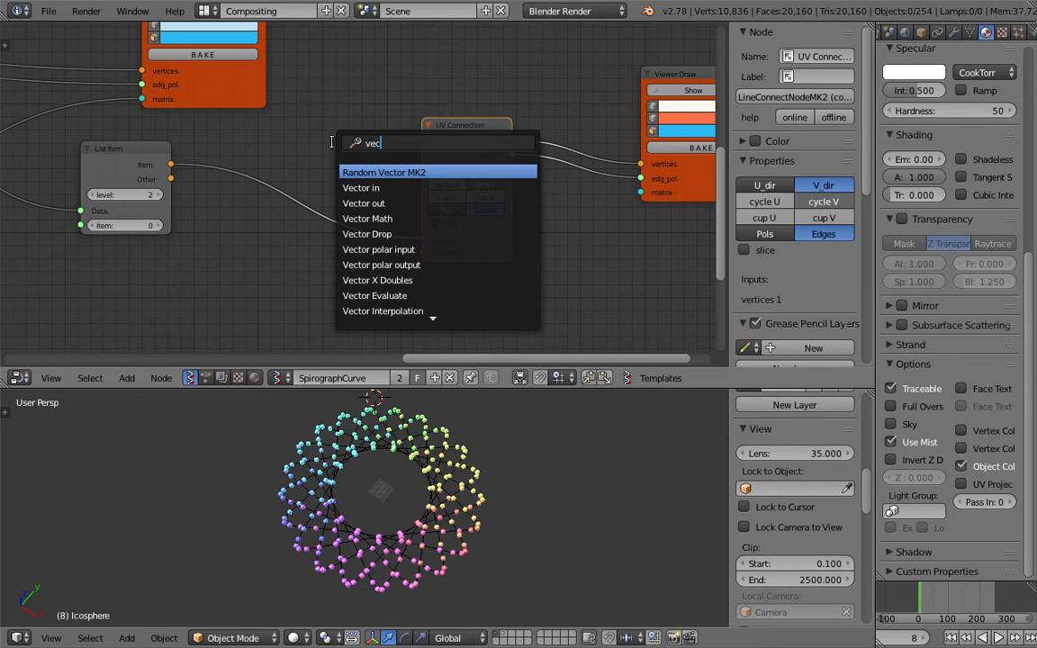
type("tor i")
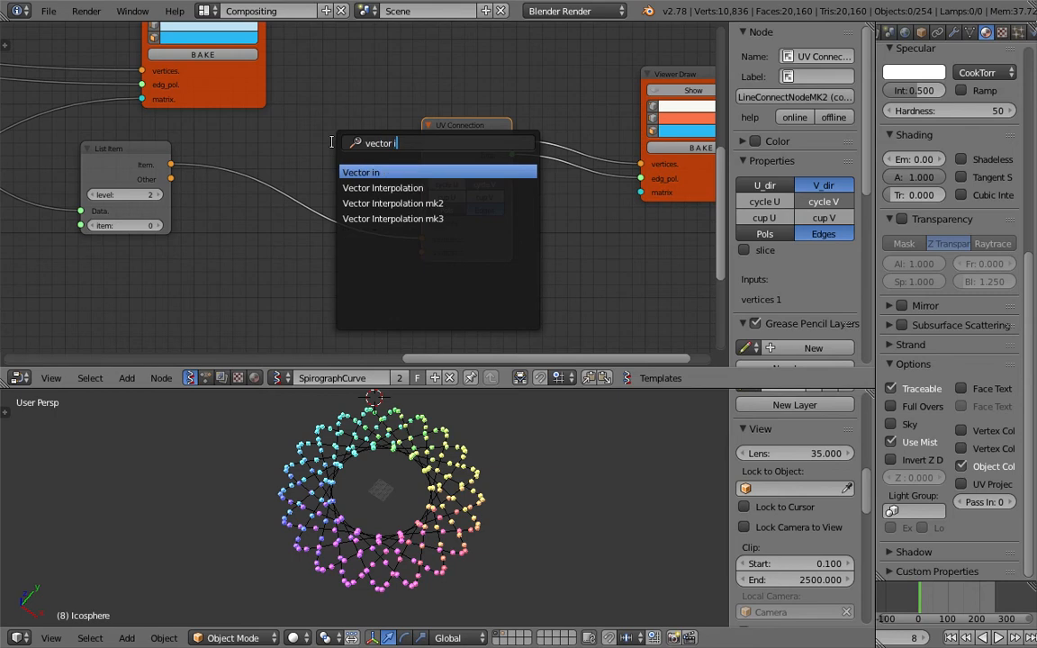
key("Escape")
- Rearrange the upper UV Connection, Viewer Draw and Viewer BMeshMK2 nodes to free space before Viewer BMeshMK2, and save
scroll(332, 76, "down", 2)
middle_click_drag(331, 81, 386, 304)
scroll(402, 176, "down", 1)
middle_click_drag(402, 176, 403, 250)
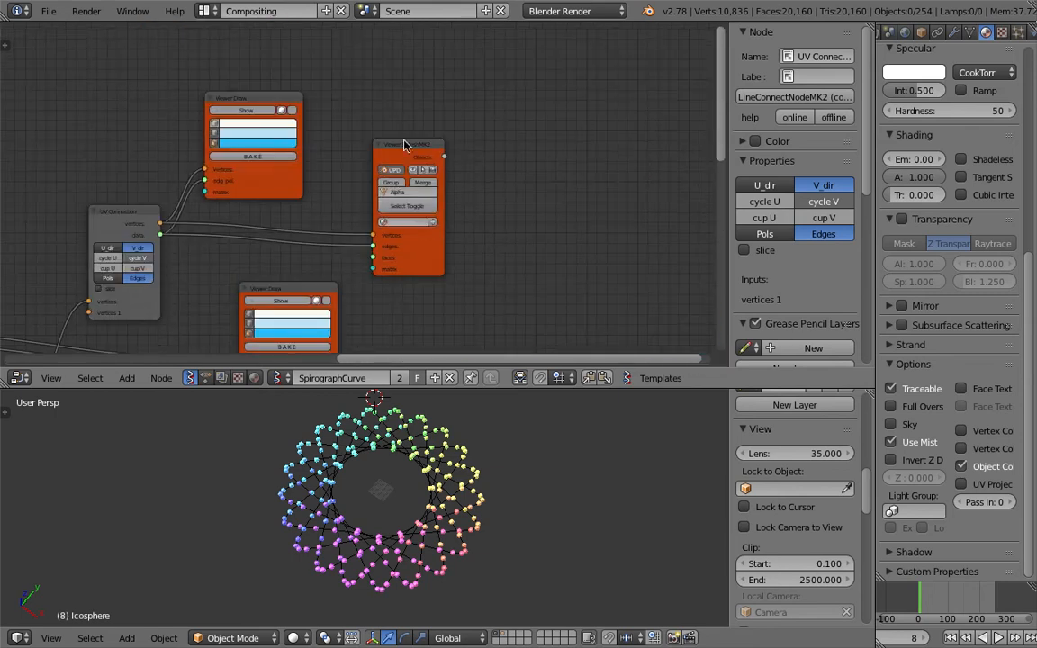
left_click_drag(405, 145, 593, 102)
left_click_drag(232, 115, 201, 55)
left_click(155, 212)
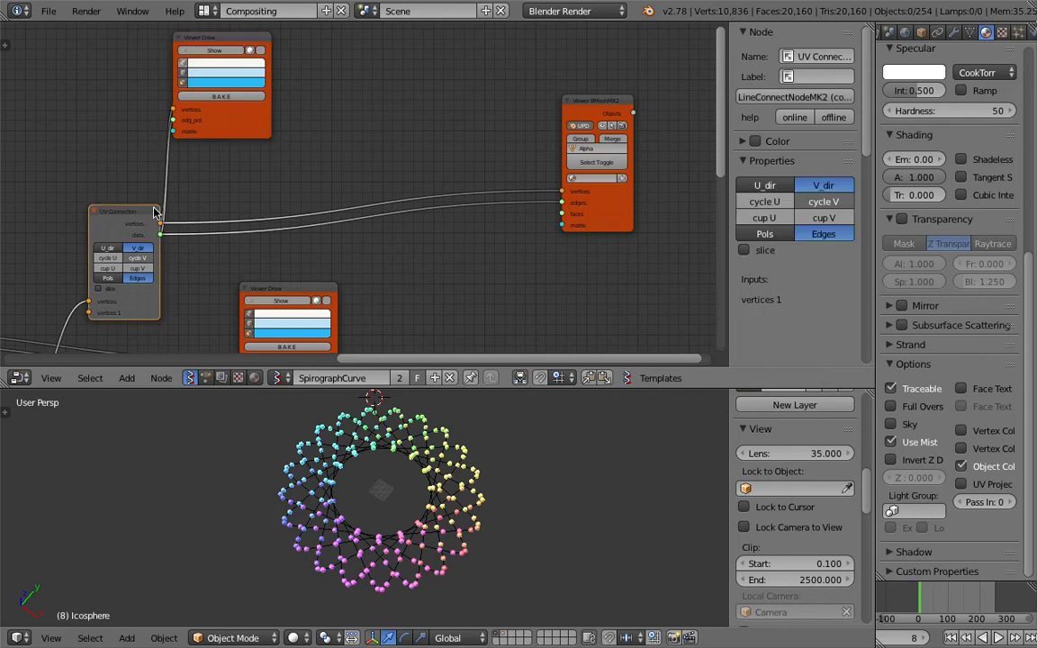
left_click_drag(155, 212, 386, 156)
left_click_drag(225, 40, 512, 42)
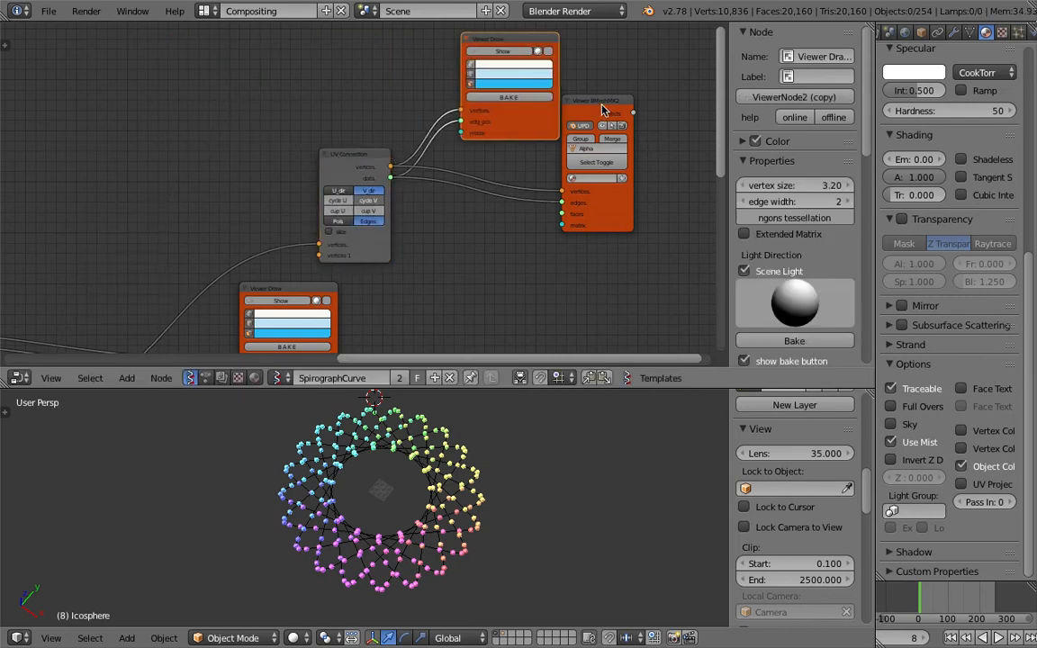
left_click_drag(604, 109, 668, 138)
middle_click_drag(505, 129, 352, 94)
left_click_drag(504, 98, 577, 100)
key("ctrl+s")
- Insert a Vector Interpolation mk3 node into the vertices link between UV Connection and Viewer BMeshMK2
left_click(462, 111)
key("shift+a")
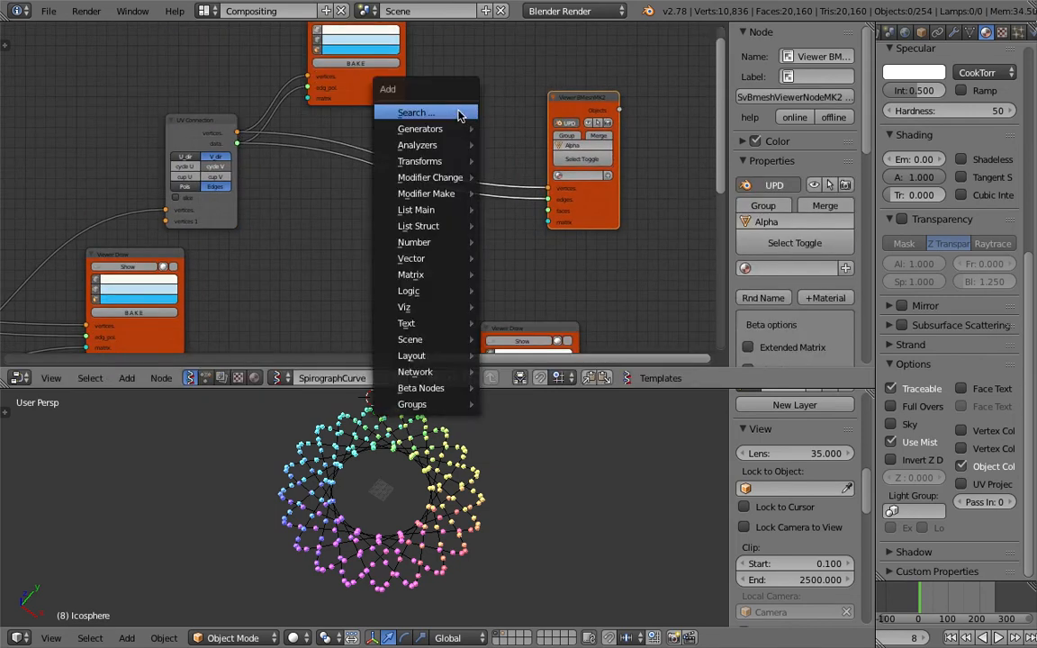
left_click(462, 109)
type("vector ")
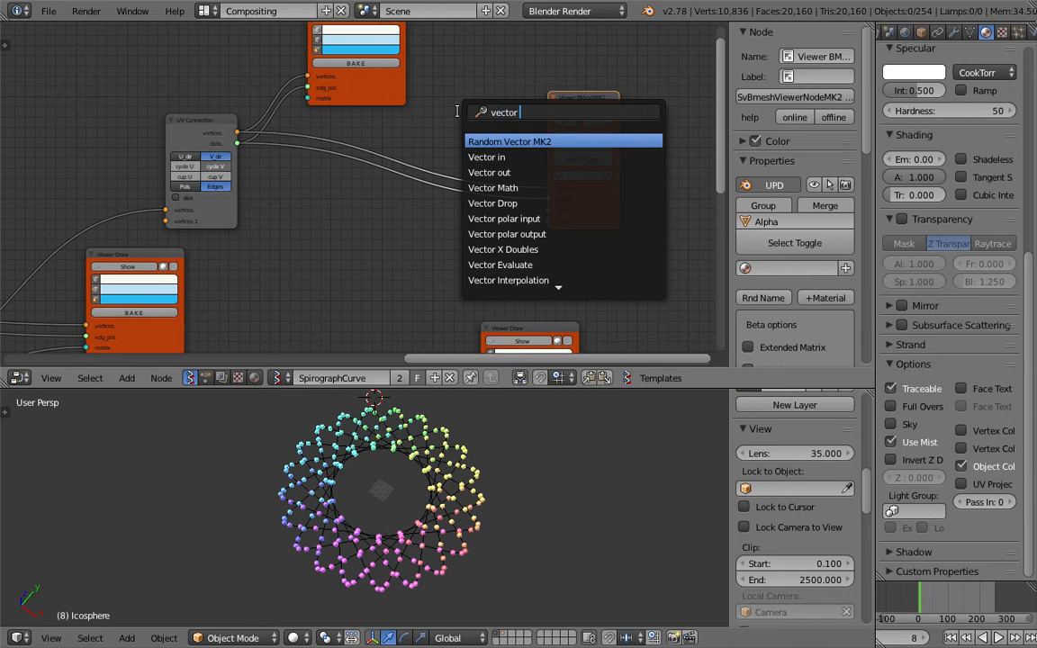
type("in")
key("Down")
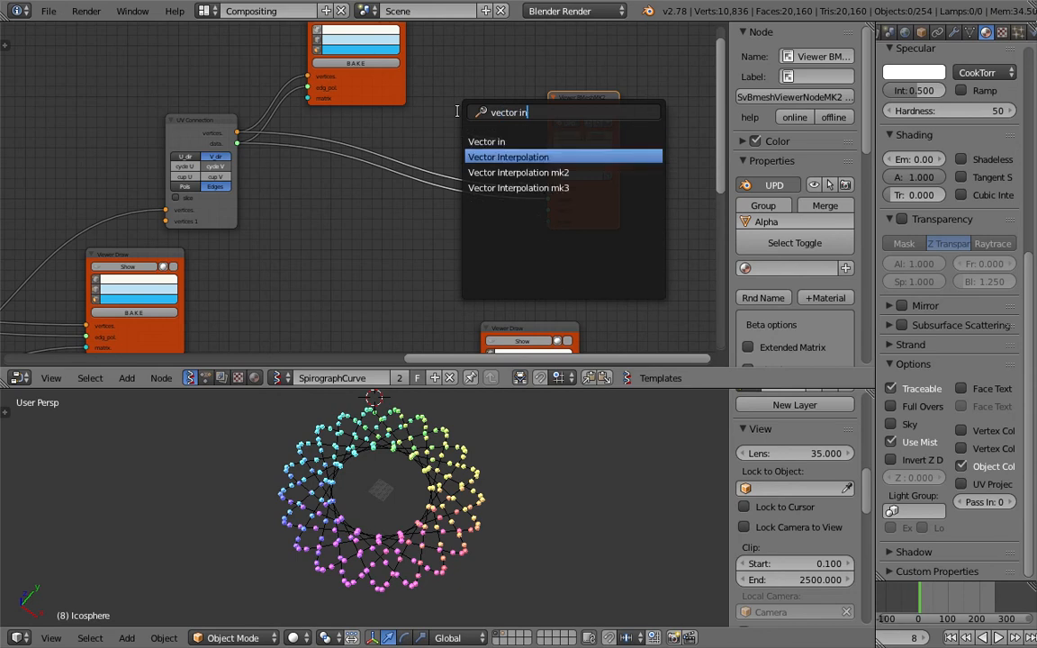
key("Down")
key("Down")
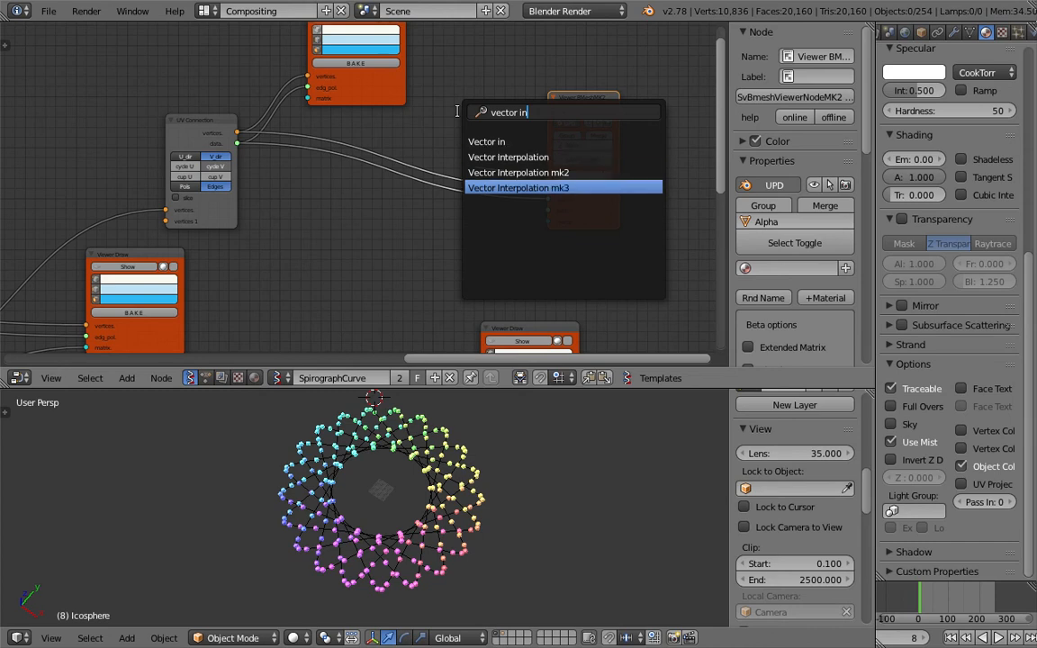
key("Return")
left_click(460, 103)
left_click_drag(469, 101, 443, 84)
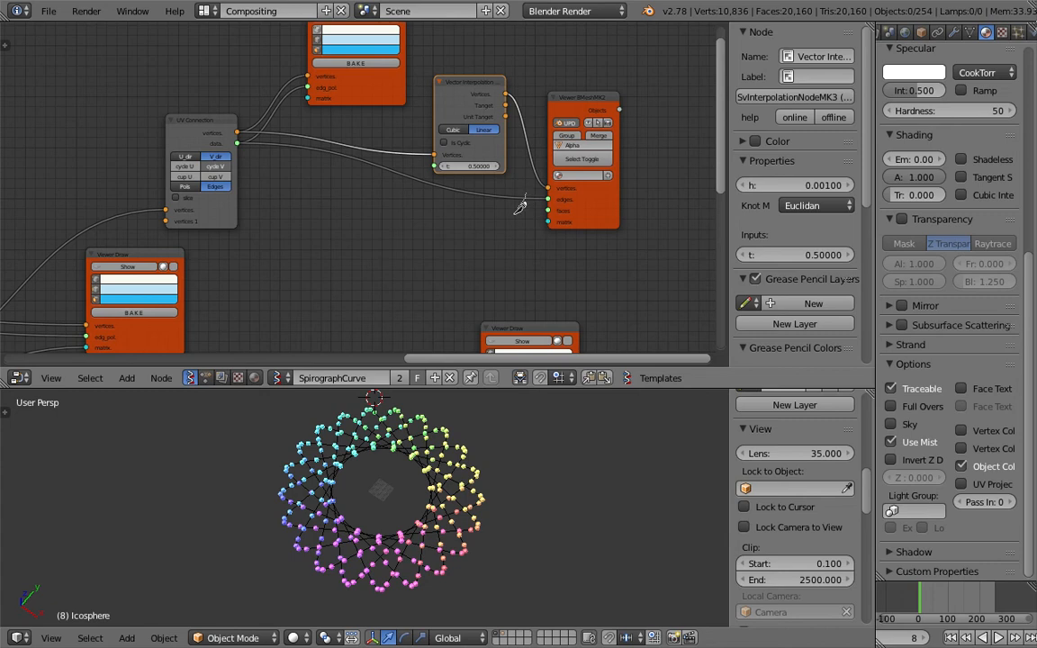
- Cut the edges link to Viewer BMeshMK2 and space out the Vector Interpolation and Viewer BMeshMK2 nodes
right_click_drag(520, 207, 502, 233, "ctrl")
left_click_drag(581, 107, 618, 98)
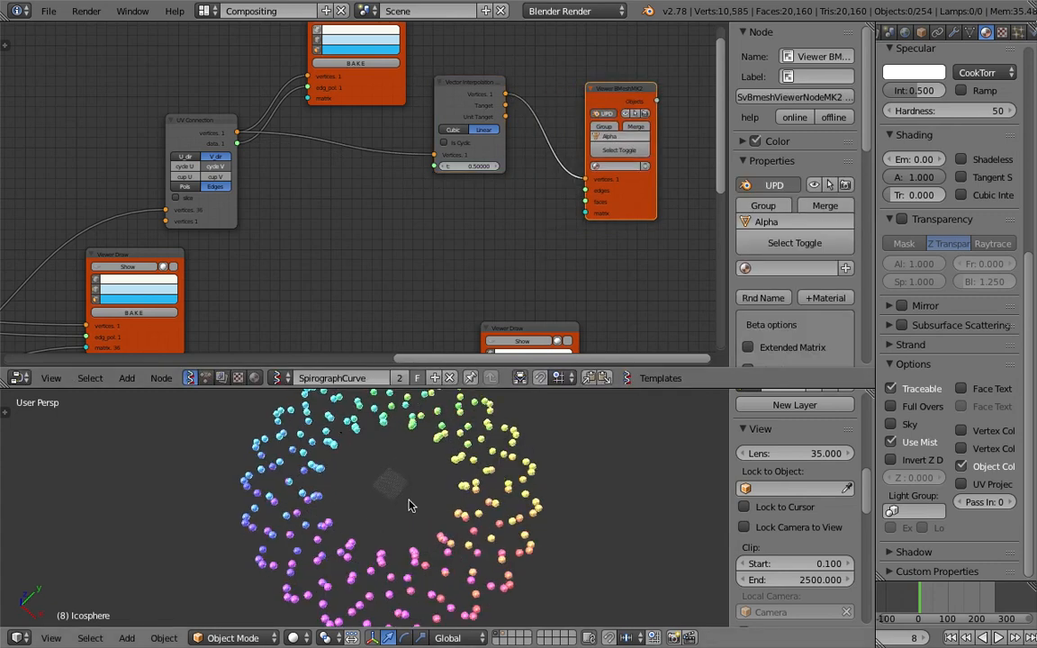
middle_click_drag(428, 257, 406, 263)
left_click_drag(446, 88, 416, 126)
left_click_drag(573, 112, 559, 119)
scroll(523, 189, "up", 3)
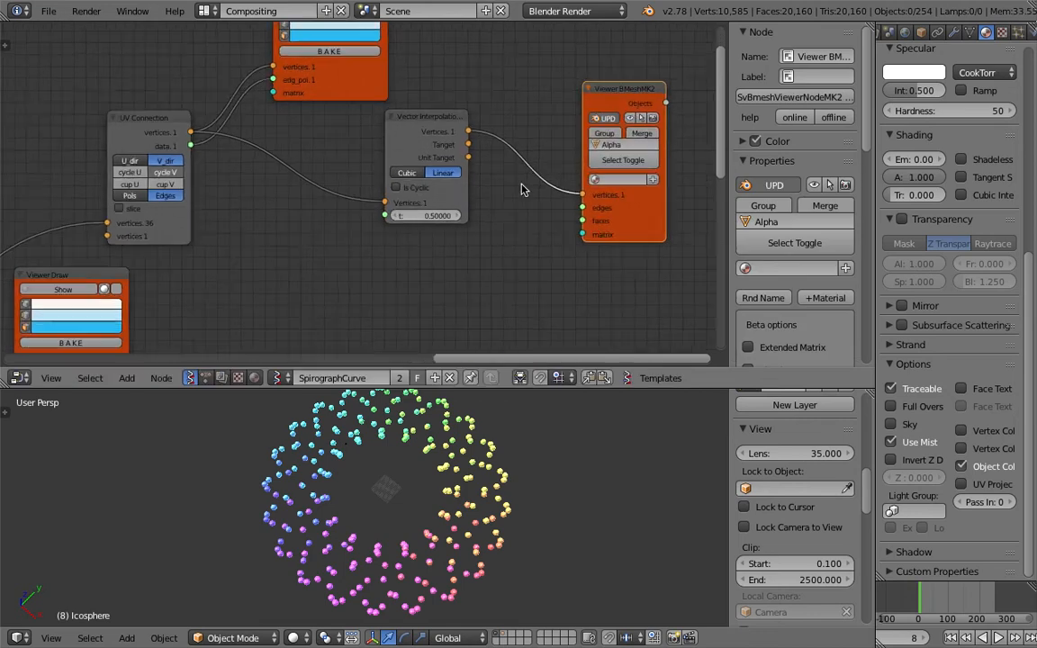
middle_click_drag(506, 204, 455, 196)
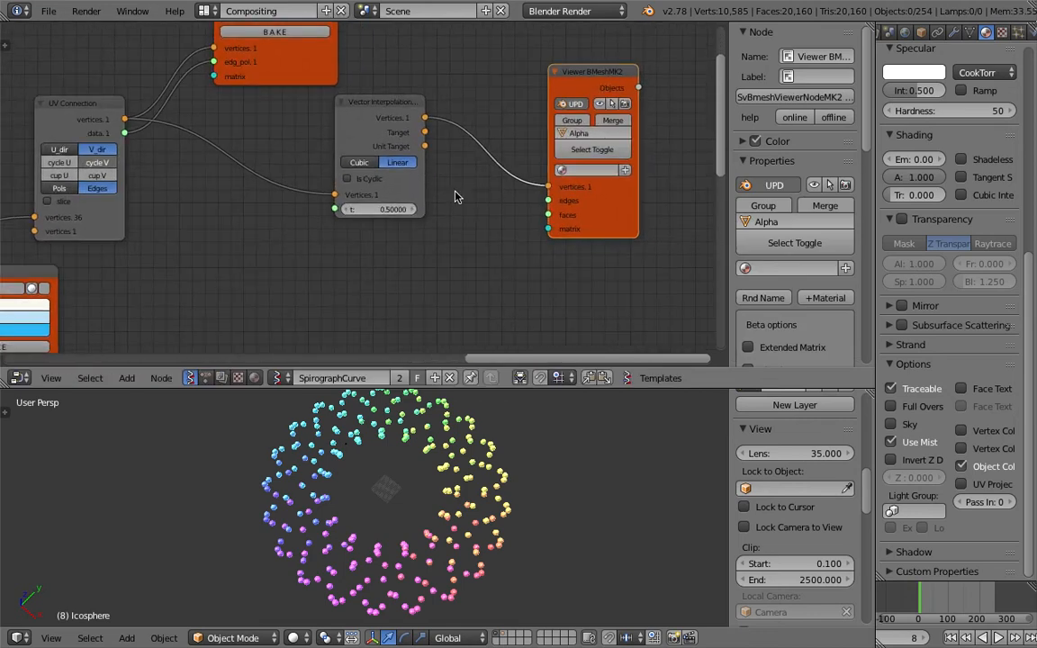
- Add a Range Float node below Vector Interpolation and link its Range output to the t input
key("shift+a")
left_click(365, 263)
type("float")
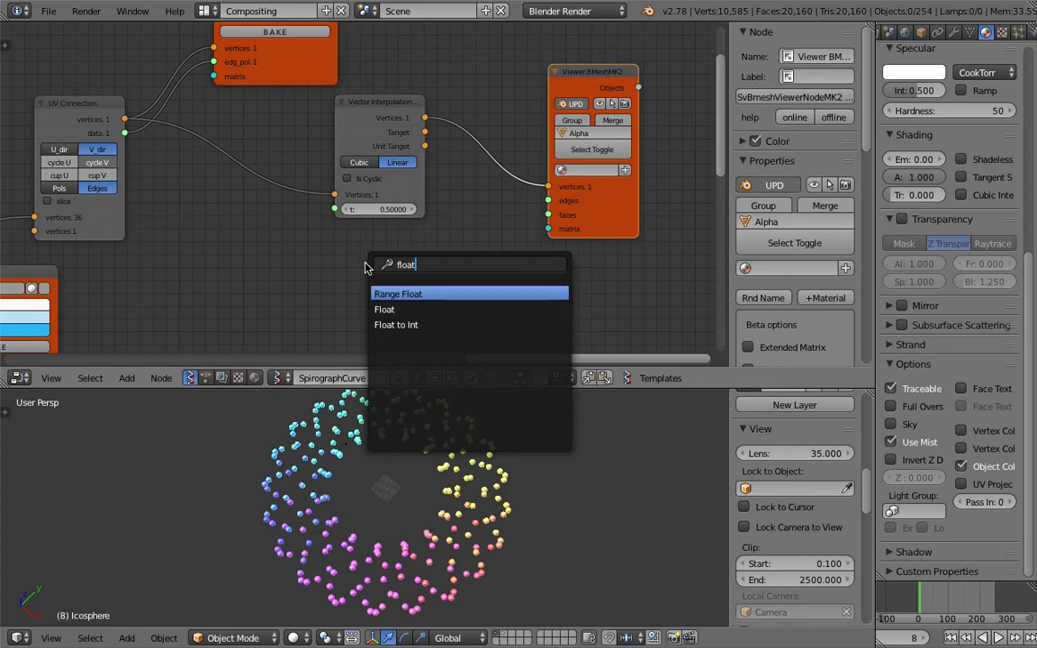
key("Return")
left_click(194, 229)
left_click_drag(283, 252, 335, 209)
- Switch the Range Float node to Count mode and set its stop to 1.00
left_click(239, 269)
left_click(239, 299)
type("1")
key("Return")
- Try Range Float counts of 51, 223, 385 and 100, and scrub the timeline to refresh the spheres
left_click_drag(239, 313, 270, 313)
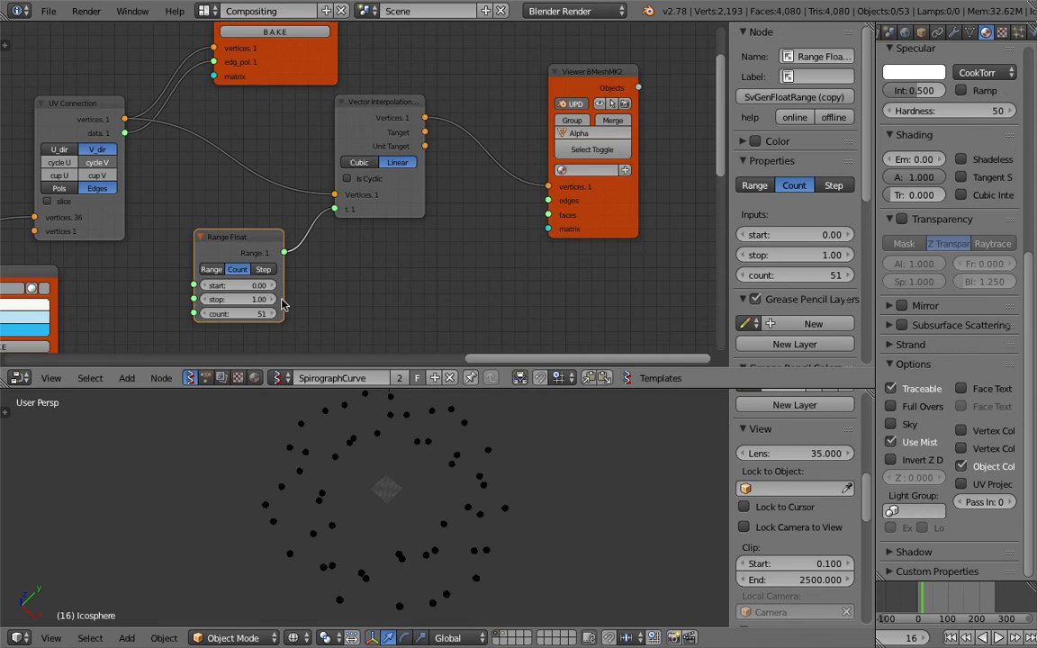
left_click_drag(268, 314, 286, 313)
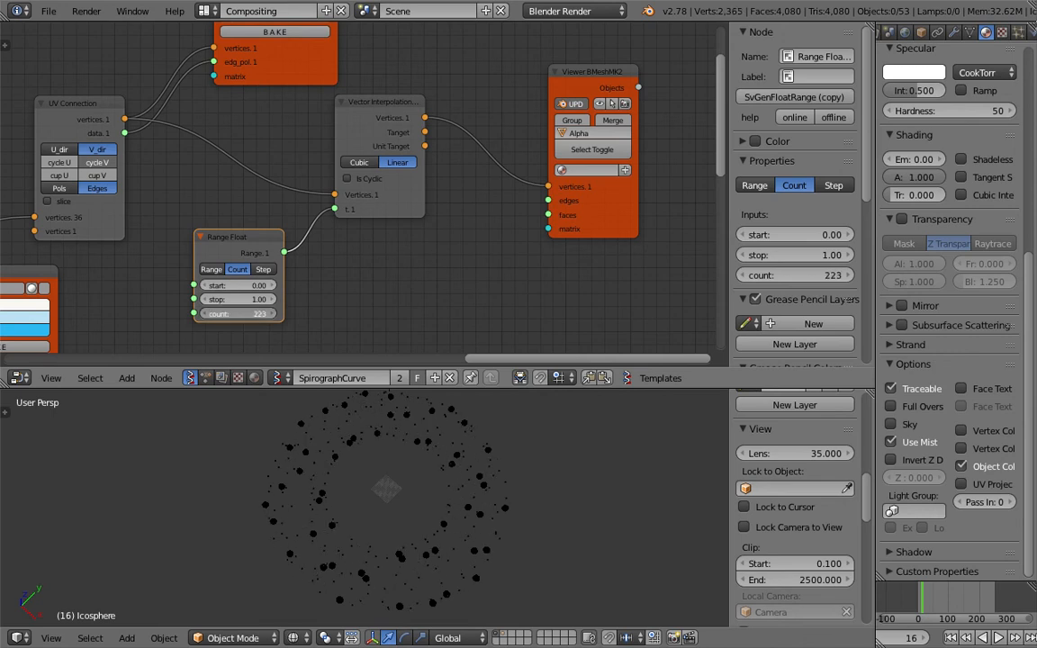
left_click_drag(241, 315, 254, 317)
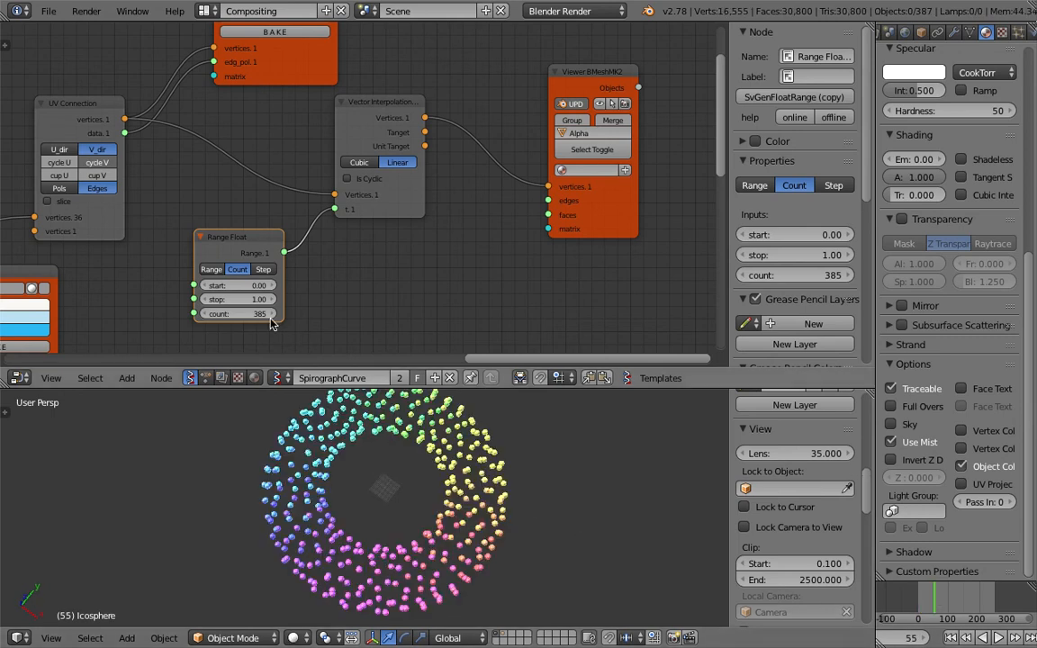
type("00")
left_click(932, 603)
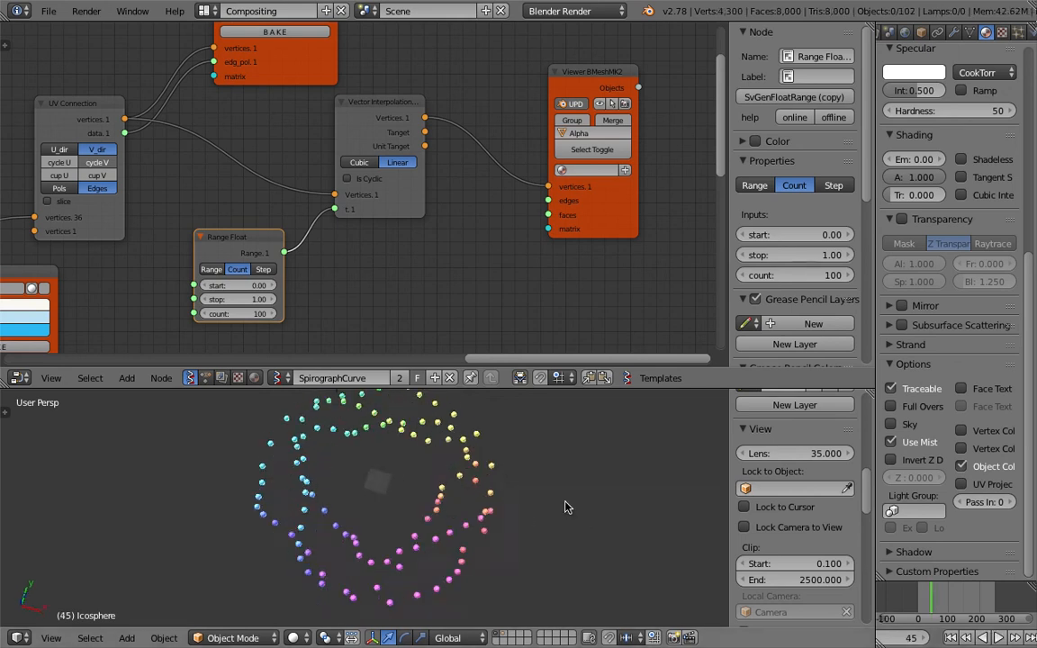
key("Escape")
- Try Range Float counts of 120 and 240, playing the animation after each change
left_click(242, 313)
type("120")
key("Return")
key("alt+a")
left_click(248, 314)
type("240")
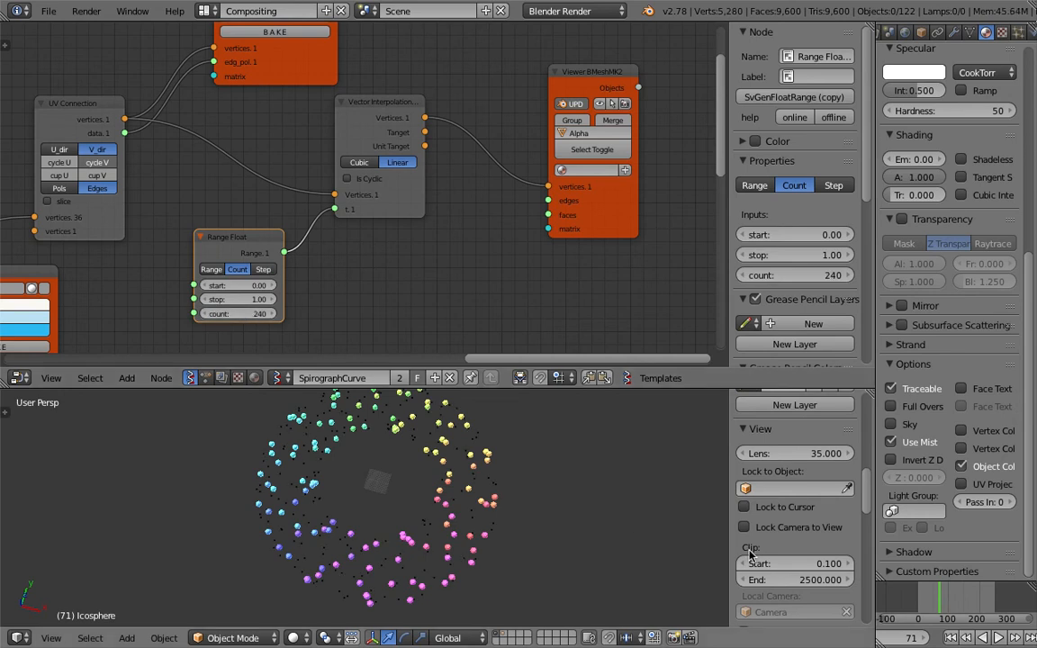
key("Return")
key("alt+a")
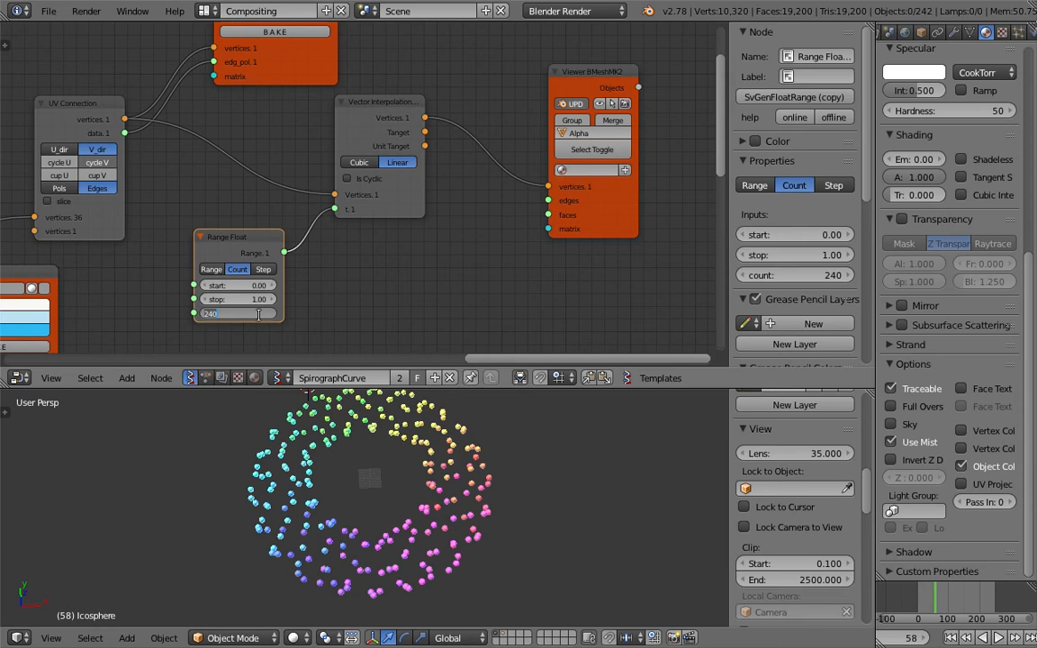
- Set the Range Float count to 600
type("600")
key("Return")
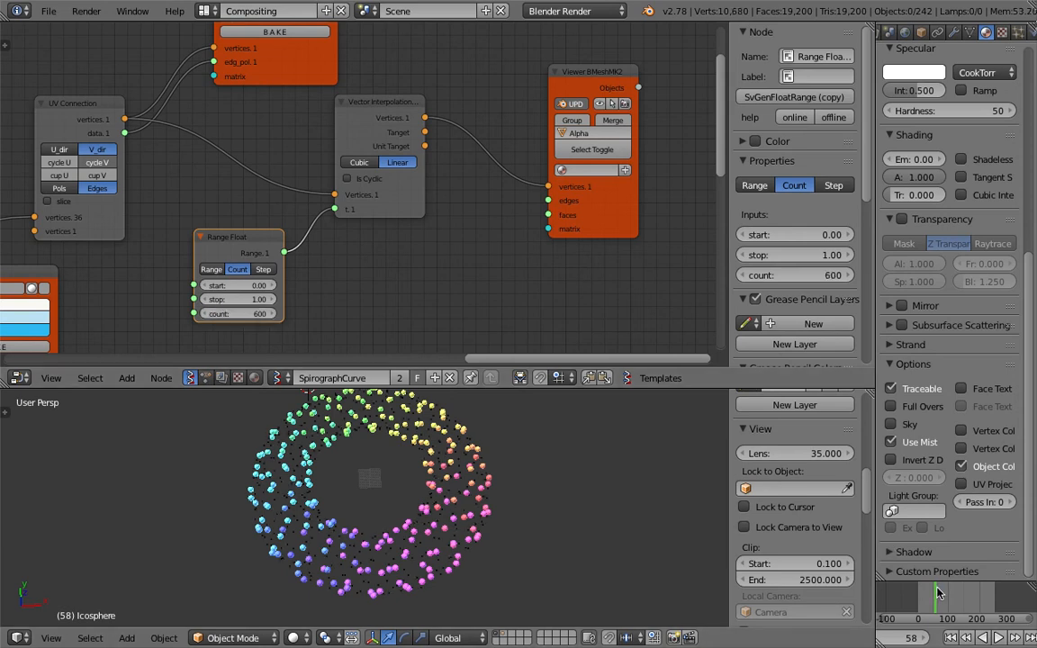
- Delete the Vector Interpolation and Range Float nodes, connect UV Connection's vertices and edges to Viewer BMesh, and scrub the timeline to refresh the spheres
scroll(432, 551, "down", 3)
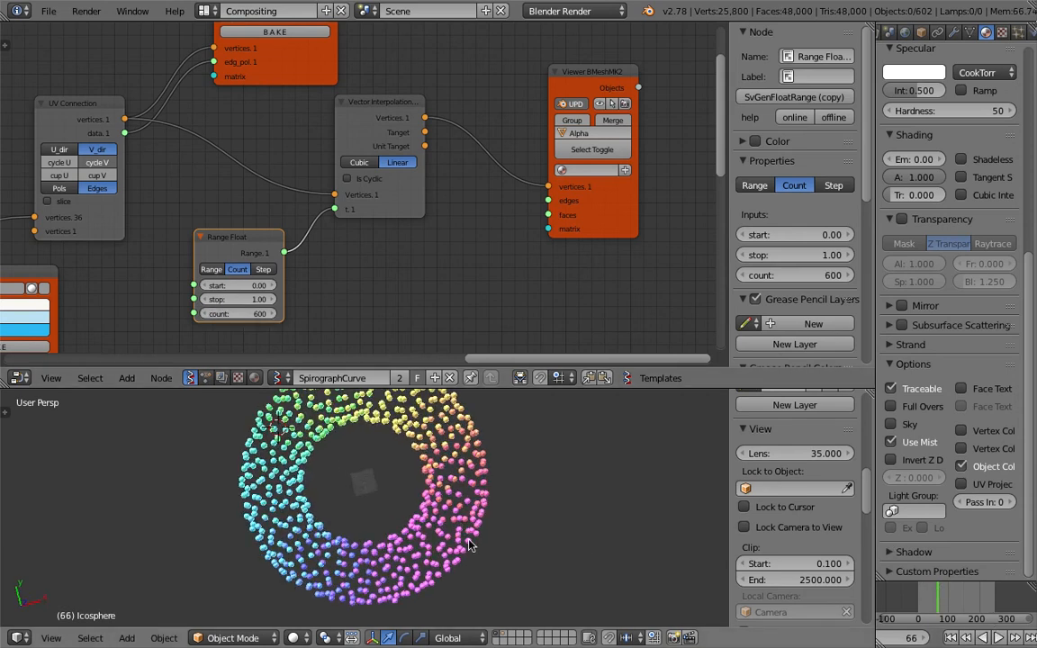
middle_click_drag(432, 551, 420, 531)
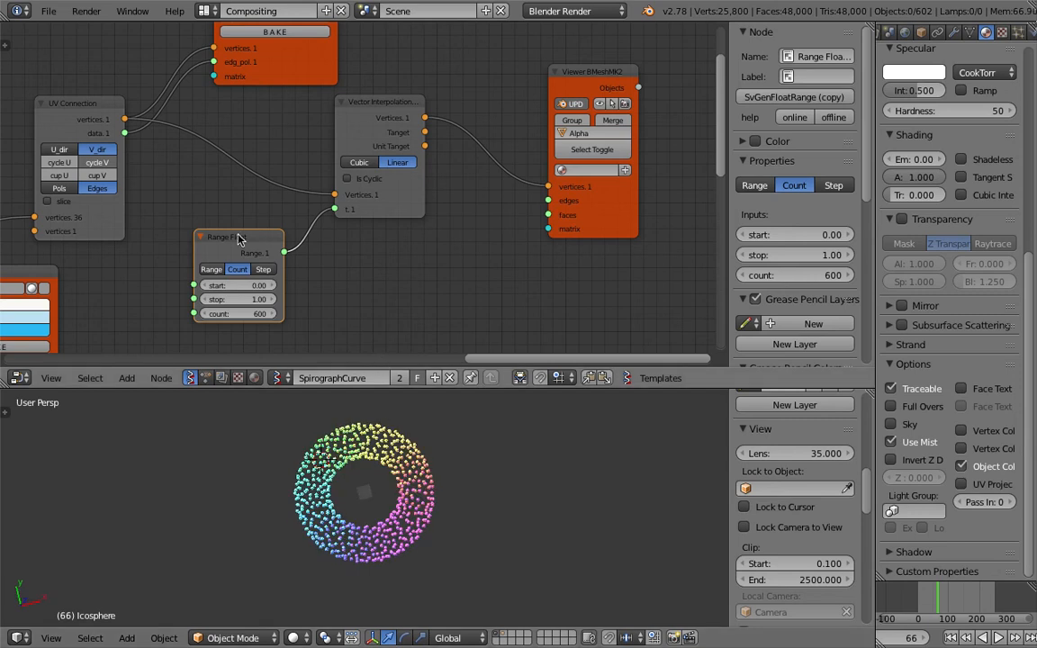
left_click(379, 115)
key("x")
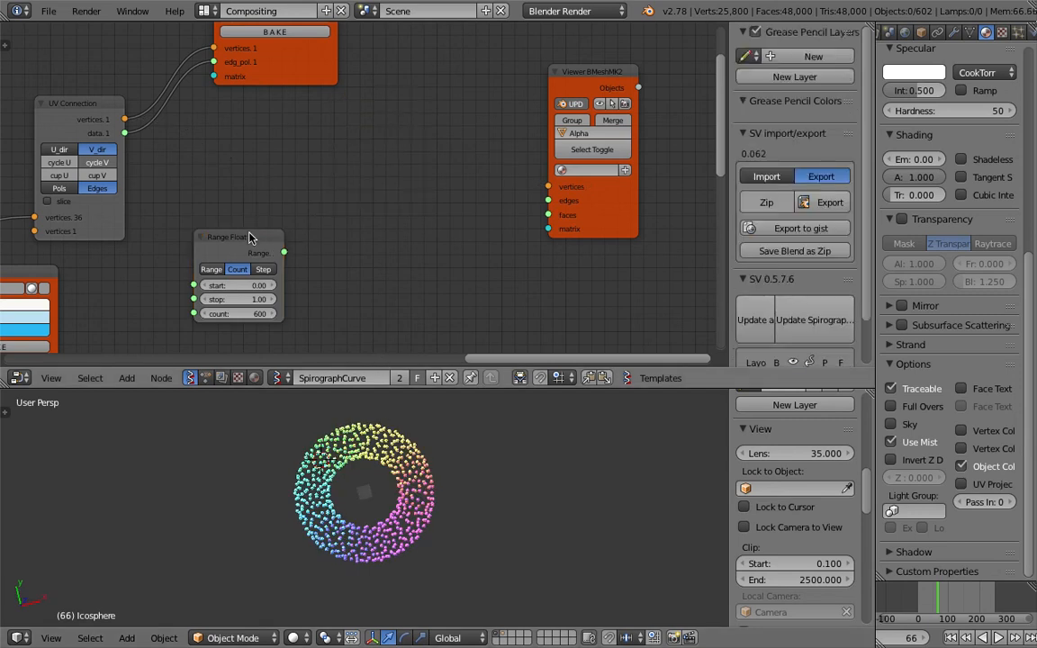
left_click(225, 237)
key("x")
left_click_drag(127, 123, 359, 222)
scroll(440, 514, "up", 6)
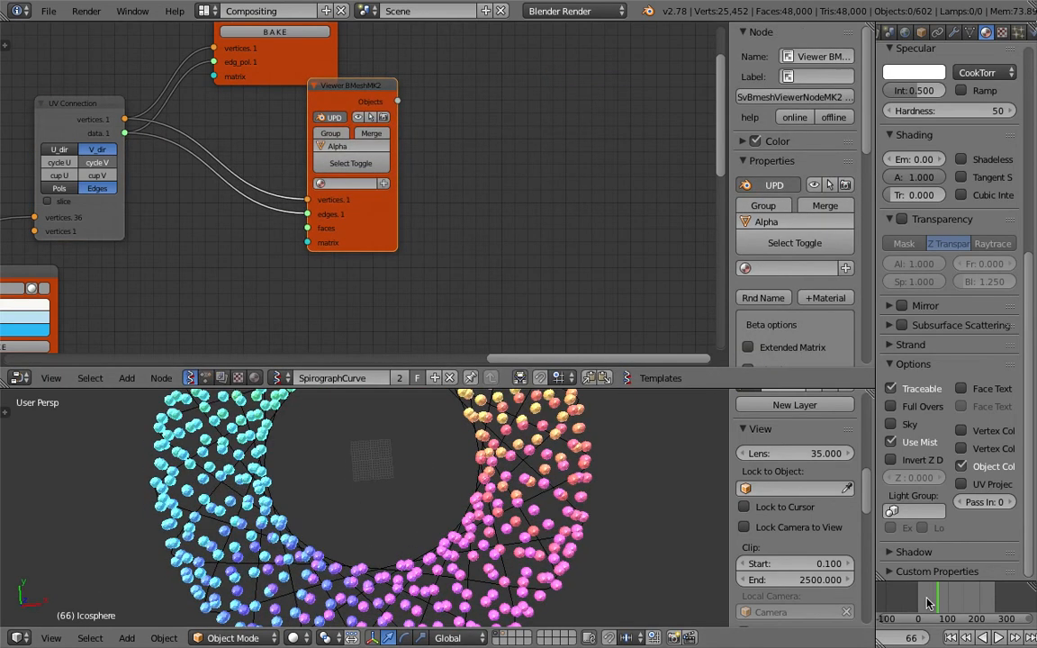
left_click_drag(929, 603, 922, 604)
- Set the radius of the 7-vertex Circle node to 44.61 and jump to frame 89 to refresh the spheres
scroll(316, 446, "down", 5)
middle_click_drag(174, 298, 410, 164)
scroll(434, 479, "up", 3)
scroll(555, 493, "down", 1)
left_click(562, 497)
middle_click_drag(321, 343, 419, 227)
middle_click_drag(448, 475, 452, 478)
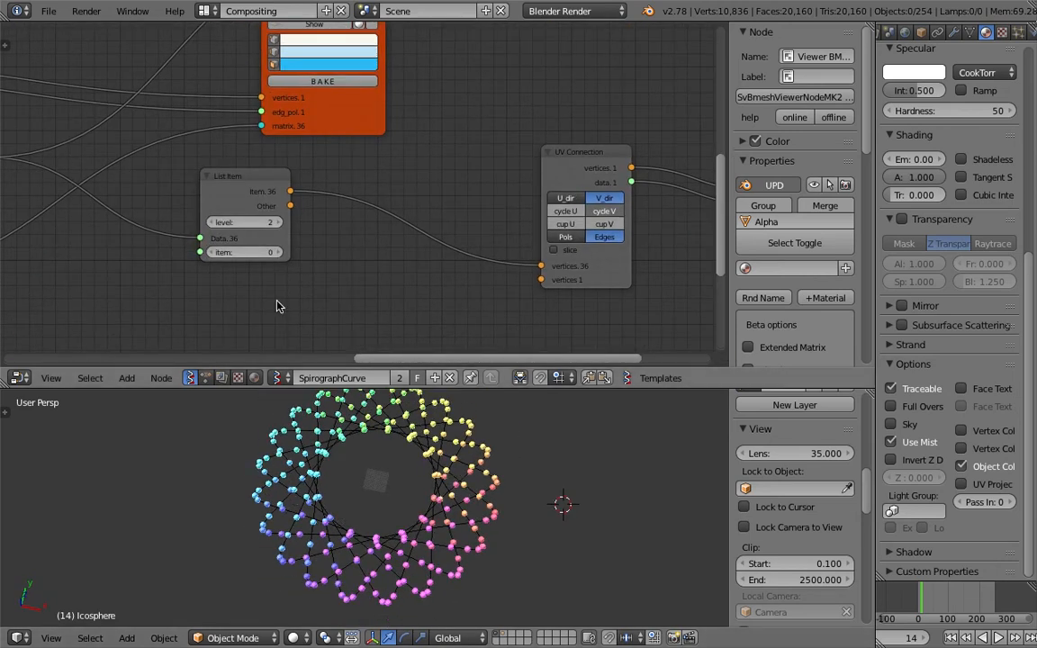
middle_click_drag(183, 276, 329, 192)
middle_click_drag(190, 178, 276, 219)
middle_click_drag(119, 182, 507, 266)
left_click_drag(374, 160, 473, 160)
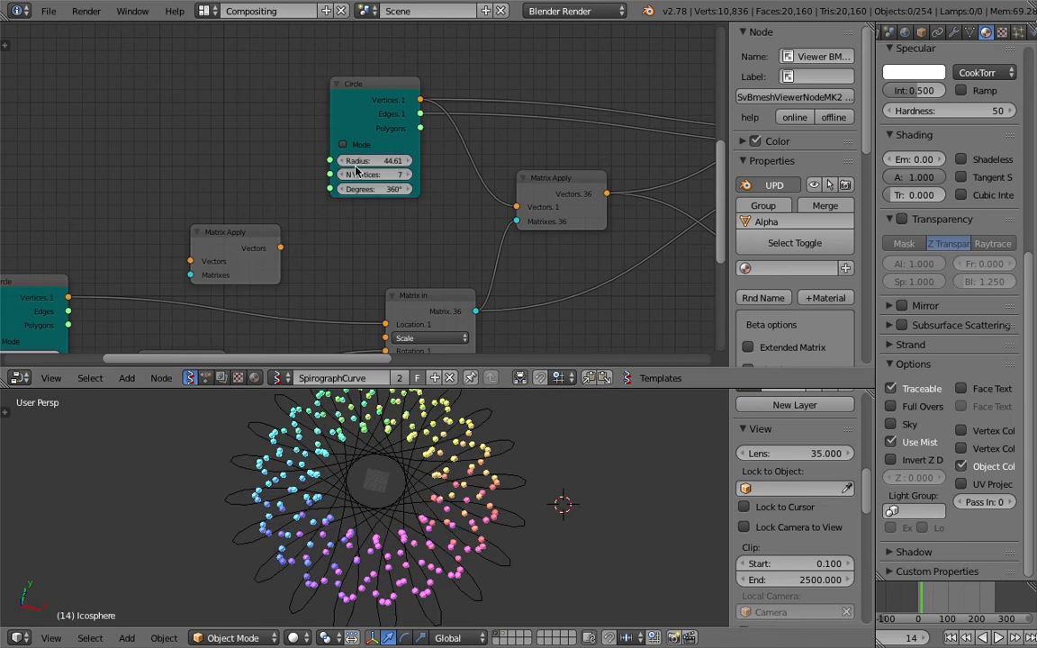
left_click(945, 594)
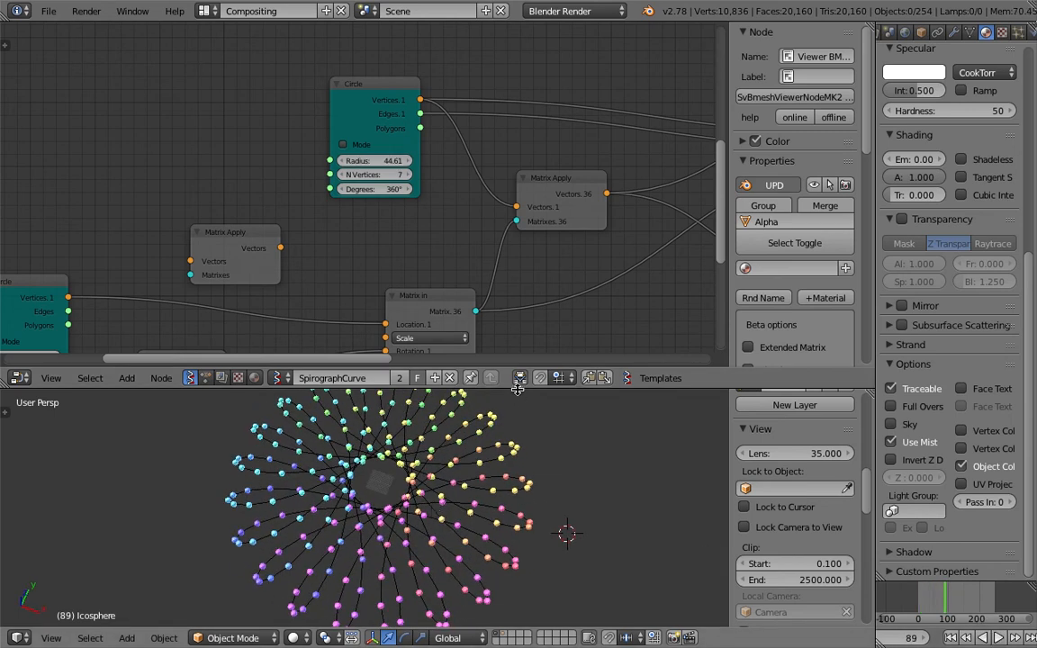
- Try a Range Float step of 10.00 for the rotation angle, refresh the spheres and play the animation briefly
left_click_drag(520, 383, 520, 318)
middle_click_drag(202, 275, 255, 39)
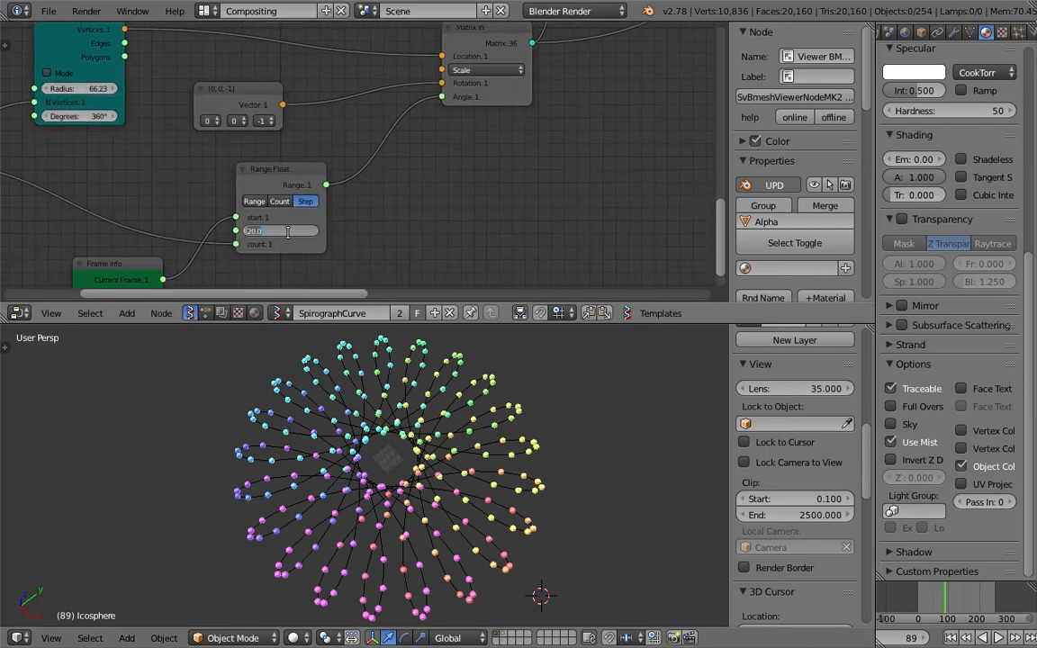
type("10")
key("Return")
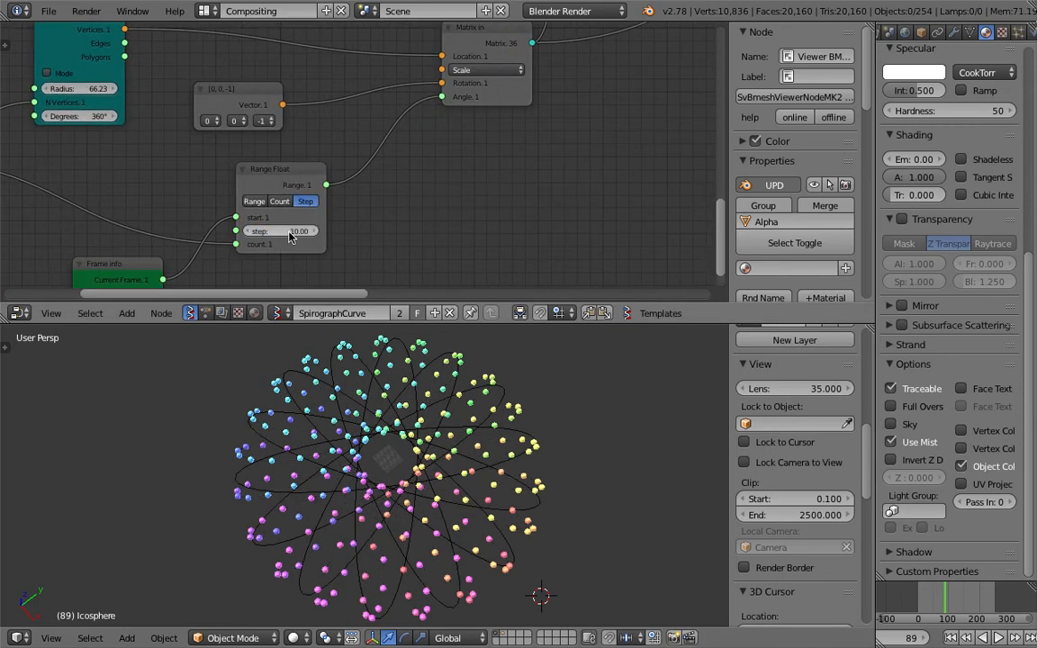
left_click(934, 605)
left_click(922, 597)
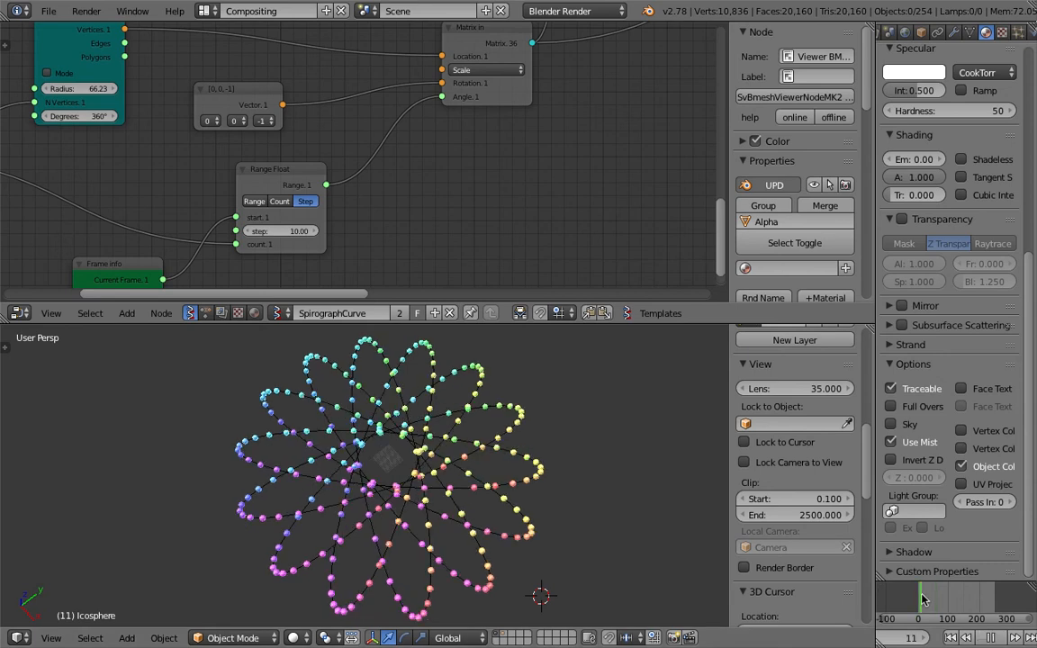
left_click(997, 637)
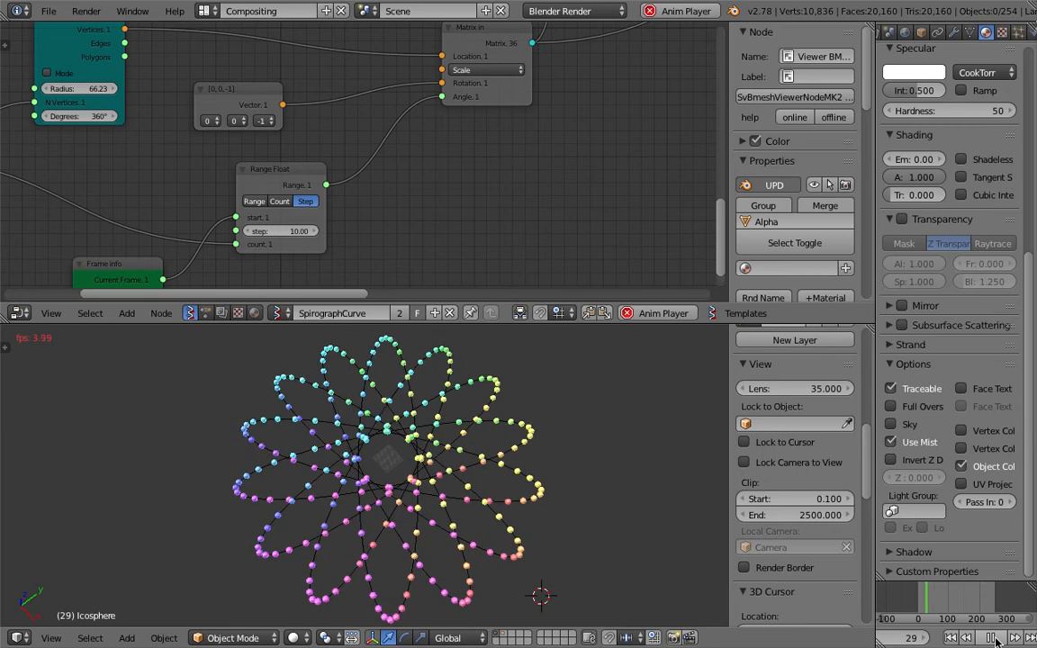
left_click(997, 640)
- Turn on Only Render in the 3D view's display settings
scroll(790, 563, "down", 3)
scroll(791, 565, "down", 3)
left_click(776, 554)
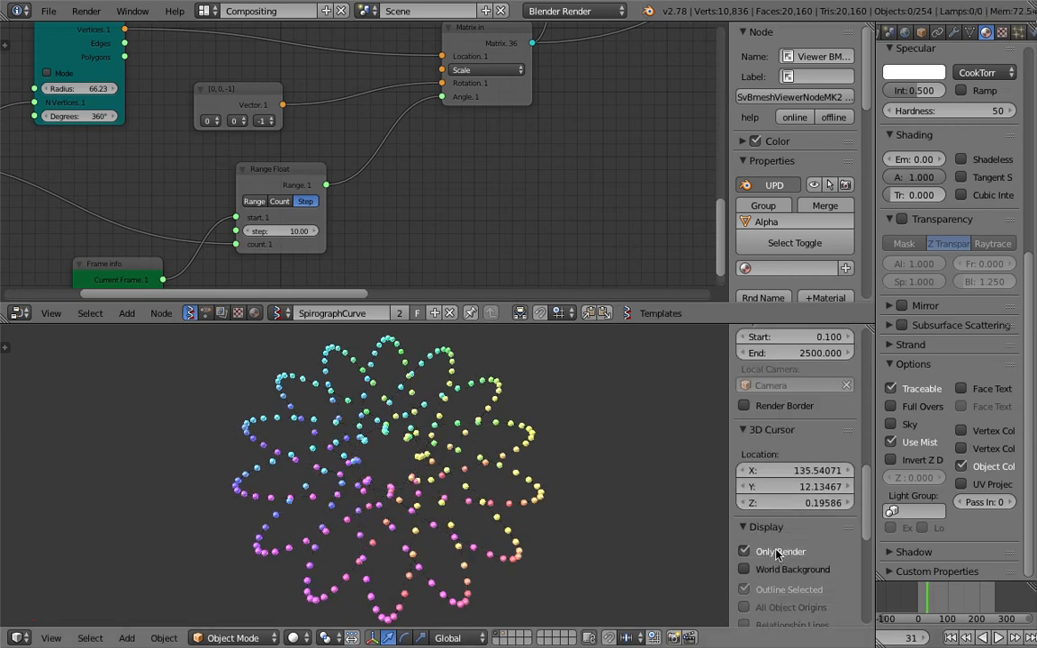
middle_click_drag(630, 551, 514, 527)
scroll(546, 495, "up", 1)
scroll(513, 527, "down", 2)
- Try steps of 2 and 4 in the angle's Range Float node and change the frame to refresh the spheres
middle_click_drag(332, 227, 370, 196)
left_click(330, 200)
type("2")
key("Return")
left_click(330, 200)
type("4")
key("Return")
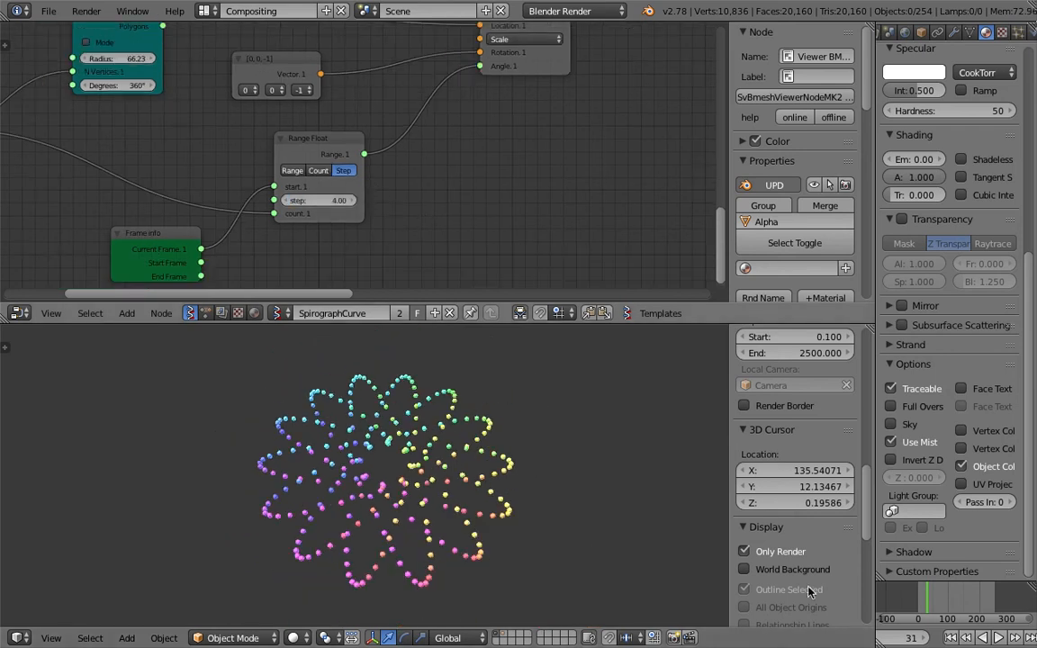
left_click(943, 603)
- Set the Range Float step to 1.00 and go to frame 105 to refresh the spheres
left_click(328, 199)
type("1")
key("Return")
left_click(950, 602)
middle_click_drag(396, 396, 435, 451)
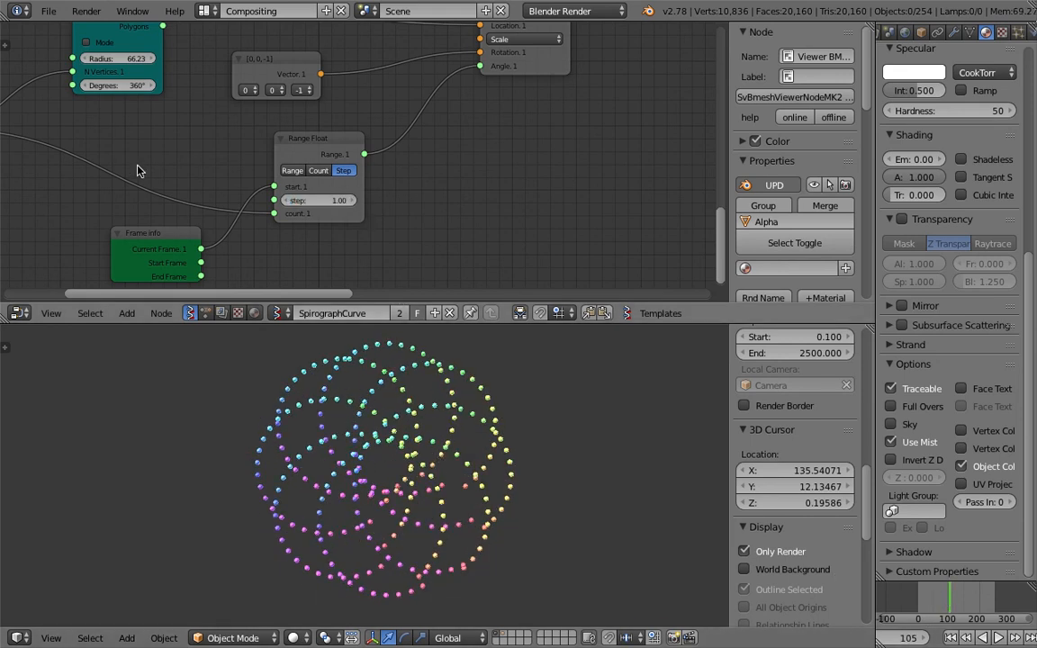
- Switch to the Animation Nodes tree NodeTree.001 and delete the Math Divide node that drives Combine Color's hue
scroll(137, 165, "down", 2)
middle_click_drag(269, 126, 307, 138)
middle_click_drag(233, 241, 265, 265)
left_click(206, 314)
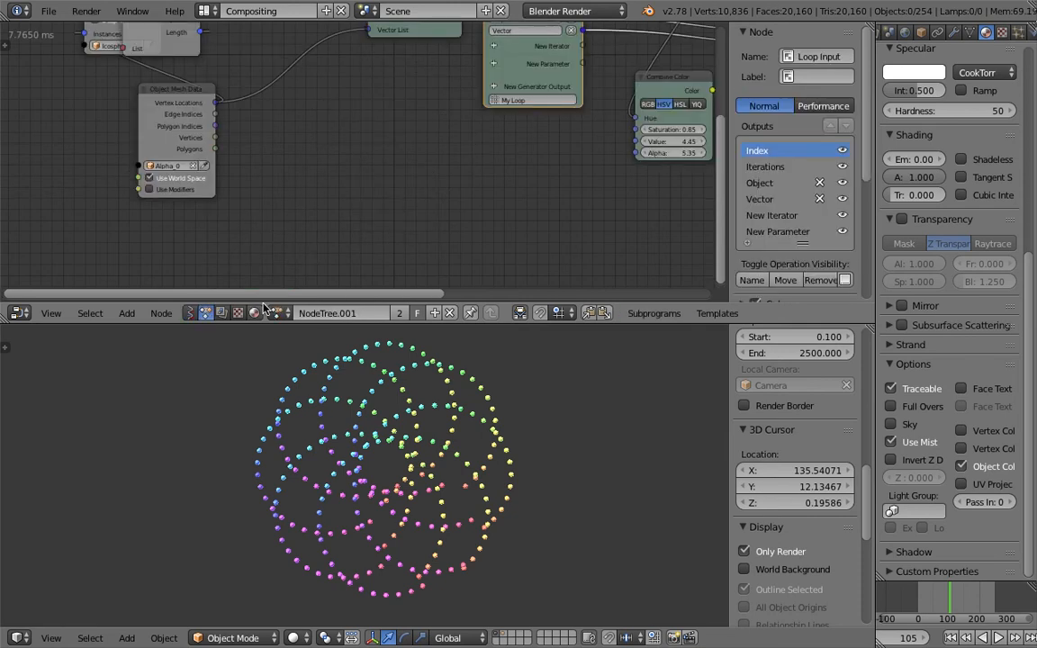
middle_click_drag(389, 148, 53, 238)
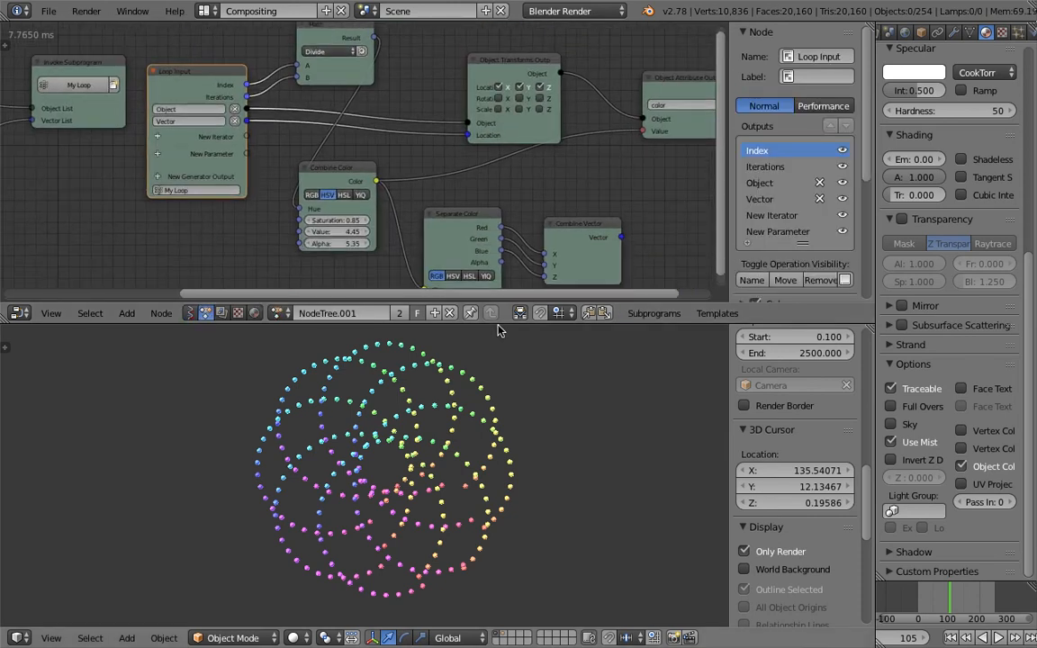
left_click_drag(498, 324, 498, 379)
left_click(324, 197)
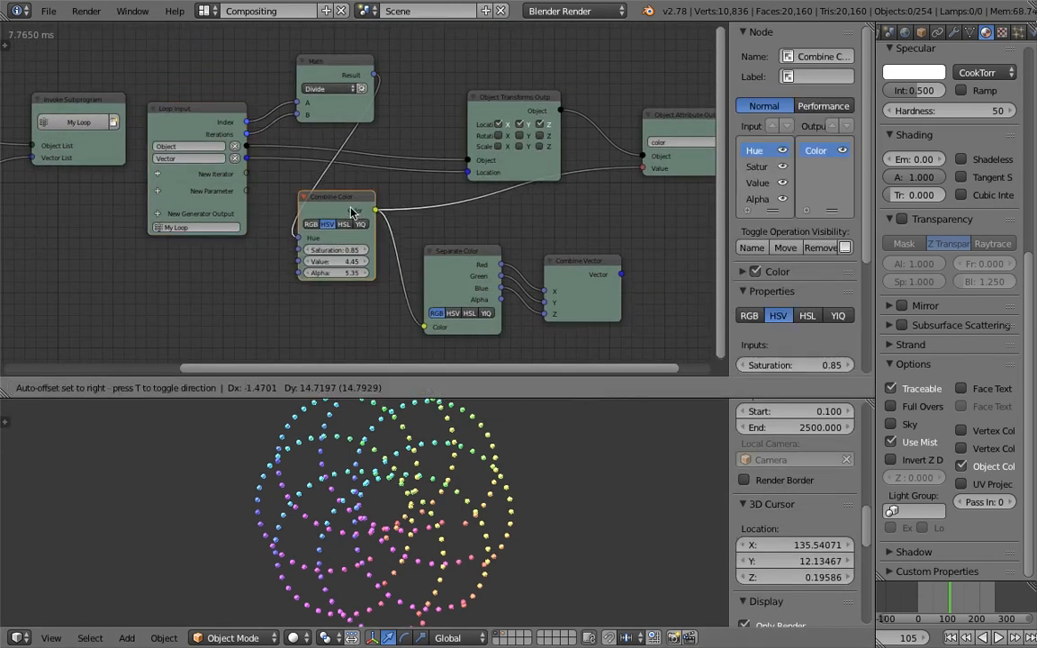
left_click_drag(333, 92, 305, 77)
key("x")
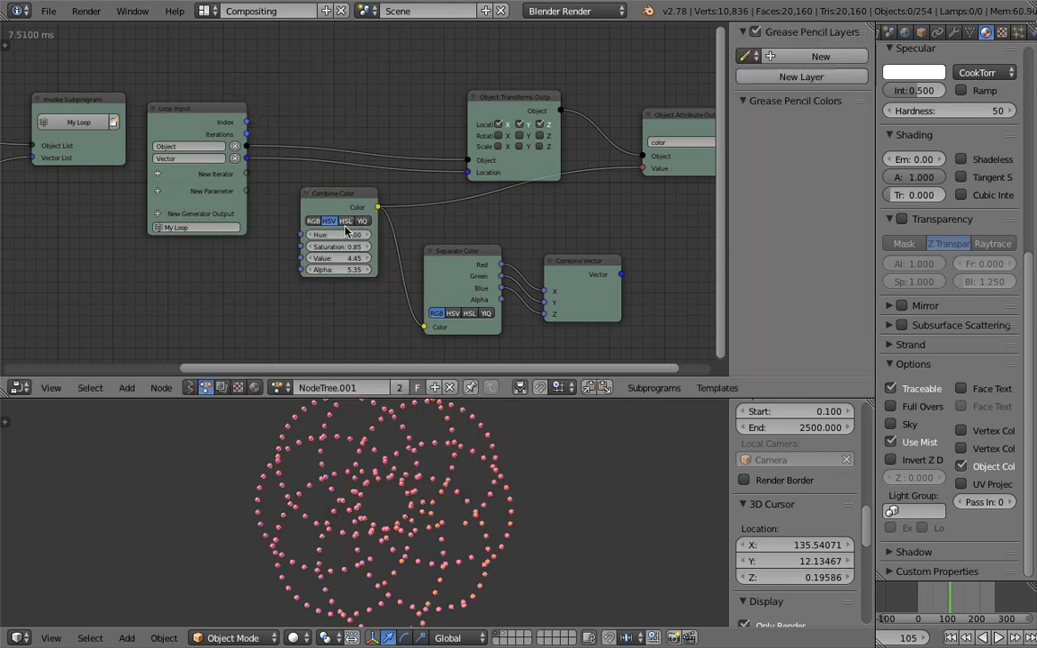
middle_click_drag(332, 115, 350, 136)
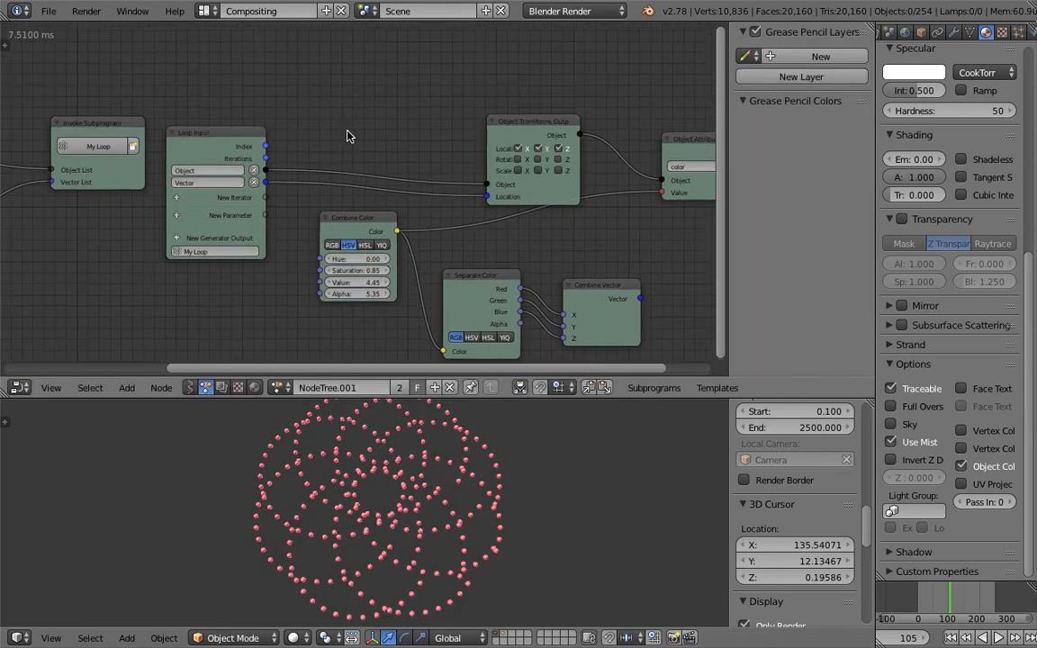
- Search the nodes for random and then for wiggle, and add a Vector Wiggle node above the Combine Color node
scroll(350, 136, "up", 1)
key("ctrl+a")
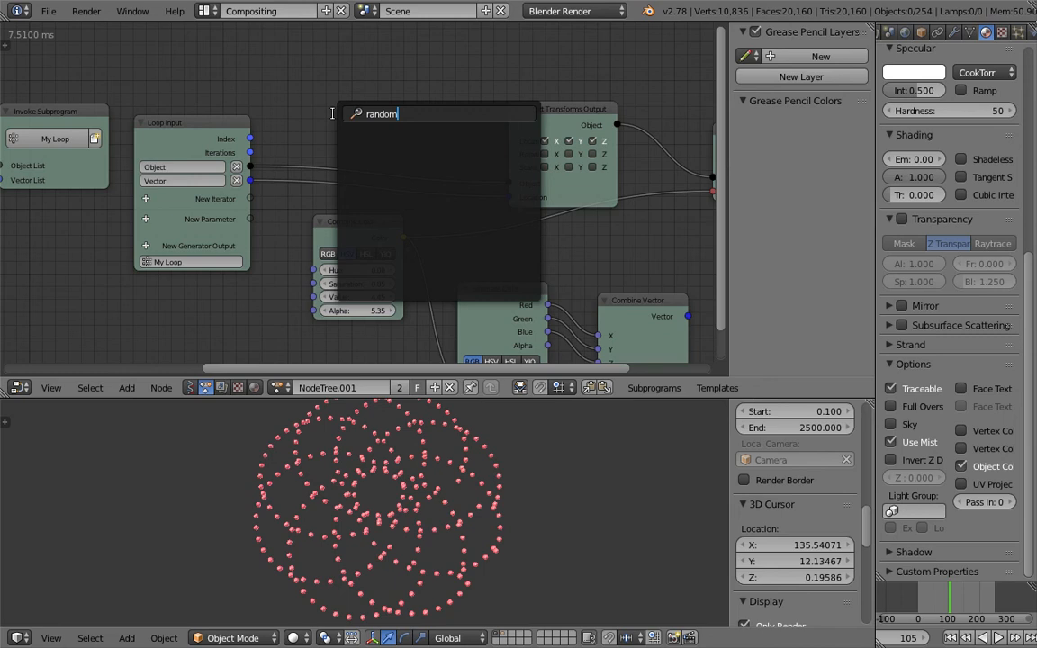
key("Escape")
key("shift+a")
left_click(326, 118)
type("wig")
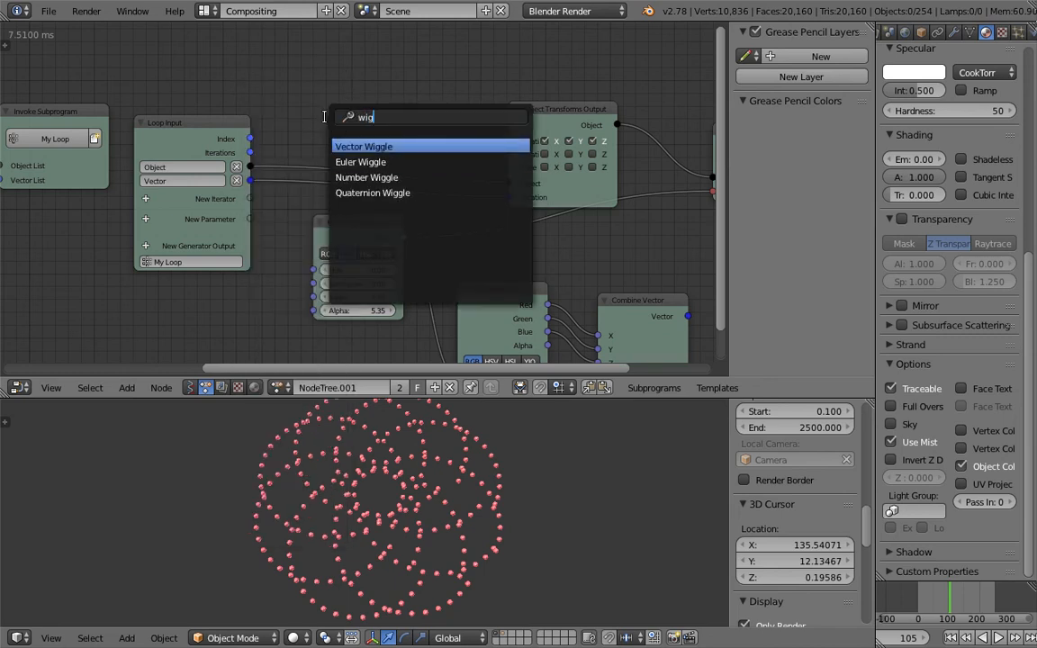
key("Return")
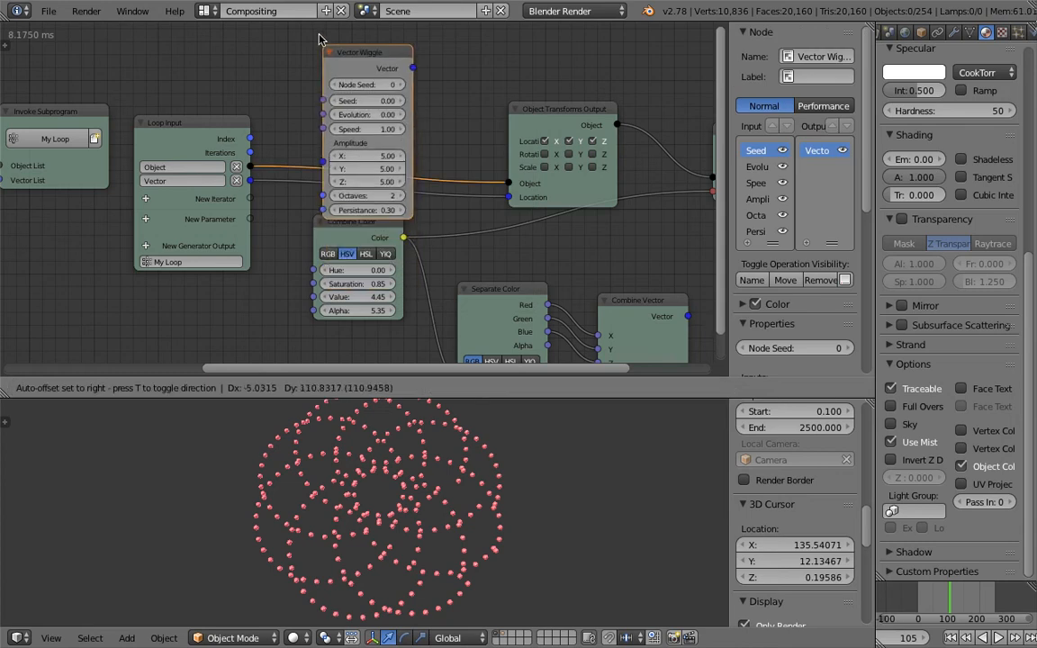
left_click(315, 333)
middle_click_drag(386, 353, 427, 363)
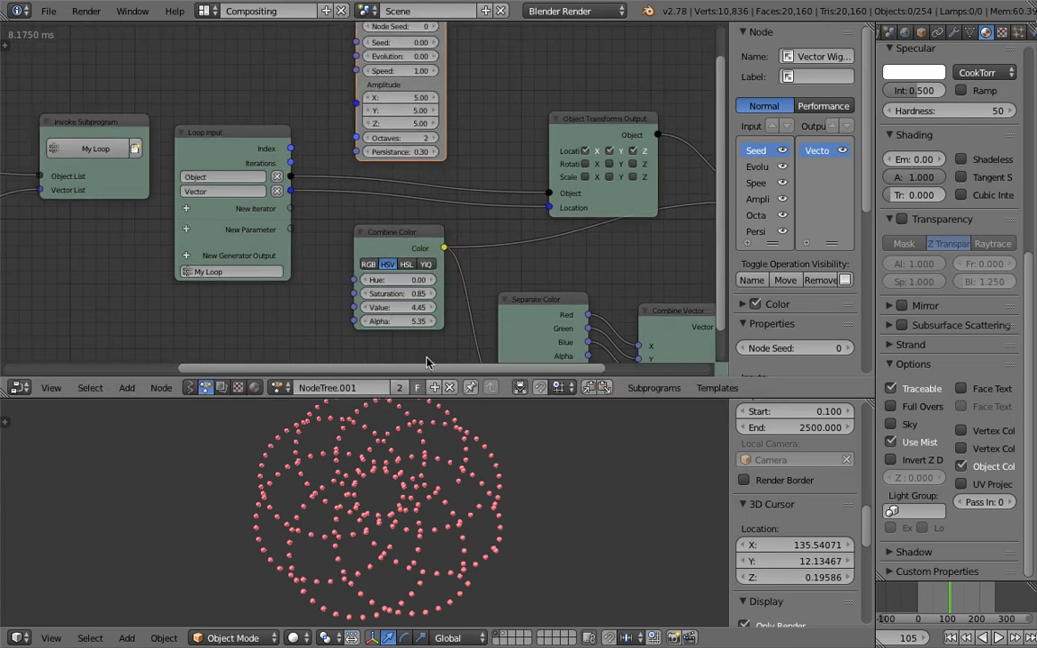
left_click_drag(447, 400, 447, 470)
middle_click_drag(385, 341, 359, 359)
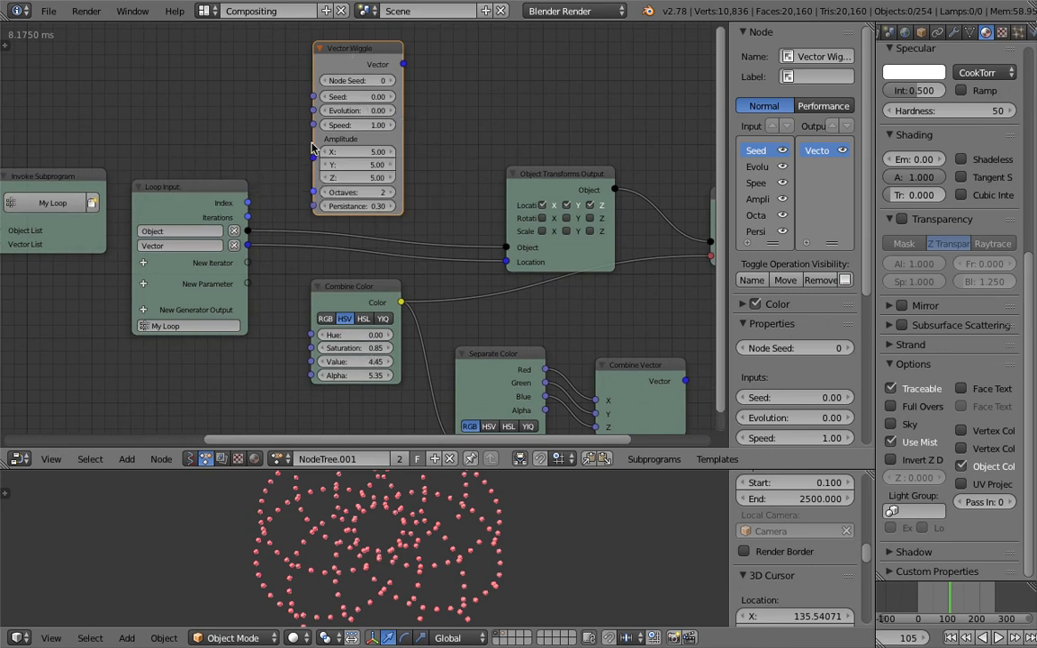
- Delete the Separate Color, Combine Vector and Combine Color nodes from the loop
middle_click_drag(385, 291, 366, 213)
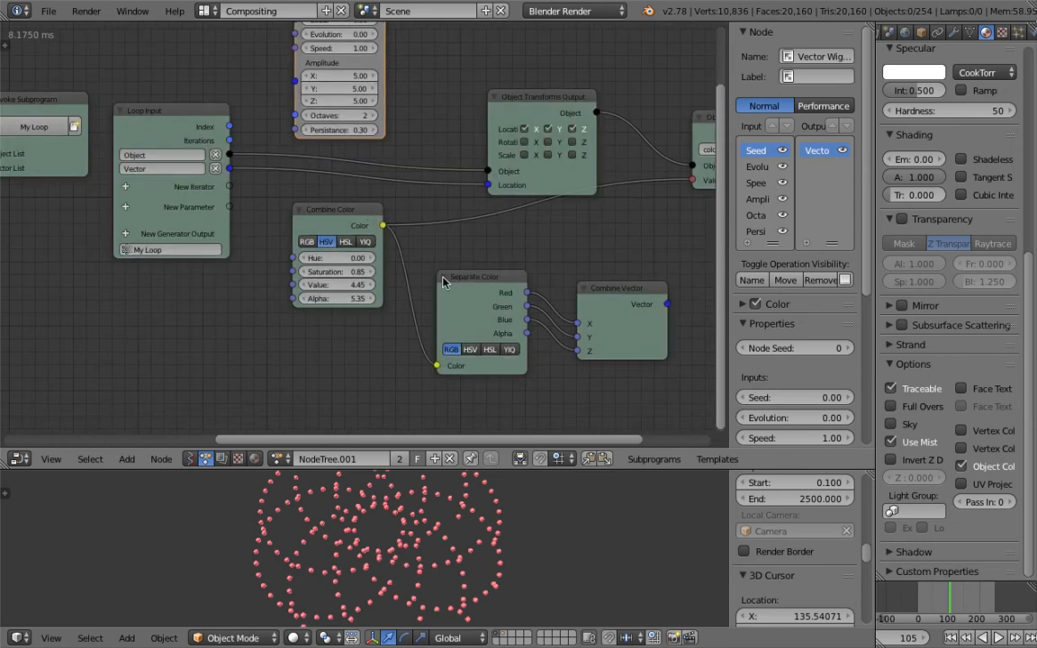
middle_click_drag(498, 272, 413, 259)
left_click(501, 275)
left_click(427, 273)
key("x")
left_click(523, 278)
key("x")
left_click(284, 198)
key("x")
- Add a new Combine Color node below the Object Transforms Output node
key("shift+a")
left_click(396, 206)
type("combine col")
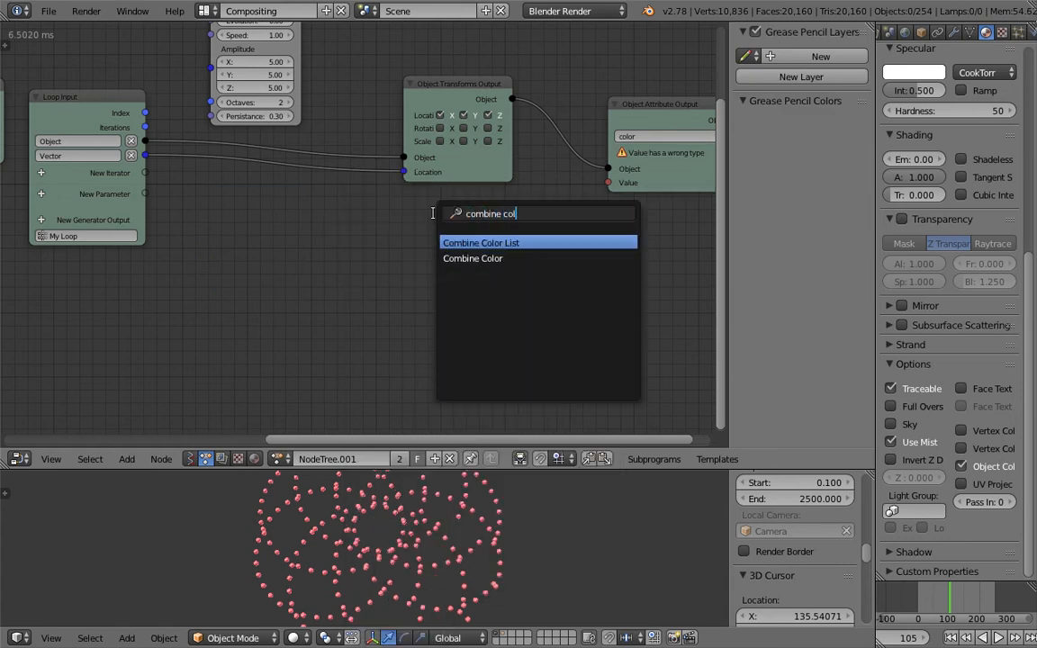
left_click(455, 261)
left_click(460, 246)
middle_click_drag(371, 195, 375, 244)
scroll(354, 232, "down", 2)
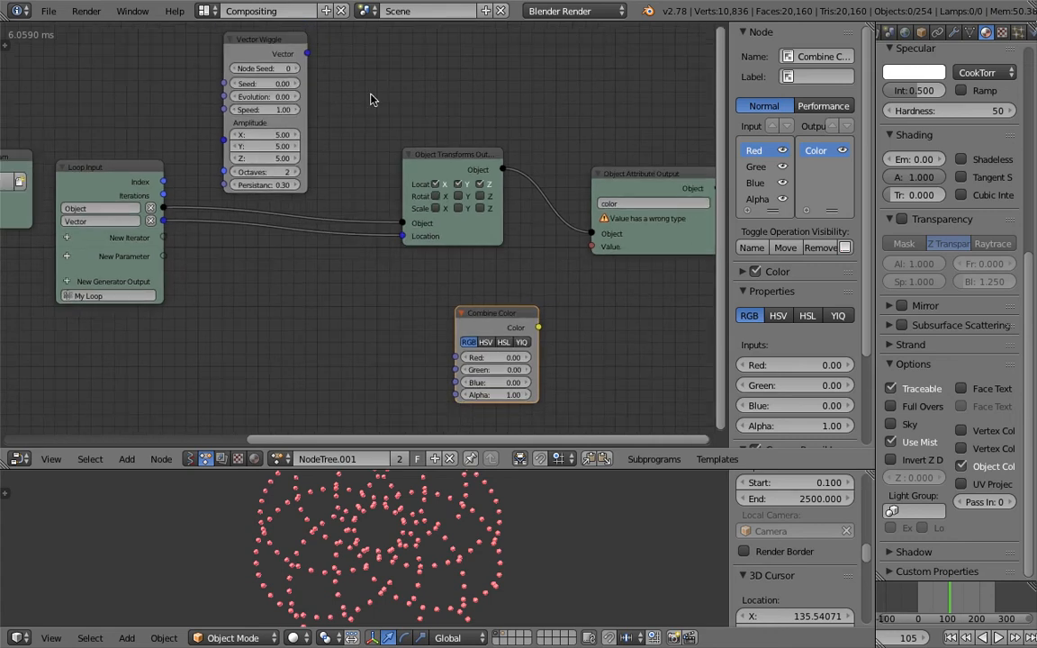
- Add a Number Wiggle node beside the Loop Input node and delete the Vector Wiggle node
key("shift+a")
left_click(262, 203)
type("wiggl")
key("Down")
key("Up")
key("Down")
key("Down")
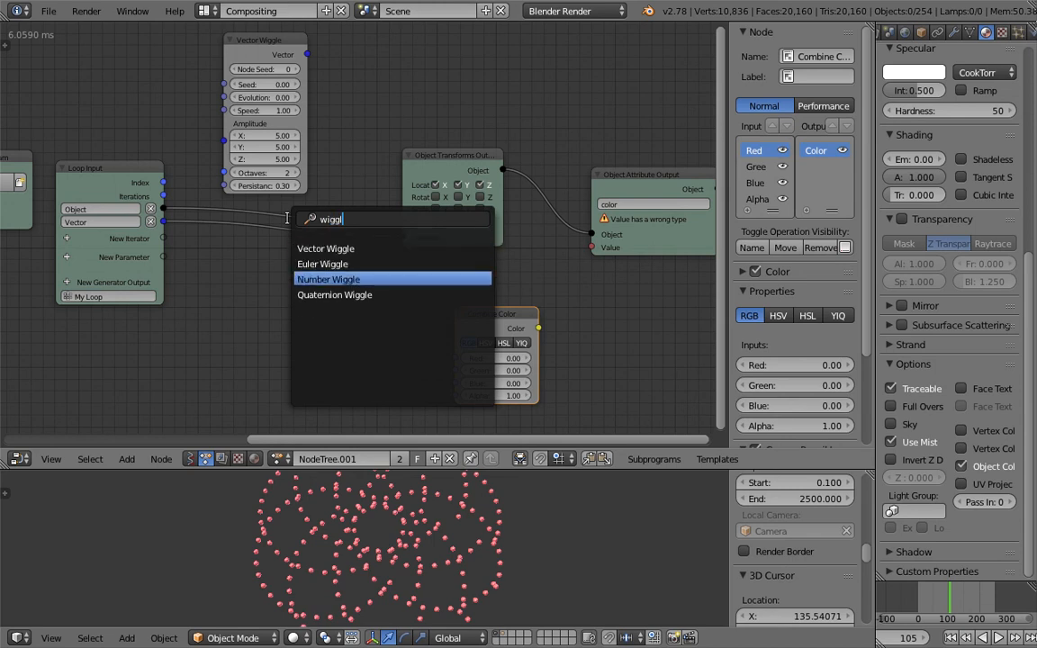
key("Up")
key("Down")
key("Return")
left_click(266, 265)
left_click(273, 51)
key("x")
middle_click_drag(236, 173, 261, 149)
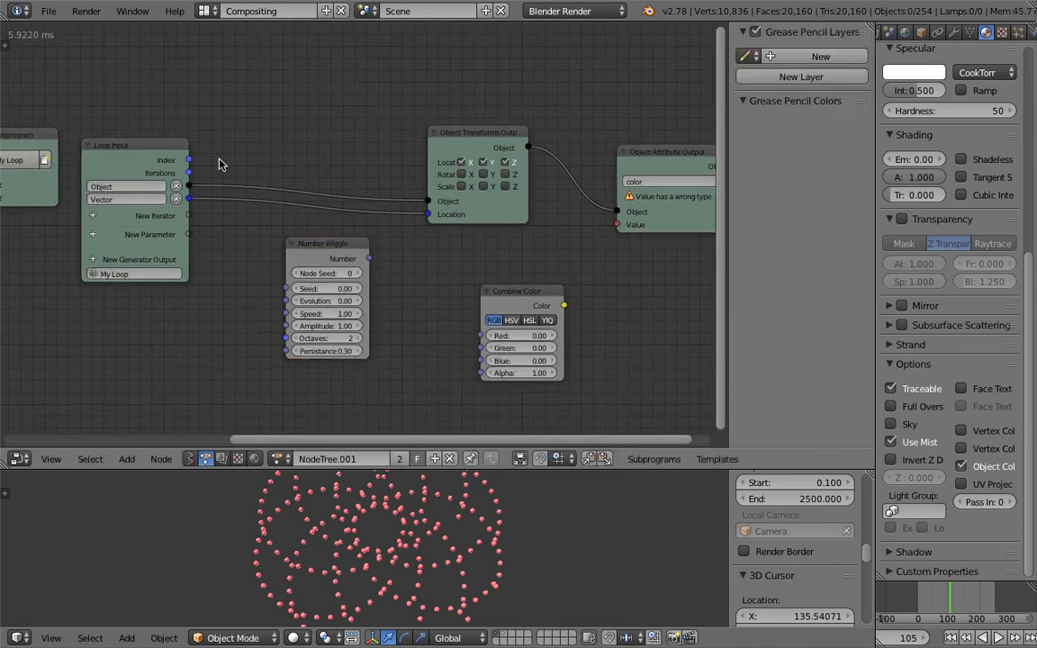
- Connect the Loop Input's Index to the Number Wiggle's Seed and place the wiggle node close to the loop
left_click_drag(188, 159, 273, 226)
left_click_drag(286, 290, 272, 259)
key("n")
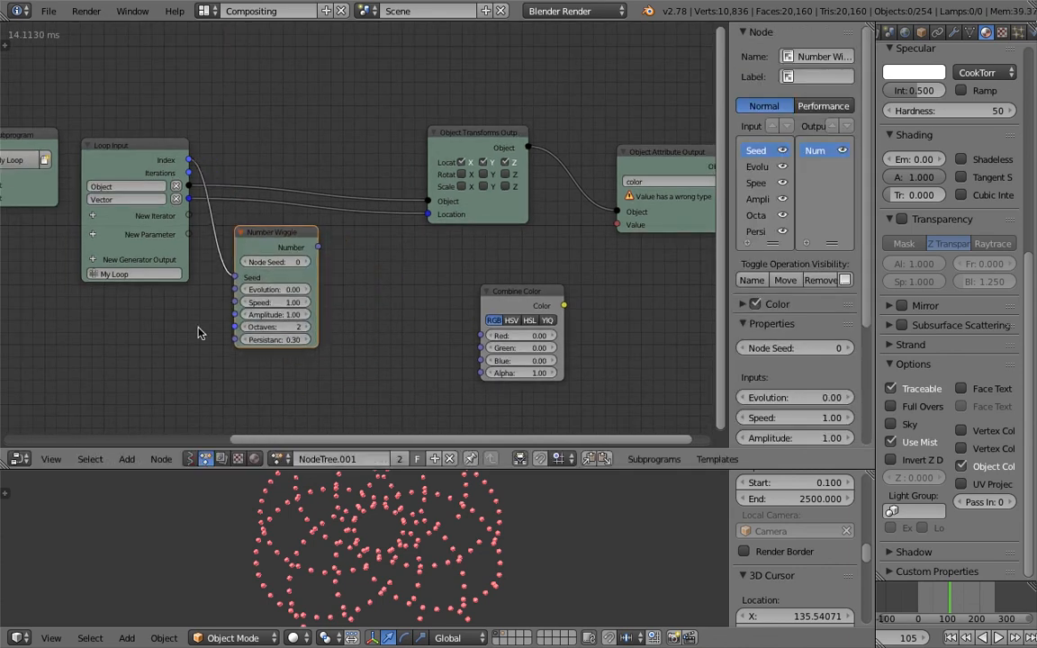
- Add a Time Info node below Loop Input and connect its Frame output to the Number Wiggle's Evolution
key("shift+a")
left_click(199, 219)
type("frame")
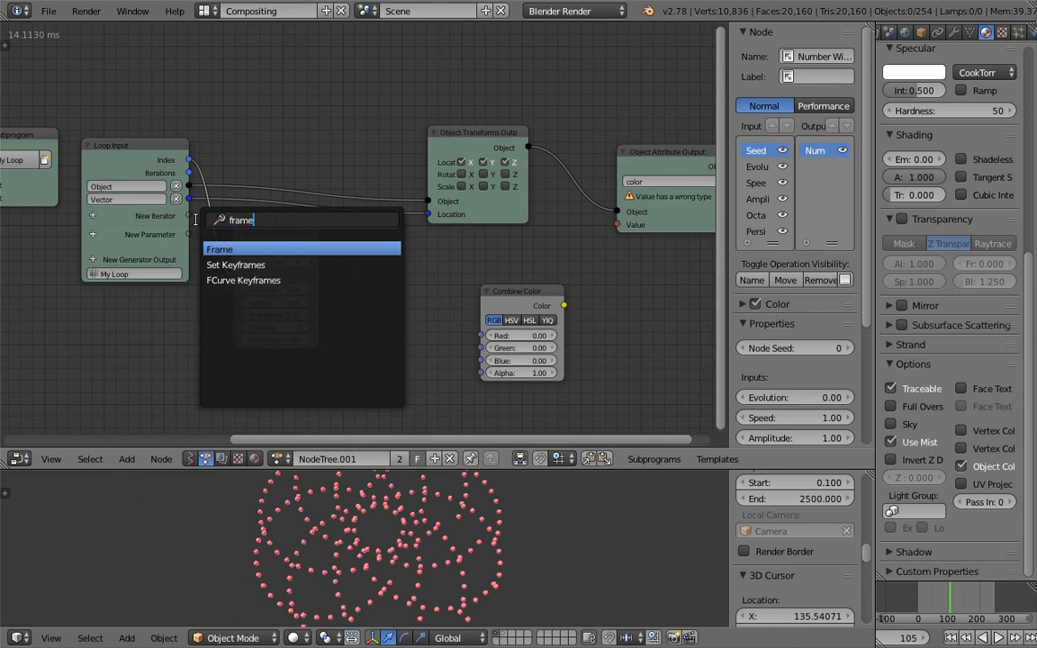
key("Return")
left_click(107, 329)
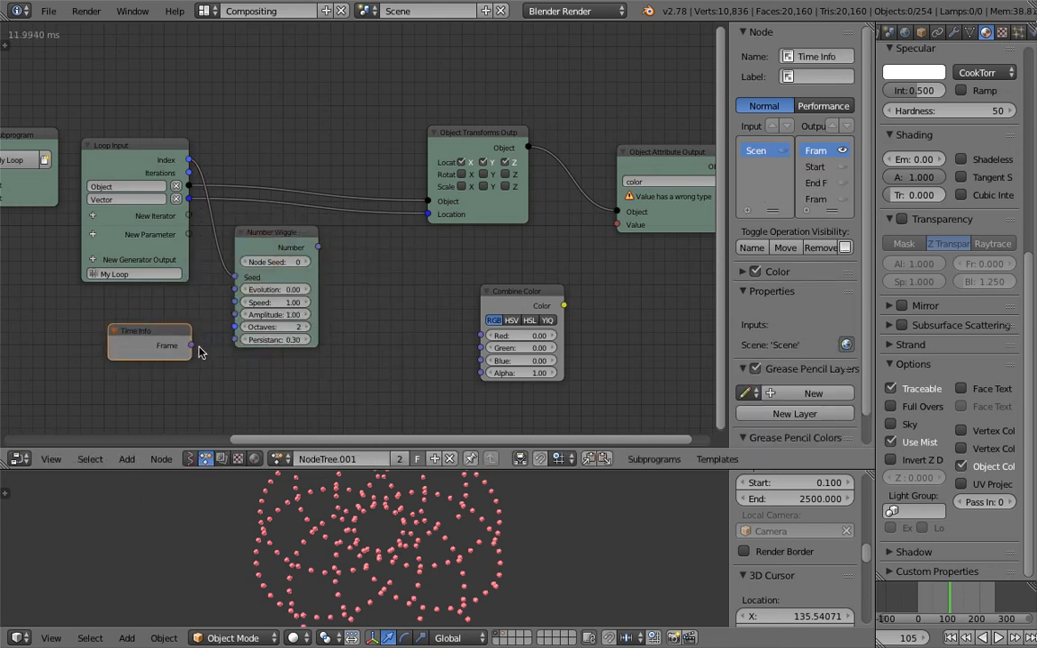
left_click_drag(194, 340, 235, 289)
- Duplicate the Number Wiggle node twice, staggering the copies below it, and shift Combine Color away to make room
left_click_drag(271, 239, 254, 241)
key("shift+d")
left_click(362, 309)
left_click_drag(538, 293, 617, 282)
left_click(364, 299)
key("shift+d")
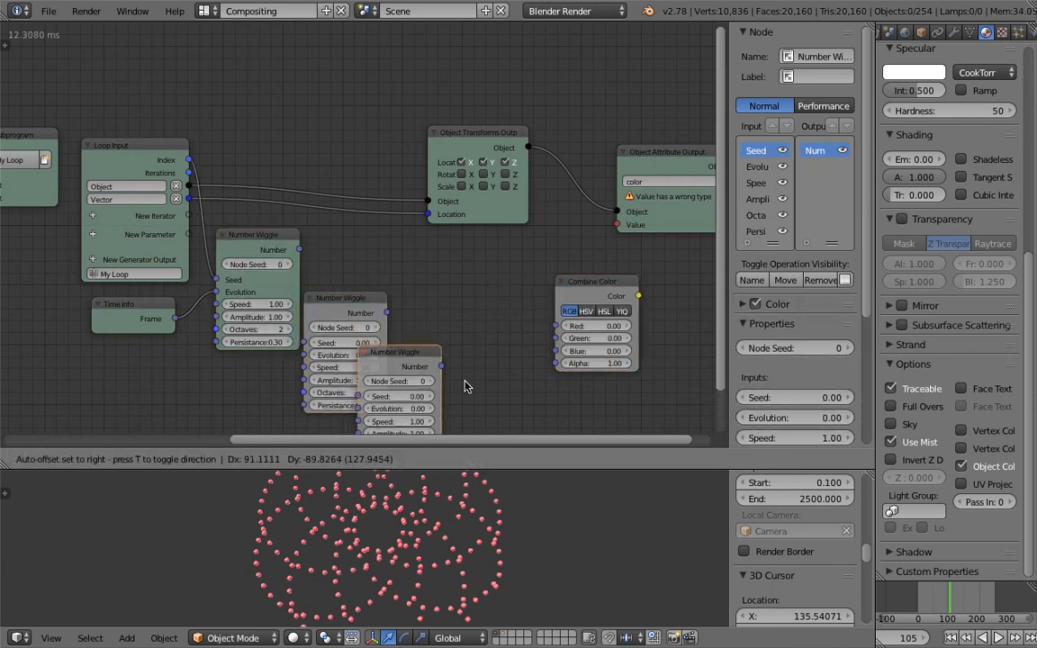
left_click(494, 393)
- Enlarge the node editor and connect Combine Color's Color output to the Object Attribute Output's Value
left_click_drag(574, 467, 574, 523)
middle_click_drag(521, 401, 452, 291)
left_click_drag(646, 142, 674, 143)
left_click(524, 203)
left_click_drag(523, 204, 577, 145)
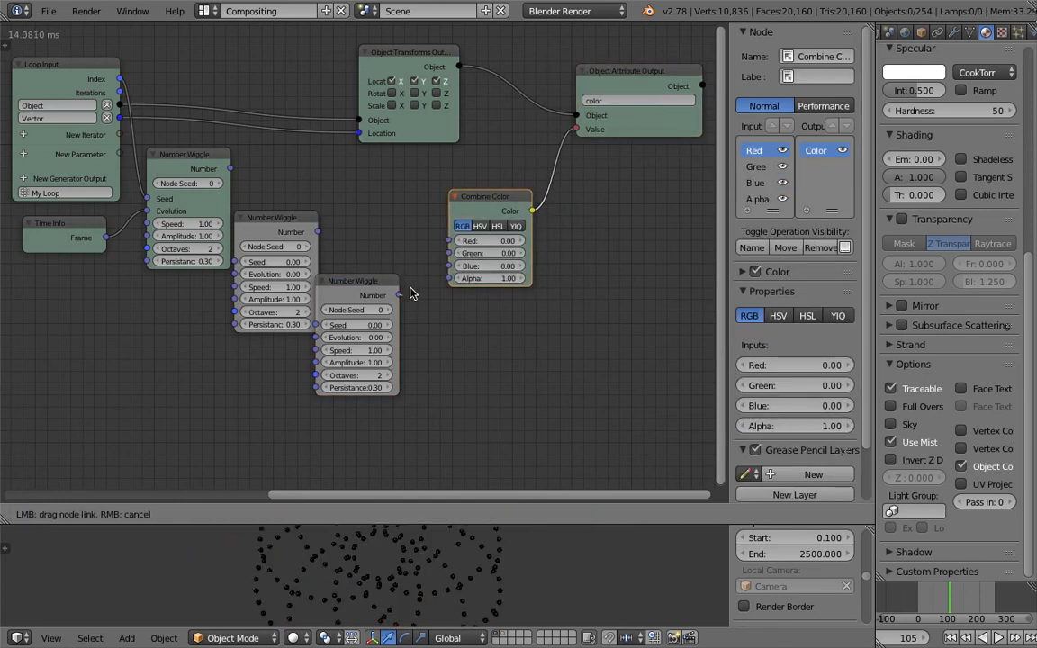
- Connect the three Number Wiggle outputs to Combine Color's Blue, Green and Red inputs
left_click_drag(448, 273, 448, 267)
left_click_drag(365, 315, 379, 330)
left_click_drag(317, 231, 380, 243)
left_click_drag(457, 252, 450, 253)
left_click_drag(232, 168, 450, 240)
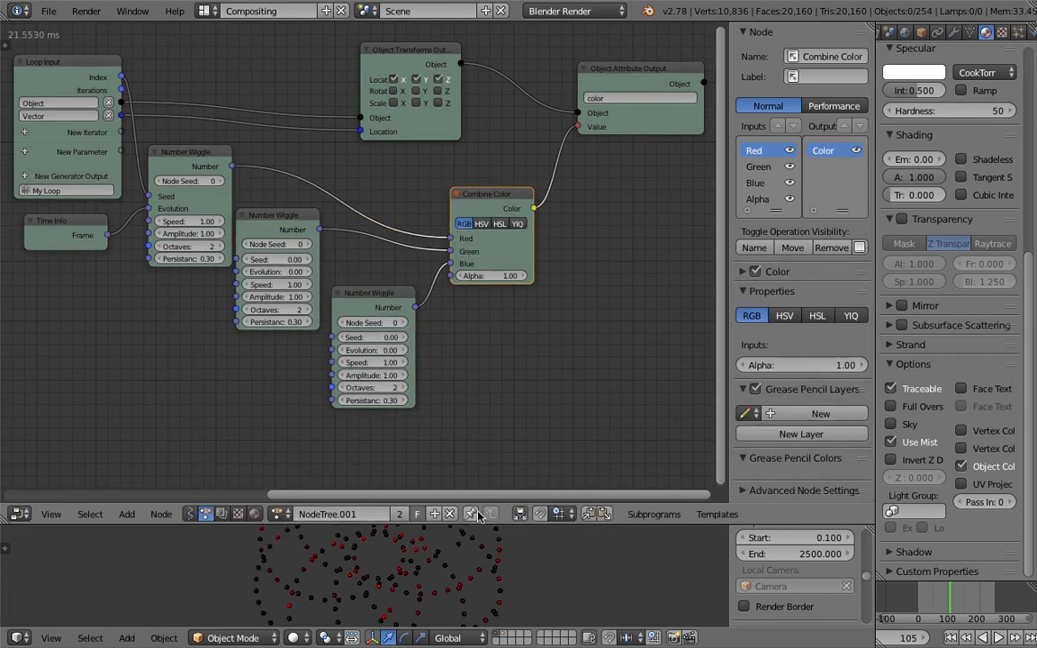
- Enlarge the 3D viewport and play the animation to preview the current sphere colors
left_click_drag(484, 523, 473, 387)
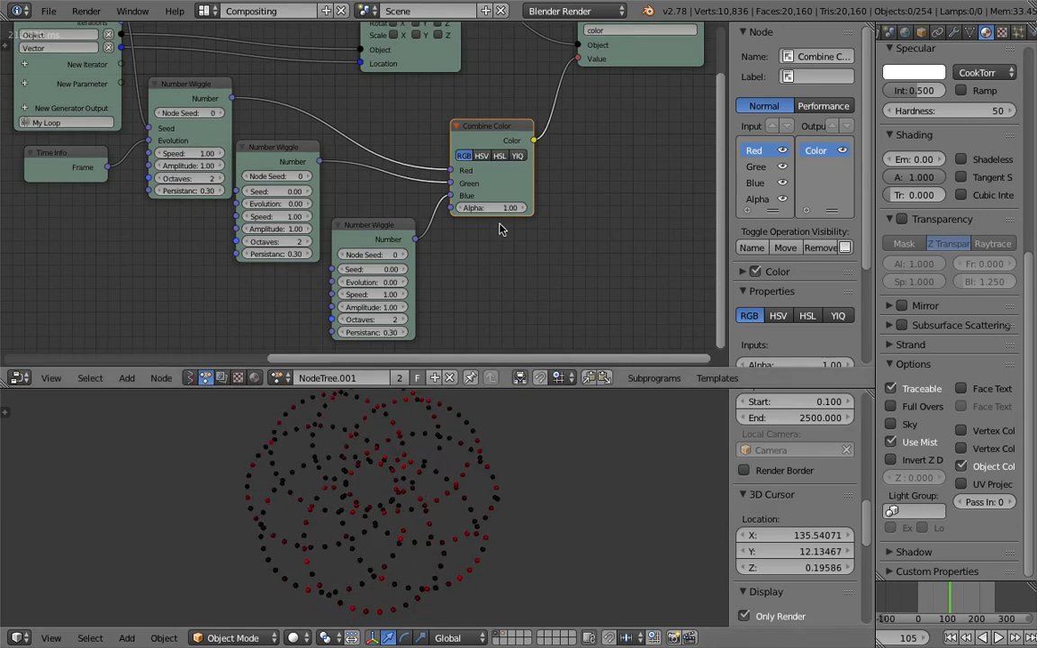
key("alt+a")
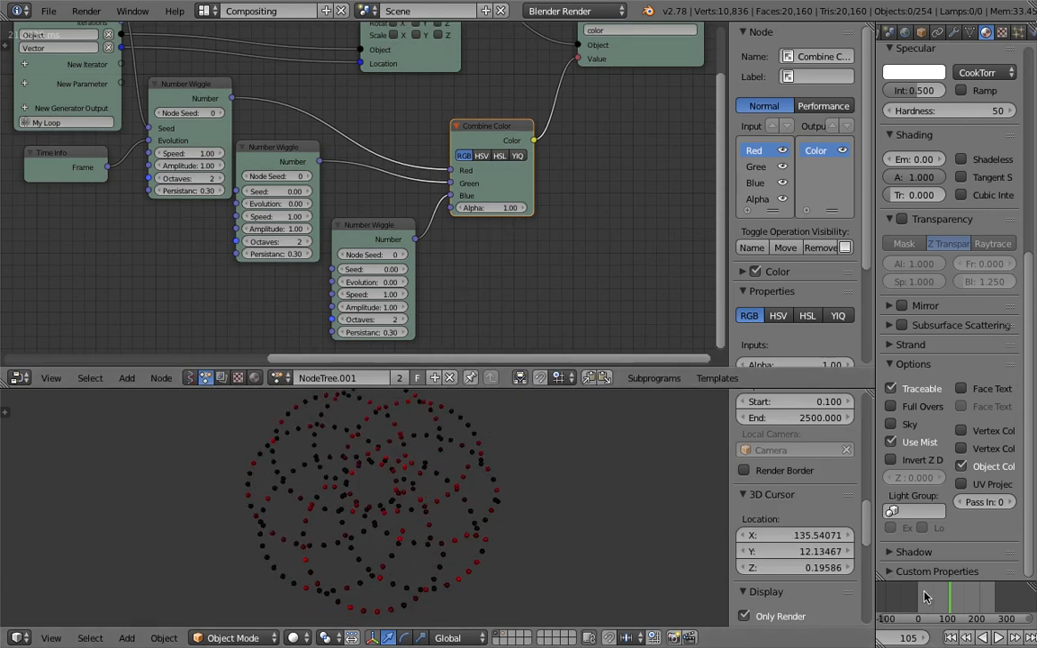
key("alt+a")
- Connect Time Info's Frame to the second Number Wiggle's Evolution and Loop Input's Index to its Seed, shifting the node slightly aside
left_click_drag(106, 167, 237, 203)
left_click_drag(276, 149, 292, 146)
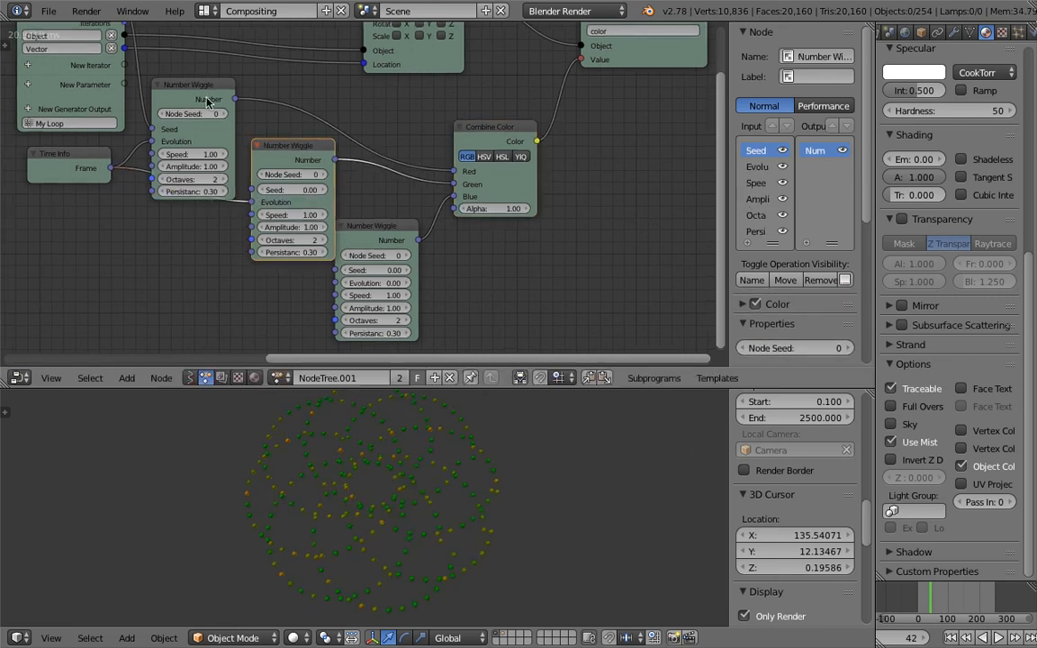
middle_click_drag(138, 54, 146, 81)
left_click_drag(133, 37, 261, 217)
- Shift the third Number Wiggle aside and connect Loop Input's Index to its Seed and Time Info's Frame to its Evolution
left_click_drag(373, 260, 404, 267)
left_click_drag(134, 37, 367, 304)
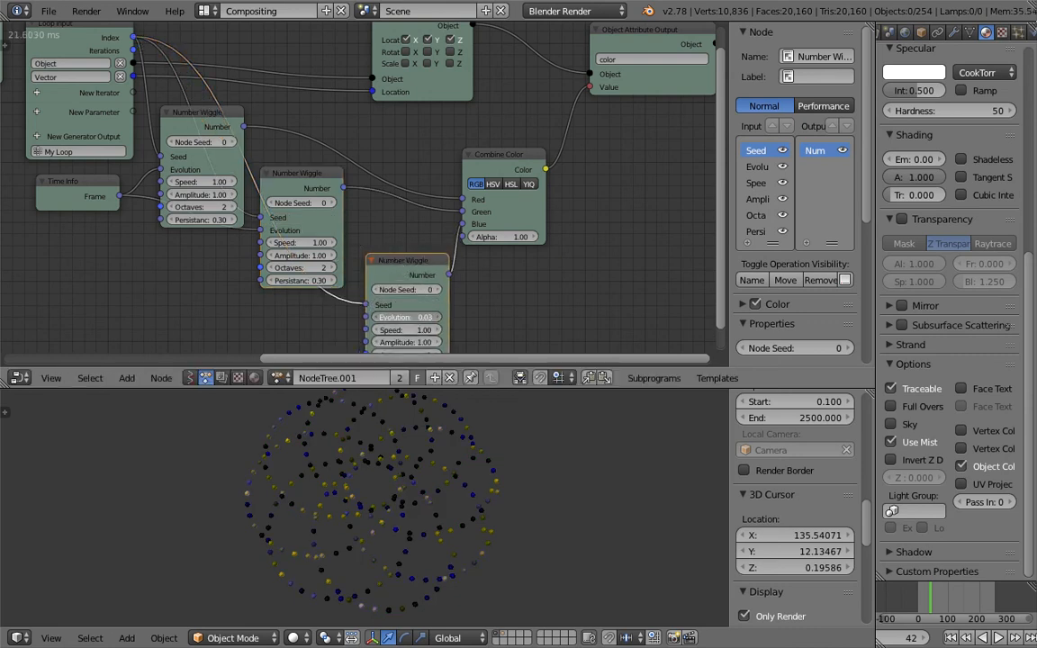
left_click_drag(119, 196, 366, 316)
middle_click_drag(281, 332, 290, 310)
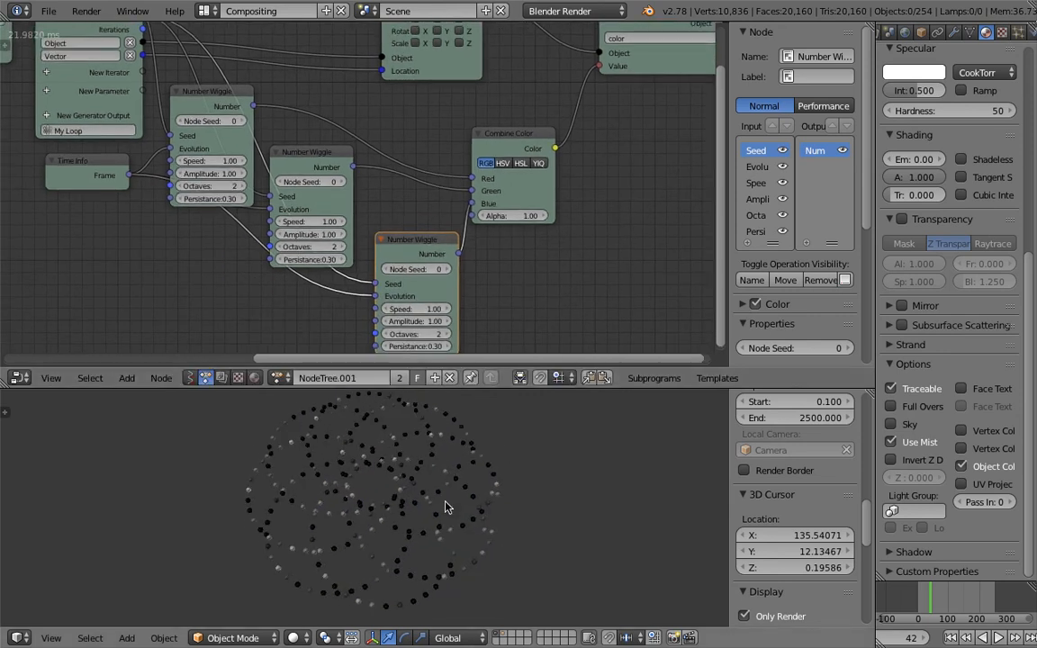
- Move the Combine Color and Object Attribute Output nodes farther away from the Number Wiggle nodes
middle_click_drag(447, 270, 446, 260)
left_click_drag(531, 135, 554, 132)
middle_click_drag(590, 136, 563, 181)
left_click_drag(618, 95, 644, 87)
scroll(297, 193, "up", 1)
middle_click_drag(279, 196, 292, 190)
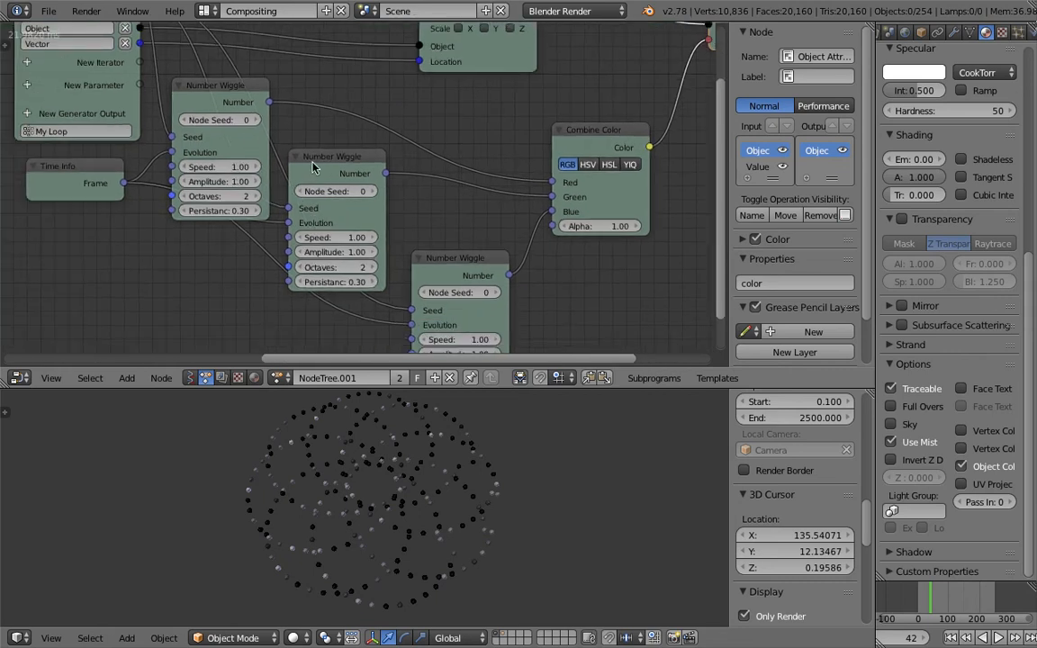
- Set the Node Seed of the first, second and third Number Wiggle nodes to 34, 67 and 74
left_click_drag(353, 191, 414, 191)
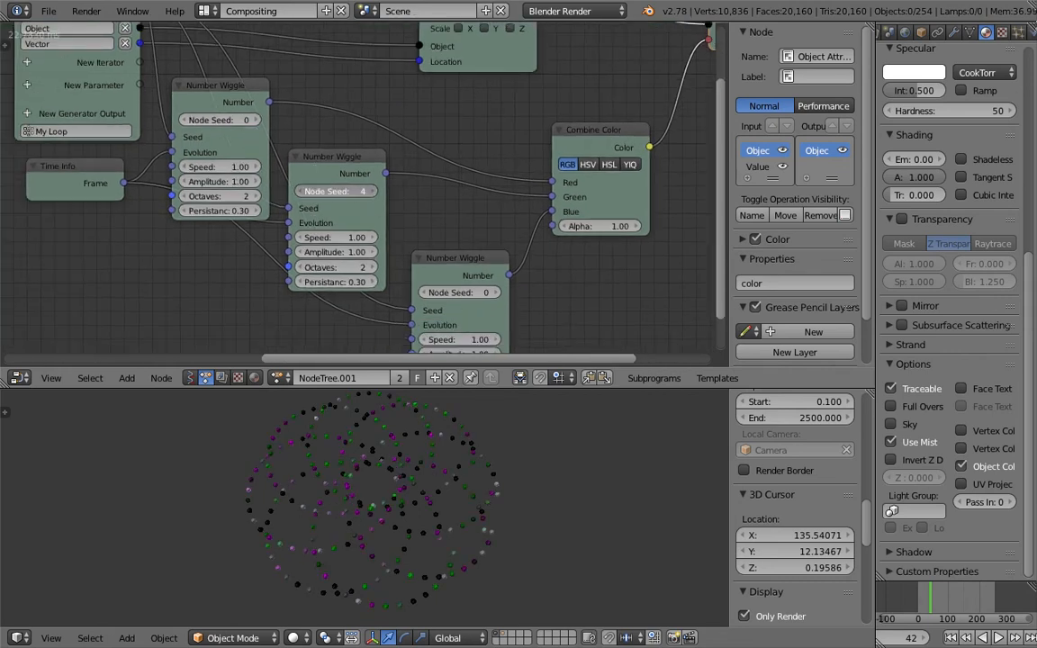
left_click_drag(467, 301, 490, 301)
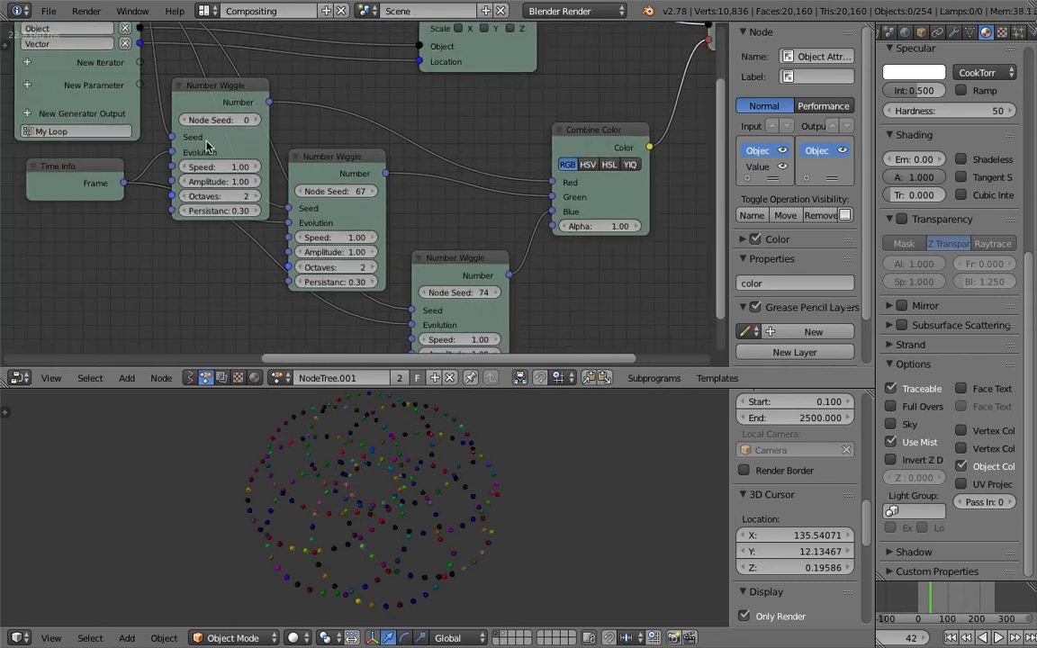
left_click_drag(216, 120, 221, 120)
- Play the animation to check the changing sphere colors and save the file
left_click_drag(337, 233, 514, 450)
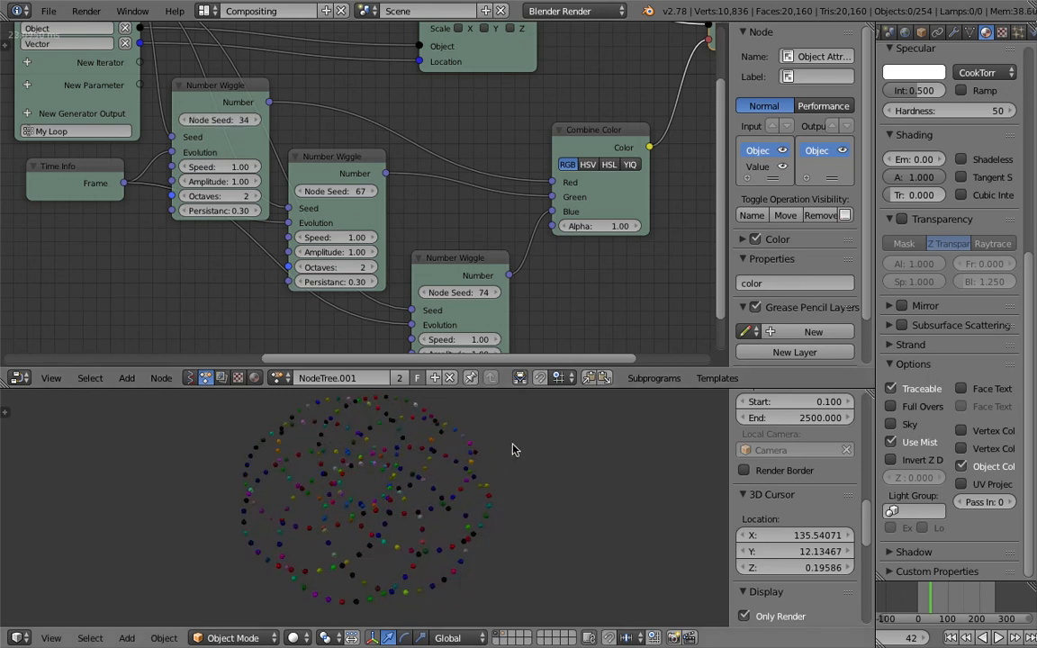
scroll(581, 237, "down", 1)
key("alt+a")
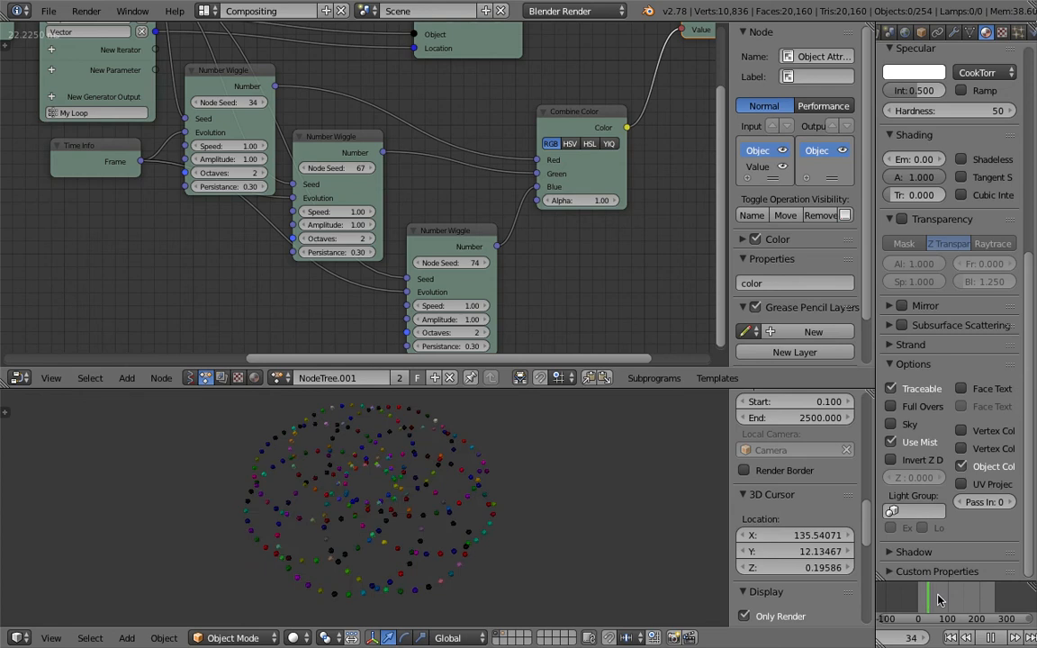
key("ctrl+s")
left_click(467, 504)
middle_click_drag(569, 212, 558, 203)
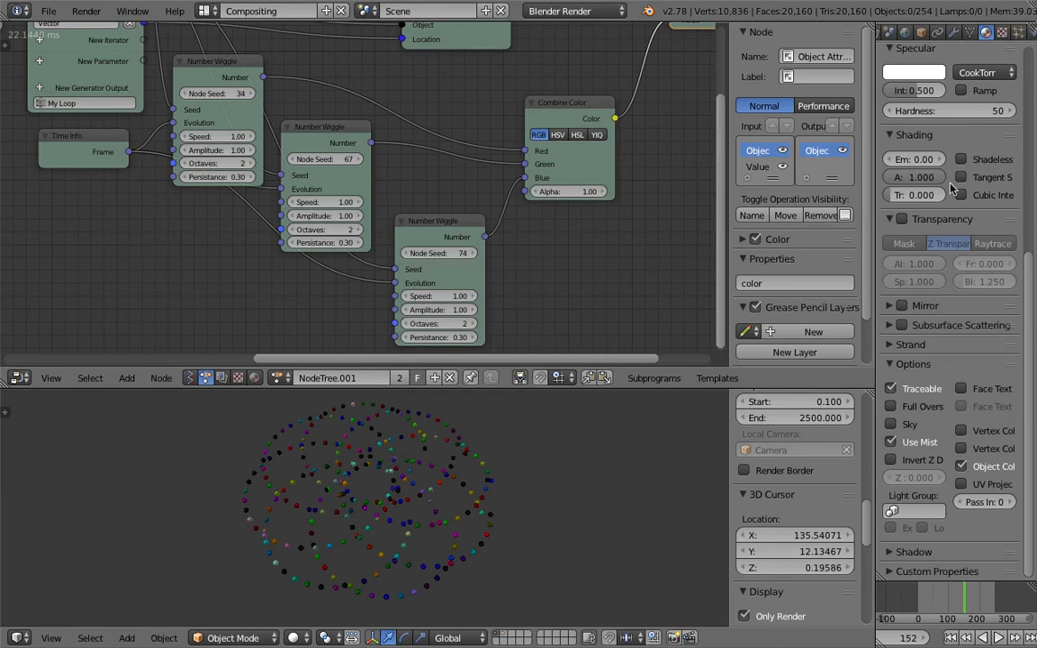
- Select one icosphere and try the Shadeless option on its material
right_click(451, 475)
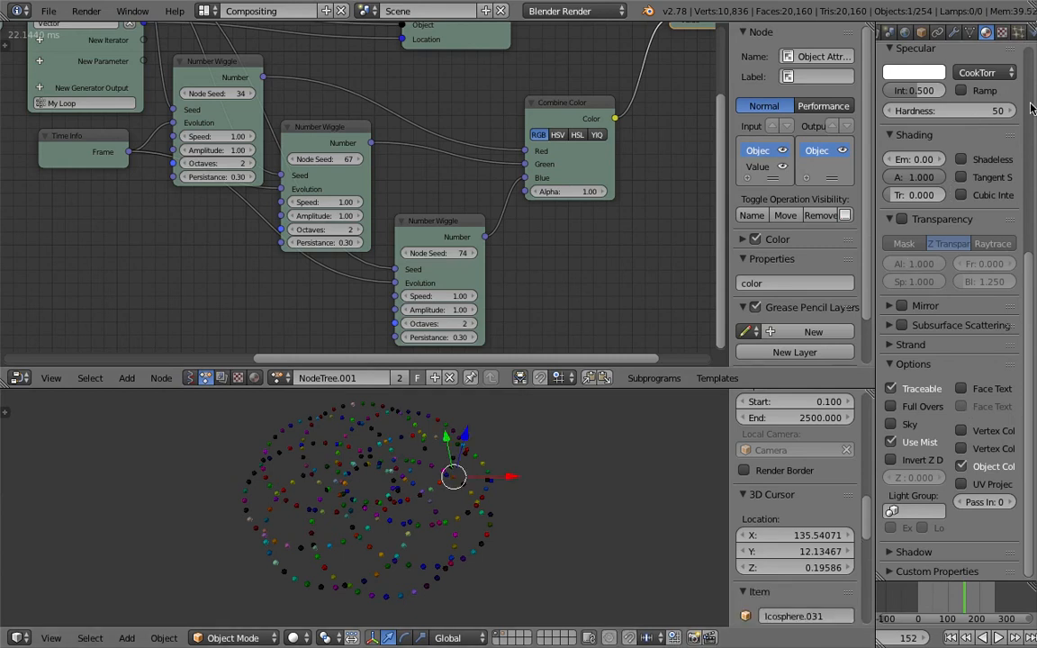
scroll(1032, 108, "up", 8)
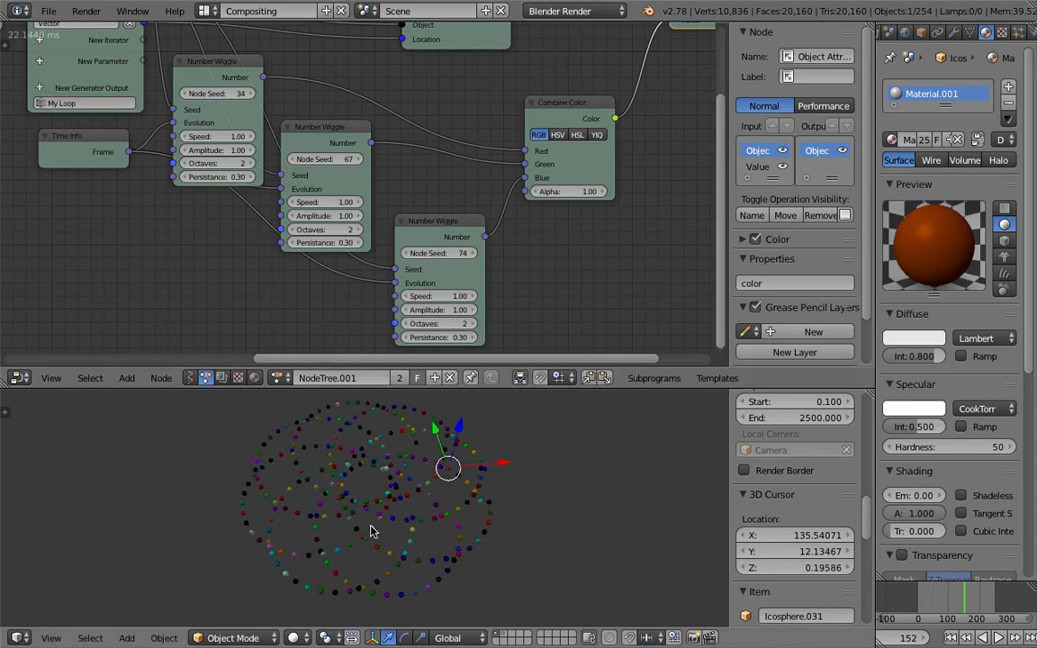
left_click(990, 496)
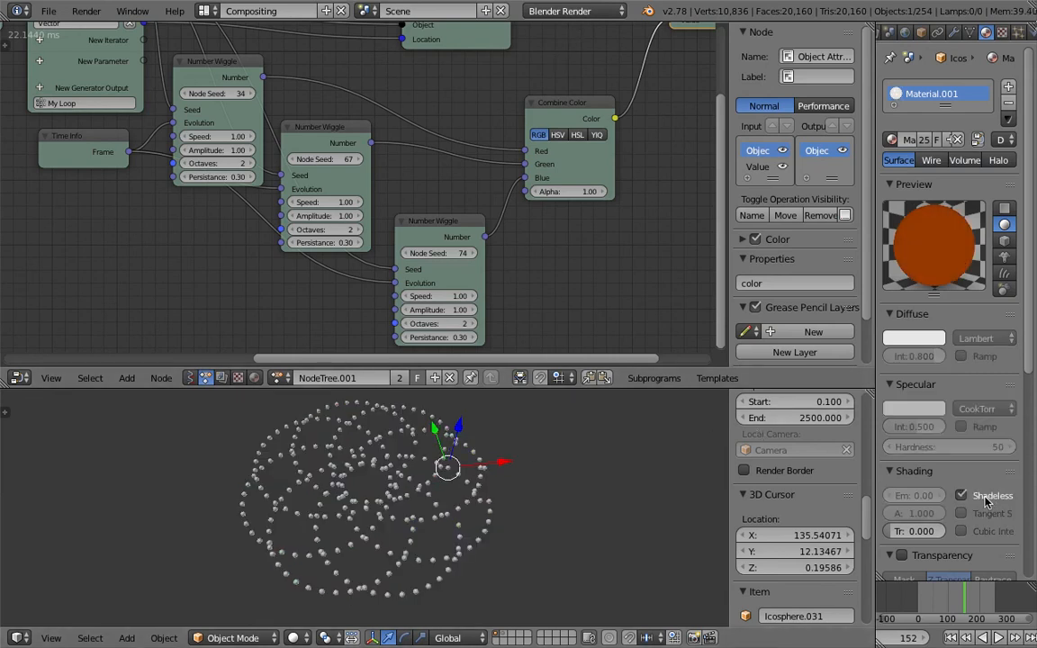
left_click(963, 496)
left_click(965, 496)
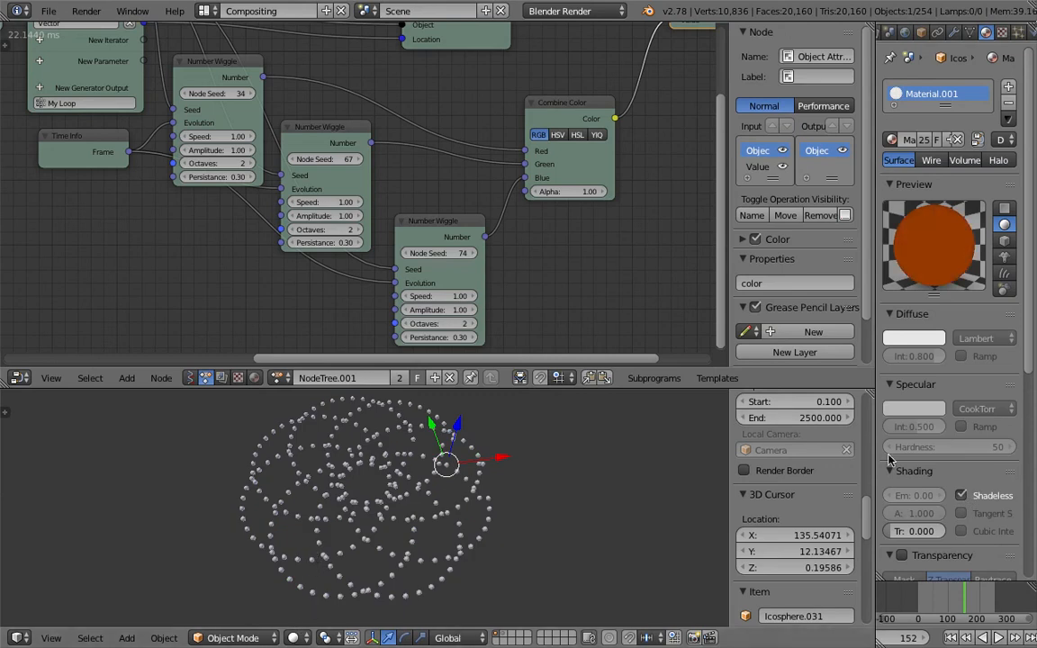
left_click(963, 495)
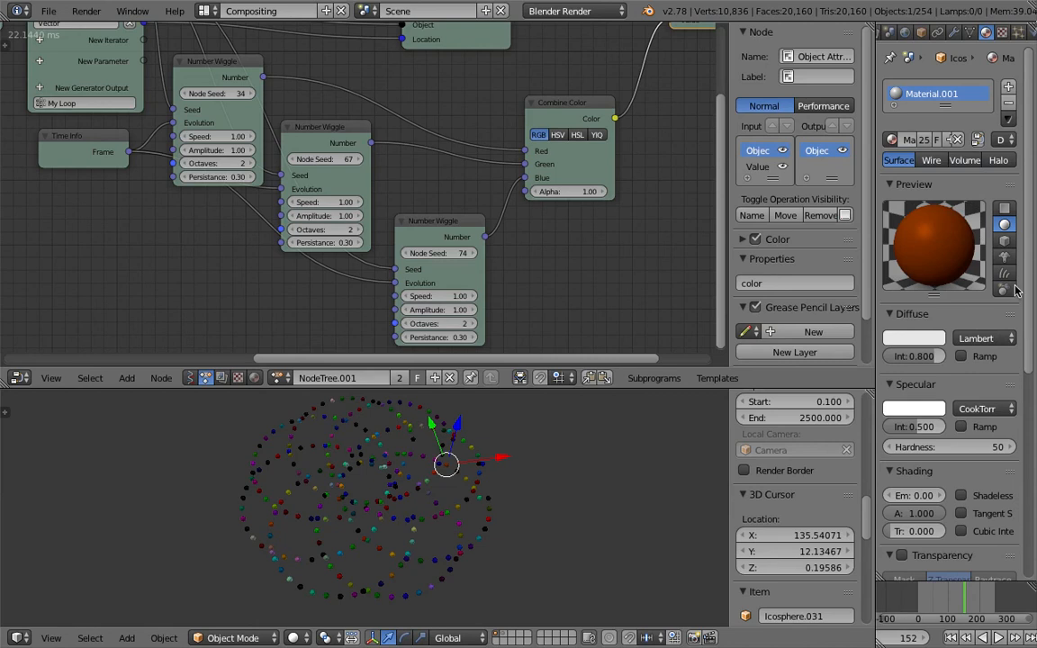
- Widen the properties editor and set the icosphere material's Emit to 2.00
left_click(987, 339)
scroll(923, 387, "down", 7)
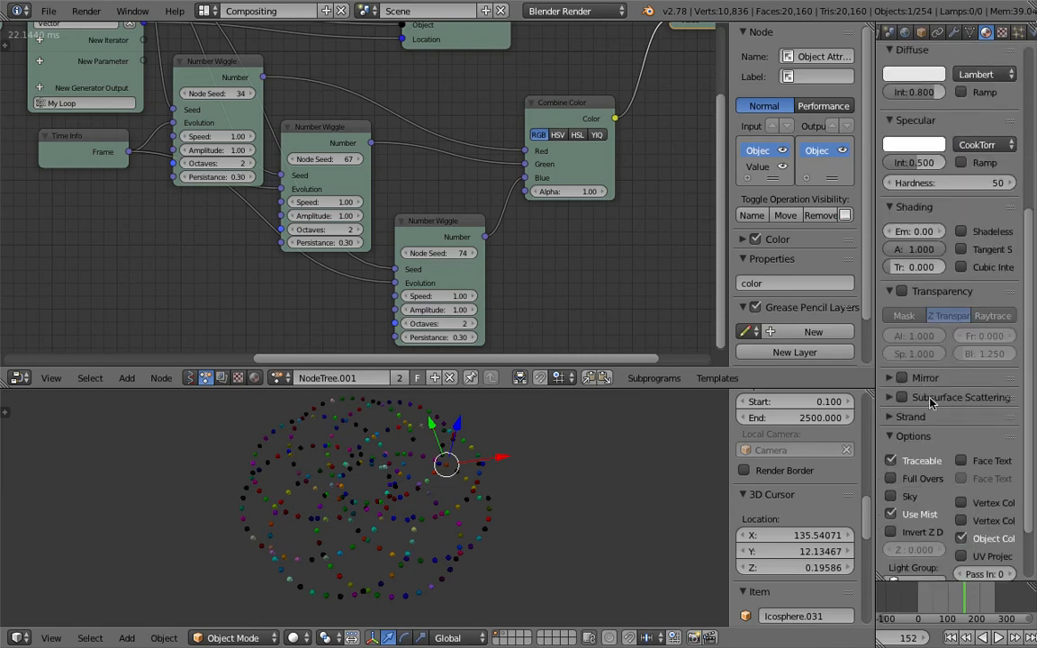
left_click_drag(876, 369, 754, 369)
left_click_drag(838, 231, 869, 231)
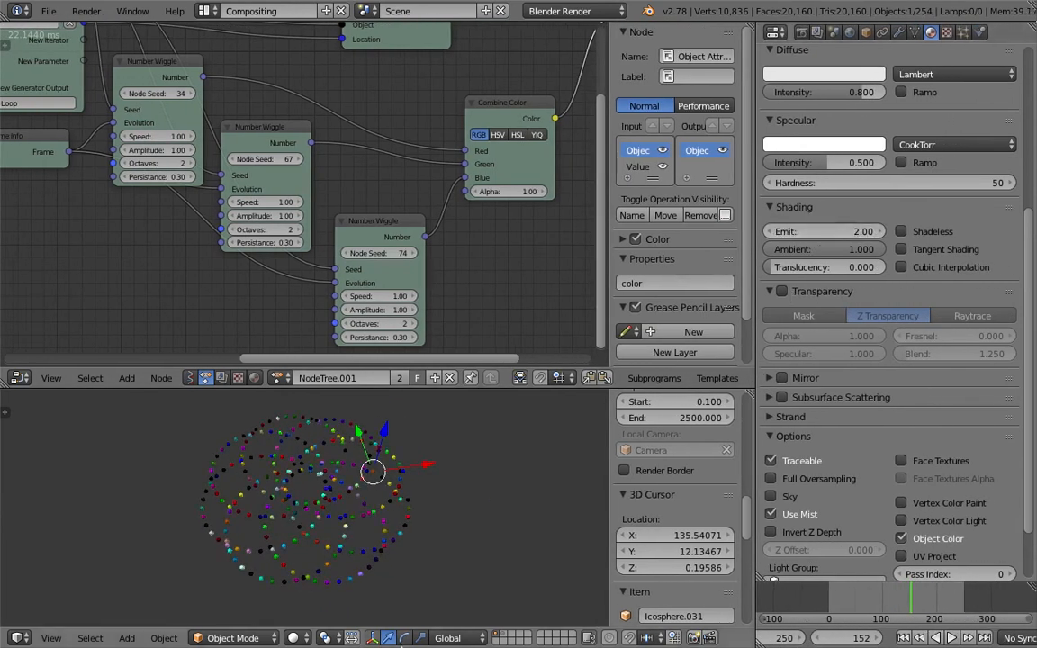
- Preview the spheres with Rendered viewport shading, and return the viewport to Solid shading
middle_click_drag(373, 578, 353, 598)
left_click(286, 638)
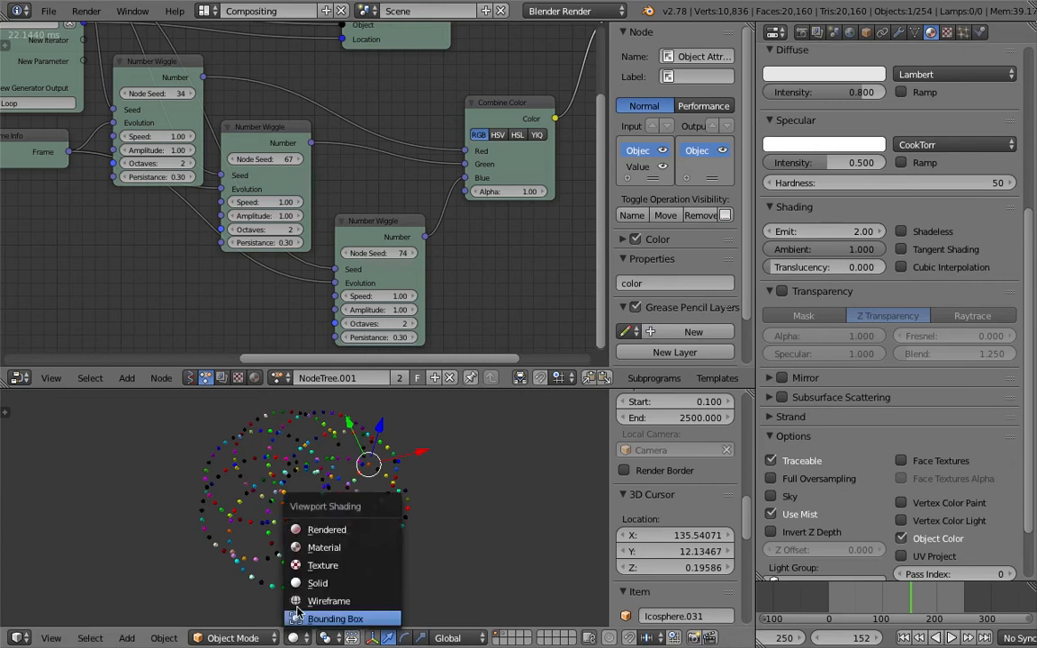
left_click(311, 530)
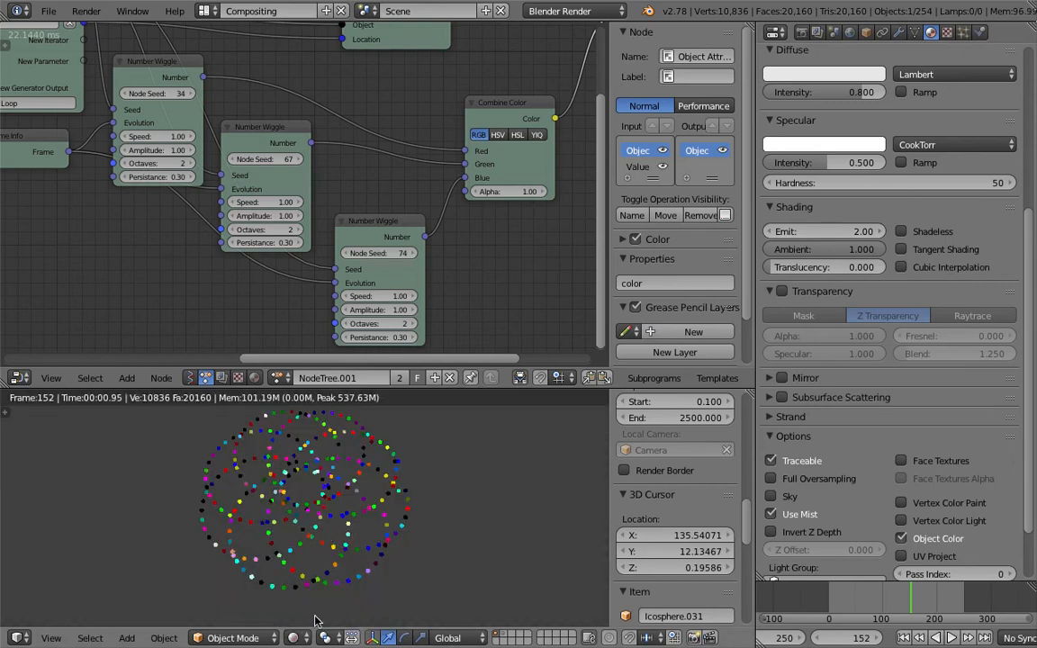
left_click(293, 637)
left_click(312, 585)
- Save the Blender file with the raised emission material
key("ctrl+s")
left_click(386, 526)
left_click(48, 11)
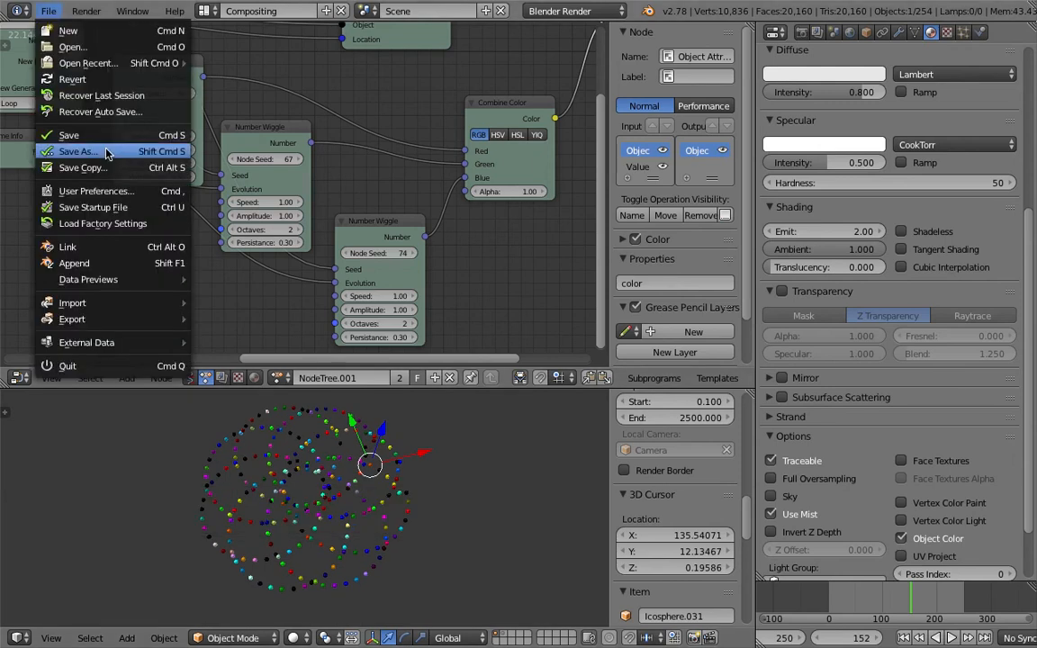
left_click(72, 139)
left_click(919, 72)
left_click(979, 54)
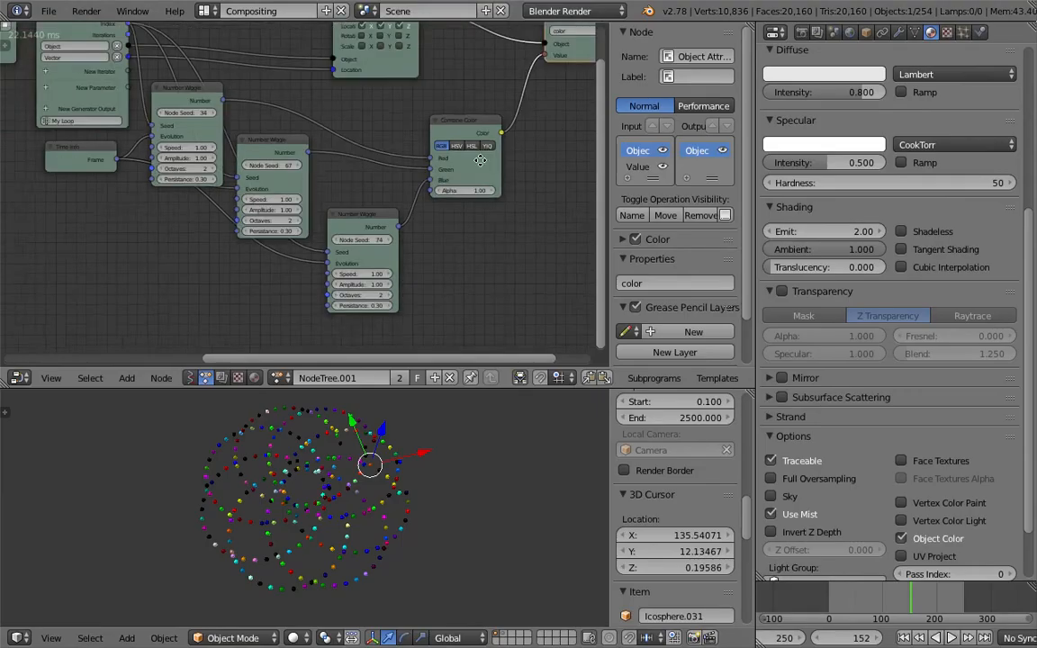
- Hide the node editor's sidebar and enlarge the 3D viewport around the spirograph
scroll(432, 183, "down", 2)
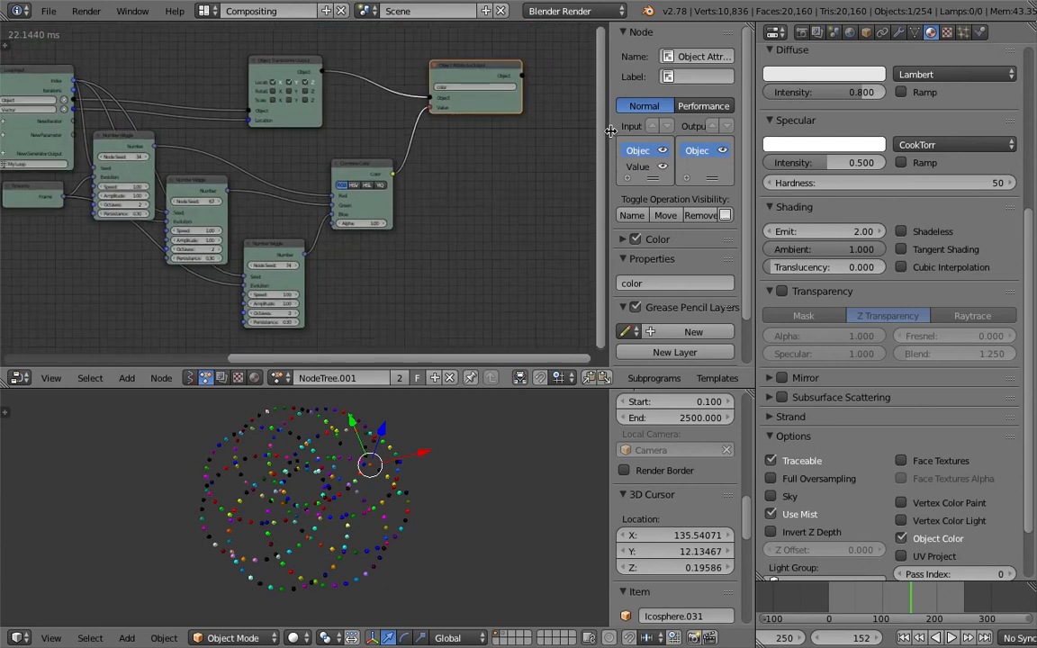
key("n")
middle_click_drag(565, 150, 534, 171)
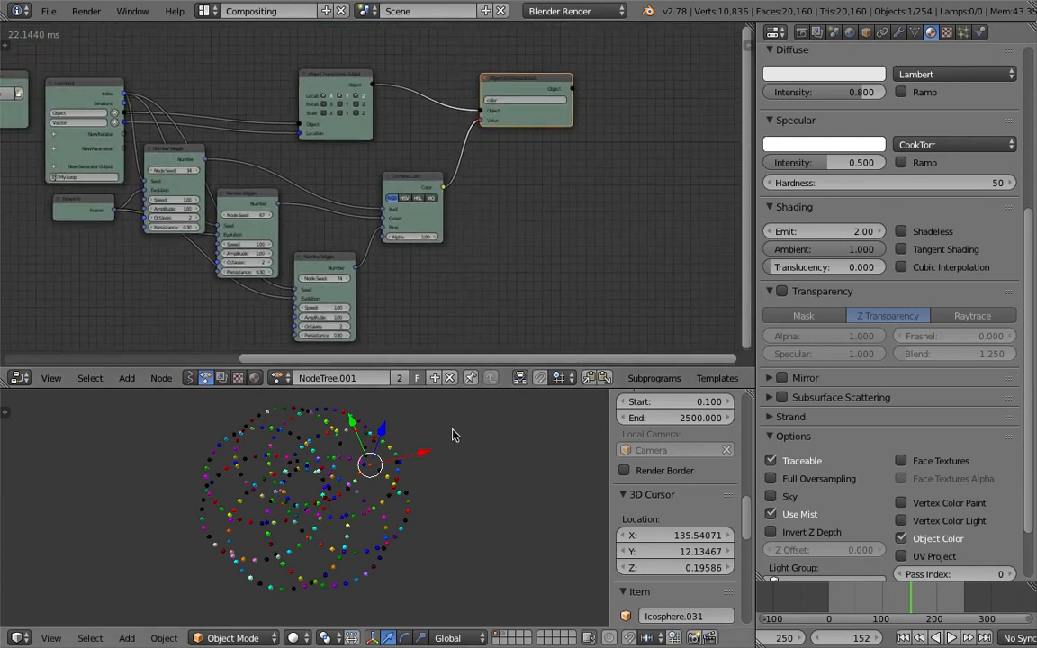
left_click_drag(407, 390, 423, 272)
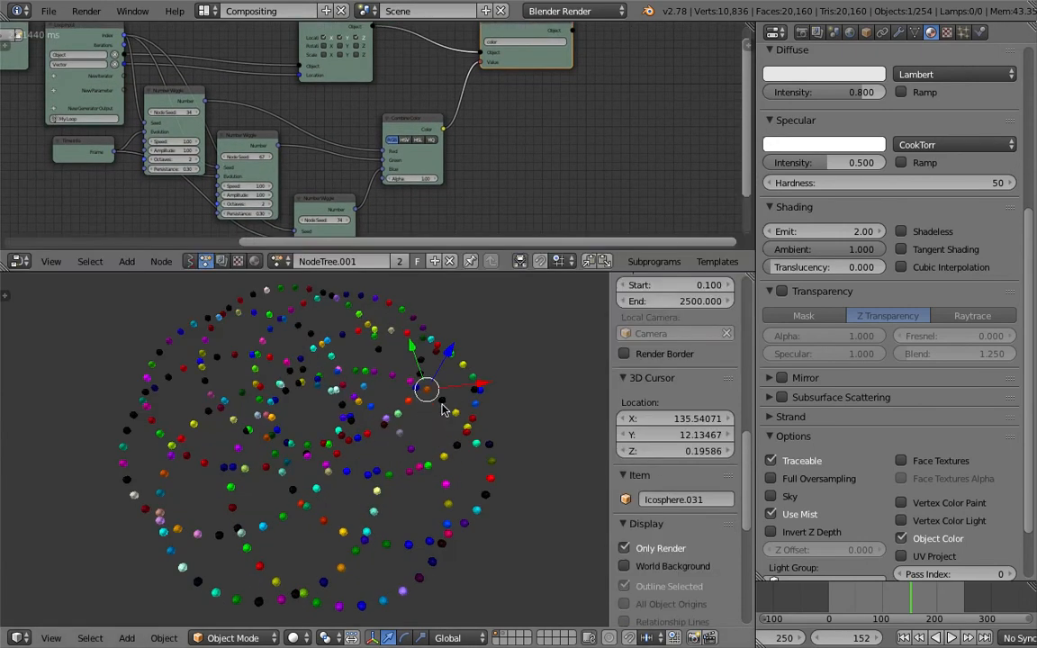
scroll(442, 410, "down", 1)
left_click(500, 423)
- Save the scene again and store it with the Save As command
key("ctrl+s")
left_click(501, 425)
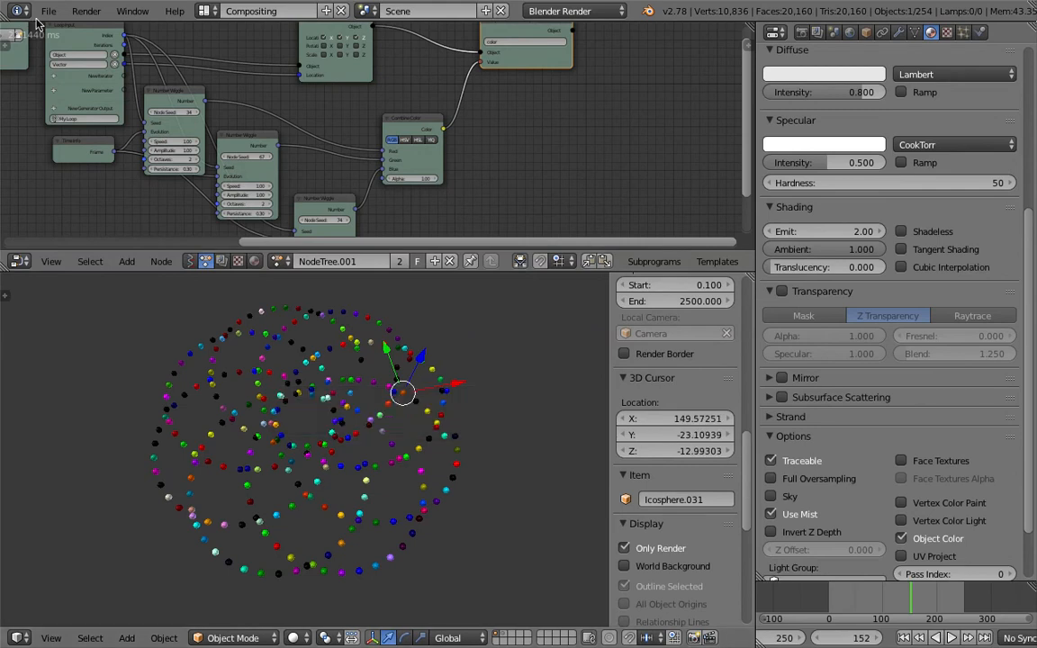
left_click(47, 11)
left_click(90, 148)
left_click(921, 73)
key("Return")
- Switch the render engine to Cycles Render and nudge the list length node aside in the node tree
left_click(580, 12)
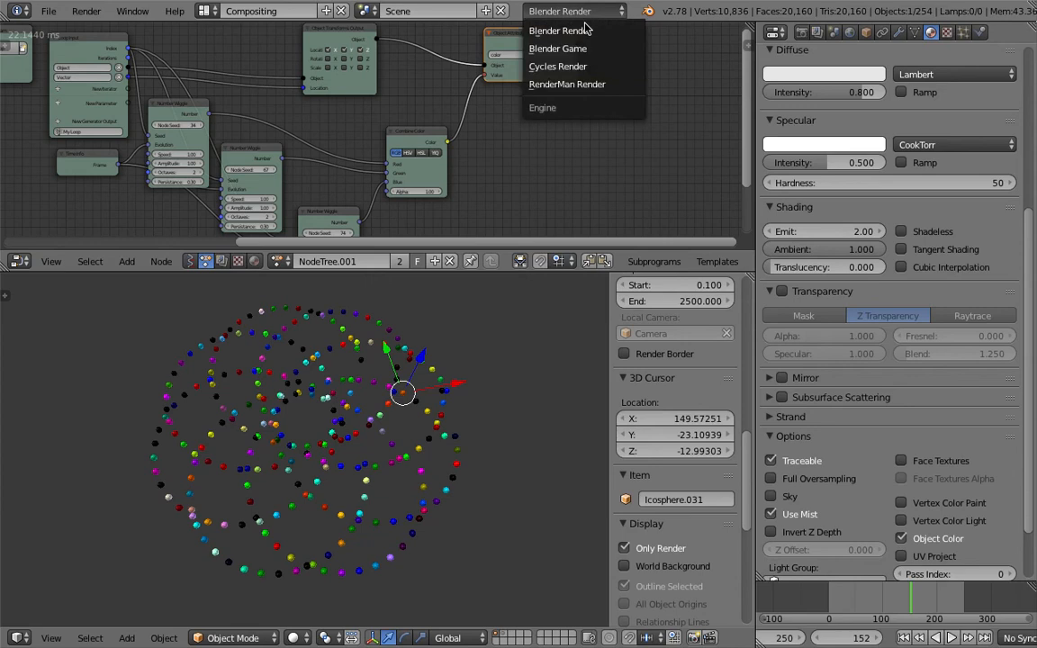
left_click(592, 68)
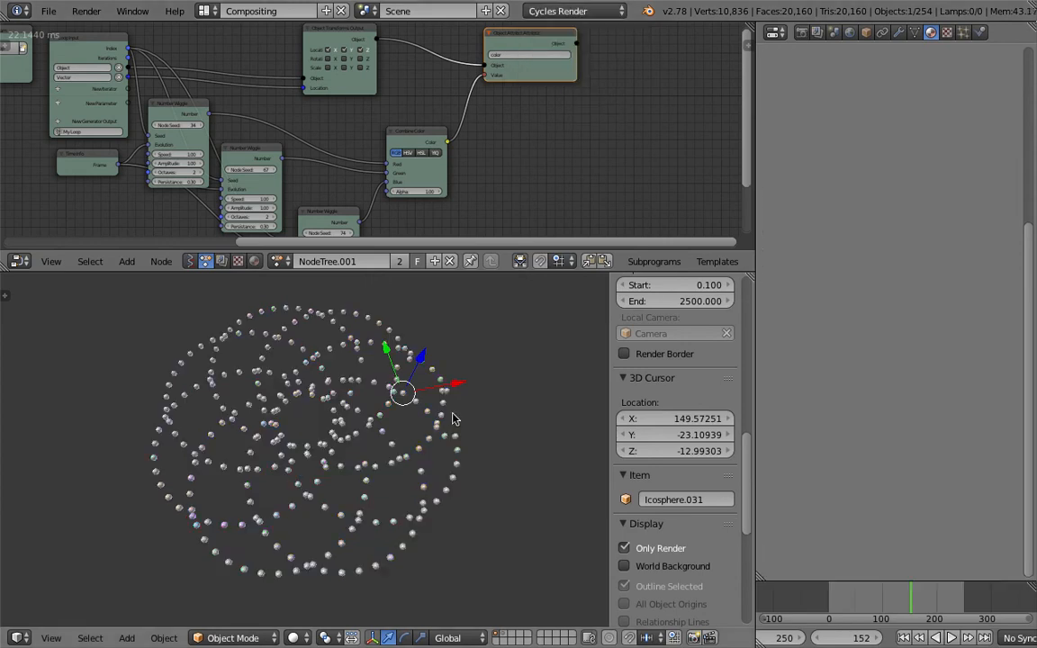
key("Home")
left_click_drag(107, 87, 153, 90)
- Select an icosphere, enable nodes on Material.001 with a pale orange diffuse color, and show the viewport in Rendered shading
right_click(368, 394)
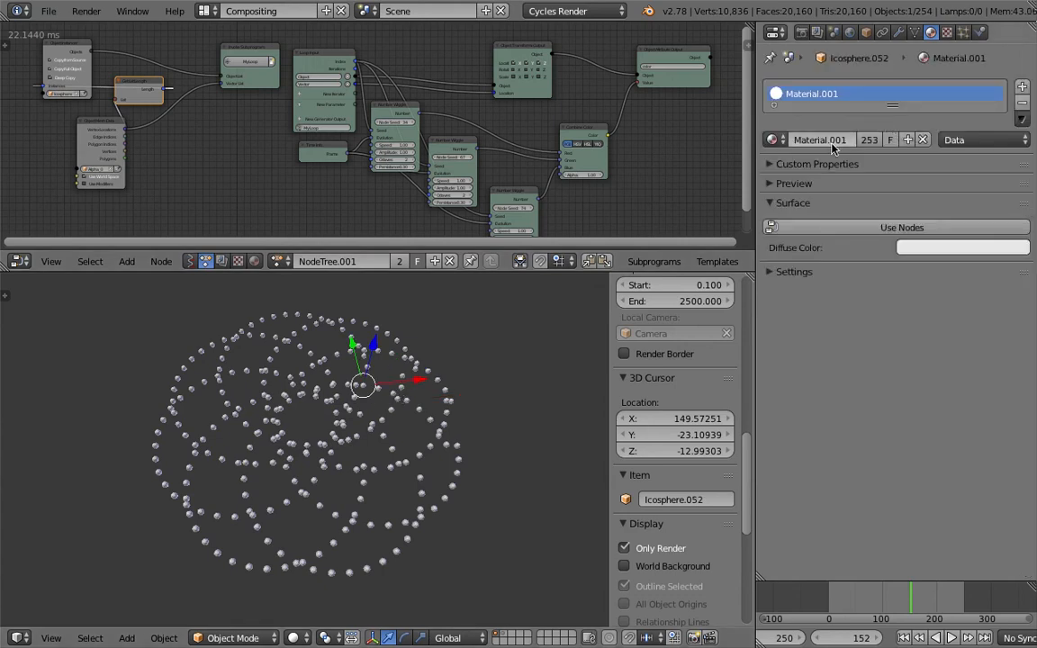
left_click(896, 229)
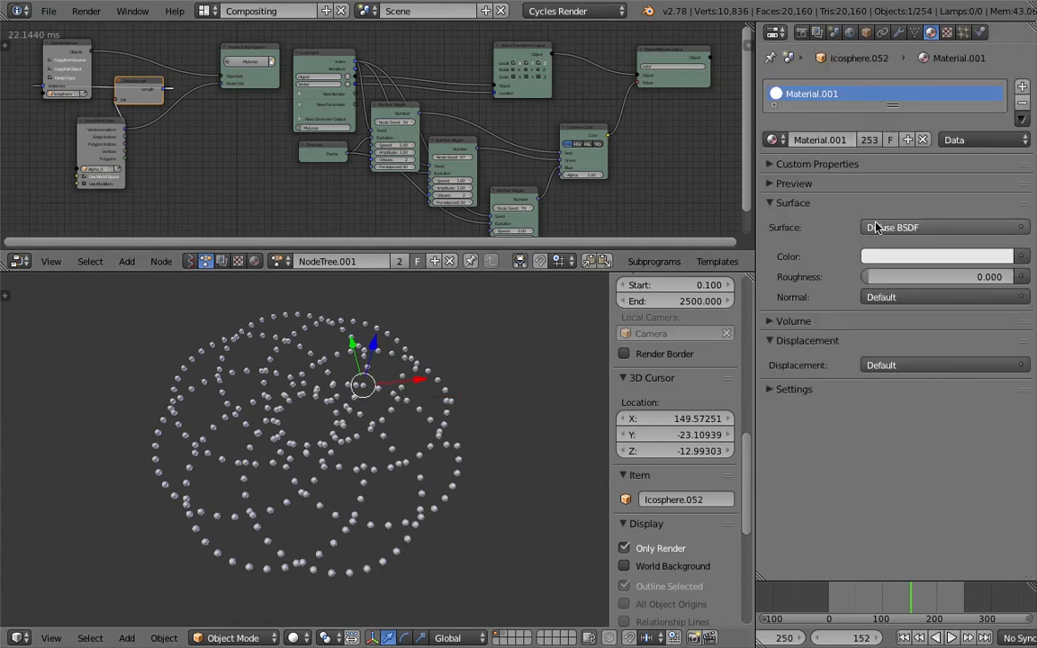
left_click(937, 256)
left_click(294, 637)
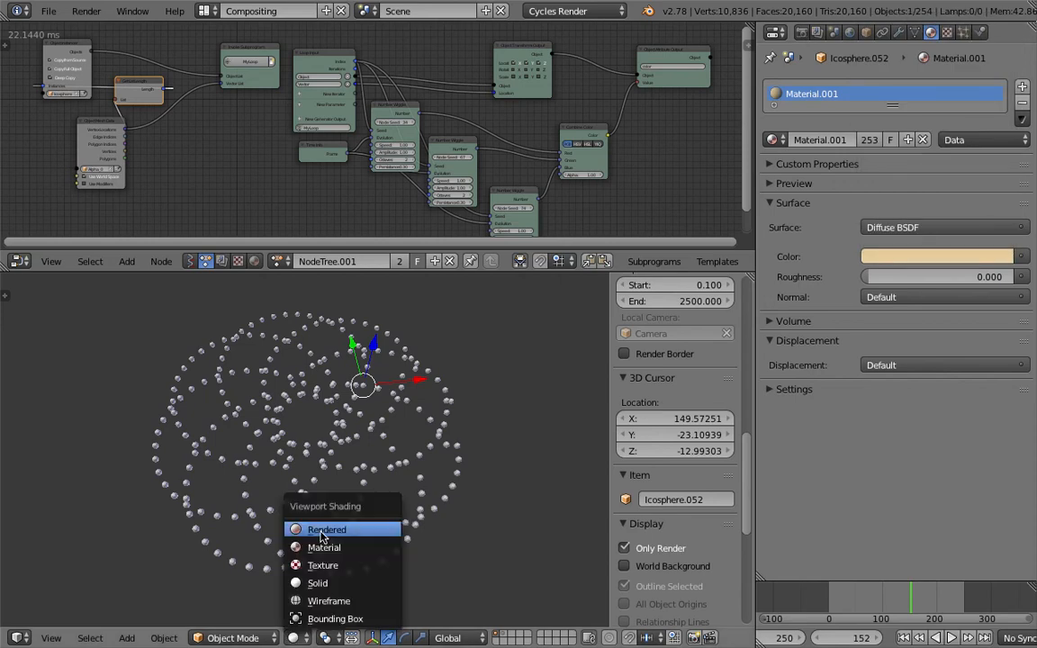
left_click(324, 531)
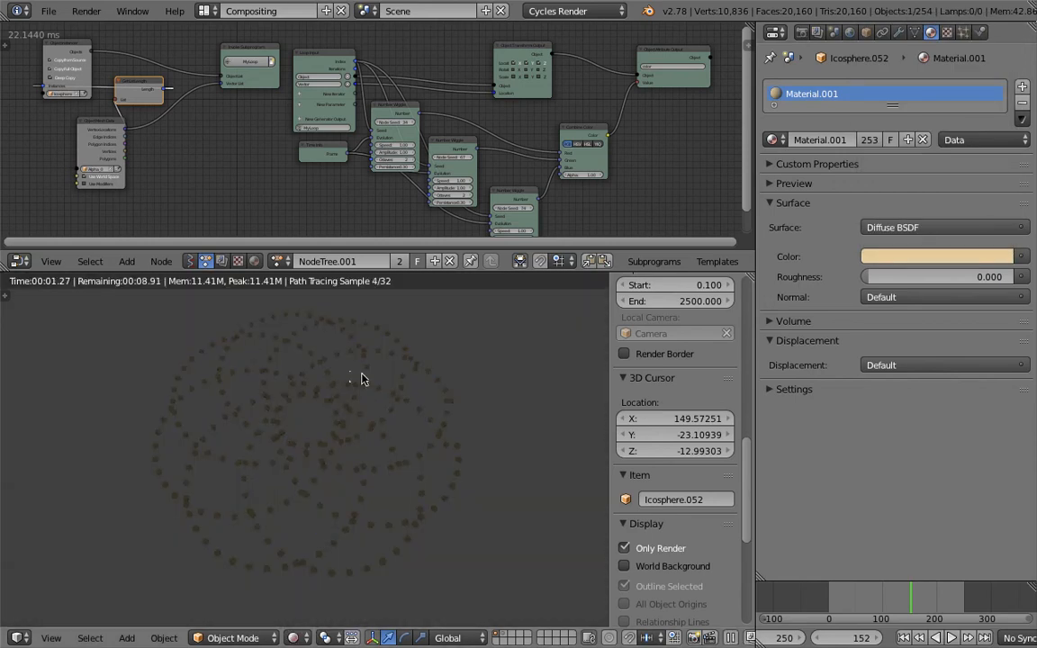
- Show Material.001's shader nodes in the node editor and delete the Diffuse BSDF node
left_click(254, 261)
middle_click_drag(401, 153, 450, 263)
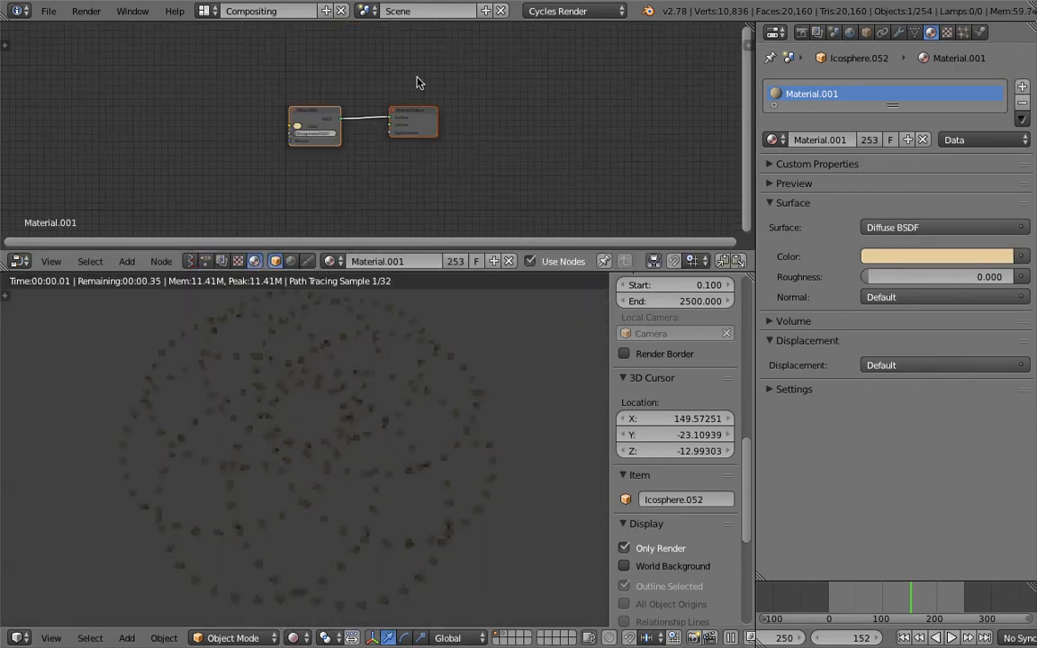
scroll(384, 121, "up", 4)
left_click_drag(296, 111, 287, 94)
key("x")
- Add an Emission node to Material.001 and connect its output to the Material Output's Surface
key("shift+a")
left_click(242, 109)
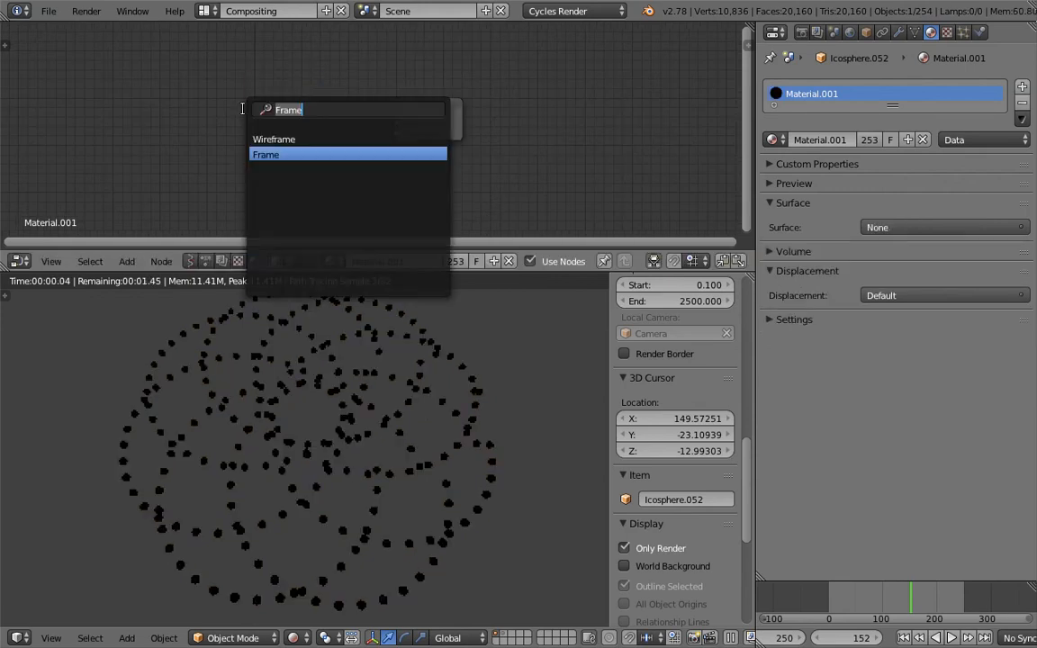
type("emi")
key("Down")
key("Return")
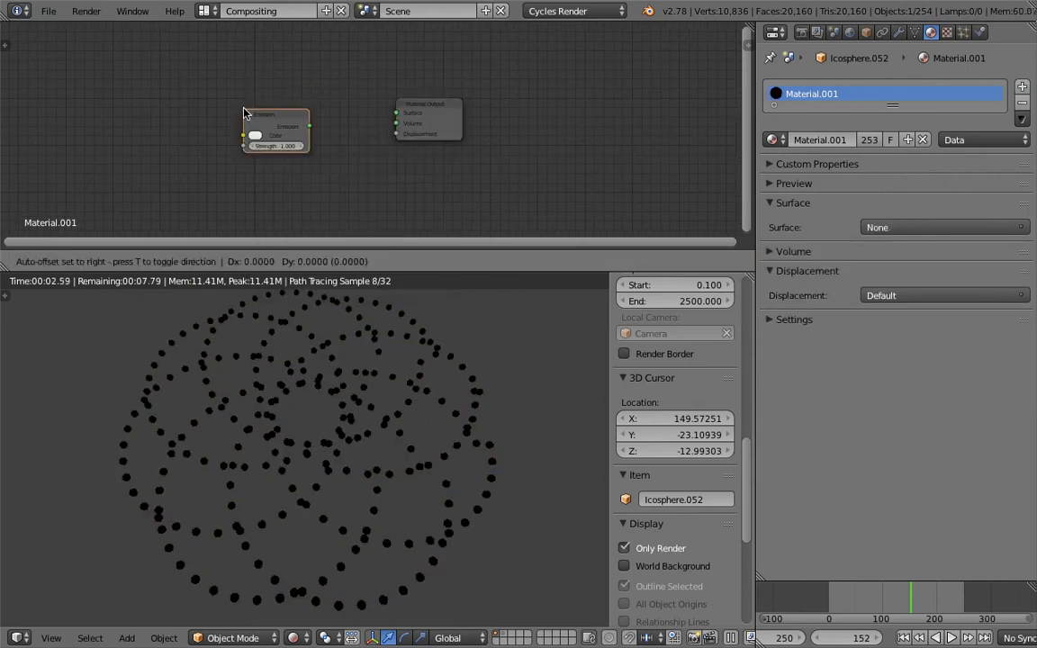
left_click(357, 112)
left_click_drag(357, 115, 397, 114)
left_click_drag(452, 105, 486, 105)
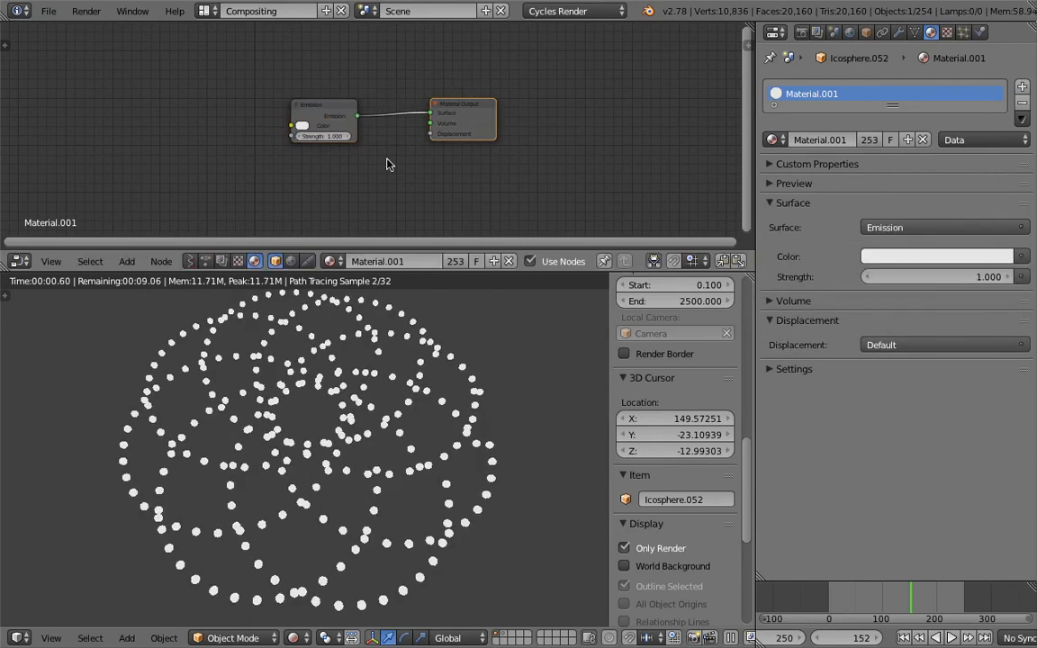
- Set the Emission node's strength to 1.5 and its color to turquoise
left_click(303, 126)
left_click(343, 183)
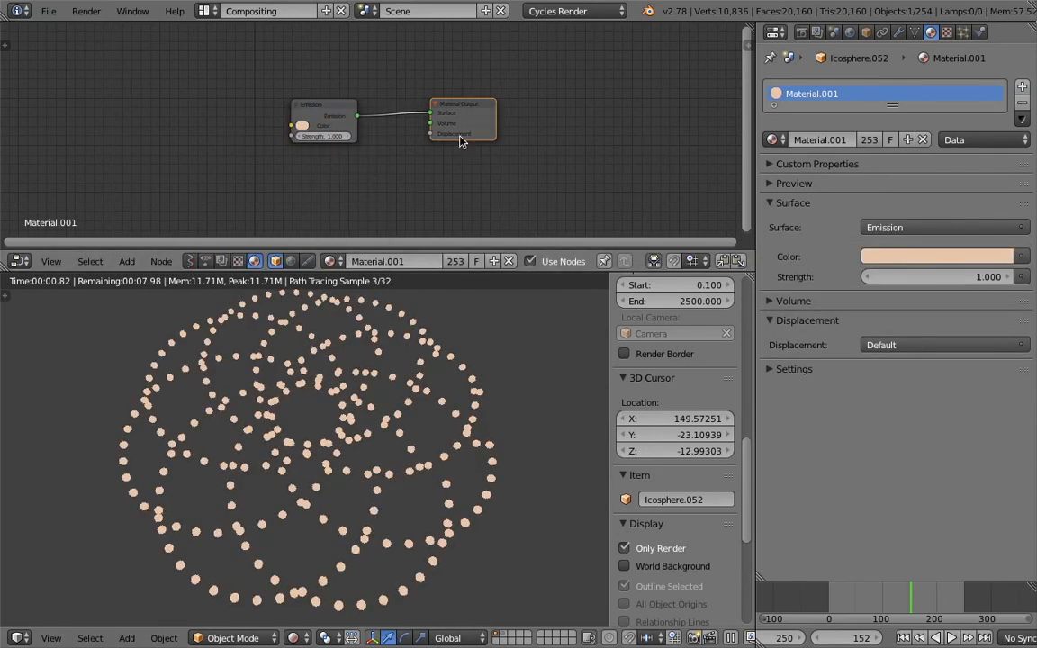
left_click_drag(326, 137, 406, 137)
left_click(321, 137)
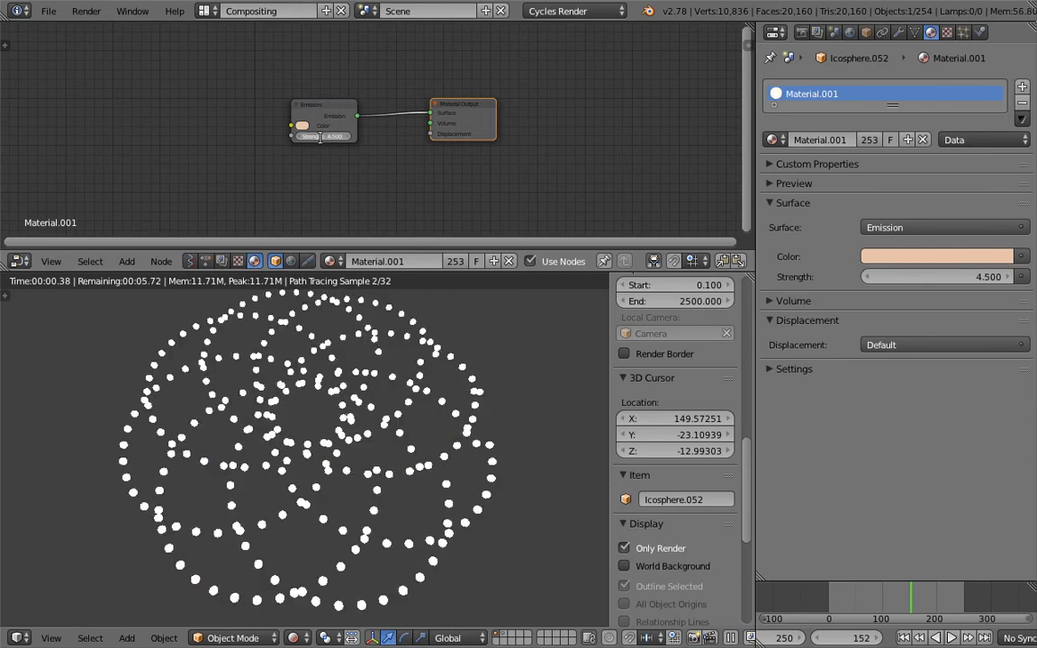
type("1.5")
key("Return")
scroll(281, 125, "up", 2)
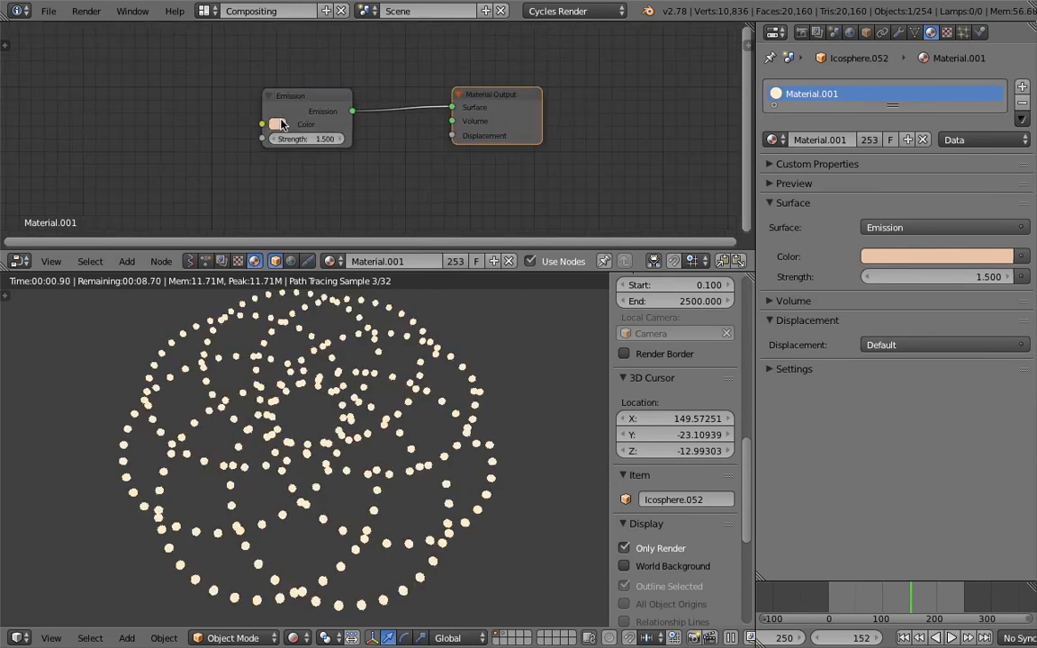
left_click(281, 124)
left_click(292, 243)
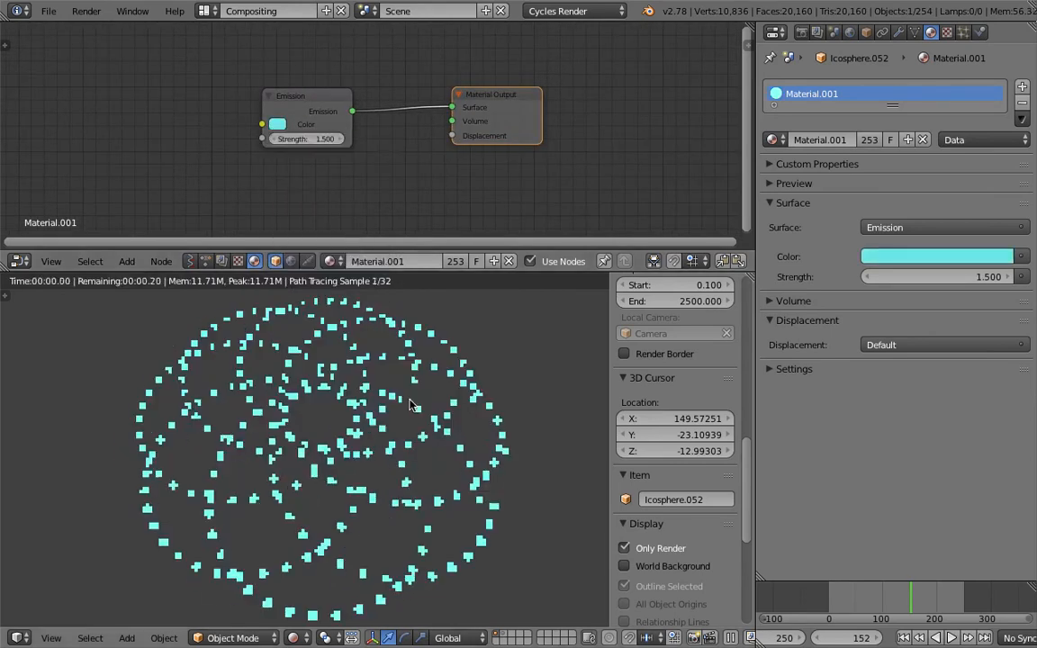
- Return the viewport to Solid shading and add a mesh plane
left_click(294, 637)
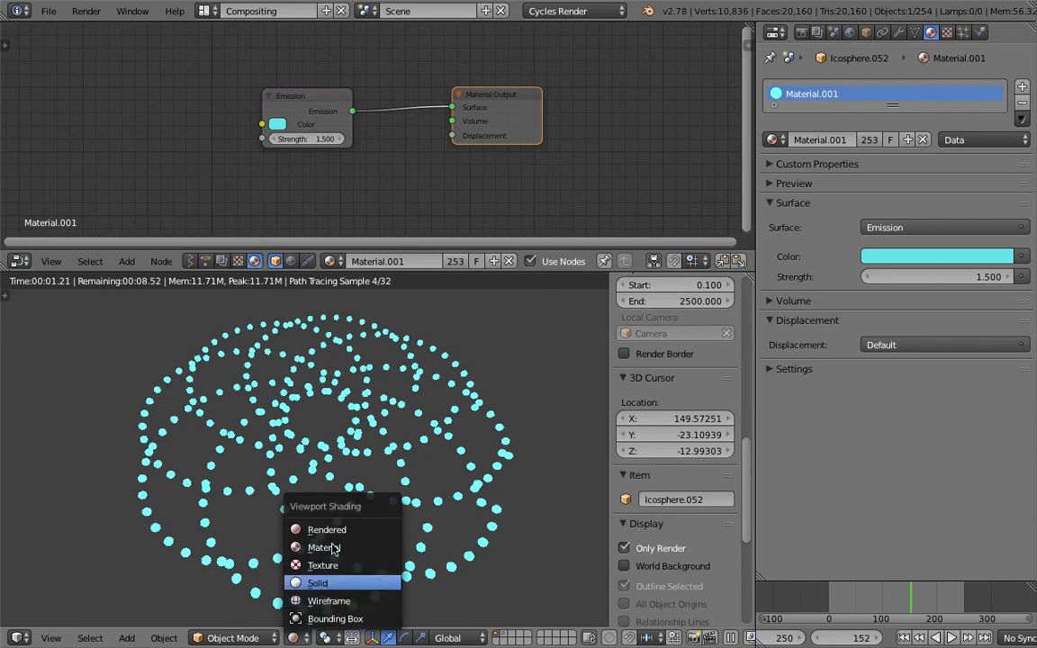
left_click(324, 584)
scroll(380, 449, "down", 2)
key("shift+a")
mouse_move(380, 400)
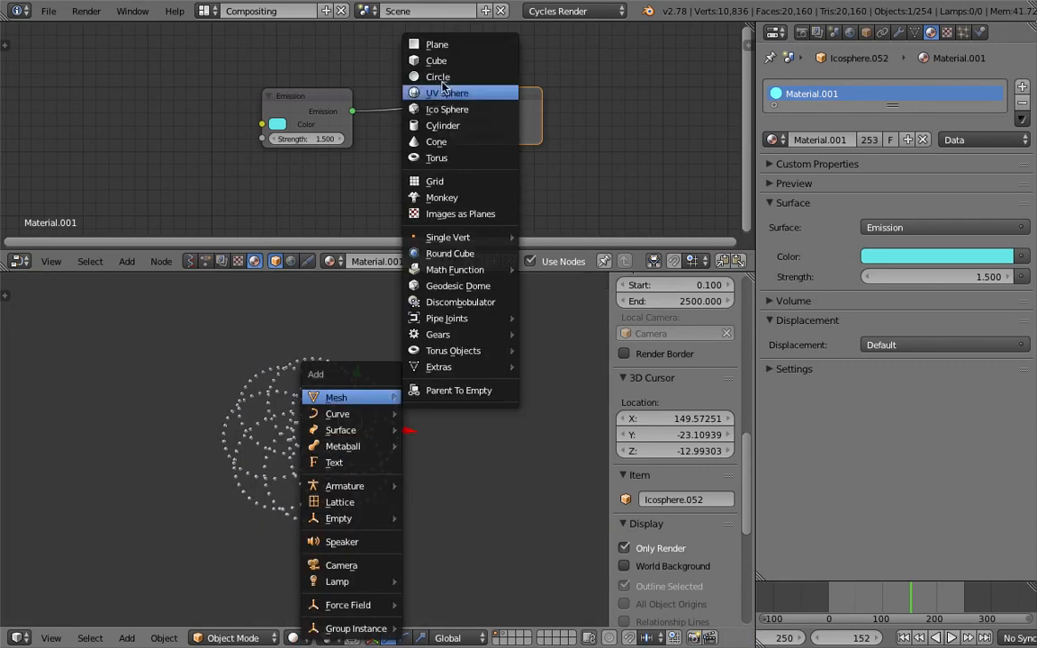
left_click(438, 44)
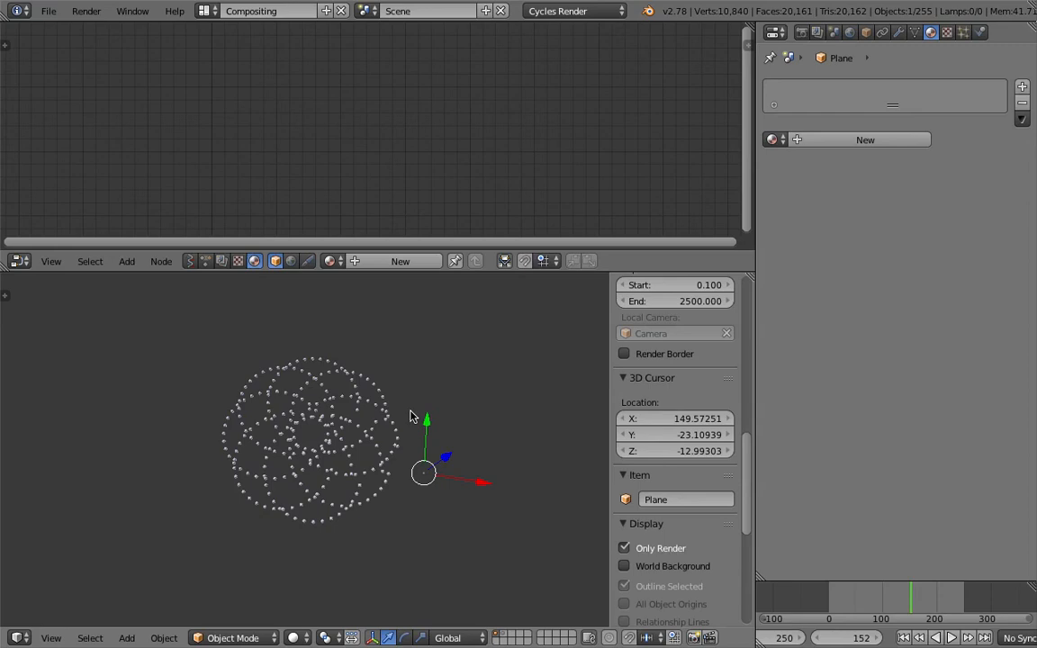
- Reset the plane's location to the origin and scale it up until it extends beyond the whole spirograph
key("alt+g")
key("s")
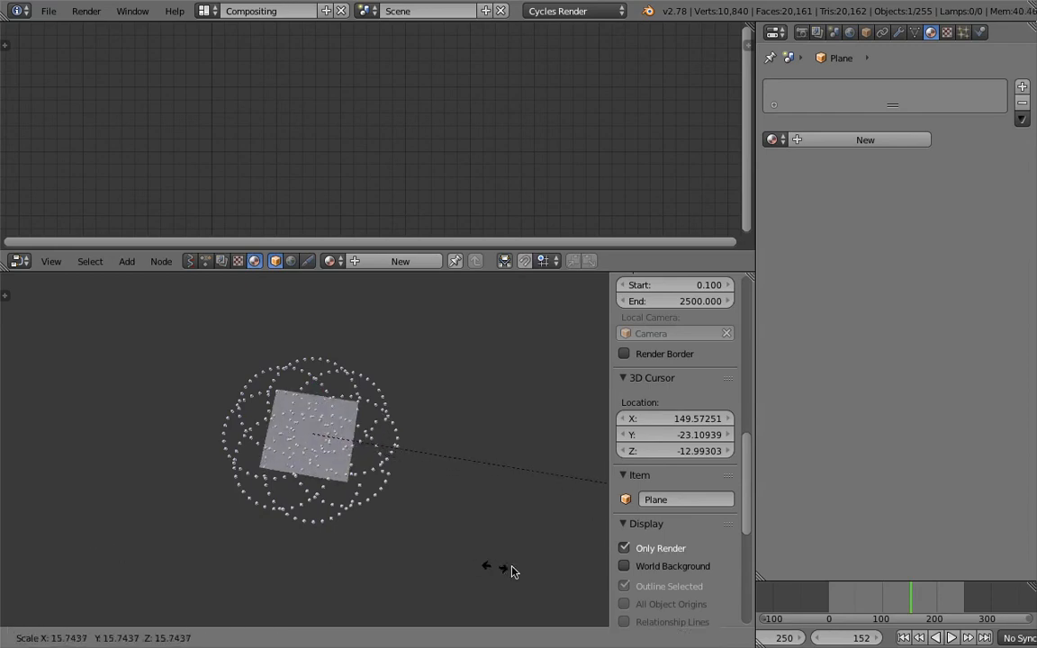
left_click(512, 572)
key("s")
left_click(541, 551)
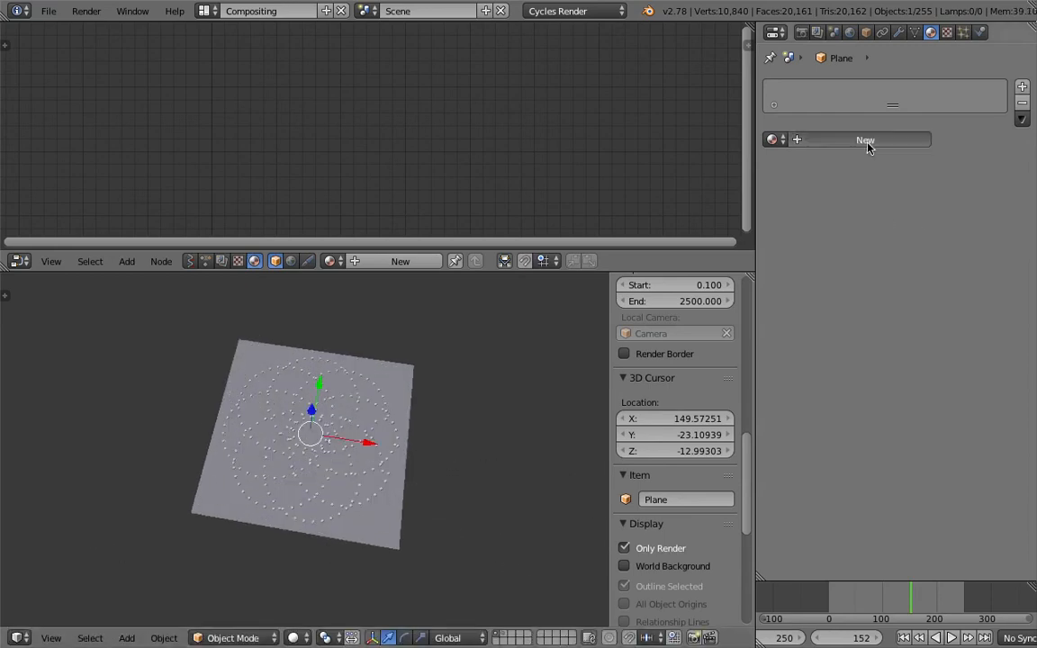
- Give the plane a new node-based Diffuse BSDF material and show the viewport in Rendered shading
left_click(866, 141)
left_click(882, 259)
left_click(394, 370)
middle_click_drag(395, 370, 371, 345)
left_click_drag(313, 396, 314, 402)
left_click(293, 638)
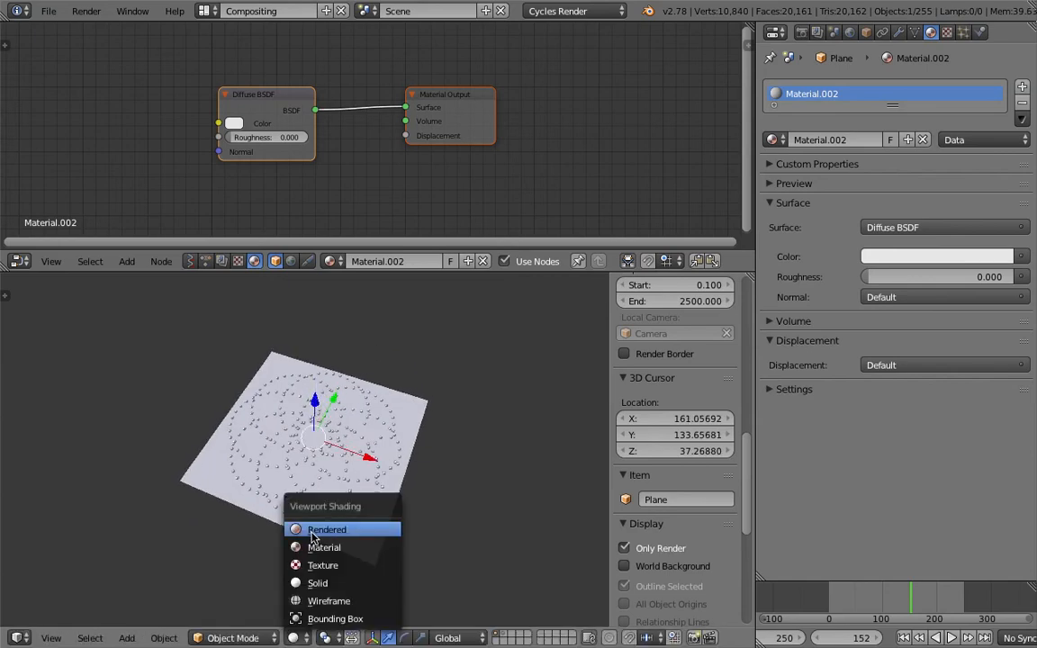
left_click(315, 528)
scroll(328, 507, "up", 3)
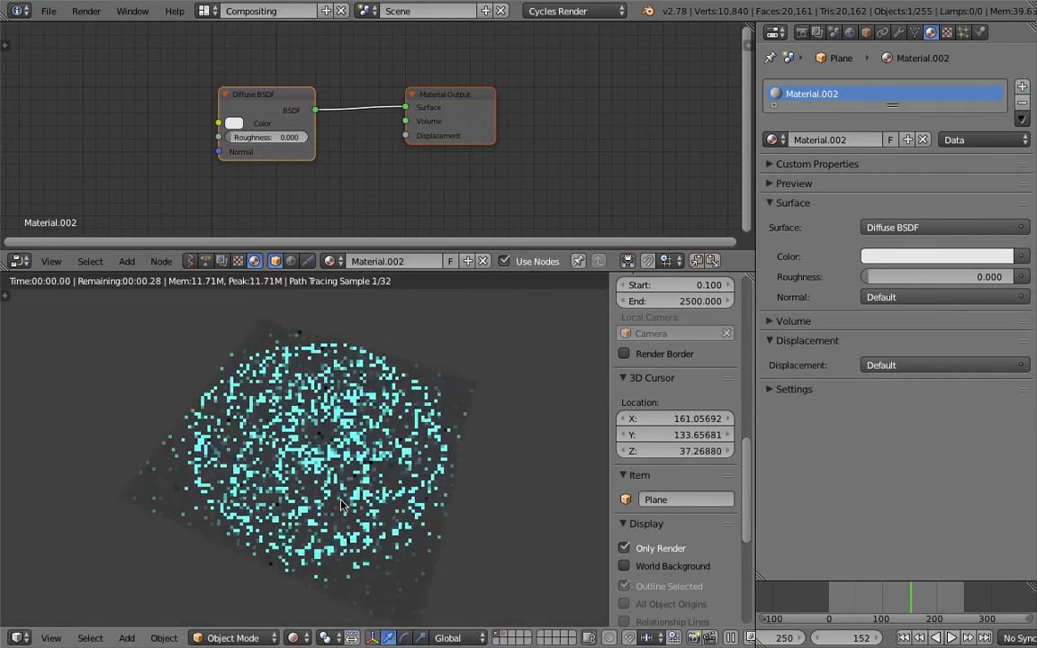
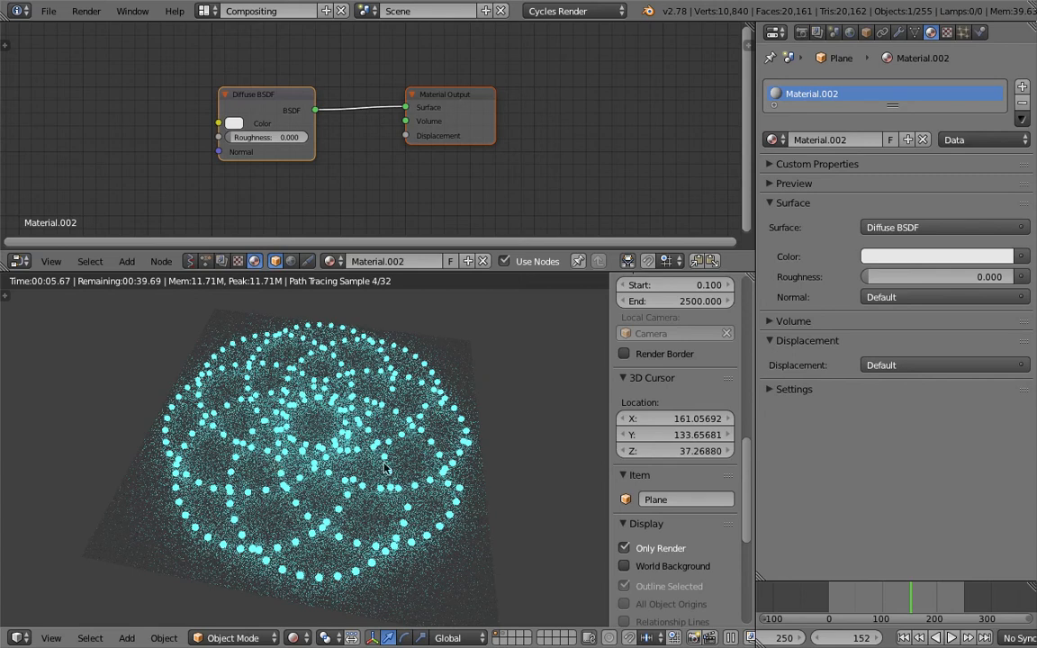
- Rearrange the Diffuse BSDF and Material Output nodes of Material.002 and save the scene over the existing file
middle_click_drag(334, 179, 351, 177)
left_click_drag(296, 93, 328, 86)
left_click_drag(488, 105, 512, 104)
key("ctrl+s")
left_click(509, 104)
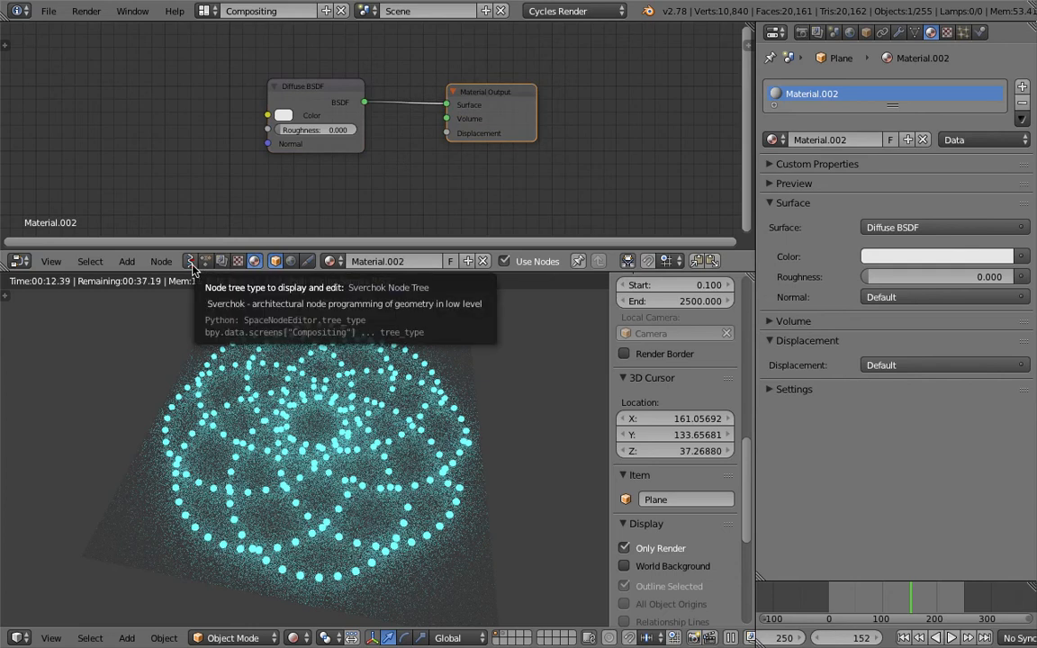
- Show the Animation Nodes tree NodeTree.001 in the node editor, at the Object Attribute Output node
left_click(207, 262)
scroll(509, 130, "down", 5)
middle_click_drag(575, 178, 311, 105)
middle_click_drag(657, 166, 469, 144)
scroll(471, 128, "up", 3)
- Add a Cycles Material Output node that targets the Color of Material.001's Emission node
key("shift+a")
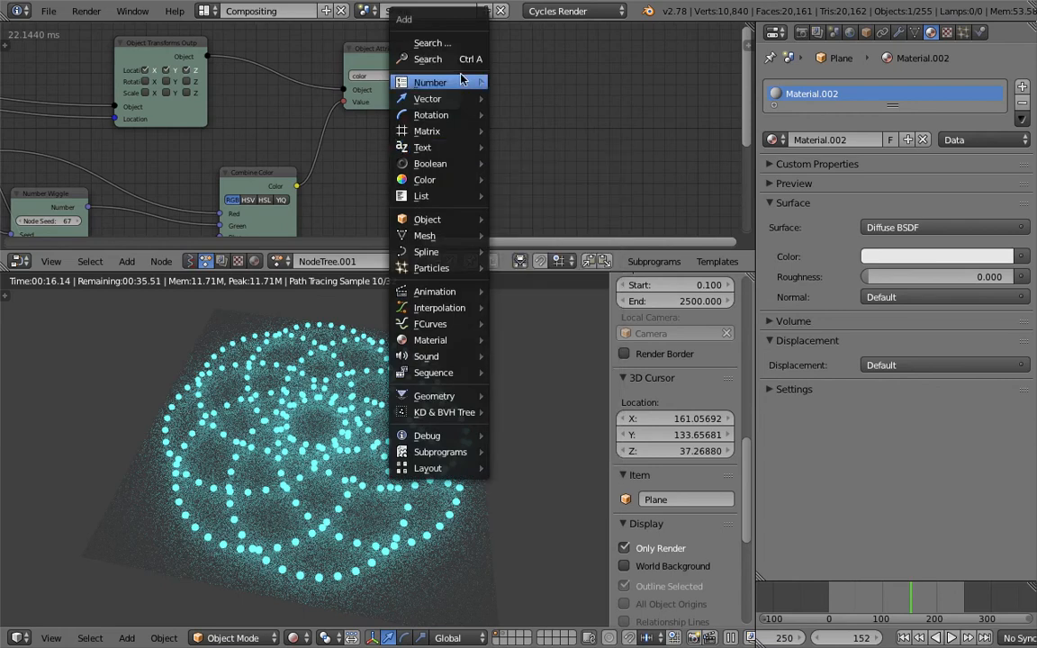
left_click(461, 64)
type("cy")
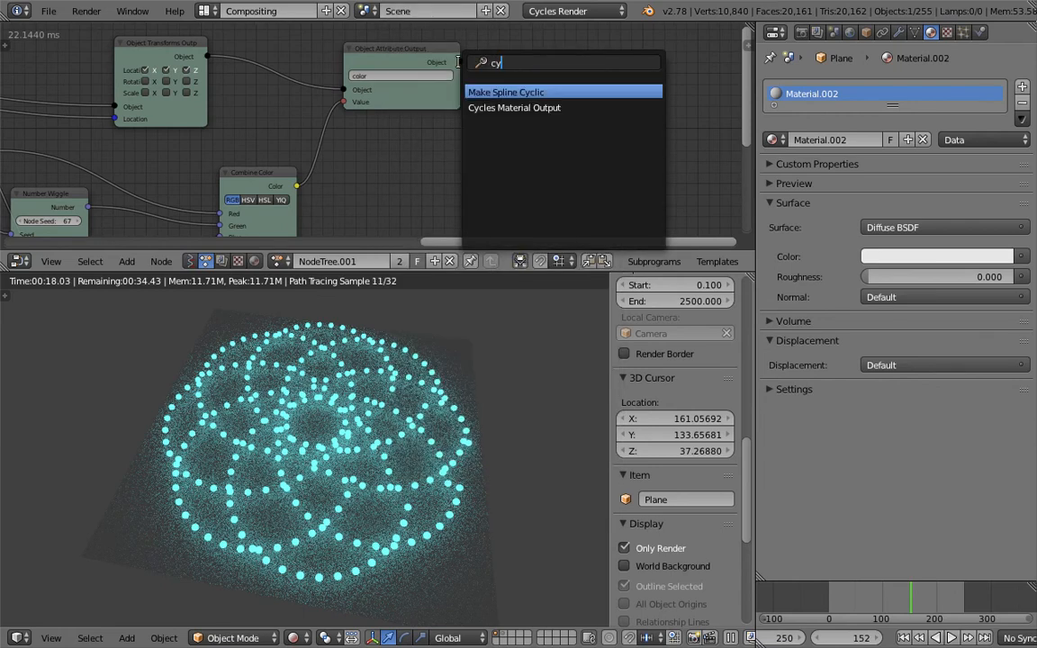
key("Down")
key("Return")
left_click(469, 138)
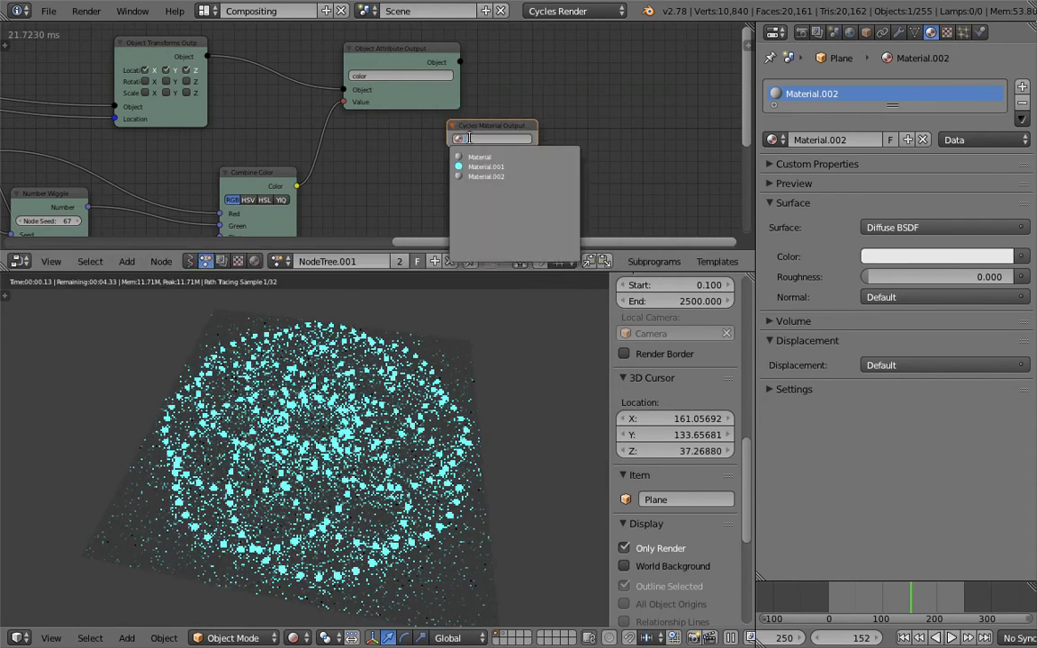
left_click(486, 166)
left_click(486, 153)
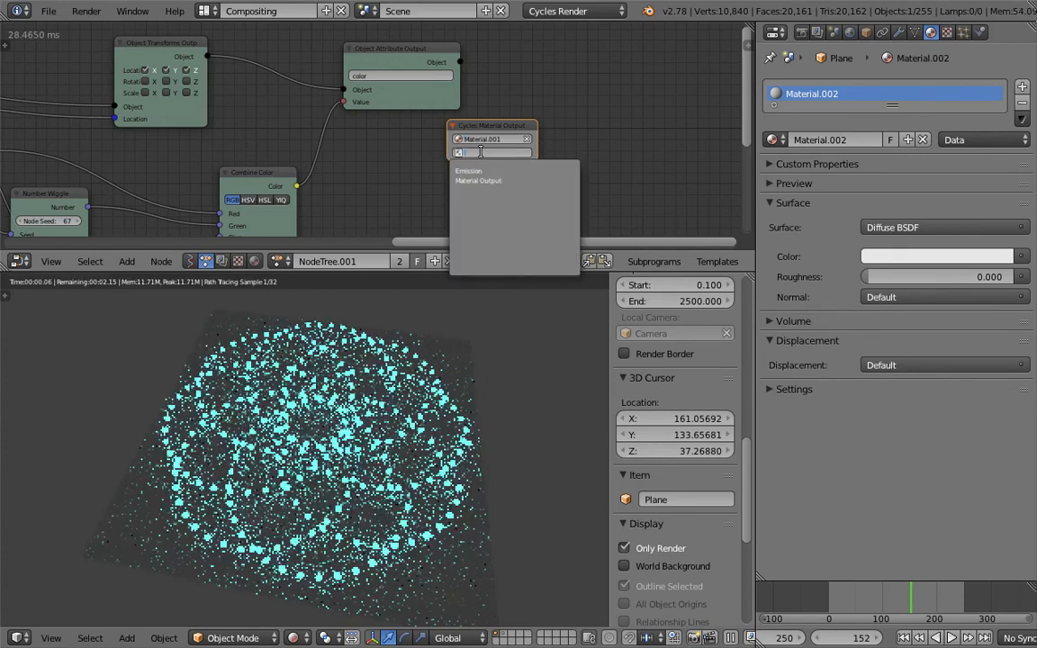
left_click(489, 170)
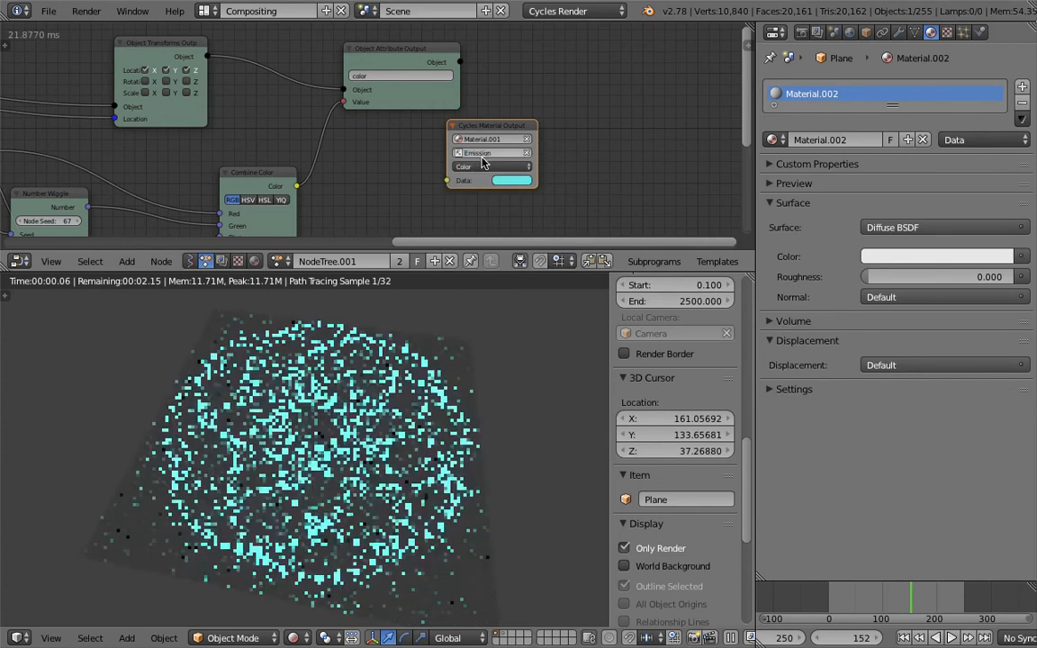
- Connect the Combine Color output to the Cycles Material Output's Data input, tidy the surrounding nodes and save the scene
left_click_drag(397, 88, 494, 117)
scroll(349, 153, "down", 1)
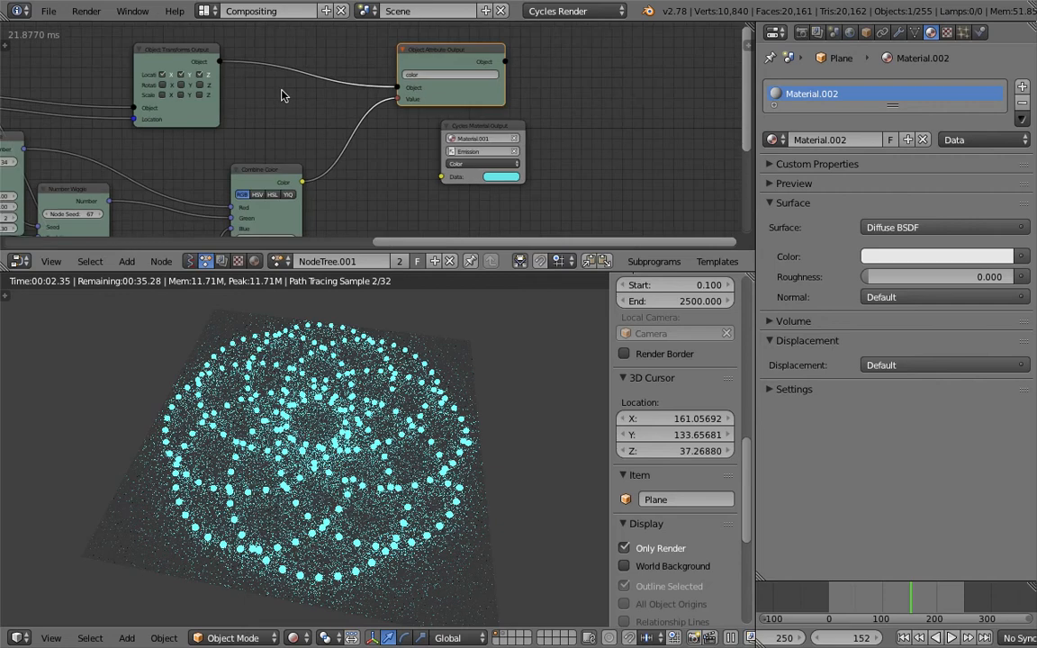
middle_click_drag(301, 123, 329, 124)
left_click_drag(333, 181, 468, 200)
middle_click_drag(433, 194, 433, 157)
left_click_drag(489, 96, 409, 99)
scroll(476, 148, "up", 3)
middle_click_drag(477, 114, 479, 156)
key("ctrl+s")
left_click(480, 159)
- Choose Color as the target socket of the Cycles Material Output node and save over the existing file
left_click_drag(447, 119, 475, 154)
middle_click_drag(476, 154, 472, 114)
left_click(457, 163)
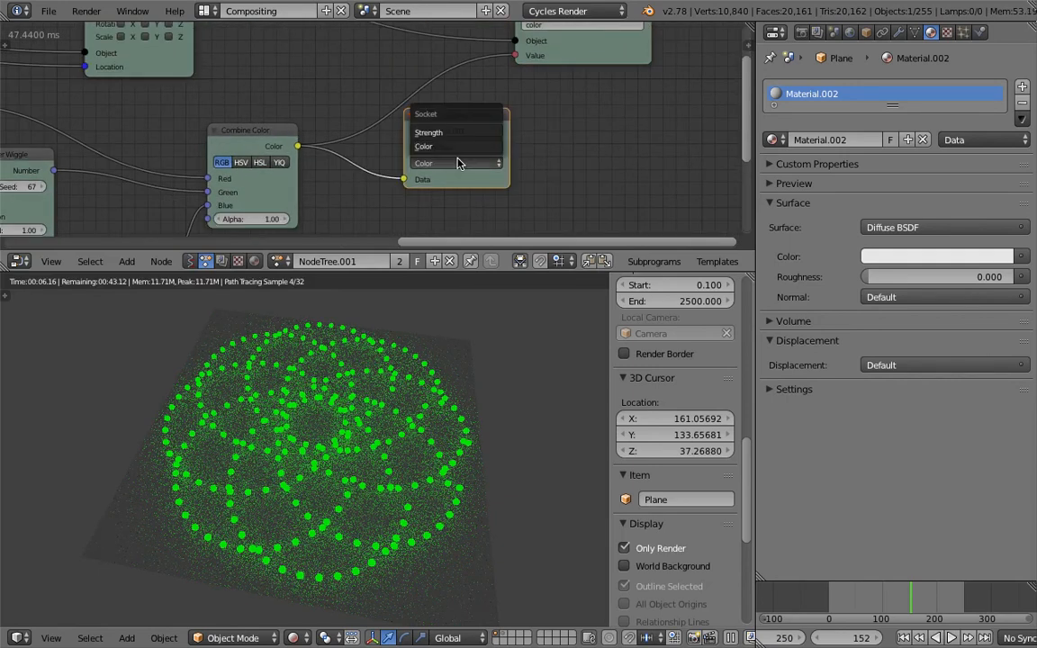
left_click(455, 150)
middle_click_drag(564, 110, 531, 134)
key("ctrl+s")
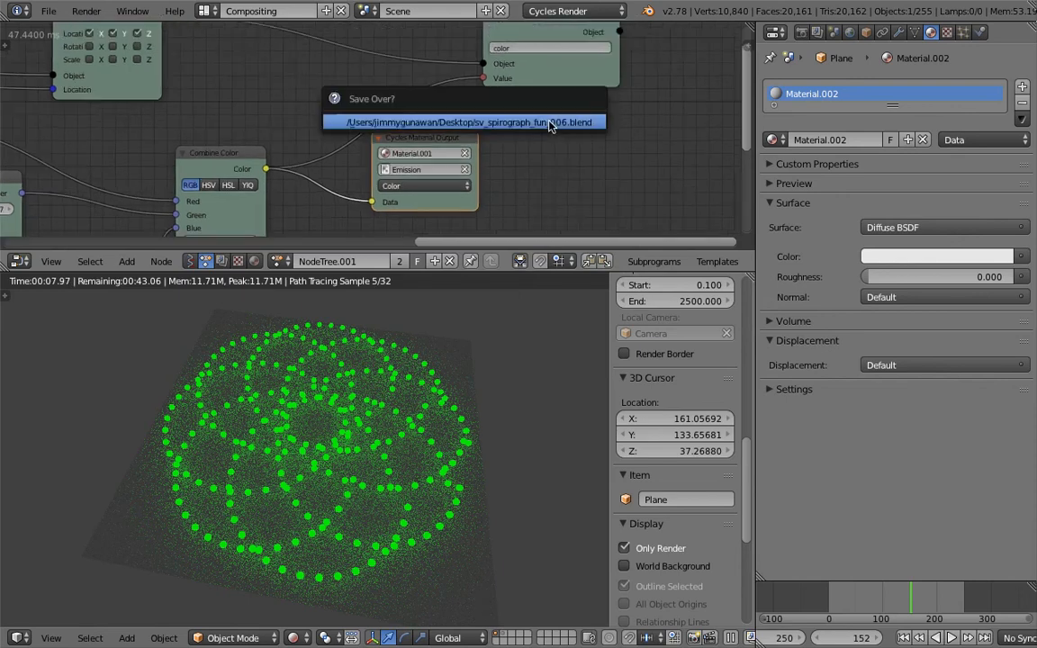
left_click(549, 126)
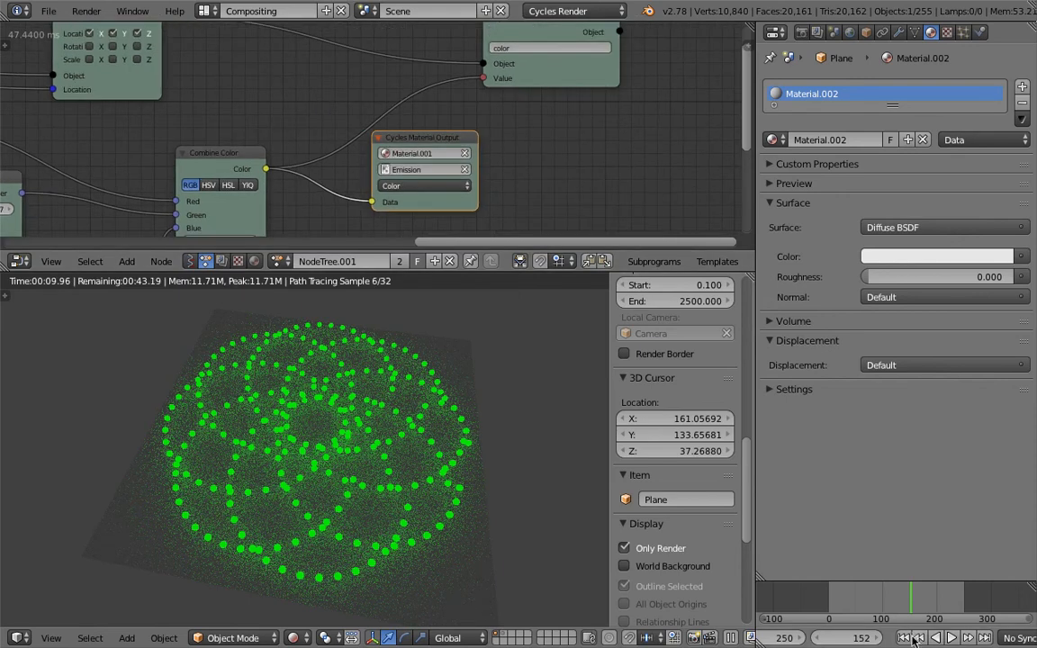
- Rewind the animation to its start and play it briefly to check the spheres' emission color
left_click(911, 636)
key("alt+a")
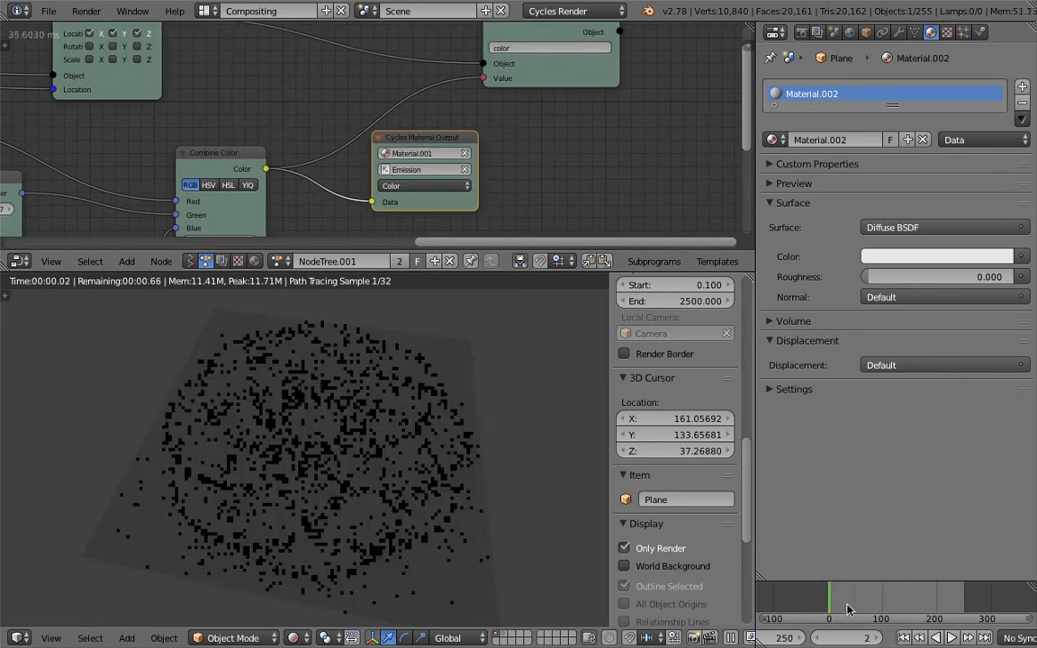
key("alt+a")
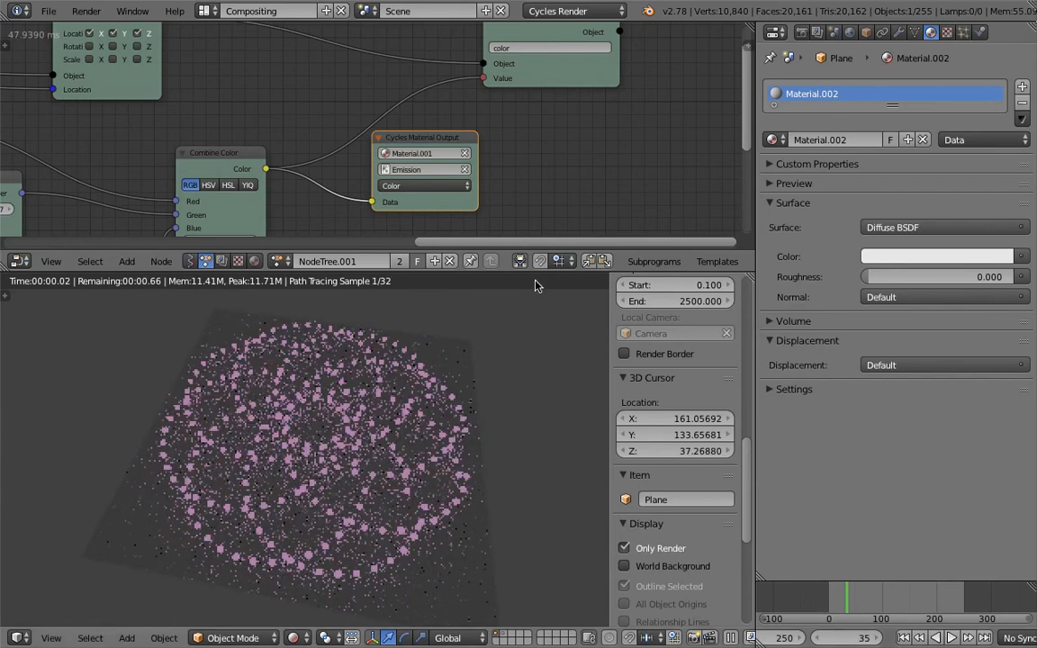
- Delete the Cycles Material Output node
left_click_drag(434, 135, 444, 139)
left_click(442, 186)
left_click(443, 185)
key("x")
- Reposition the Object Attribute Output node and add a Set Vertex Color node below it
left_click_drag(542, 84, 550, 102)
scroll(538, 112, "down", 2)
middle_click_drag(537, 111, 524, 159)
left_click_drag(506, 93, 468, 51)
middle_click_drag(290, 152, 446, 120)
scroll(492, 162, "down", 1)
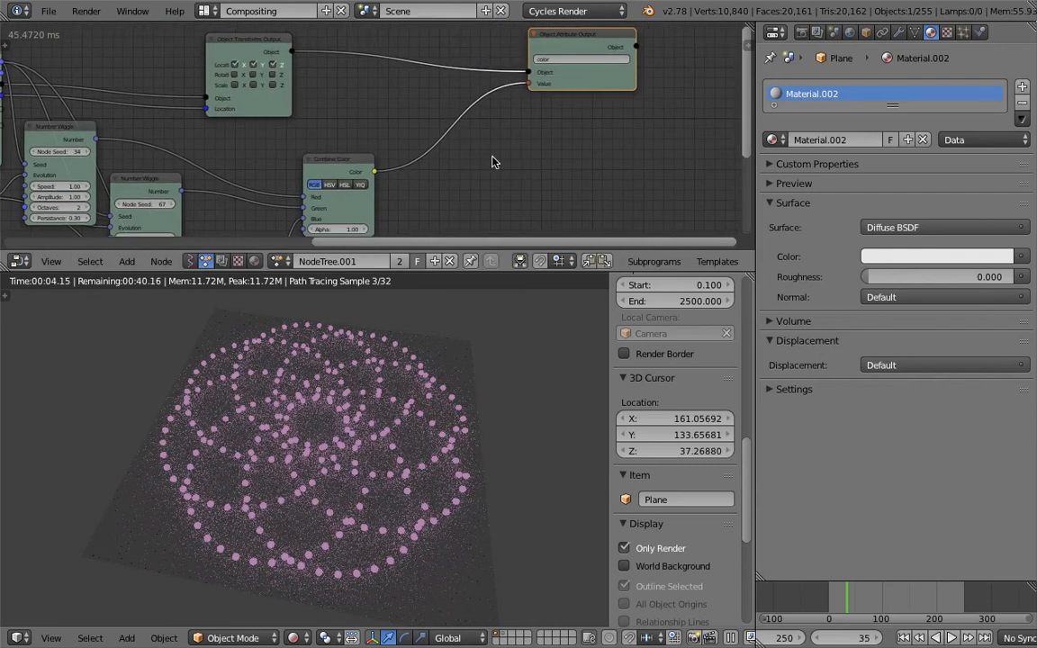
key("shift+a")
left_click(492, 158)
type("vertex")
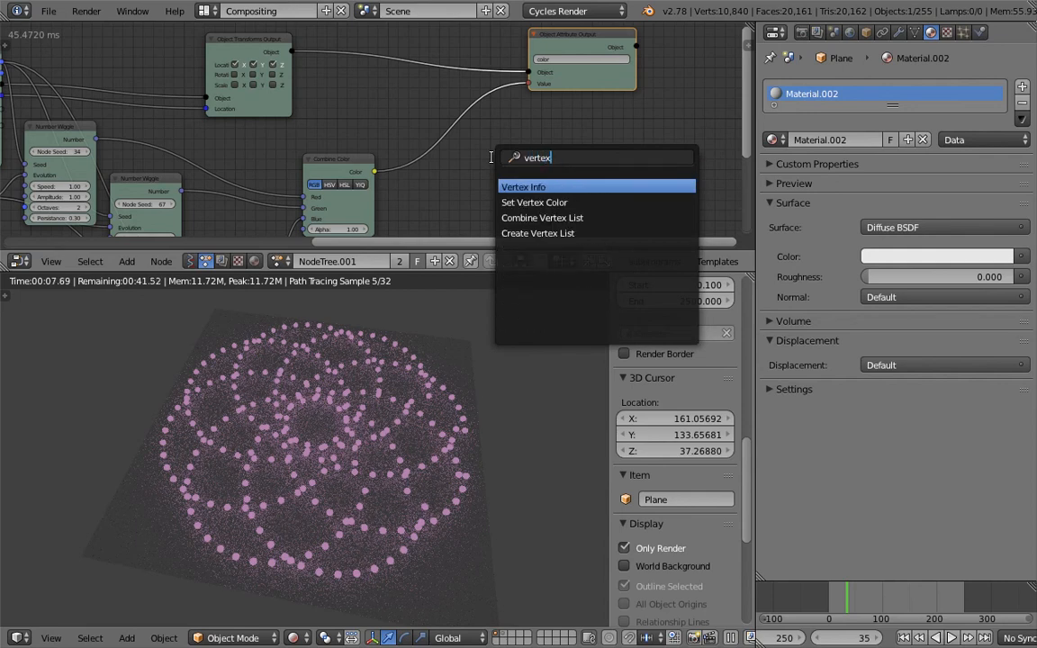
key("Down")
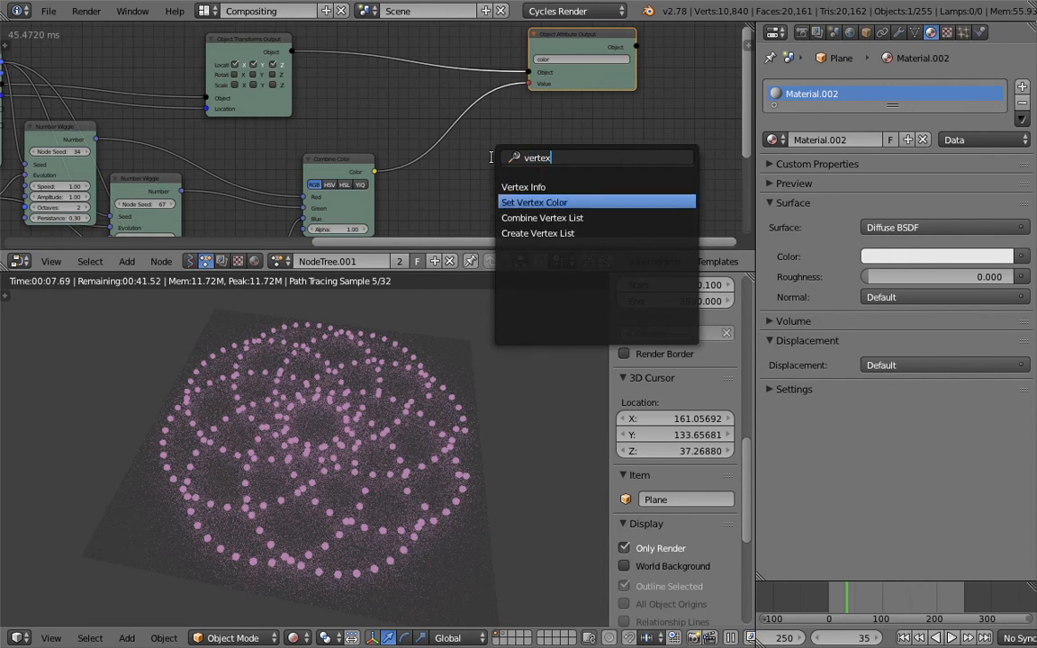
key("Return")
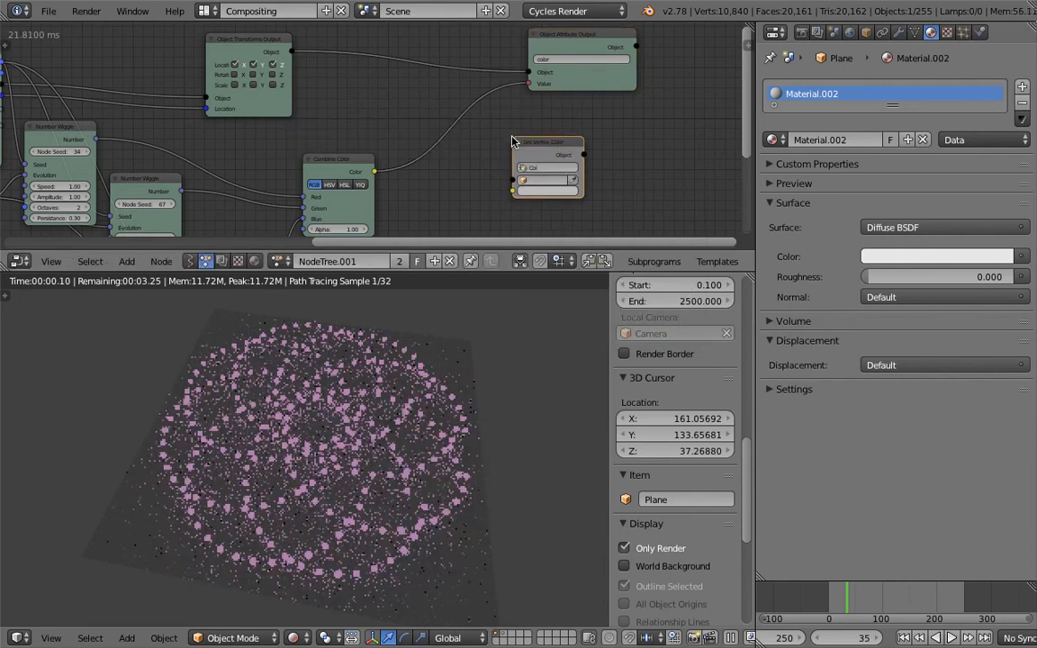
left_click(511, 142)
- Connect the Object Transforms Output's Object and the Combine Color output to the Set Vertex Color node, and save the scene
scroll(531, 126, "up", 1)
middle_click_drag(559, 113, 487, 102)
scroll(487, 103, "down", 1)
left_click_drag(487, 103, 392, 102)
left_click_drag(253, 91, 490, 191)
left_click_drag(413, 126, 470, 124)
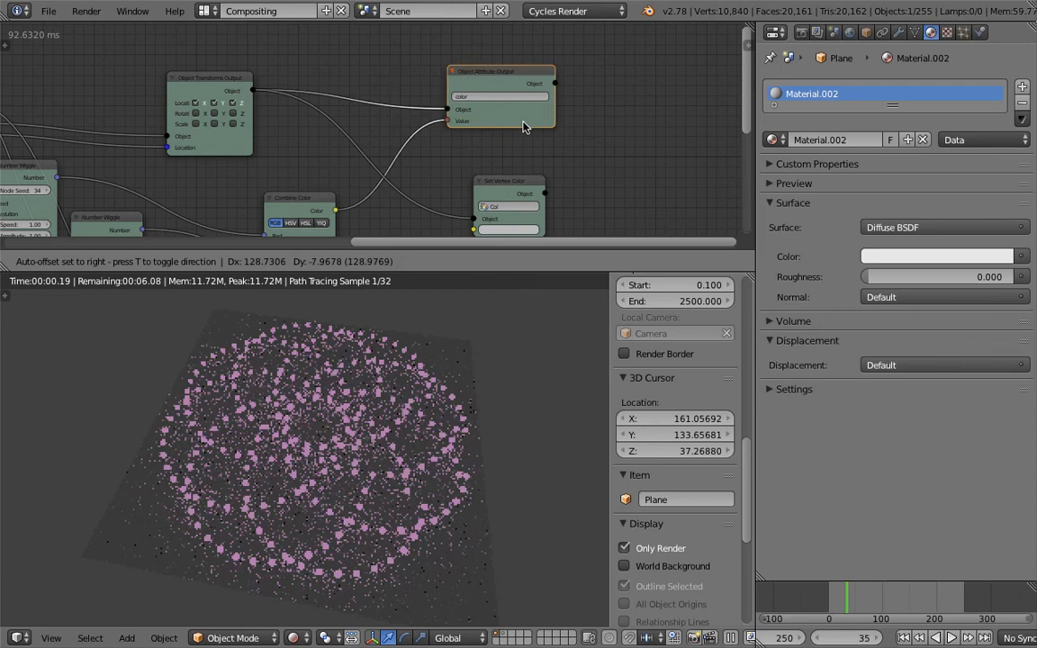
left_click_drag(335, 210, 473, 229)
left_click_drag(502, 191, 487, 164)
key("ctrl+s")
left_click(487, 164)
- Show Material.002's shader nodes in the node editor and add an Attribute node before the Diffuse BSDF
left_click(260, 261)
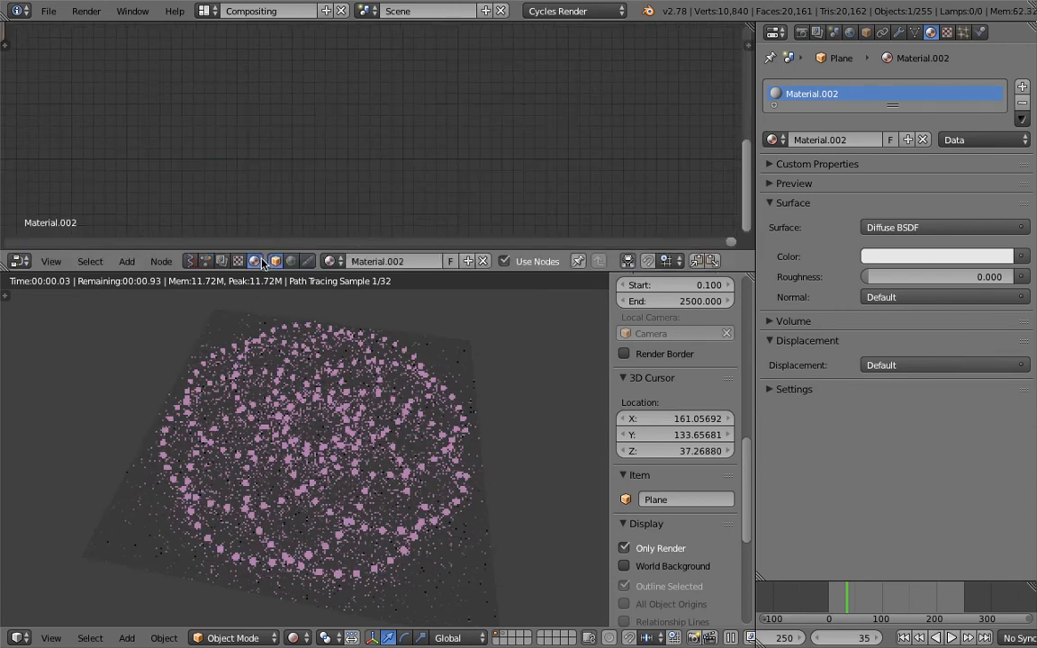
middle_click_drag(63, 59, 487, 139)
scroll(486, 139, "up", 3)
middle_click_drag(206, 135, 375, 155)
key("space")
type("att")
key("Down")
key("Down")
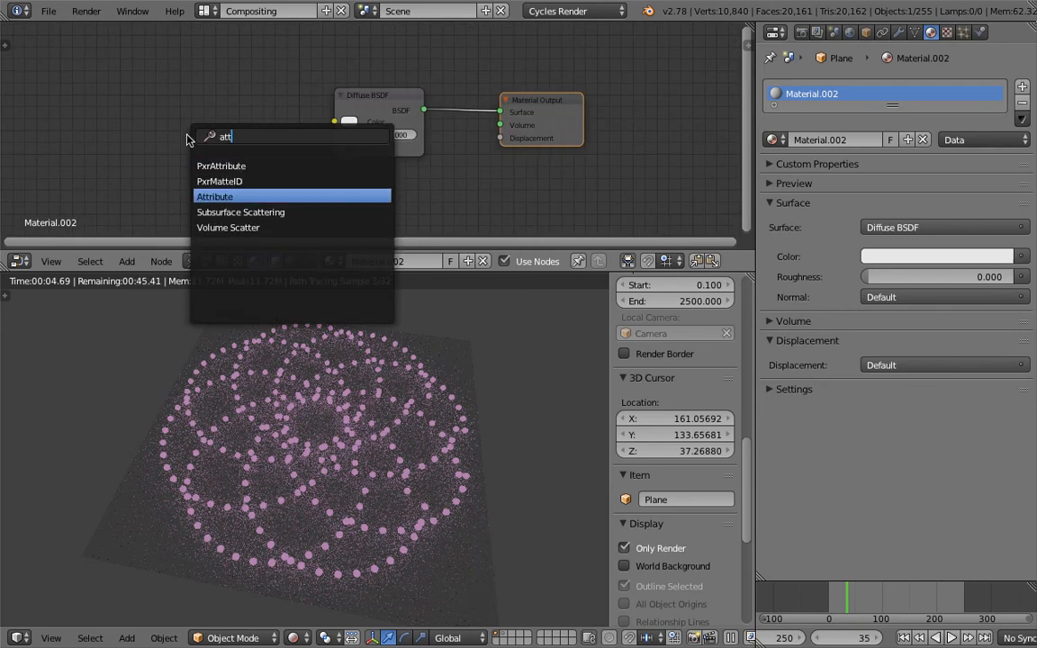
key("Return")
left_click(185, 105)
- Set the Attribute node's name to Col and connect its Color output to the Diffuse BSDF's Color
scroll(216, 161, "up", 1)
type("Col")
key("Return")
left_click_drag(260, 121, 332, 121)
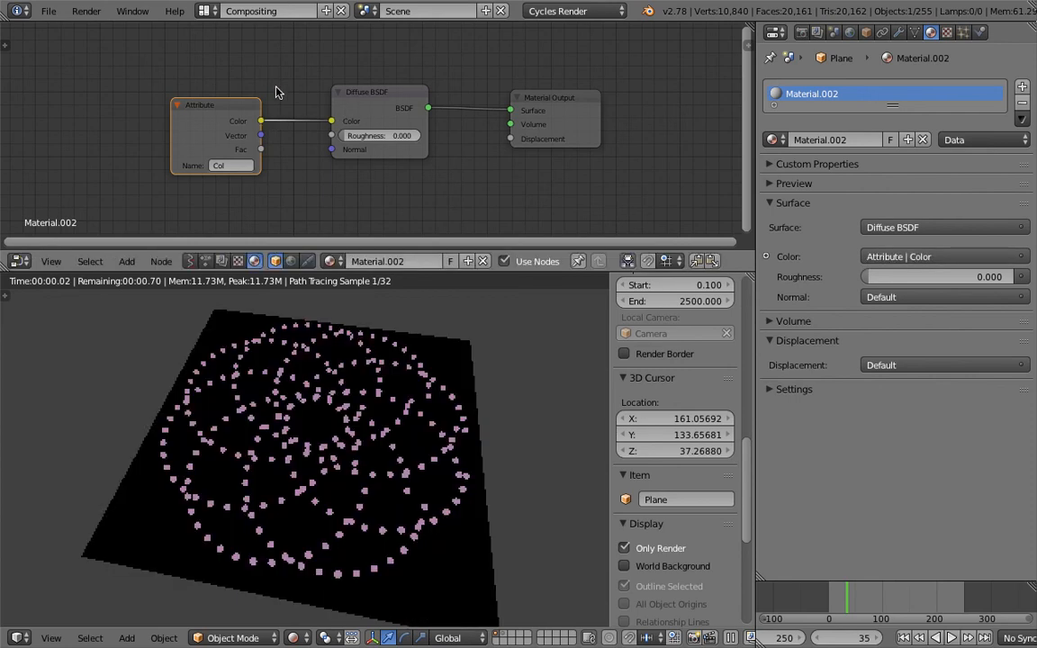
- Save the scene, select an icosphere on the spirograph, and inspect its object settings and mesh vertex color layers
key("ctrl+s")
left_click(441, 385)
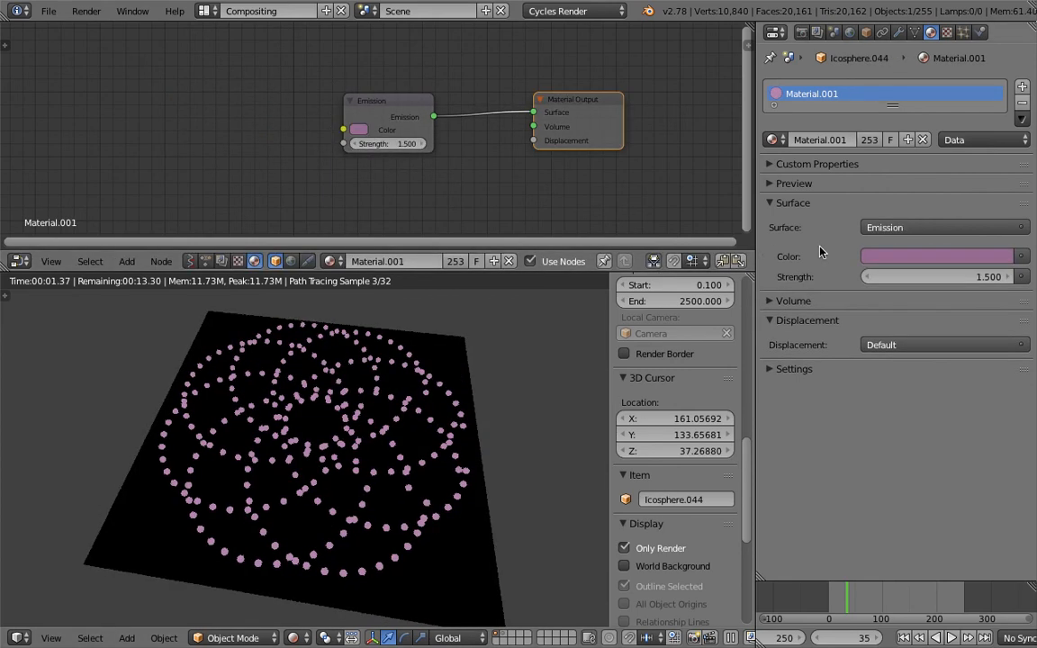
left_click(866, 32)
scroll(811, 316, "down", 4)
scroll(878, 544, "up", 2)
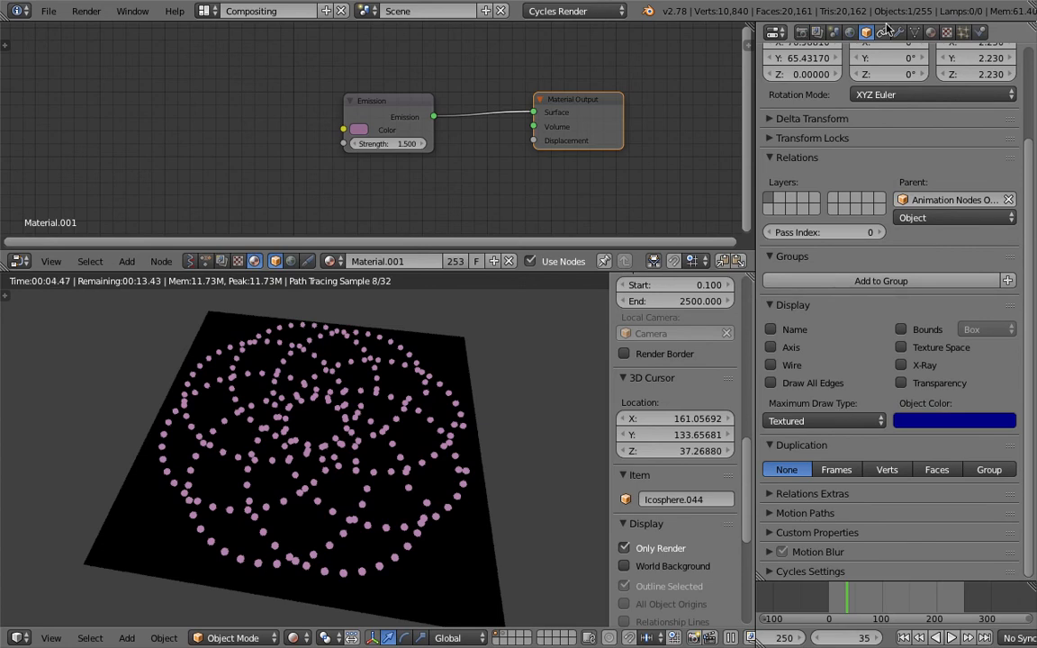
left_click(915, 32)
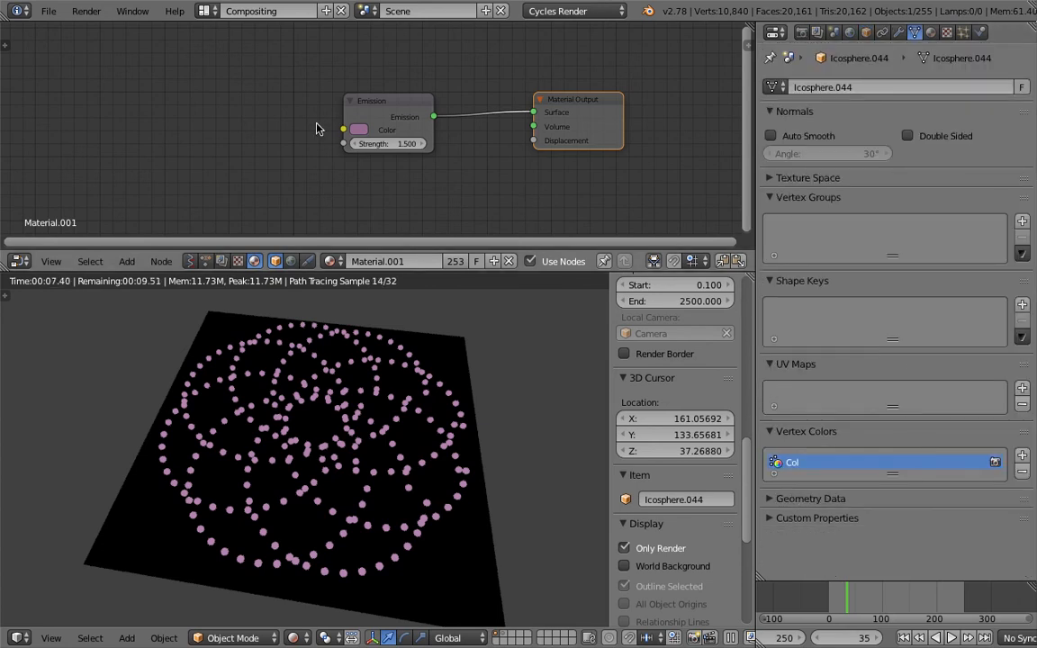
- Add an Attribute node named Col to Material.001 and connect its Color output to the Emission node's Color
scroll(240, 131, "down", 2)
scroll(247, 117, "up", 4)
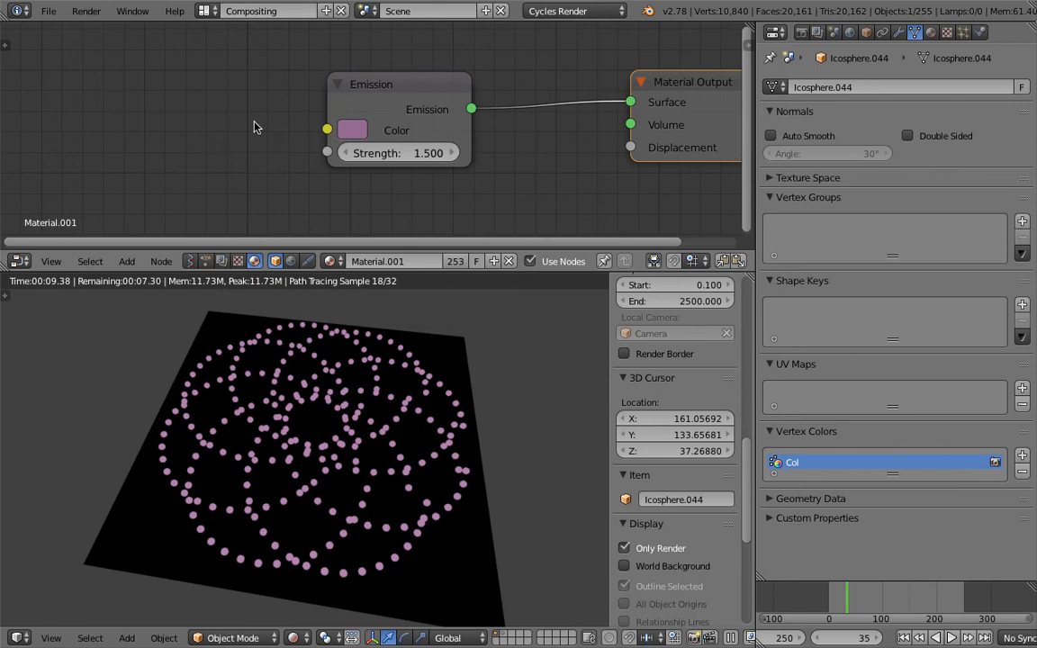
key("shift+a")
left_click(248, 121)
type("att")
left_click(275, 179)
left_click(112, 123)
left_click_drag(162, 99, 327, 129)
left_click(115, 170)
type("Col")
key("Return")
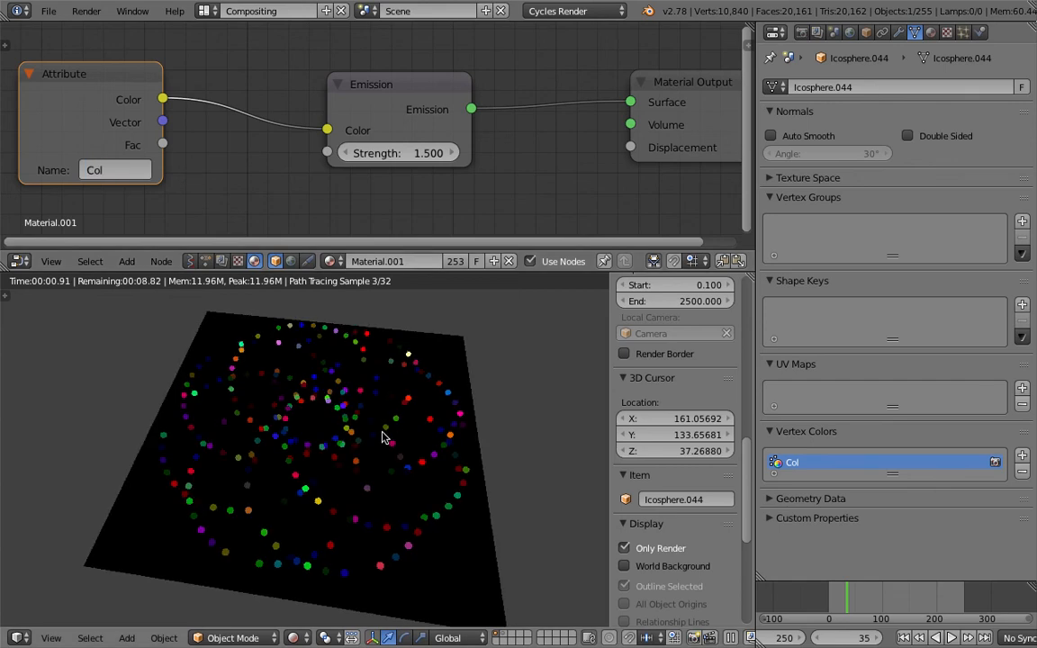
- Set the Emission strength to 12.4 and move the Attribute node closer to the Emission node
middle_click_drag(386, 431, 410, 456)
left_click_drag(397, 153, 424, 153)
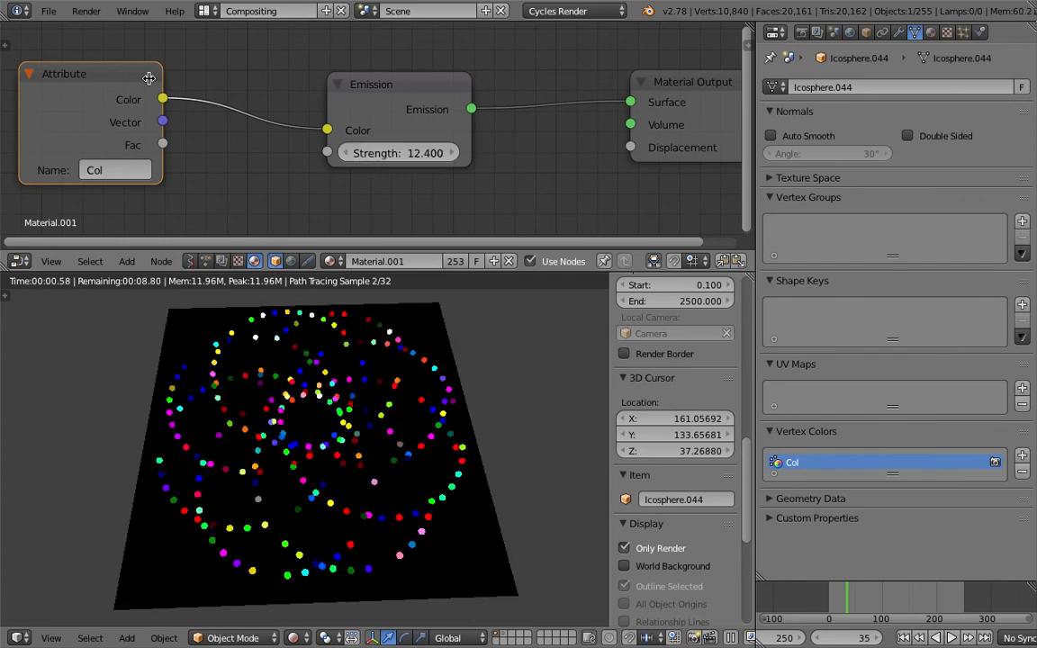
left_click_drag(148, 78, 188, 90)
- Examine the colored spheres up close, then compare wireframe and solid shading with the rendered view
scroll(397, 437, "up", 3)
scroll(400, 480, "up", 2)
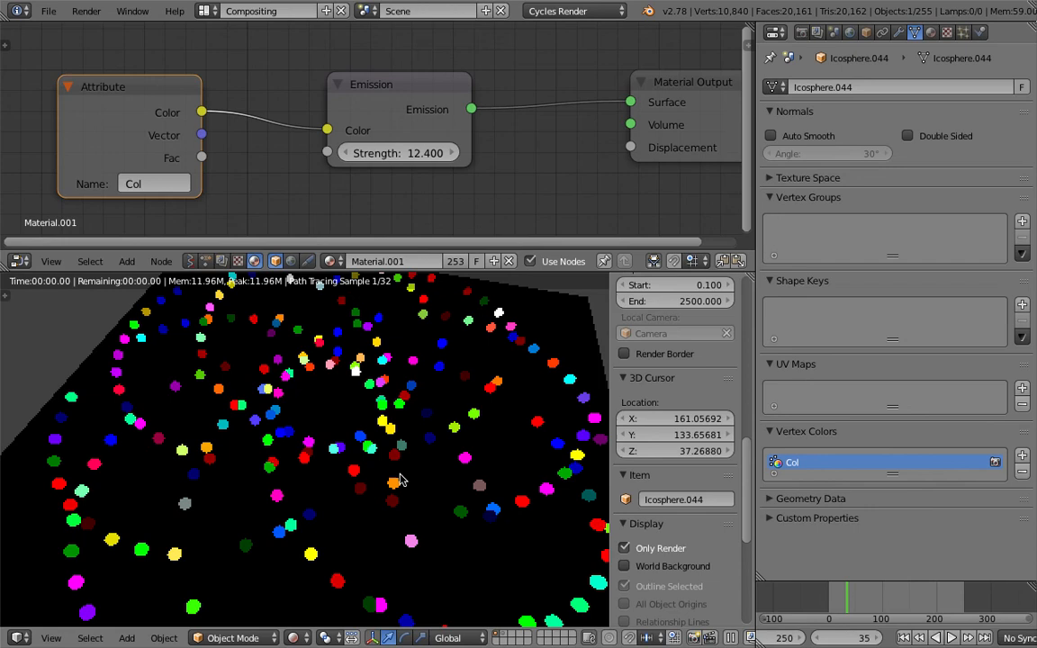
scroll(401, 480, "down", 5)
key("shift+z")
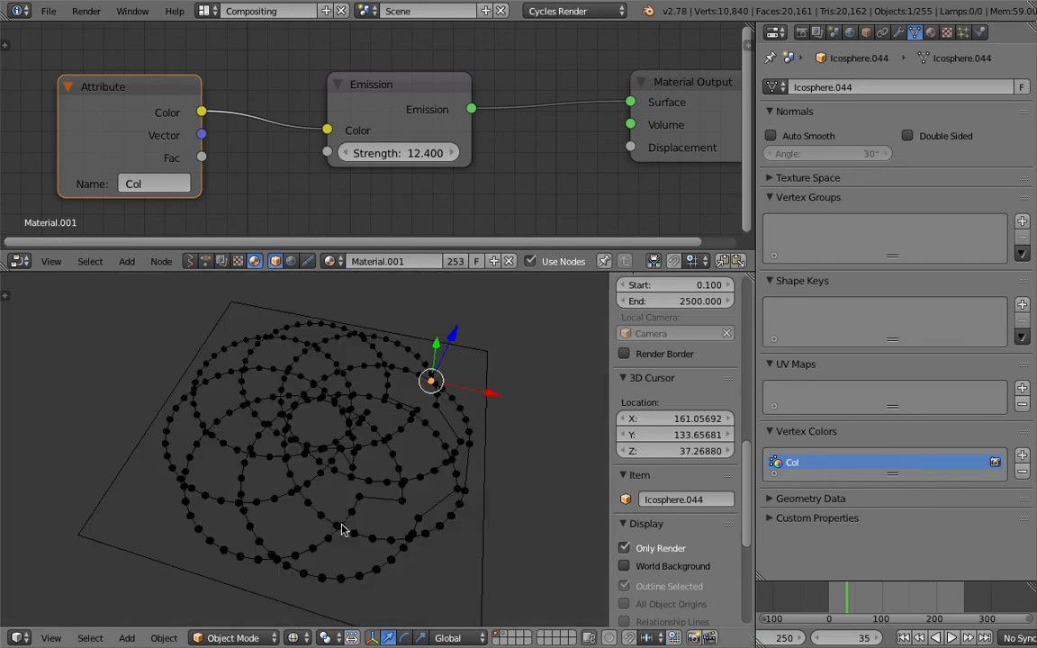
left_click(288, 638)
left_click(315, 583)
left_click(293, 637)
left_click(313, 531)
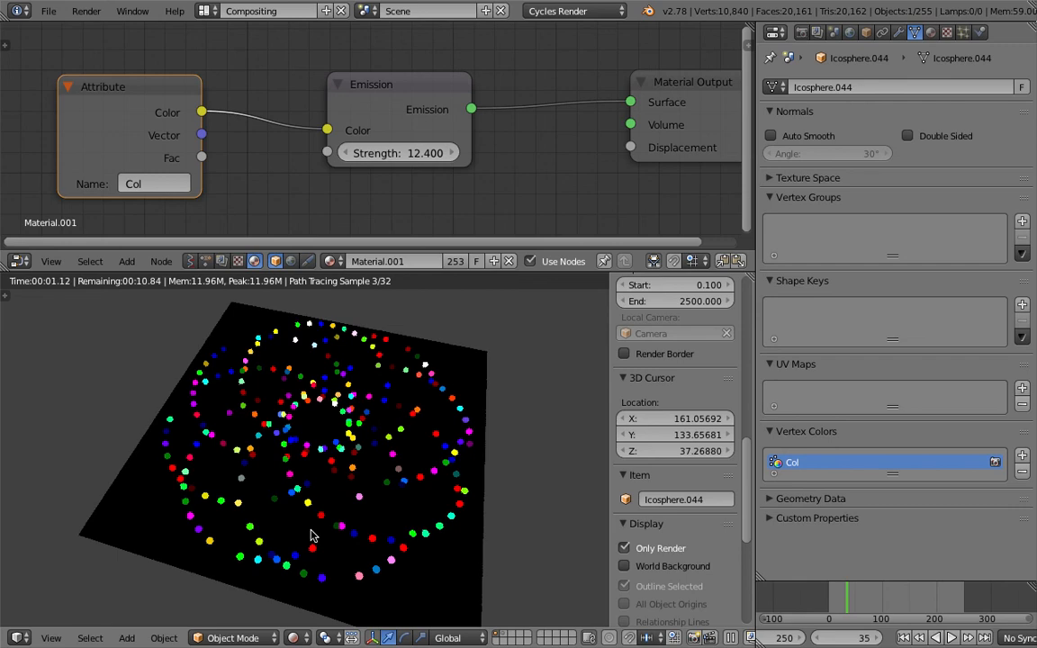
- Inspect the rendered spheres from several angles and select individual icospheres and the plane to compare their vertex color data
scroll(307, 536, "up", 4)
scroll(341, 482, "up", 5)
middle_click_drag(391, 459, 374, 407)
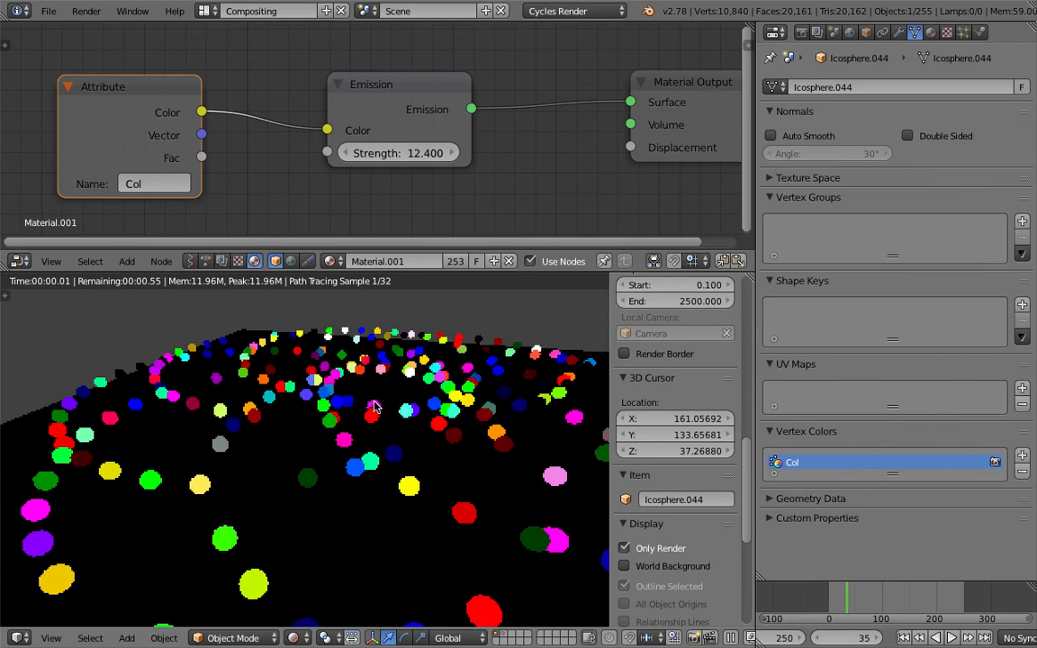
scroll(374, 407, "down", 5)
middle_click_drag(457, 486, 456, 439)
right_click(441, 432)
right_click(394, 425)
right_click(370, 412)
right_click(351, 401)
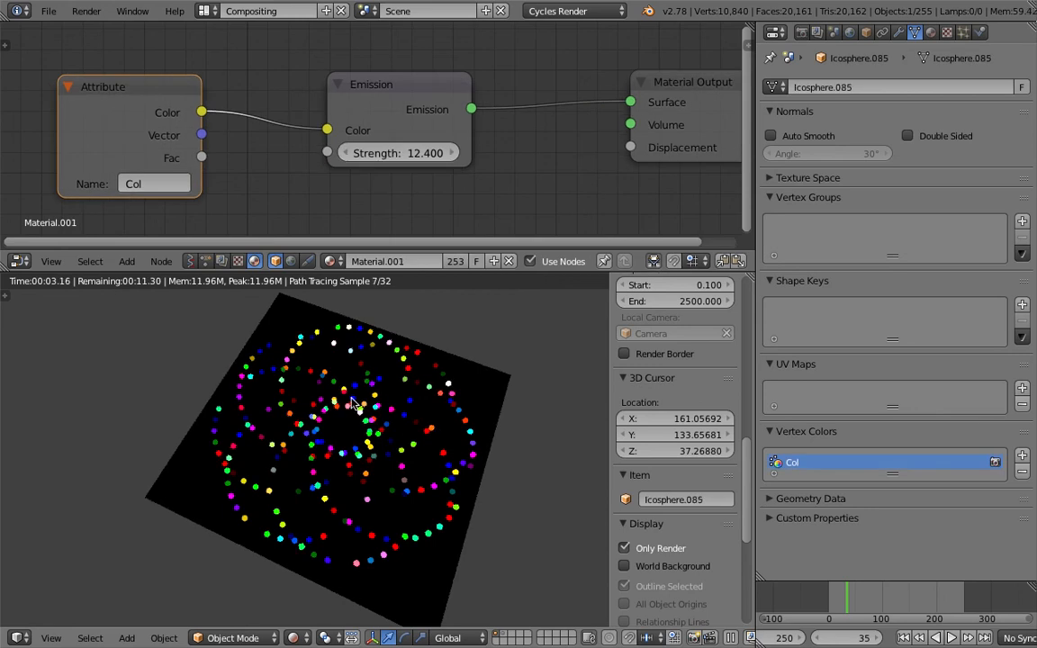
right_click(417, 383)
right_click(365, 323)
right_click(428, 387)
right_click(420, 405)
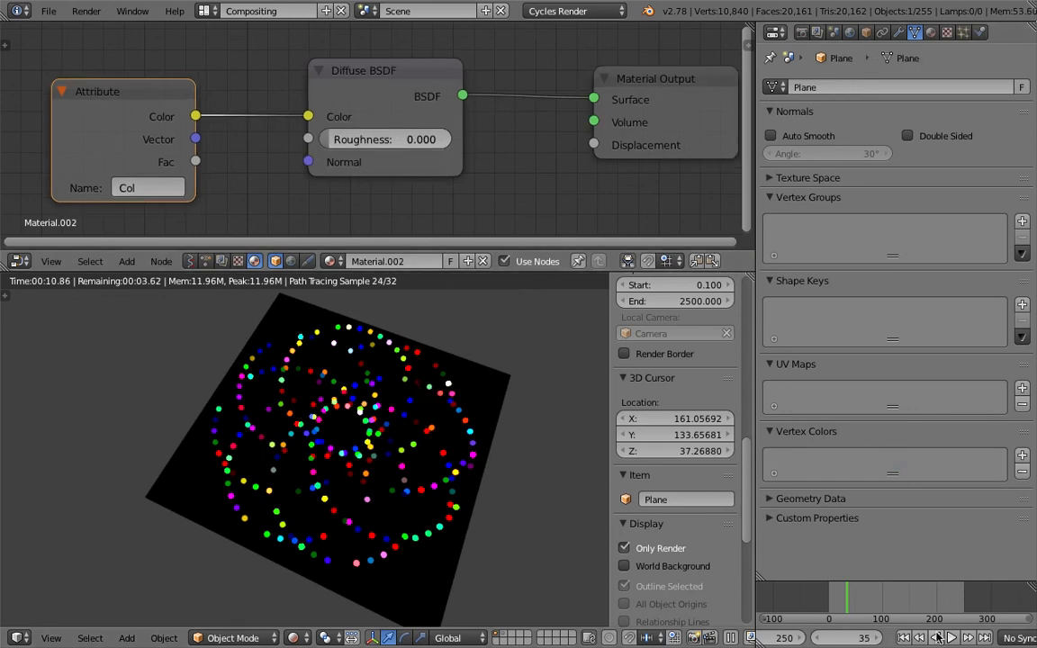
- Switch the viewport to solid shading, show the Animation Nodes tree, move the Object Instancer node away from Get List Length, and save
middle_click_drag(436, 435, 431, 446)
left_click(293, 639)
left_click(310, 519)
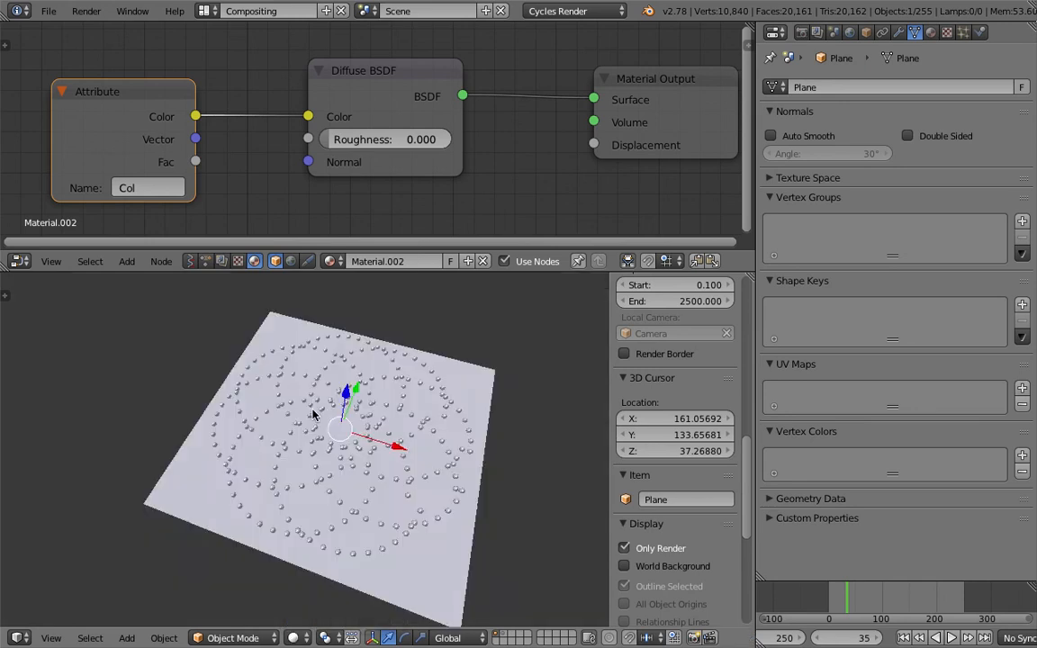
left_click(206, 261)
scroll(232, 187, "down", 8)
middle_click_drag(232, 188, 317, 122)
middle_click_drag(2, 147, 233, 121)
scroll(237, 108, "up", 4)
scroll(266, 99, "up", 1)
left_click_drag(277, 79, 213, 65)
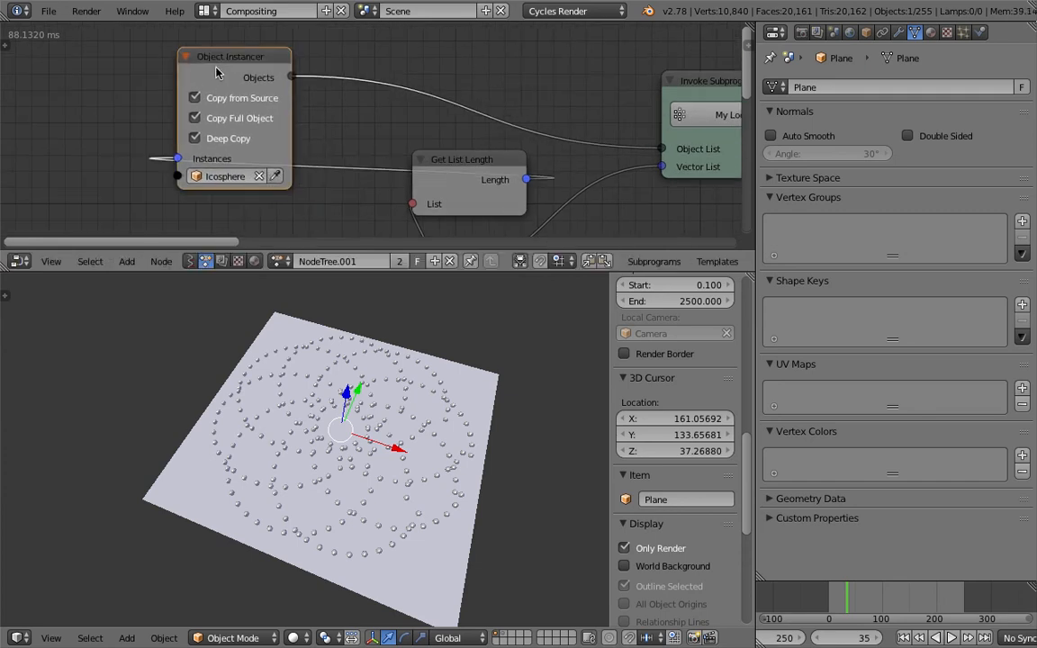
key("u")
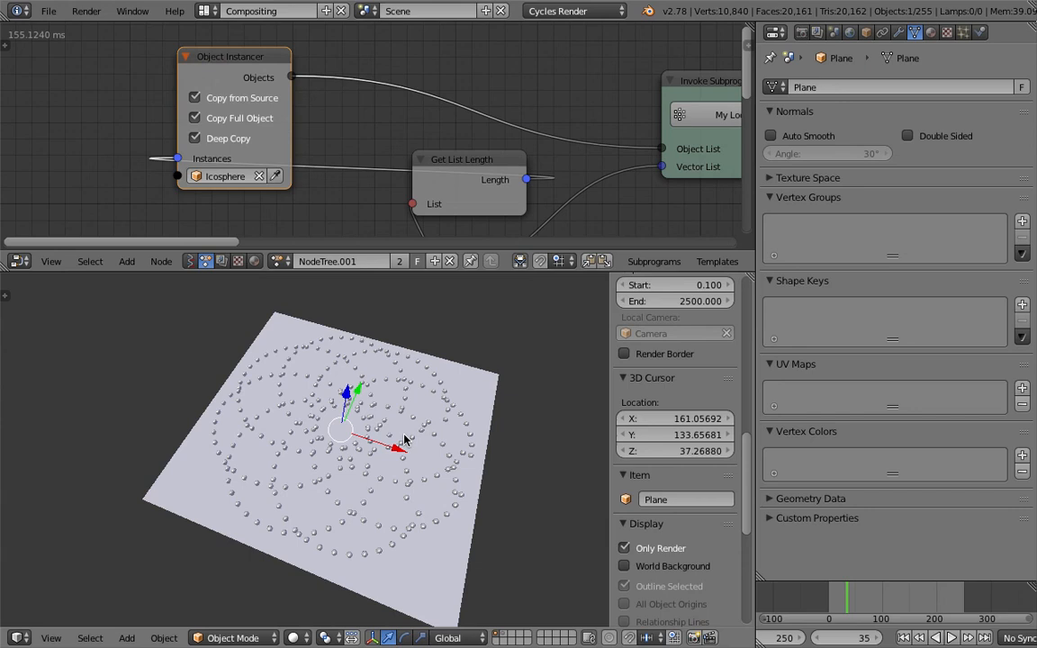
key("ctrl+s")
- Return the viewport to rendered shading and check the material settings of several icospheres
left_click(311, 435)
left_click(297, 638)
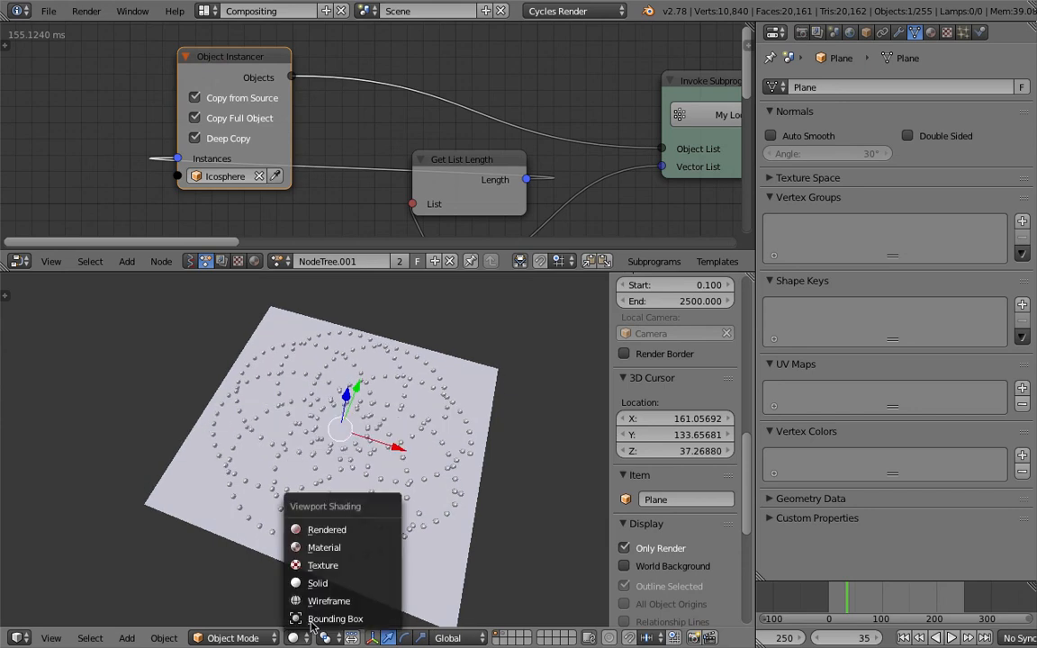
left_click(317, 530)
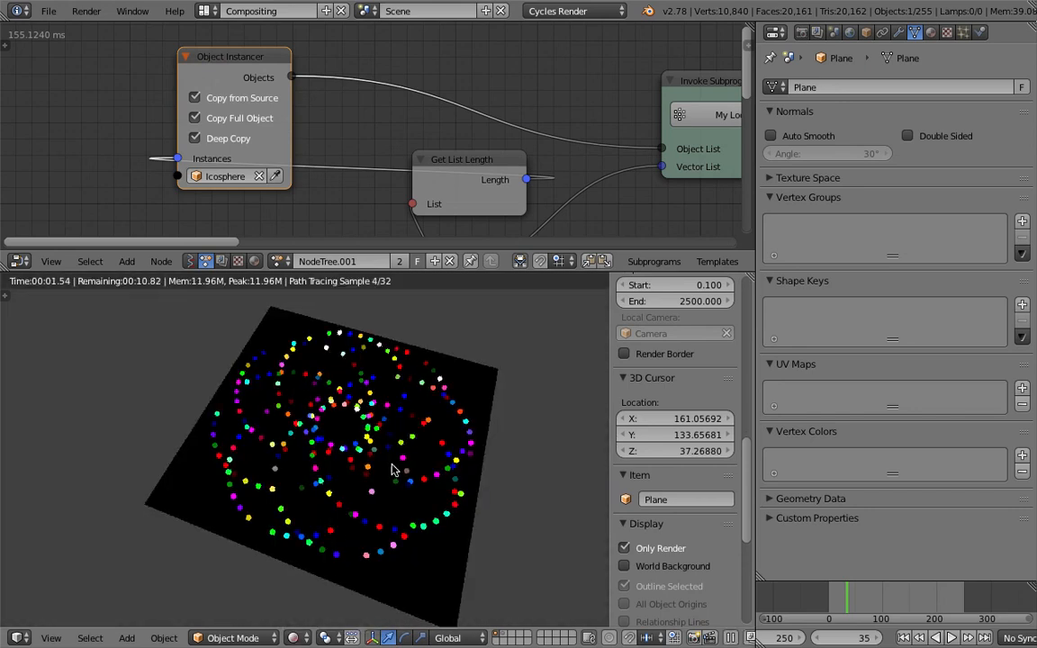
middle_click_drag(394, 468, 332, 475)
right_click(359, 427)
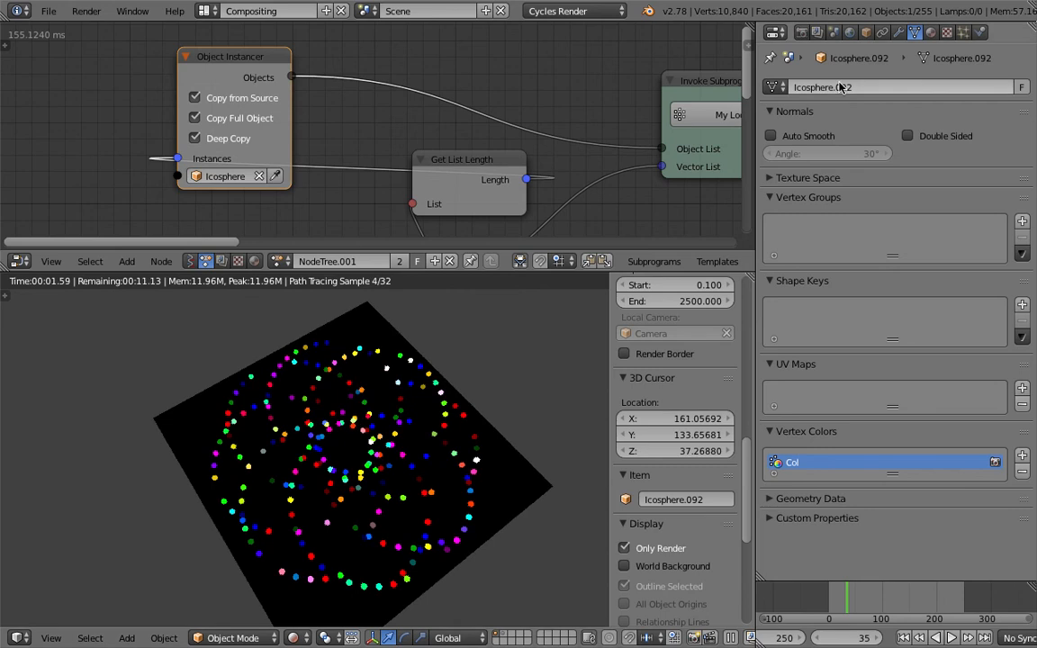
left_click(931, 32)
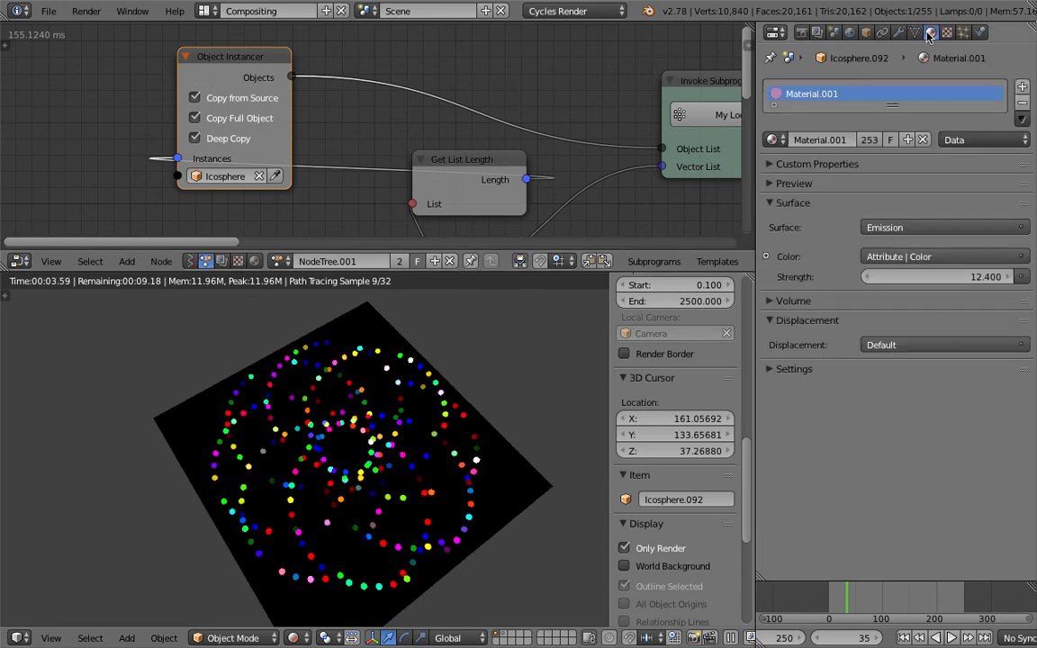
right_click(401, 426)
right_click(424, 448)
scroll(402, 427, "up", 3)
middle_click_drag(402, 427, 415, 432)
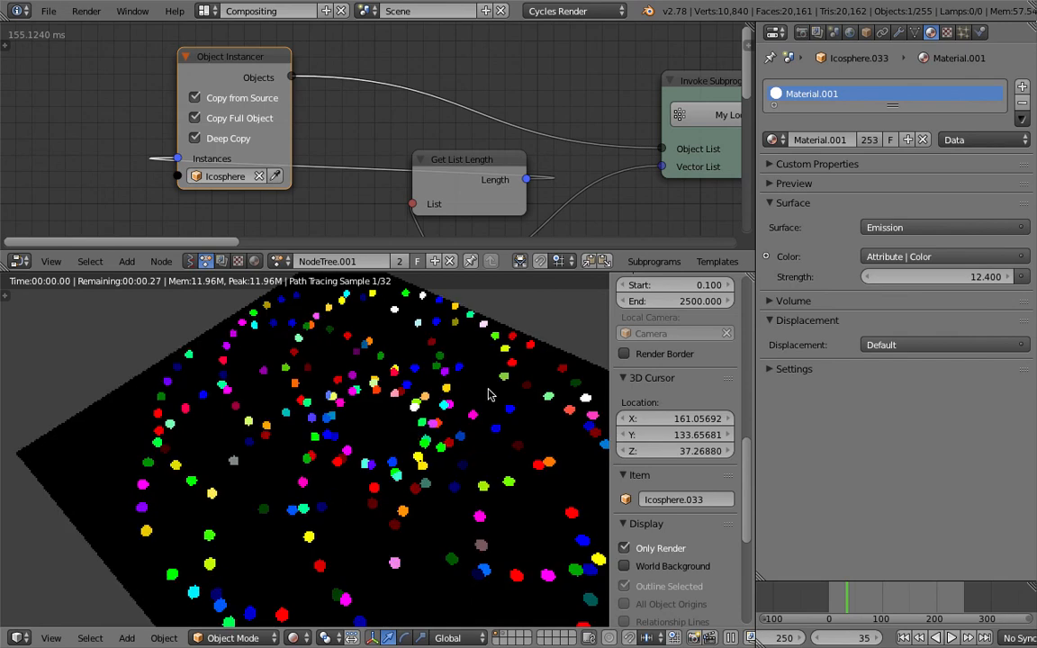
- Show Material.001's shader nodes for an icosphere and move the Material Output node closer to the Emission node
left_click(254, 261)
key("Home")
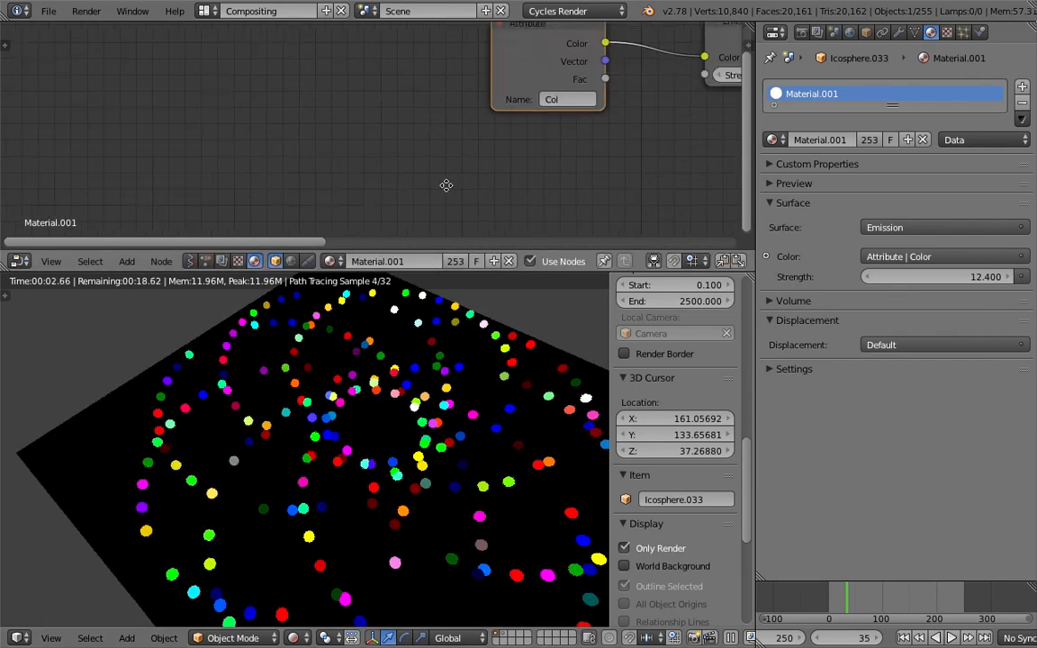
right_click(371, 344)
left_click_drag(625, 101, 535, 106)
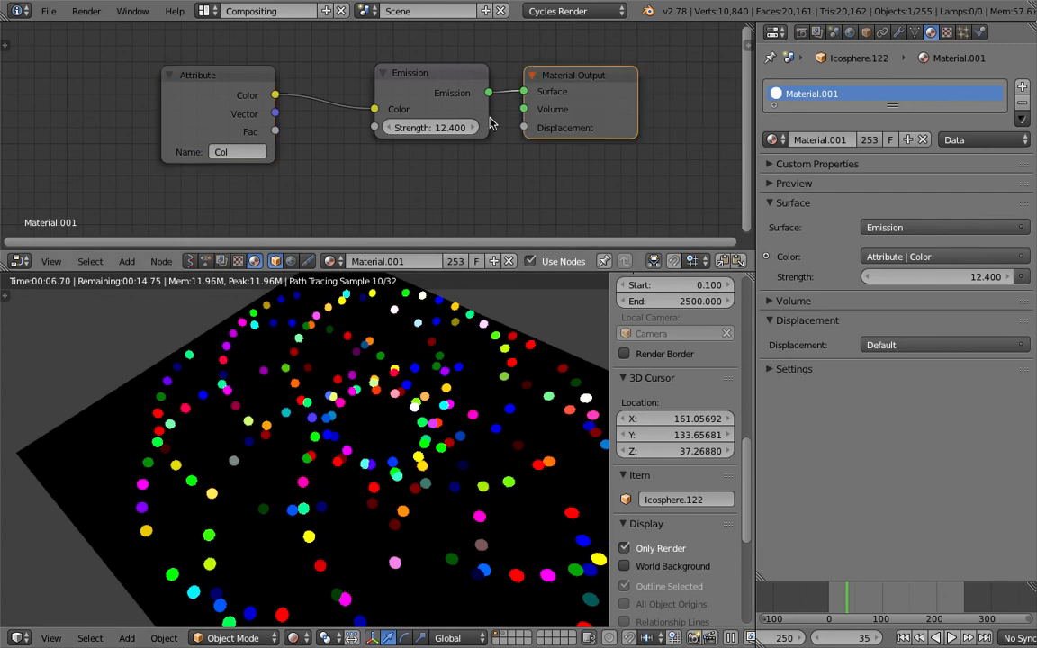
- Examine the spheres up close and raise the Emission strength to 20.1
scroll(425, 451, "up", 4)
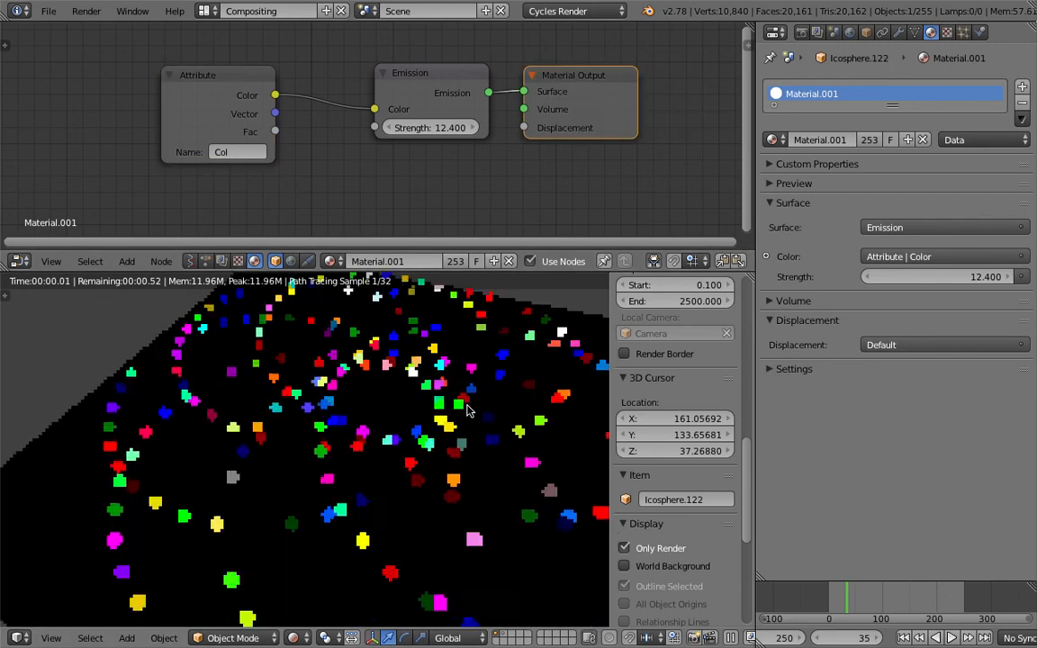
scroll(425, 460, "up", 1)
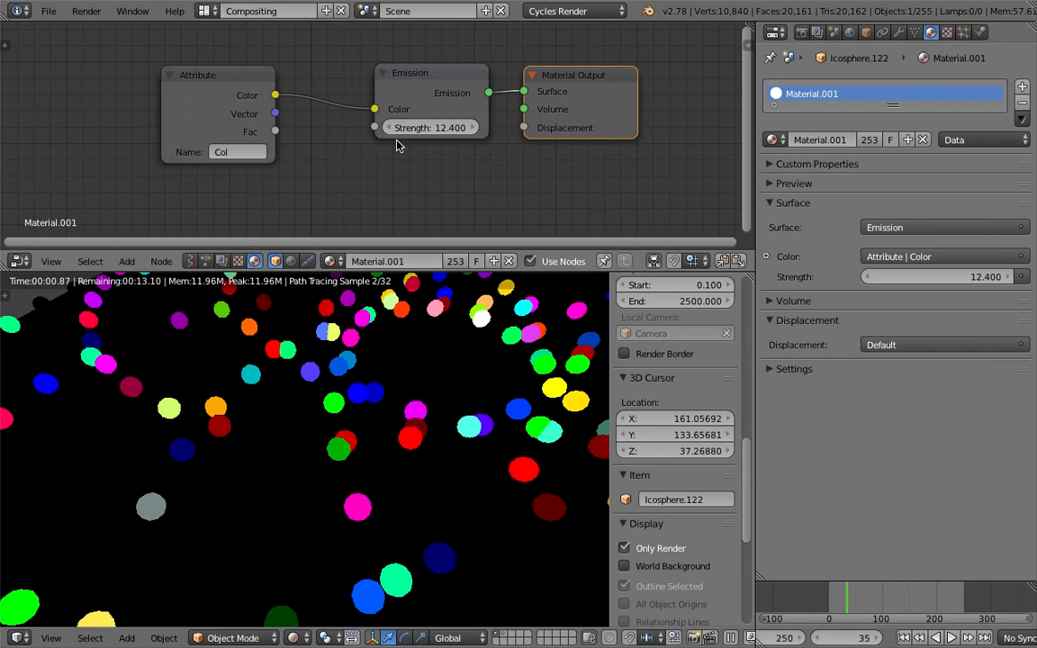
left_click(423, 133)
left_click_drag(428, 128, 498, 128)
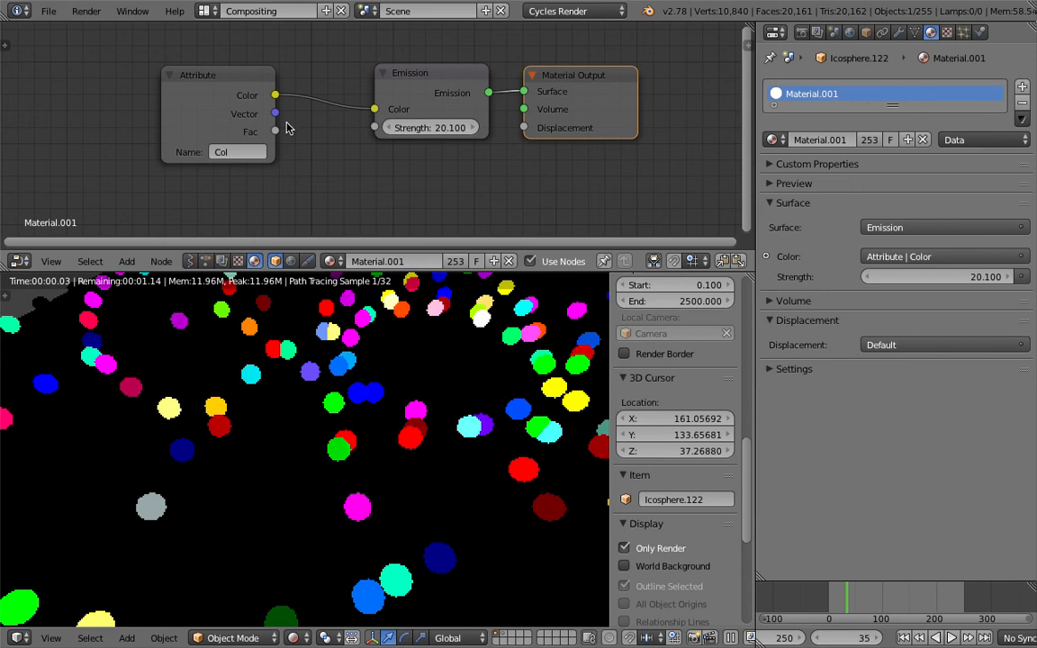
- Disconnect the Attribute node from the Emission Color and set the Emission strength to 17.9
scroll(392, 382, "down", 2)
left_click_drag(374, 109, 341, 143)
left_click_drag(408, 128, 389, 128)
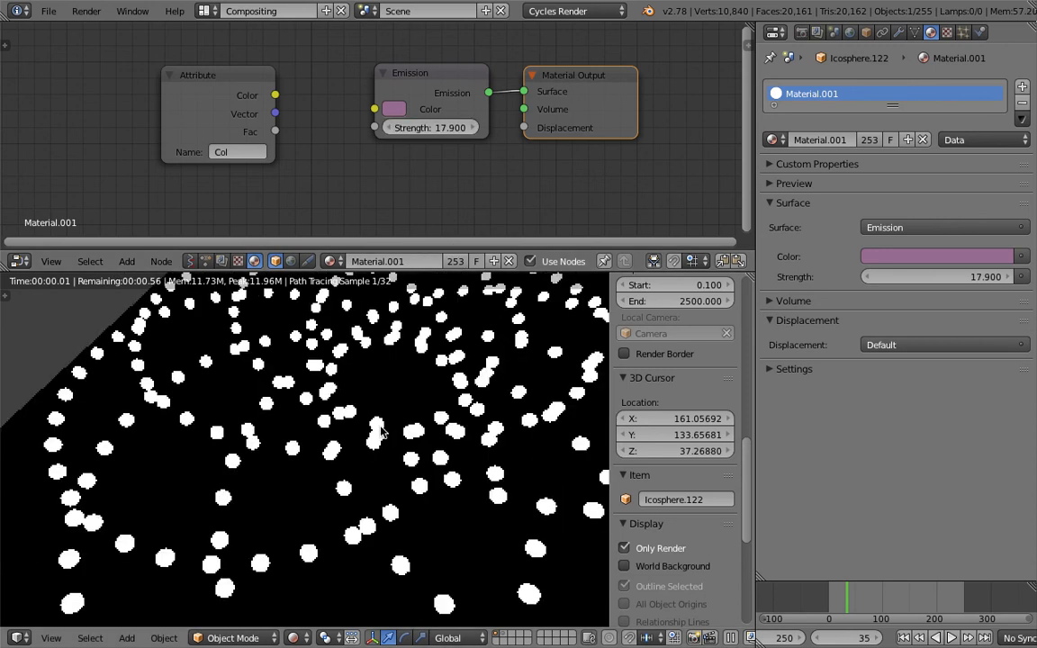
- Delete the Attribute node from the plane's Material.002 and connect Attribute Color to Emission Color in the icospheres' Material.001
right_click(382, 387)
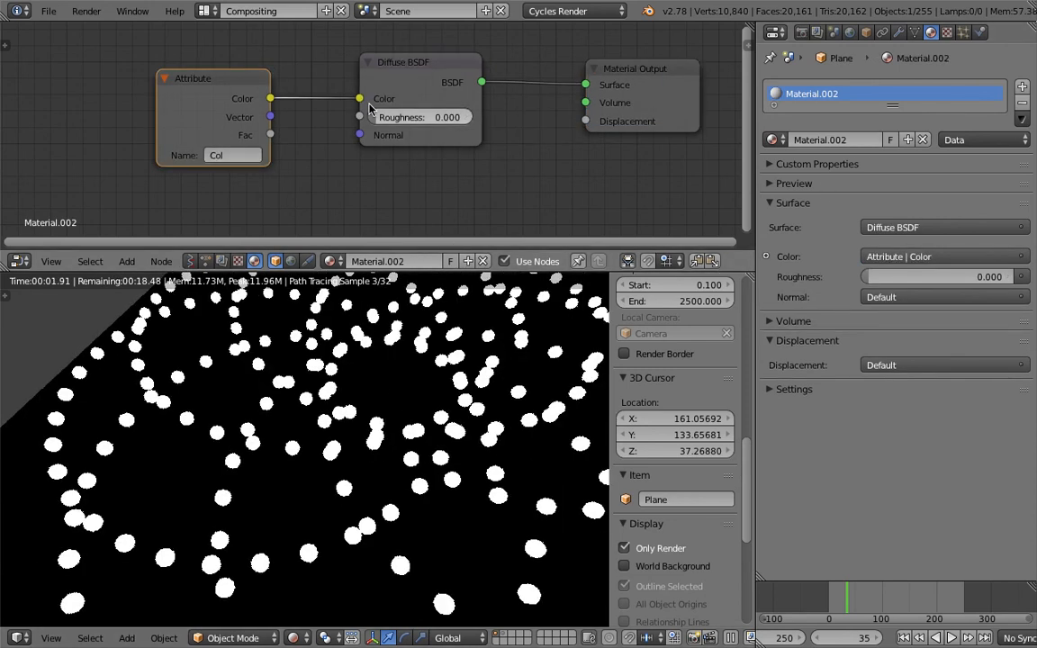
key("x")
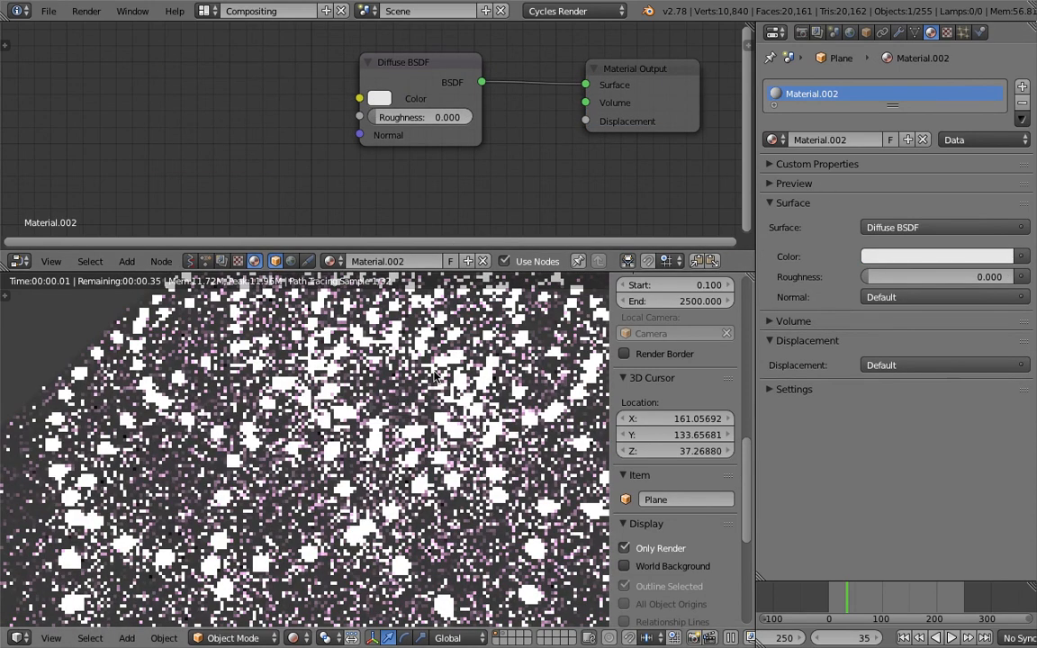
right_click(440, 367)
left_click_drag(275, 94, 375, 109)
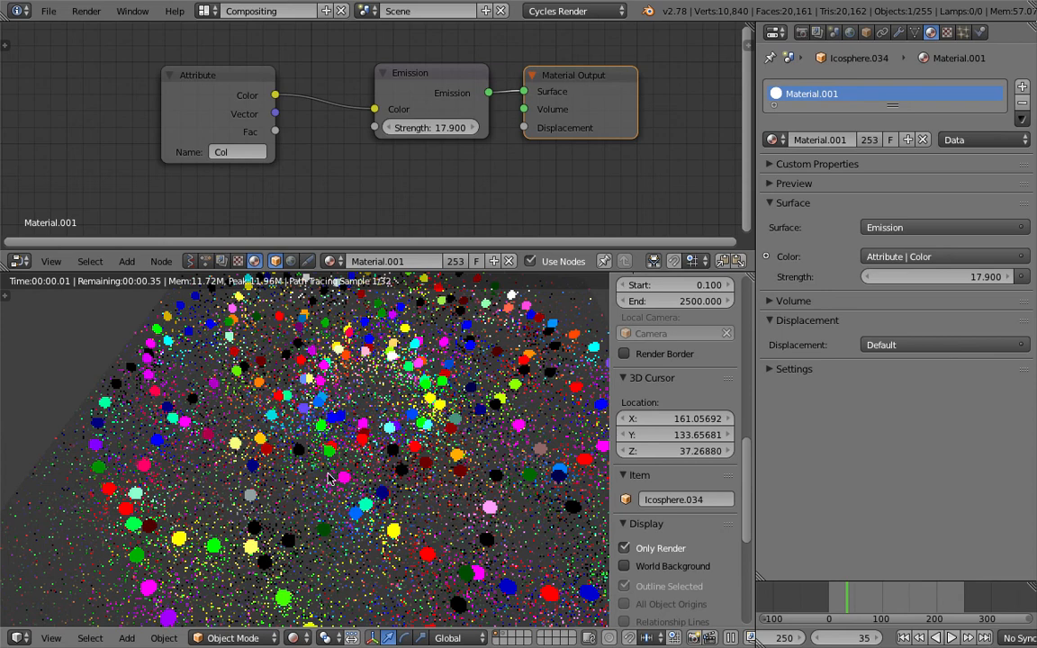
- Try an Emission strength of 5 in Material.001, then raise it to 11.7
left_click(416, 126)
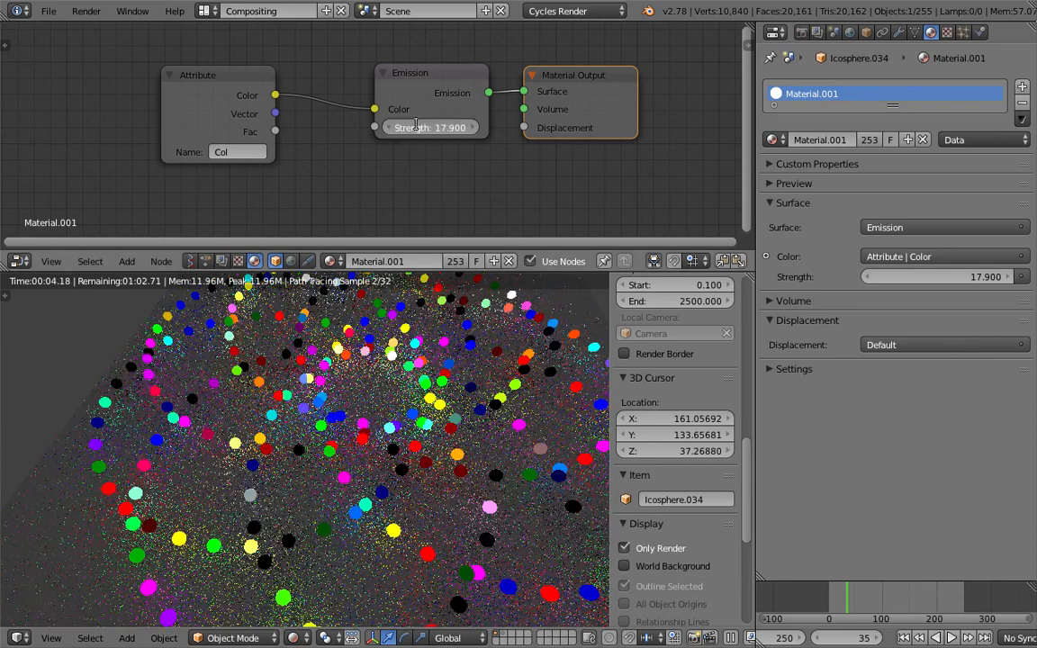
type("5")
key("Return")
left_click_drag(414, 123, 484, 123)
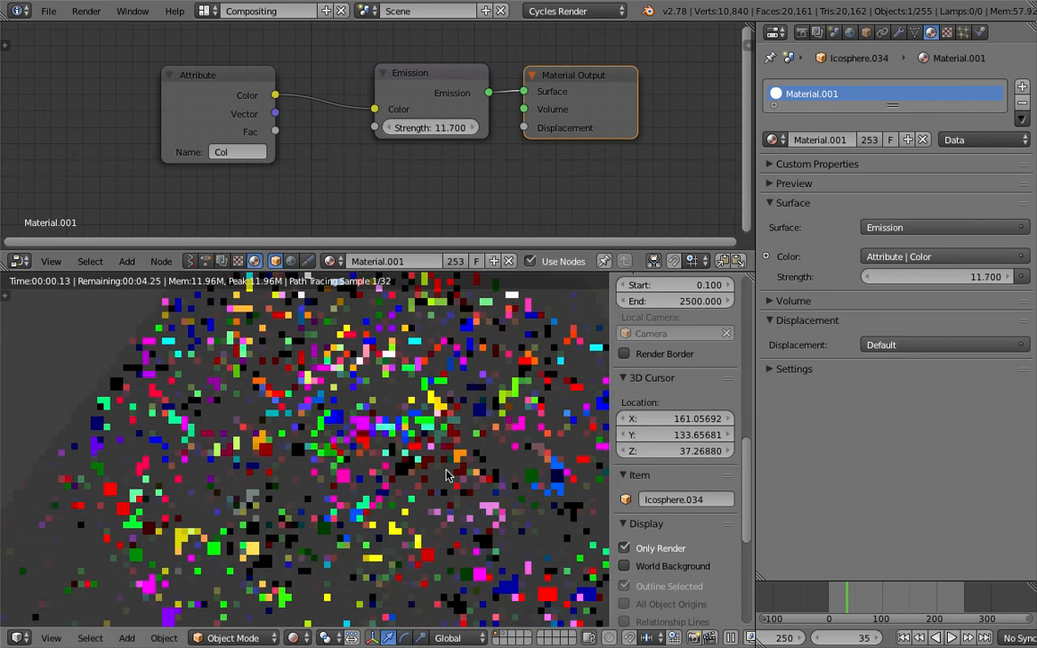
left_click(536, 385)
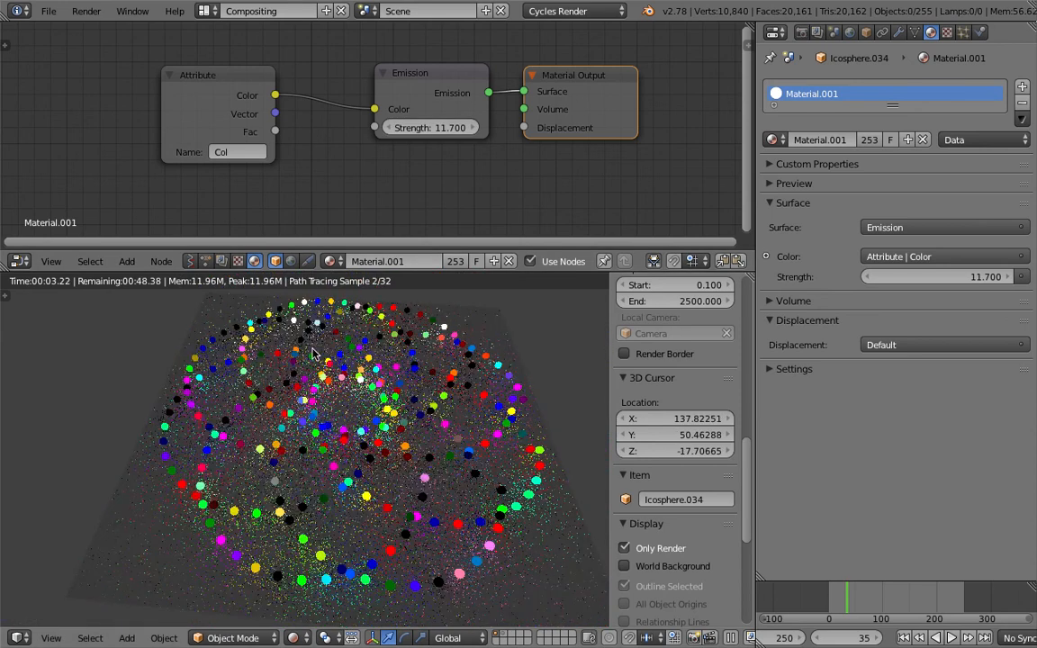
- Show the Animation Nodes tree in a taller node editor and bring the Number Wiggle nodes into view
left_click(206, 261)
scroll(261, 81, "down", 4)
middle_click_drag(262, 170, 206, 101)
scroll(258, 167, "down", 3)
scroll(302, 137, "up", 3)
left_click_drag(491, 270, 491, 307)
middle_click_drag(446, 202, 318, 192)
- Advance the timeline to frame 79 to check the sphere colors against the Number Wiggle nodes
left_click(856, 601)
left_click(865, 602)
left_click(872, 602)
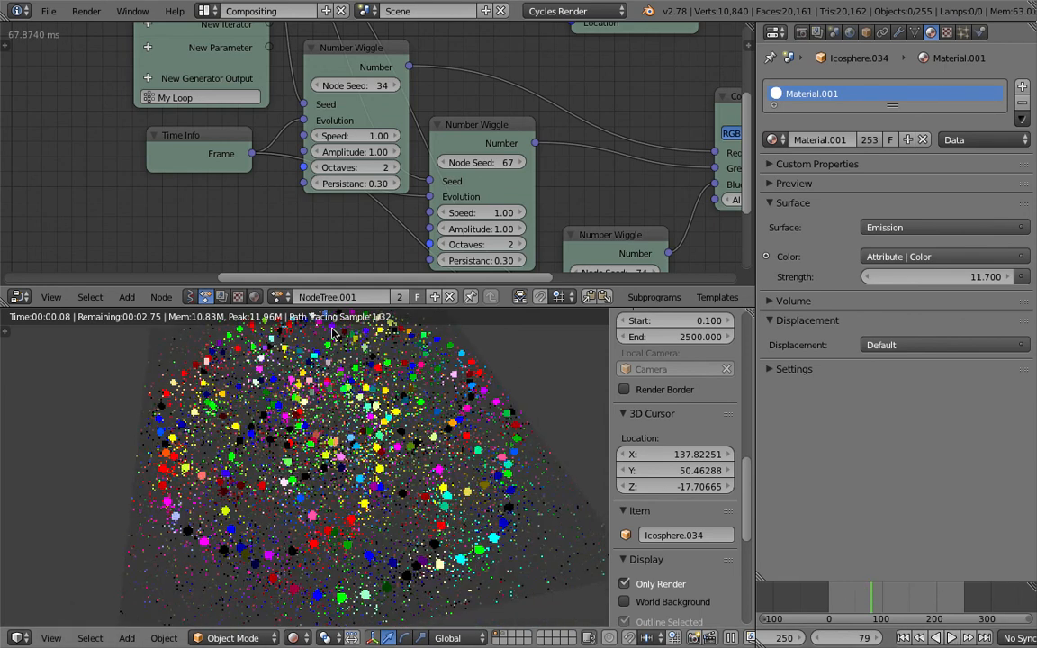
middle_click_drag(282, 132, 278, 135)
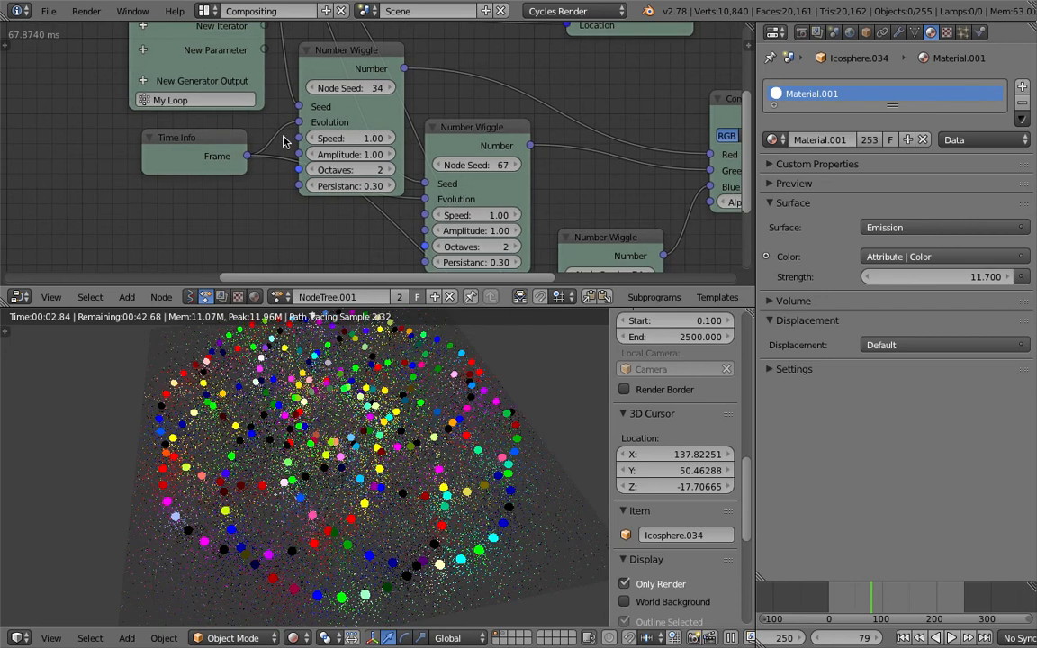
scroll(284, 141, "down", 2)
scroll(309, 153, "up", 1)
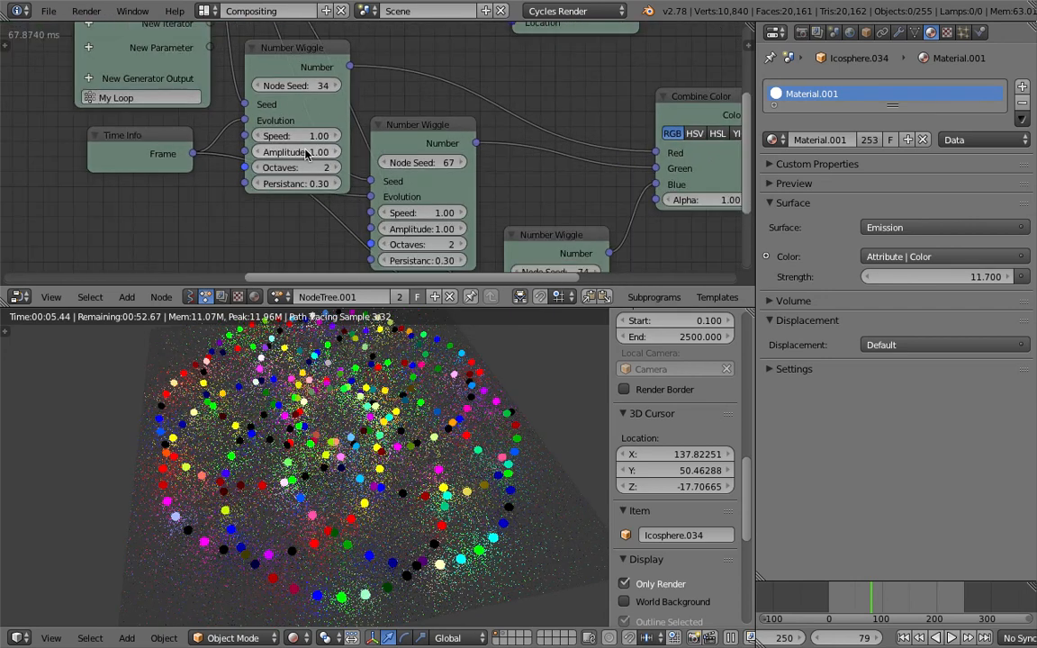
- Delete the two Number Wiggle nodes with seeds 67 and 74 that feed Combine Color's Green and Blue
scroll(309, 154, "down", 2)
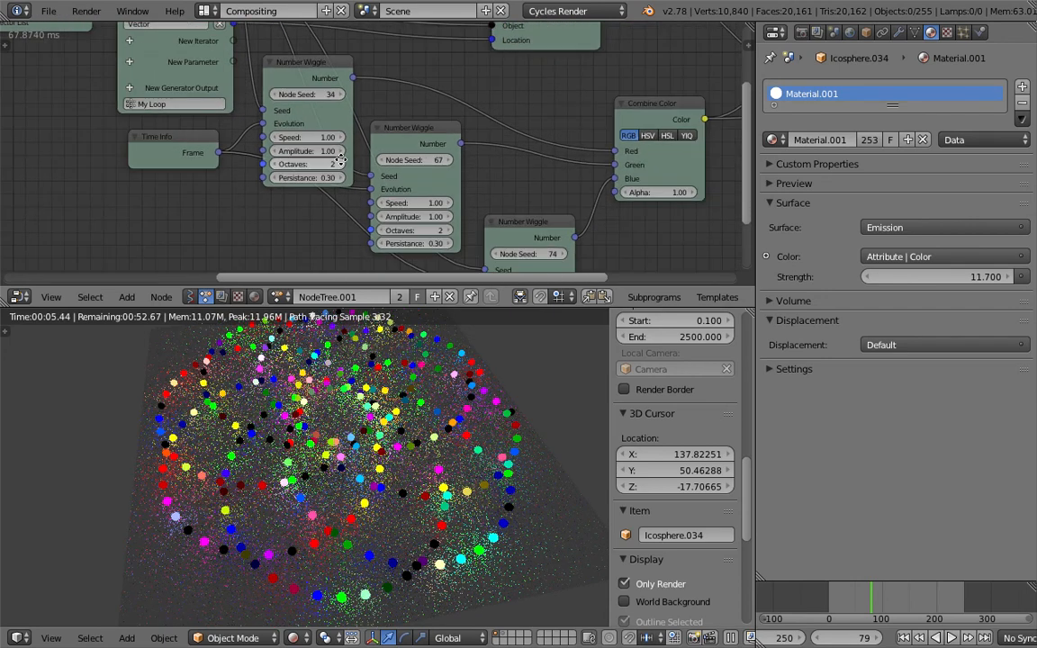
middle_click_drag(367, 125, 389, 176)
left_click(311, 95)
left_click(405, 176)
scroll(407, 176, "down", 1)
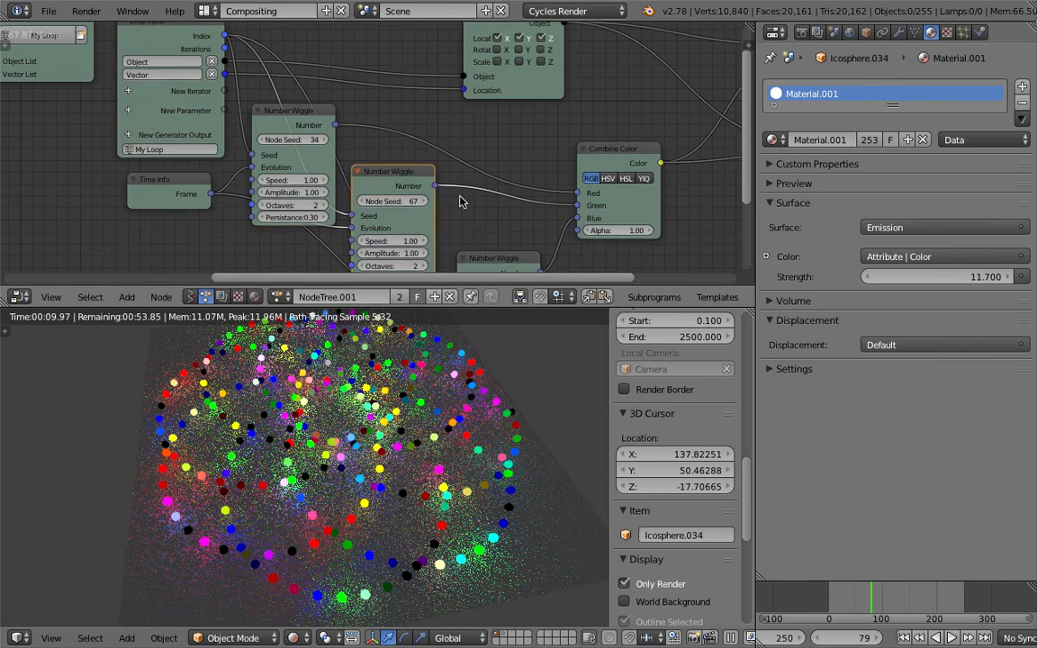
key("x")
left_click(501, 260)
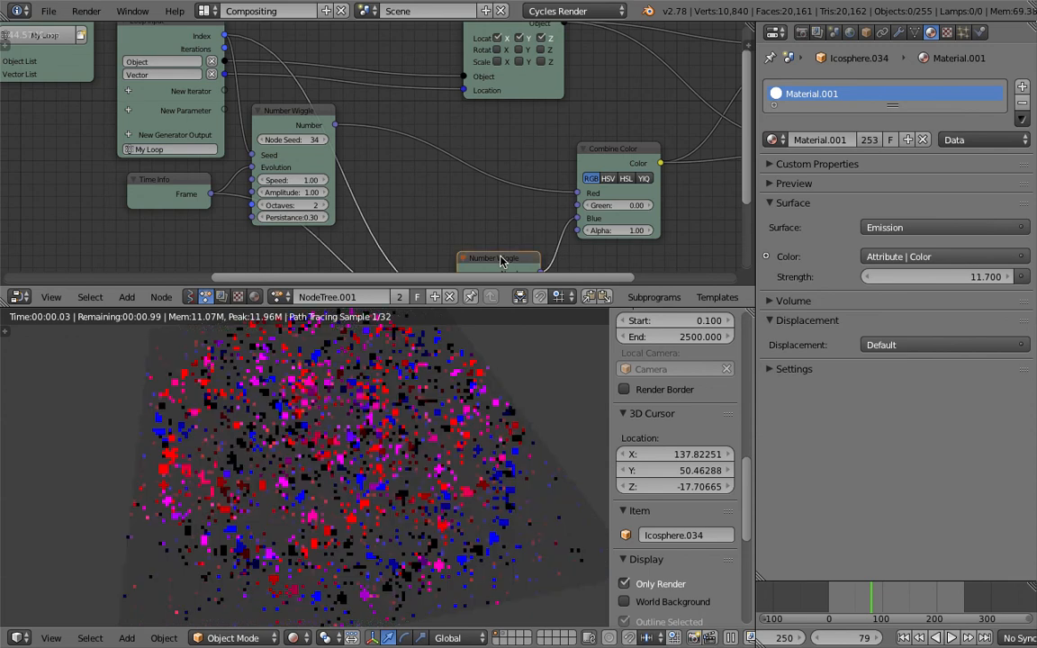
key("x")
- Switch the Combine Color node to HSV and connect the remaining Number Wiggle output to Hue
left_click(609, 178)
left_click_drag(600, 149, 555, 145)
left_click_drag(336, 124, 533, 189)
- Set Combine Color's Saturation to 0.8, try a Value of 1, then set Value to 0.6
left_click(563, 202)
type(".8")
key("Return")
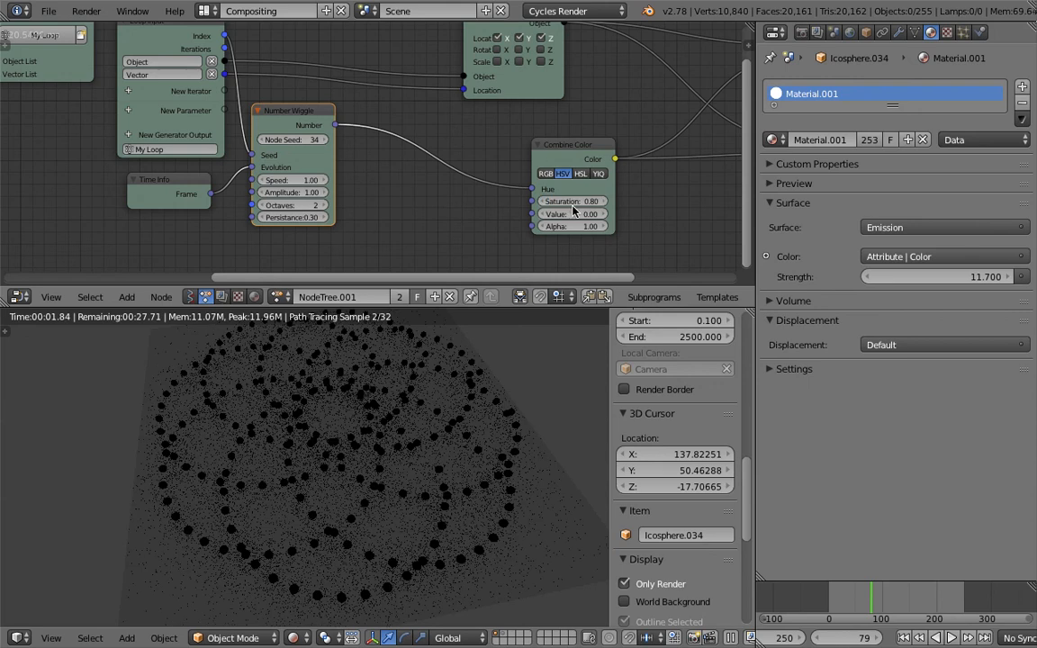
left_click(583, 211)
type("1")
key("Return")
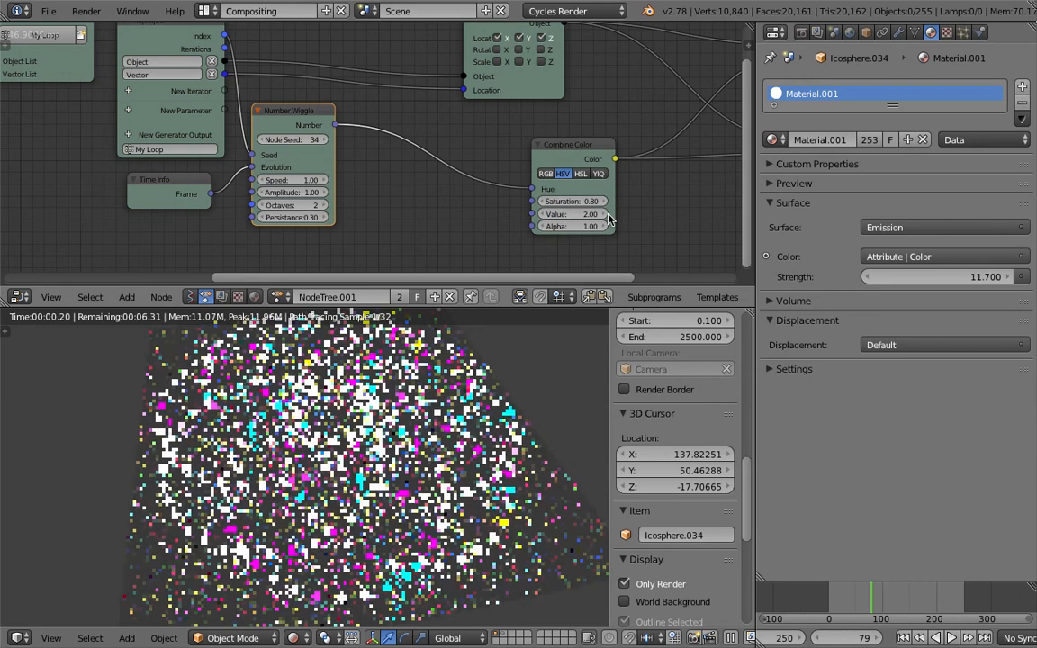
left_click(592, 214)
type("1")
key("Return")
left_click(592, 214)
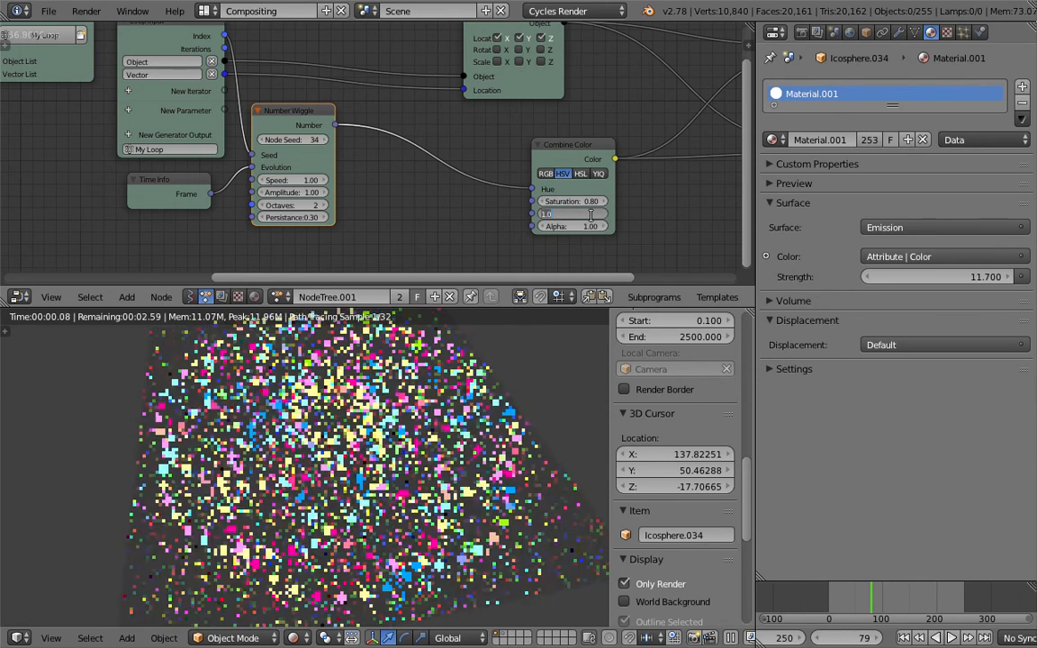
key("Return")
- Set Combine Color's Saturation to 1, then try 0.85 and undo that change
left_click(589, 203)
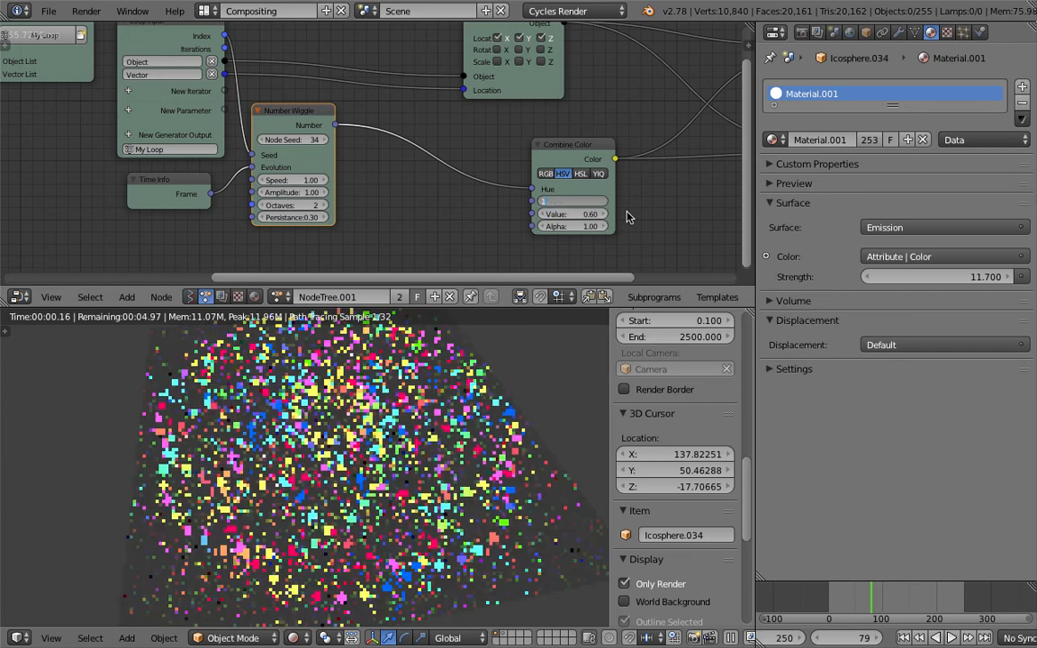
type("1")
key("Return")
left_click_drag(590, 202, 516, 200)
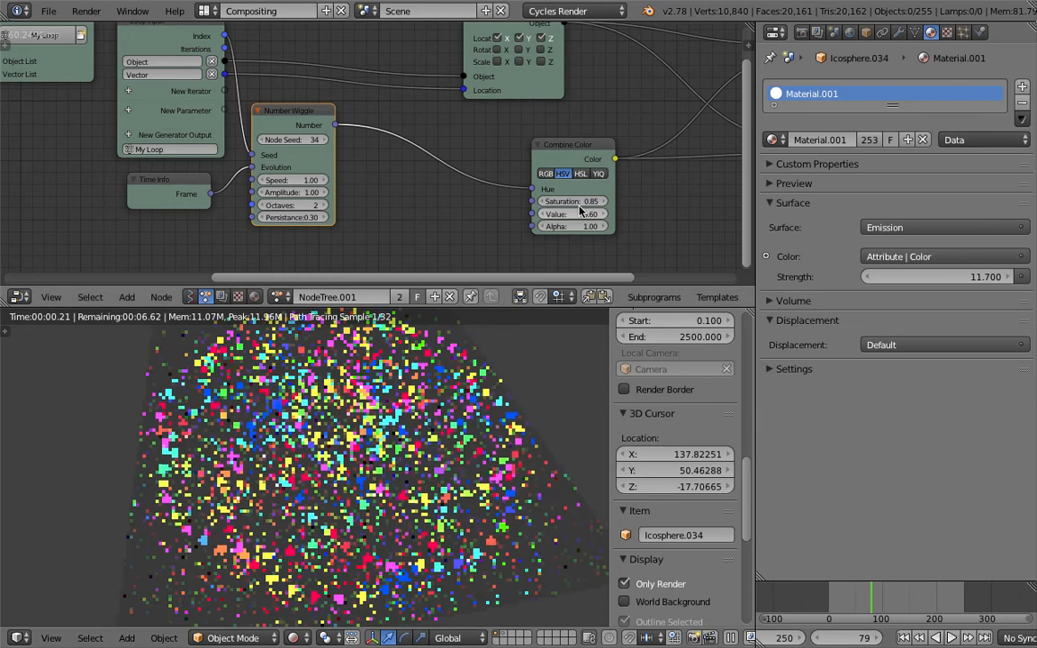
key("ctrl+z")
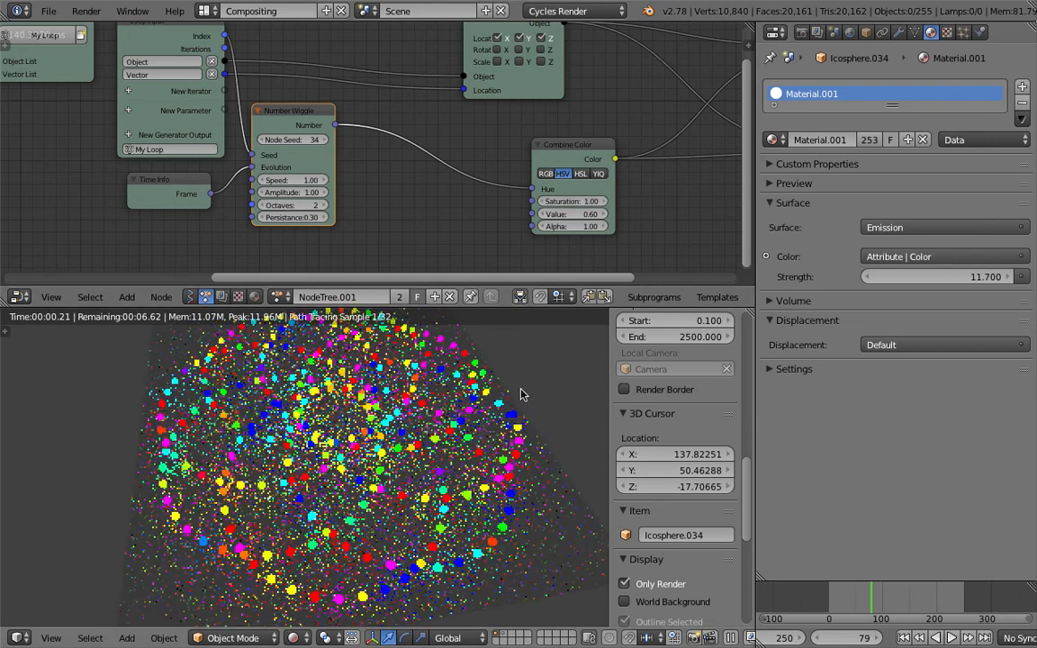
- Save the file over sv_spirograph_fun_006.blend
left_click(528, 401)
middle_click_drag(531, 423, 493, 423)
key("ctrl+s")
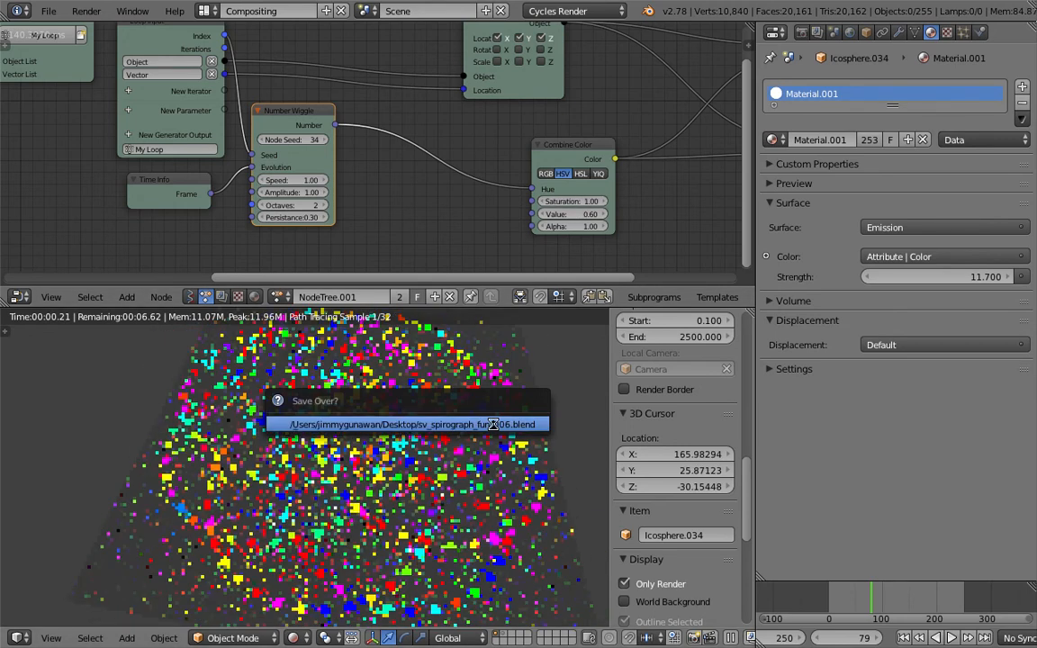
left_click(493, 424)
- Switch to the 3D View Full layout and split off a narrow Timeline editor above the 3D view
left_click(204, 11)
left_click(270, 35)
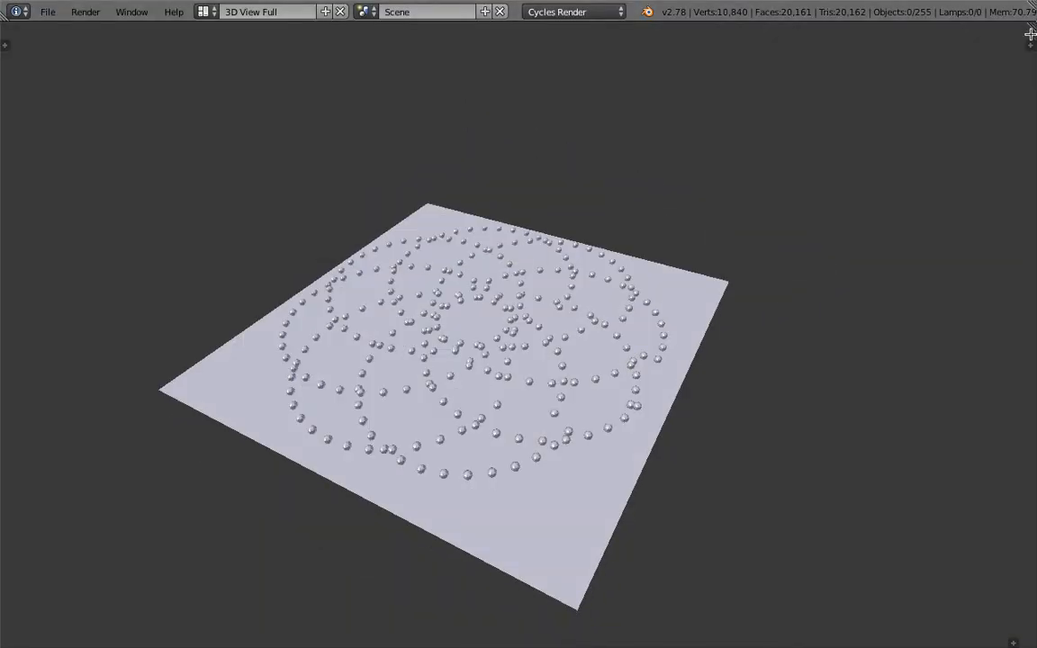
left_click_drag(1032, 23, 218, 68)
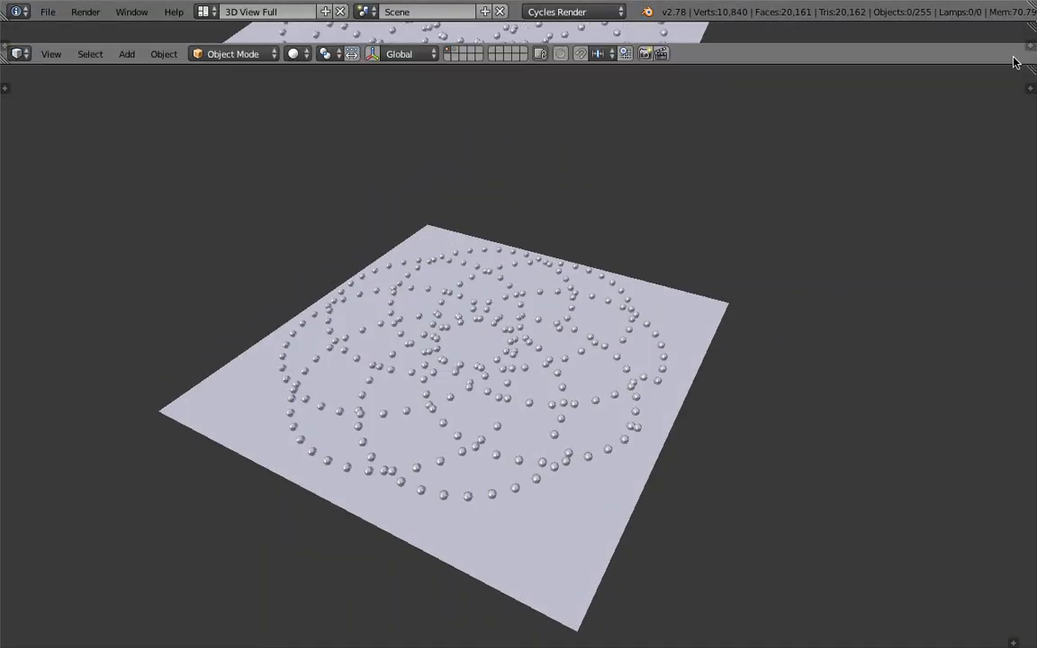
left_click_drag(912, 63, 1004, 123)
left_click(20, 109)
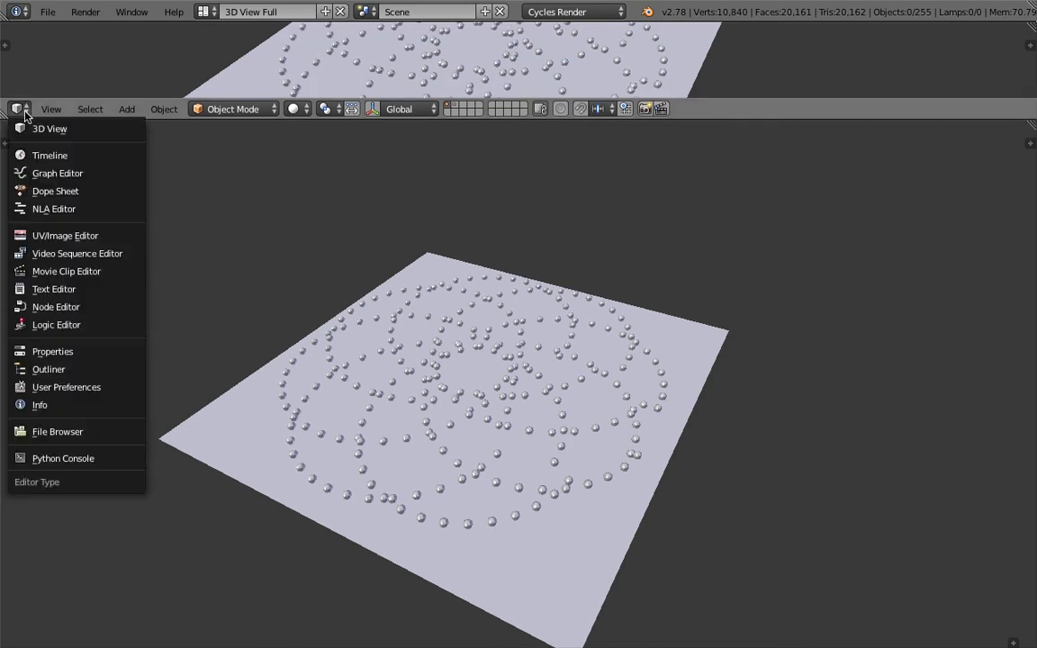
left_click(52, 154)
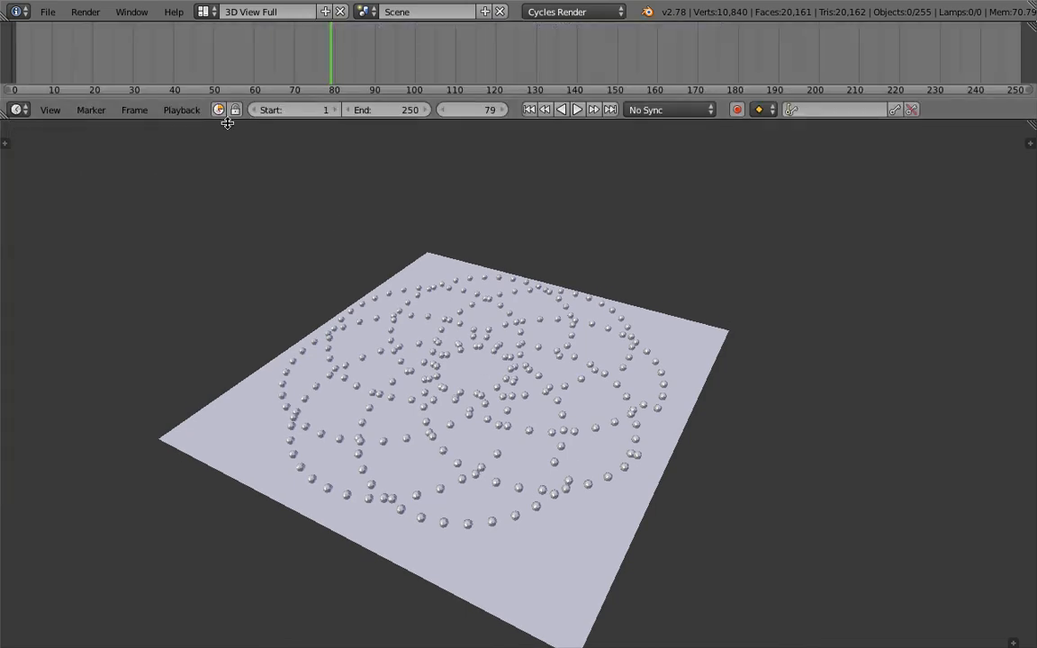
- Save the file at frame 1 and set the full 3D view's shading to Rendered
scroll(673, 356, "down", 2)
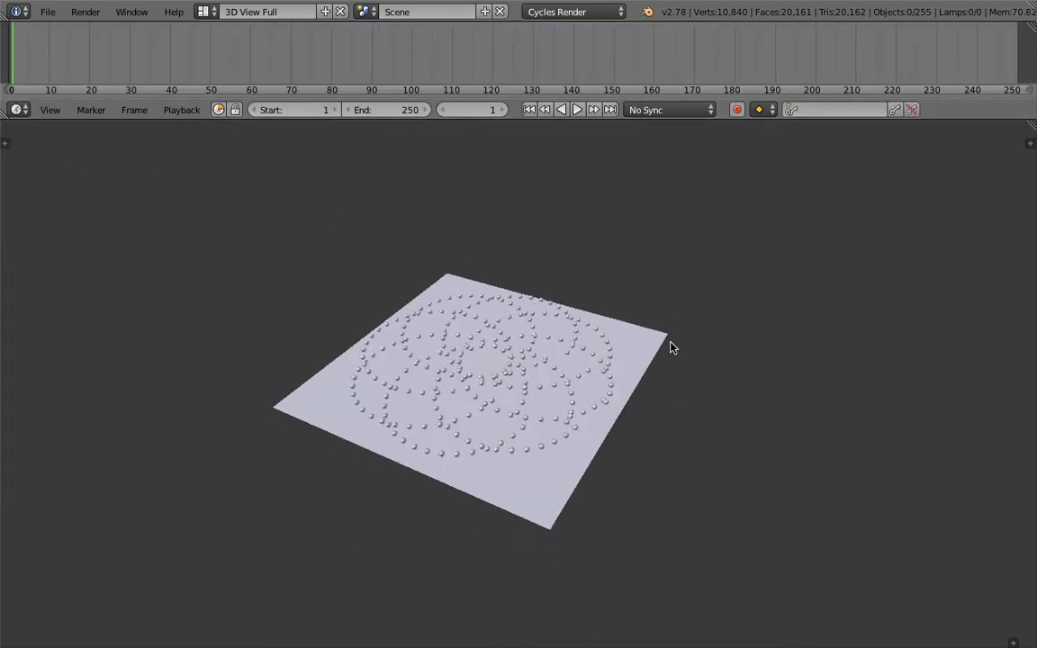
scroll(669, 348, "up", 4)
key("ctrl+s")
left_click(688, 340)
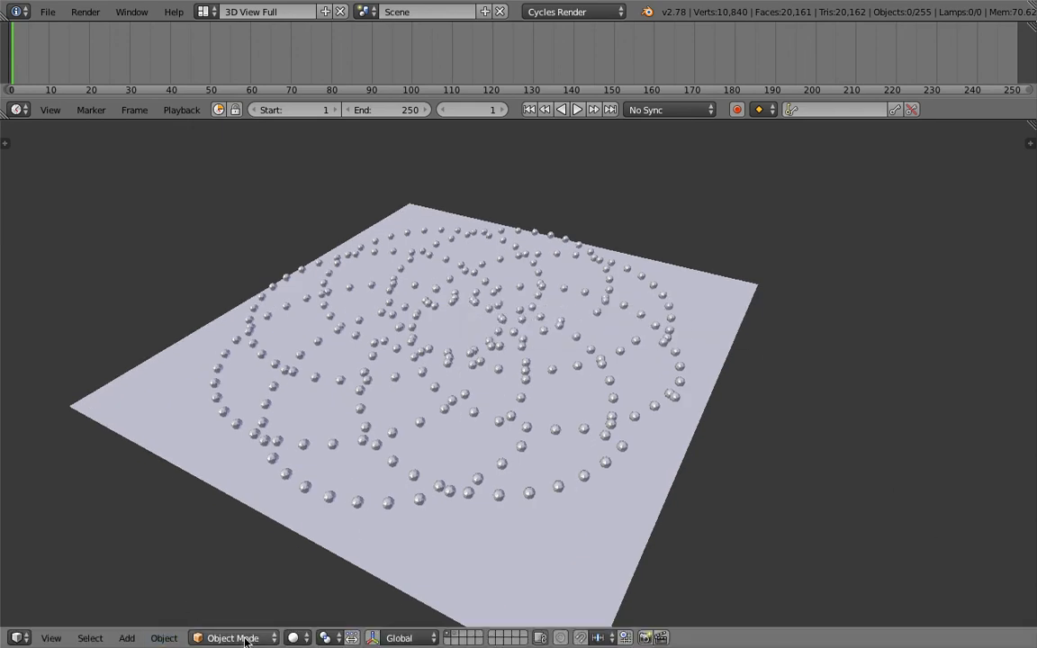
left_click(294, 637)
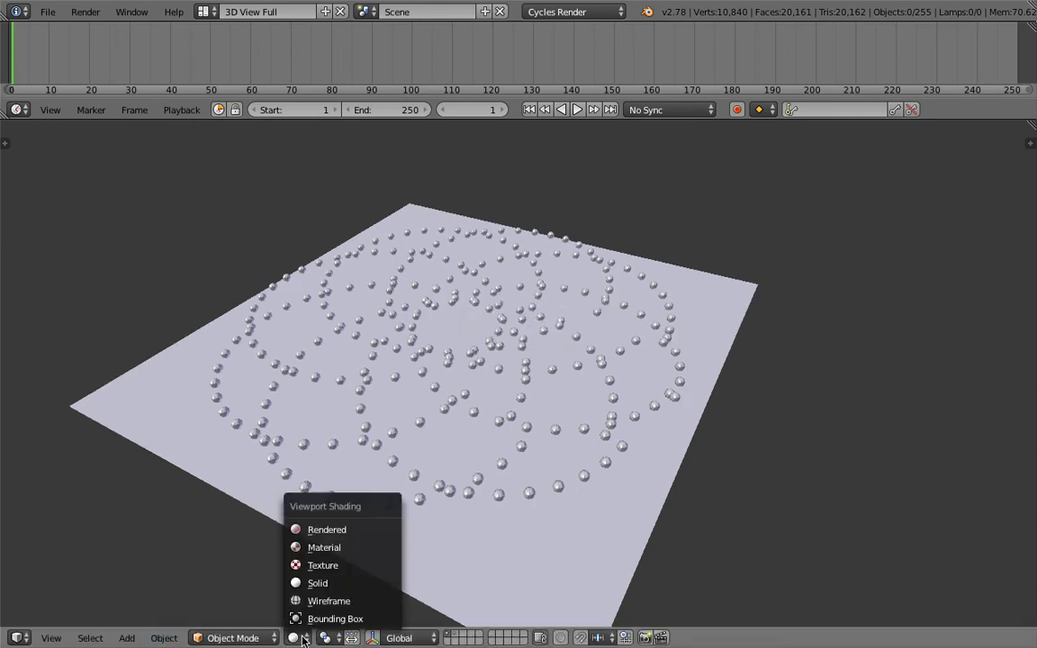
left_click(323, 536)
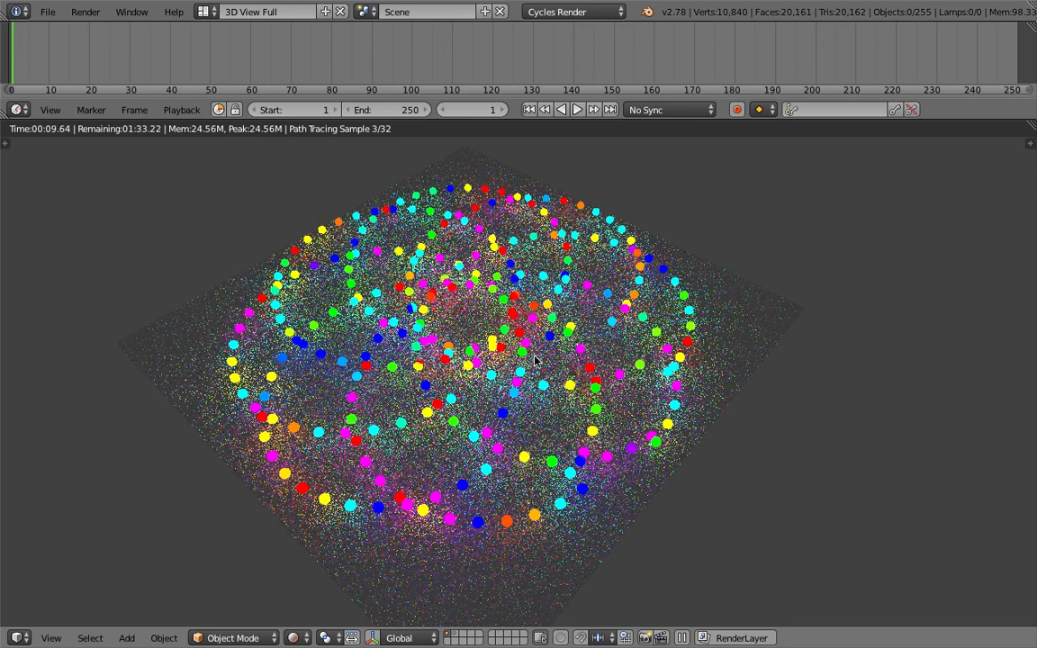
- Scrub the timeline through to frame 101 to check the changing sphere colors in the rendered view
middle_click_drag(552, 339, 493, 349)
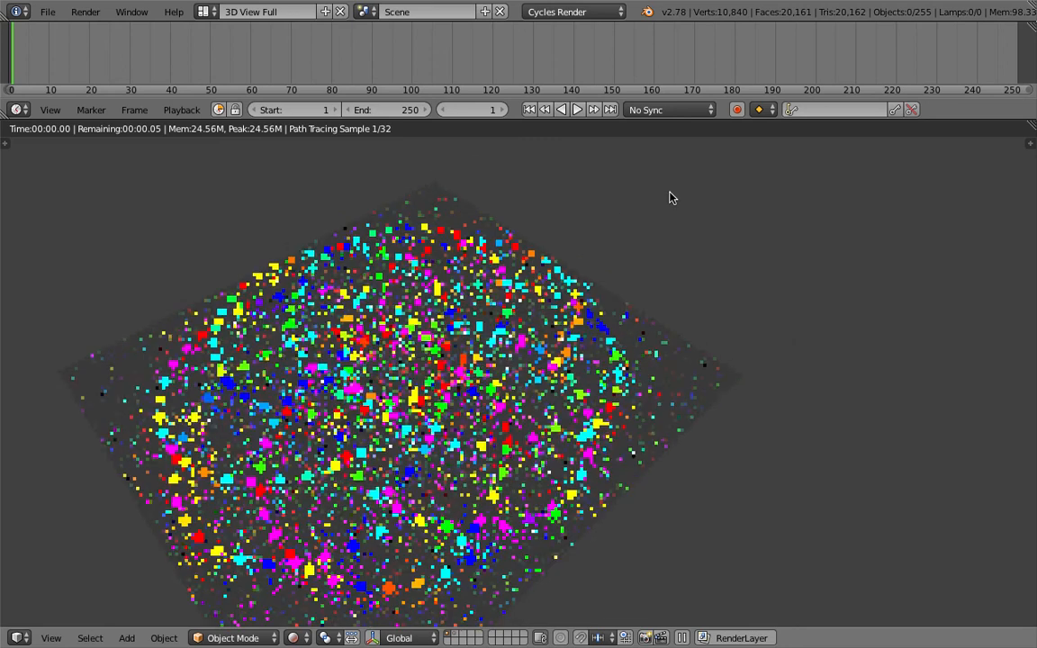
left_click(51, 69)
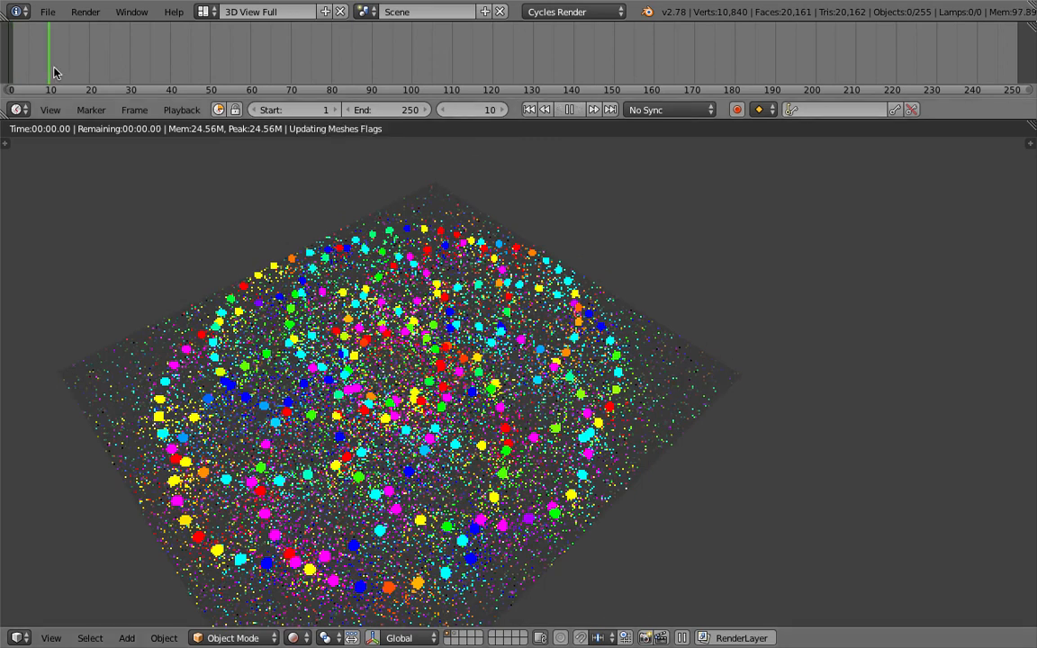
left_click(114, 63)
left_click_drag(159, 63, 417, 73)
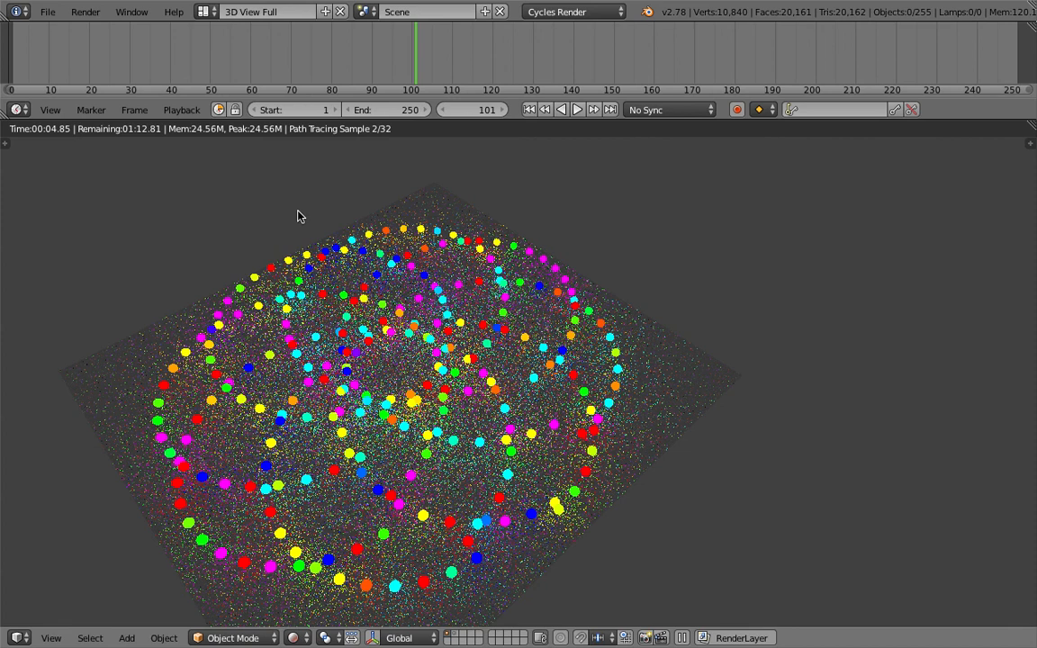
- Return to the Compositing layout and move the Number Wiggle and Time Info nodes apart to make room between them
left_click(203, 11)
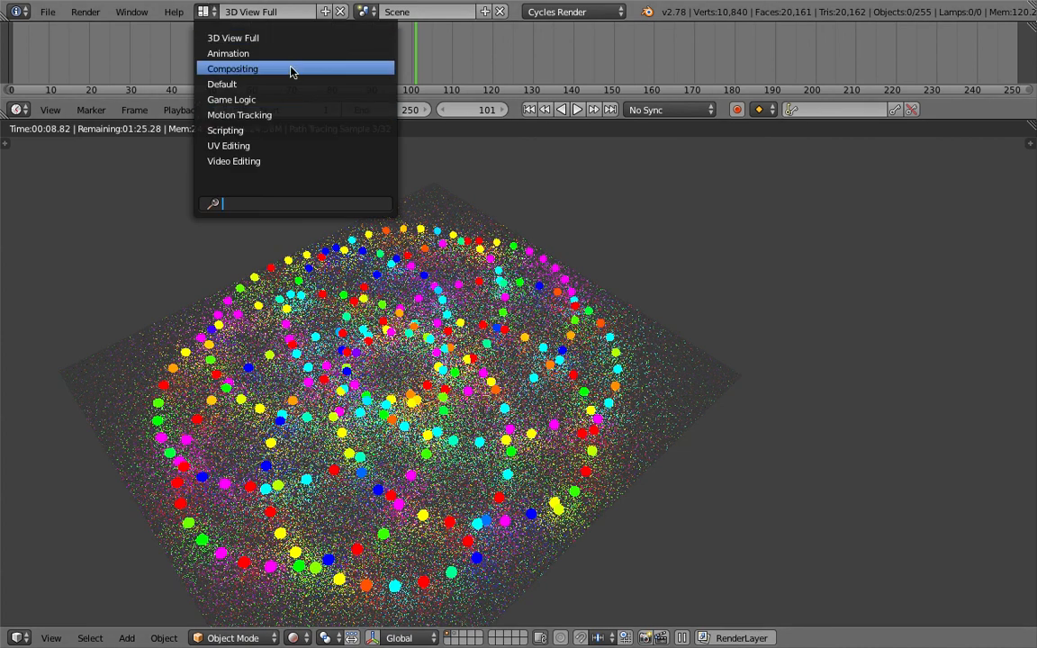
left_click(261, 68)
left_click_drag(312, 166, 353, 171)
middle_click_drag(274, 185, 339, 170)
left_click_drag(180, 180, 121, 189)
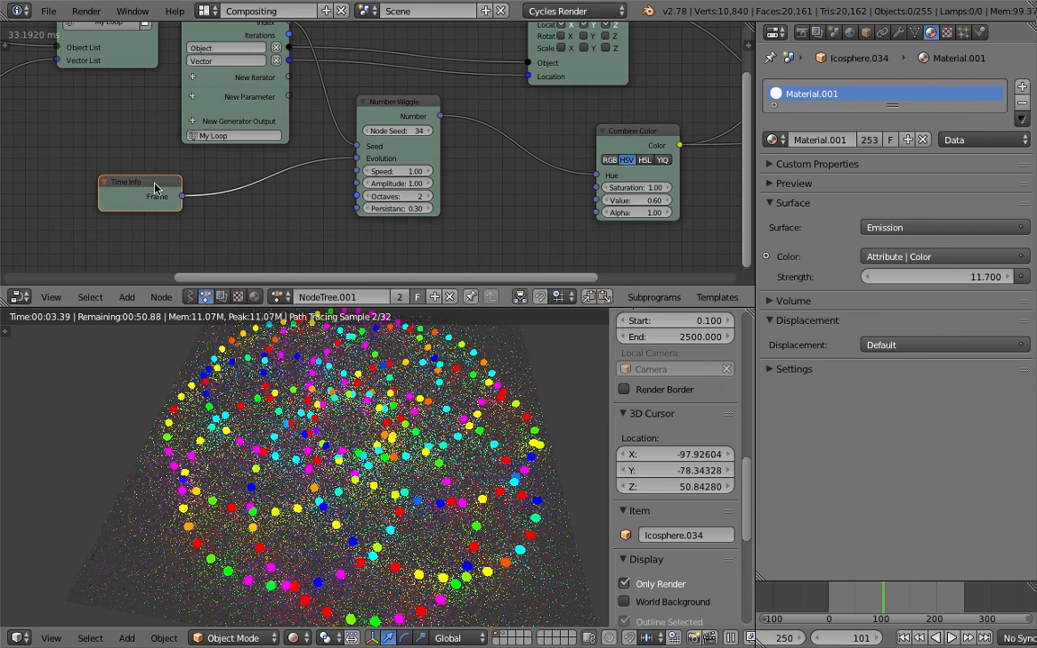
- Add a Math node on the link between Time Info's Frame and Number Wiggle's Evolution
key("shift+a")
left_click(213, 217)
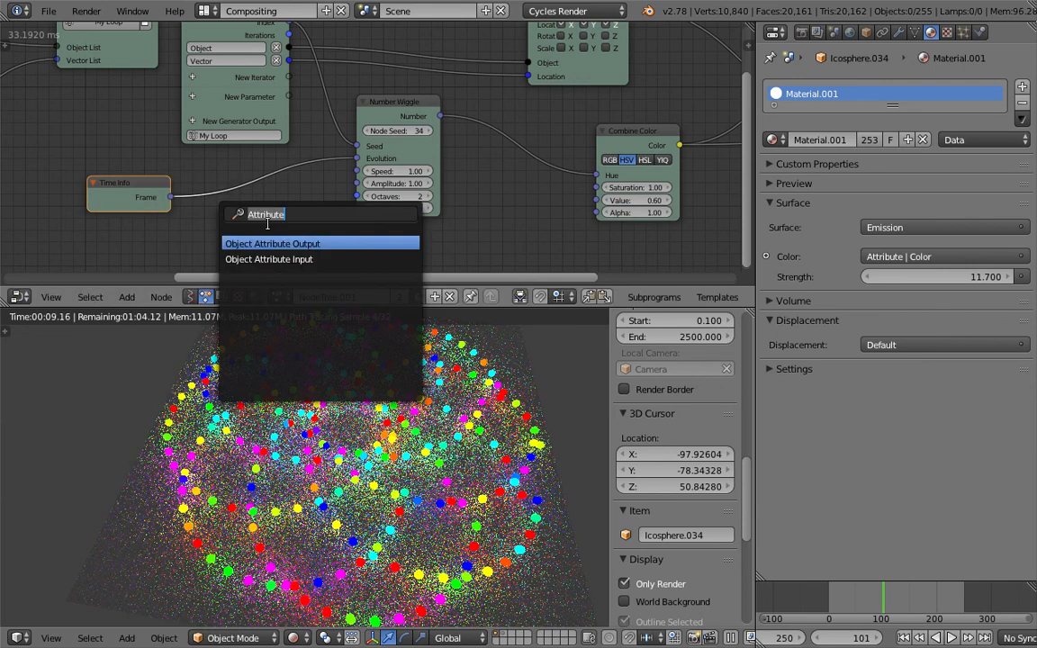
type("math")
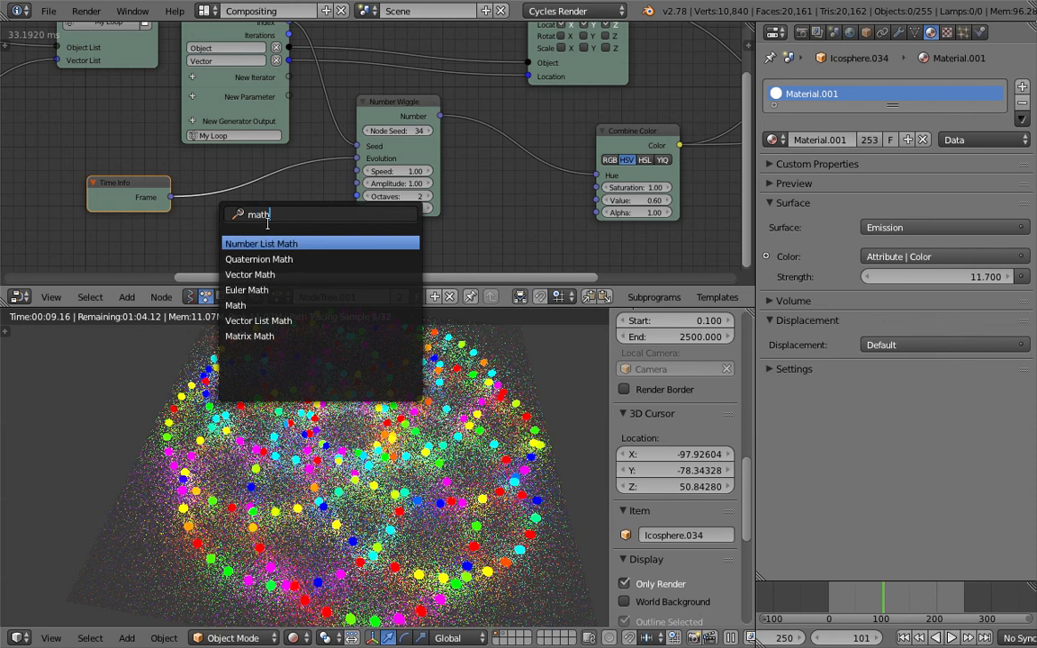
key("Down")
key("Down")
key("Down")
key("Down")
key("Return")
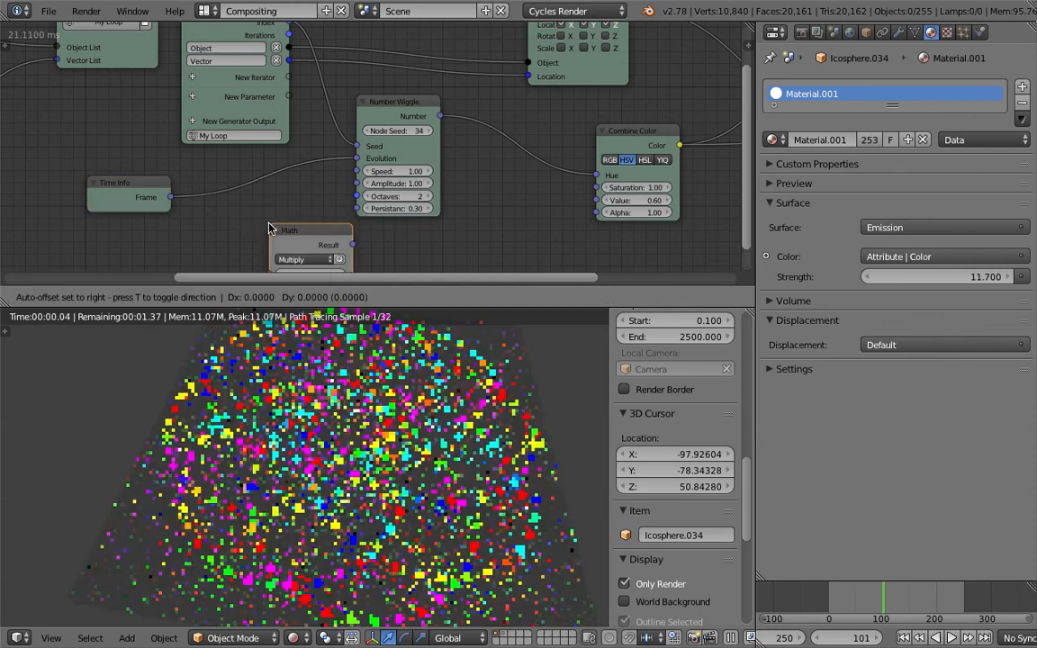
left_click(227, 167)
- Set the Math node to Floor Division with B at 10 and save the file
left_click(261, 196)
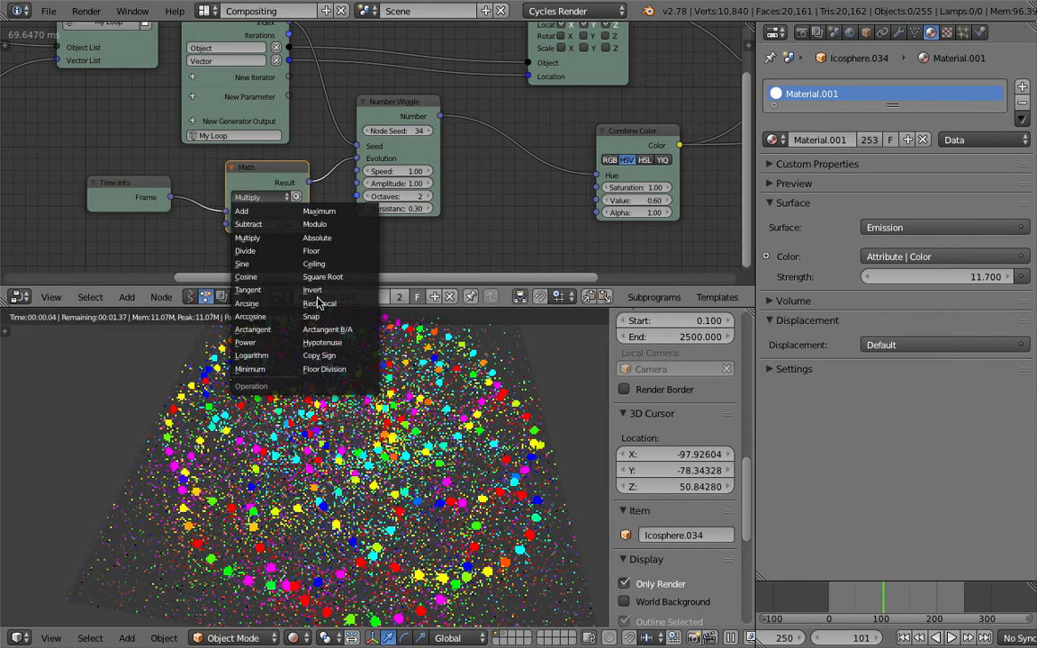
left_click(337, 369)
scroll(262, 216, "up", 1)
left_click(267, 221)
type("10")
key("Return")
key("ctrl+s")
left_click(267, 220)
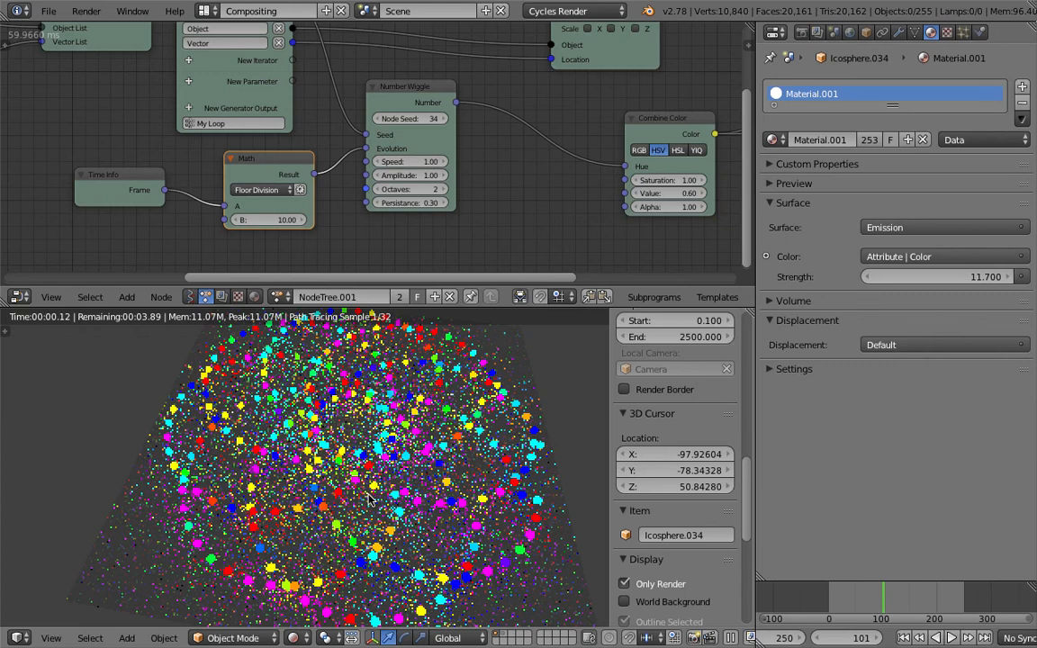
- Rewind the animation to frame 1 and move the Number Wiggle node farther from the Math node
middle_click_drag(316, 436, 338, 432)
left_click(544, 389)
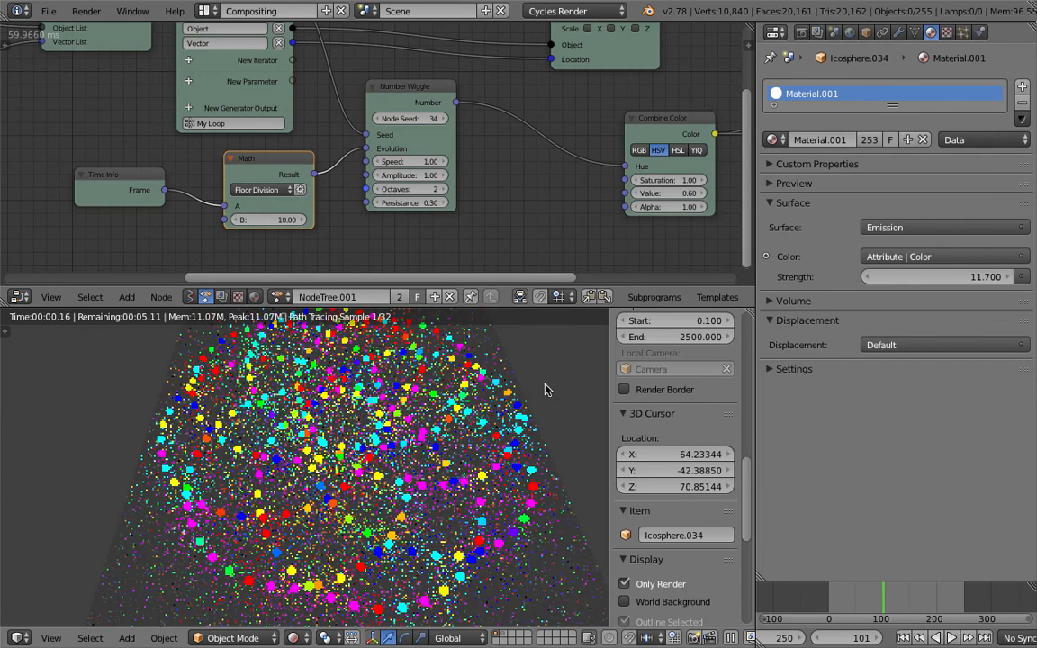
left_click(904, 638)
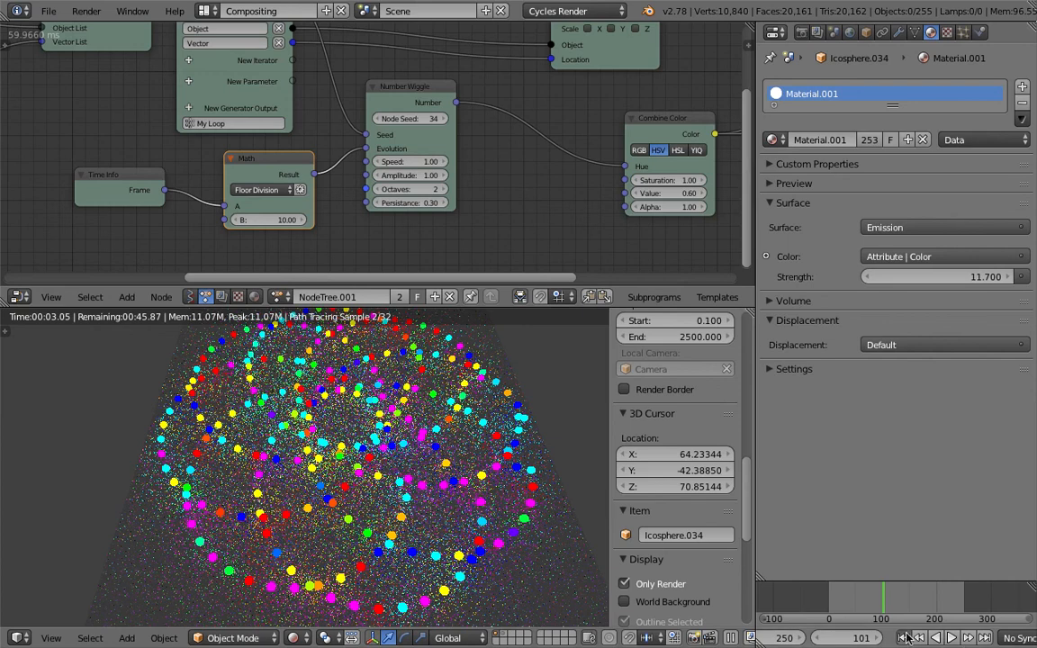
middle_click_drag(423, 425, 444, 427)
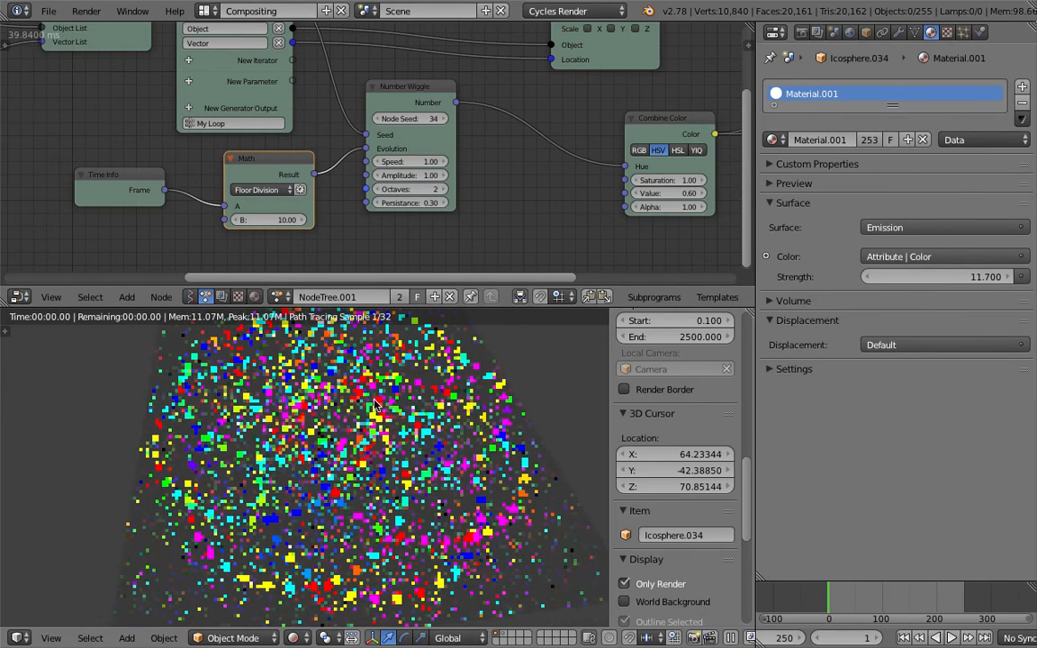
middle_click_drag(559, 172, 551, 198)
left_click_drag(417, 117, 452, 118)
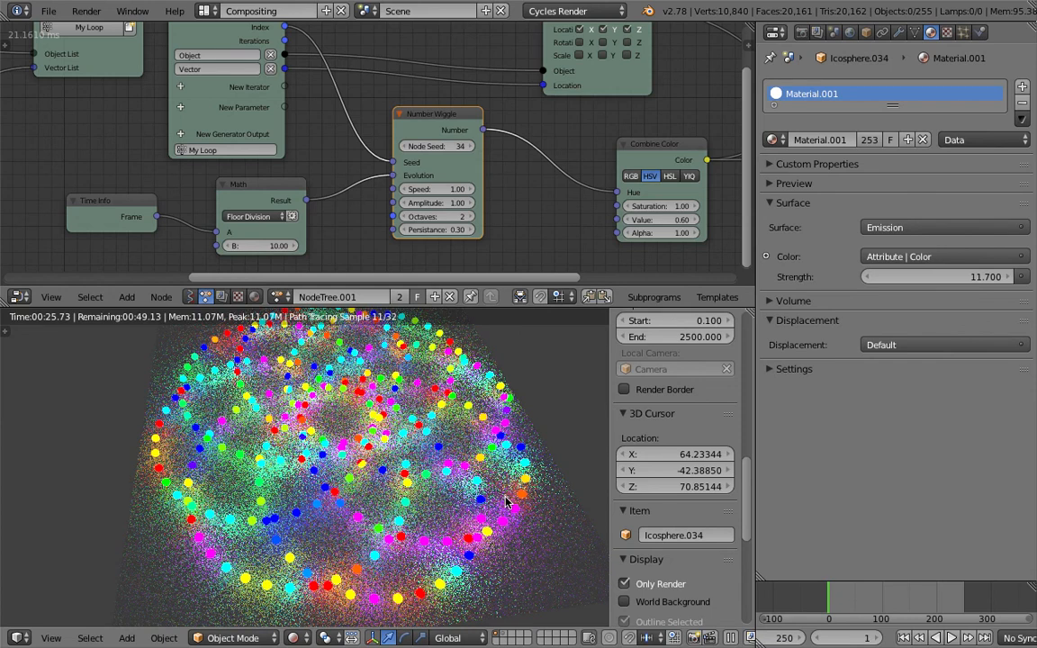
- Use a Background surface for the World and darken its color to black
left_click(850, 34)
left_click(990, 175)
left_click(1013, 204)
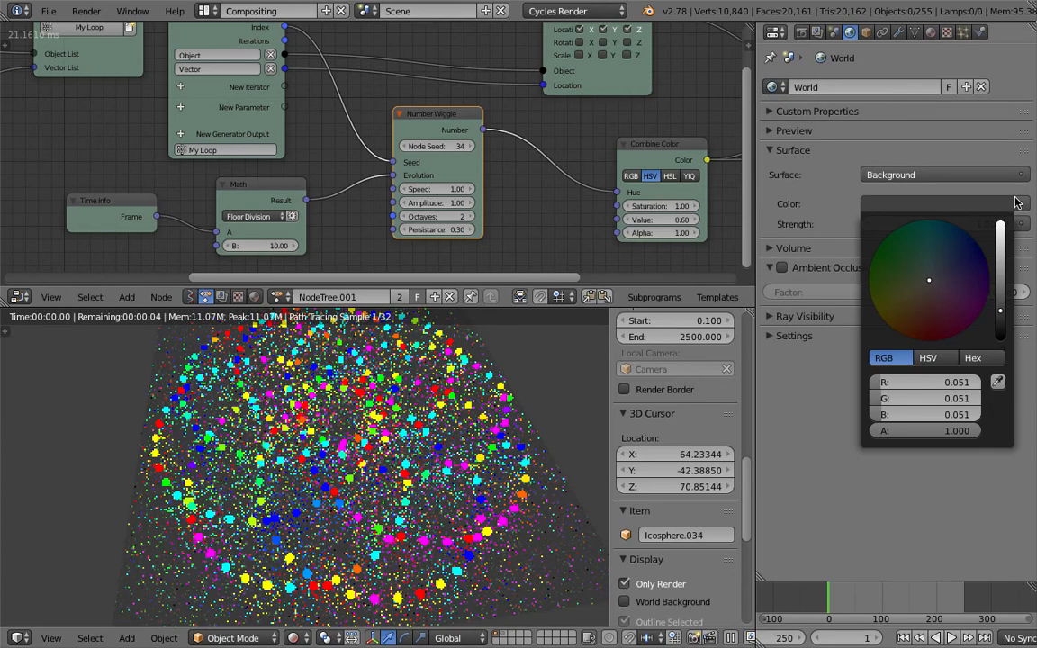
left_click_drag(998, 311, 999, 339)
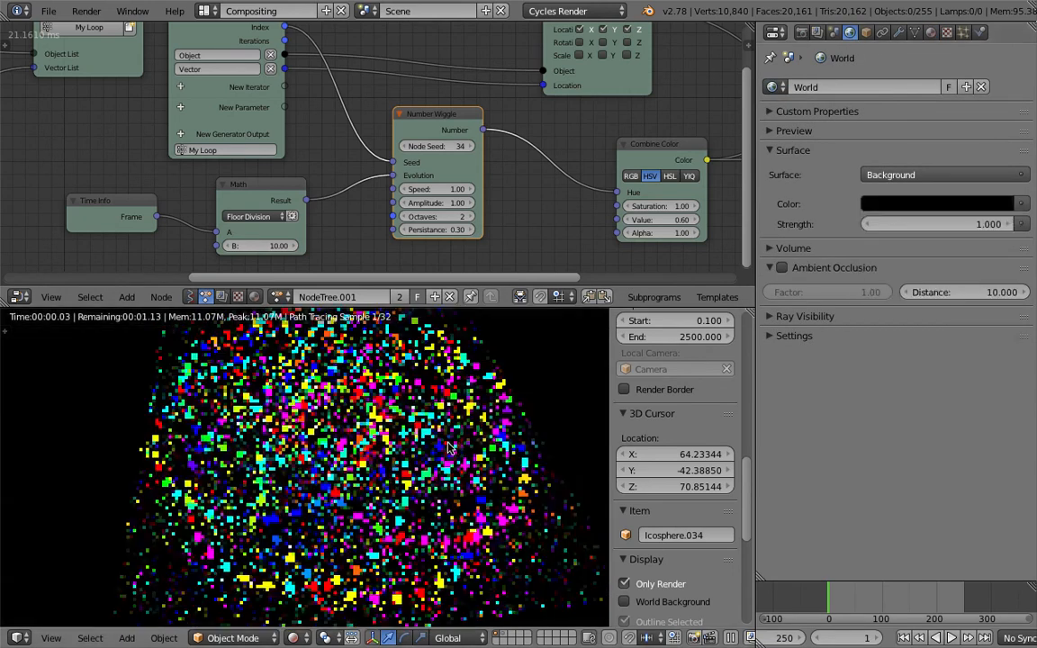
- Select the plane beneath the spheres and scale it up beyond the spirograph
right_click(465, 459)
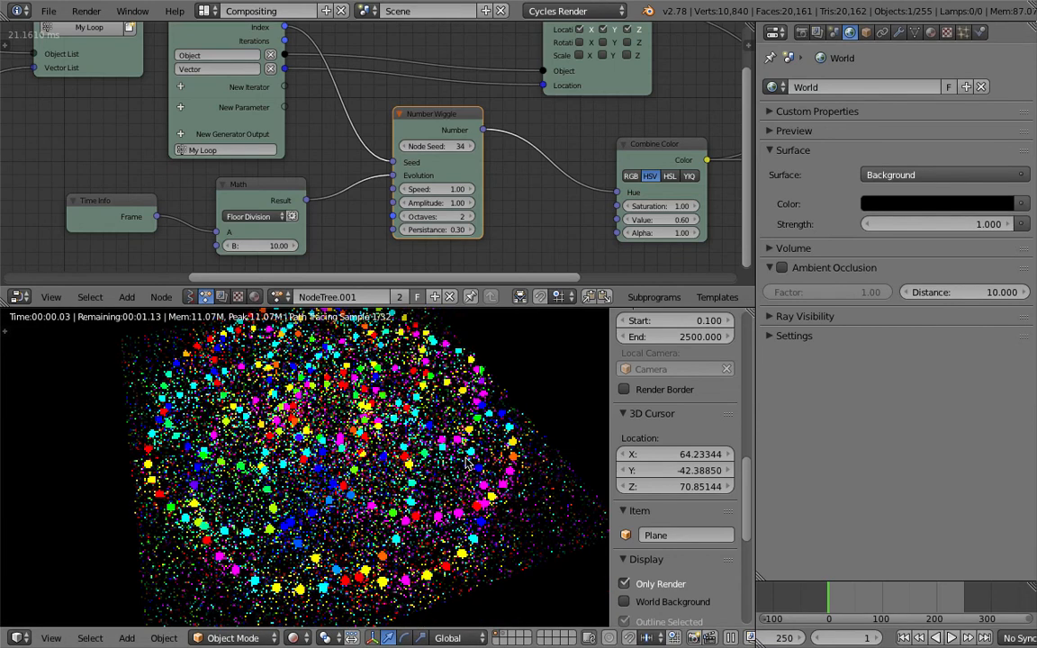
key("s")
left_click(468, 486)
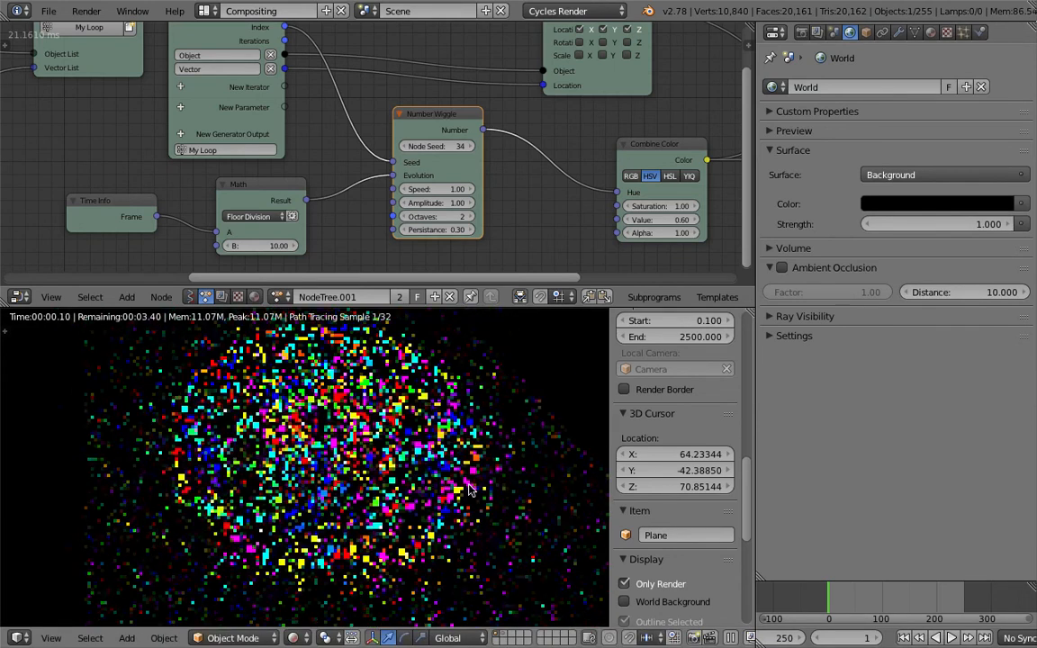
- Save the file as sv_spirograph_fun_007.blend and switch to the 3D View Full layout
left_click(49, 11)
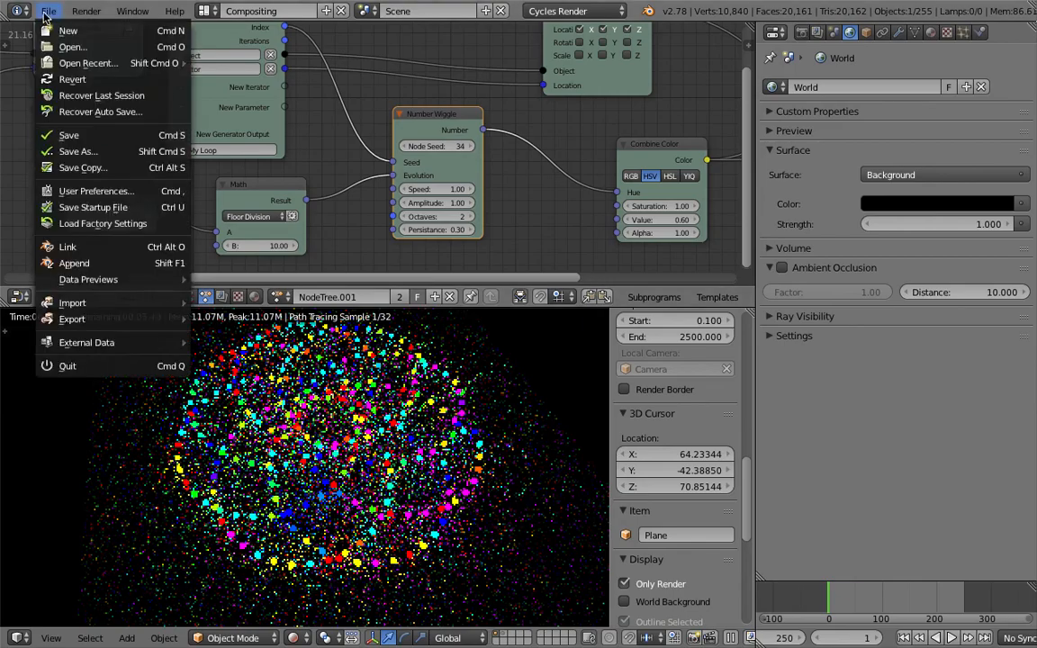
left_click(76, 151)
key("KP_Add")
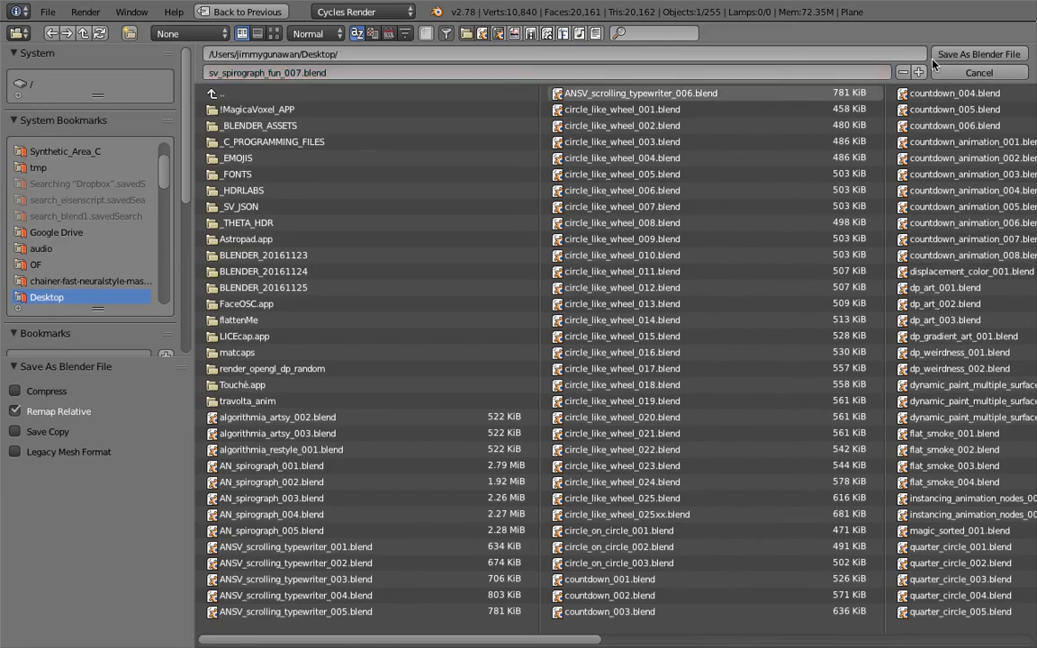
left_click(941, 56)
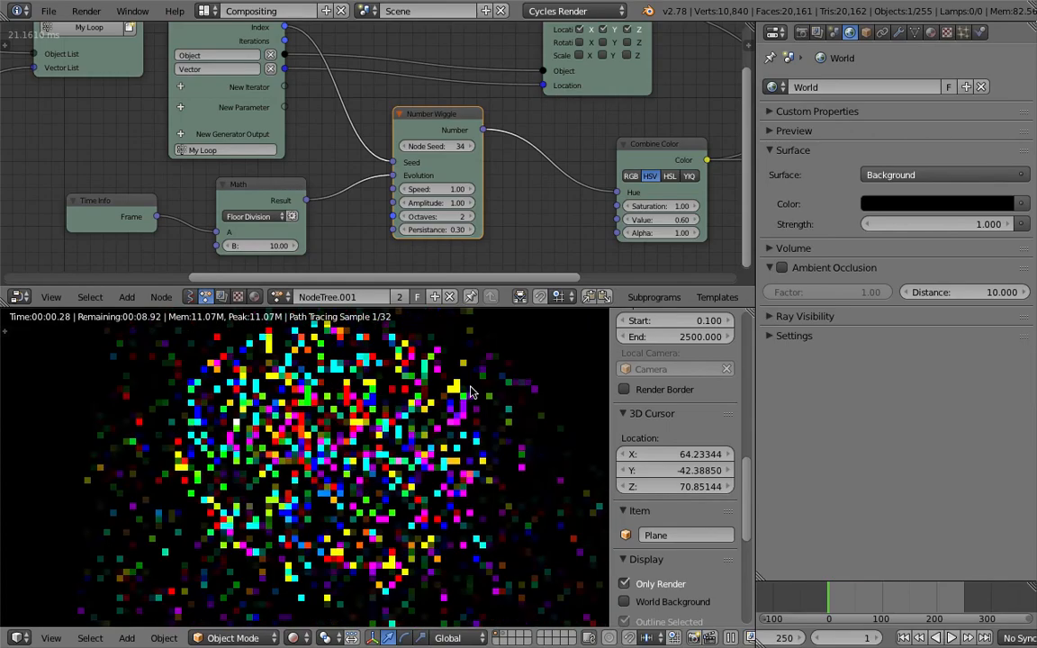
left_click(204, 12)
left_click(257, 37)
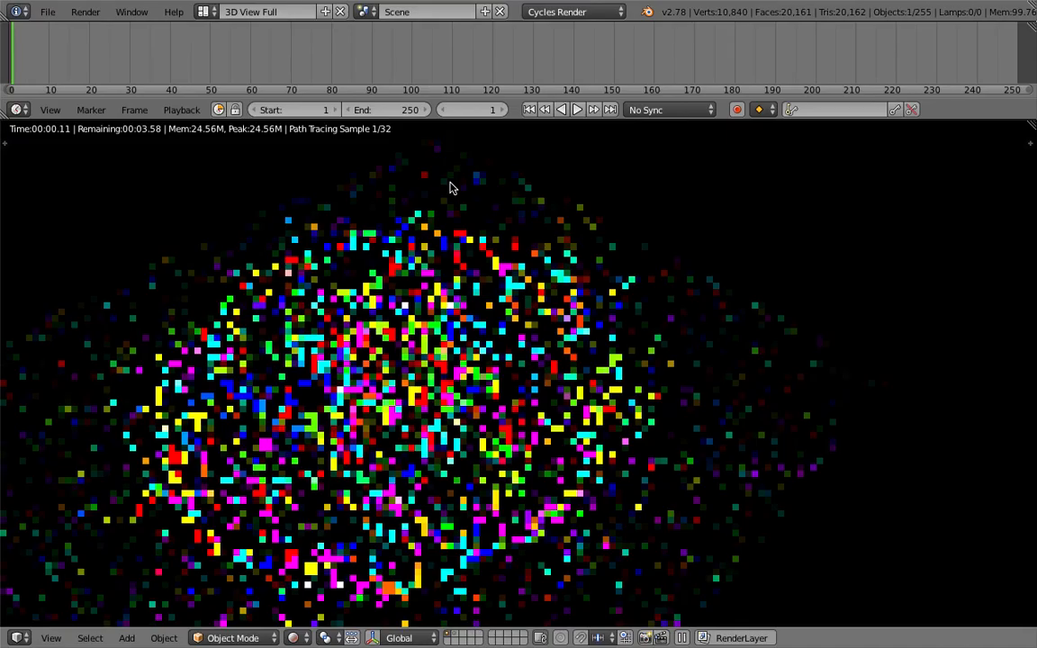